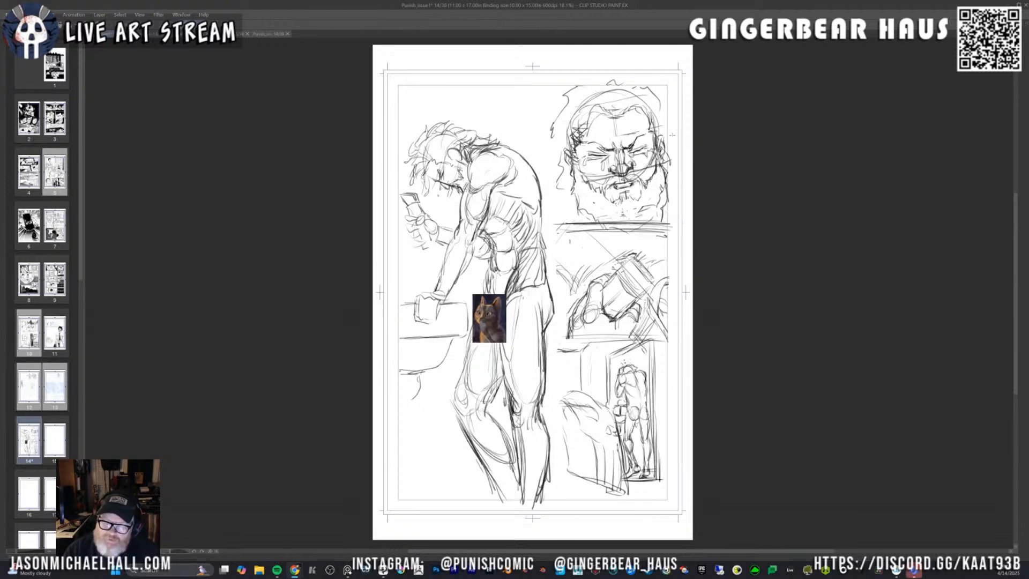
Test a pen stroke beside the bearded face, remove it, and bring back the hidden tool and layer palettes.
drag(668, 132, 668, 169)
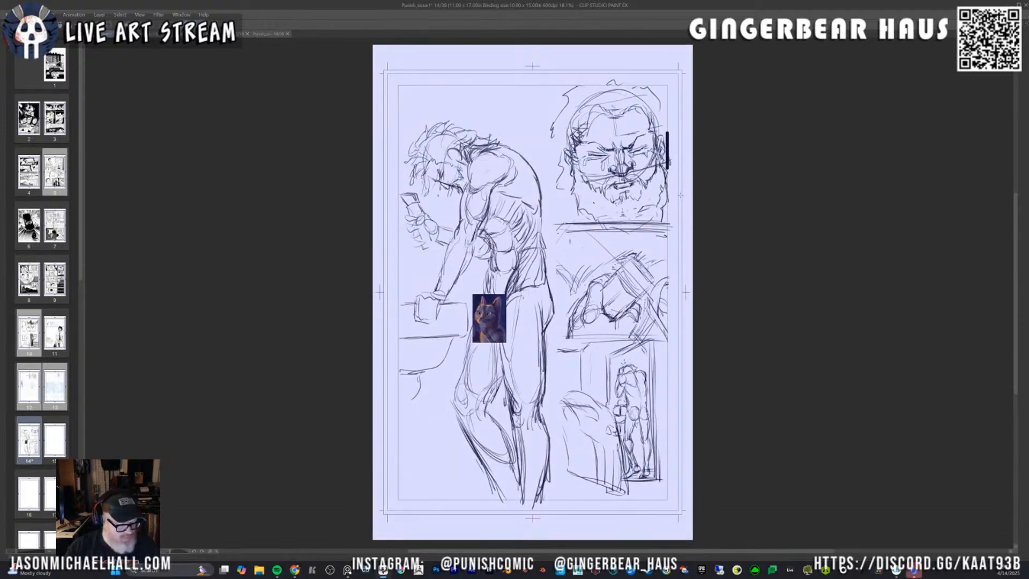
key(ctrl+d)
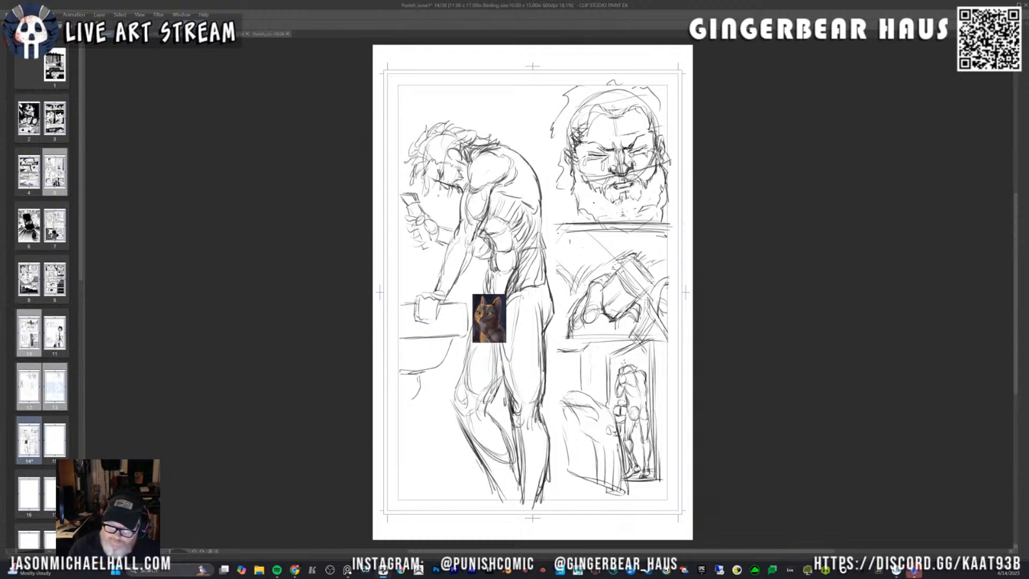
key(Tab)
drag(586, 313, 647, 320)
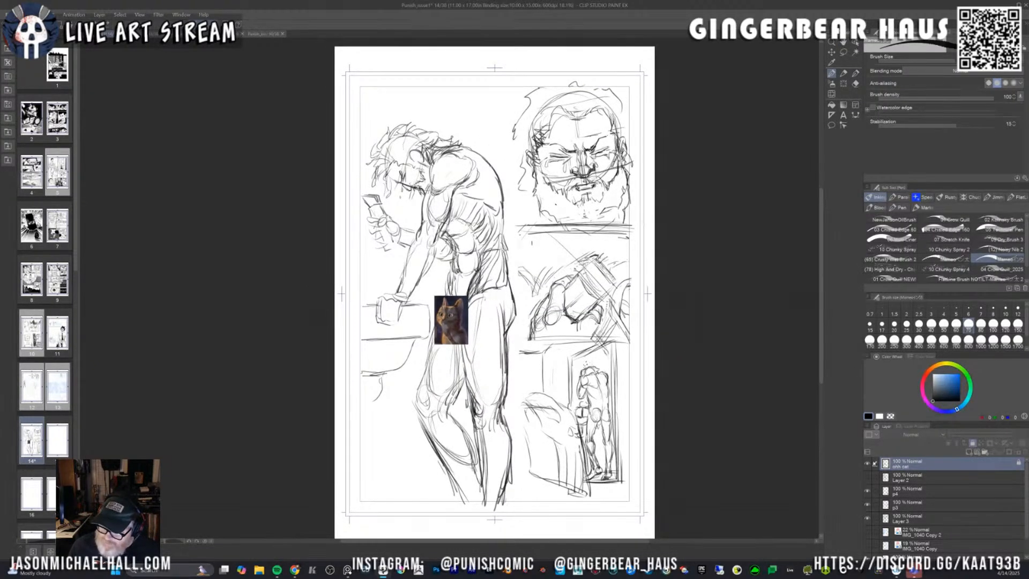
Compare the comic page with and without the cat picture's layer, at close range and as a whole page.
click(868, 464)
click(868, 465)
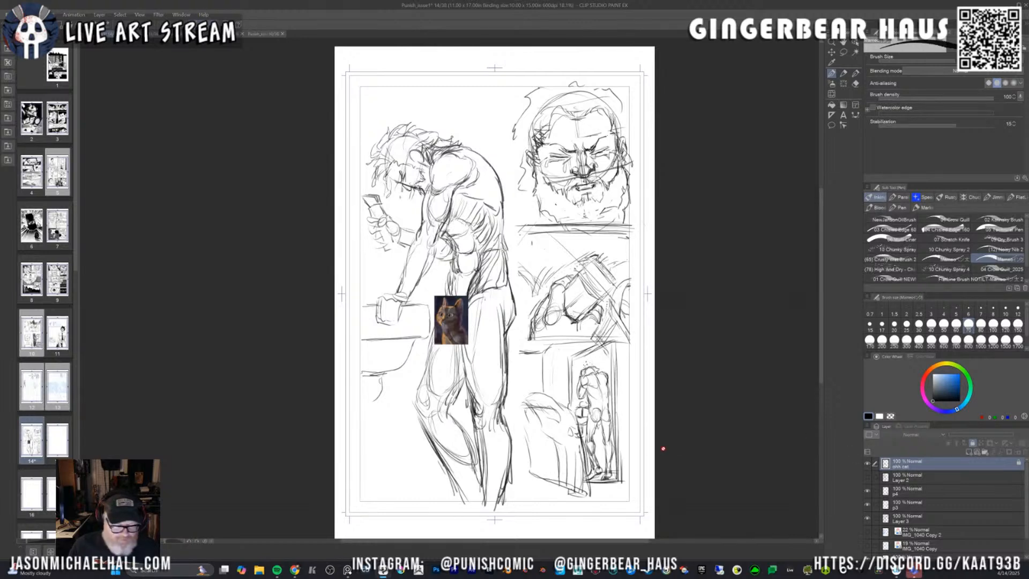
scroll(672, 438, up, 2)
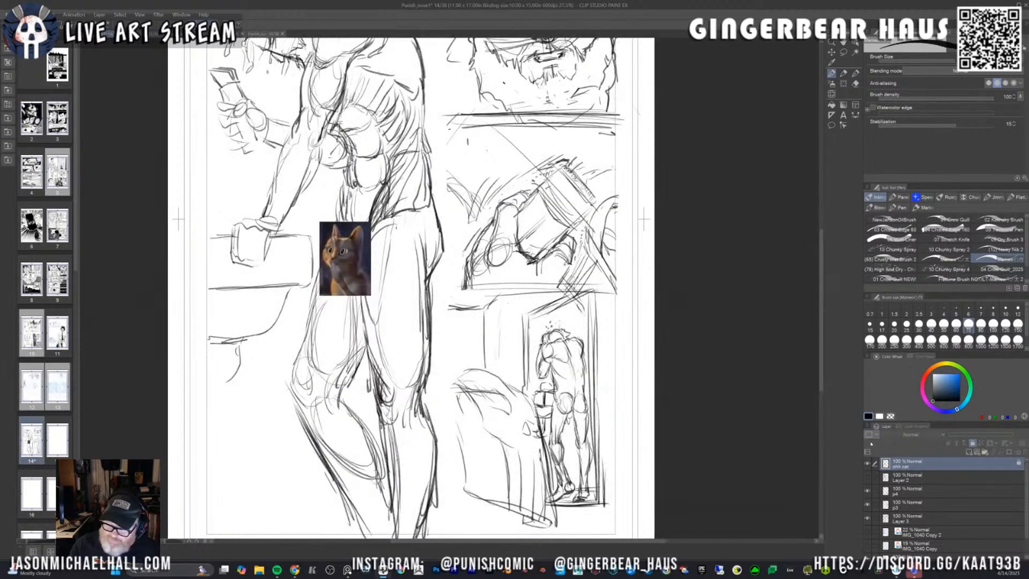
drag(406, 292, 452, 314)
scroll(521, 348, up, 2)
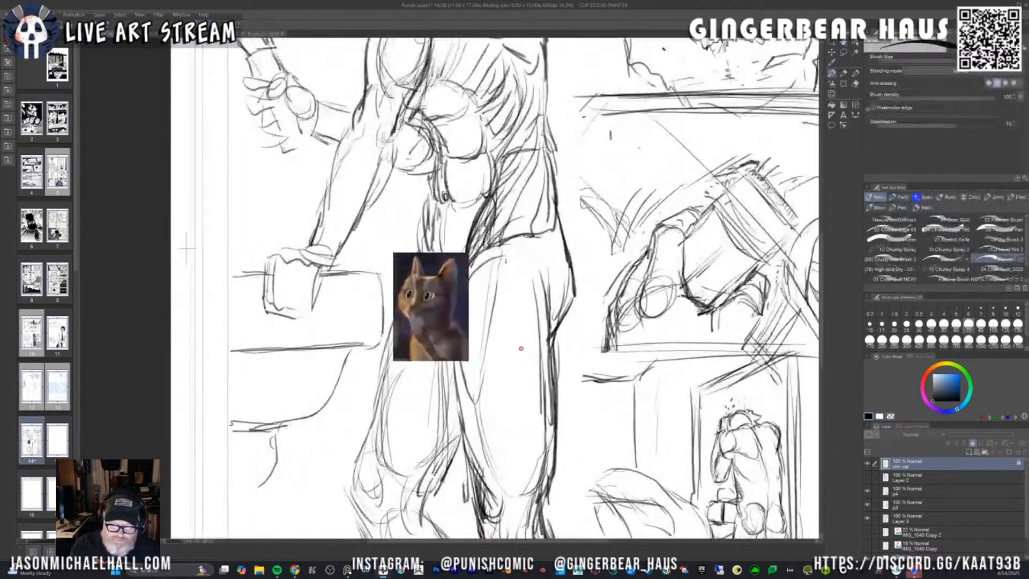
scroll(521, 349, down, 5)
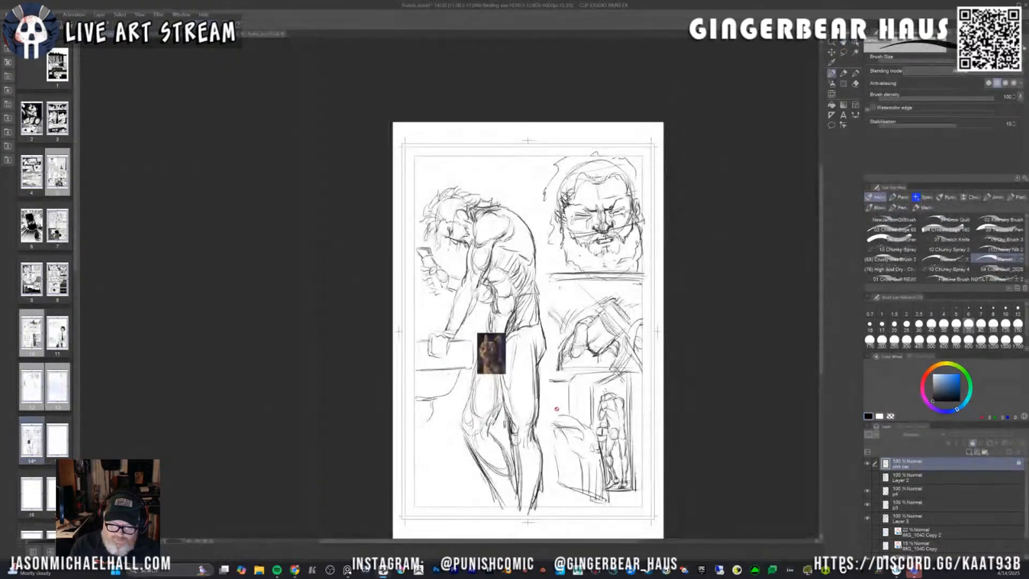
scroll(640, 425, down, 2)
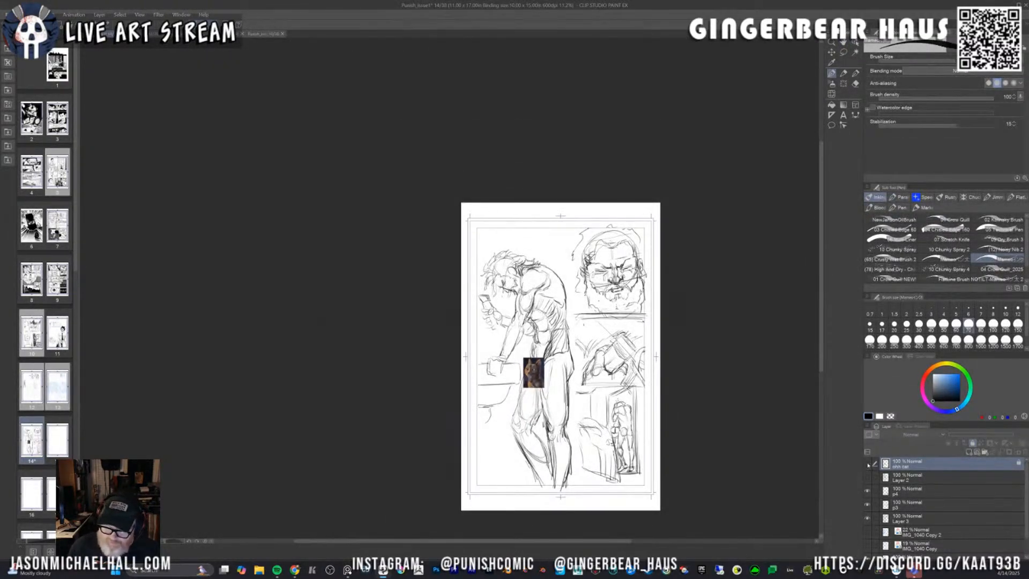
click(868, 464)
click(868, 464)
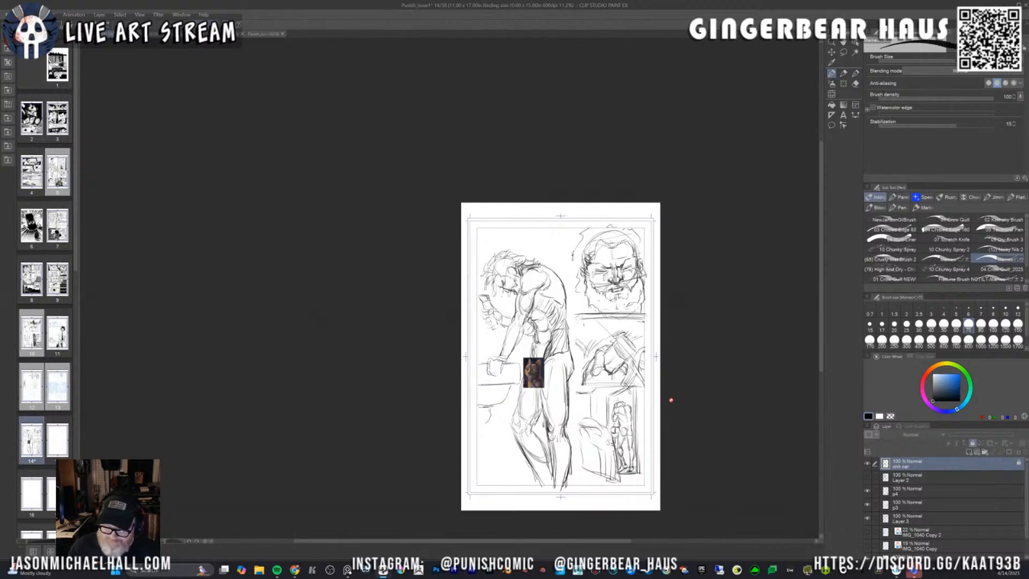
scroll(672, 400, up, 2)
drag(667, 395, 641, 379)
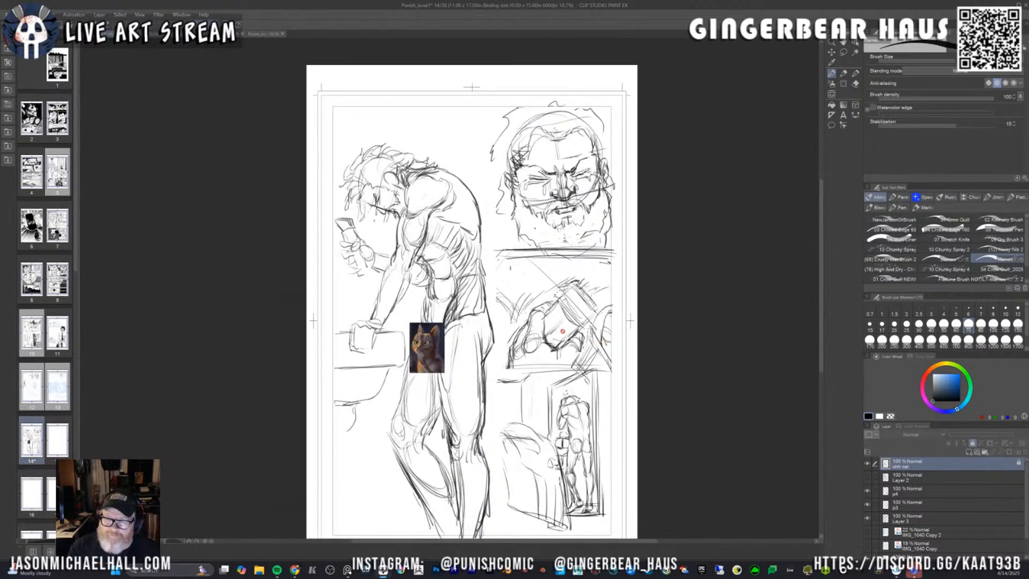
scroll(563, 331, up, 2)
drag(563, 331, 596, 353)
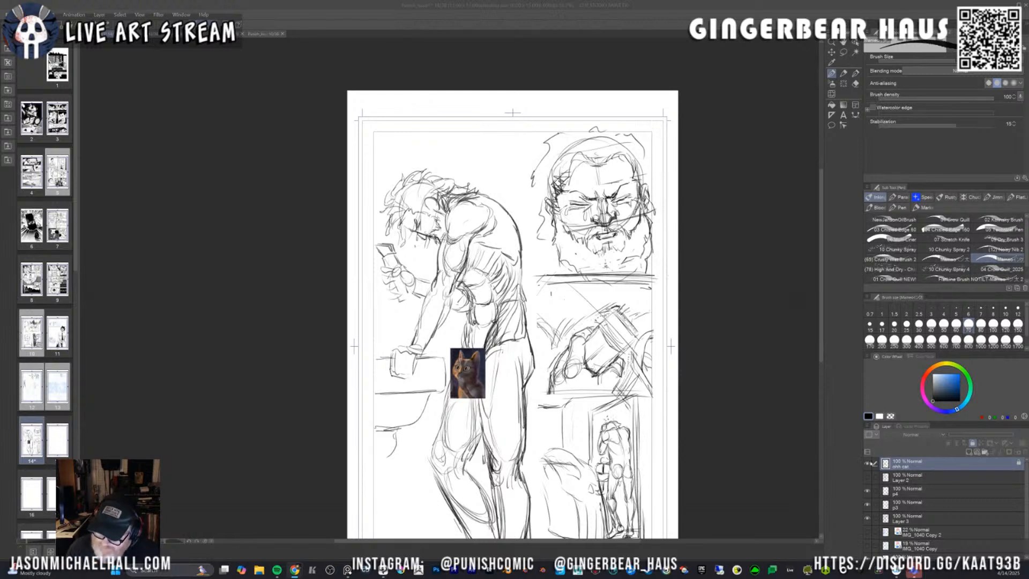
click(868, 463)
click(868, 464)
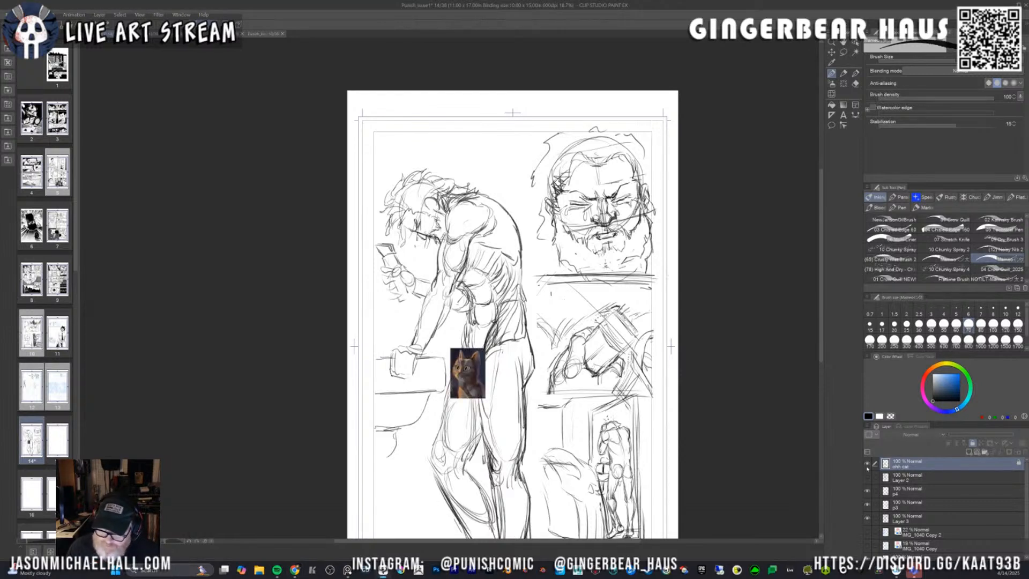
Check which panel sketches sit on the p4, p3 and Layer 3 layers, and make Layer 3 active.
click(907, 494)
click(868, 492)
click(868, 496)
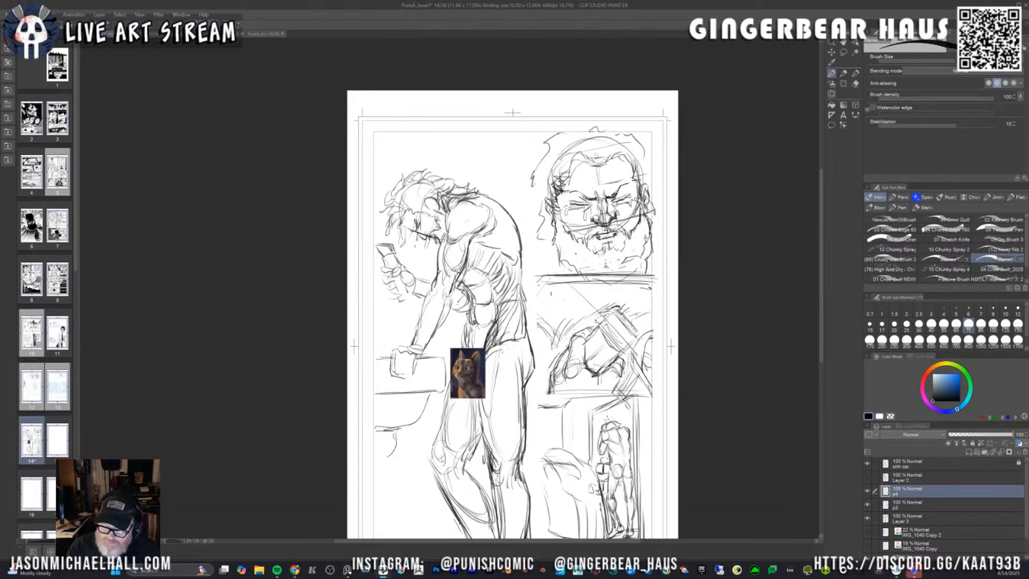
click(868, 505)
click(868, 505)
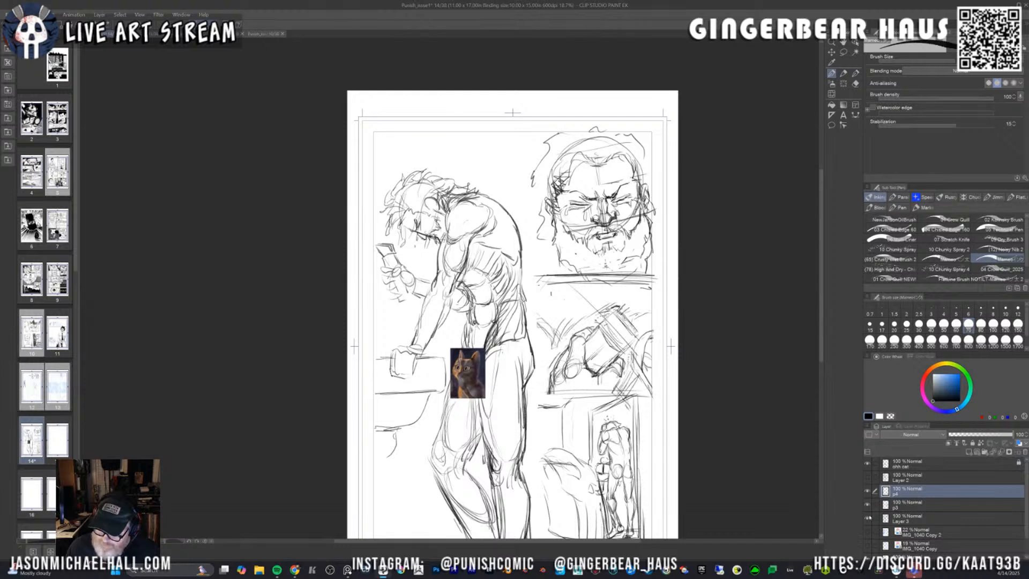
click(868, 507)
click(868, 519)
click(868, 505)
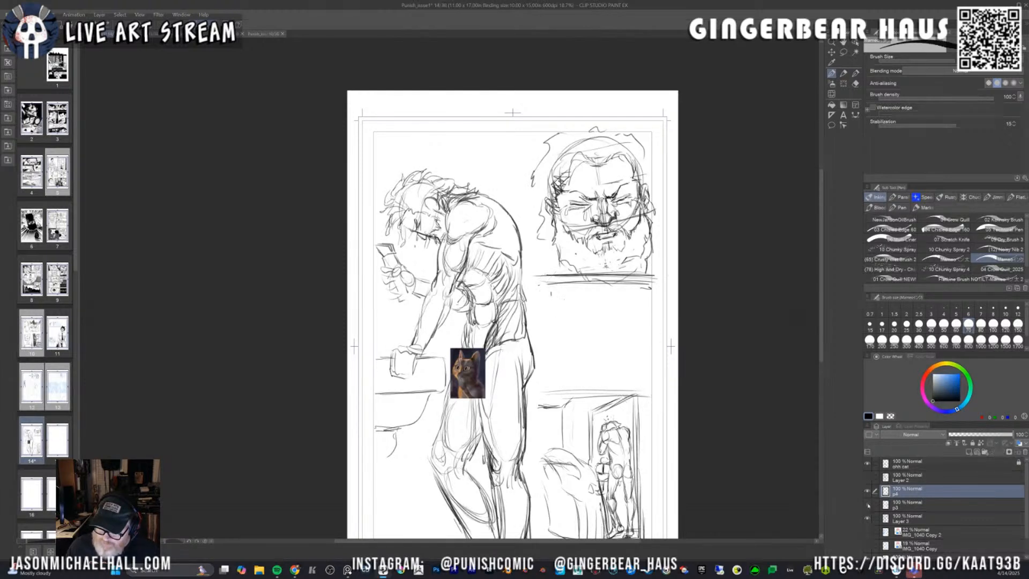
click(868, 505)
click(959, 518)
click(1019, 444)
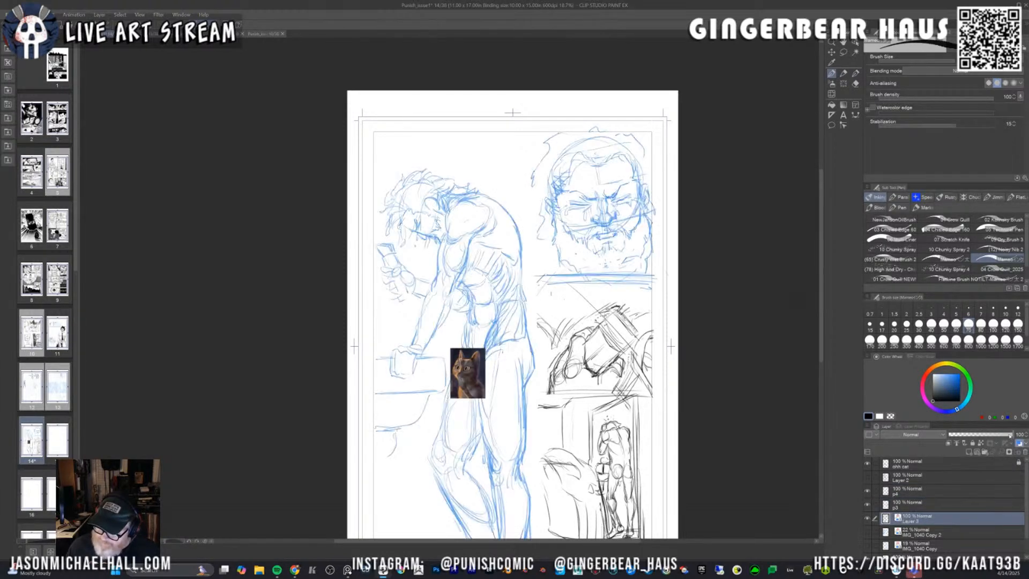
mouse_move(1012, 434)
mouse_down()
mouse_move(970, 436)
mouse_move(1015, 435)
mouse_up()
click(1019, 443)
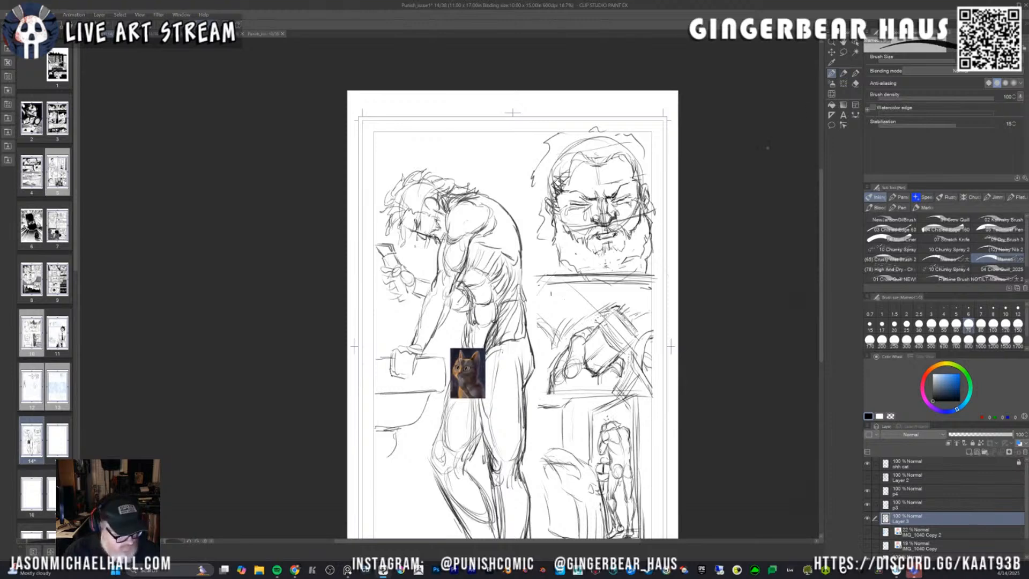
Lasso the bearded head sketch on Layer 3, cut and paste it onto its own layer, and deselect.
key(e)
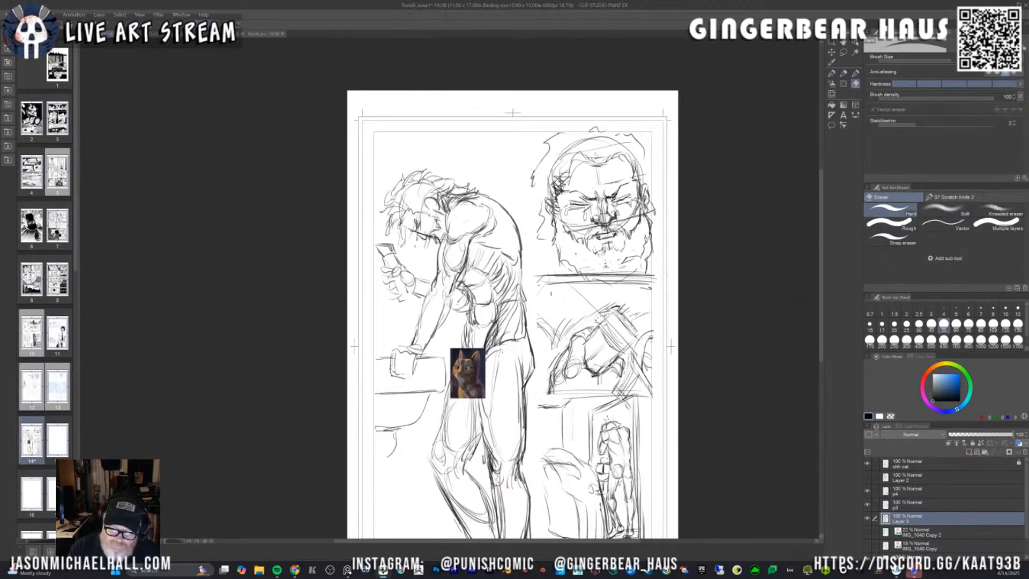
key(minus)
key(m)
key(asciicircum)
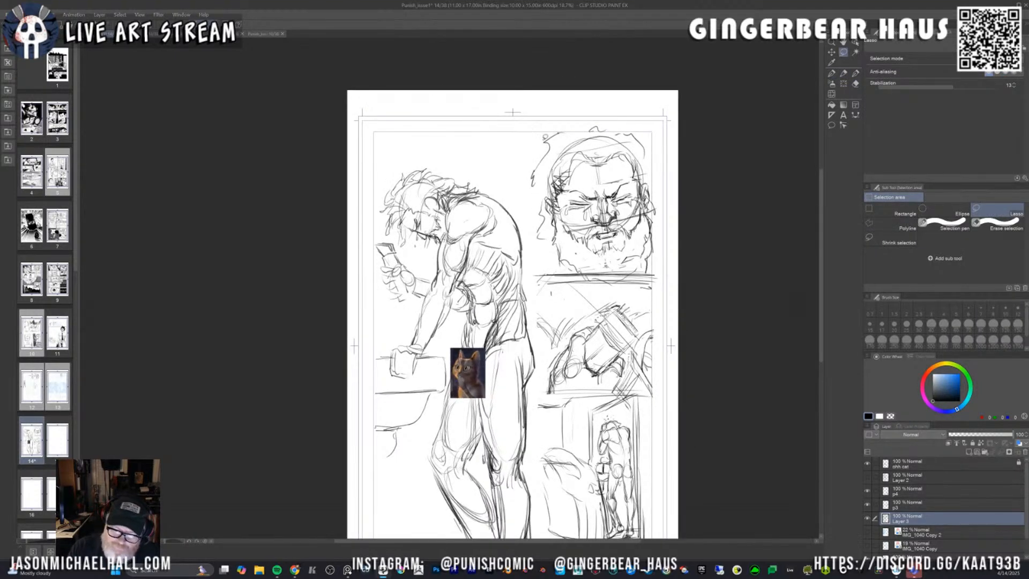
mouse_move(532, 263)
mouse_down()
mouse_move(662, 266)
mouse_move(669, 161)
mouse_move(639, 112)
mouse_move(528, 140)
mouse_up()
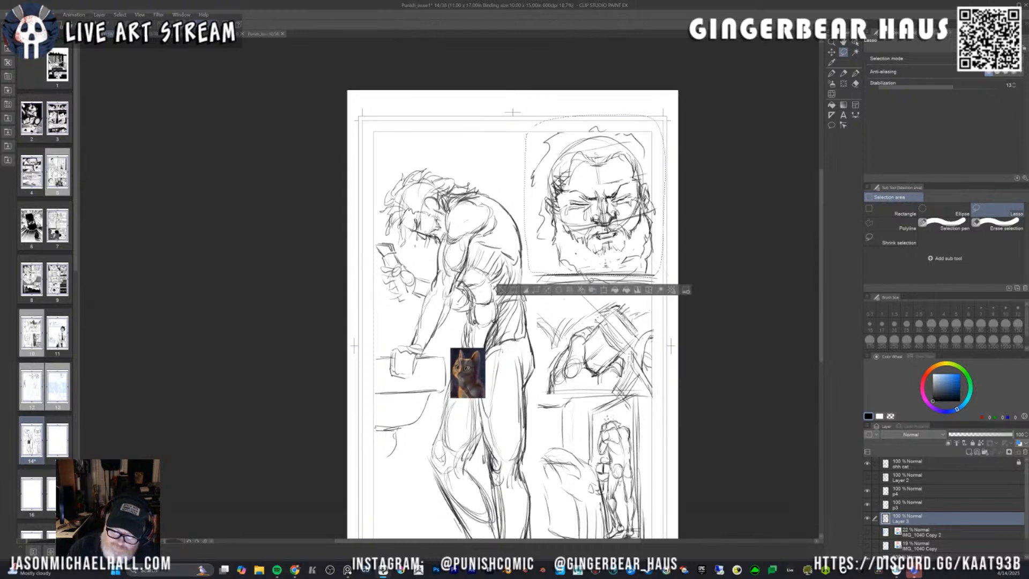
click(581, 290)
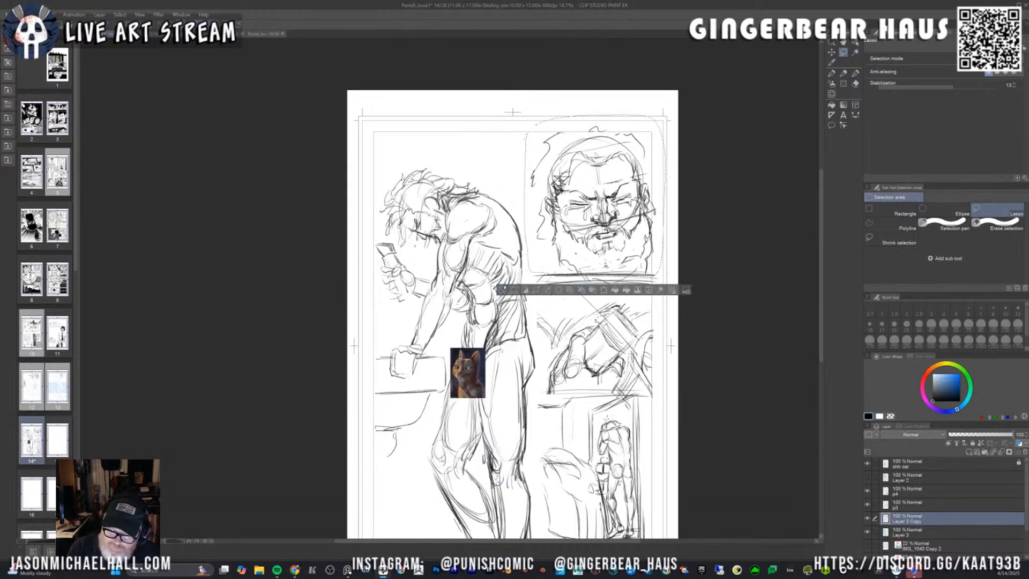
click(502, 290)
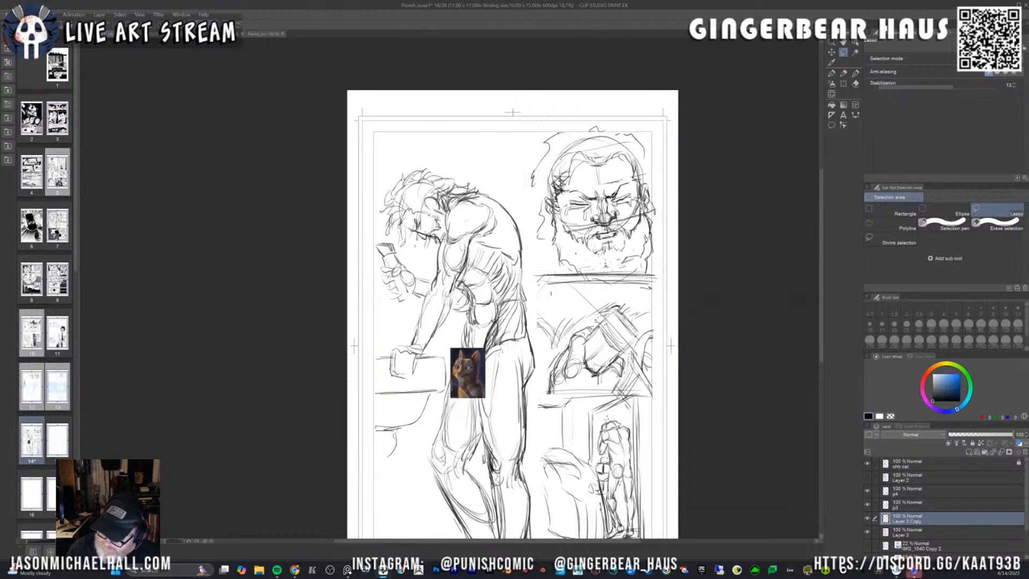
Display the separated bearded head layer in blue and lower its opacity to 29%.
click(1019, 444)
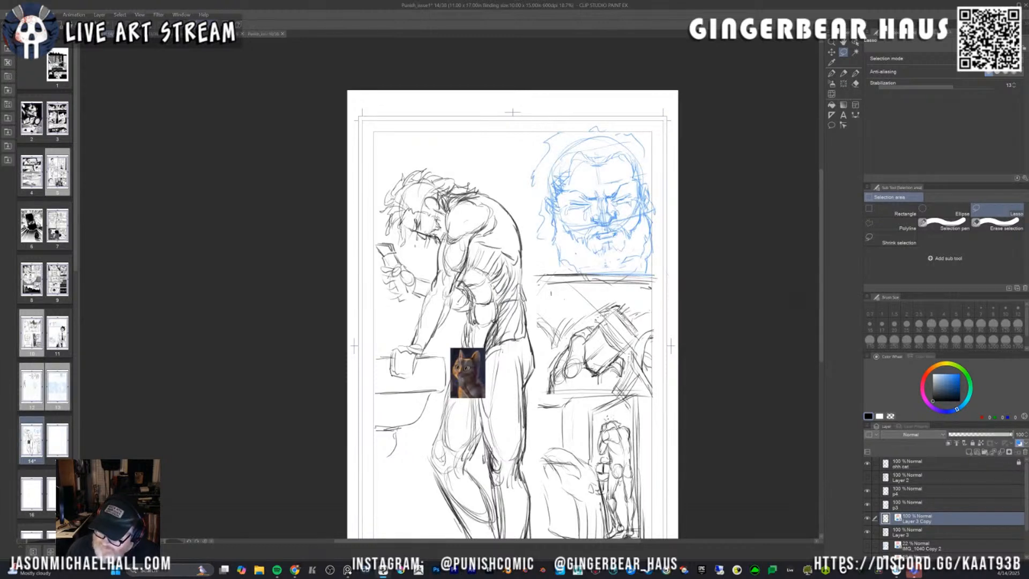
click(980, 435)
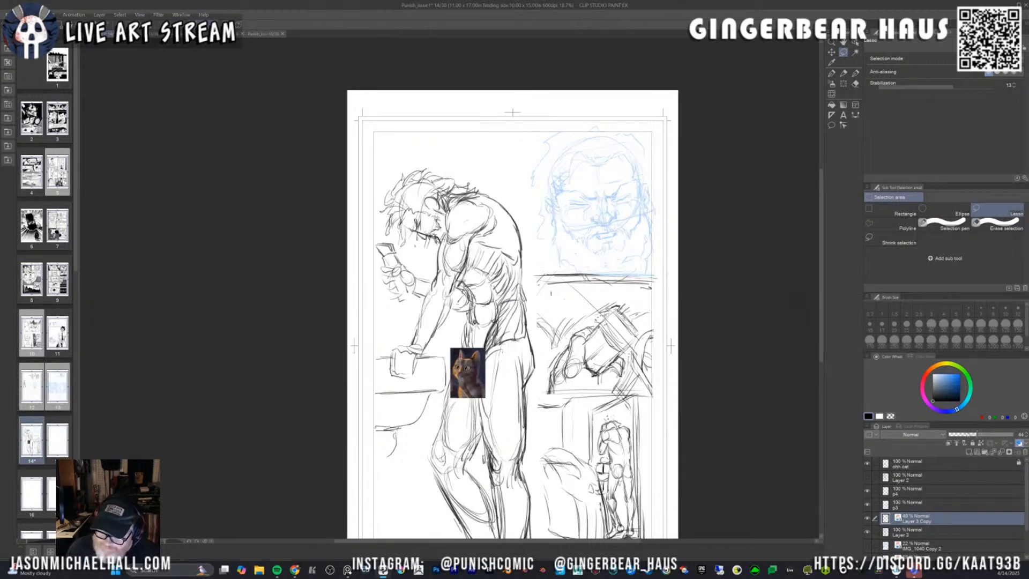
click(969, 435)
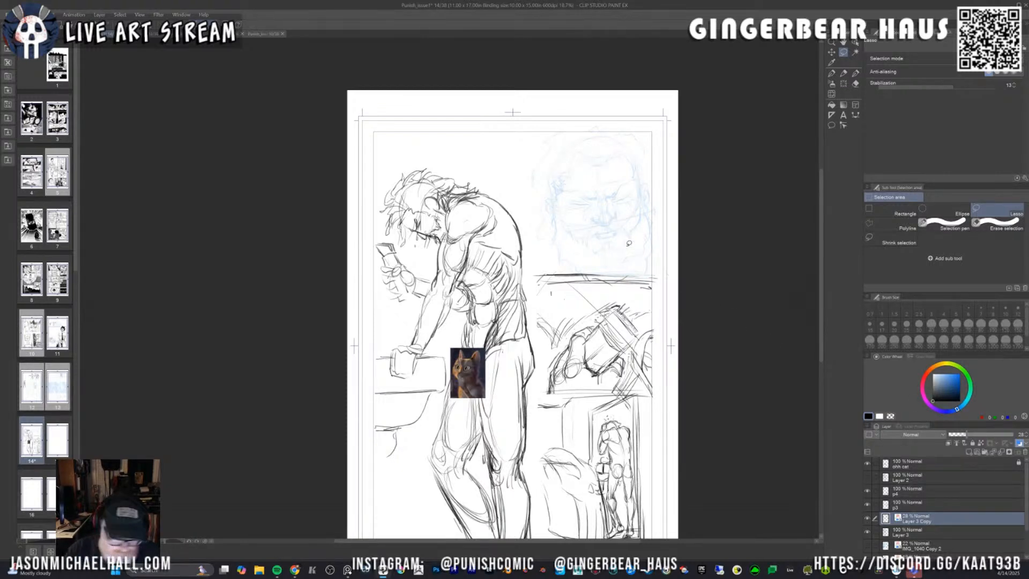
Erase most of the rough panel border lines beneath the bearded head on Layer 3 with an enlarged hard eraser.
scroll(629, 244, up, 1)
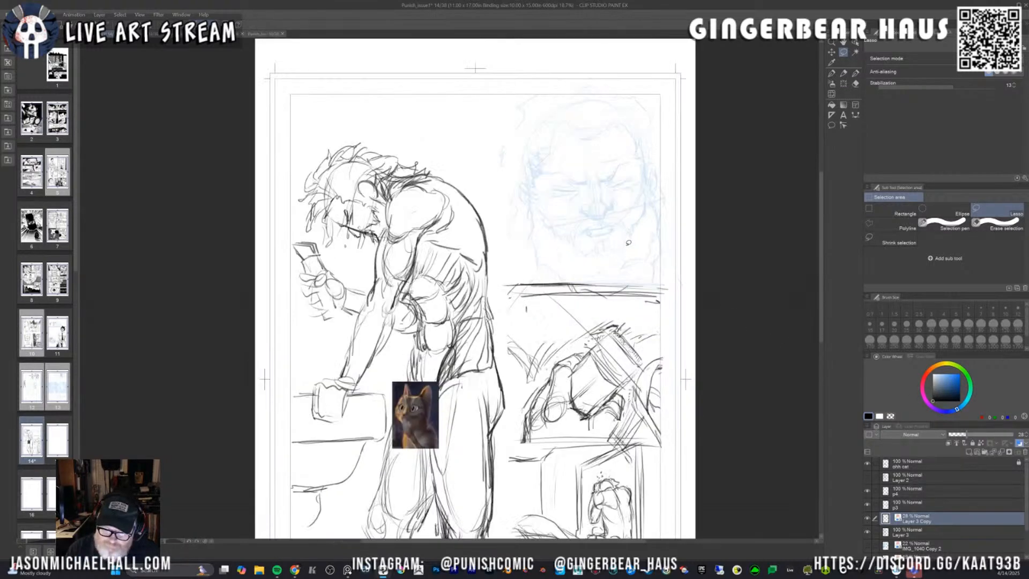
click(903, 534)
click(868, 532)
click(868, 532)
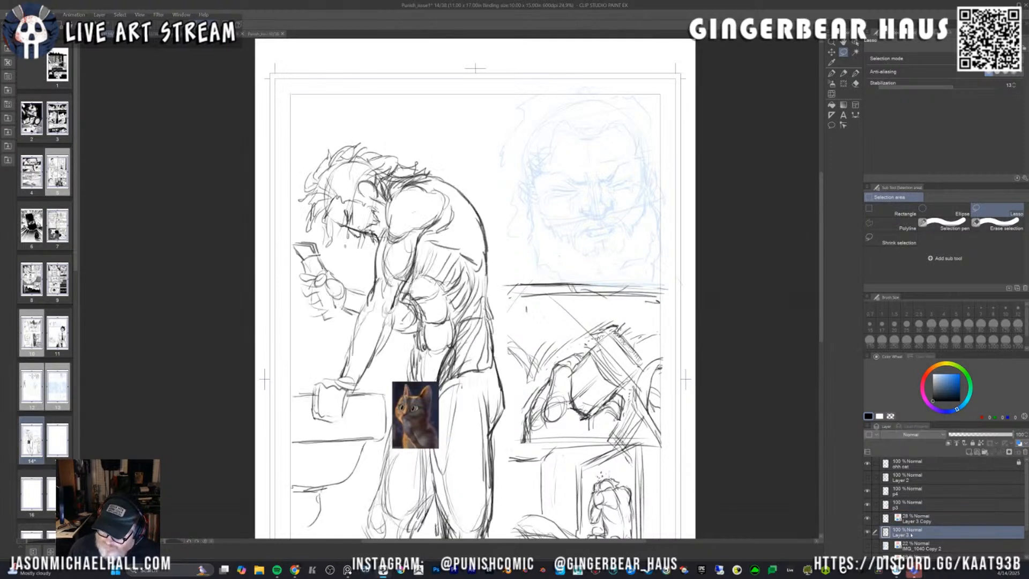
key(e)
mouse_move(534, 284)
mouse_down()
mouse_move(509, 286)
mouse_move(668, 283)
mouse_move(490, 292)
mouse_move(582, 290)
mouse_up()
key(bracketright)
key(bracketright)
key(bracketright)
key(bracketright)
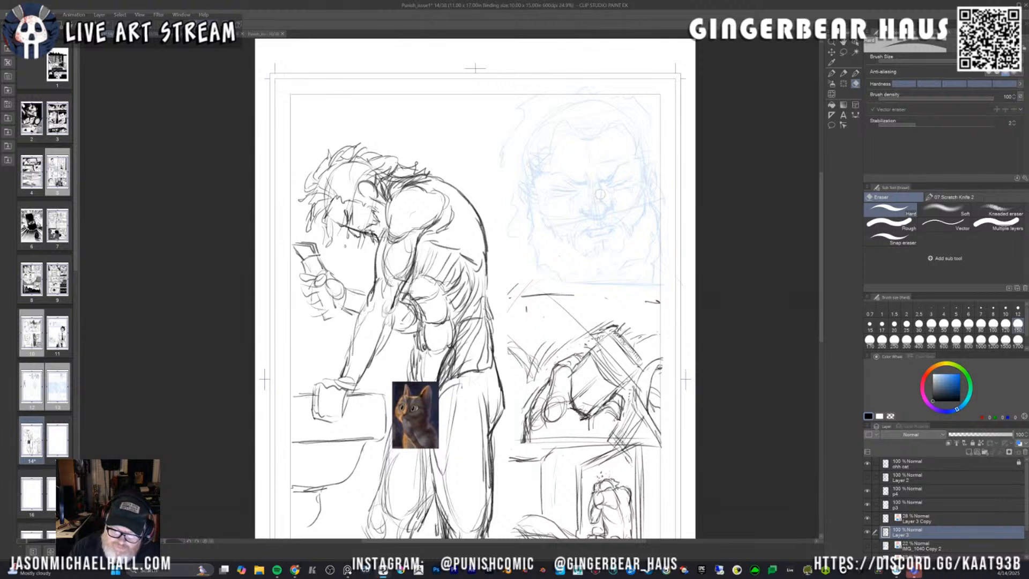
Hide the p3 layer, then try a pen scribble over the leftover border line below the head and undo it.
key(p)
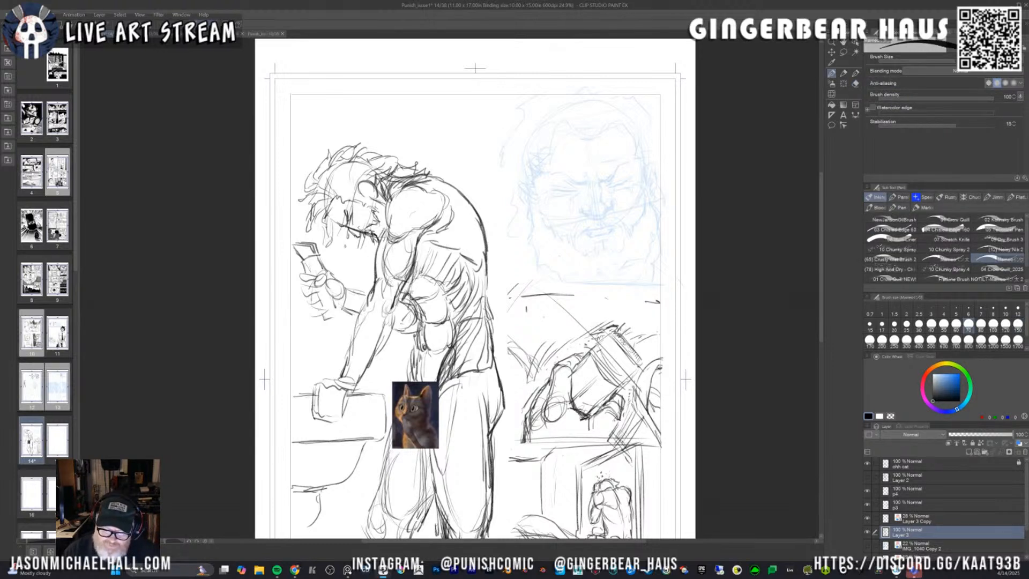
click(869, 505)
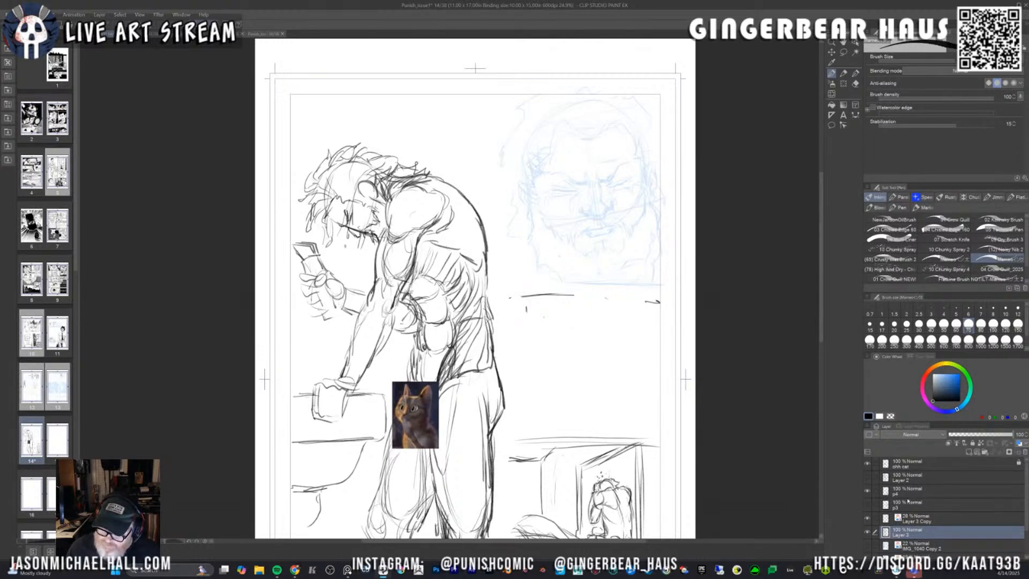
drag(545, 298, 569, 292)
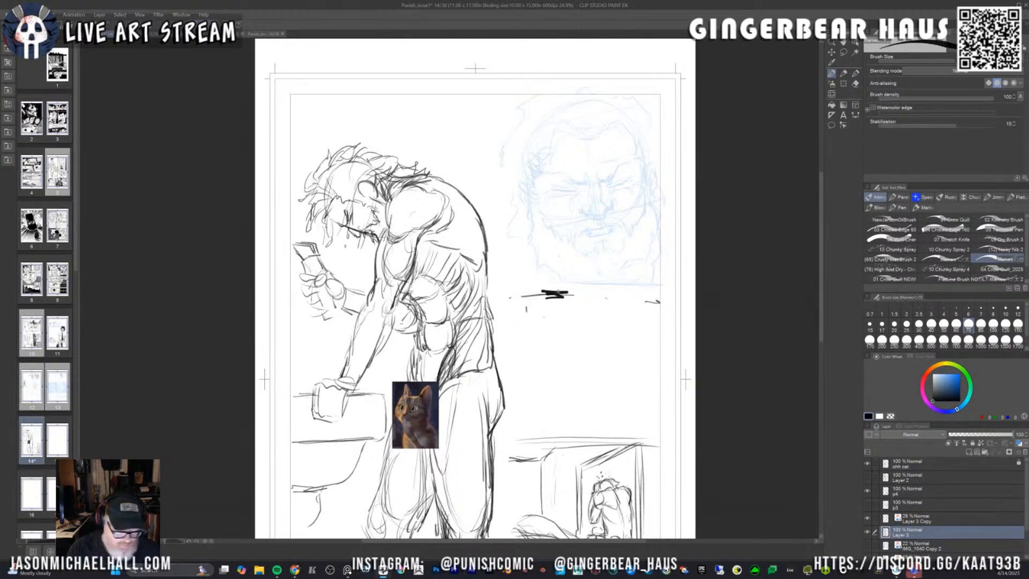
key(ctrl+z)
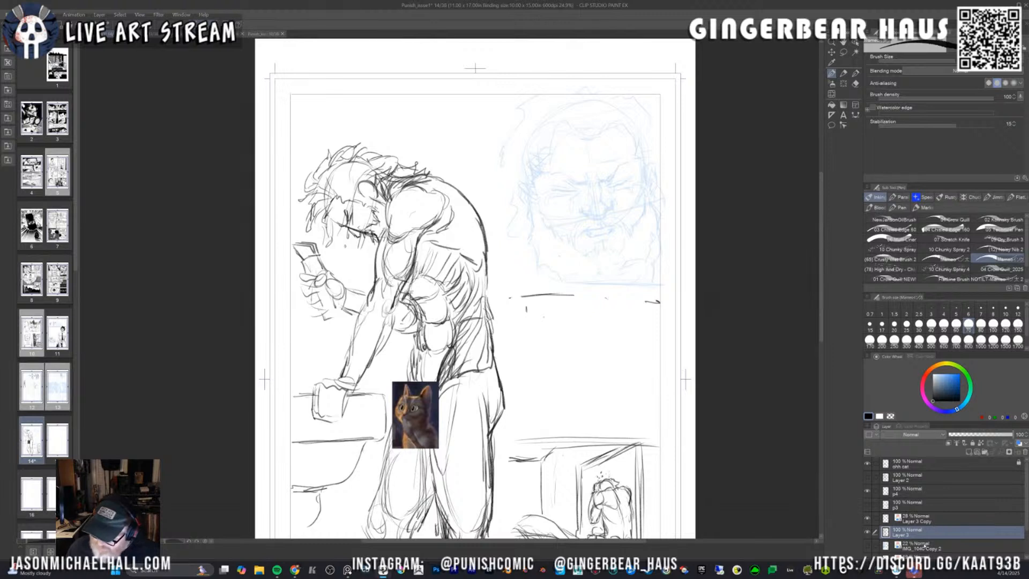
Erase the leftover border marks beneath the bearded head on Layer 3 with the hard eraser.
click(869, 519)
click(869, 518)
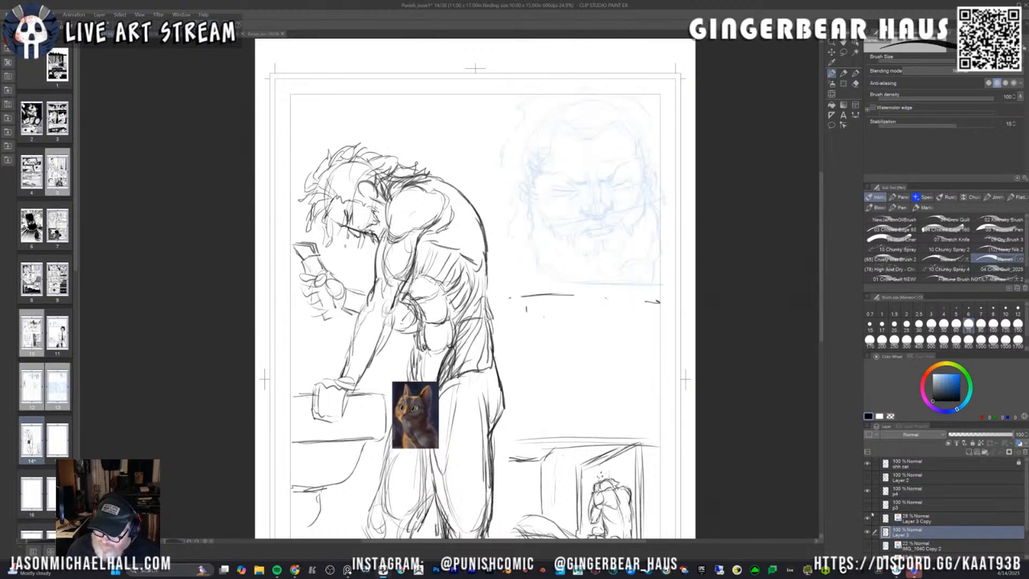
click(868, 493)
click(869, 492)
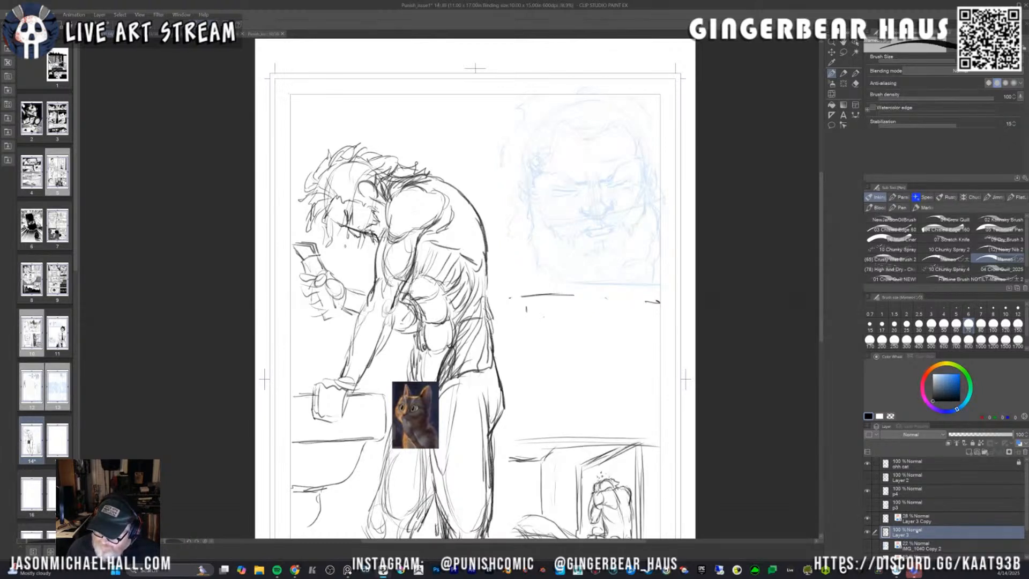
click(867, 532)
click(867, 533)
key(e)
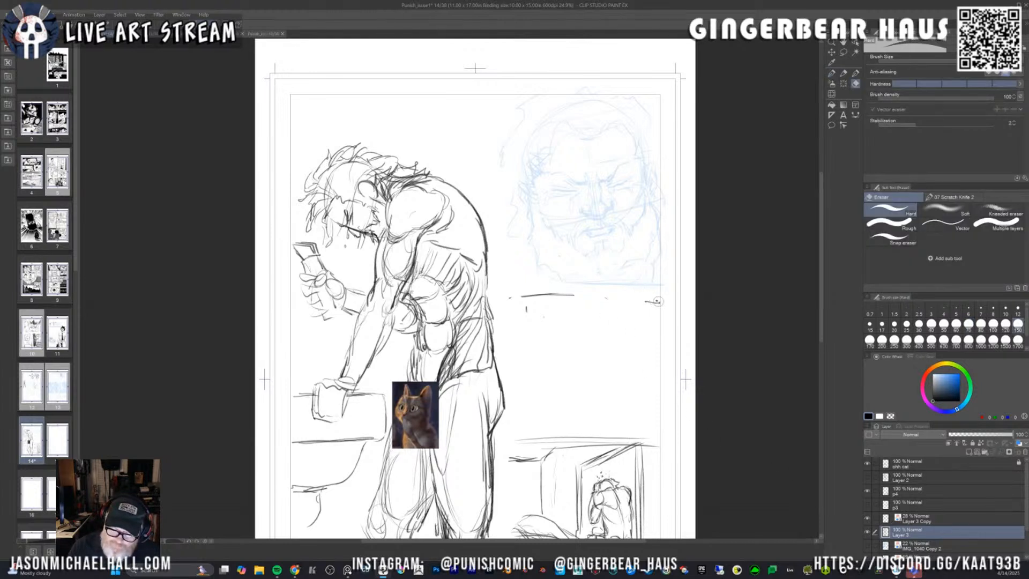
mouse_move(655, 301)
mouse_down()
mouse_move(595, 305)
mouse_move(551, 279)
mouse_move(522, 331)
mouse_move(531, 325)
mouse_move(505, 288)
mouse_move(547, 316)
mouse_up()
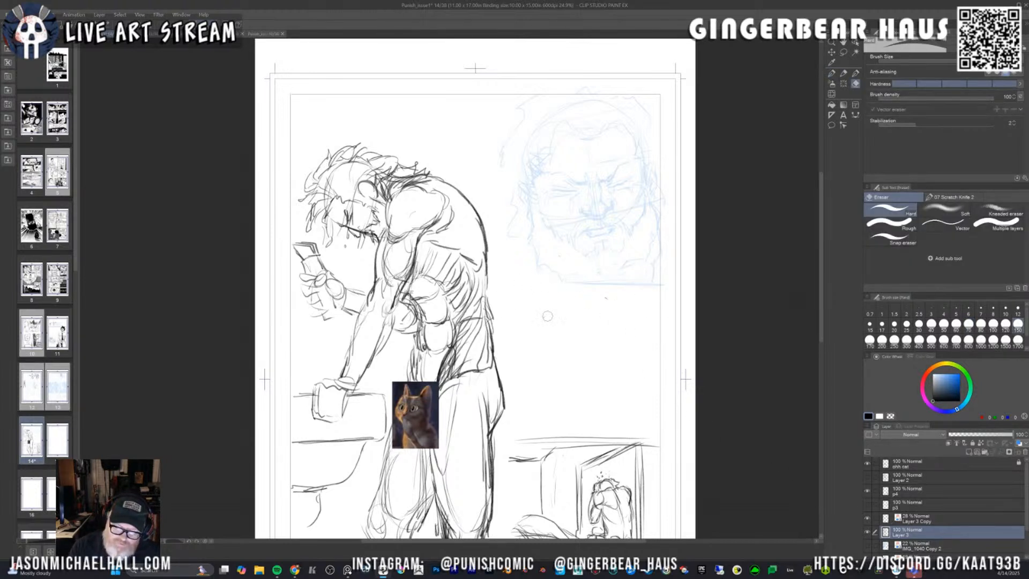
Sketch a rough double panel border beneath the bearded head on Layer 3 Copy with the pen, redoing the first attempt.
click(918, 520)
key(p)
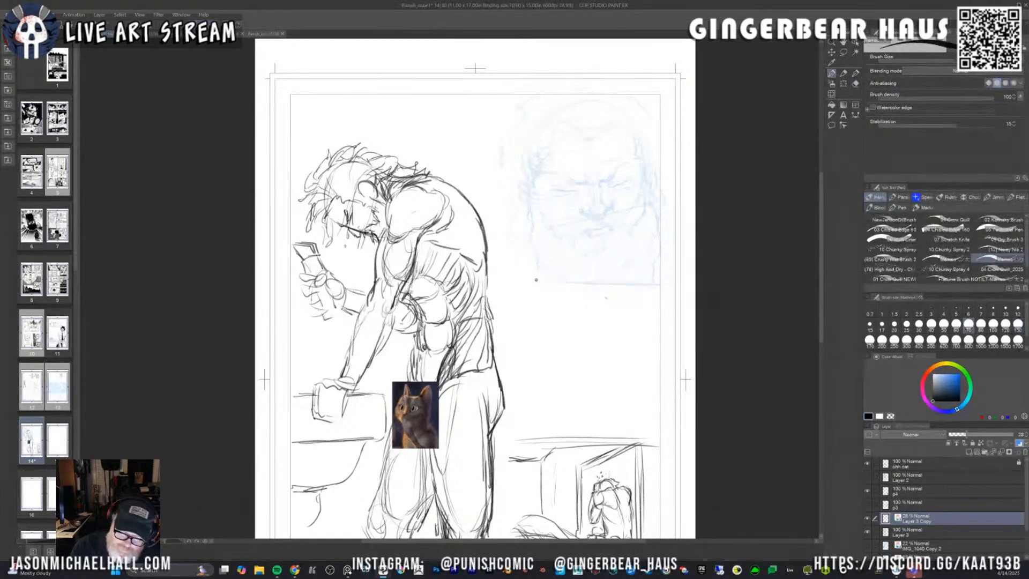
drag(489, 288, 657, 285)
drag(536, 287, 662, 292)
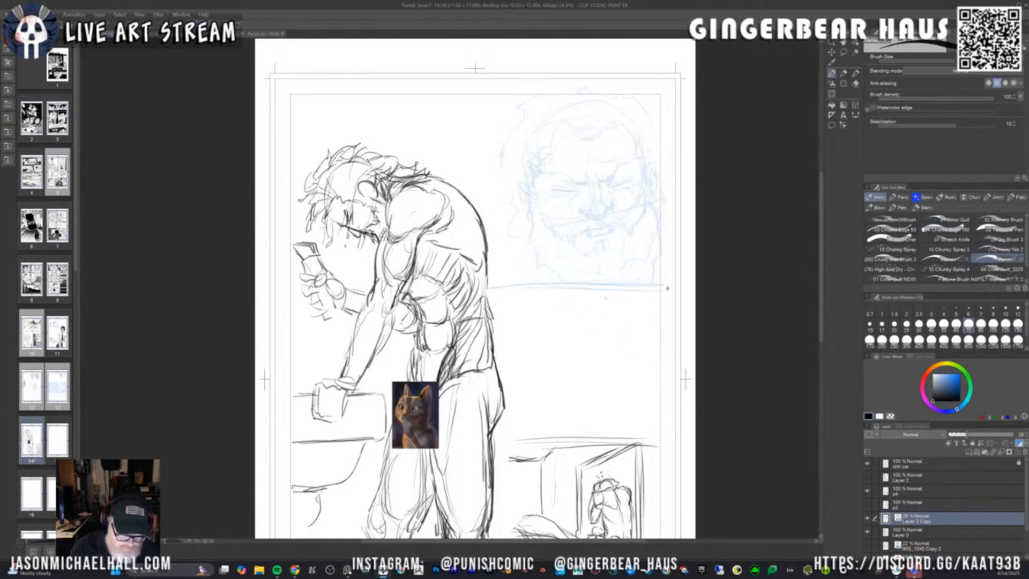
key(ctrl+z)
key(ctrl+z)
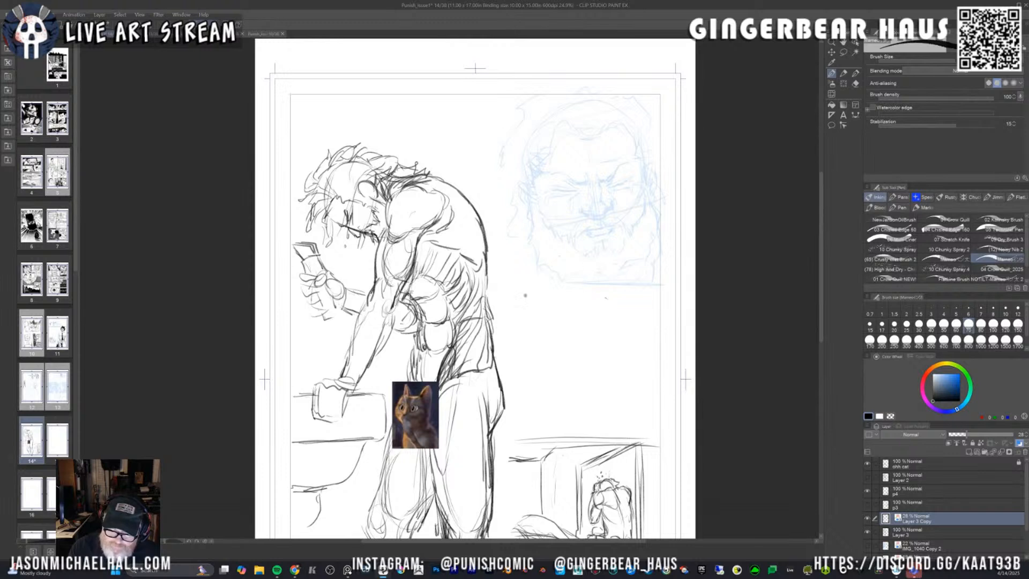
drag(510, 294, 659, 294)
drag(523, 298, 656, 303)
Sketch a rough vertical panel border between the standing figure and the bearded head, redrawing it closer to the head.
mouse_move(497, 89)
mouse_down()
mouse_move(498, 142)
mouse_move(490, 132)
mouse_up()
key(ctrl+z)
key(ctrl+z)
mouse_move(493, 95)
mouse_down()
mouse_move(494, 282)
mouse_move(667, 295)
mouse_up()
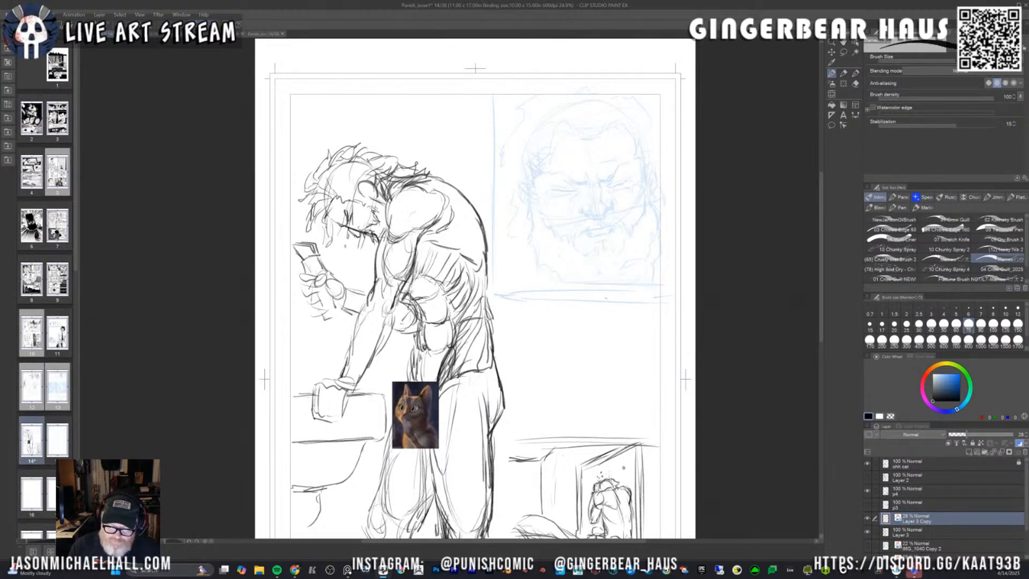
key(ctrl+z)
key(ctrl+z)
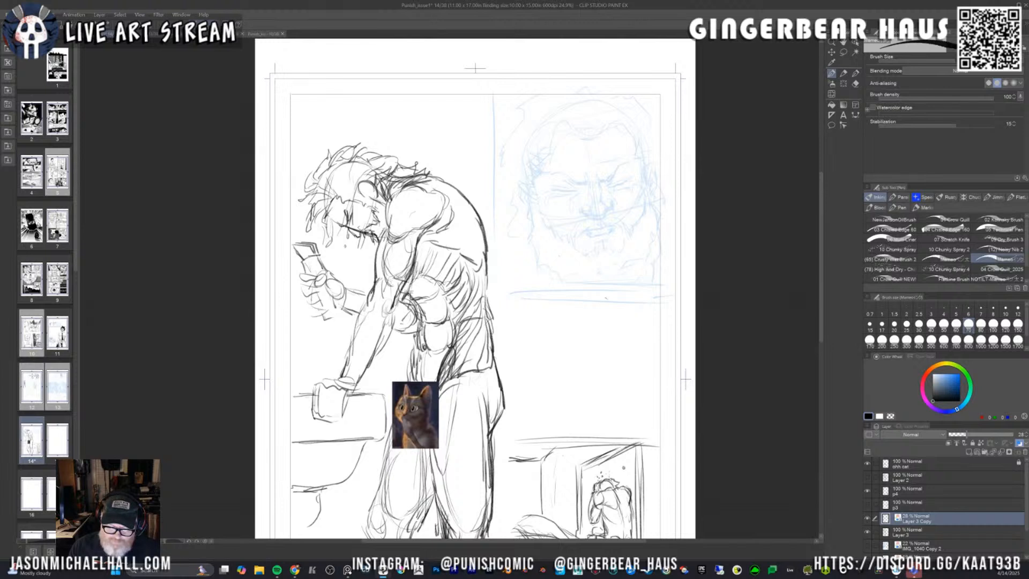
key(ctrl+z)
drag(508, 95, 513, 296)
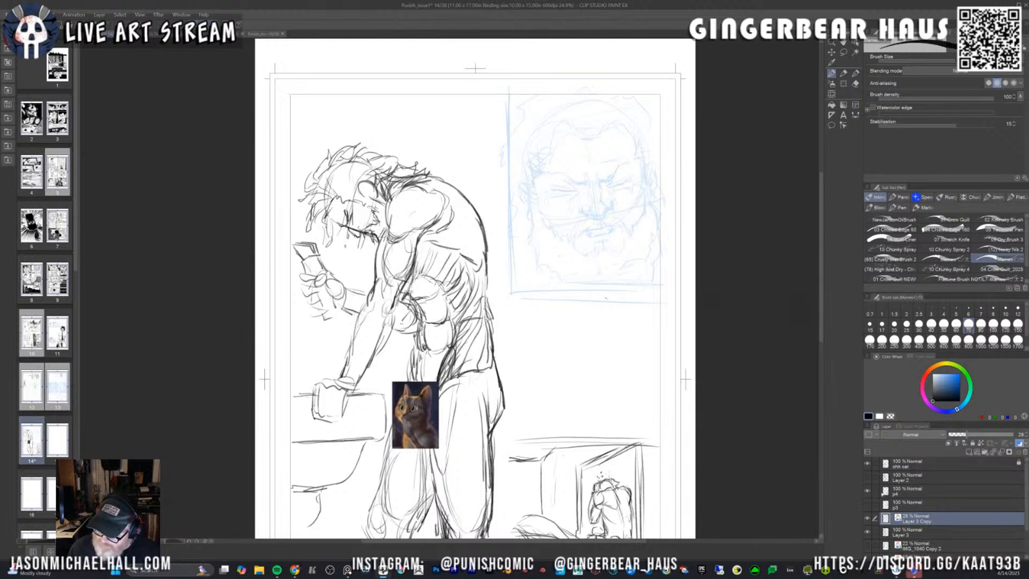
Group the sketch layers from Layer 2 down to Layer 1 into a folder named "ruffs" and collapse it.
click(906, 470)
click(921, 479)
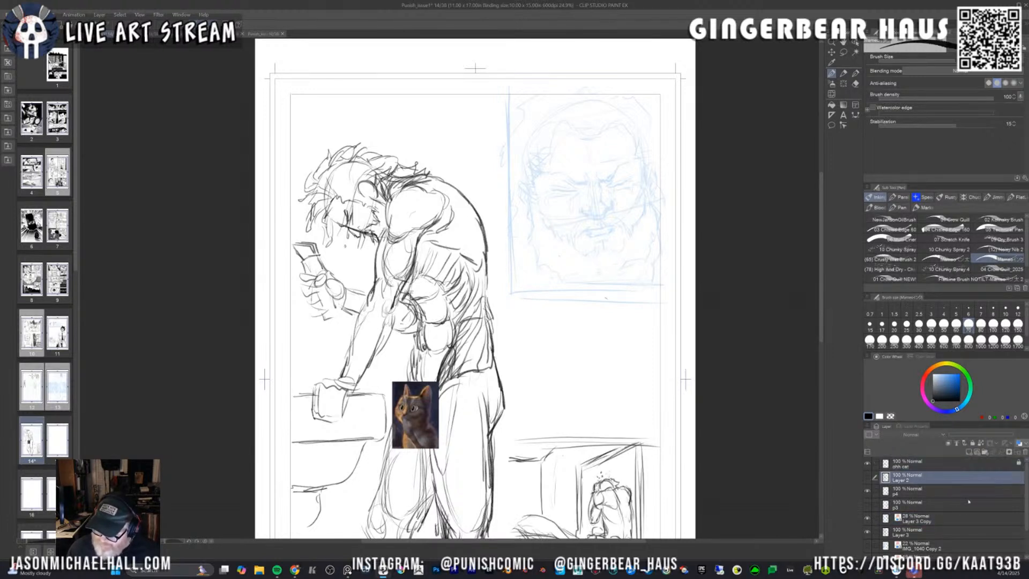
scroll(1025, 492, down, 3)
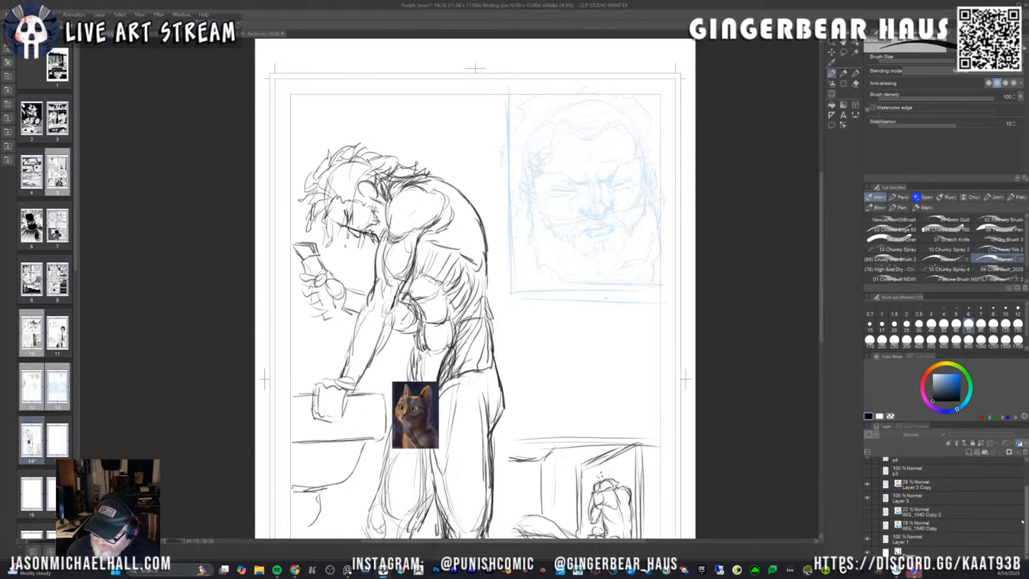
shift+click(921, 538)
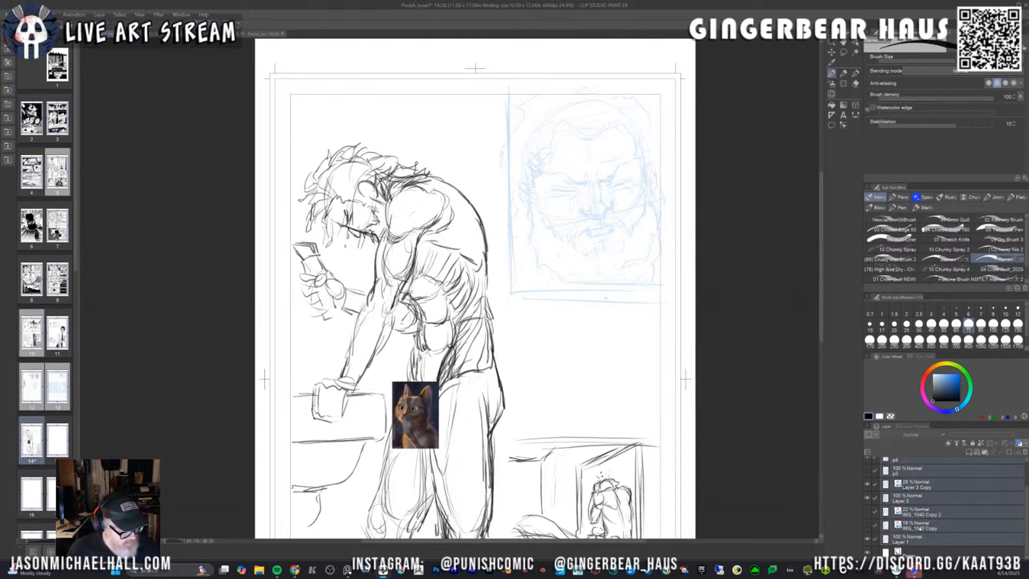
key(ctrl+g)
double_click(907, 467)
text(r)
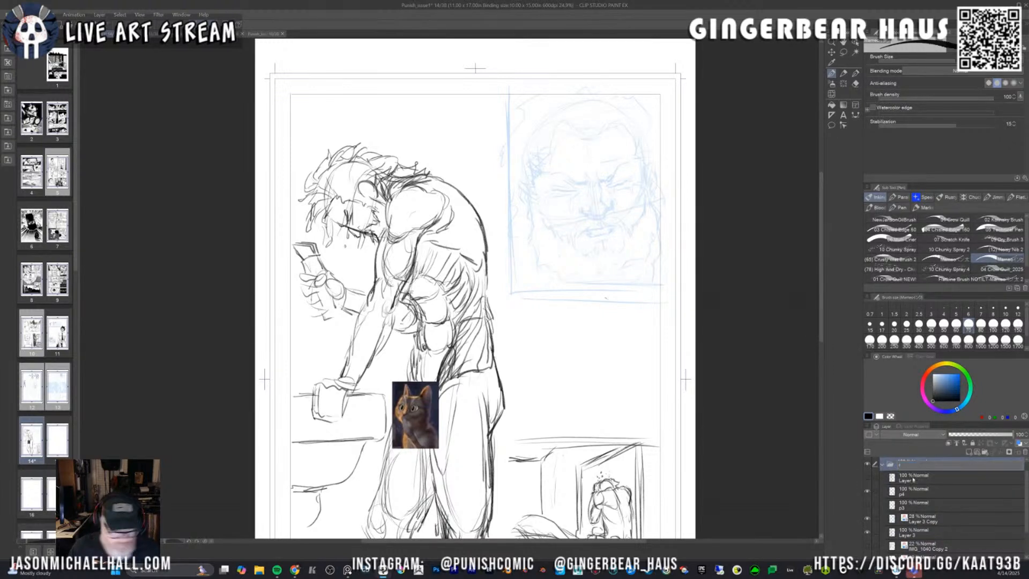
text(uffs)
key(Return)
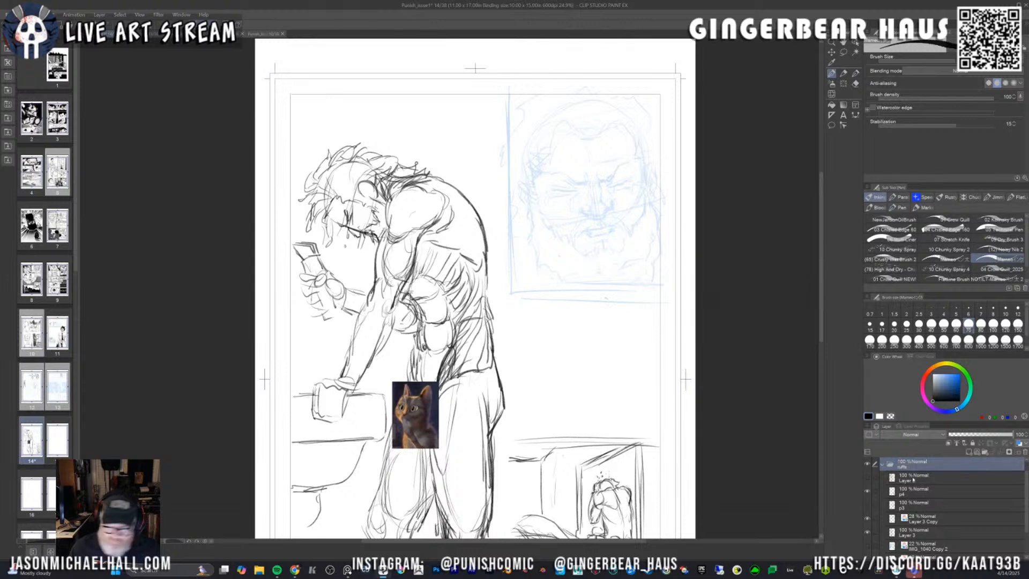
click(883, 465)
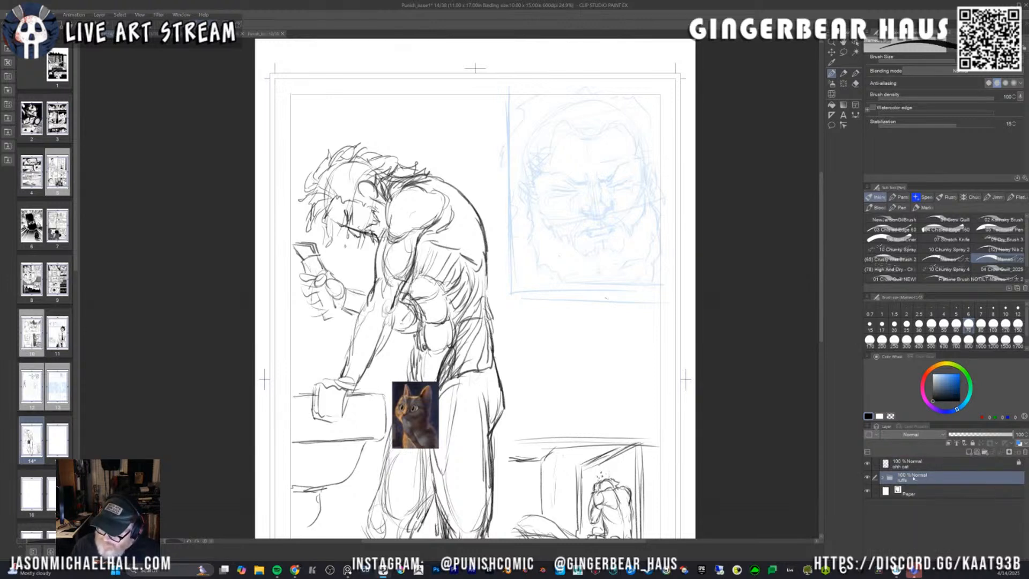
Add a new layer above the ruffs folder and reduce the pen size for drawing over the bearded head.
click(967, 453)
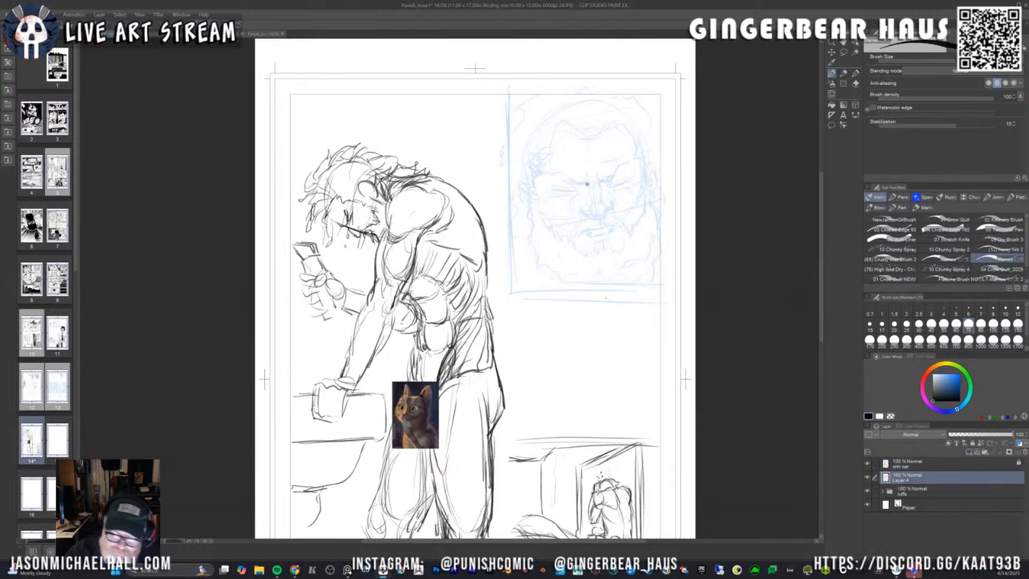
drag(607, 166, 635, 252)
scroll(642, 276, up, 1)
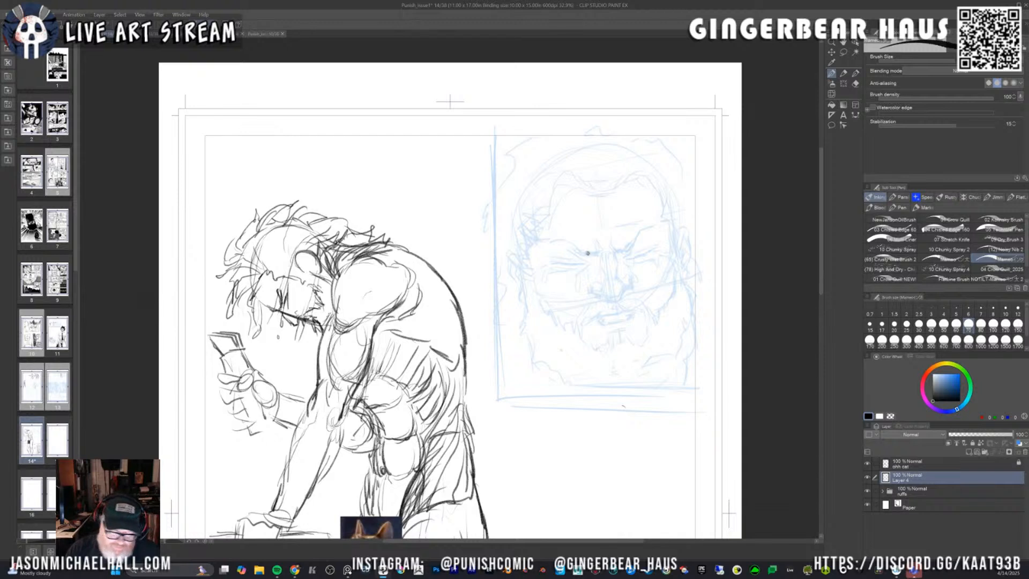
key(bracketleft)
key(bracketleft)
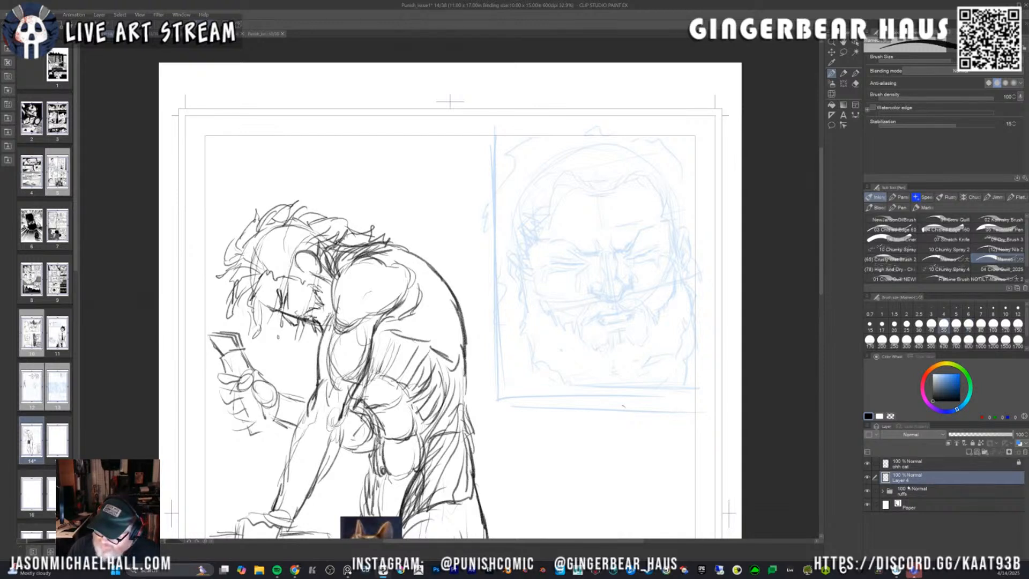
Lower the opacity of Layer 3 Copy inside the ruffs folder to 14%.
click(882, 491)
click(933, 518)
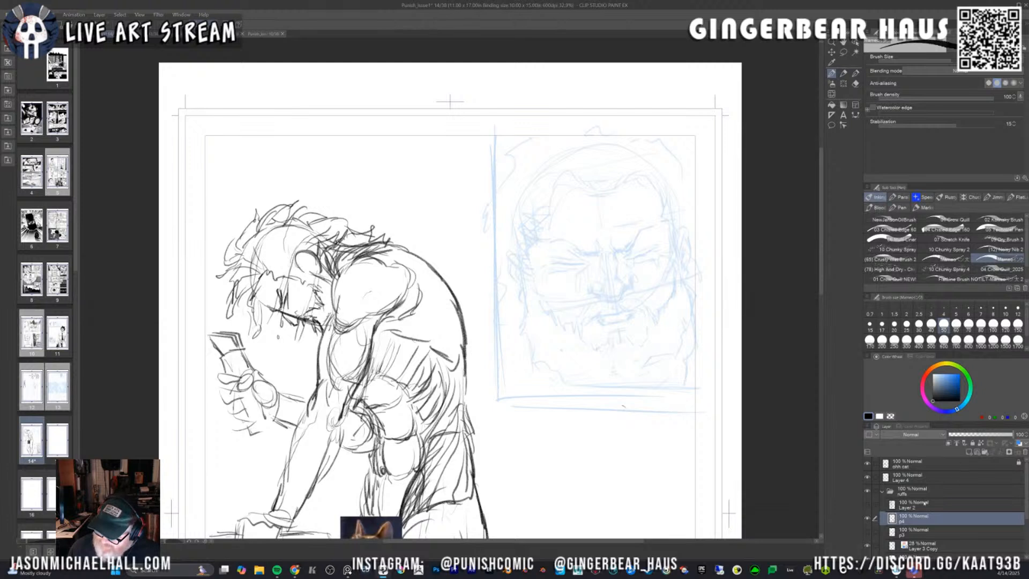
click(922, 505)
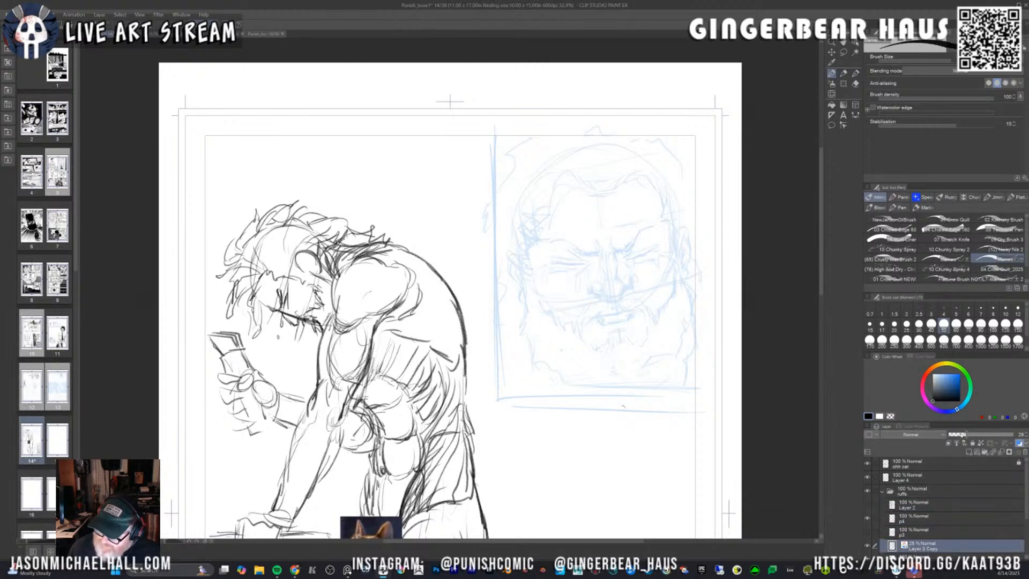
drag(963, 434, 959, 436)
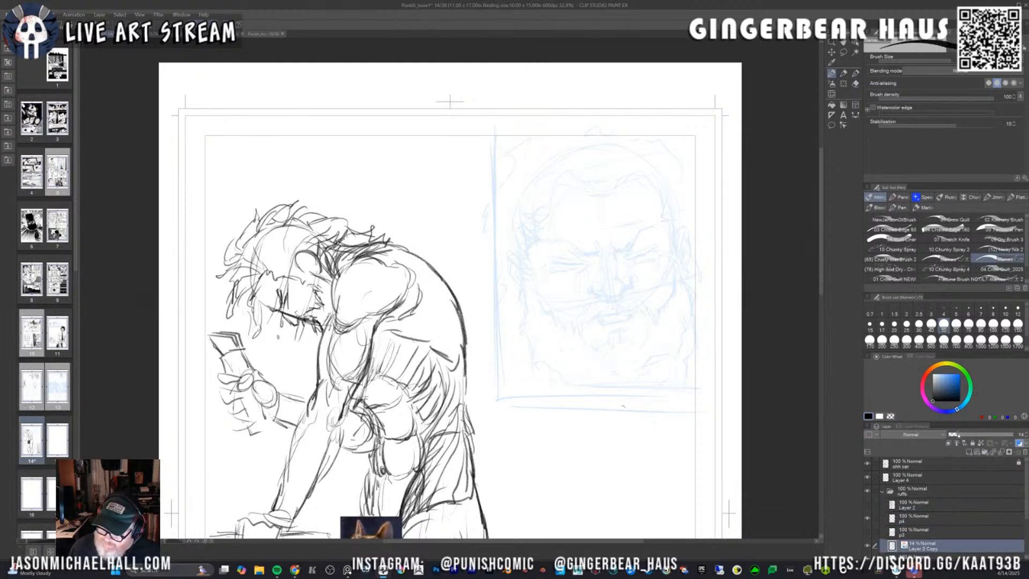
Draw an oval construction outline of the skull over the faint bearded head on Layer 4 with a finer pen.
click(912, 478)
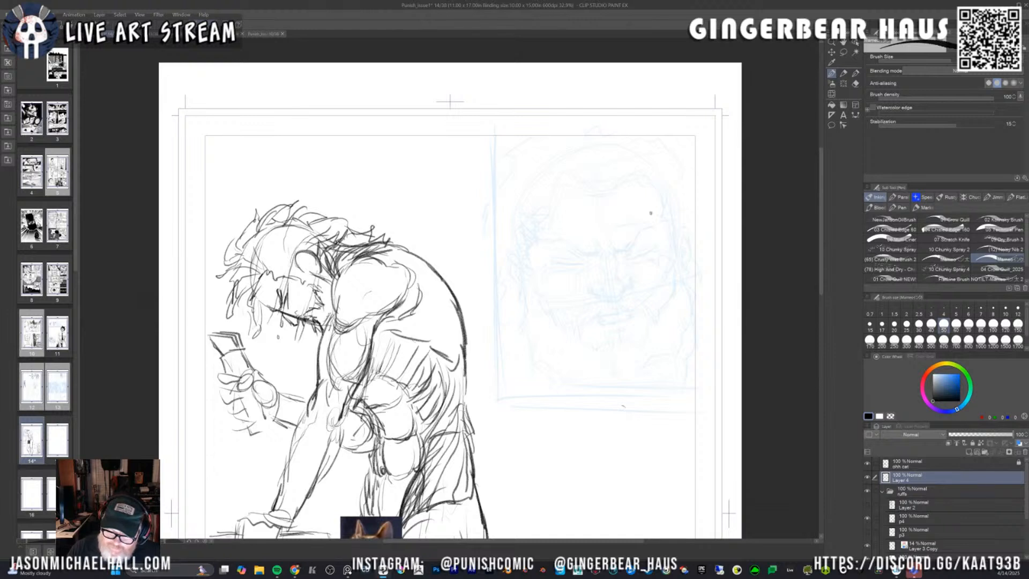
key(bracketleft)
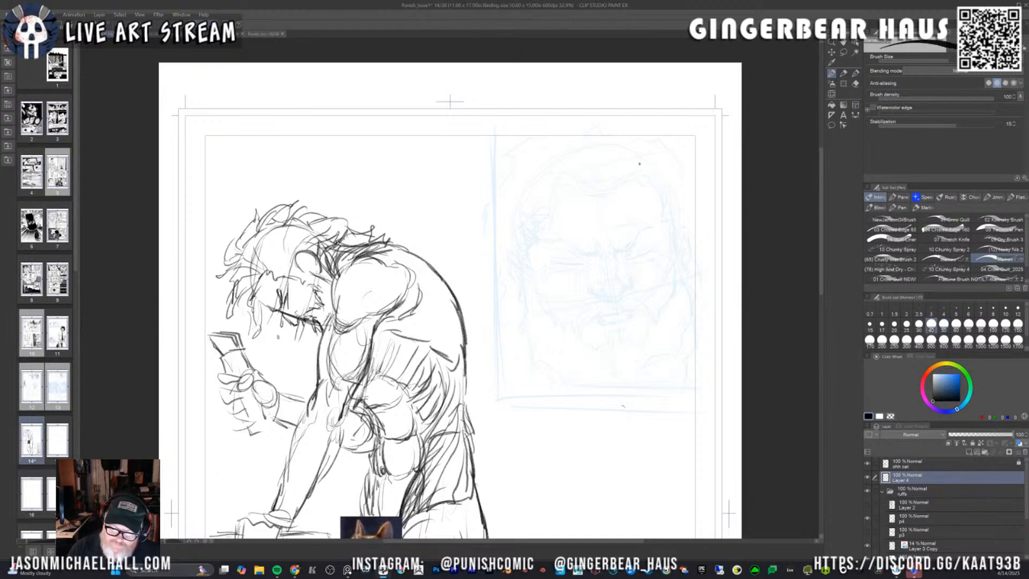
mouse_move(604, 145)
mouse_down()
mouse_move(513, 258)
mouse_move(565, 338)
mouse_up()
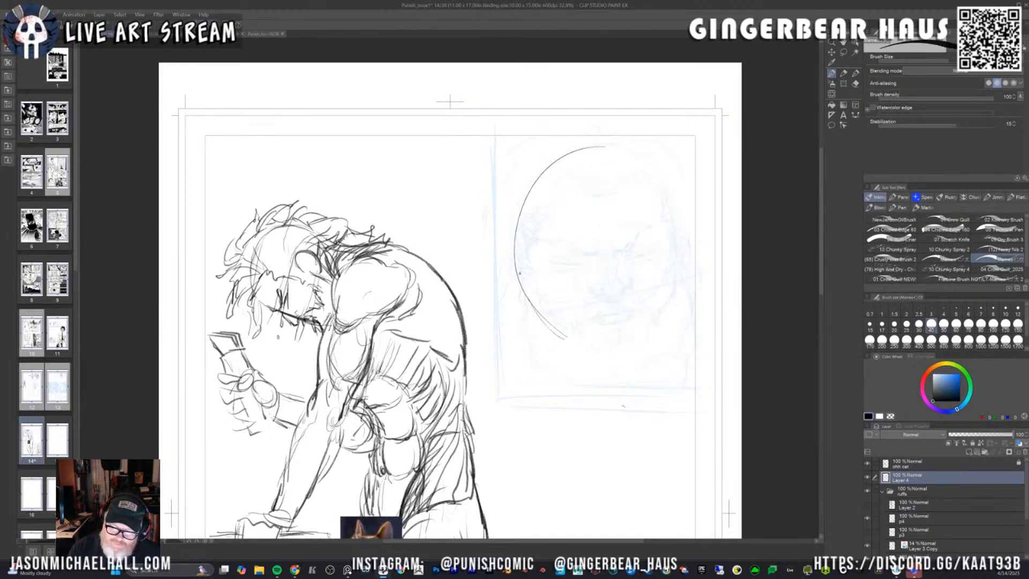
mouse_move(665, 304)
mouse_down()
mouse_move(687, 249)
mouse_move(653, 165)
mouse_move(540, 172)
mouse_move(511, 249)
mouse_move(551, 323)
mouse_move(631, 339)
mouse_move(691, 289)
mouse_up()
mouse_move(680, 227)
mouse_down()
mouse_move(689, 258)
mouse_move(549, 337)
mouse_move(651, 333)
mouse_up()
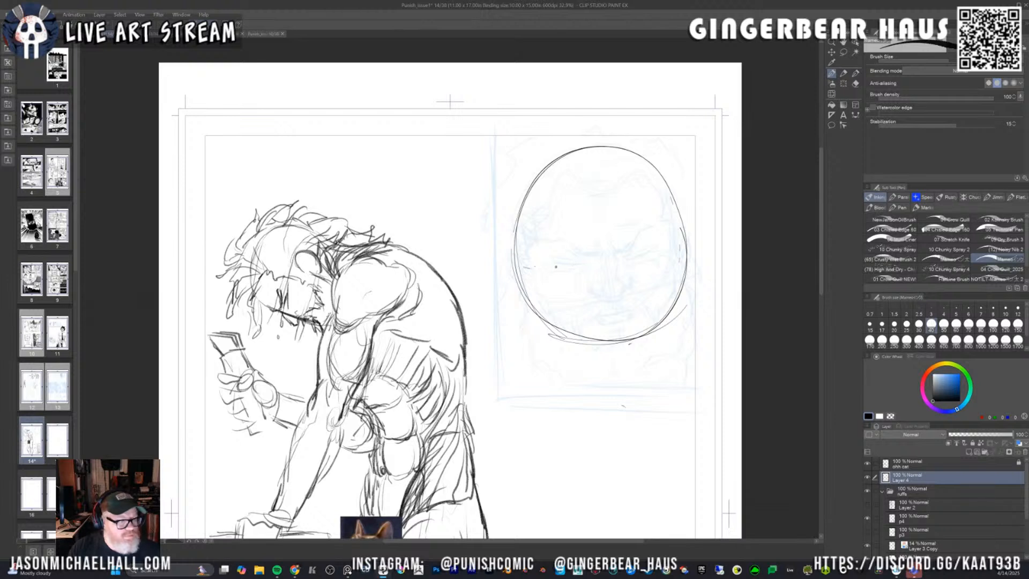
Draw three curved horizontal facial guidelines across the oval and a vertical centre line running down to the chin.
mouse_move(519, 261)
mouse_down()
mouse_move(637, 270)
mouse_move(677, 240)
mouse_move(598, 273)
mouse_up()
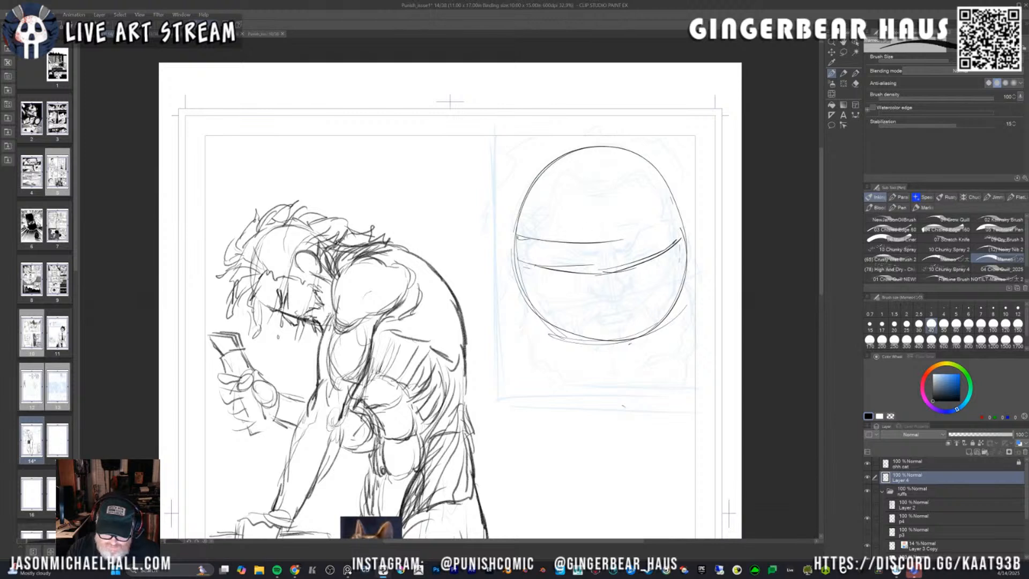
drag(517, 238, 701, 215)
mouse_move(524, 303)
mouse_down()
mouse_move(595, 304)
mouse_move(677, 284)
mouse_up()
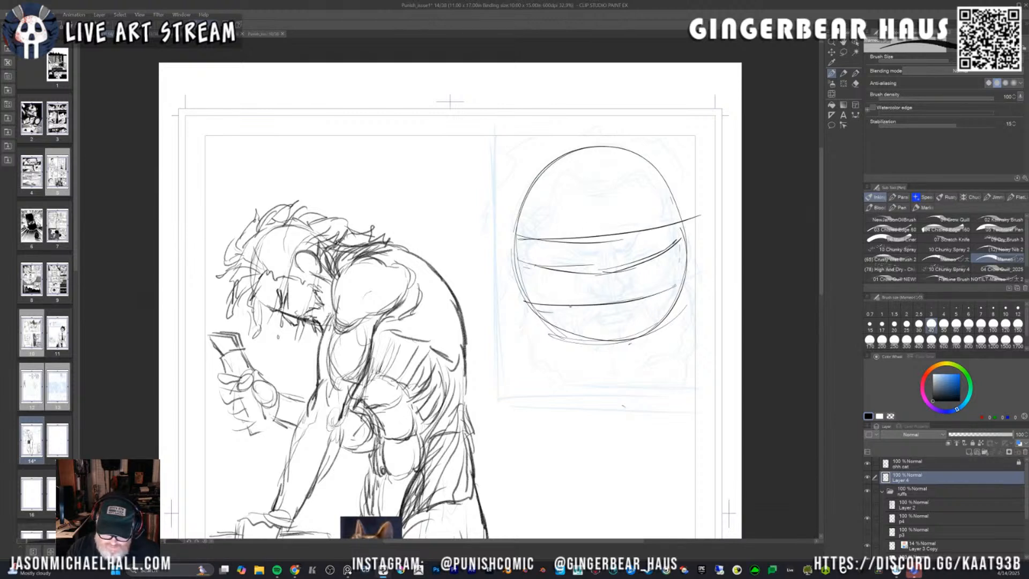
mouse_move(591, 168)
mouse_down()
mouse_move(611, 364)
mouse_move(591, 211)
mouse_move(608, 337)
mouse_up()
drag(543, 309, 558, 328)
drag(588, 256, 606, 381)
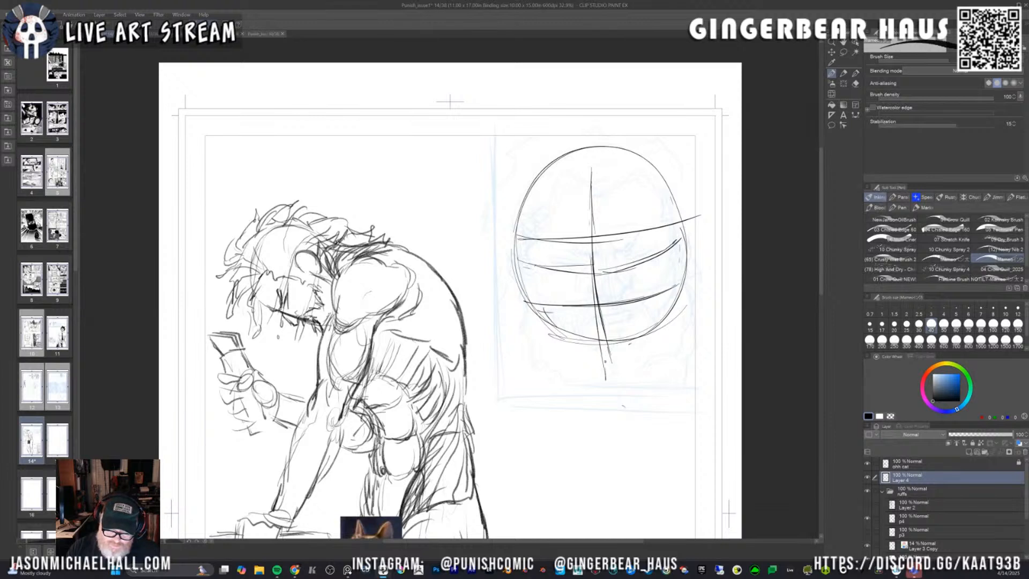
drag(596, 227, 593, 164)
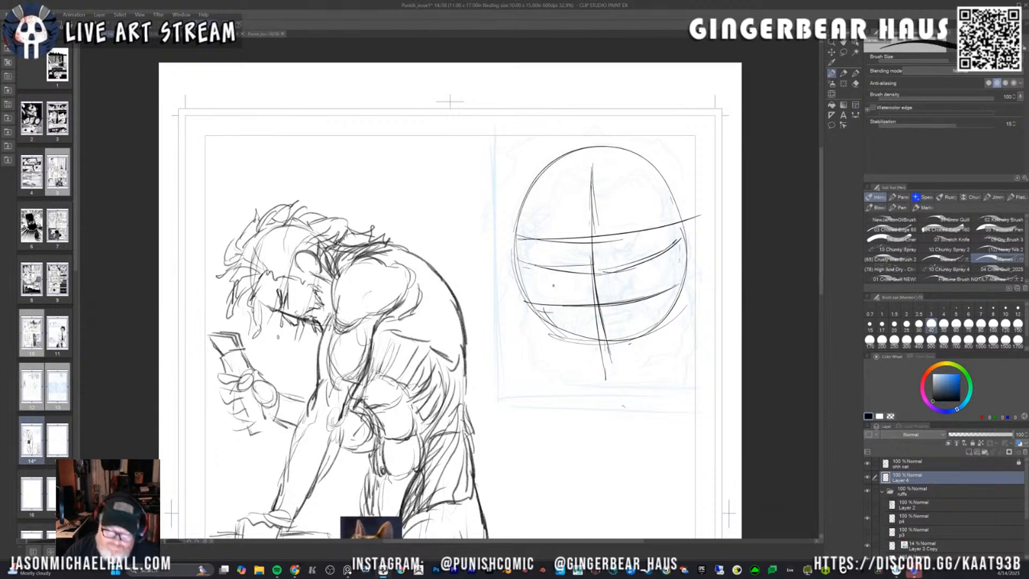
Sketch the side planes of the head along both edges of the oval, from the temples to the jaw.
drag(518, 233, 530, 305)
drag(661, 210, 670, 303)
mouse_move(665, 194)
mouse_down()
mouse_move(680, 246)
mouse_move(680, 309)
mouse_up()
drag(681, 271, 680, 320)
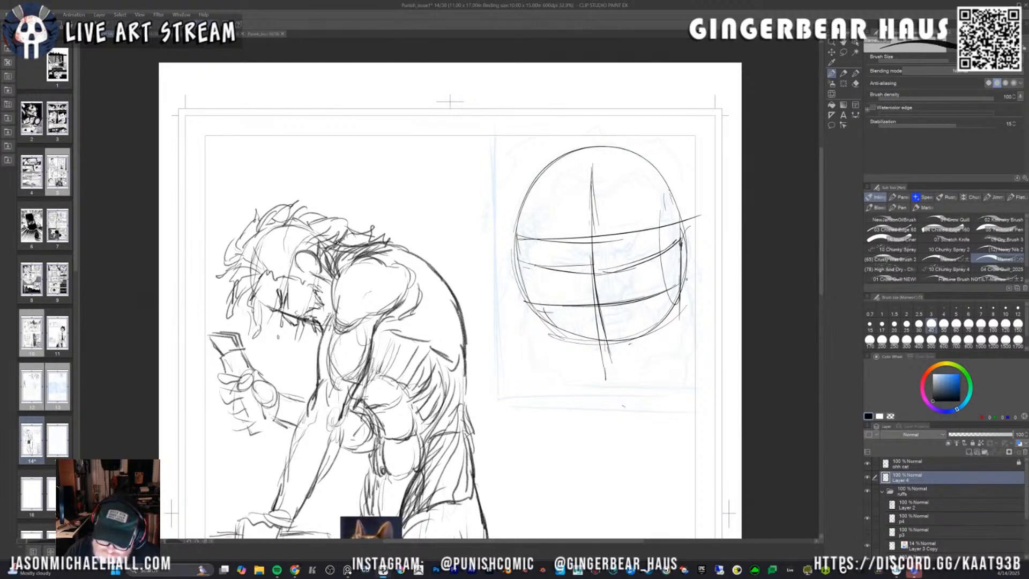
drag(682, 252, 673, 335)
Draw the flat chin and the angled jawlines connecting it to both sides of the head.
drag(581, 375, 623, 370)
drag(592, 373, 629, 369)
mouse_move(688, 312)
mouse_down()
mouse_move(629, 371)
mouse_move(642, 360)
mouse_move(610, 372)
mouse_up()
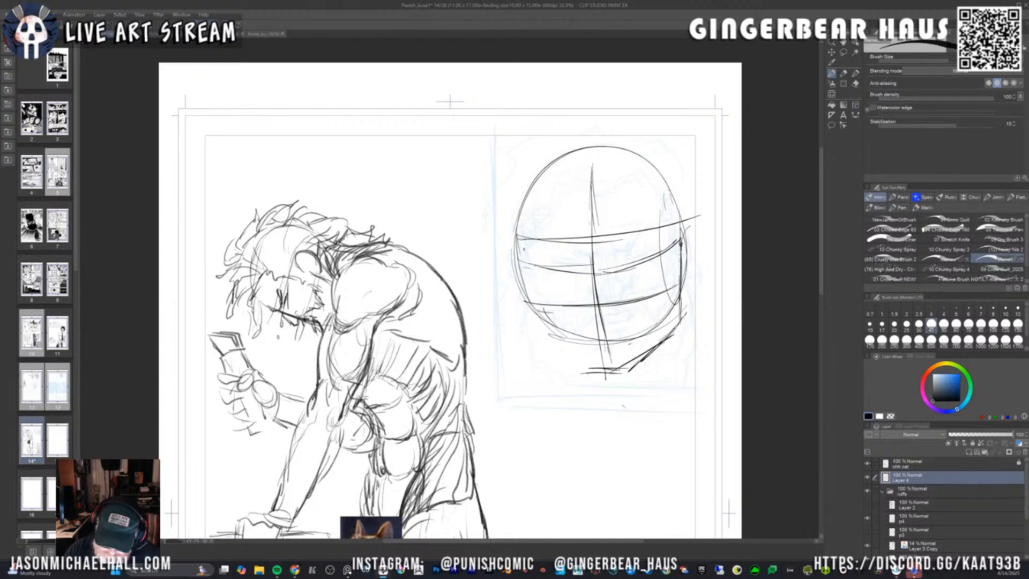
mouse_move(518, 233)
mouse_down()
mouse_move(530, 306)
mouse_move(520, 257)
mouse_up()
mouse_move(519, 257)
mouse_down()
mouse_move(536, 333)
mouse_move(586, 380)
mouse_up()
drag(542, 329, 577, 372)
drag(574, 375, 600, 371)
drag(595, 373, 613, 370)
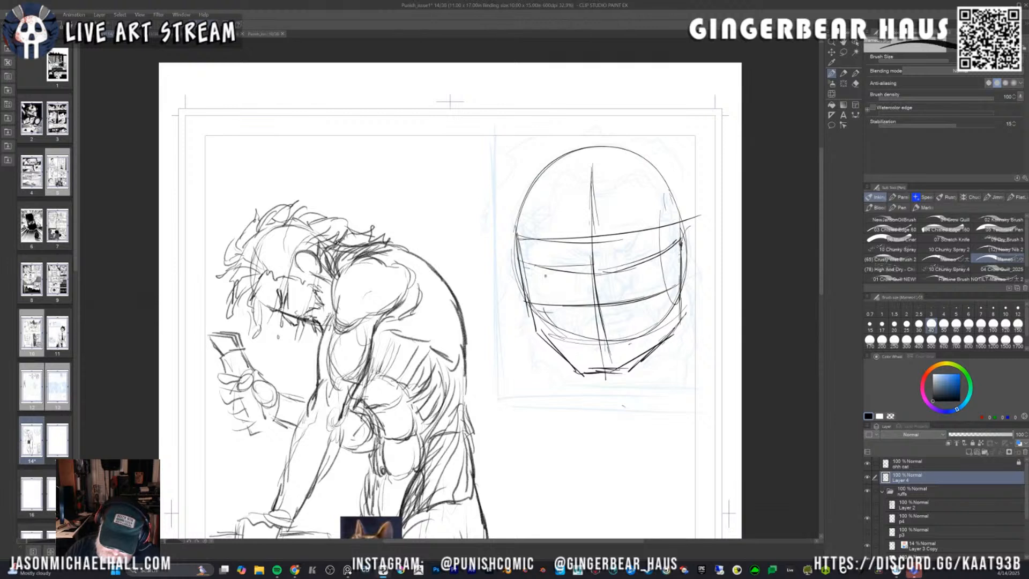
Reinforce the brow and eye guidelines with additional strokes across the face.
drag(527, 275, 608, 270)
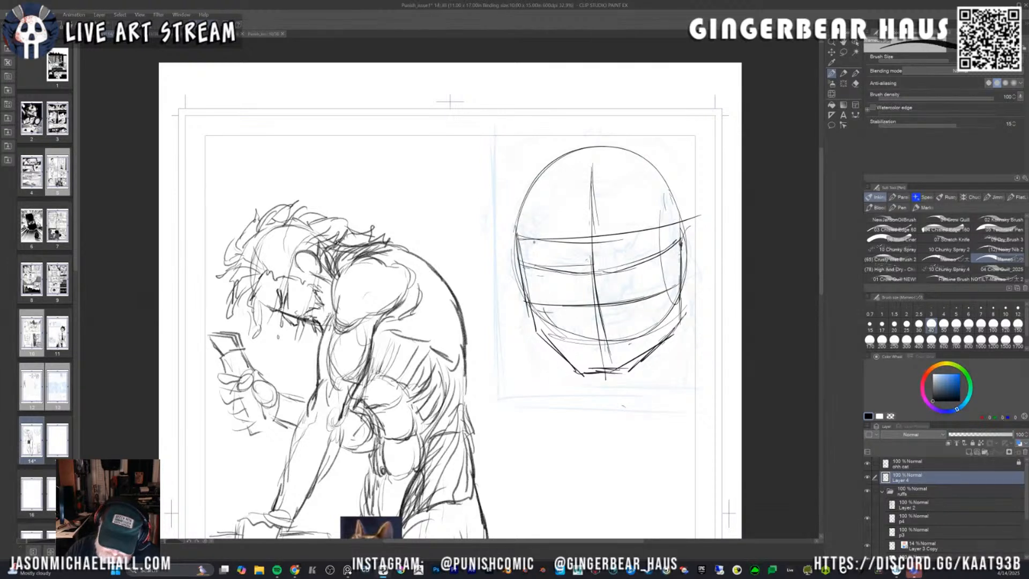
mouse_move(523, 245)
mouse_down()
mouse_move(568, 240)
mouse_move(552, 242)
mouse_up()
mouse_move(550, 248)
mouse_down()
mouse_move(630, 241)
mouse_move(674, 223)
mouse_up()
drag(609, 250, 668, 230)
drag(540, 248, 569, 254)
drag(586, 250, 611, 255)
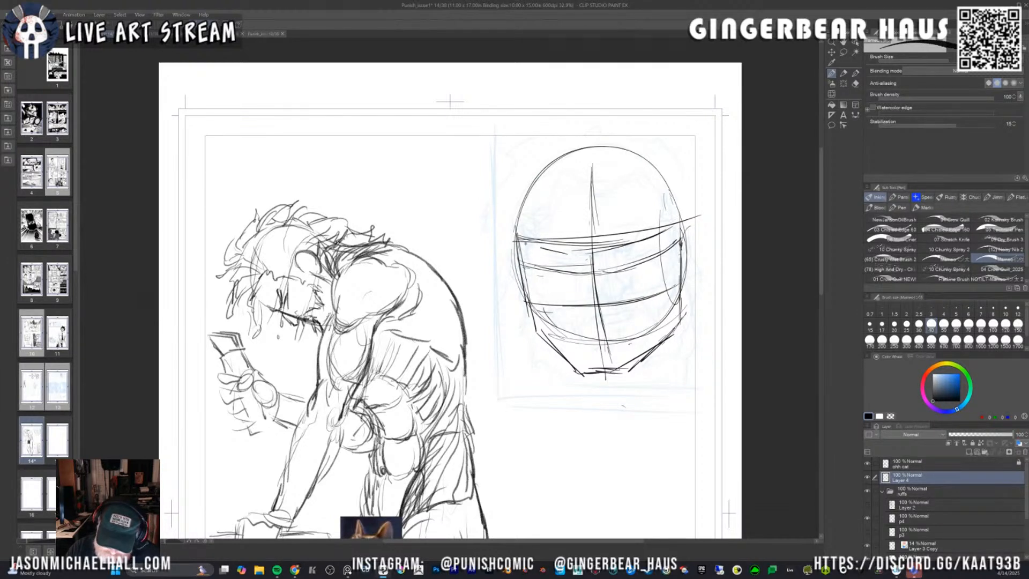
Reinforce the brow guideline and darken the skull outline around the crown and temples of the large head.
drag(520, 247, 621, 241)
drag(516, 221, 514, 239)
mouse_move(535, 191)
mouse_down()
mouse_move(516, 243)
mouse_move(540, 165)
mouse_move(583, 147)
mouse_up()
drag(643, 158, 684, 214)
drag(588, 147, 616, 145)
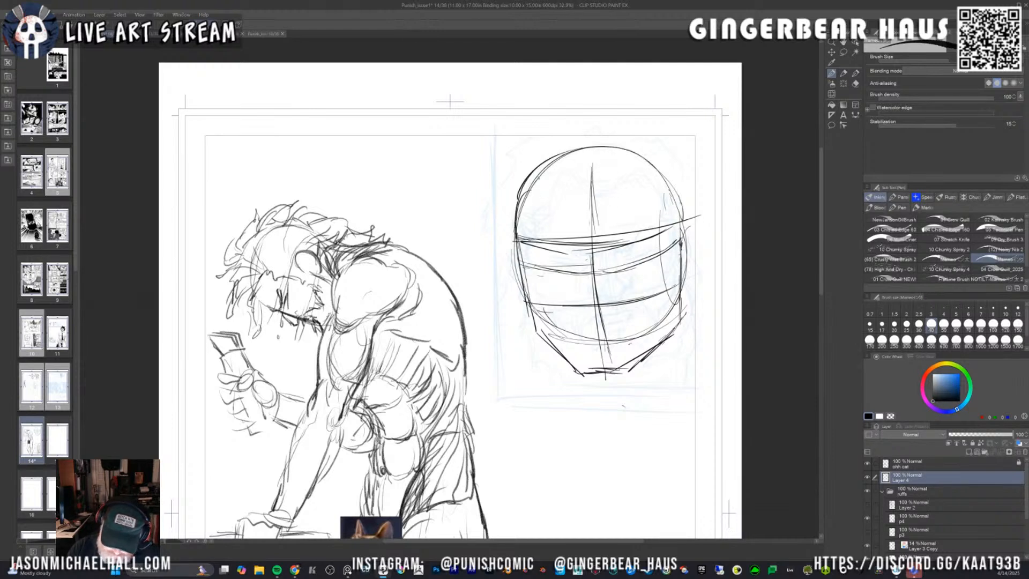
Draw a wedge-shaped nose along the centre line and sharply slanted, angry eyebrows meeting above it.
drag(543, 242, 605, 256)
mouse_move(547, 269)
mouse_down()
mouse_move(580, 280)
mouse_move(583, 310)
mouse_up()
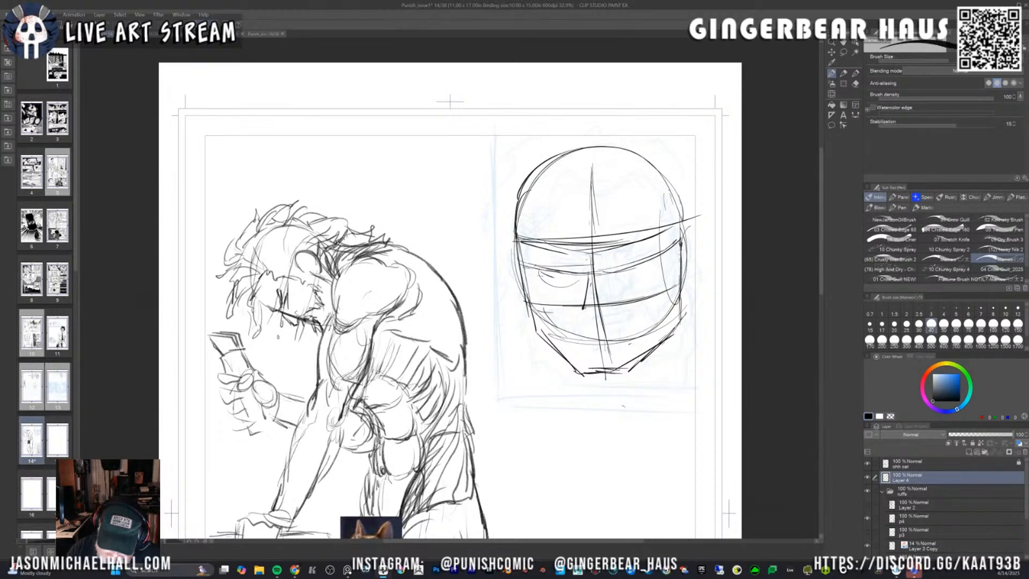
drag(584, 305, 588, 315)
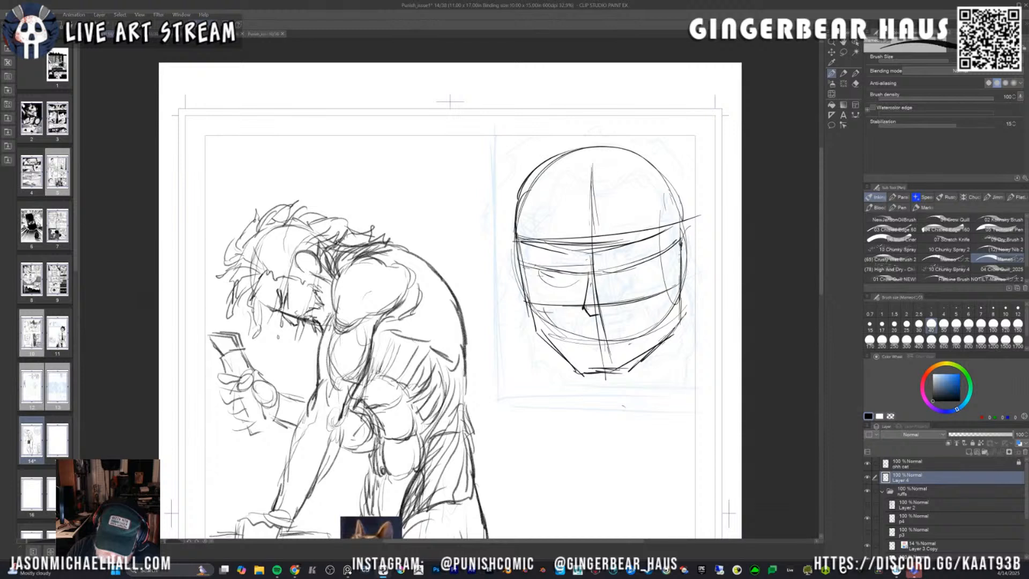
key(ctrl+z)
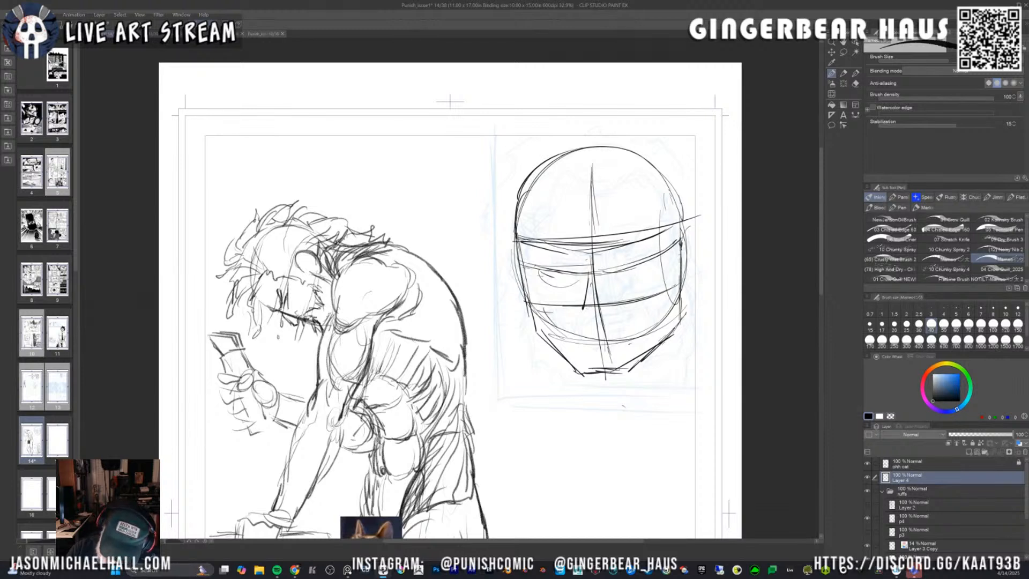
mouse_move(591, 273)
mouse_down()
mouse_move(584, 305)
mouse_move(596, 318)
mouse_up()
mouse_move(593, 316)
mouse_down()
mouse_move(611, 306)
mouse_move(602, 278)
mouse_move(580, 265)
mouse_move(617, 262)
mouse_move(633, 245)
mouse_move(620, 262)
mouse_move(654, 239)
mouse_up()
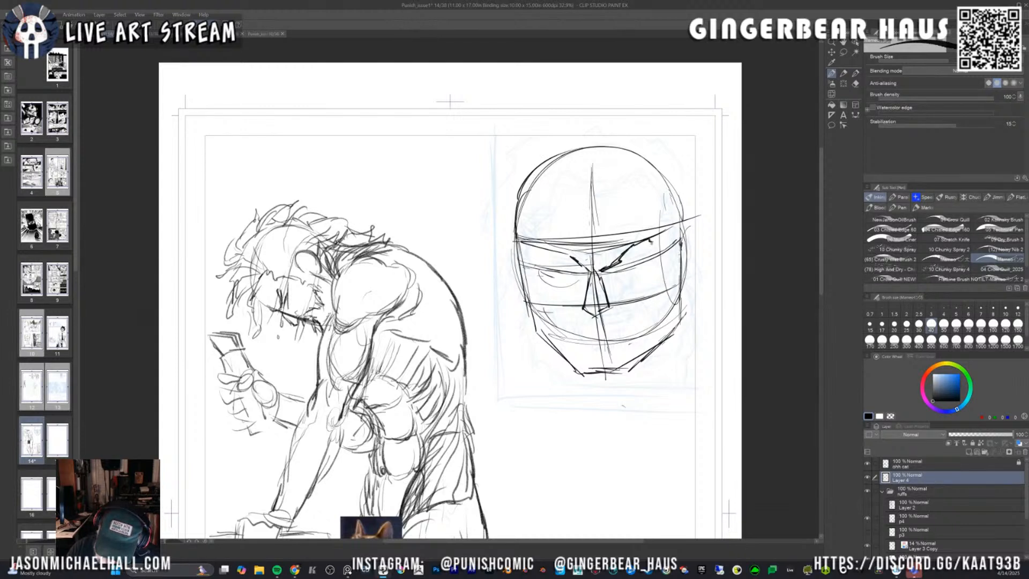
mouse_move(587, 269)
mouse_down()
mouse_move(541, 249)
mouse_move(633, 266)
mouse_up()
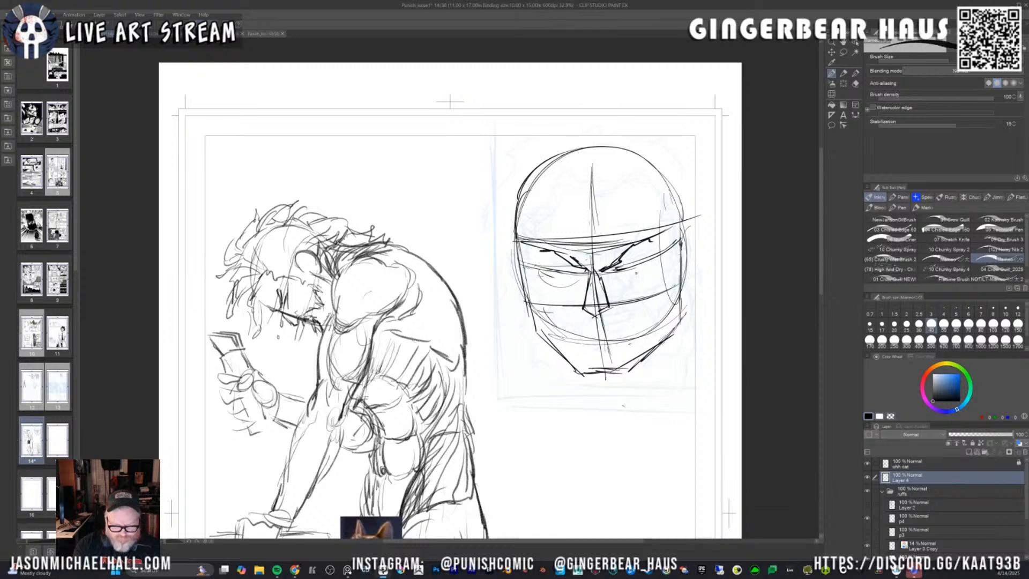
Reduce the brush size to 17 and sketch both eyes with curved lower lids beneath the slanted brows.
key(bracketleft)
key(bracketleft)
key(bracketleft)
key(bracketleft)
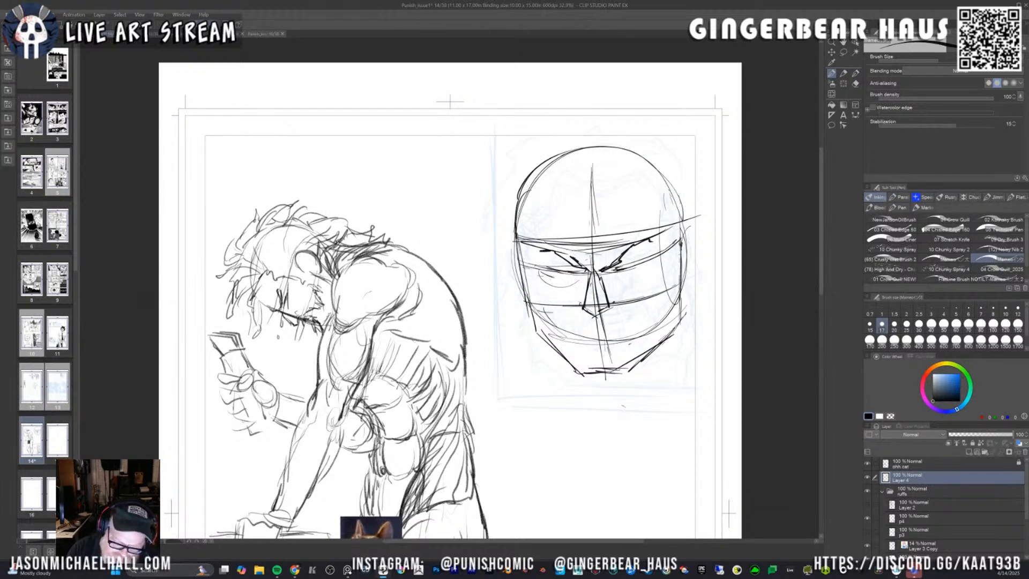
mouse_move(542, 274)
mouse_down()
mouse_move(570, 286)
mouse_move(581, 276)
mouse_move(568, 264)
mouse_move(582, 274)
mouse_up()
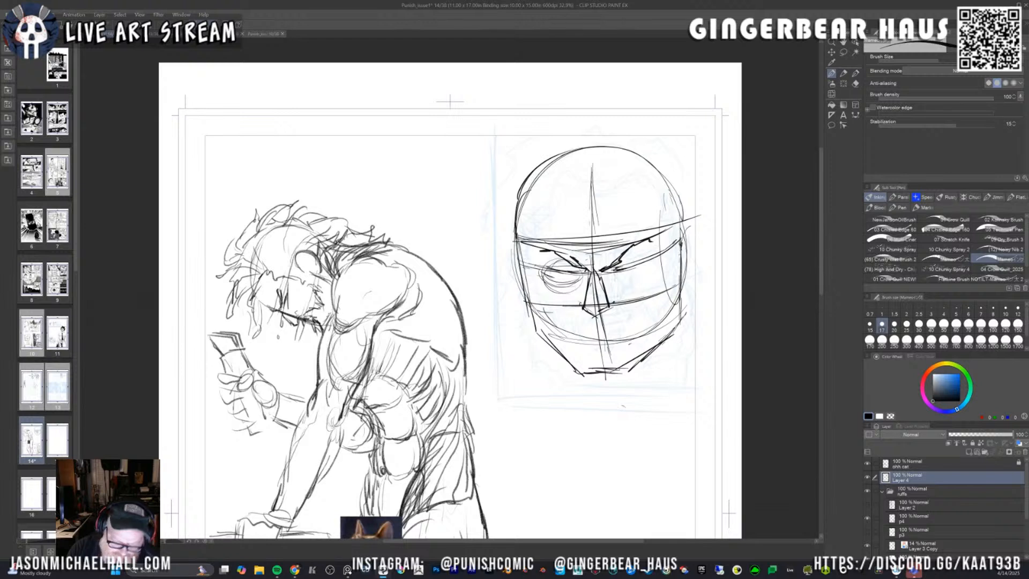
mouse_move(616, 276)
mouse_down()
mouse_move(652, 280)
mouse_move(644, 250)
mouse_move(652, 251)
mouse_move(646, 284)
mouse_move(659, 265)
mouse_move(655, 280)
mouse_up()
mouse_move(620, 271)
mouse_down()
mouse_move(638, 252)
mouse_move(659, 262)
mouse_move(662, 246)
mouse_up()
mouse_move(615, 267)
mouse_down()
mouse_move(616, 300)
mouse_move(580, 303)
mouse_move(582, 289)
mouse_up()
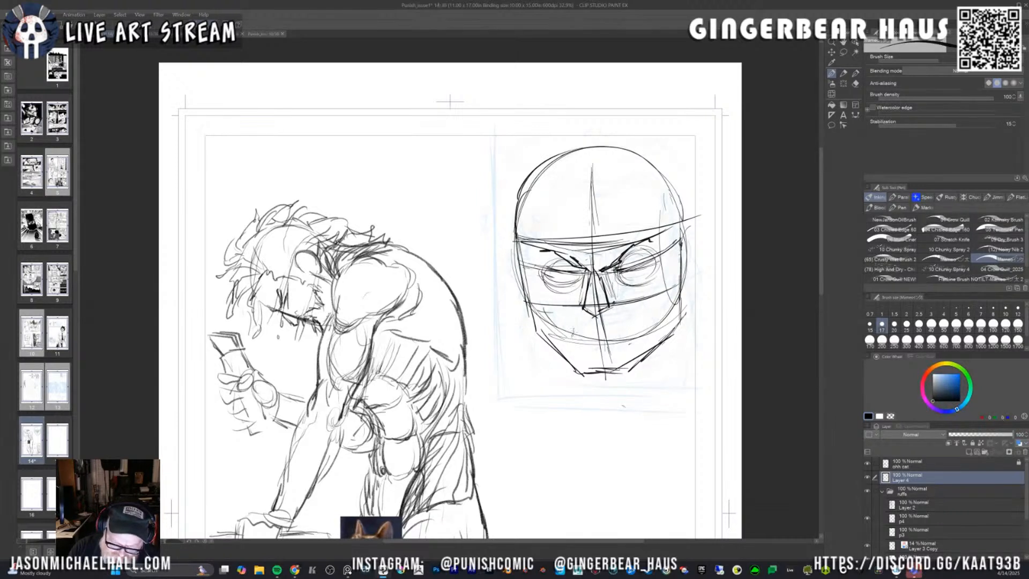
Sketch a downturned mouth beneath the nose and darken the lid of the eye nearest the hunched figure.
mouse_move(573, 335)
mouse_down()
mouse_move(595, 321)
mouse_move(589, 312)
mouse_up()
drag(580, 319, 599, 317)
mouse_move(597, 321)
mouse_down()
mouse_move(622, 318)
mouse_move(636, 336)
mouse_move(575, 342)
mouse_up()
drag(575, 335, 570, 343)
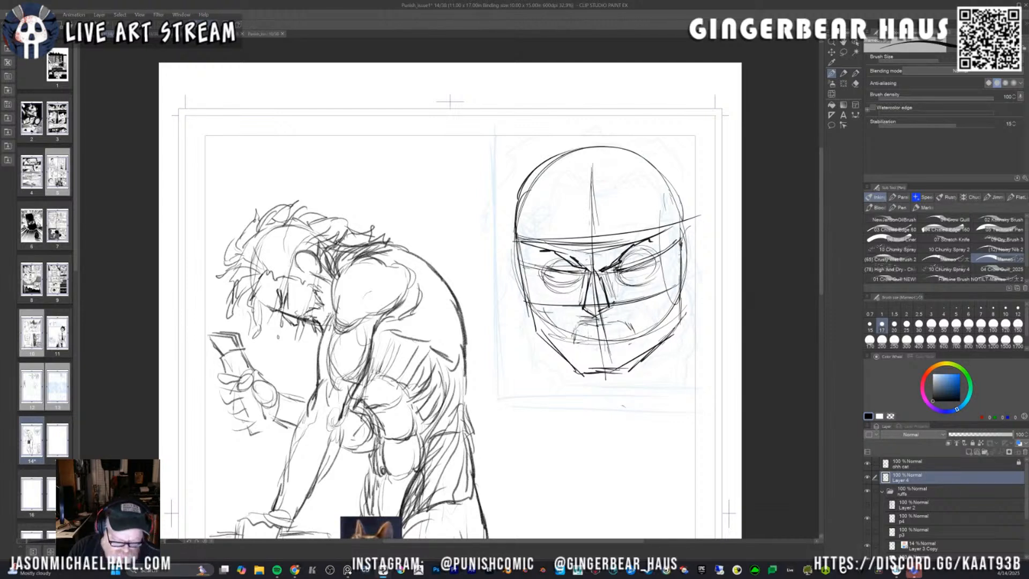
mouse_move(584, 325)
mouse_down()
mouse_move(570, 342)
mouse_move(628, 343)
mouse_move(581, 341)
mouse_up()
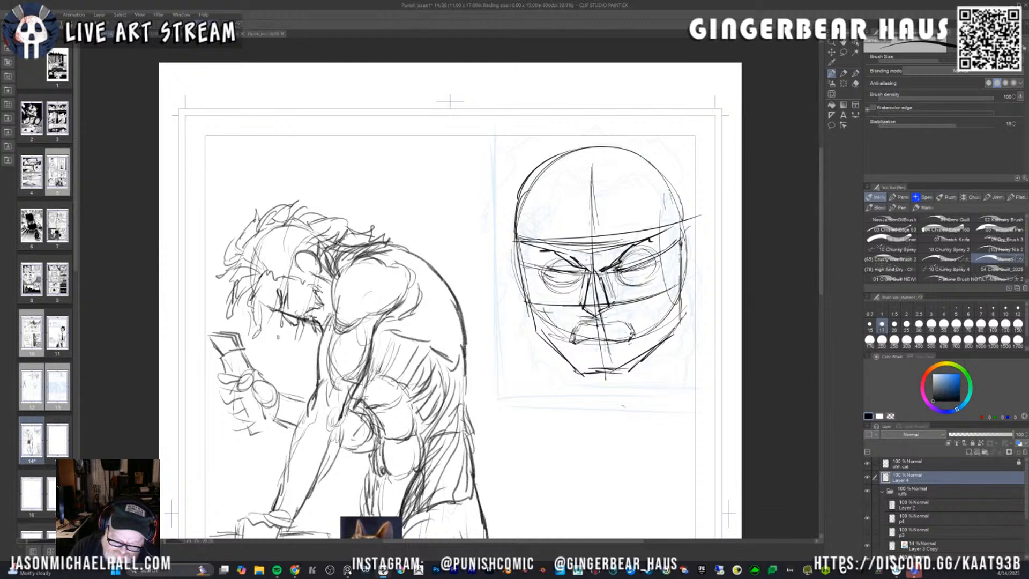
drag(583, 275, 547, 278)
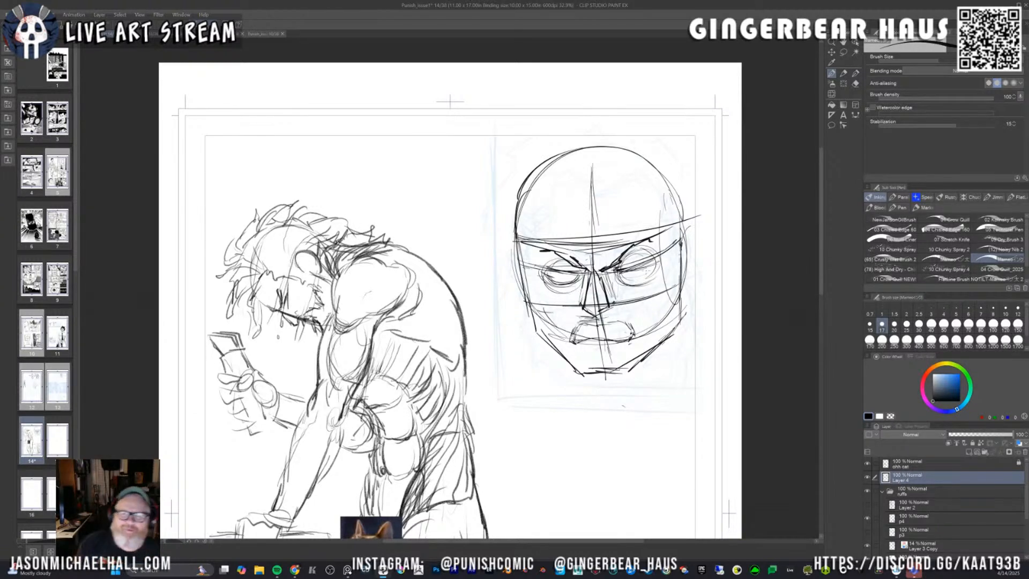
Refine the temple and jaw contours of the large head and extend its centre line from the crown to the chin.
drag(670, 207, 674, 247)
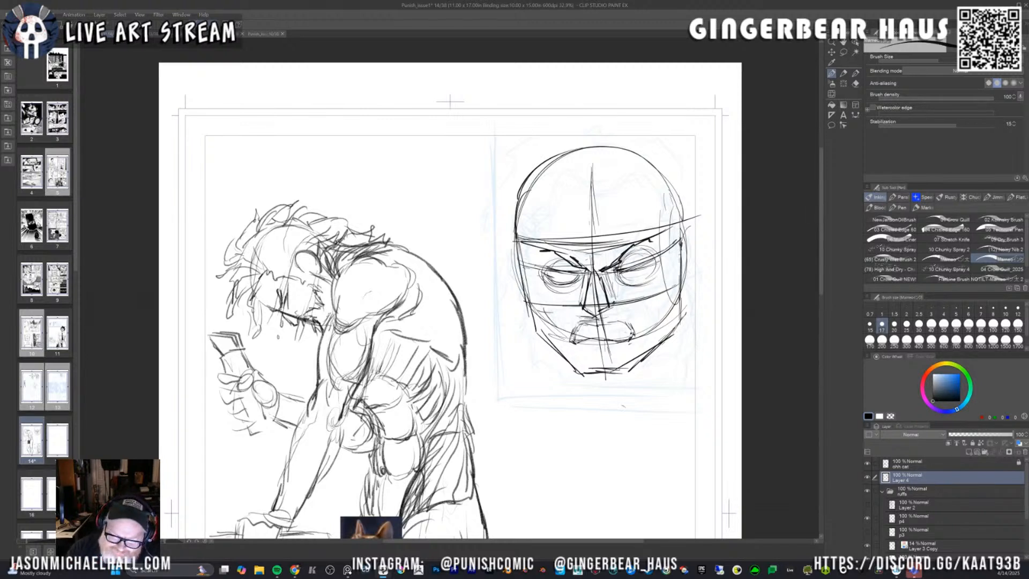
mouse_move(523, 189)
mouse_down()
mouse_move(519, 274)
mouse_move(546, 363)
mouse_up()
drag(530, 309, 559, 360)
mouse_move(535, 324)
mouse_down()
mouse_move(550, 343)
mouse_move(595, 361)
mouse_up()
drag(591, 295, 603, 377)
mouse_move(589, 181)
mouse_down()
mouse_move(586, 208)
mouse_move(584, 190)
mouse_up()
drag(603, 138, 583, 194)
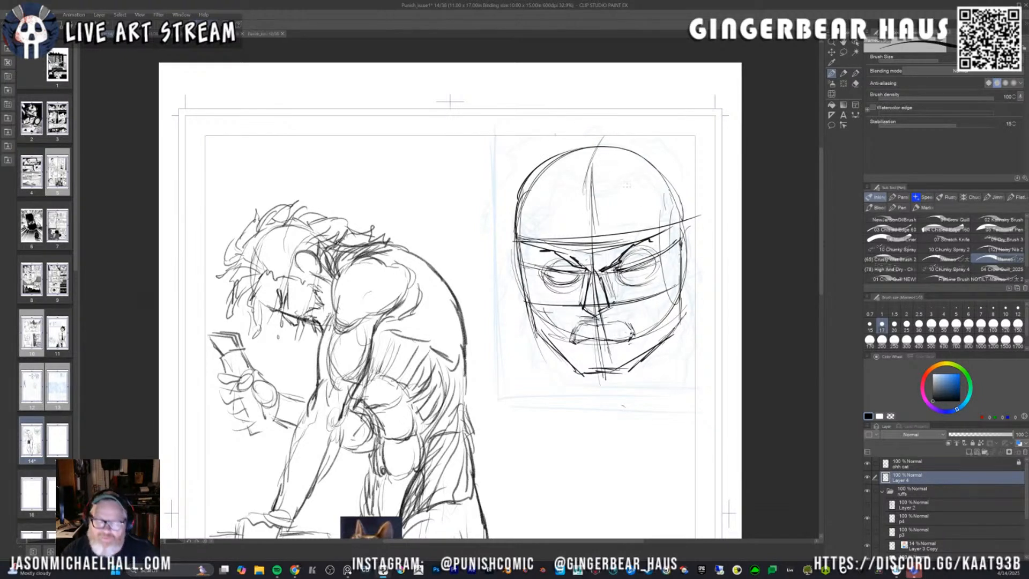
mouse_move(414, 166)
mouse_down()
mouse_move(416, 190)
mouse_move(469, 171)
mouse_move(493, 140)
mouse_up()
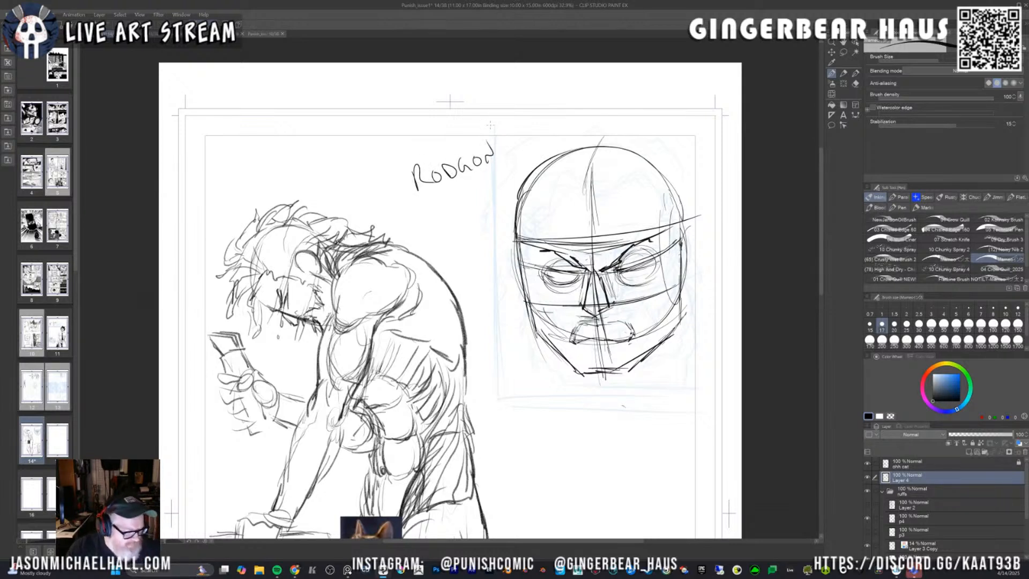
key(ctrl+z)
key(ctrl+z)
key(ctrl+z)
key(ctrl+z)
key(ctrl+z)
key(ctrl+z)
key(ctrl+z)
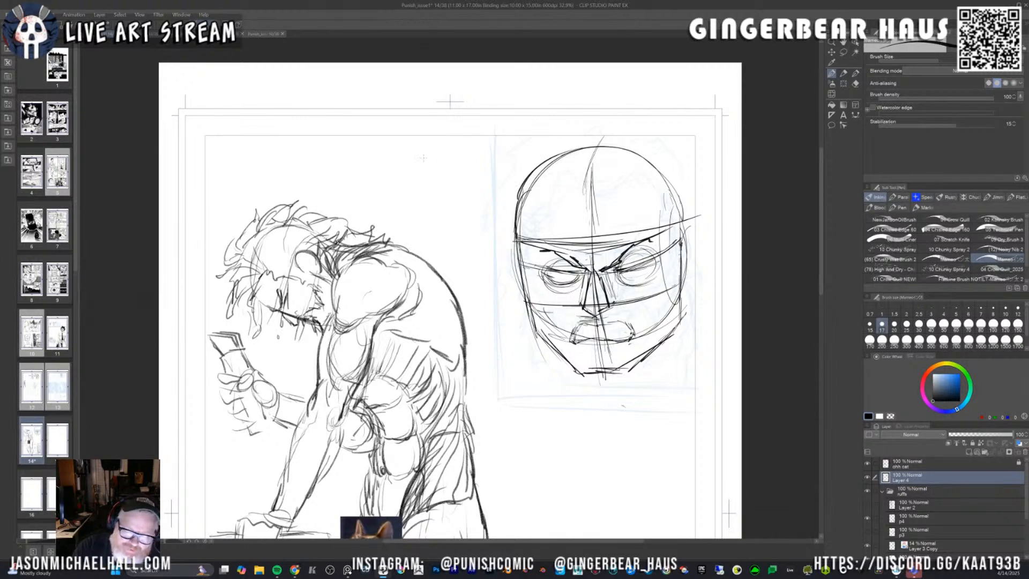
Draw a small square beside the large head and divide it with two horizontal lines and a vertical centre line.
mouse_move(416, 150)
mouse_down()
mouse_move(479, 161)
mouse_move(413, 216)
mouse_move(483, 217)
mouse_up()
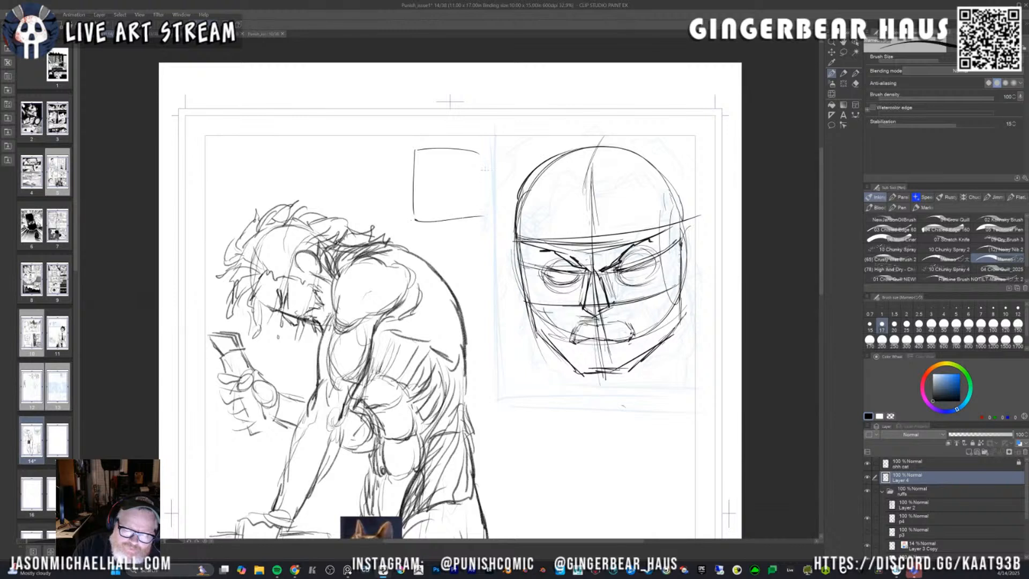
drag(482, 149, 483, 214)
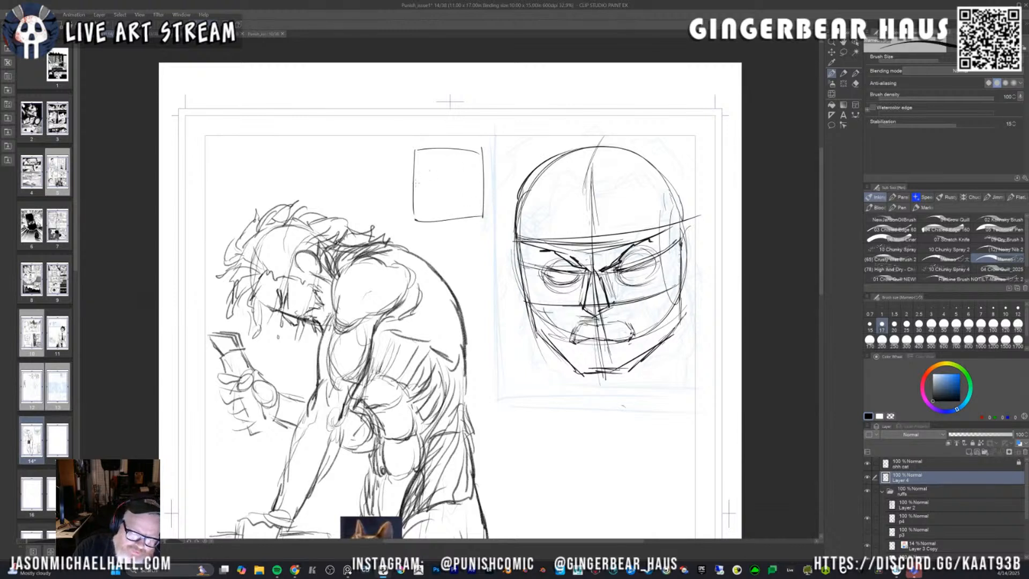
drag(413, 172, 491, 171)
drag(412, 196, 475, 194)
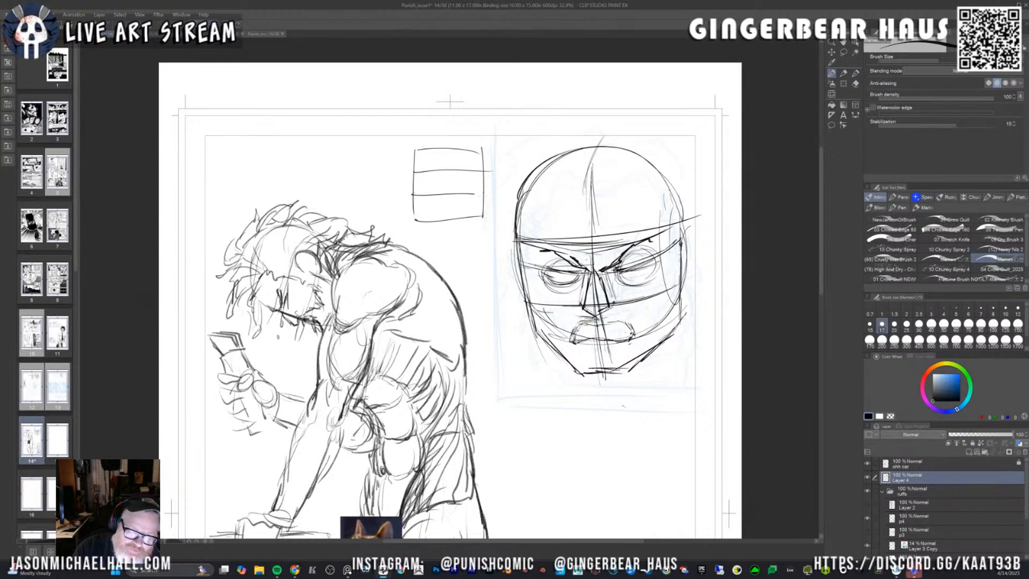
drag(445, 160, 447, 225)
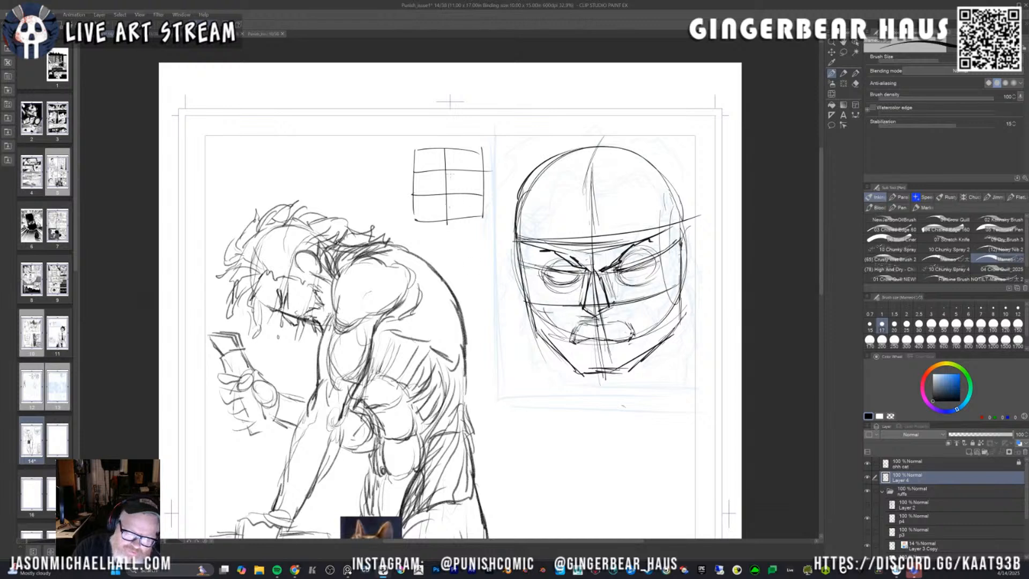
Sketch simple brows, eyes, a nose and a mouth along the small square's guidelines.
drag(468, 173, 478, 185)
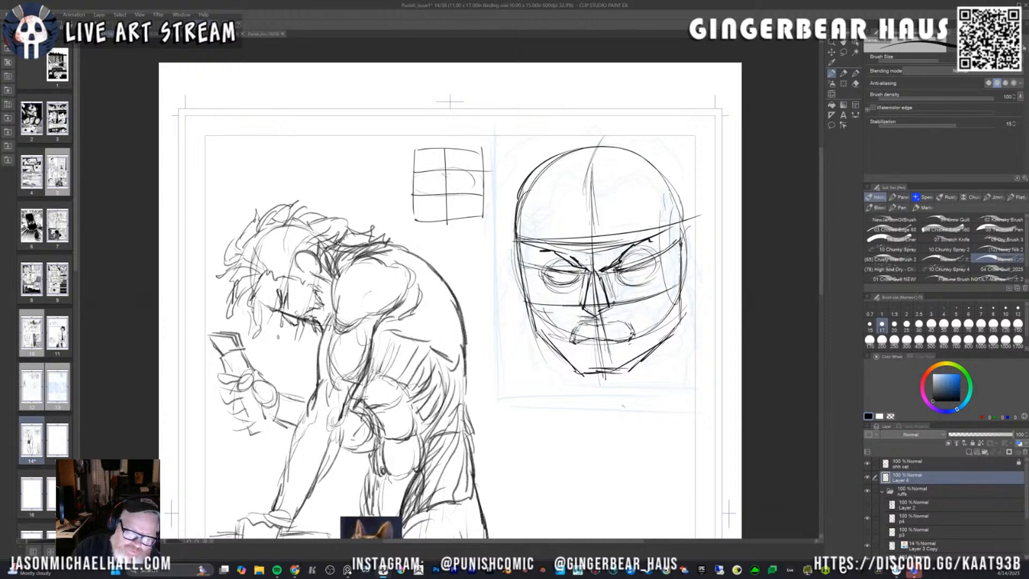
mouse_move(442, 175)
mouse_down()
mouse_move(450, 195)
mouse_move(445, 174)
mouse_move(434, 181)
mouse_move(471, 183)
mouse_move(435, 173)
mouse_move(471, 172)
mouse_up()
drag(460, 173, 481, 168)
mouse_move(442, 197)
mouse_down()
mouse_move(454, 195)
mouse_move(438, 208)
mouse_move(446, 221)
mouse_move(453, 197)
mouse_move(455, 207)
mouse_up()
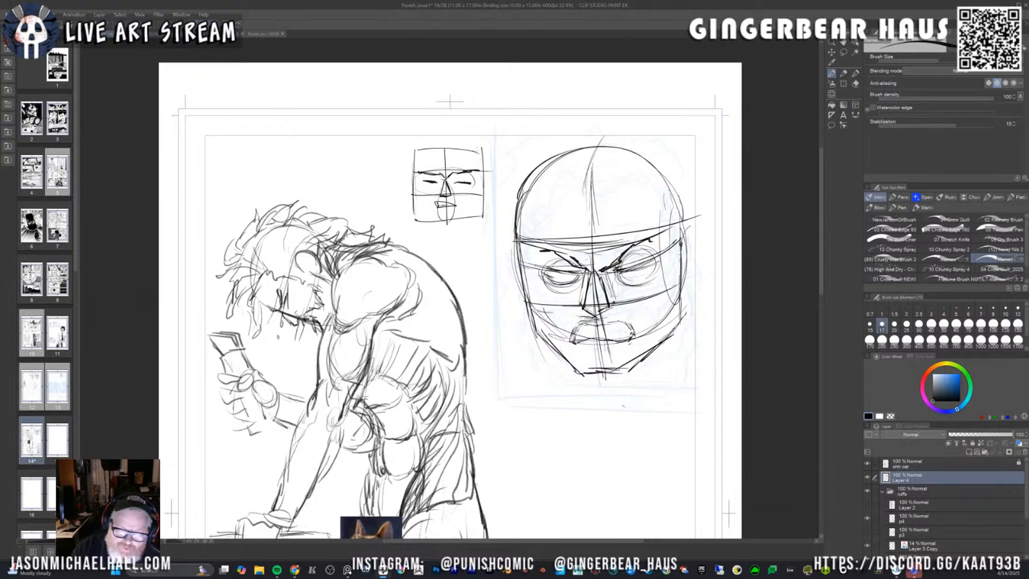
Add a narrow side plane, an ear and the first jawline to the small square head.
mouse_move(478, 148)
mouse_down()
mouse_move(496, 173)
mouse_move(492, 218)
mouse_up()
drag(488, 157, 486, 226)
drag(488, 172, 488, 217)
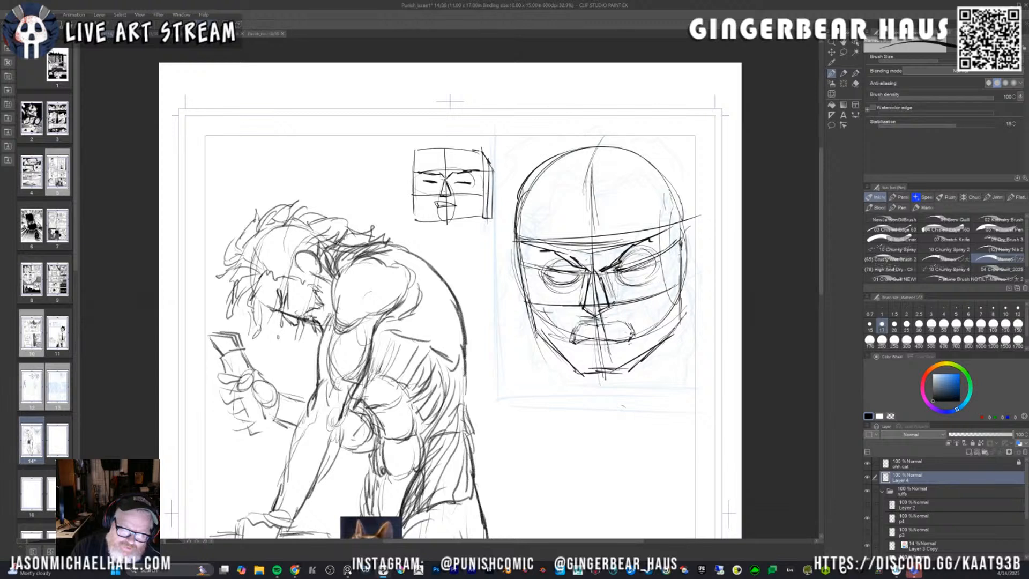
drag(480, 168, 487, 208)
mouse_move(490, 182)
mouse_down()
mouse_move(498, 205)
mouse_move(482, 225)
mouse_move(440, 238)
mouse_up()
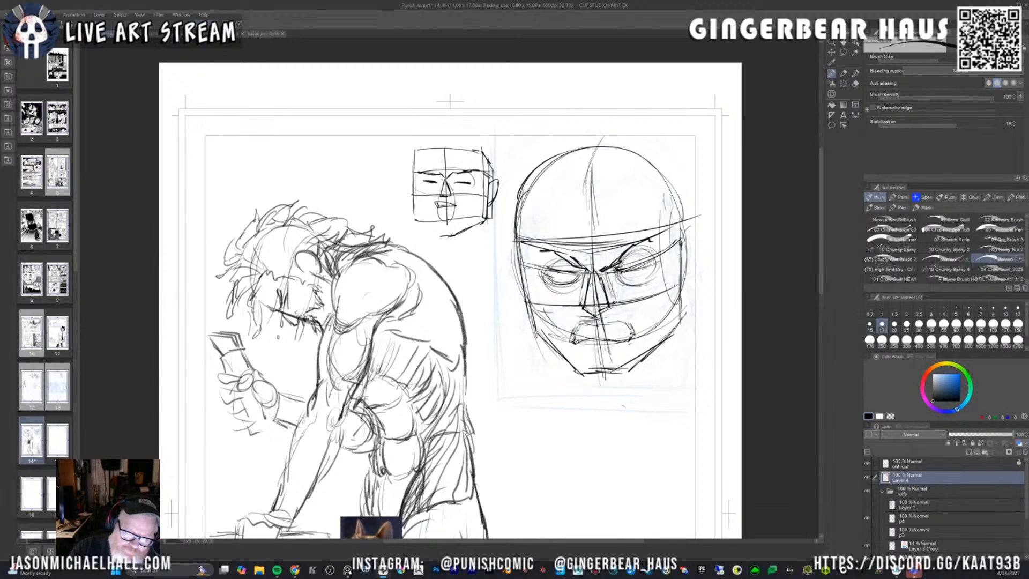
Complete the small head with an angled jaw and chin below the square and a rounded cranium above it.
mouse_move(484, 192)
mouse_down()
mouse_move(482, 216)
mouse_move(431, 226)
mouse_move(456, 228)
mouse_up()
drag(460, 227, 447, 234)
mouse_move(414, 195)
mouse_down()
mouse_move(415, 214)
mouse_move(444, 234)
mouse_up()
drag(445, 230, 429, 232)
drag(448, 228, 416, 230)
drag(414, 208, 413, 222)
drag(416, 162, 411, 183)
mouse_move(417, 154)
mouse_down()
mouse_move(413, 190)
mouse_move(427, 143)
mouse_move(460, 142)
mouse_move(453, 136)
mouse_up()
drag(453, 138, 488, 158)
drag(426, 155, 457, 141)
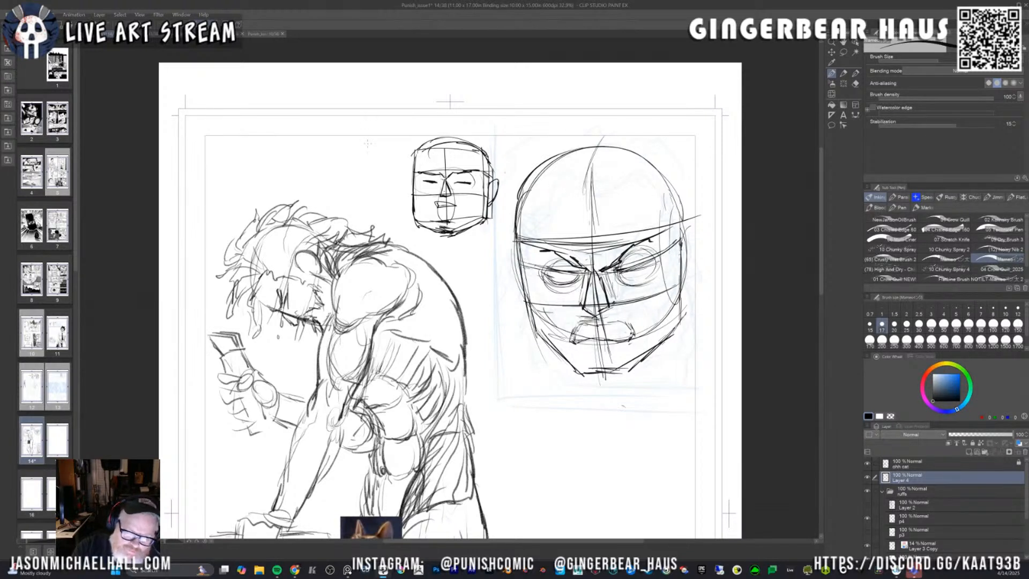
Draw a tilted box beside the small head and divide it with two curved horizontal guidelines.
mouse_move(335, 128)
mouse_down()
mouse_move(388, 112)
mouse_move(390, 137)
mouse_move(338, 127)
mouse_move(350, 178)
mouse_up()
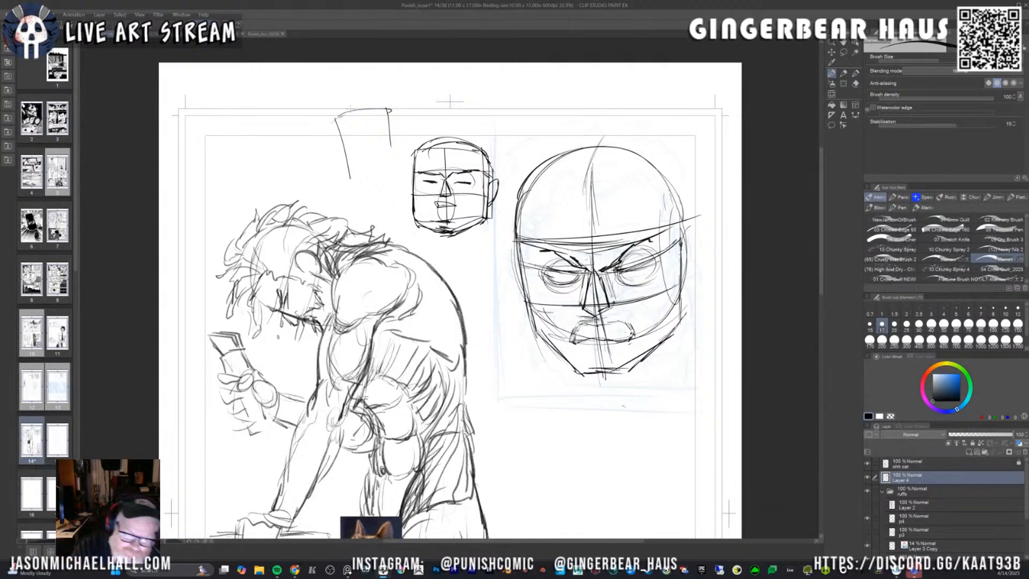
mouse_move(386, 110)
mouse_down()
mouse_move(398, 159)
mouse_move(377, 177)
mouse_move(401, 169)
mouse_up()
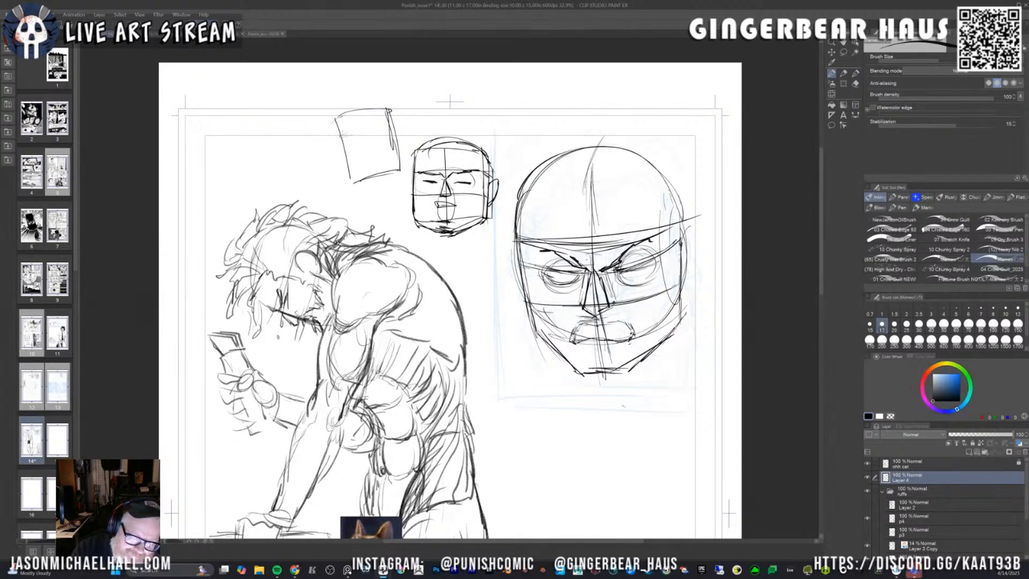
drag(340, 130, 398, 130)
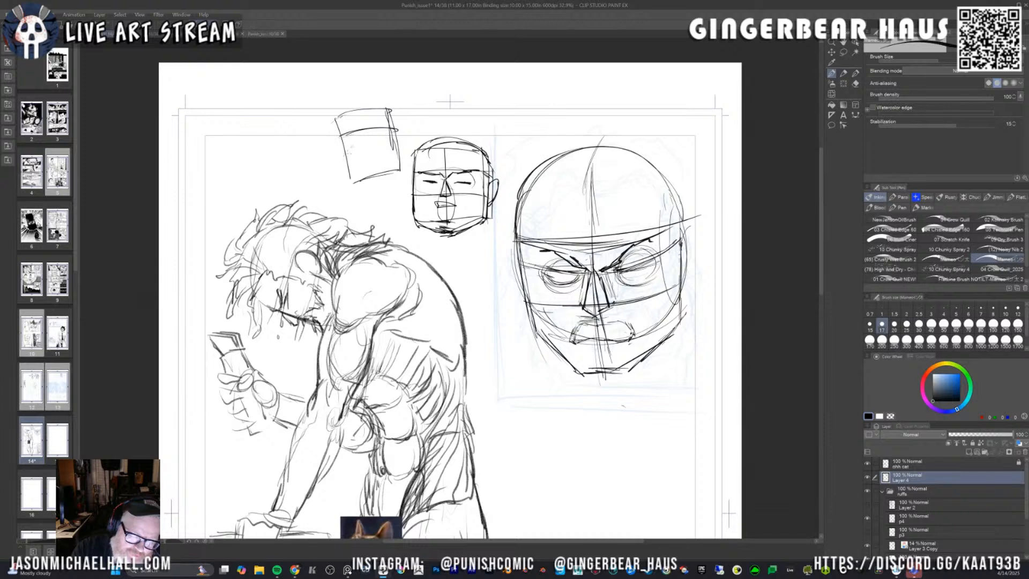
drag(344, 152, 399, 144)
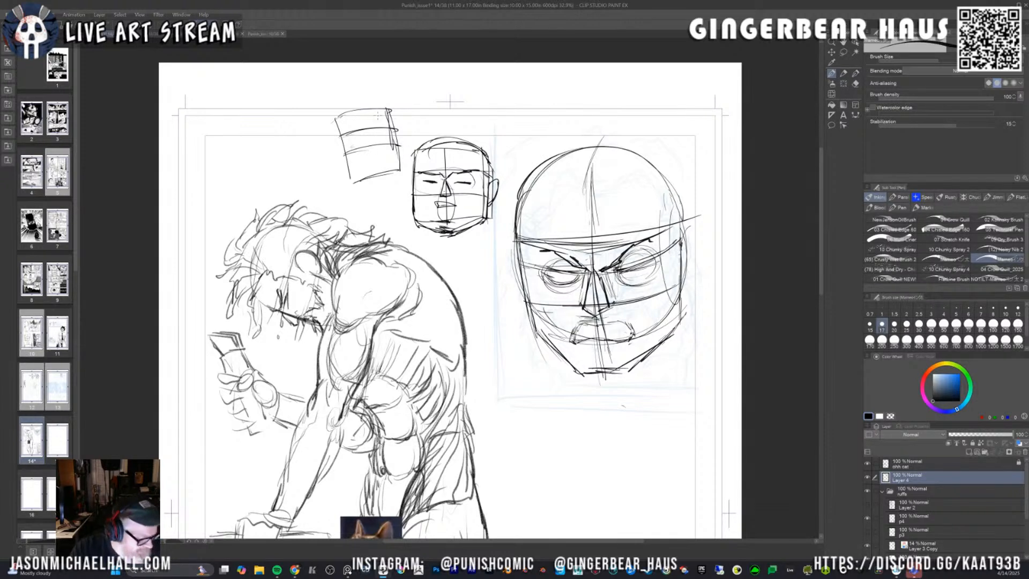
Undo and redraw the tilted box's horizontal guidelines, and add an off-centre vertical guideline for a turned face.
key(e)
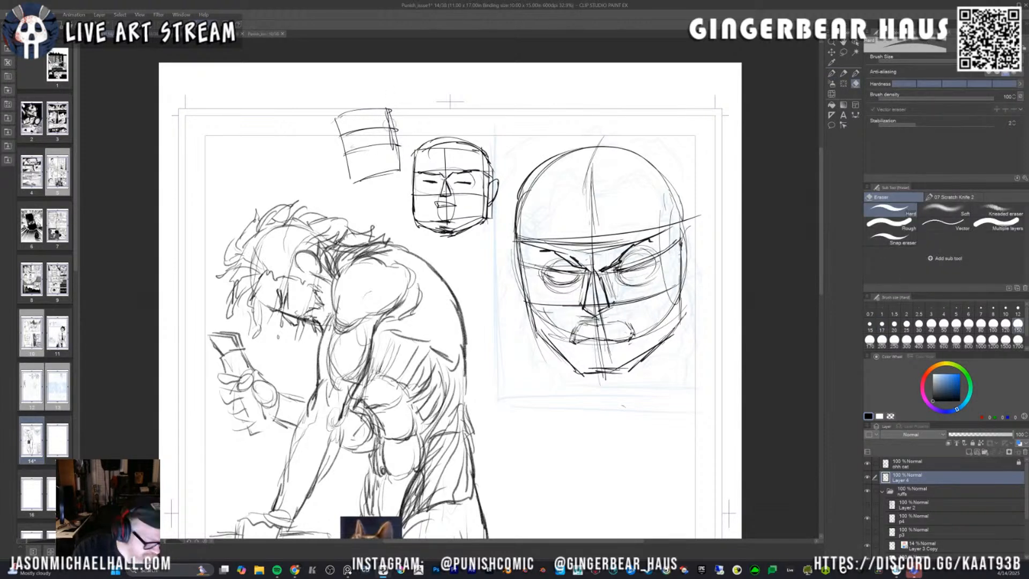
key(p)
key(ctrl+z)
key(ctrl+z)
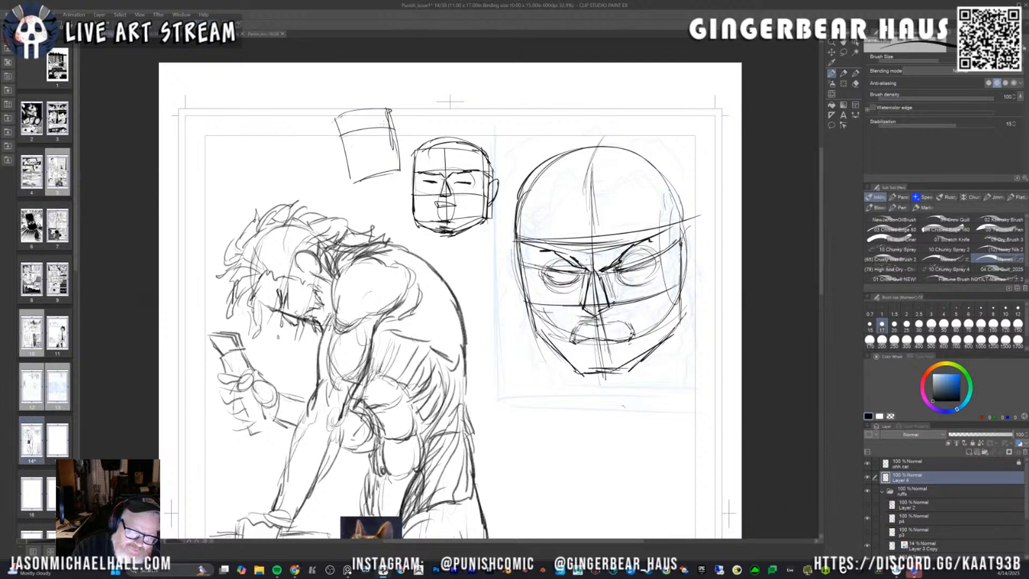
key(ctrl+z)
mouse_move(339, 129)
mouse_down()
mouse_move(395, 126)
mouse_move(362, 128)
mouse_move(398, 124)
mouse_up()
key(ctrl+z)
drag(342, 155, 399, 147)
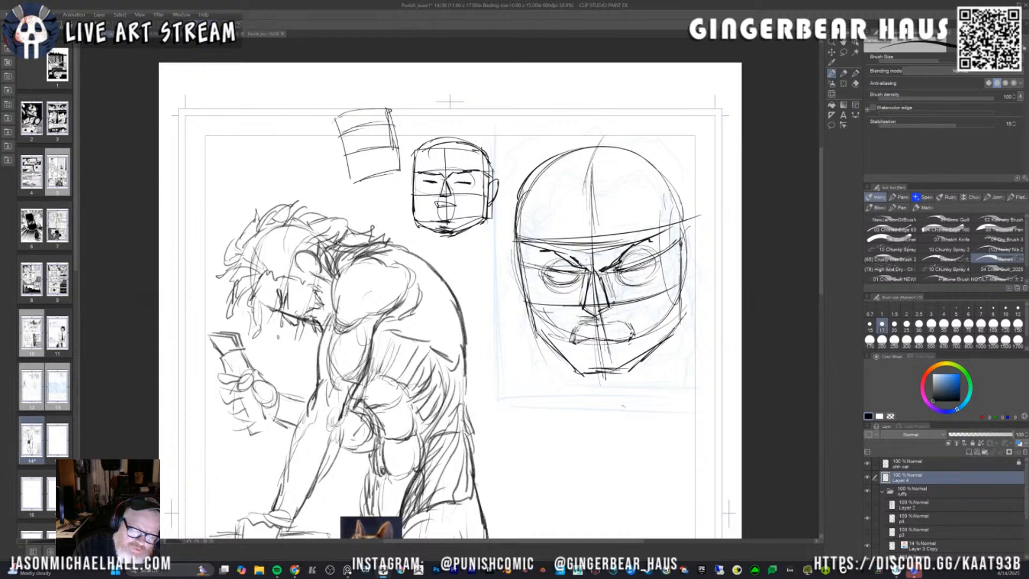
drag(371, 107, 386, 191)
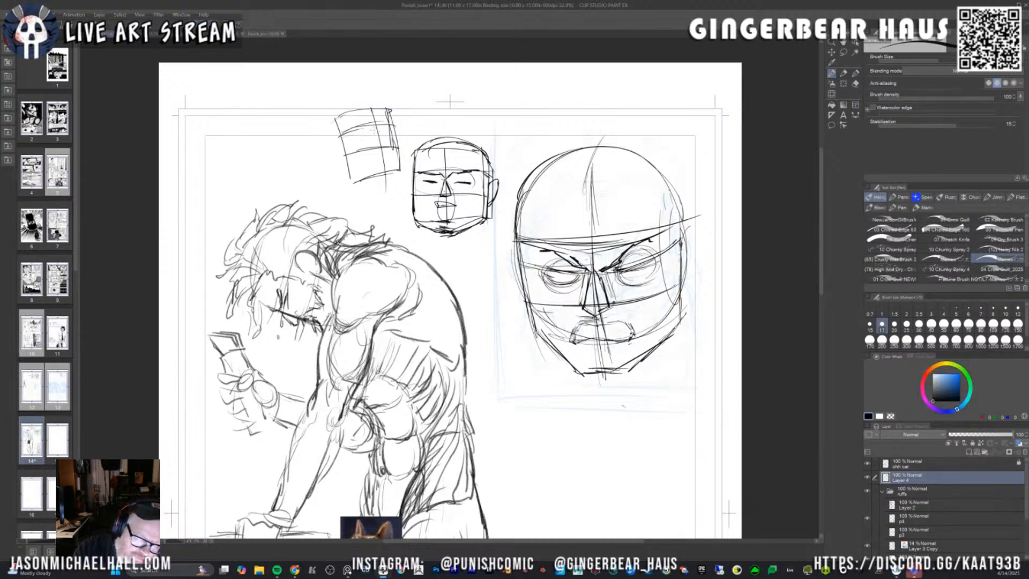
Sketch brows, eyes, a nose and a mouth on the tilted box along its guidelines, undoing the first brow strokes.
drag(356, 132, 362, 128)
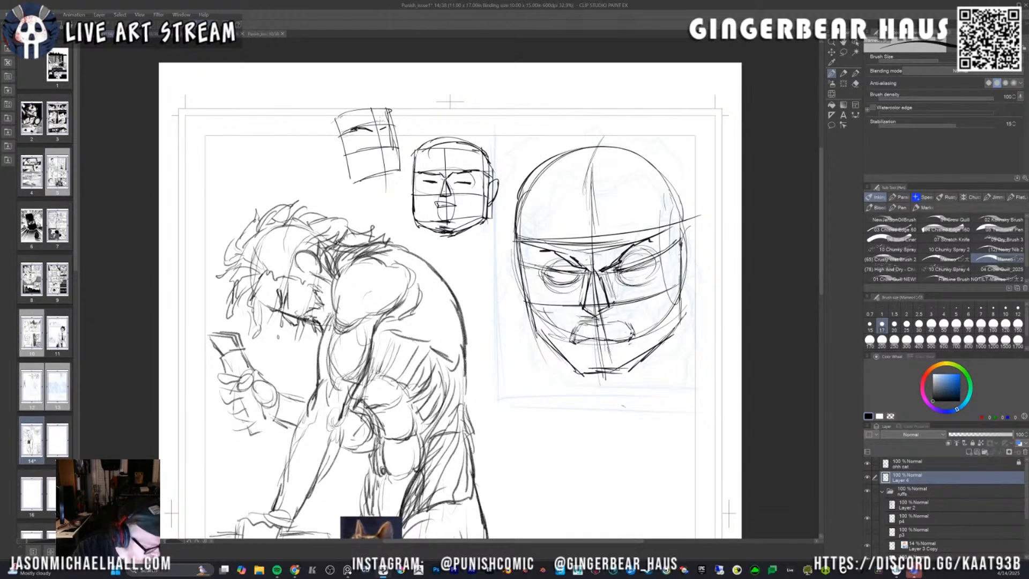
key(ctrl+z)
key(ctrl+z)
key(ctrl+z)
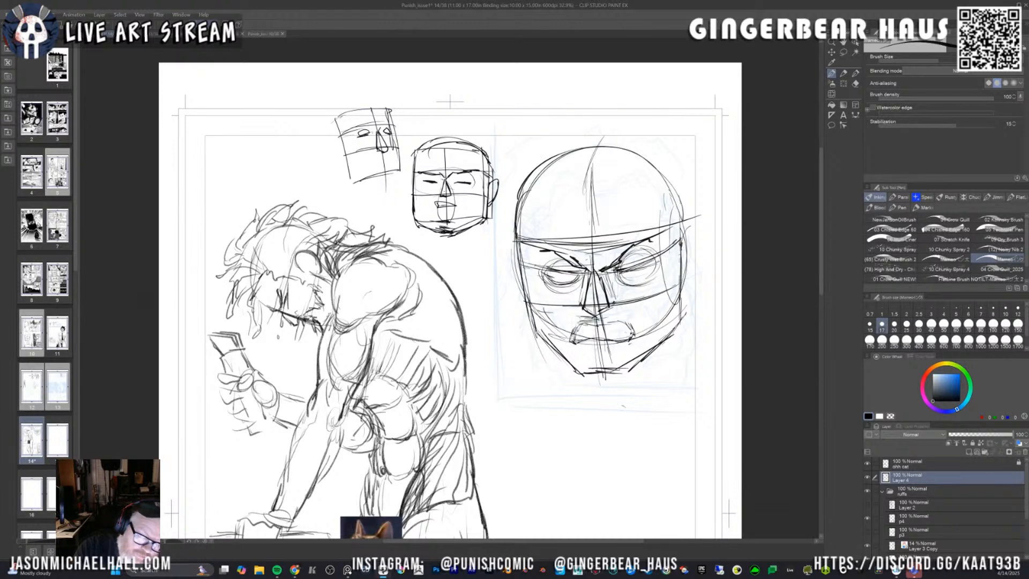
mouse_move(370, 135)
mouse_down()
mouse_move(359, 143)
mouse_move(383, 142)
mouse_move(365, 126)
mouse_move(384, 127)
mouse_up()
mouse_move(380, 124)
mouse_down()
mouse_move(392, 120)
mouse_move(372, 148)
mouse_move(376, 172)
mouse_move(398, 156)
mouse_move(381, 159)
mouse_up()
drag(368, 162, 373, 159)
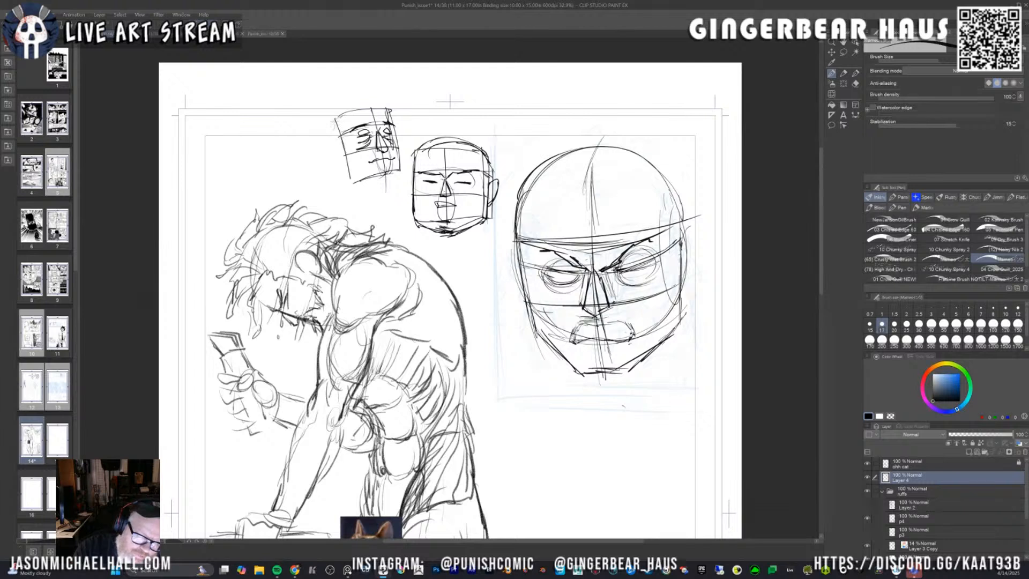
Add a side plane to the tilted box head, with an ear and the first neck line behind the jaw.
mouse_move(341, 116)
mouse_down()
mouse_move(320, 131)
mouse_move(337, 189)
mouse_move(355, 185)
mouse_up()
drag(342, 157, 331, 167)
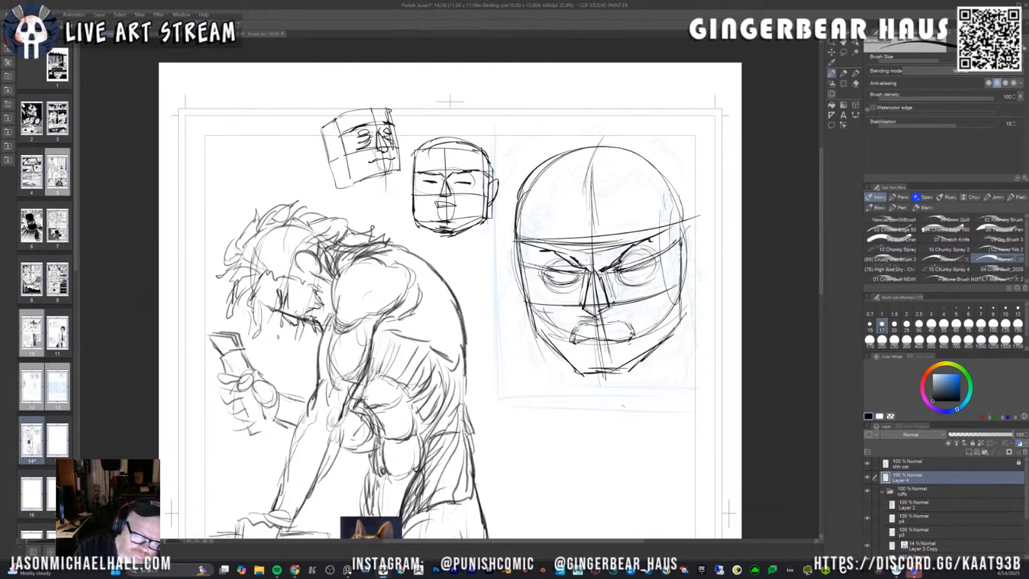
drag(331, 123, 341, 187)
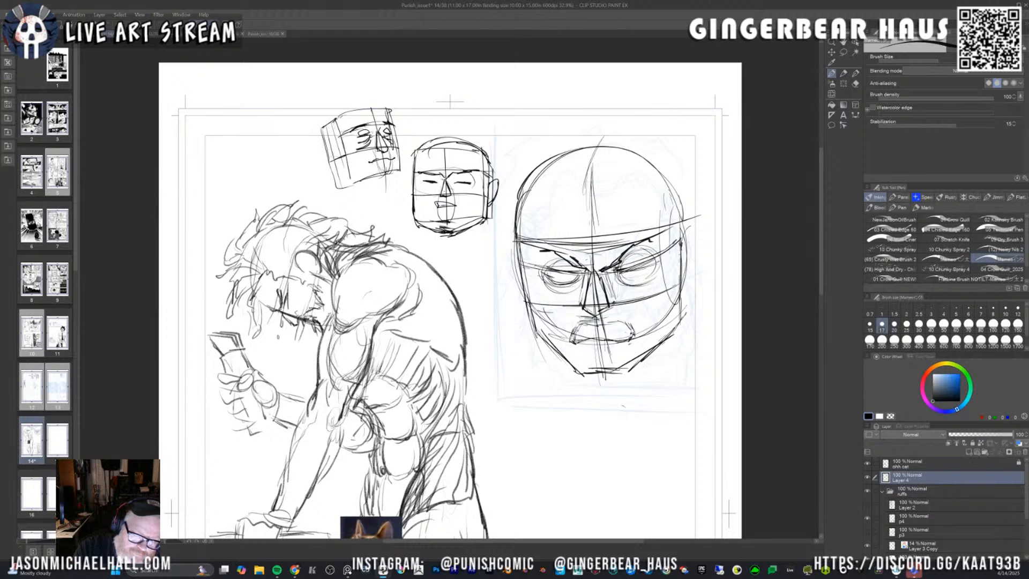
mouse_move(330, 139)
mouse_down()
mouse_move(346, 132)
mouse_move(325, 152)
mouse_move(338, 170)
mouse_move(341, 148)
mouse_move(353, 208)
mouse_up()
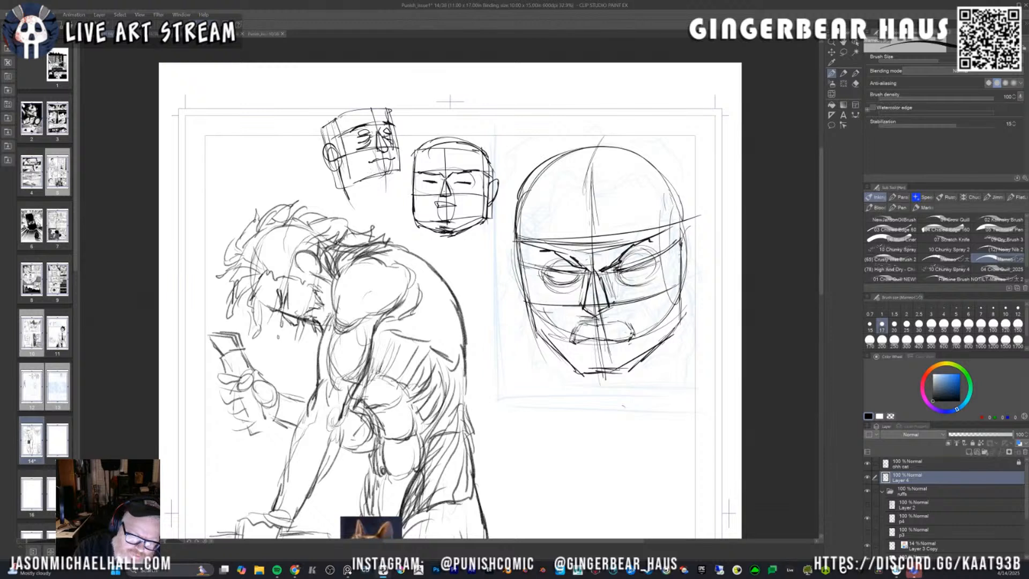
Draw the jawline and chin of the tilted head within the lower part of the box.
drag(339, 157, 369, 185)
drag(346, 179, 393, 173)
drag(392, 126, 401, 173)
drag(396, 173, 384, 179)
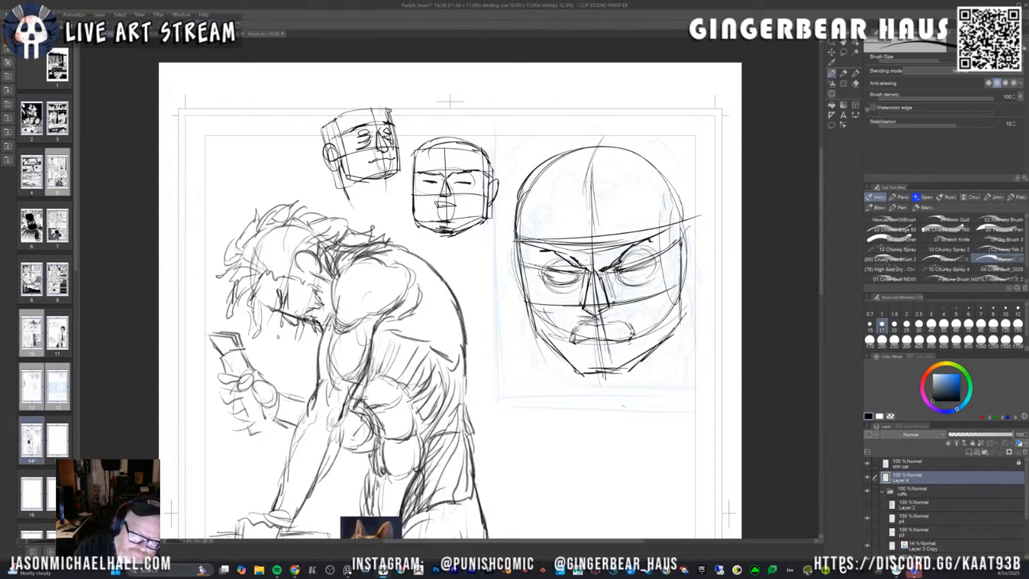
Round off the cranium of the tilted head and add neck lines below the jaw.
drag(369, 112, 388, 107)
mouse_move(323, 142)
mouse_down()
mouse_move(342, 113)
mouse_move(369, 105)
mouse_move(393, 119)
mouse_up()
drag(392, 178, 390, 200)
mouse_move(337, 170)
mouse_down()
mouse_move(348, 199)
mouse_move(370, 210)
mouse_up()
drag(392, 180, 394, 194)
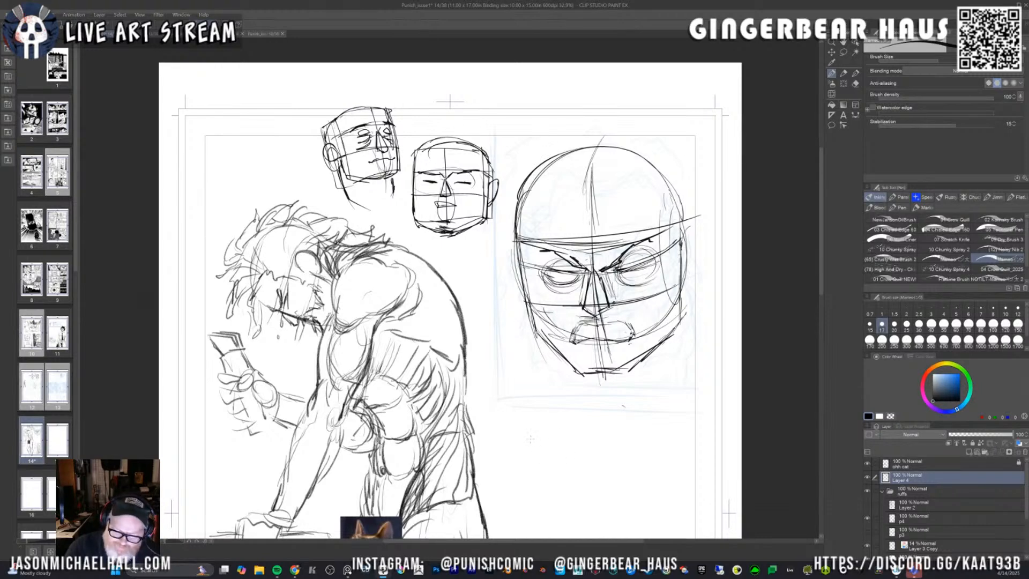
Draw a tapered box below the large head with an off-centre vertical and two slanted horizontal guidelines, redoing the first horizontal.
mouse_move(518, 438)
mouse_down()
mouse_move(540, 424)
mouse_move(609, 421)
mouse_move(576, 393)
mouse_move(581, 328)
mouse_up()
key(space)
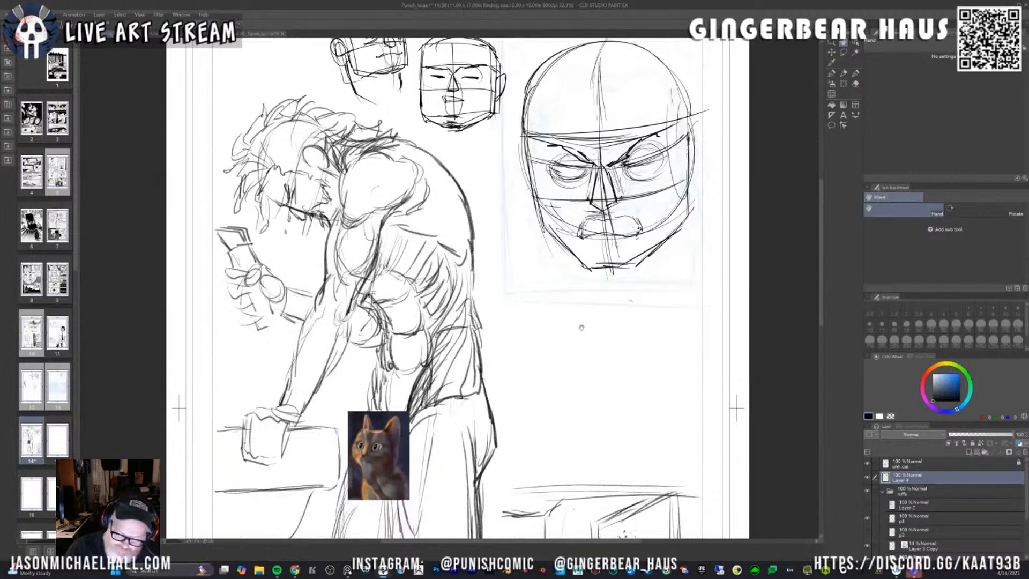
mouse_move(551, 301)
mouse_down()
mouse_move(611, 310)
mouse_move(602, 362)
mouse_move(550, 391)
mouse_up()
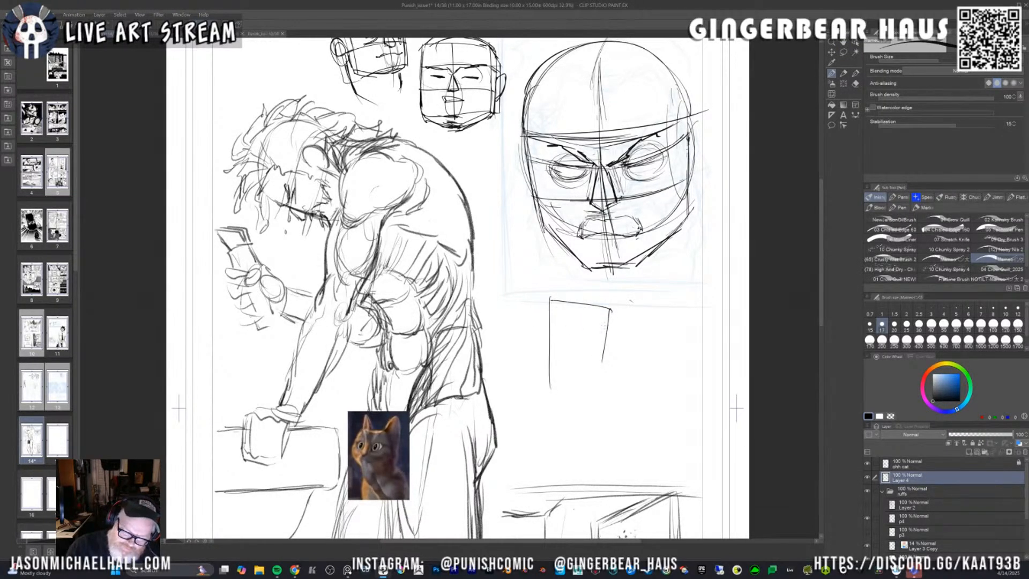
mouse_move(606, 336)
mouse_down()
mouse_move(600, 394)
mouse_move(613, 393)
mouse_up()
mouse_move(581, 412)
mouse_down()
mouse_move(589, 303)
mouse_move(616, 339)
mouse_up()
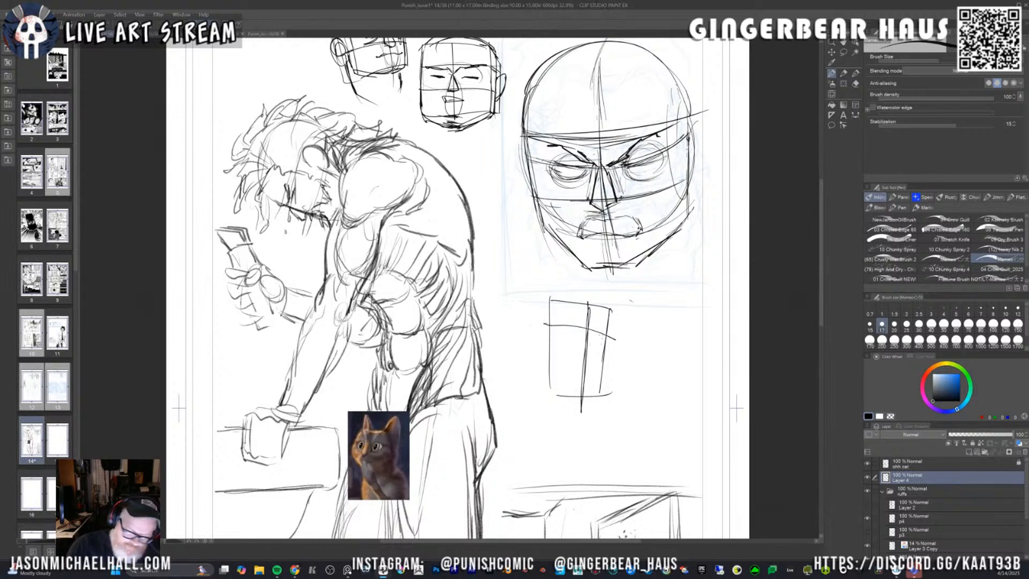
key(ctrl+z)
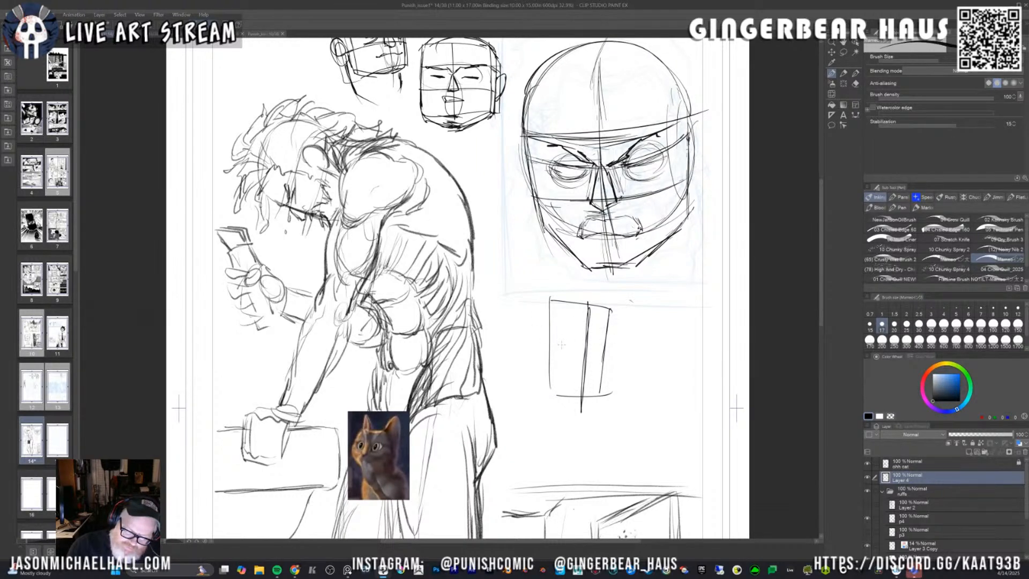
drag(544, 335, 608, 349)
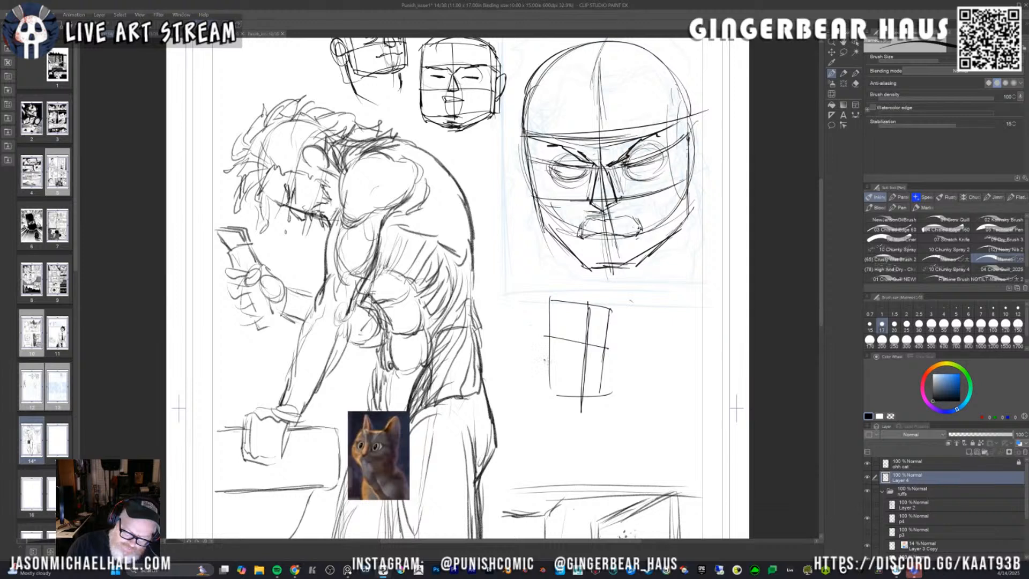
drag(545, 359, 609, 371)
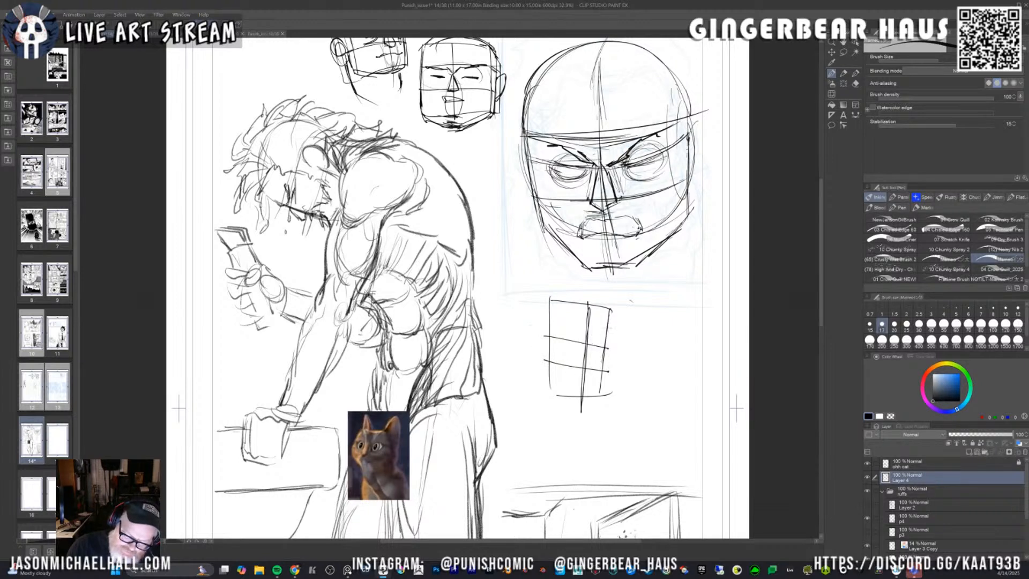
Add a side plane to the new box and extend both horizontal guidelines across it.
mouse_move(551, 300)
mouse_down()
mouse_move(517, 308)
mouse_move(519, 356)
mouse_move(545, 395)
mouse_up()
drag(513, 336, 555, 338)
drag(515, 357, 560, 360)
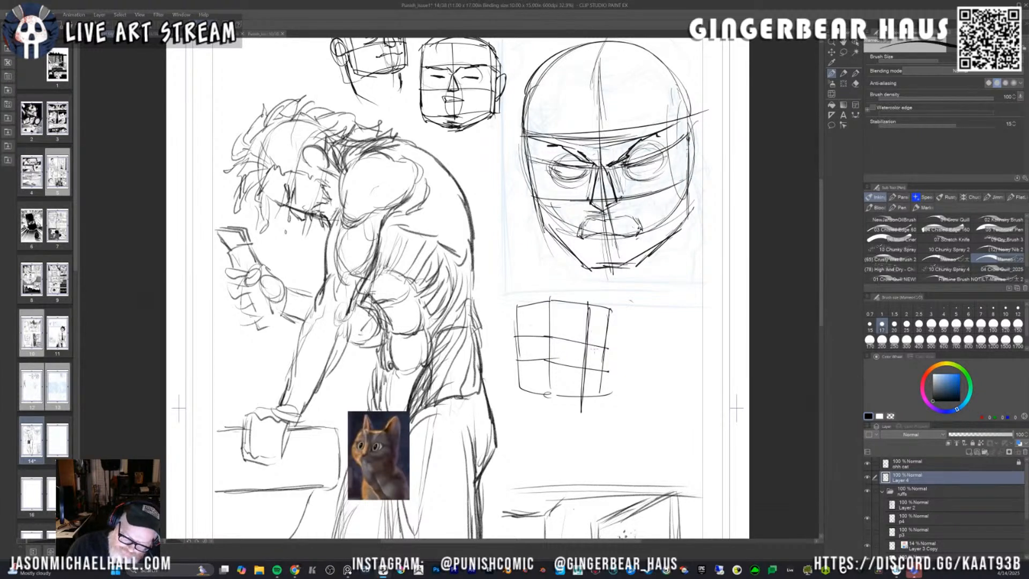
Sketch brows, eyes, a nose, a mouth and a chin mark on the front plane of the new box.
mouse_move(588, 351)
mouse_down()
mouse_move(603, 371)
mouse_move(591, 378)
mouse_move(584, 367)
mouse_move(606, 370)
mouse_move(577, 370)
mouse_move(602, 355)
mouse_move(577, 351)
mouse_move(580, 337)
mouse_up()
key(ctrl+z)
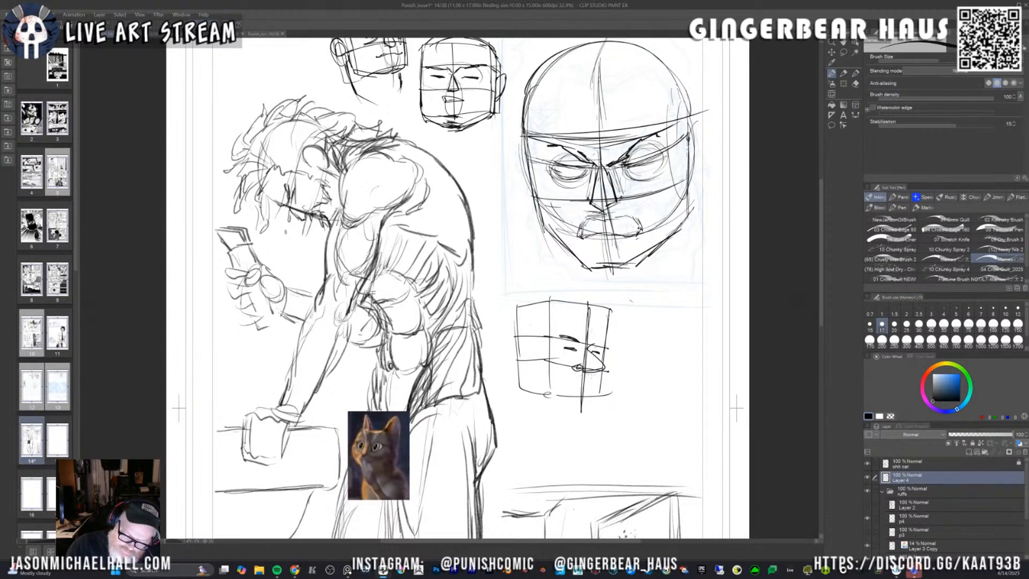
mouse_move(595, 372)
mouse_down()
mouse_move(584, 395)
mouse_move(577, 379)
mouse_move(592, 384)
mouse_move(592, 409)
mouse_move(598, 401)
mouse_up()
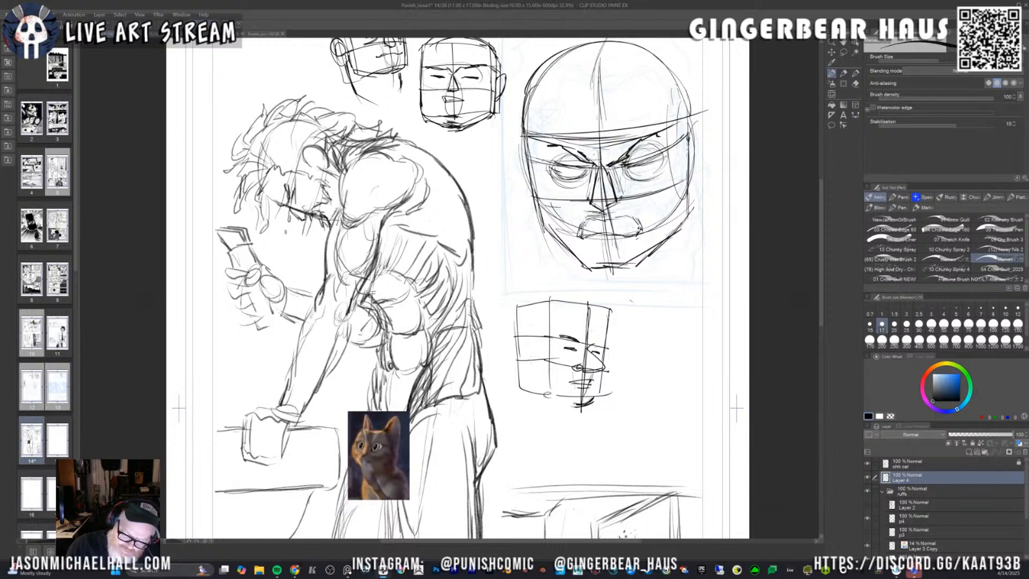
Divide the side plane of the new box head, add an ear and draw the jawline, undoing stray strokes.
drag(531, 308, 536, 400)
mouse_move(529, 327)
mouse_down()
mouse_move(536, 398)
mouse_move(529, 366)
mouse_up()
mouse_move(524, 334)
mouse_down()
mouse_move(524, 365)
mouse_move(515, 351)
mouse_move(533, 389)
mouse_move(564, 404)
mouse_move(601, 396)
mouse_up()
key(ctrl+z)
key(ctrl+z)
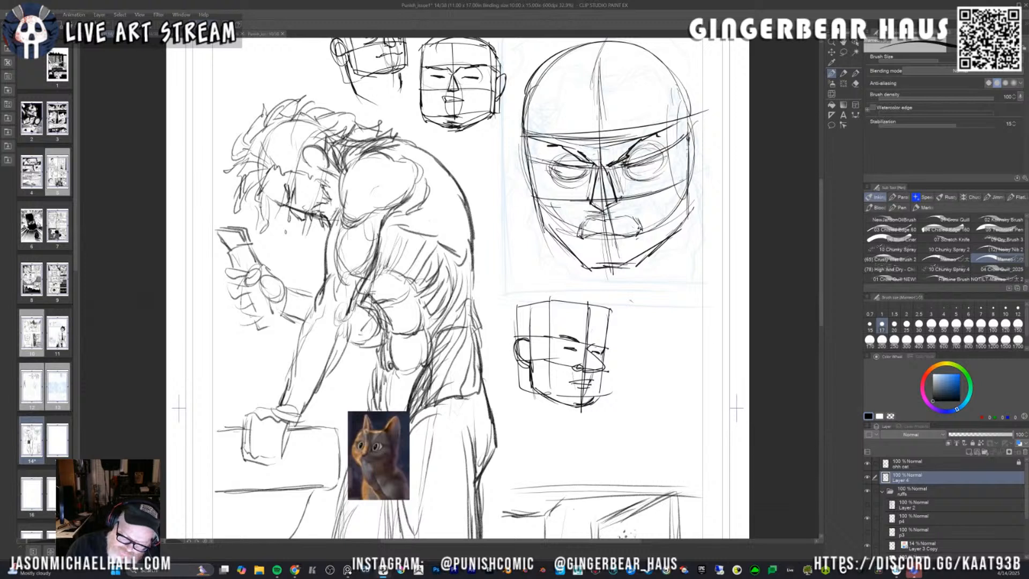
Define the temple and cheek planes around the eyes and strengthen the far contour of the turned head.
drag(602, 355, 598, 365)
drag(561, 337, 548, 352)
mouse_move(550, 348)
mouse_down()
mouse_move(556, 364)
mouse_move(600, 363)
mouse_move(598, 402)
mouse_up()
drag(606, 315, 606, 347)
drag(593, 306, 608, 324)
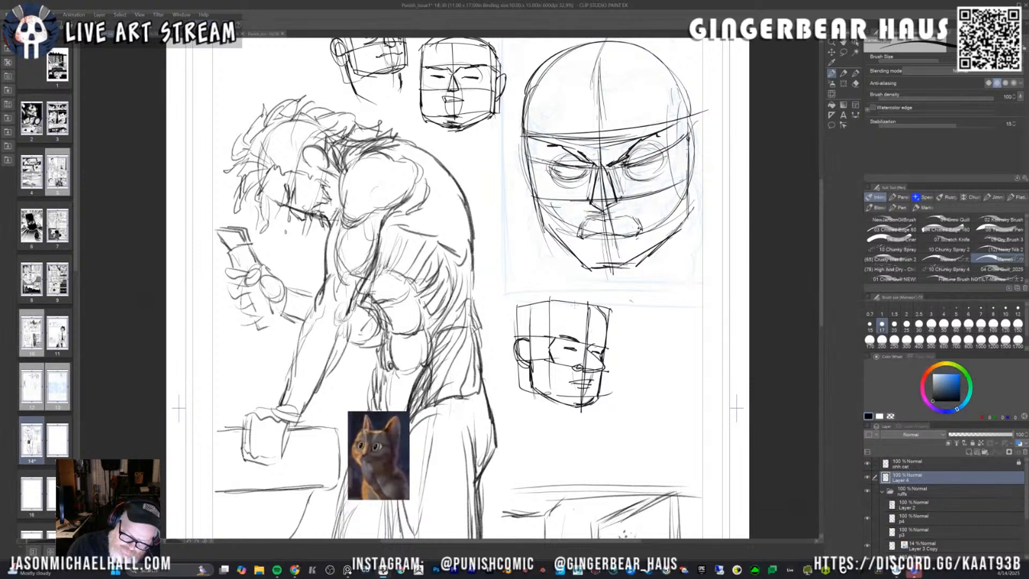
Round the top of the turned head and sketch an angular hairline with a tuft at the forehead.
mouse_move(522, 316)
mouse_down()
mouse_move(523, 333)
mouse_move(530, 305)
mouse_up()
drag(531, 304, 595, 296)
drag(588, 302, 603, 310)
drag(529, 319, 587, 294)
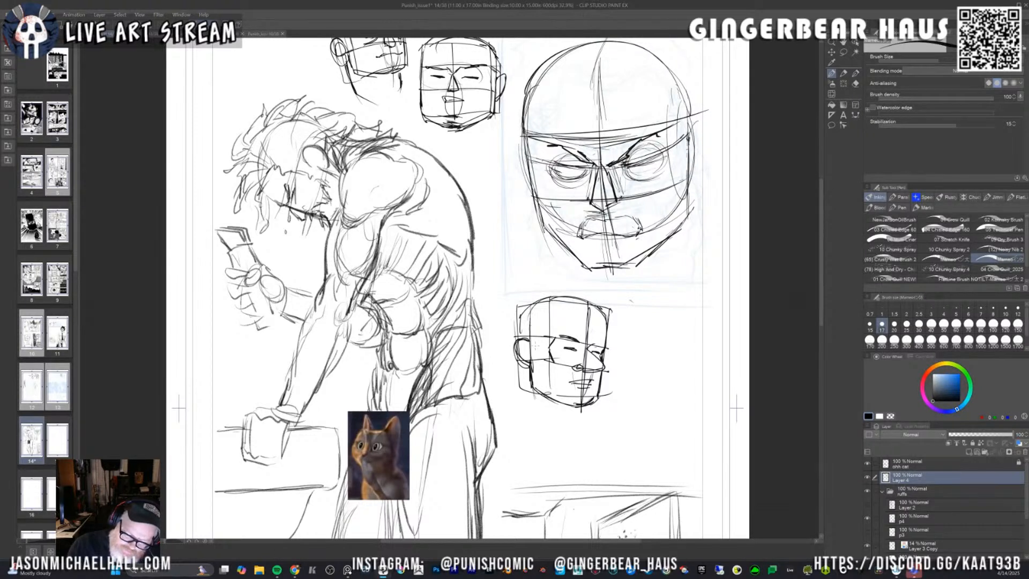
drag(537, 331, 539, 356)
drag(536, 322, 537, 336)
mouse_move(533, 323)
mouse_down()
mouse_move(534, 333)
mouse_move(542, 313)
mouse_move(616, 301)
mouse_up()
Draw another box beside the turned head with horizontal guidelines and vertical guidelines for a face turned the opposite way.
mouse_move(651, 378)
mouse_down()
mouse_move(700, 315)
mouse_move(646, 374)
mouse_move(647, 407)
mouse_move(701, 406)
mouse_up()
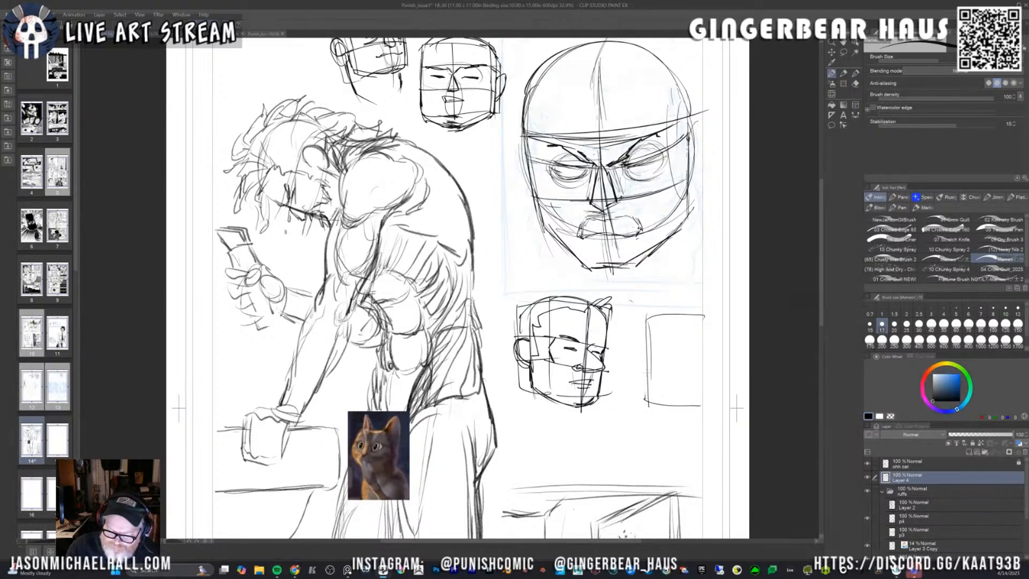
drag(642, 339, 703, 339)
mouse_move(643, 360)
mouse_down()
mouse_move(703, 353)
mouse_move(706, 340)
mouse_move(694, 337)
mouse_up()
drag(668, 315, 668, 420)
drag(696, 309, 696, 424)
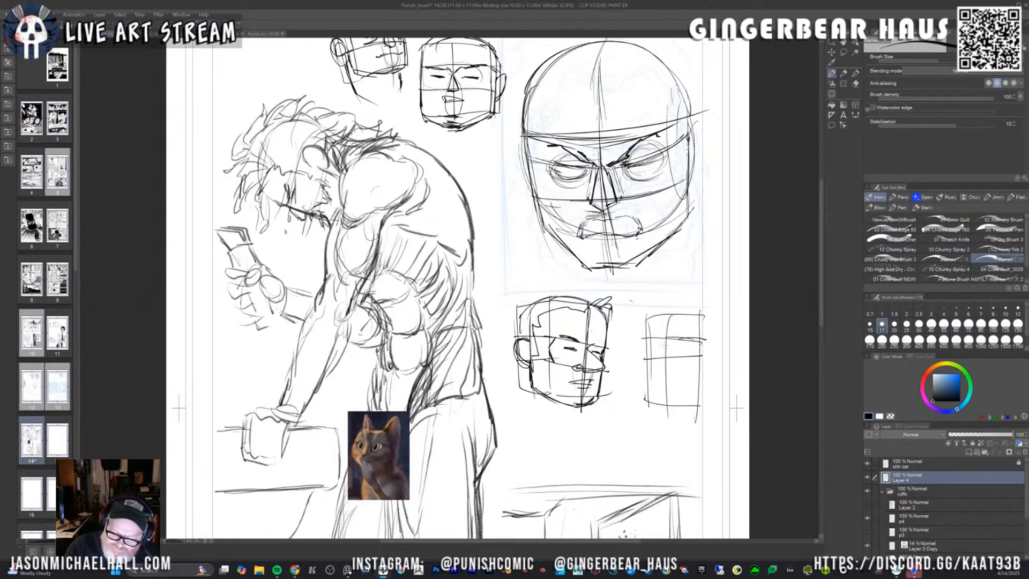
Sketch the brows, eyes, nose and mouth on the front plane of the newest box.
mouse_move(665, 343)
mouse_down()
mouse_move(644, 359)
mouse_move(667, 357)
mouse_move(660, 341)
mouse_move(685, 345)
mouse_move(664, 334)
mouse_move(690, 337)
mouse_move(656, 376)
mouse_move(659, 404)
mouse_up()
mouse_move(672, 358)
mouse_down()
mouse_move(673, 402)
mouse_move(657, 382)
mouse_move(675, 380)
mouse_up()
mouse_move(657, 382)
mouse_down()
mouse_move(678, 382)
mouse_move(674, 395)
mouse_up()
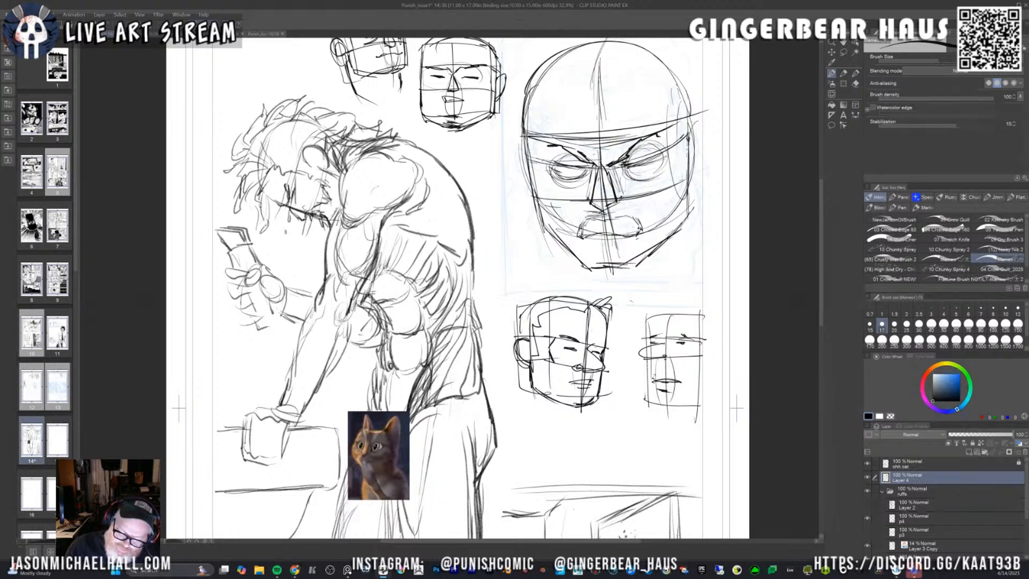
Add a side plane to the newest box head and carry the horizontal guidelines around it.
drag(651, 321, 657, 334)
mouse_move(648, 327)
mouse_down()
mouse_move(677, 311)
mouse_move(707, 350)
mouse_move(717, 322)
mouse_move(718, 405)
mouse_up()
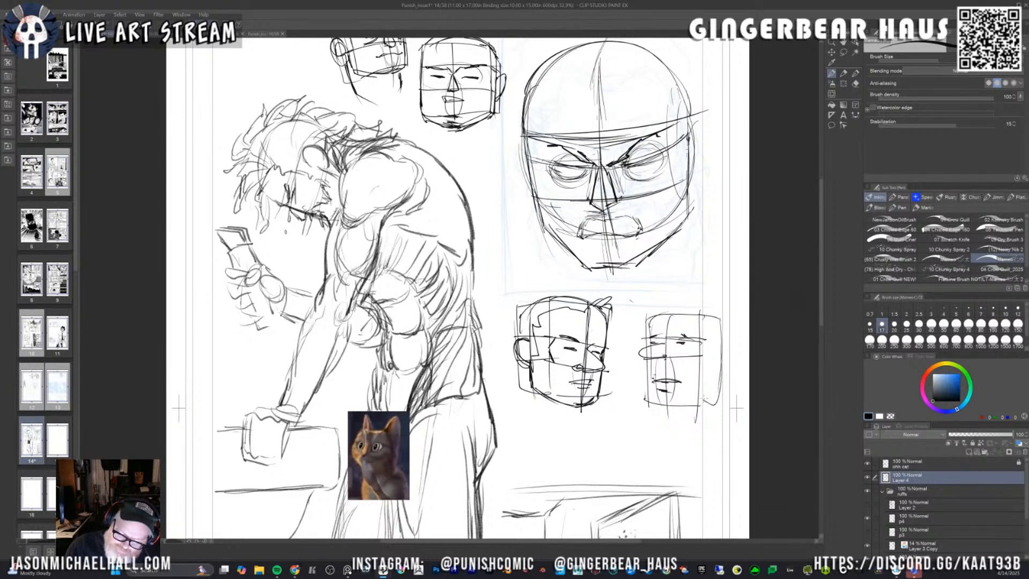
mouse_move(697, 358)
mouse_down()
mouse_move(715, 358)
mouse_move(724, 336)
mouse_up()
drag(699, 411, 712, 403)
drag(708, 319, 713, 407)
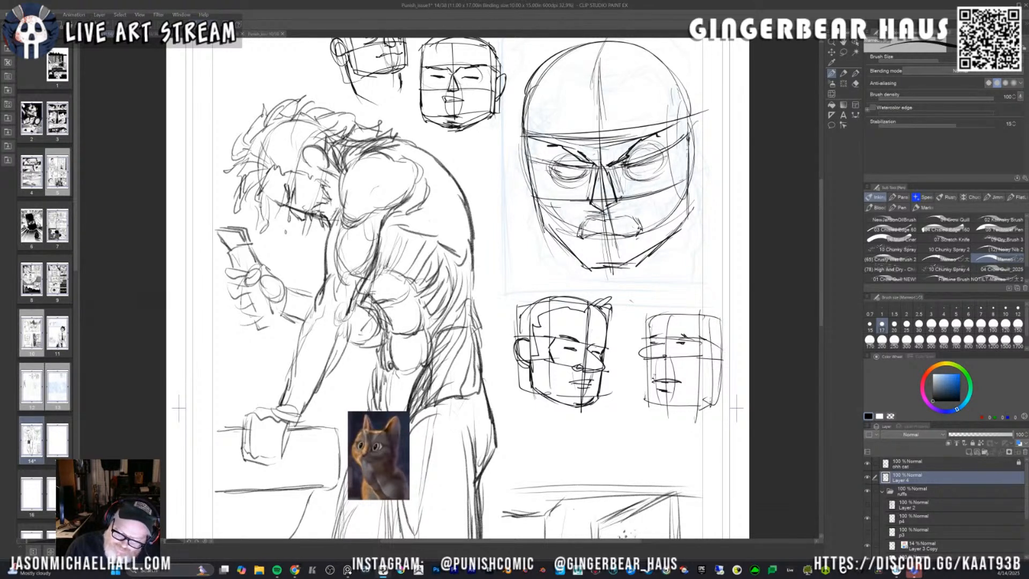
Add an ear on the side plane and draw the jaw and chin of the newest head.
mouse_move(713, 347)
mouse_down()
mouse_move(712, 369)
mouse_move(711, 400)
mouse_up()
mouse_move(648, 398)
mouse_down()
mouse_move(696, 408)
mouse_move(713, 373)
mouse_up()
mouse_move(686, 407)
mouse_down()
mouse_move(712, 386)
mouse_move(698, 406)
mouse_up()
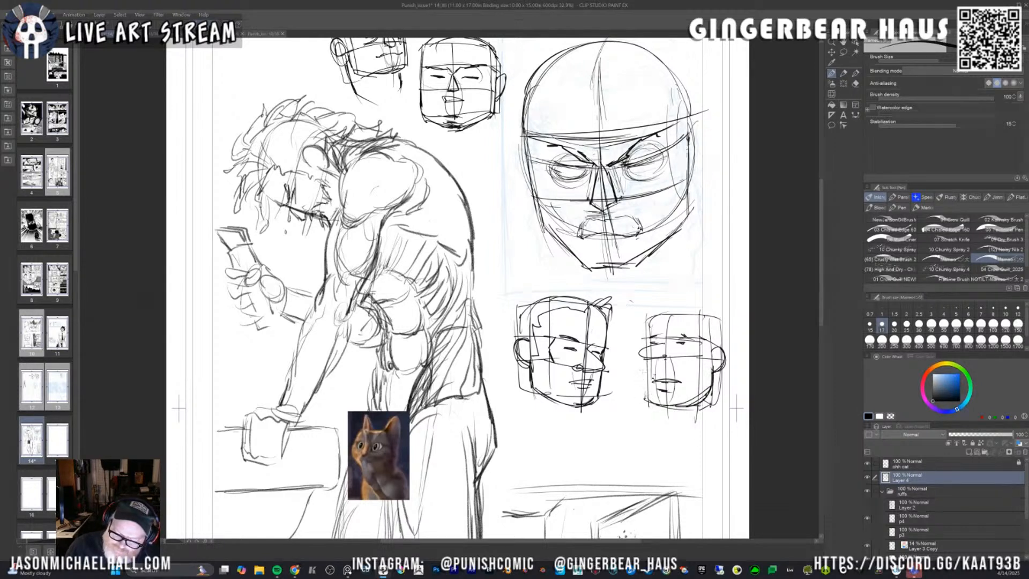
Strengthen the face contour of the newest head, round its cranium and add neck lines.
drag(648, 362, 656, 404)
drag(649, 319, 647, 345)
drag(651, 324, 655, 317)
drag(659, 315, 696, 315)
mouse_move(696, 315)
mouse_down()
mouse_move(719, 329)
mouse_move(716, 343)
mouse_up()
drag(715, 322, 722, 343)
mouse_move(718, 374)
mouse_down()
mouse_move(713, 428)
mouse_move(661, 437)
mouse_up()
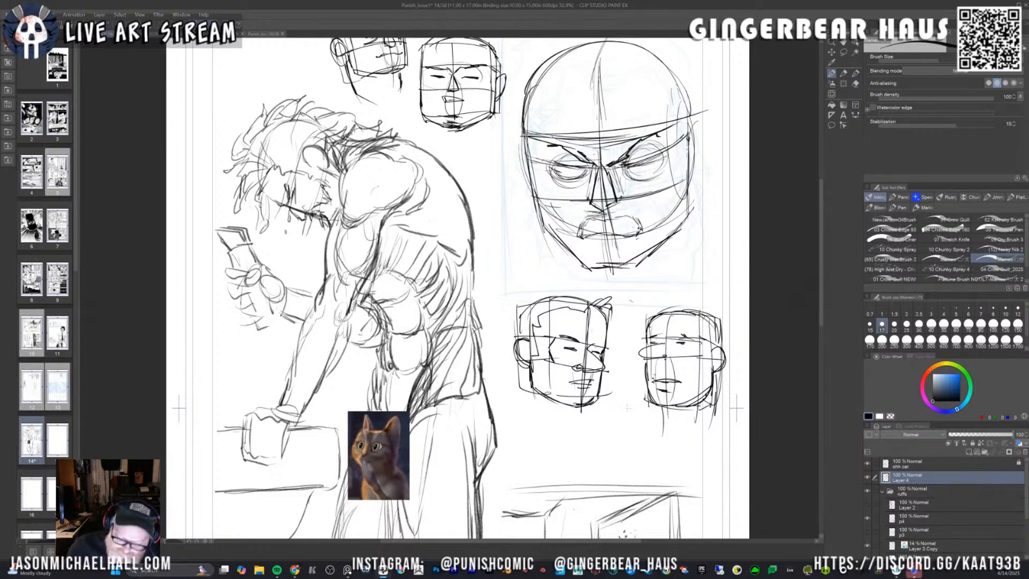
Lasso and delete the two demonstration heads below the large head and the two small heads above the figure.
key(m)
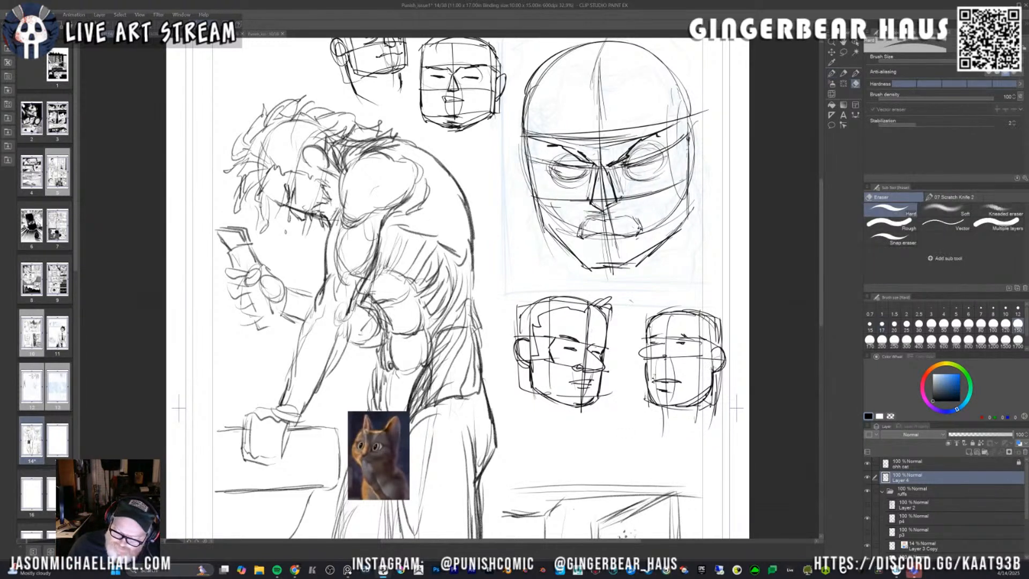
mouse_move(734, 321)
mouse_down()
mouse_move(544, 430)
mouse_move(622, 294)
mouse_move(721, 296)
mouse_move(730, 319)
mouse_up()
key(Delete)
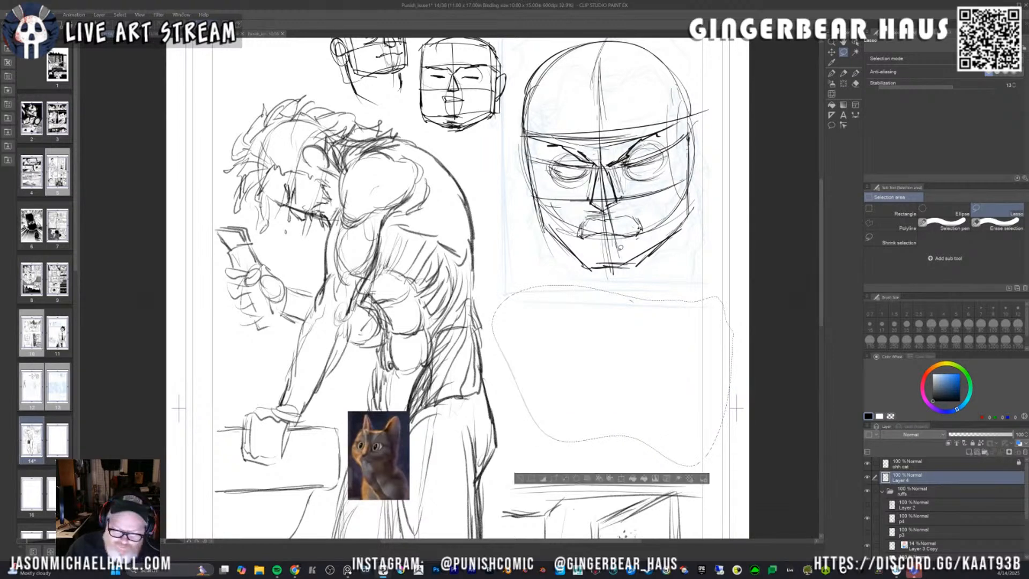
scroll(782, 173, up, 3)
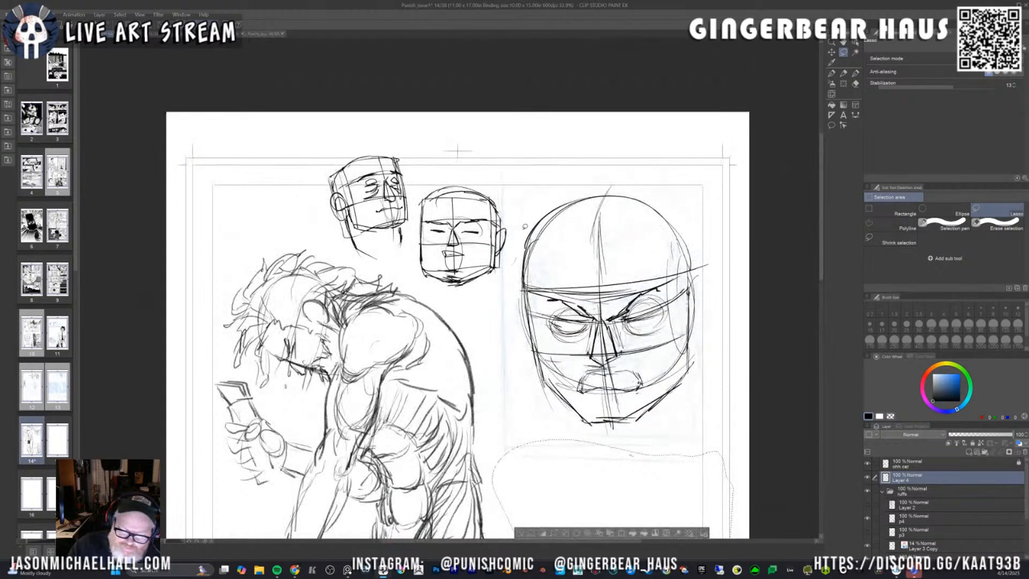
mouse_move(525, 226)
mouse_down()
mouse_move(306, 222)
mouse_move(519, 231)
mouse_up()
key(Delete)
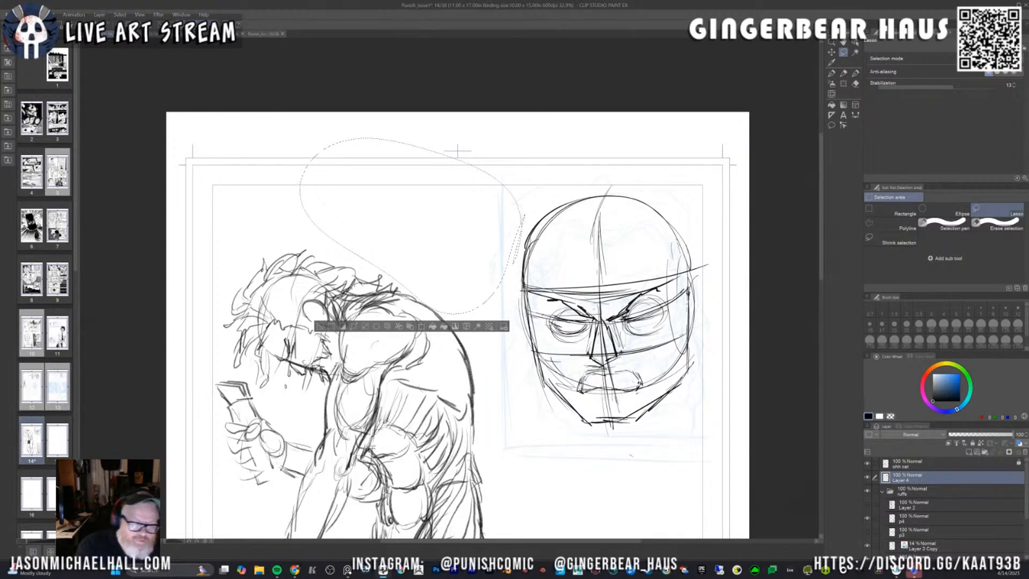
Create a new 11 × 17 in illustration, add a blank raster layer in its frame folder and select the drawing pen.
click(10, 15)
click(20, 25)
key(Return)
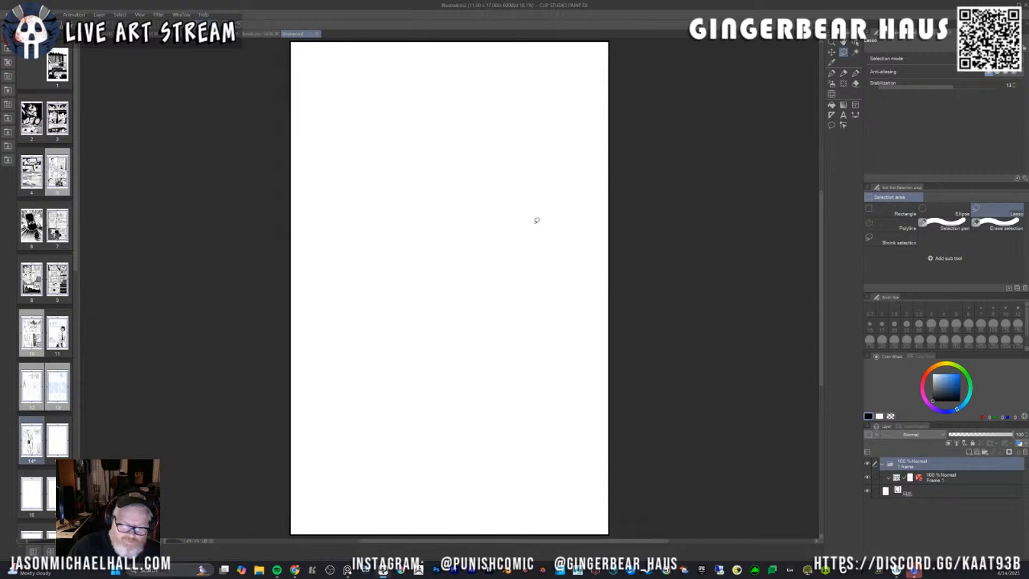
scroll(519, 225, up, 1)
key(p)
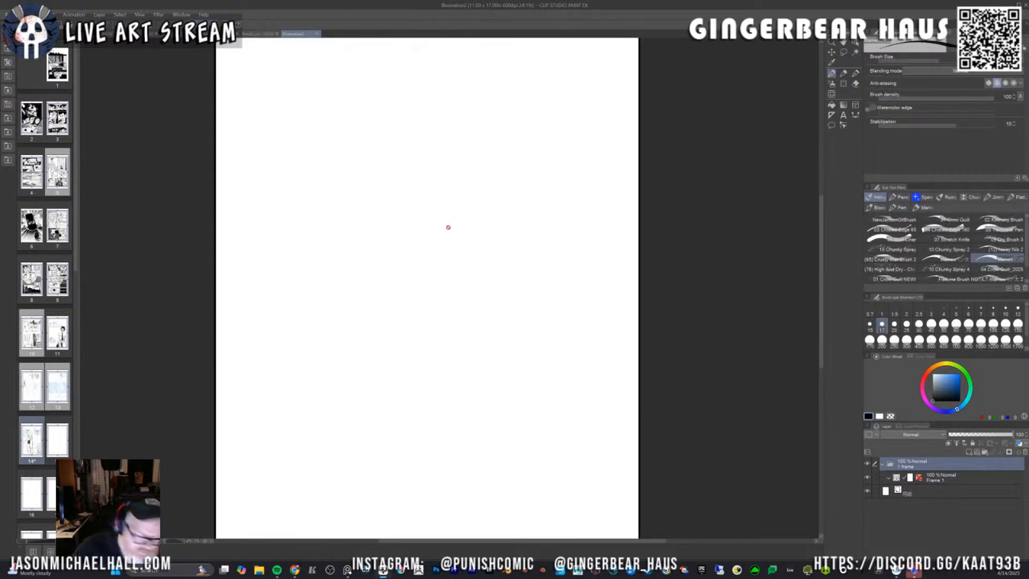
click(969, 452)
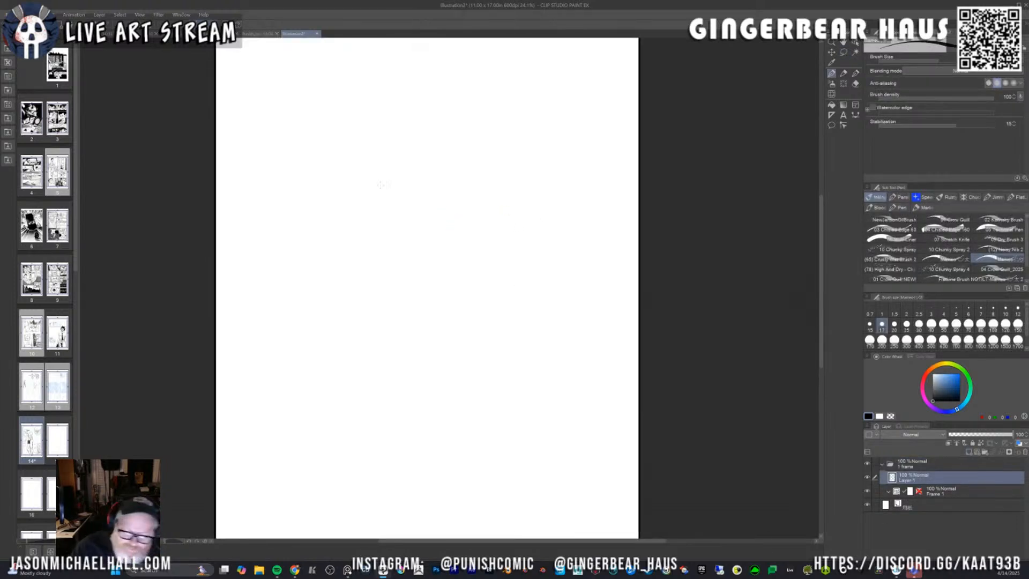
Draw the front plane of a box head on the blank page with a centre line, brow line and nose line.
mouse_move(327, 250)
mouse_down()
mouse_move(331, 163)
mouse_move(374, 189)
mouse_up()
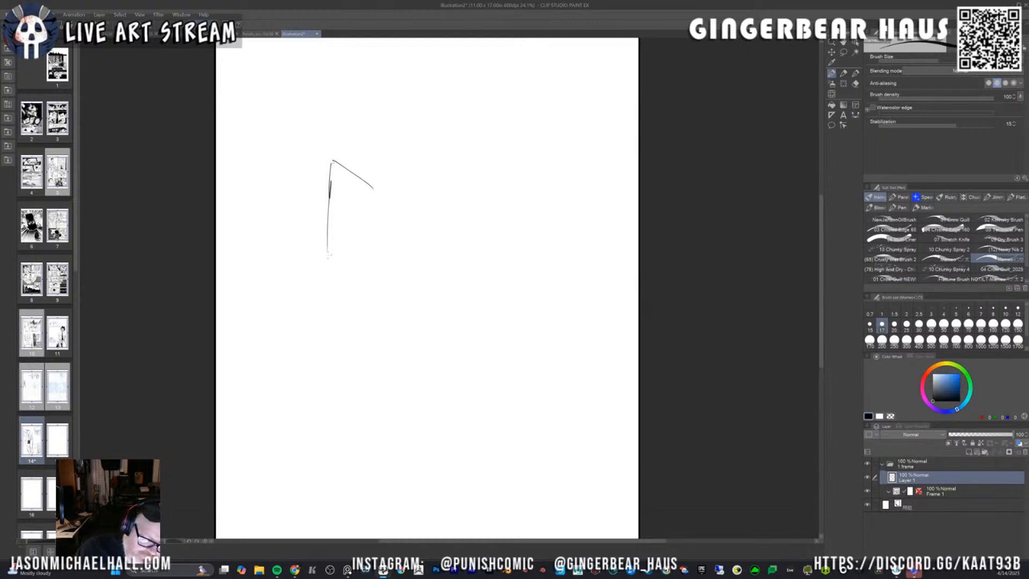
drag(329, 256, 384, 257)
drag(372, 188, 373, 258)
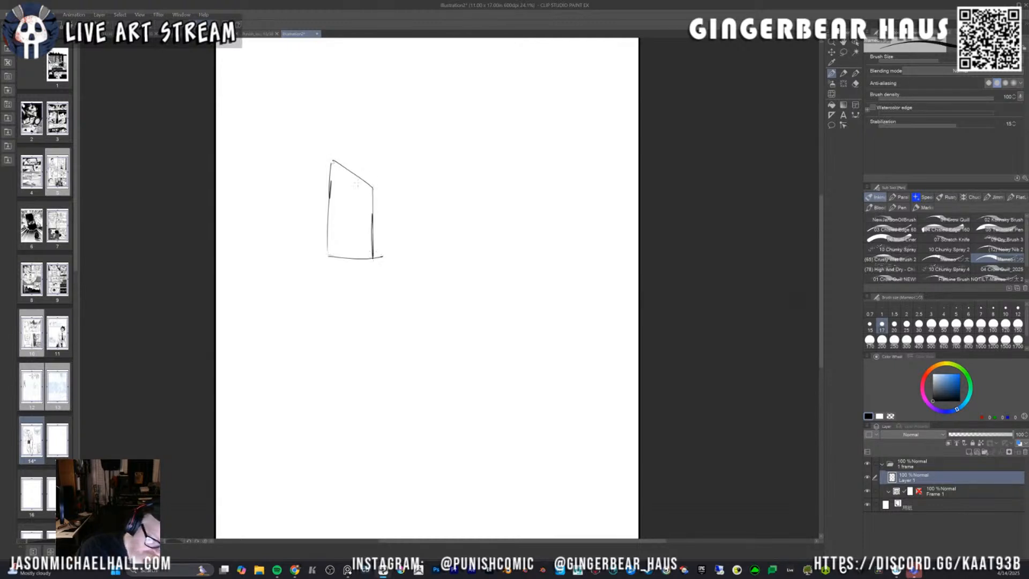
drag(358, 181, 353, 266)
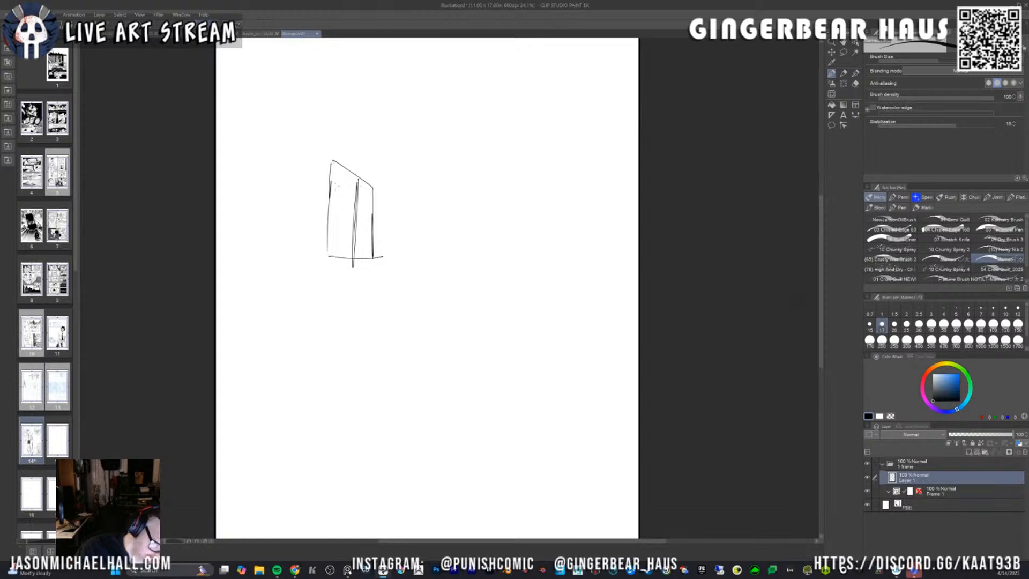
mouse_move(330, 182)
mouse_down()
mouse_move(374, 208)
mouse_move(371, 223)
mouse_up()
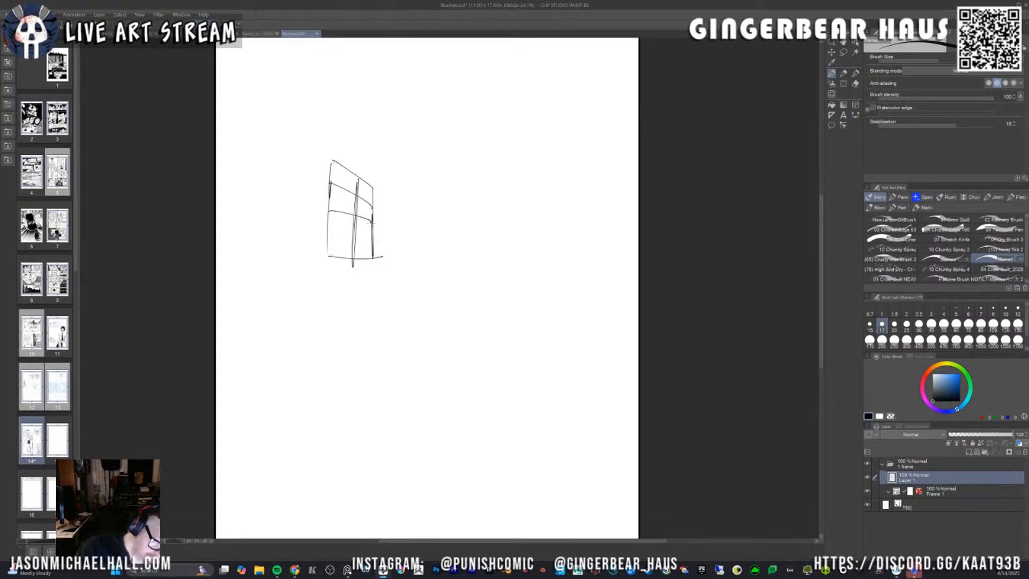
Add the receding side plane to the box, wrapping the brow and nose lines around it and dividing it with two vertical lines.
key(minus)
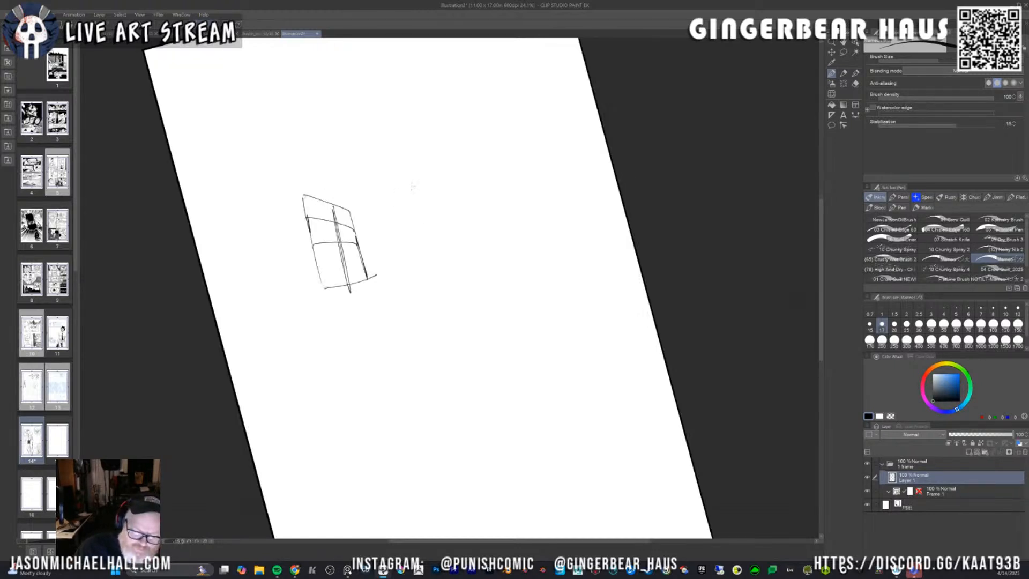
mouse_move(302, 194)
mouse_down()
mouse_move(248, 216)
mouse_move(281, 297)
mouse_move(322, 295)
mouse_up()
drag(260, 238, 314, 224)
drag(274, 258, 316, 242)
drag(287, 199, 306, 295)
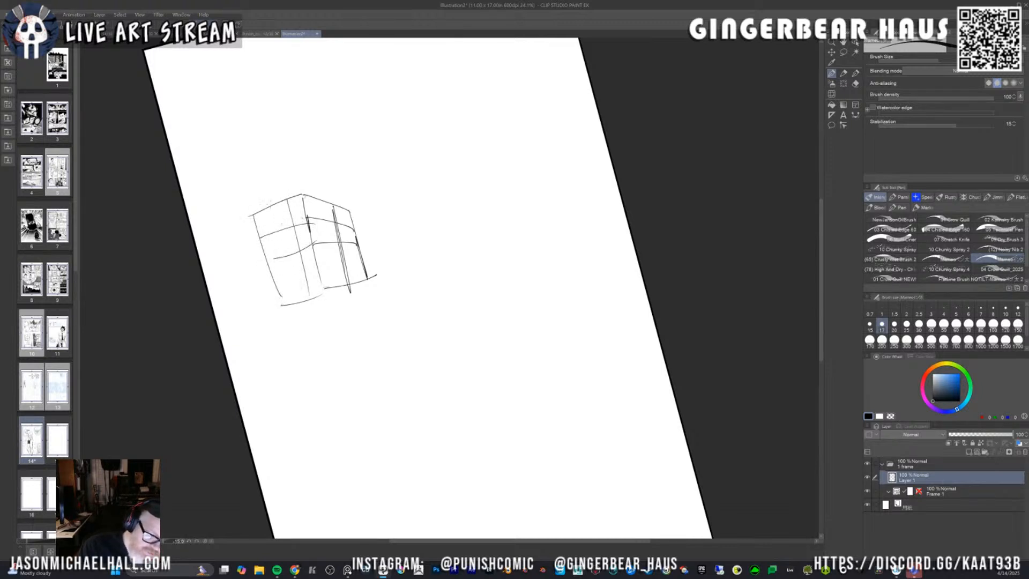
drag(271, 204, 299, 298)
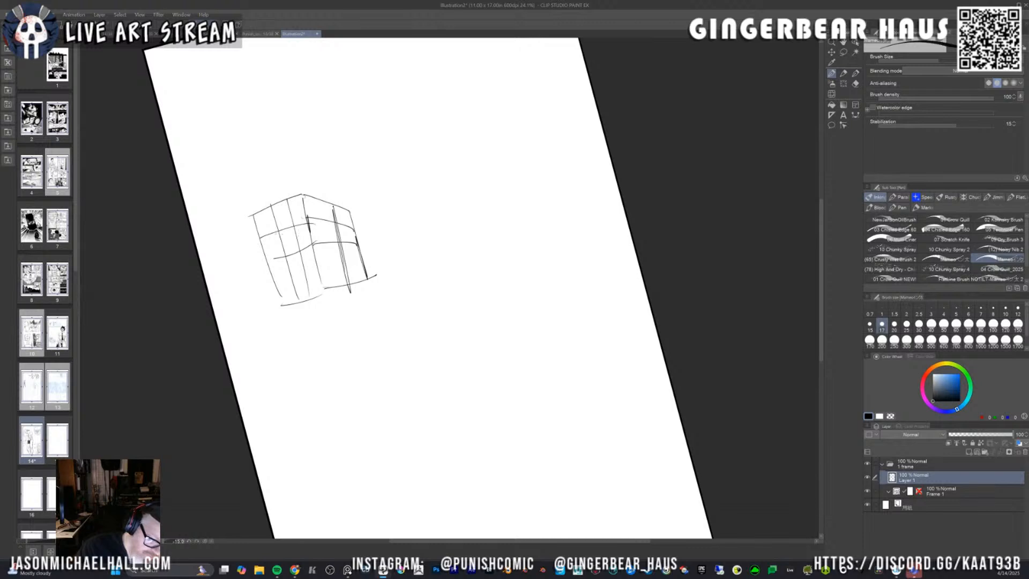
Draw an ear on the box's side plane, then try an eye-socket contour at the front edge and undo it.
mouse_move(283, 232)
mouse_down()
mouse_move(270, 237)
mouse_move(292, 273)
mouse_up()
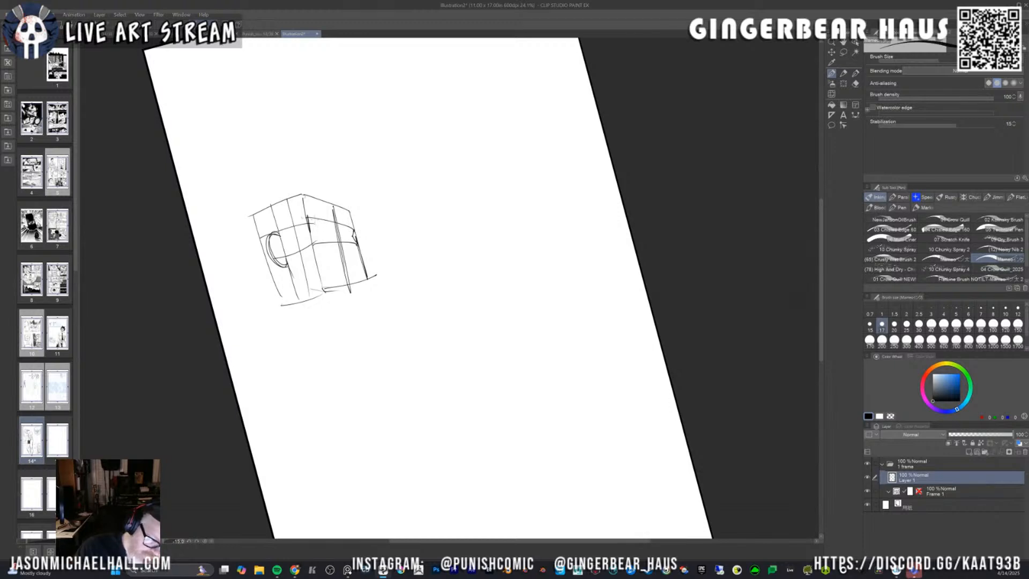
mouse_move(314, 219)
mouse_down()
mouse_move(307, 241)
mouse_move(318, 249)
mouse_up()
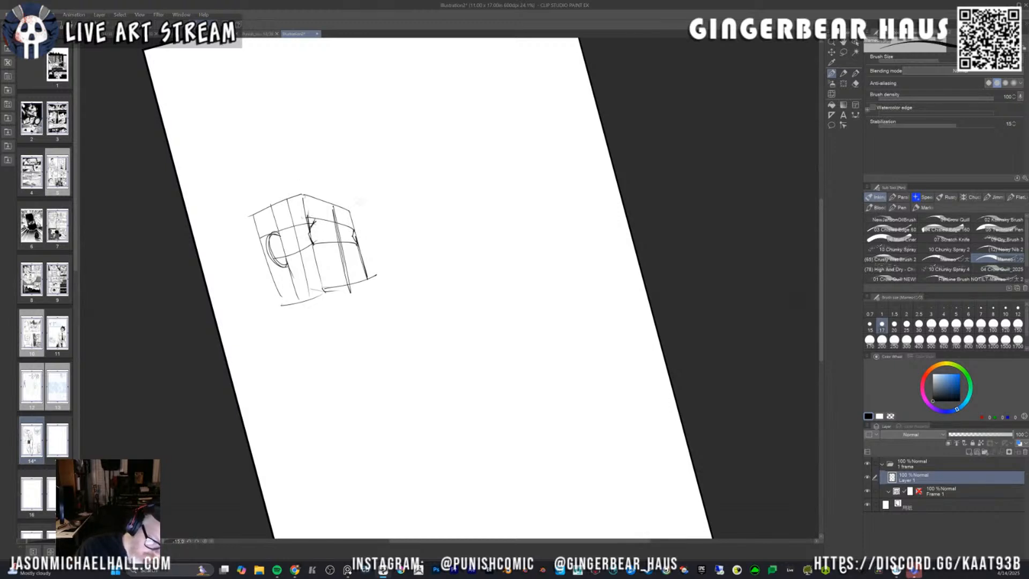
key(ctrl+z)
key(ctrl+z)
key(ctrl+z)
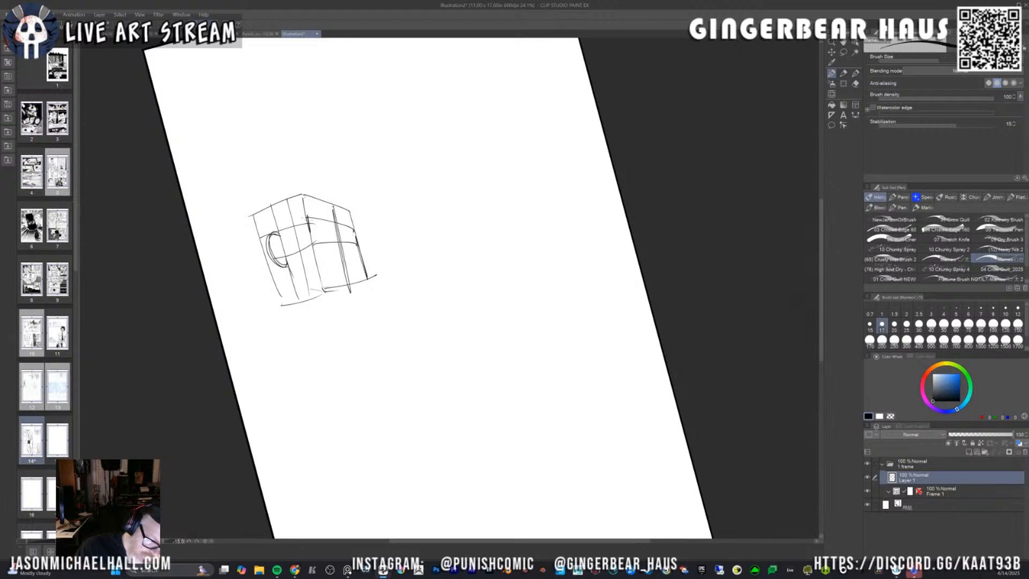
Draw the brow, eye sockets, eyes, nose and mouth on the front plane of the box head.
mouse_move(304, 217)
mouse_down()
mouse_move(339, 225)
mouse_move(304, 237)
mouse_move(319, 246)
mouse_move(355, 243)
mouse_up()
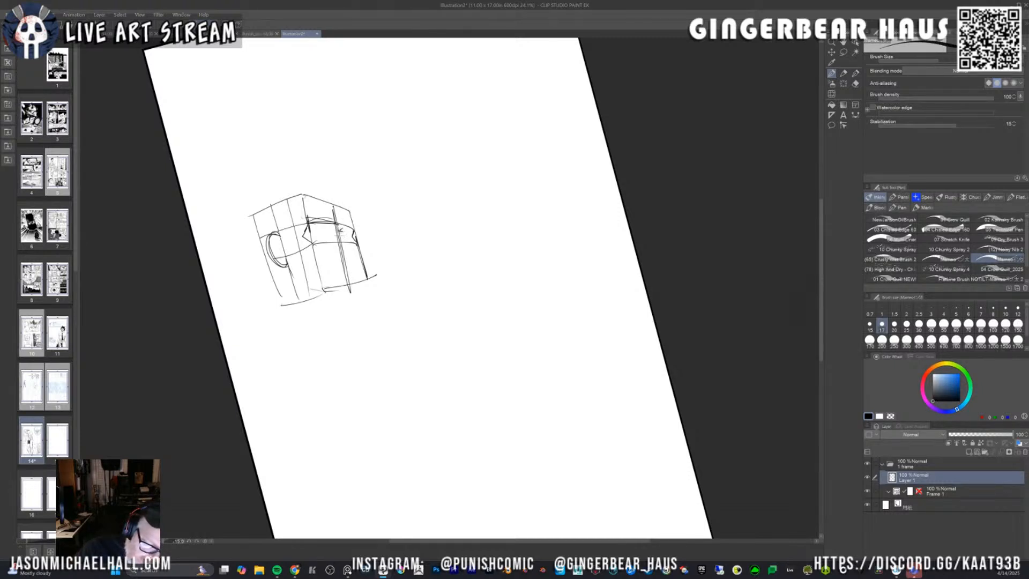
drag(336, 237, 341, 236)
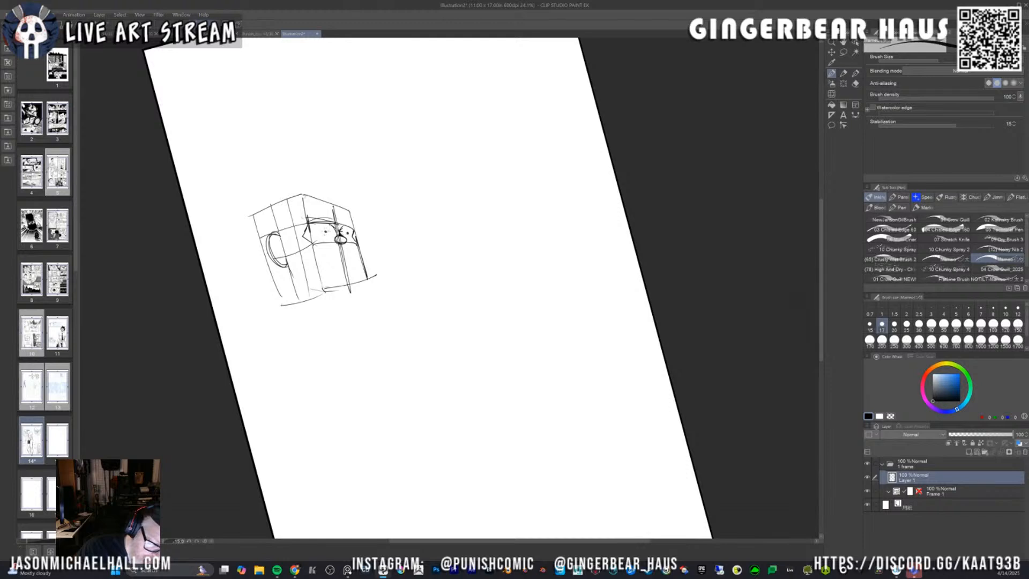
drag(323, 228, 332, 240)
mouse_move(332, 229)
mouse_down()
mouse_move(349, 282)
mouse_move(349, 252)
mouse_up()
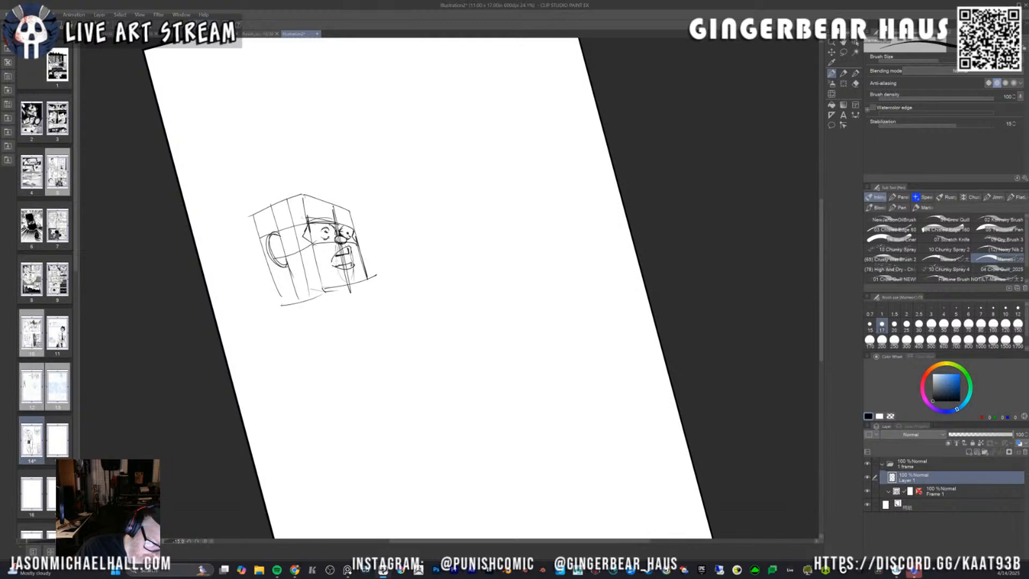
Draw the far cheek, chin and jawline of the box head and start its neck with short vertical lines.
mouse_move(337, 260)
mouse_down()
mouse_move(353, 264)
mouse_move(328, 266)
mouse_move(356, 242)
mouse_up()
drag(361, 278, 338, 287)
drag(348, 290, 362, 279)
drag(356, 244, 360, 282)
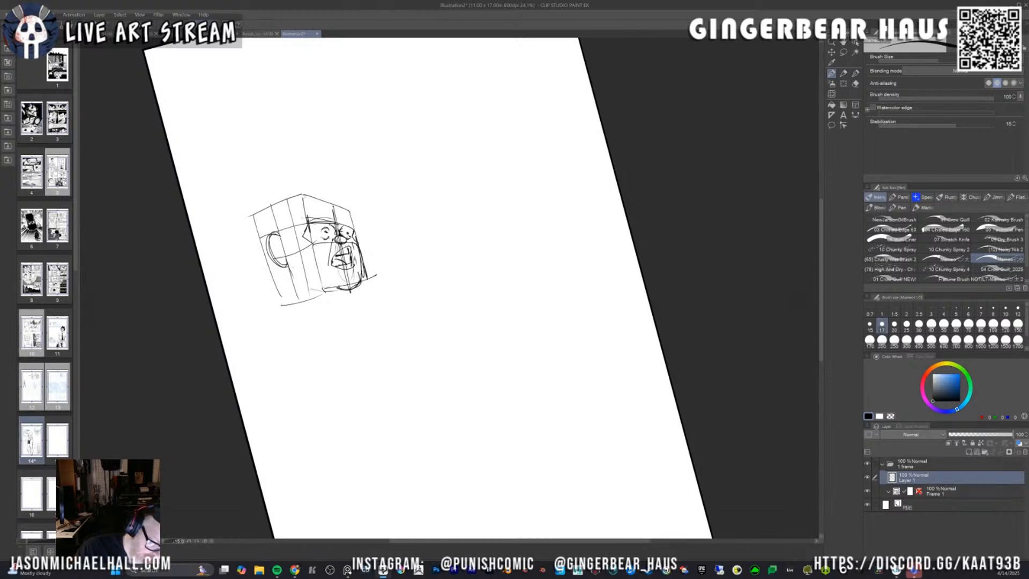
mouse_move(289, 262)
mouse_down()
mouse_move(298, 279)
mouse_move(337, 289)
mouse_move(324, 290)
mouse_move(324, 309)
mouse_move(341, 295)
mouse_move(327, 309)
mouse_move(328, 337)
mouse_up()
drag(354, 292, 357, 325)
drag(295, 306, 298, 321)
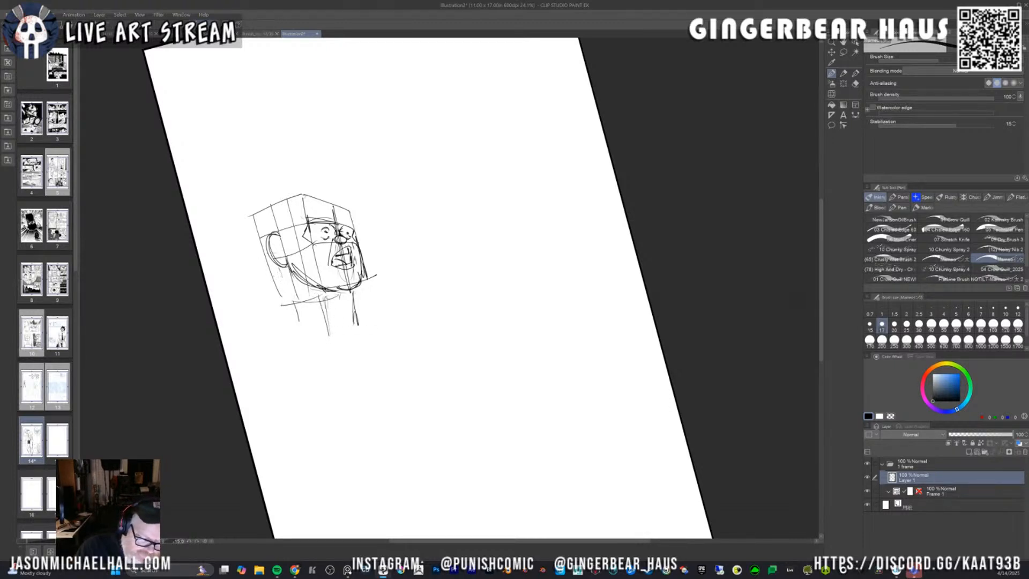
Strengthen the back of the skull, draw the back of the neck and close its base with a collar curve and shoulder marks.
drag(249, 214, 264, 256)
drag(271, 236, 256, 260)
mouse_move(252, 215)
mouse_down()
mouse_move(263, 252)
mouse_move(316, 248)
mouse_up()
mouse_move(272, 253)
mouse_down()
mouse_move(265, 260)
mouse_move(289, 308)
mouse_up()
drag(273, 263, 297, 331)
drag(275, 274, 314, 348)
mouse_move(283, 309)
mouse_down()
mouse_move(334, 344)
mouse_move(368, 336)
mouse_up()
drag(367, 329, 362, 320)
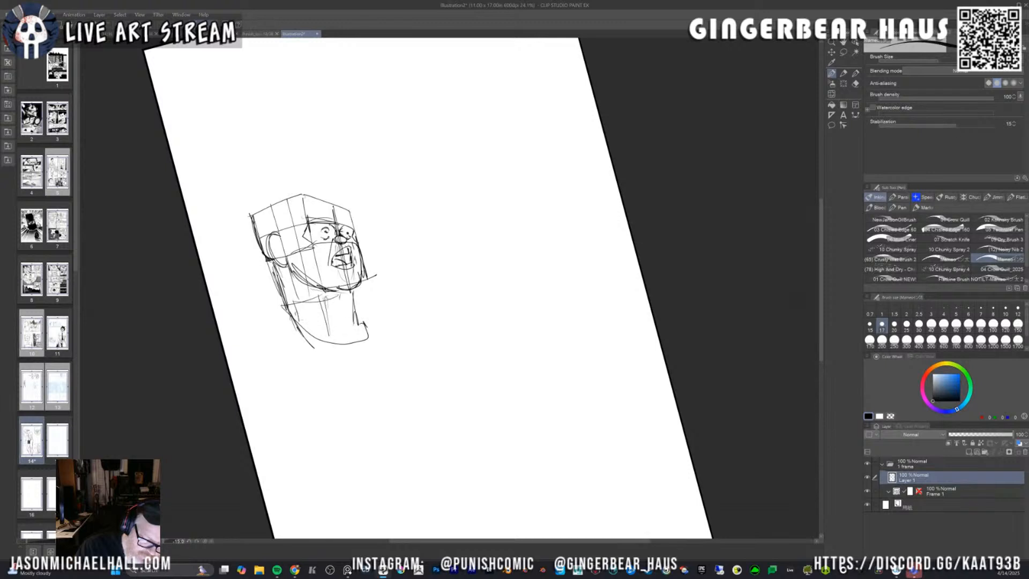
drag(298, 317, 276, 332)
drag(354, 312, 349, 334)
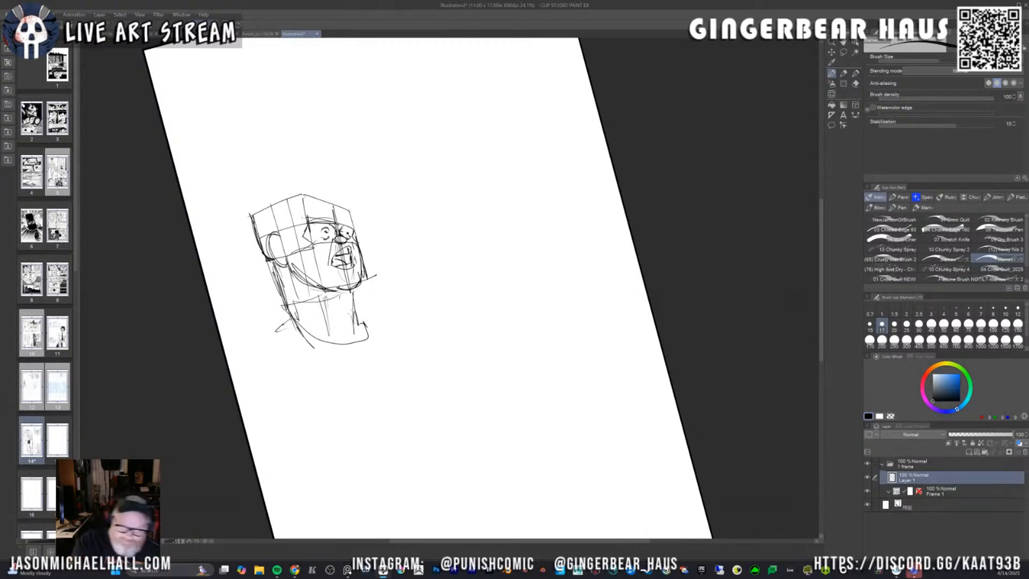
Round the cranium over the box's top and erase stray lines behind the head and at the shoulder.
mouse_move(256, 224)
mouse_down()
mouse_move(258, 207)
mouse_move(279, 195)
mouse_move(336, 200)
mouse_move(356, 226)
mouse_move(310, 192)
mouse_move(347, 216)
mouse_up()
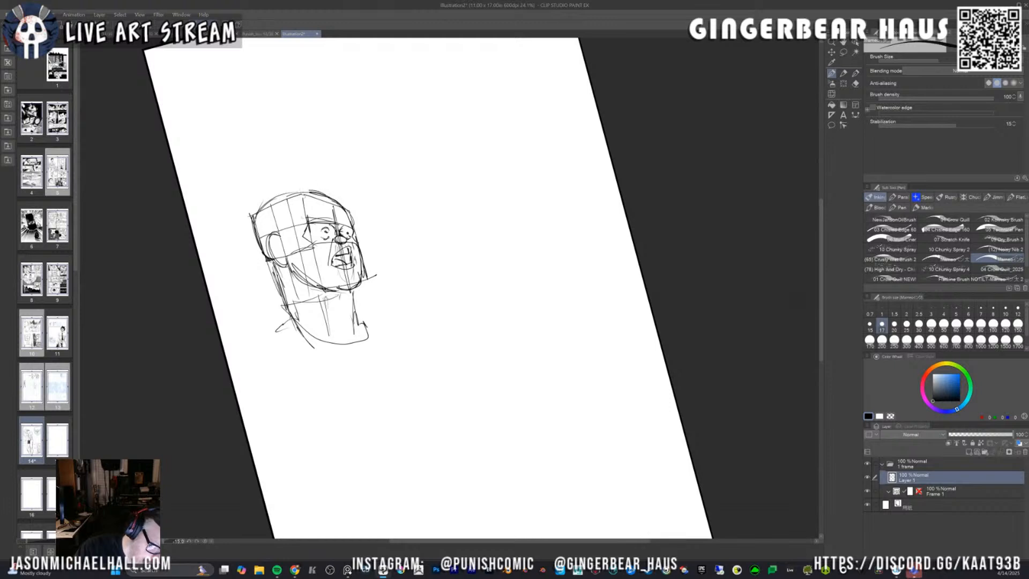
mouse_move(265, 252)
mouse_down()
mouse_move(257, 218)
mouse_move(272, 198)
mouse_move(263, 209)
mouse_move(309, 190)
mouse_move(346, 210)
mouse_up()
mouse_move(261, 237)
mouse_down()
mouse_move(258, 219)
mouse_move(344, 202)
mouse_move(270, 221)
mouse_move(257, 198)
mouse_up()
key(e)
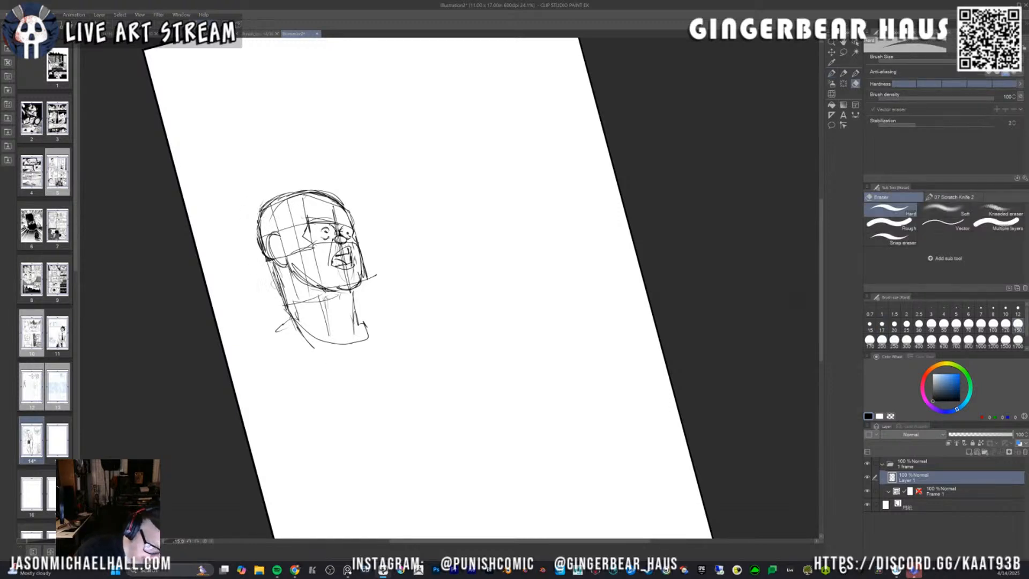
drag(275, 331, 298, 321)
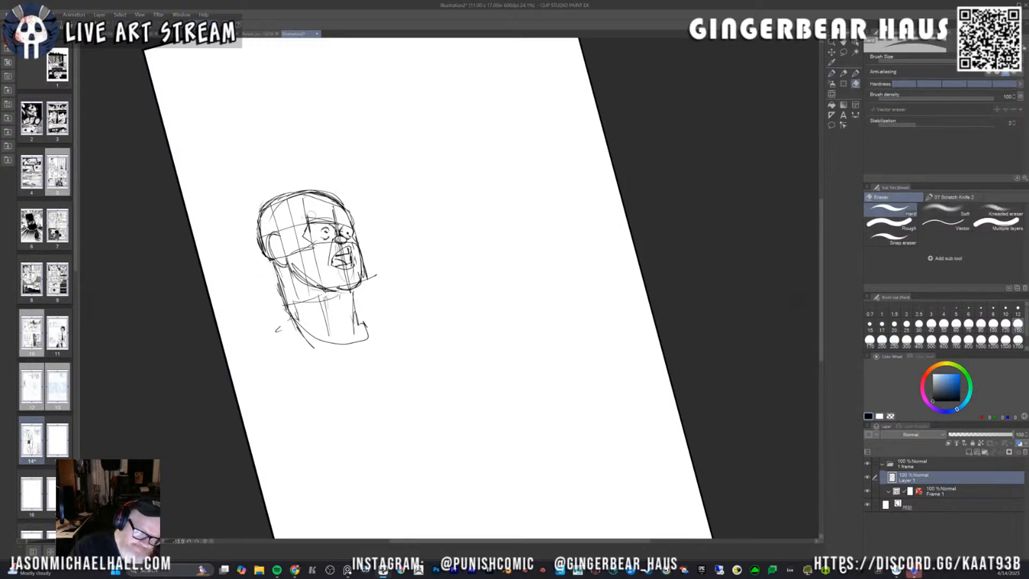
Draw a second tilted box beside the finished head with the pen and divide it into thirds with two crosswise lines.
key(p)
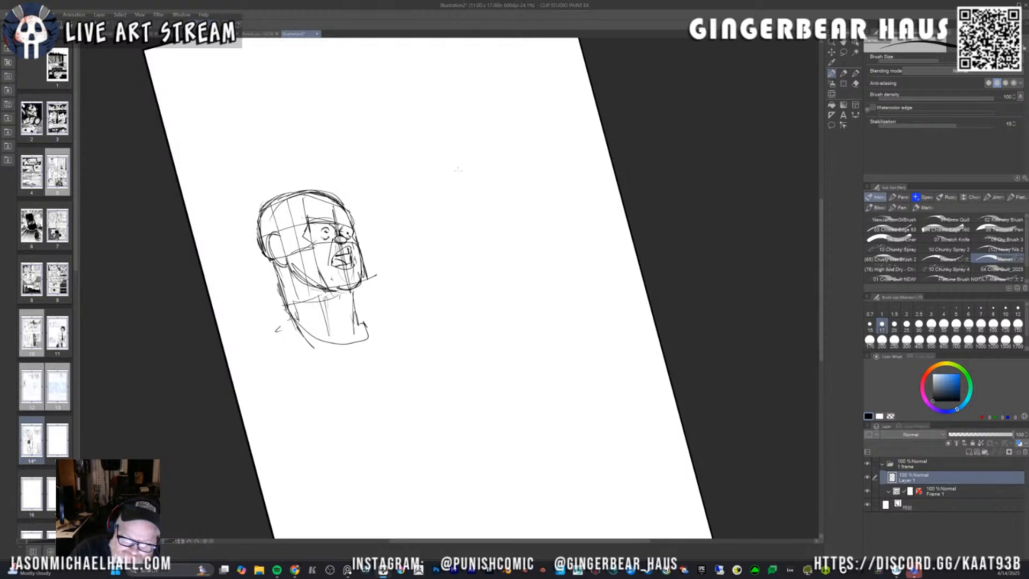
drag(440, 175, 517, 150)
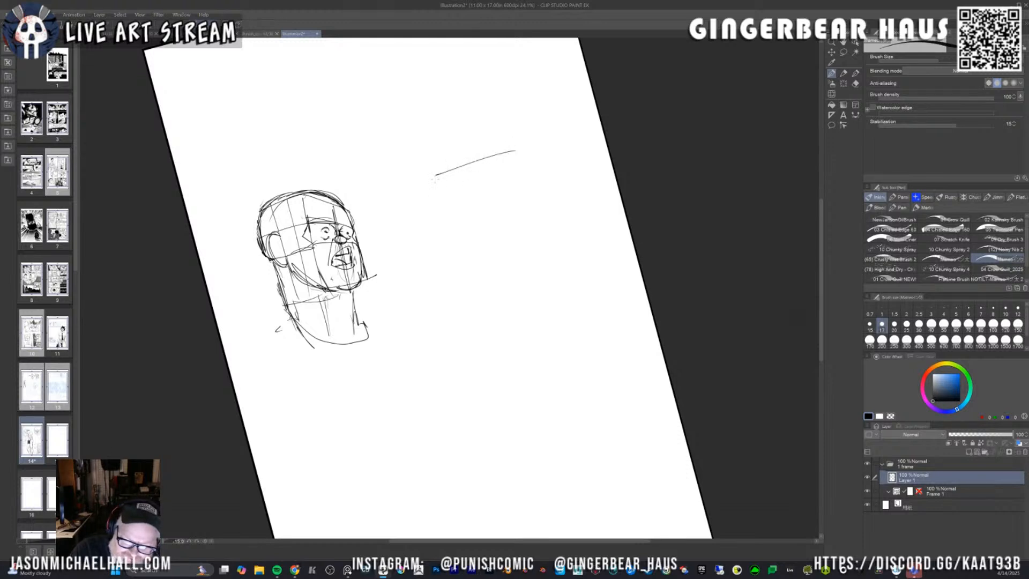
mouse_move(436, 174)
mouse_down()
mouse_move(461, 260)
mouse_move(539, 235)
mouse_up()
mouse_move(517, 145)
mouse_down()
mouse_move(542, 202)
mouse_move(512, 241)
mouse_up()
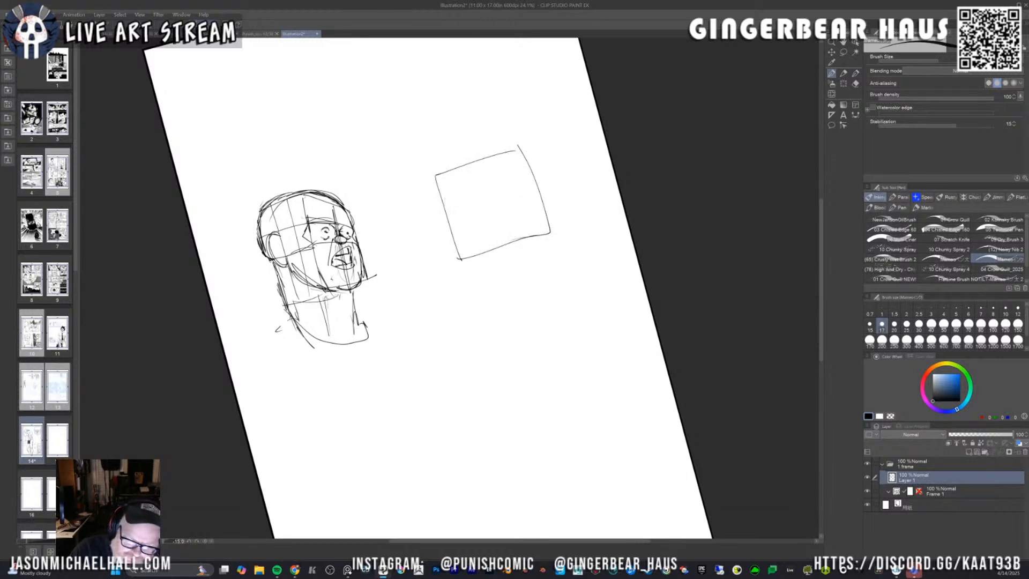
drag(441, 201, 532, 179)
drag(448, 231, 542, 200)
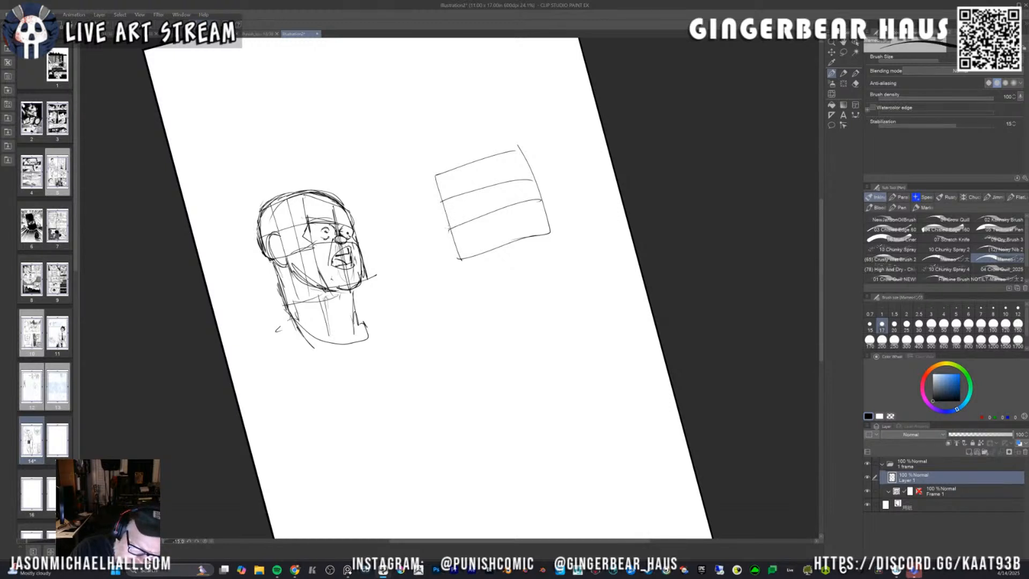
Add a protruding snout, an eye, a rounded forehead and a backswept pointed ear to the second box.
mouse_move(449, 230)
mouse_down()
mouse_move(429, 266)
mouse_move(459, 261)
mouse_move(436, 239)
mouse_move(465, 261)
mouse_move(474, 254)
mouse_up()
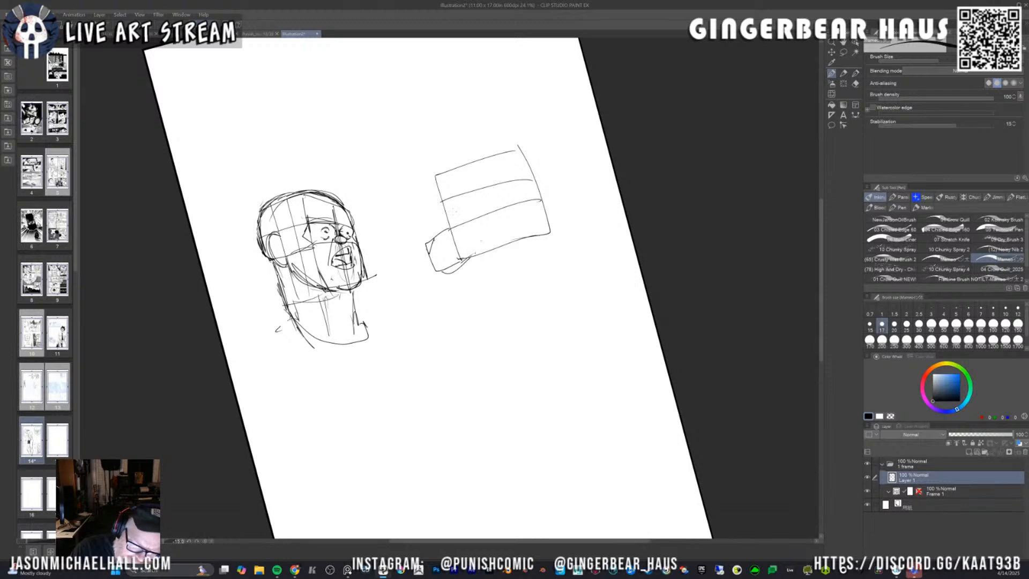
mouse_move(449, 206)
mouse_down()
mouse_move(458, 220)
mouse_move(453, 169)
mouse_move(507, 153)
mouse_move(563, 180)
mouse_up()
mouse_move(482, 173)
mouse_down()
mouse_move(573, 195)
mouse_move(555, 174)
mouse_up()
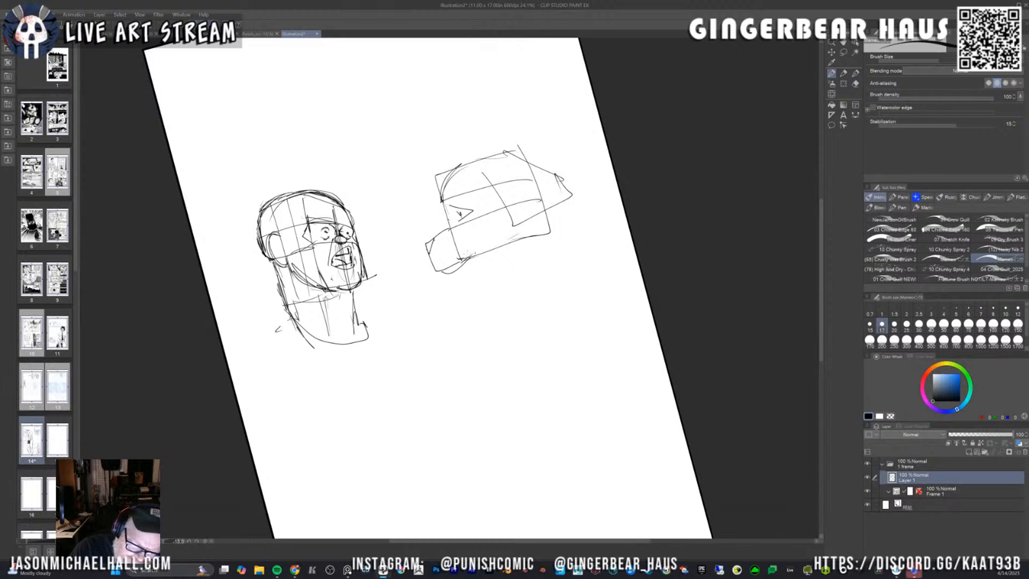
Draw the curved jaw under the second head, then try neck lines below it and undo them.
drag(467, 251, 515, 256)
mouse_move(477, 218)
mouse_down()
mouse_move(494, 255)
mouse_move(516, 256)
mouse_up()
drag(507, 248, 558, 228)
drag(471, 261, 530, 291)
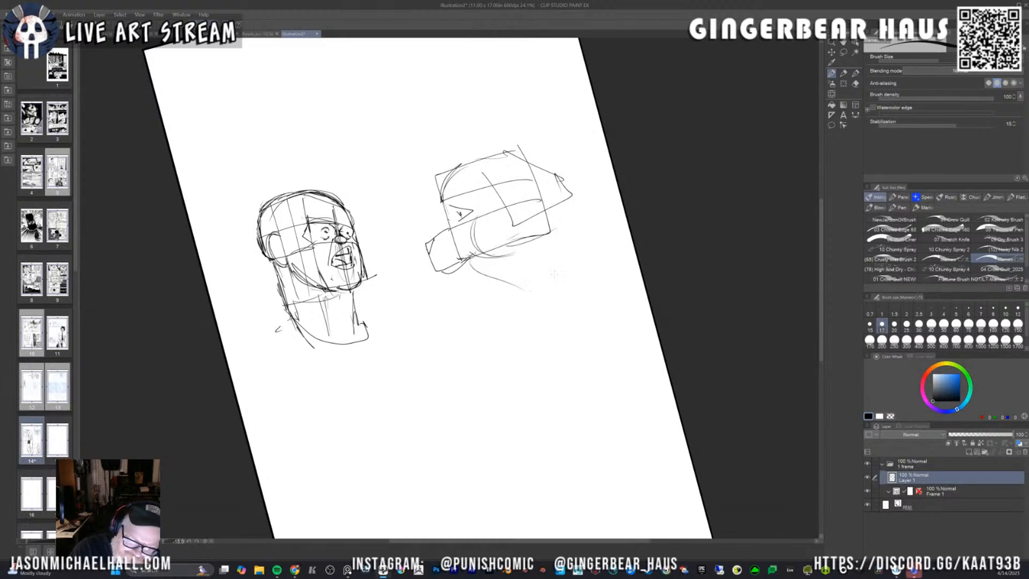
drag(549, 220, 598, 236)
key(ctrl+z)
key(ctrl+z)
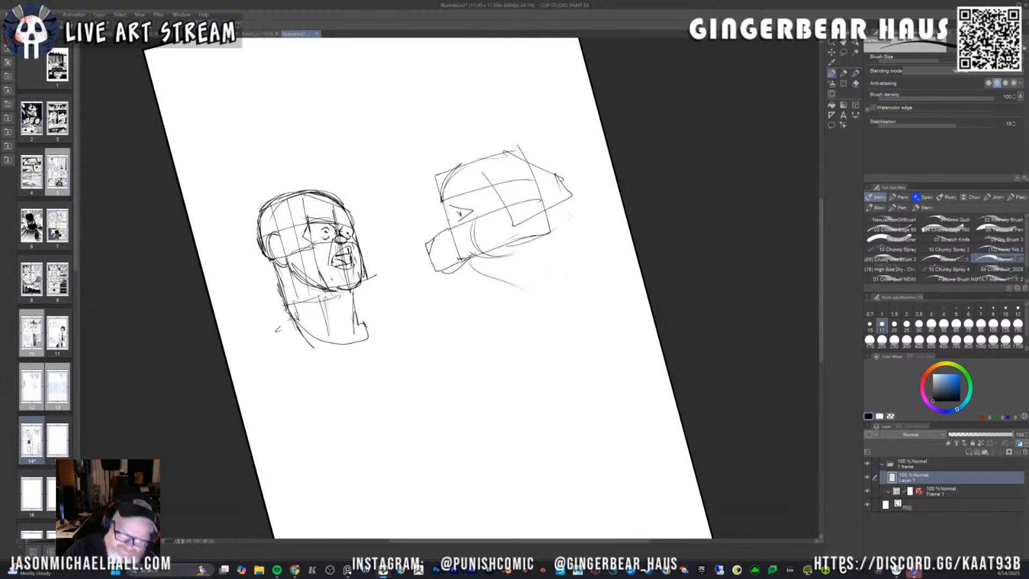
Enlarge the brush and hand-letter RODGON above the second head.
key(bracketright)
key(bracketright)
key(bracketright)
key(bracketright)
key(bracketright)
key(bracketright)
key(bracketright)
key(bracketright)
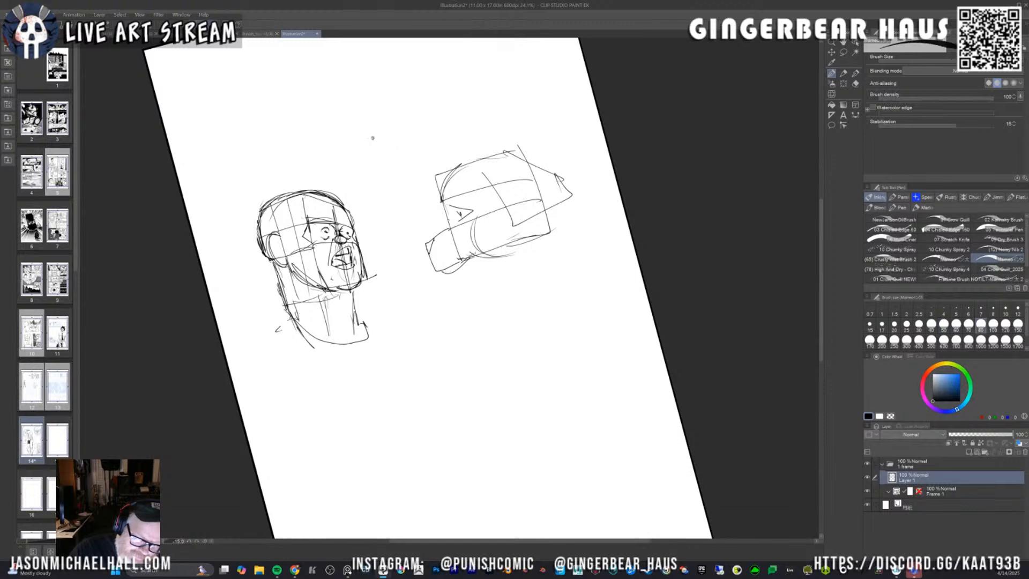
mouse_move(369, 131)
mouse_down()
mouse_move(383, 162)
mouse_move(406, 151)
mouse_move(411, 129)
mouse_move(426, 141)
mouse_up()
mouse_move(449, 106)
mouse_down()
mouse_move(449, 131)
mouse_move(460, 128)
mouse_move(469, 100)
mouse_move(497, 111)
mouse_move(500, 81)
mouse_up()
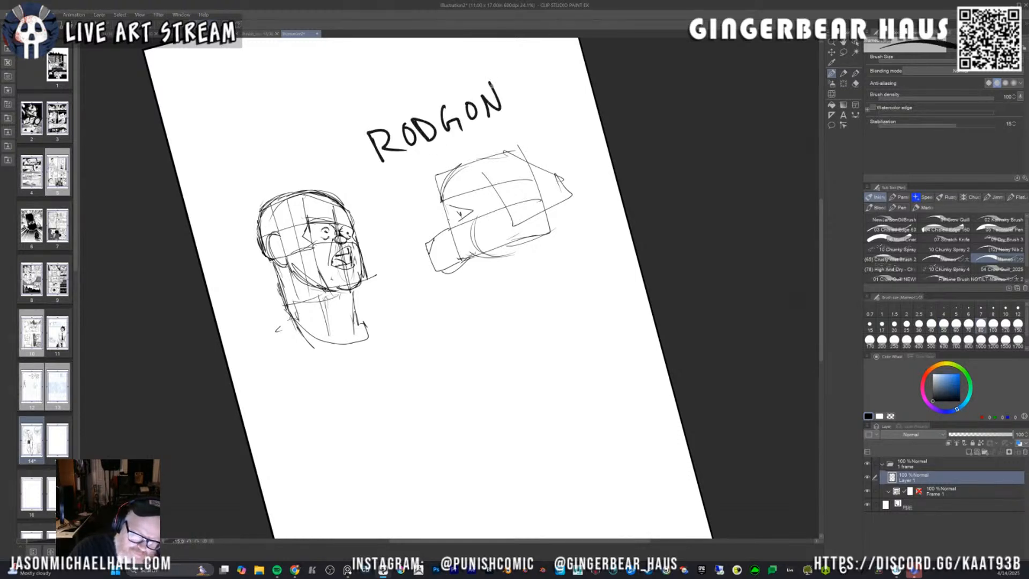
Undo the RODGON lettering and the last jaw strokes of the second head.
key(ctrl+z)
key(ctrl+z)
key(ctrl+z)
key(ctrl+z)
key(ctrl+z)
key(ctrl+z)
key(ctrl+z)
key(ctrl+z)
key(ctrl+z)
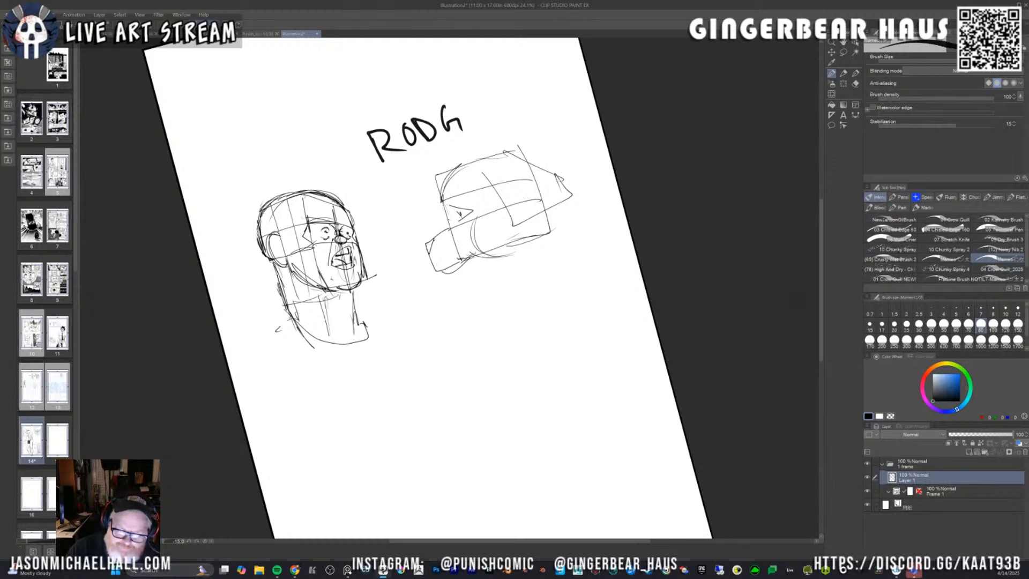
key(ctrl+z)
key(ctrl+z)
key(ctrl+z)
key(ctrl+z)
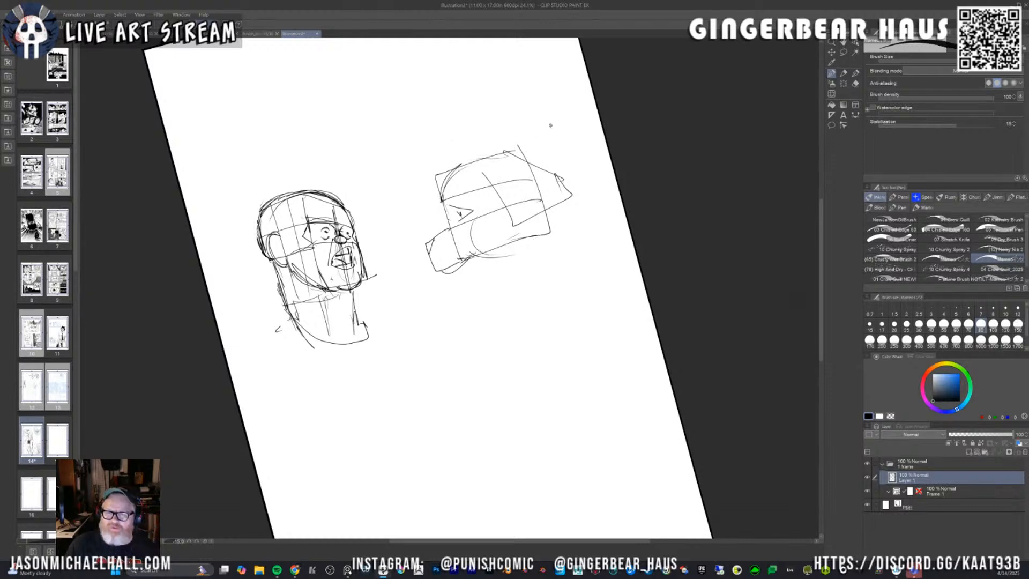
Close the scratch illustration and open page 5 and then page 13 of the comic.
click(317, 33)
click(529, 208)
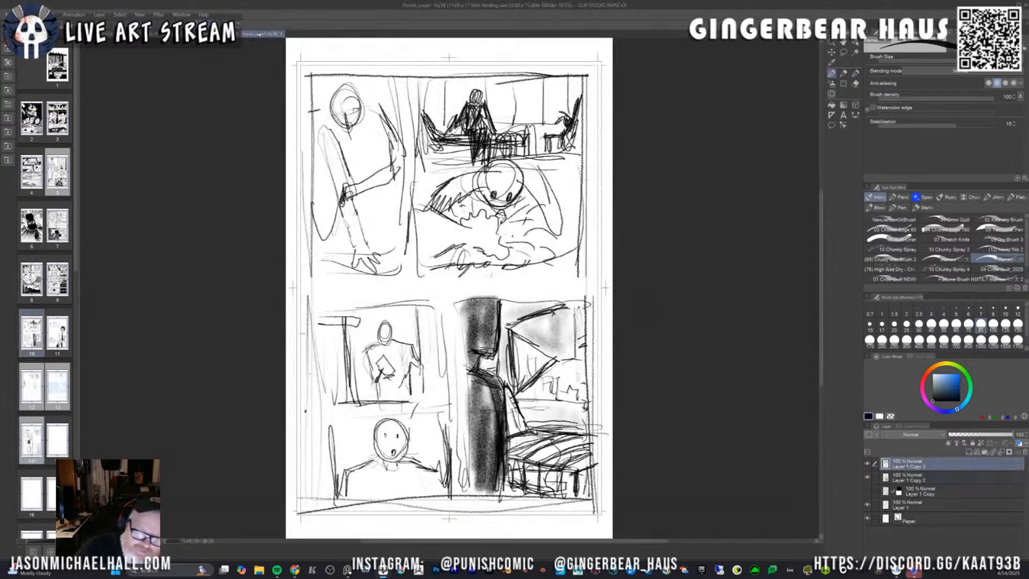
double_click(57, 171)
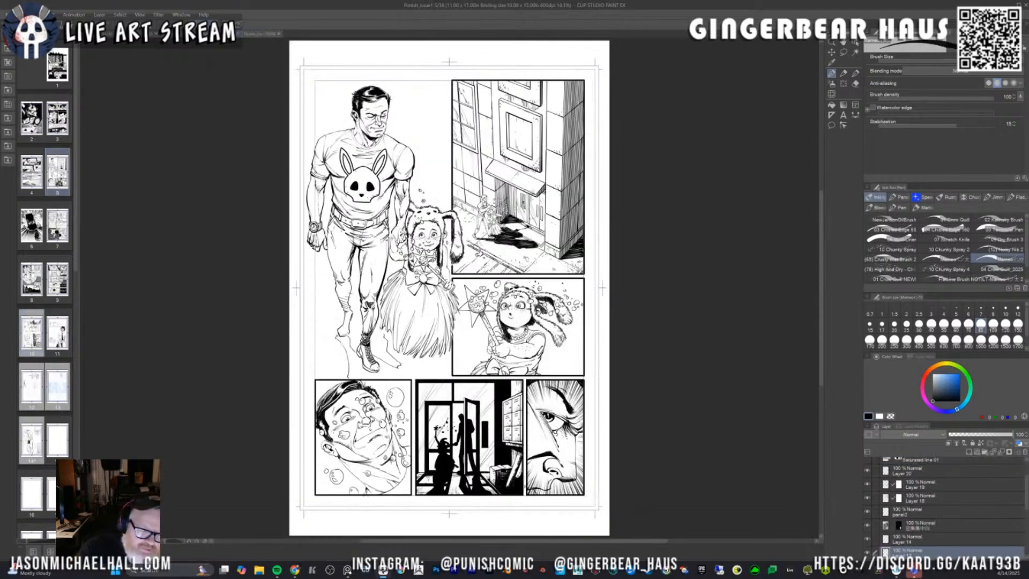
double_click(58, 386)
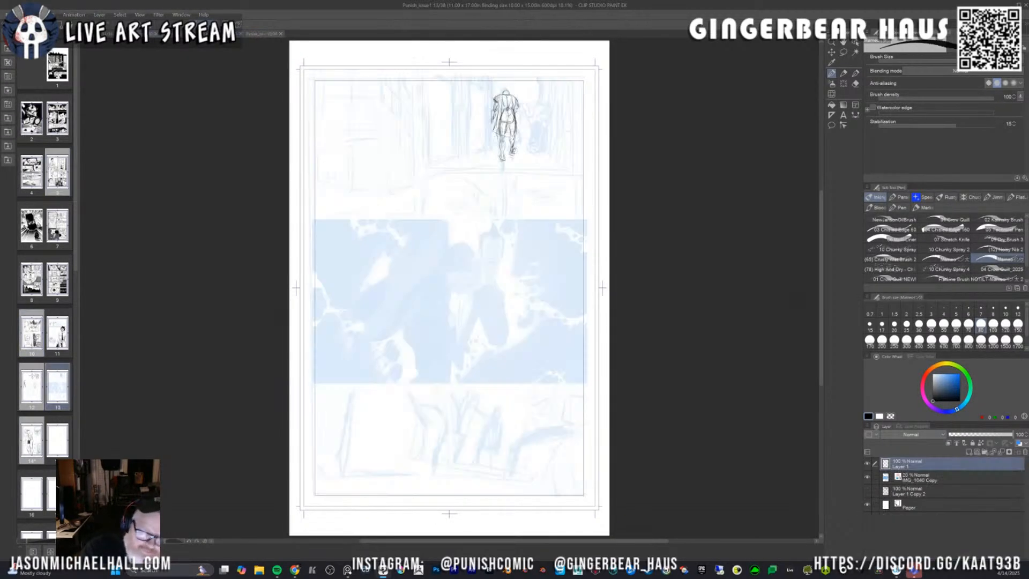
Open page 12 of the comic, then return to page 14 and clear the selection above the hunched figure.
double_click(31, 386)
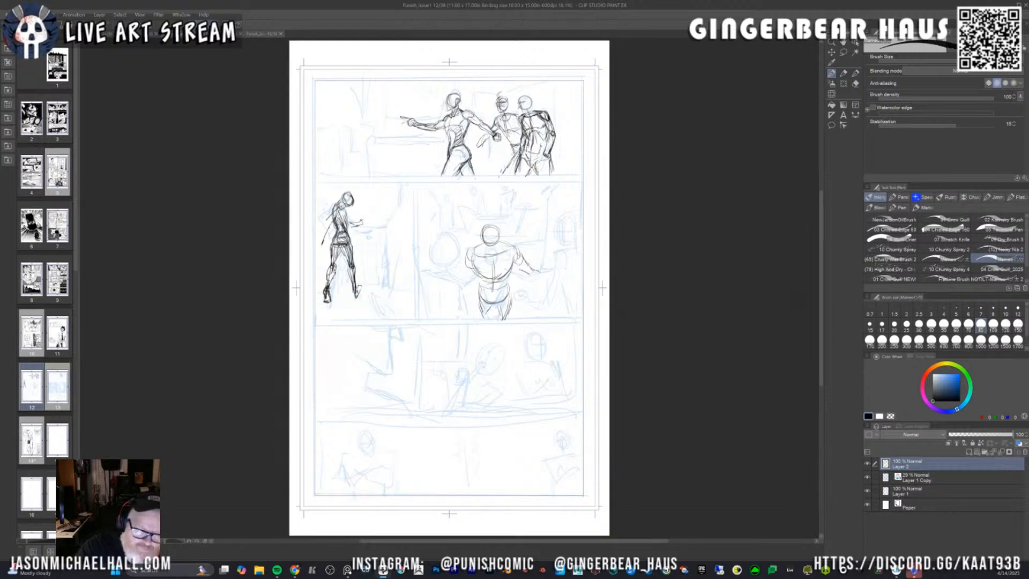
click(102, 33)
key(space)
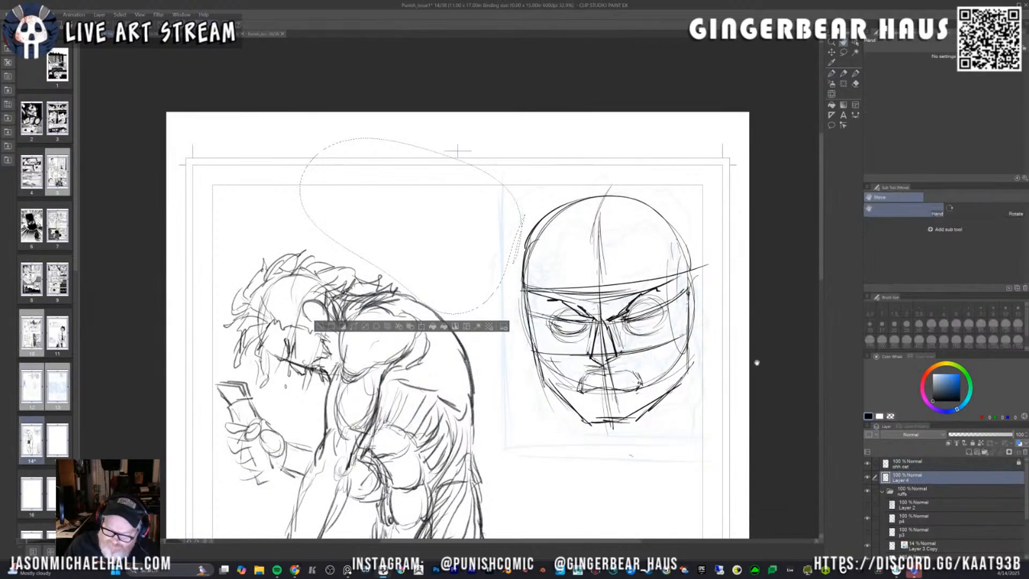
drag(757, 363, 684, 289)
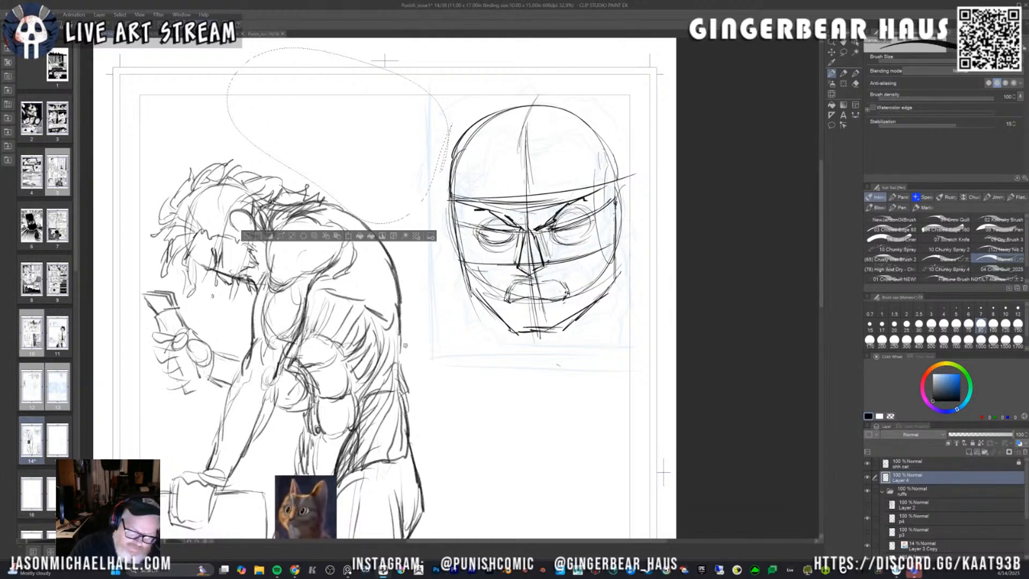
key(ctrl+d)
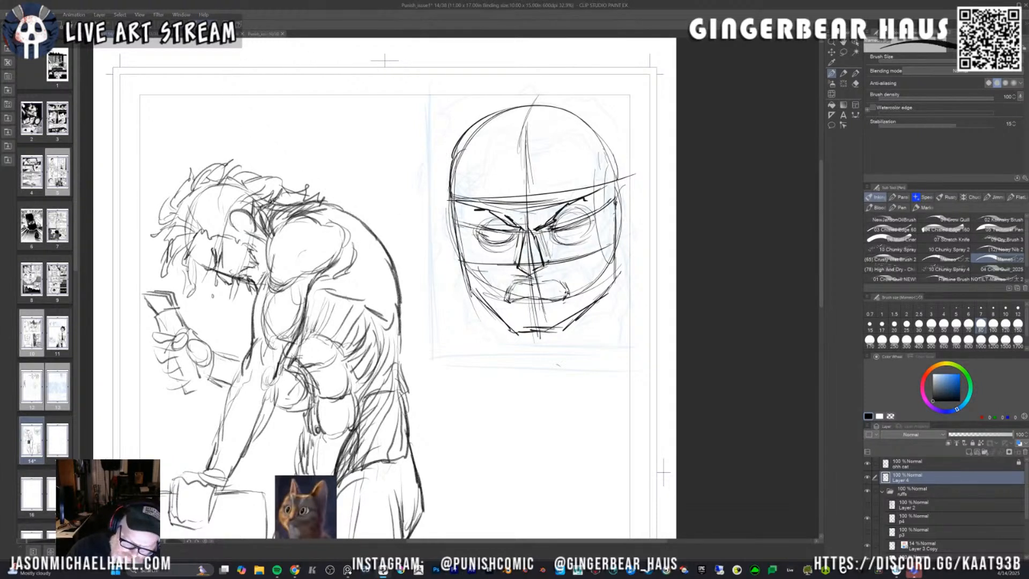
Reduce the brush size and define the eyelids, brow lines and nose of the large front-facing head.
key(bracketleft)
key(bracketleft)
key(bracketleft)
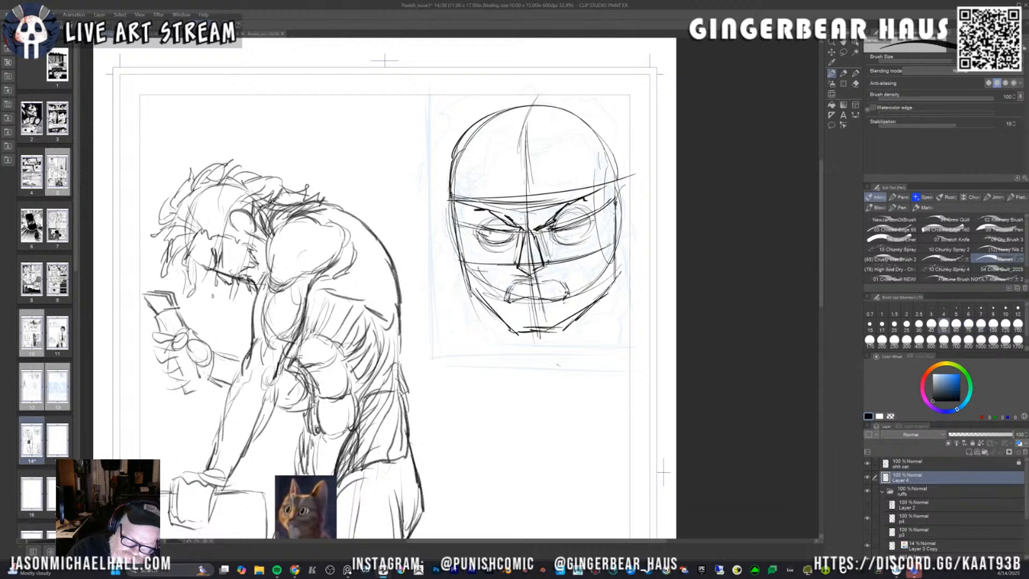
mouse_move(483, 237)
mouse_down()
mouse_move(519, 233)
mouse_move(492, 225)
mouse_up()
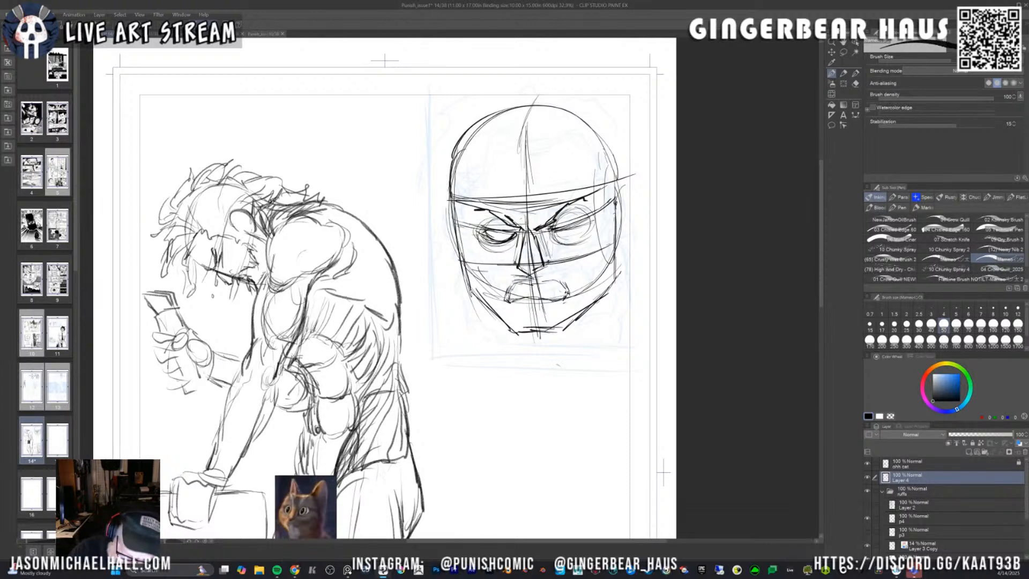
mouse_move(514, 231)
mouse_down()
mouse_move(515, 262)
mouse_move(552, 260)
mouse_move(528, 274)
mouse_move(543, 262)
mouse_move(532, 246)
mouse_move(529, 257)
mouse_up()
mouse_move(523, 250)
mouse_down()
mouse_move(535, 258)
mouse_move(543, 226)
mouse_up()
drag(535, 230, 590, 219)
mouse_move(479, 225)
mouse_down()
mouse_move(507, 232)
mouse_move(600, 219)
mouse_move(563, 239)
mouse_move(587, 239)
mouse_move(591, 223)
mouse_up()
drag(568, 228, 585, 240)
drag(584, 238, 590, 224)
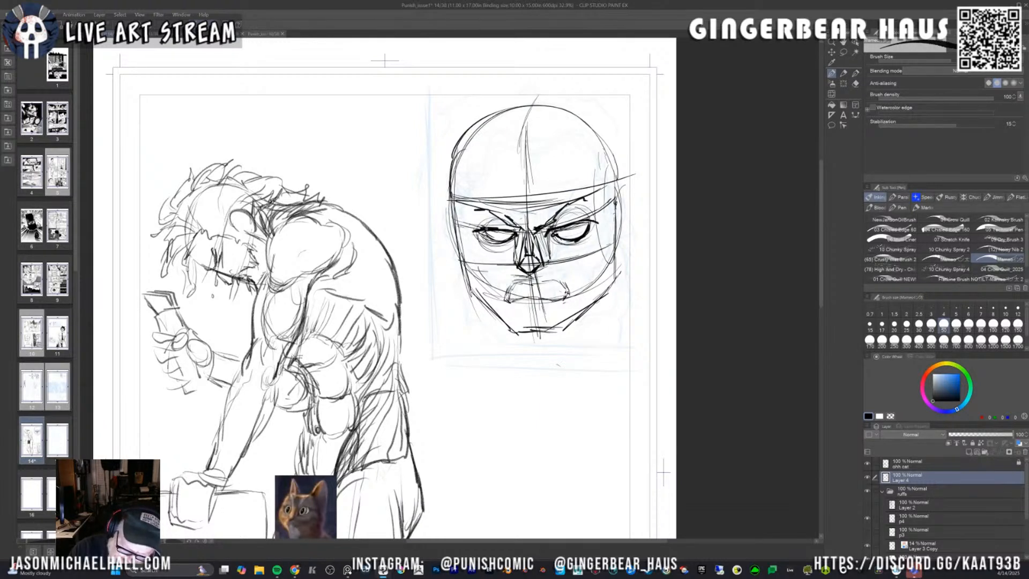
Try drawing irises and lid shading in both eyes of the head, then undo them.
drag(486, 238, 498, 244)
mouse_move(559, 229)
mouse_down()
mouse_move(594, 223)
mouse_move(581, 225)
mouse_up()
mouse_move(574, 228)
mouse_down()
mouse_move(600, 220)
mouse_move(578, 237)
mouse_up()
drag(561, 238, 579, 230)
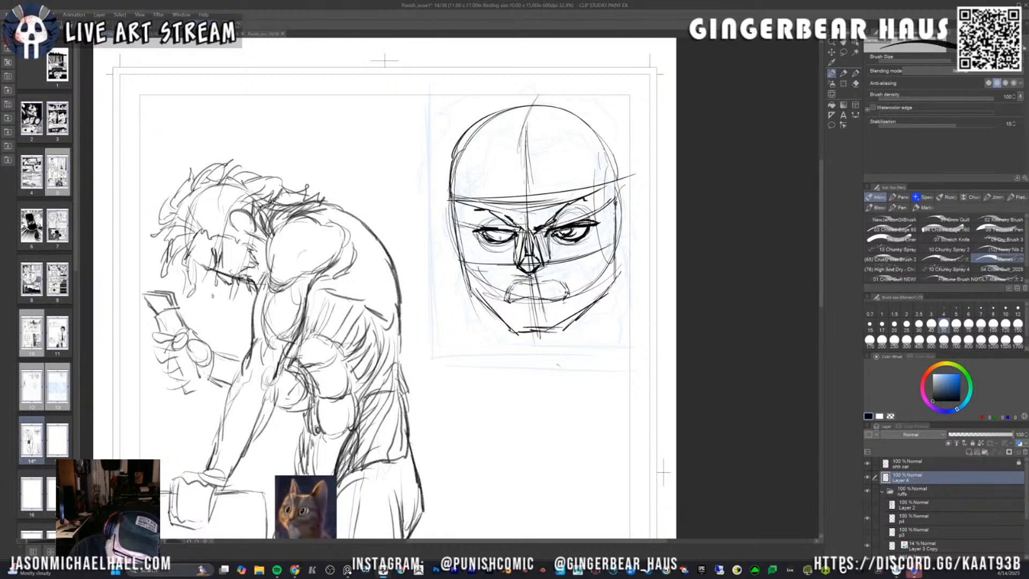
drag(487, 231, 510, 239)
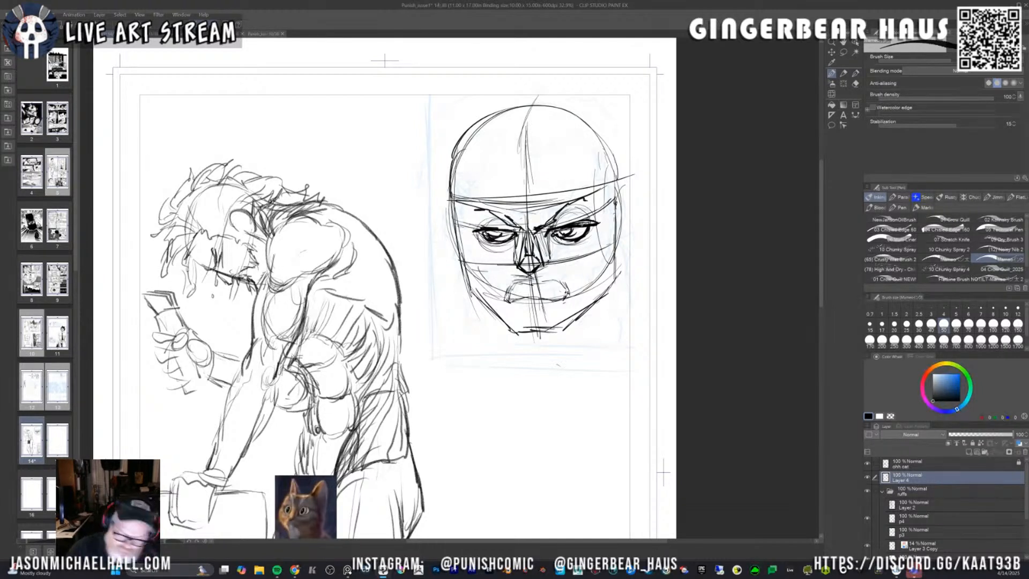
key(ctrl+z)
key(ctrl+z)
key(ctrl+z)
key(ctrl+z)
key(ctrl+z)
key(ctrl+z)
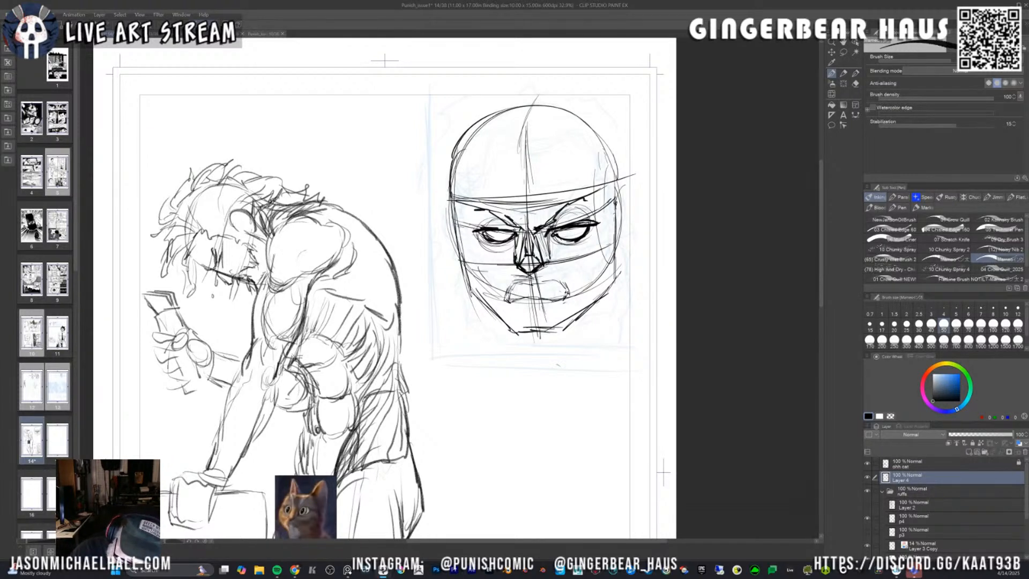
Draw half-hidden irises beneath the upper lids of both eyes.
drag(488, 231, 503, 235)
key(ctrl+z)
key(ctrl+z)
key(ctrl+z)
drag(490, 231, 502, 234)
drag(496, 231, 574, 232)
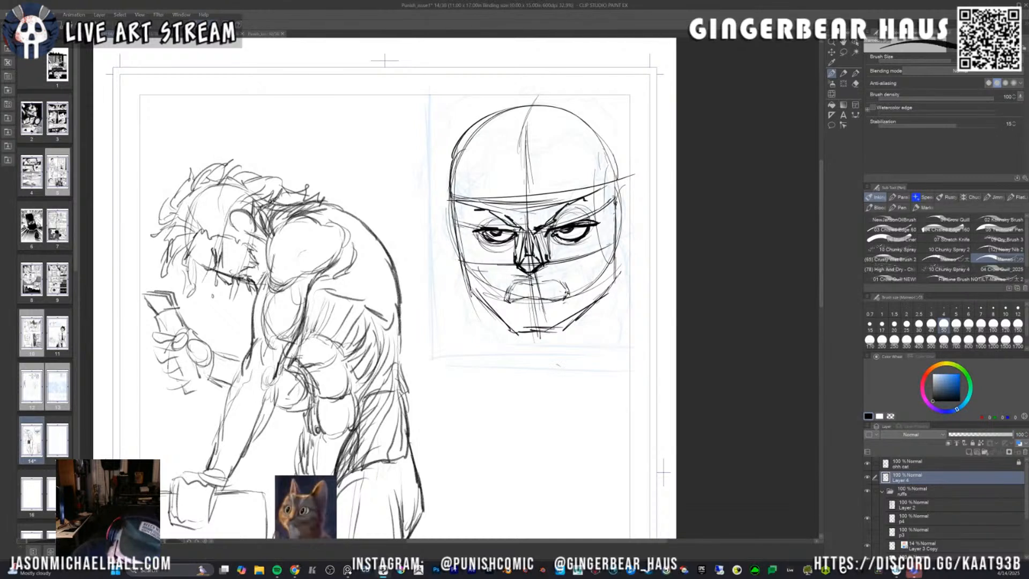
Draw the vertical side-plane lines and the ear on the right side of the head.
drag(613, 204, 613, 242)
drag(608, 213, 609, 224)
drag(604, 144, 611, 295)
mouse_move(610, 198)
mouse_down()
mouse_move(610, 235)
mouse_move(607, 213)
mouse_up()
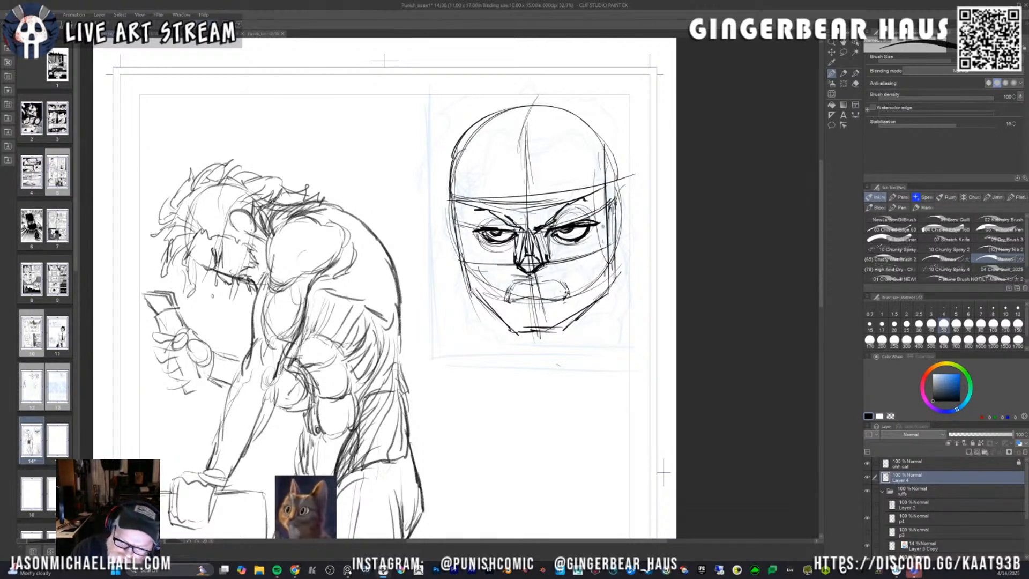
drag(595, 128, 596, 239)
drag(597, 193, 597, 239)
drag(601, 234, 603, 286)
drag(593, 167, 602, 280)
mouse_move(595, 207)
mouse_down()
mouse_move(596, 223)
mouse_move(621, 244)
mouse_up()
drag(621, 196, 627, 240)
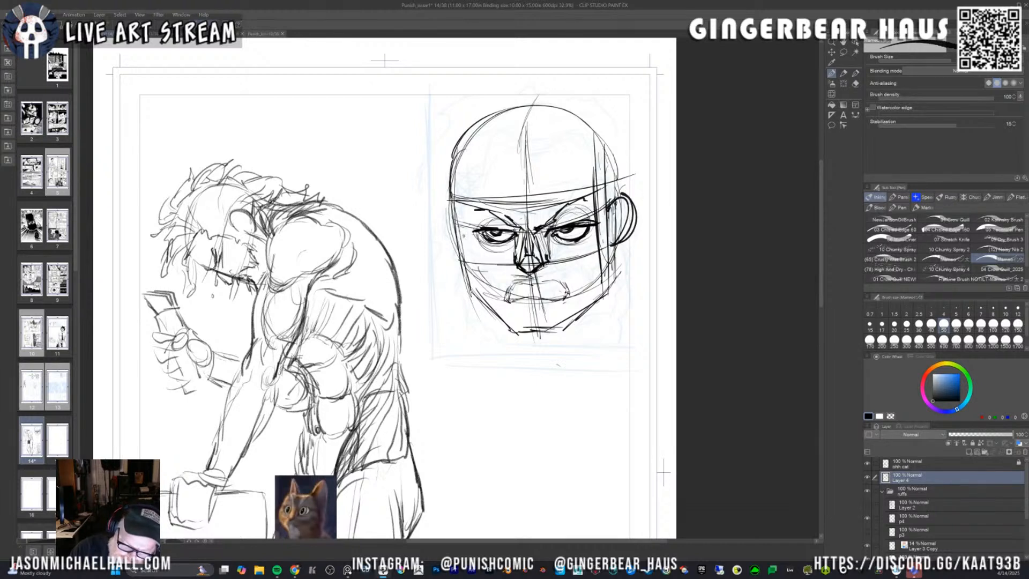
Darken the left side contour of the head from temple to jaw and draw the left ear.
drag(454, 167, 477, 290)
drag(459, 215, 462, 242)
drag(453, 176, 474, 298)
mouse_move(457, 212)
mouse_down()
mouse_move(444, 237)
mouse_move(462, 253)
mouse_move(443, 251)
mouse_up()
drag(439, 220, 462, 260)
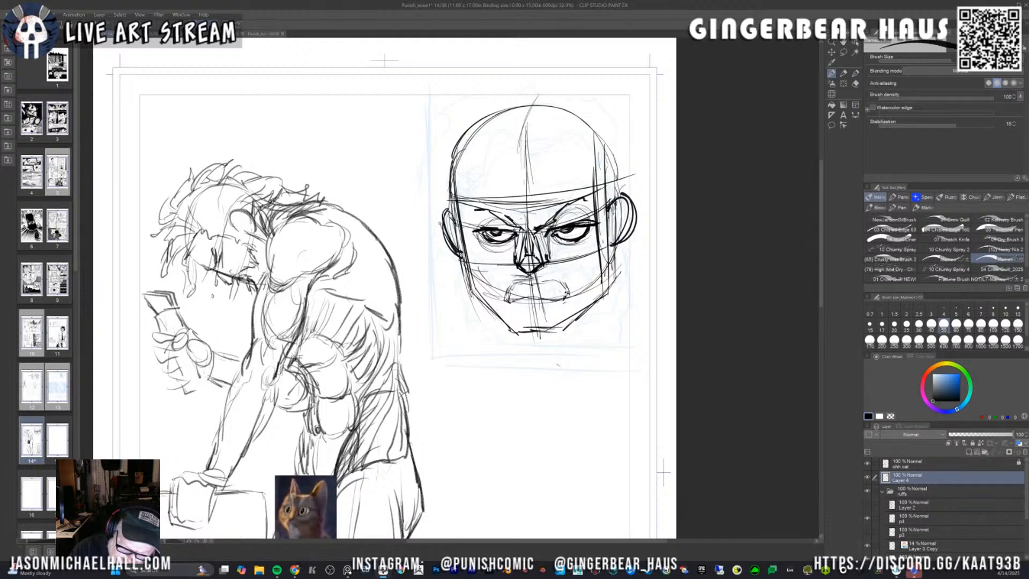
drag(449, 212, 470, 295)
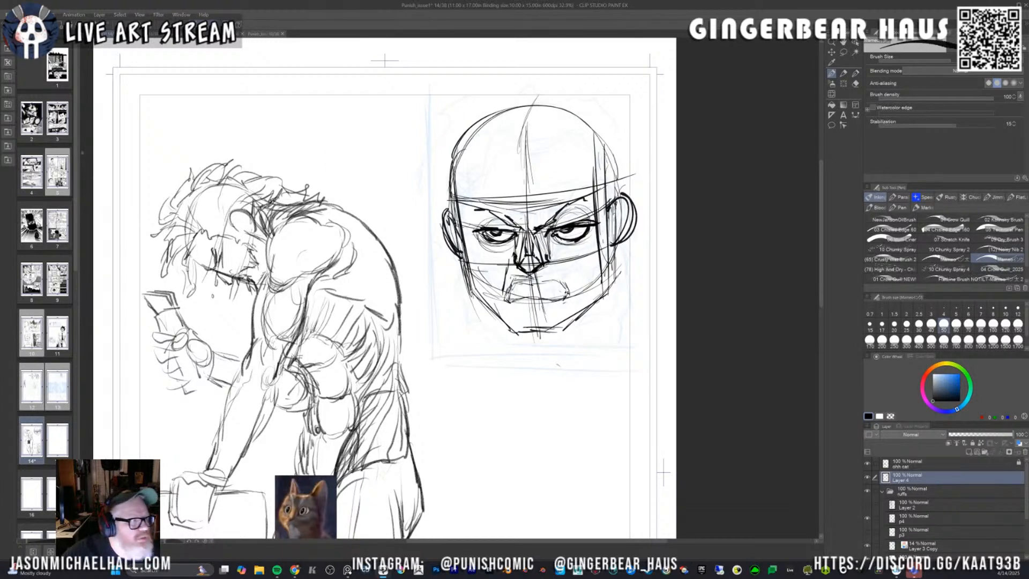
Strengthen the jaw and chin outline and add the crease running from the nose past the mouth.
key(alt+Tab)
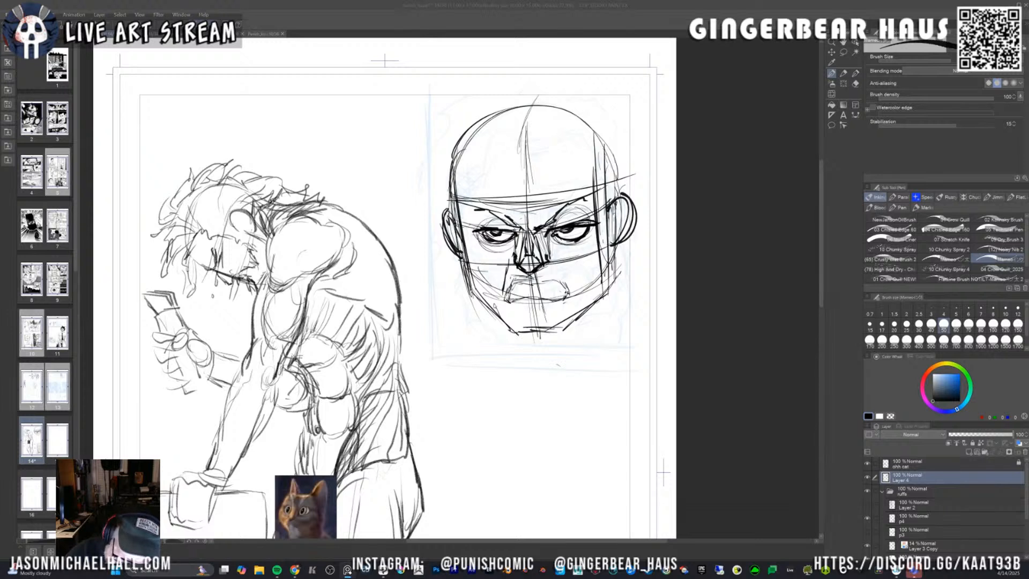
key(alt+Tab)
mouse_move(493, 310)
mouse_down()
mouse_move(489, 295)
mouse_move(523, 335)
mouse_move(546, 334)
mouse_move(575, 326)
mouse_move(589, 289)
mouse_up()
drag(541, 246, 579, 282)
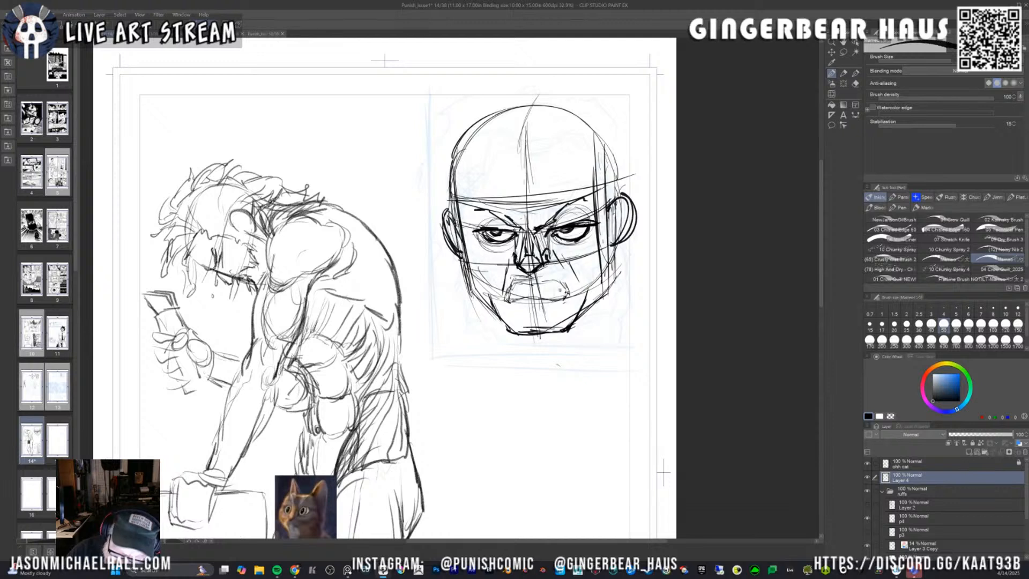
Try a curved stroke across the forehead and a vertical one above the crown, then undo both.
drag(517, 152, 442, 99)
drag(527, 110, 526, 64)
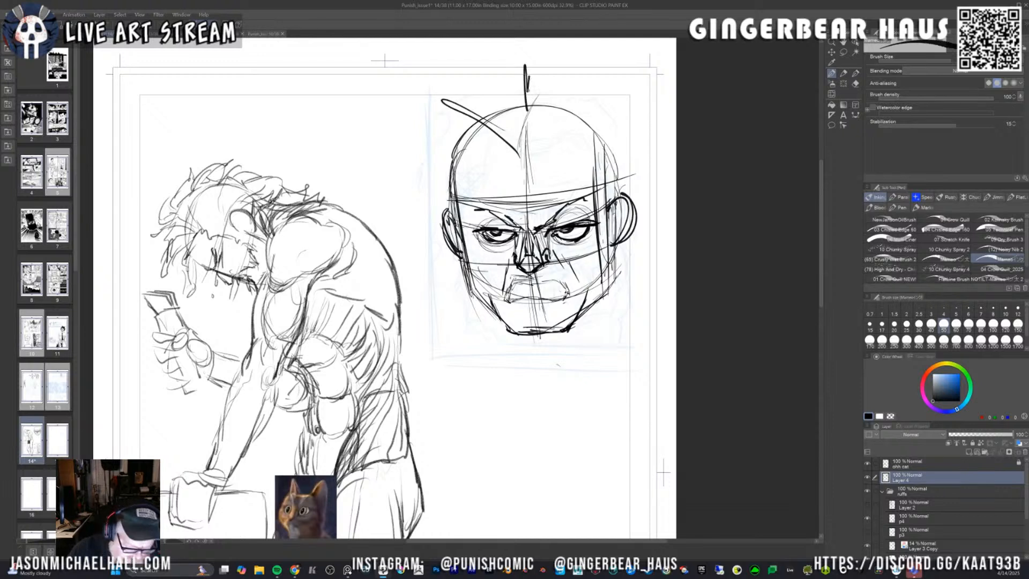
key(ctrl+z)
key(ctrl+z)
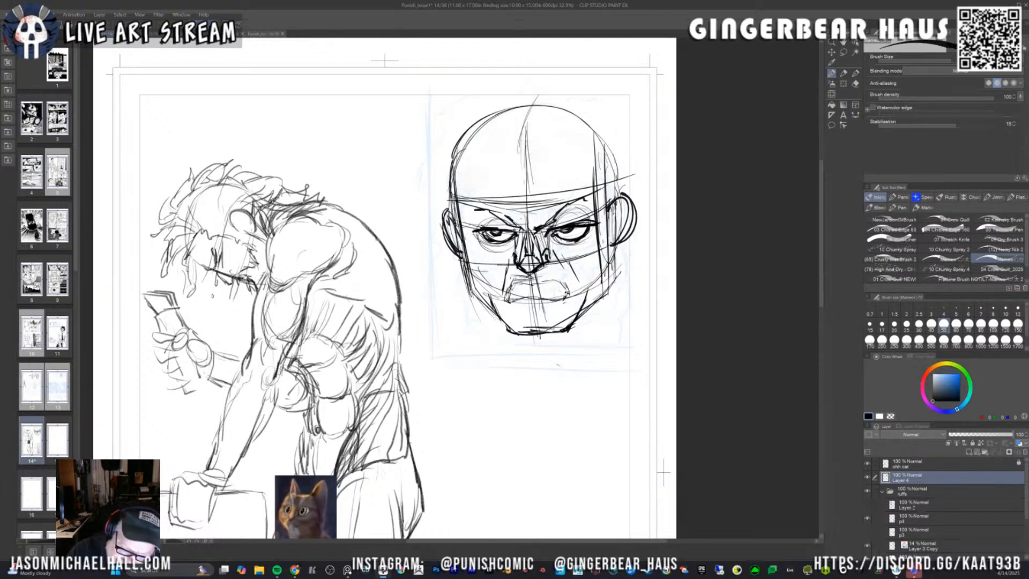
Add small contour strokes beside both ears and a crease at the inner brow.
drag(460, 240, 470, 265)
drag(612, 228, 615, 245)
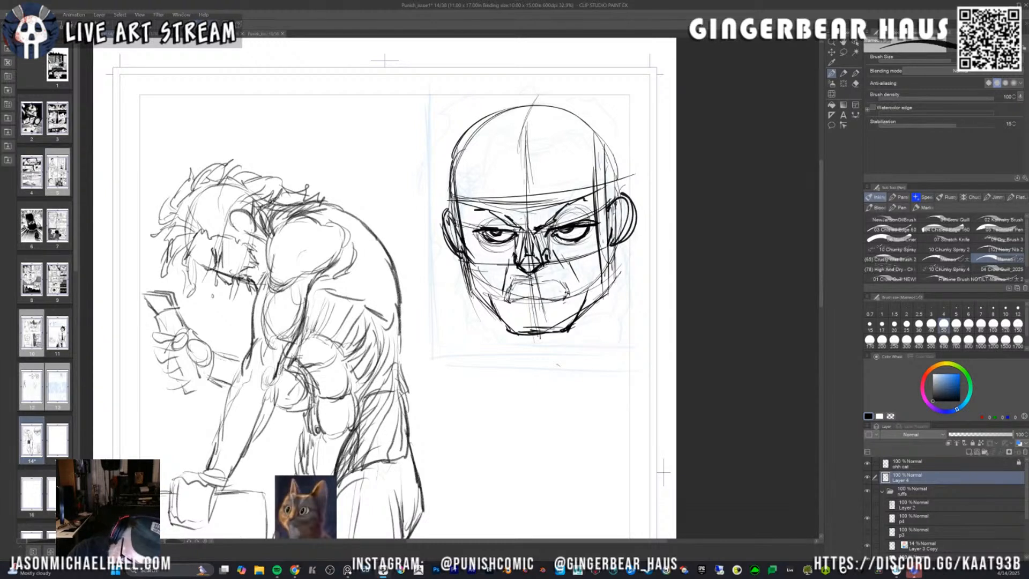
drag(550, 219, 535, 224)
Draw a moustache, ragged whisker strokes beside the left jaw and short loose marks below the chin.
drag(459, 255, 468, 323)
mouse_move(515, 263)
mouse_down()
mouse_move(503, 282)
mouse_move(562, 277)
mouse_move(559, 262)
mouse_move(572, 276)
mouse_move(571, 288)
mouse_move(496, 284)
mouse_move(517, 284)
mouse_up()
drag(520, 277, 507, 285)
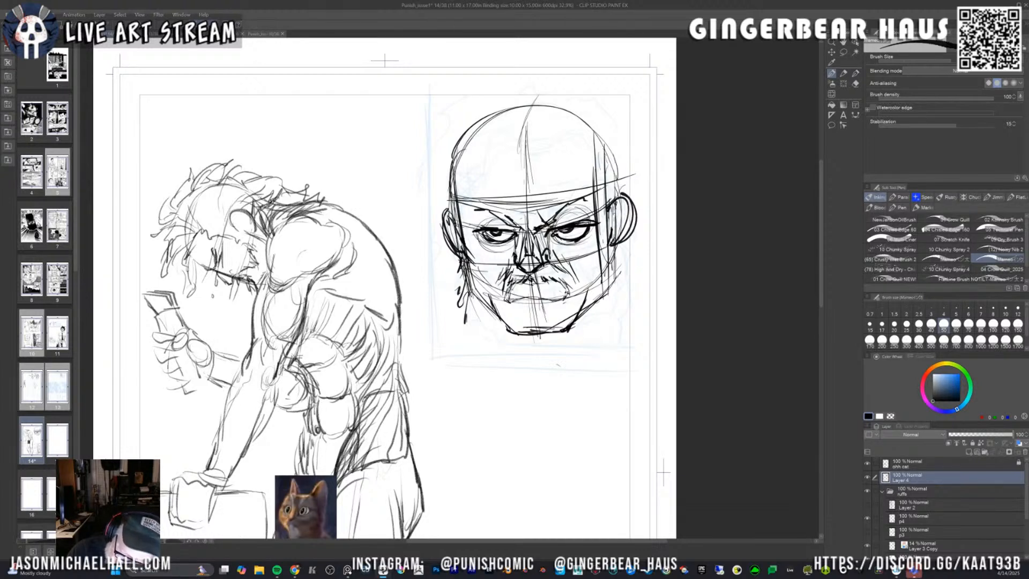
drag(462, 262, 454, 314)
mouse_move(484, 353)
mouse_down()
mouse_move(484, 339)
mouse_move(523, 364)
mouse_up()
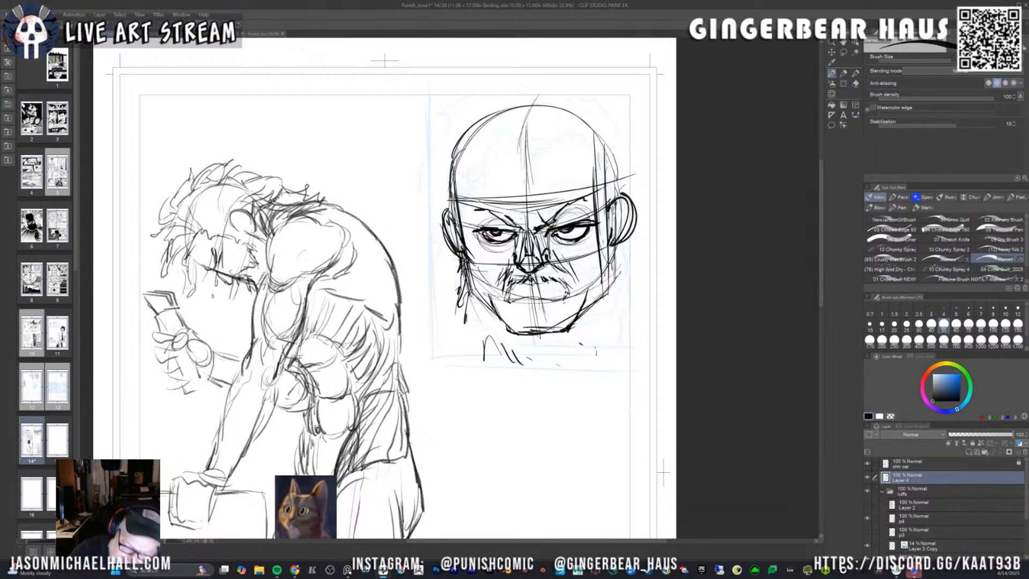
Erase the irises and lower lids of both eyes, leaving the upper lid lines.
key(e)
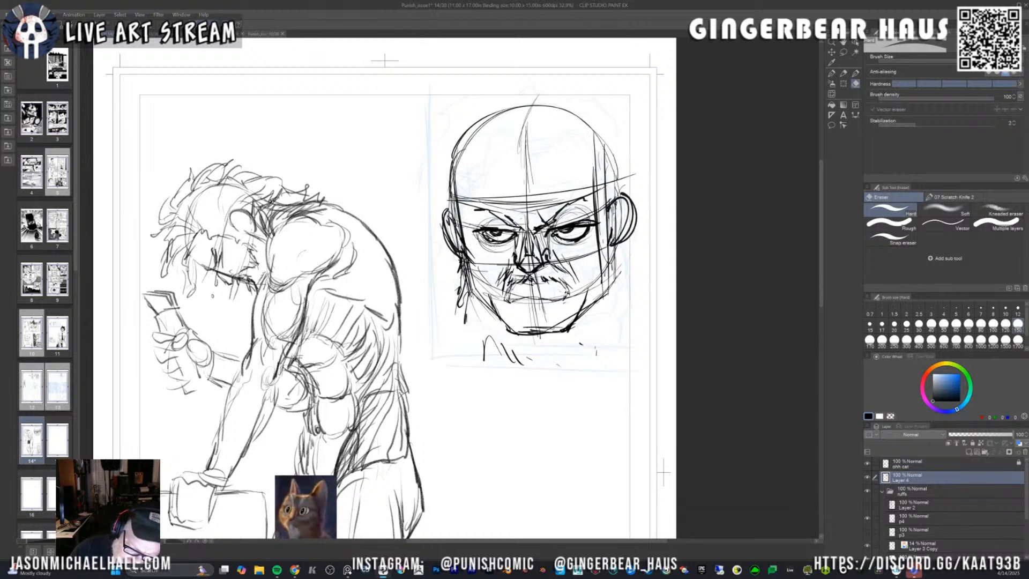
mouse_move(483, 242)
mouse_down()
mouse_move(584, 236)
mouse_move(488, 243)
mouse_move(512, 242)
mouse_up()
drag(581, 237, 576, 242)
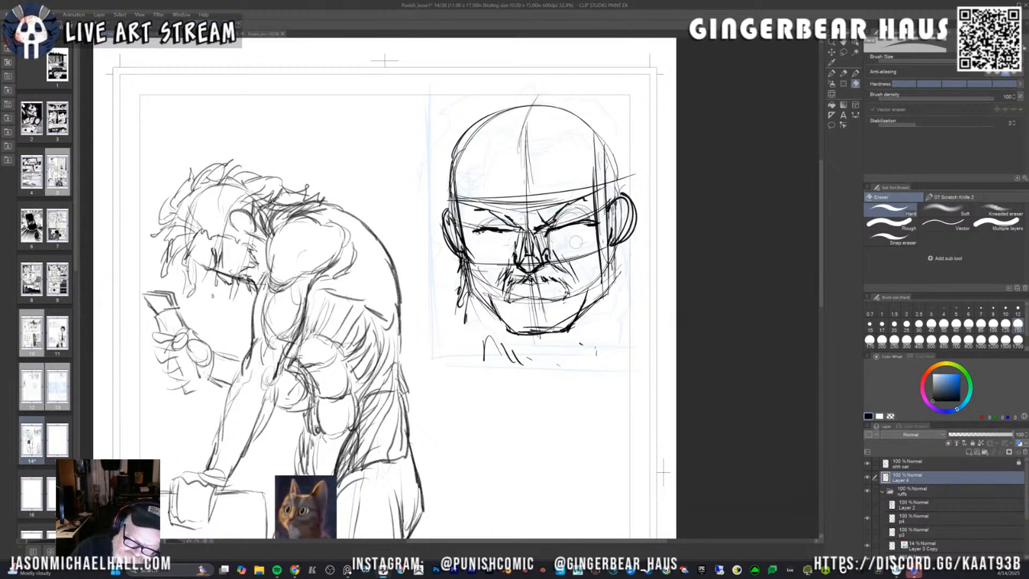
Rotate the canvas and redraw both eyes as narrowed, squinting shapes beneath heavier brows.
key(minus)
key(minus)
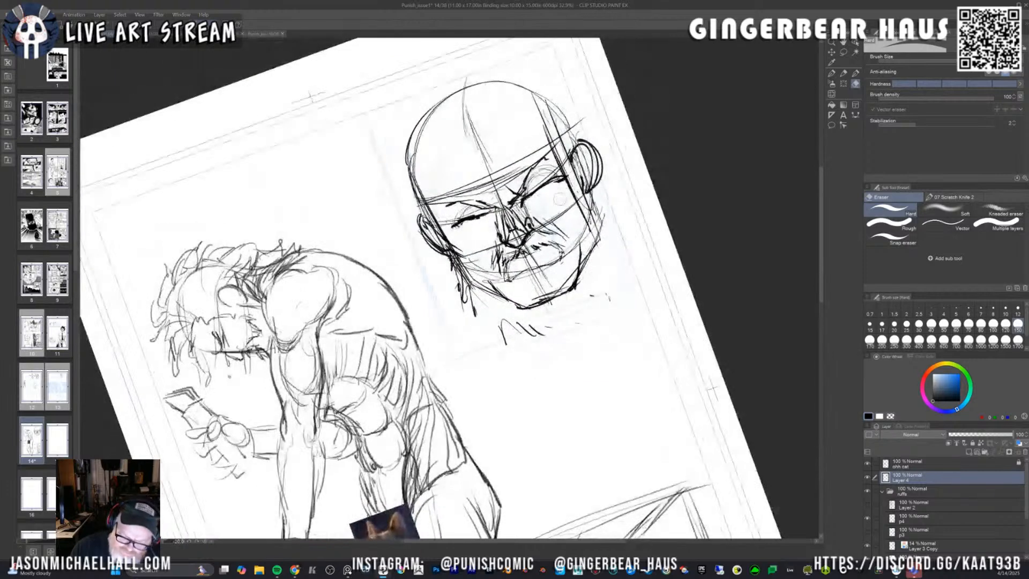
key(p)
drag(530, 199, 535, 196)
mouse_move(464, 227)
mouse_down()
mouse_move(488, 216)
mouse_move(467, 237)
mouse_move(538, 201)
mouse_move(538, 162)
mouse_up()
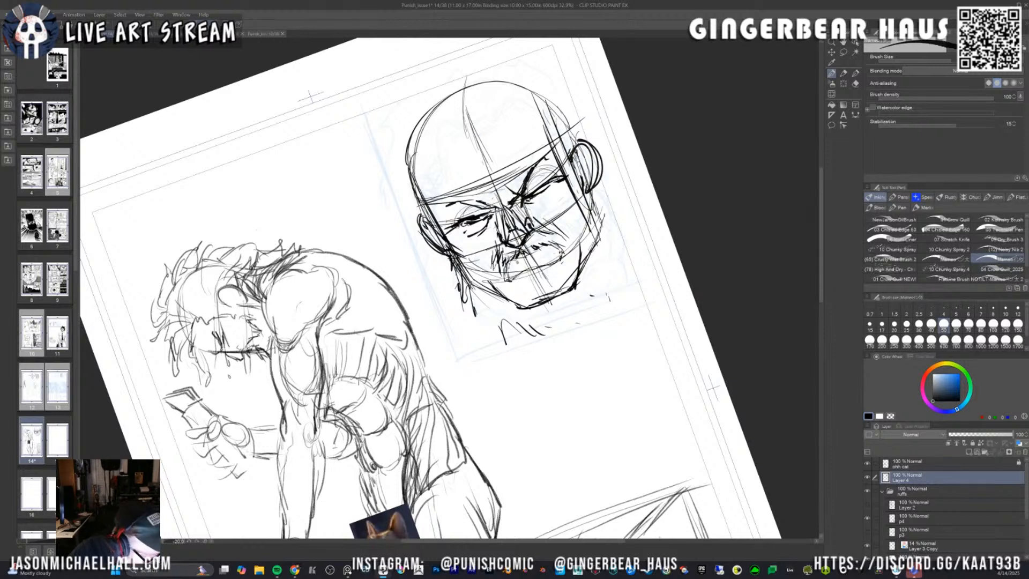
Draw the grimacing mouth under the moustache, then add tear marks below the eyes and furrows between the brows.
mouse_move(510, 266)
mouse_down()
mouse_move(520, 263)
mouse_move(516, 279)
mouse_move(563, 244)
mouse_move(503, 285)
mouse_up()
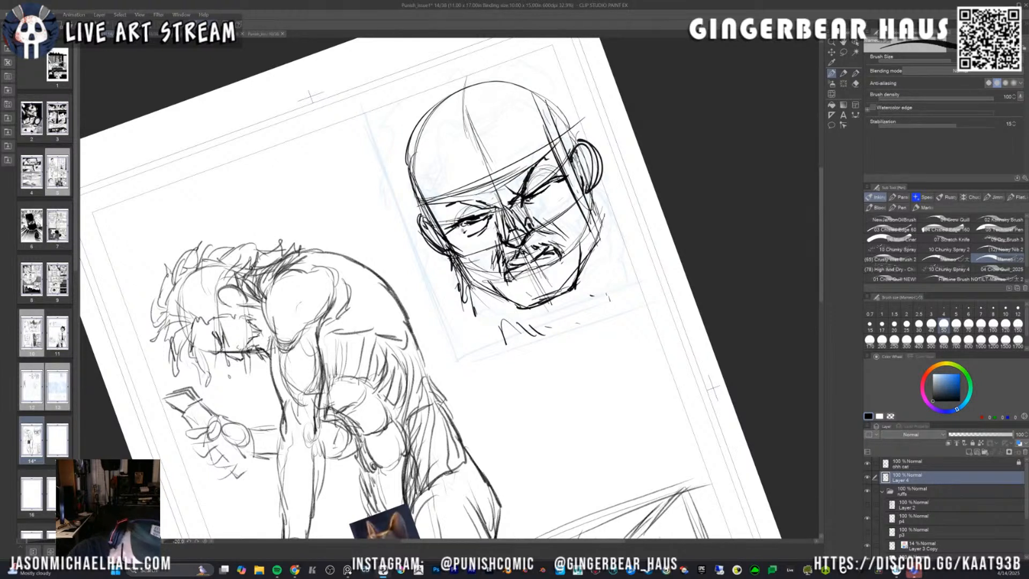
drag(458, 227, 462, 236)
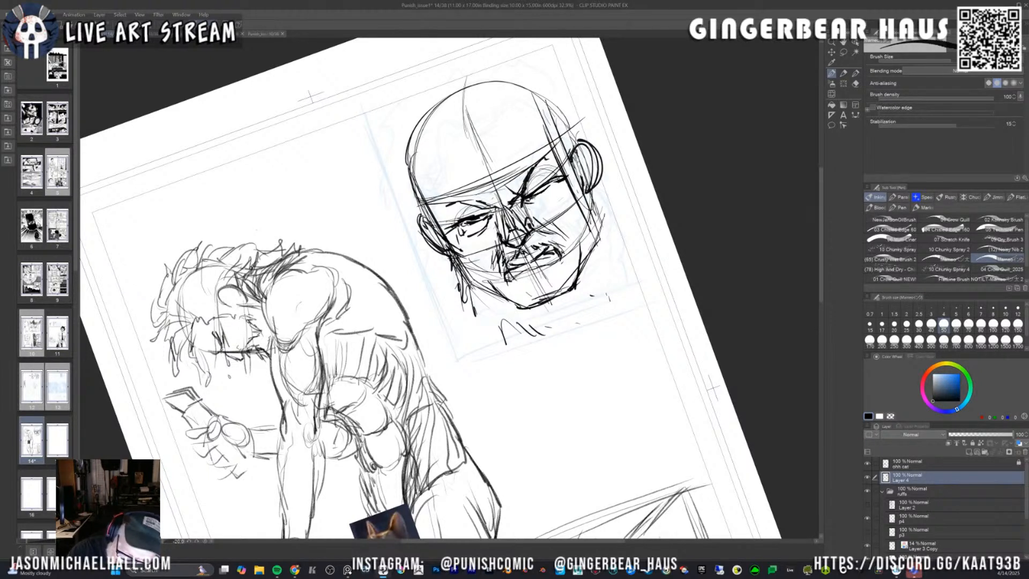
mouse_move(528, 199)
mouse_down()
mouse_move(550, 203)
mouse_move(554, 187)
mouse_move(483, 237)
mouse_move(479, 257)
mouse_move(547, 209)
mouse_move(505, 201)
mouse_move(494, 212)
mouse_up()
drag(497, 194, 495, 205)
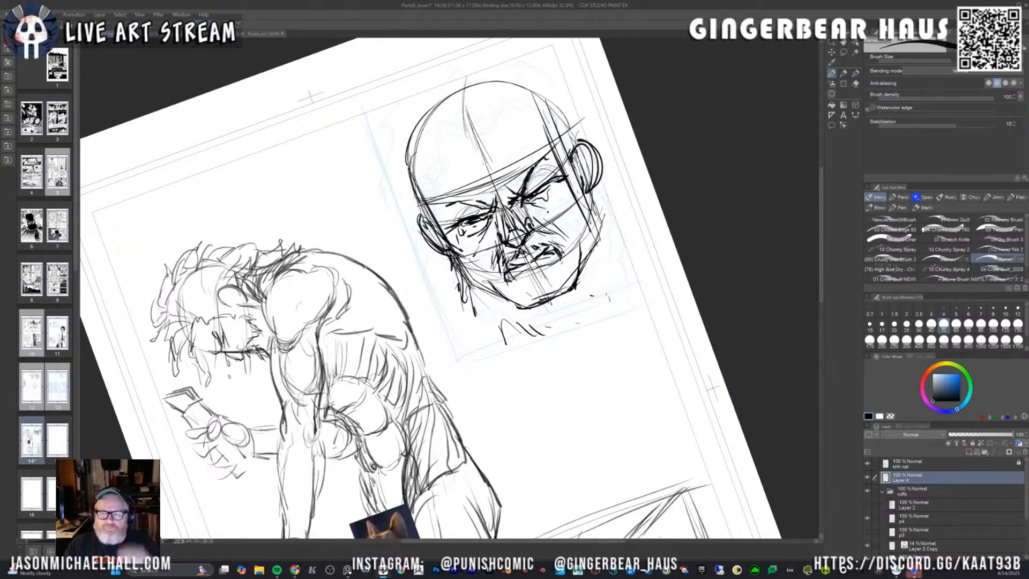
drag(511, 183, 518, 190)
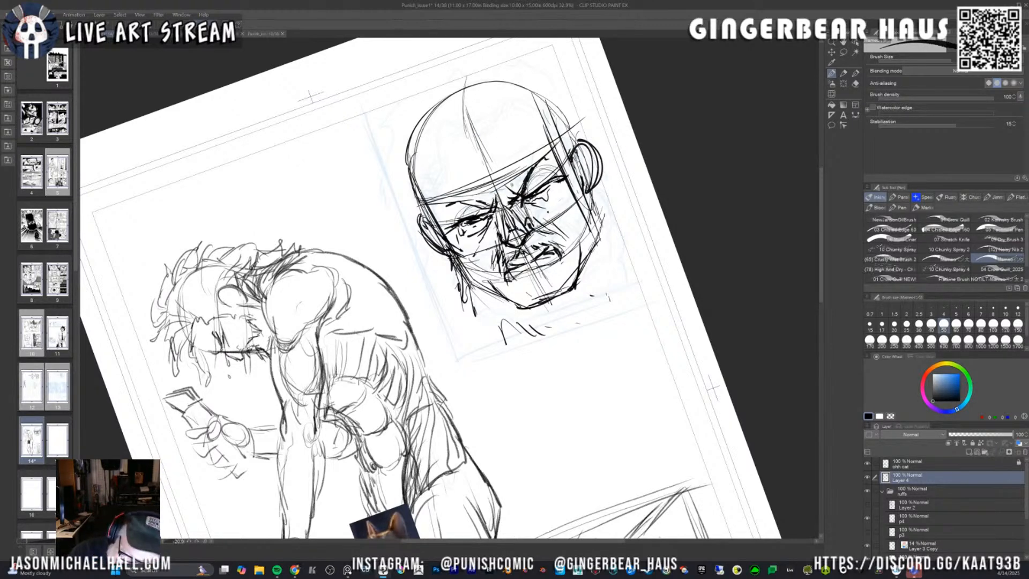
Darken the curved outline of the rounded form beside the doorway figure in the lower panel.
key(space)
drag(470, 388, 361, 122)
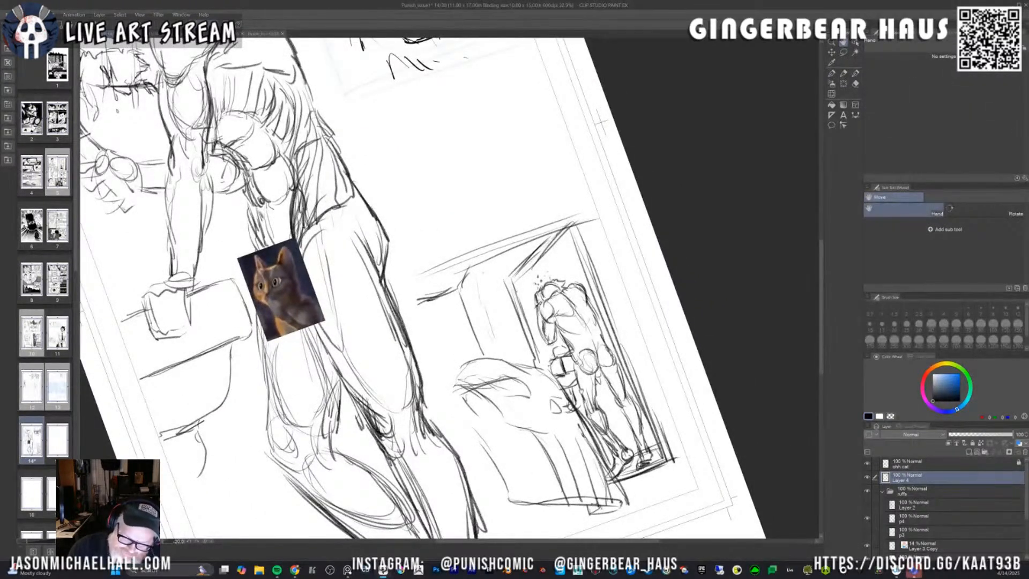
mouse_move(525, 367)
mouse_down()
mouse_move(592, 446)
mouse_move(507, 369)
mouse_move(452, 377)
mouse_up()
Turn the canvas back towards upright and add another whisker stroke beside the head's left jaw.
mouse_move(461, 167)
mouse_down()
mouse_move(482, 169)
mouse_move(575, 233)
mouse_up()
key(asciicircum)
key(asciicircum)
key(asciicircum)
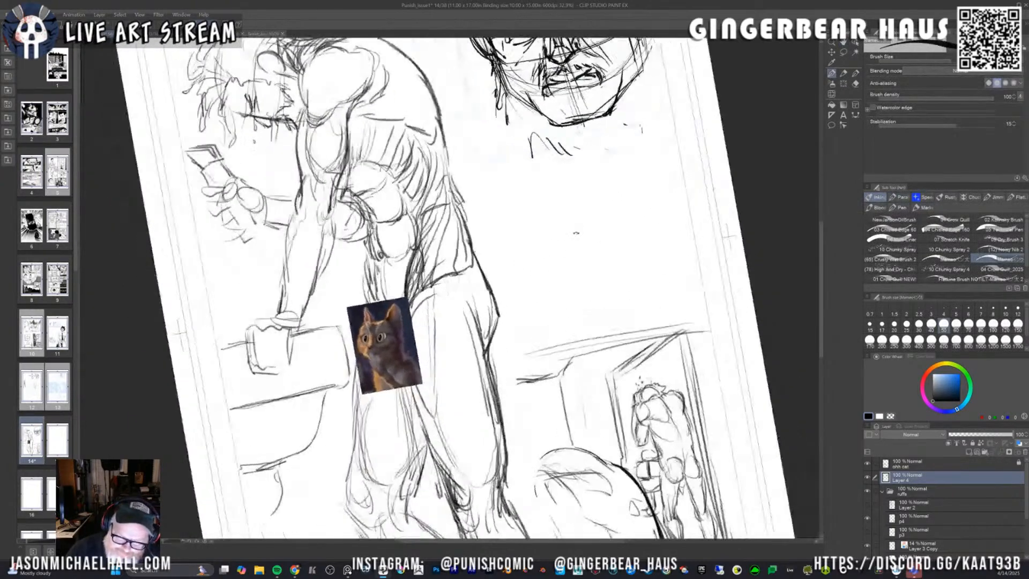
drag(582, 221, 538, 354)
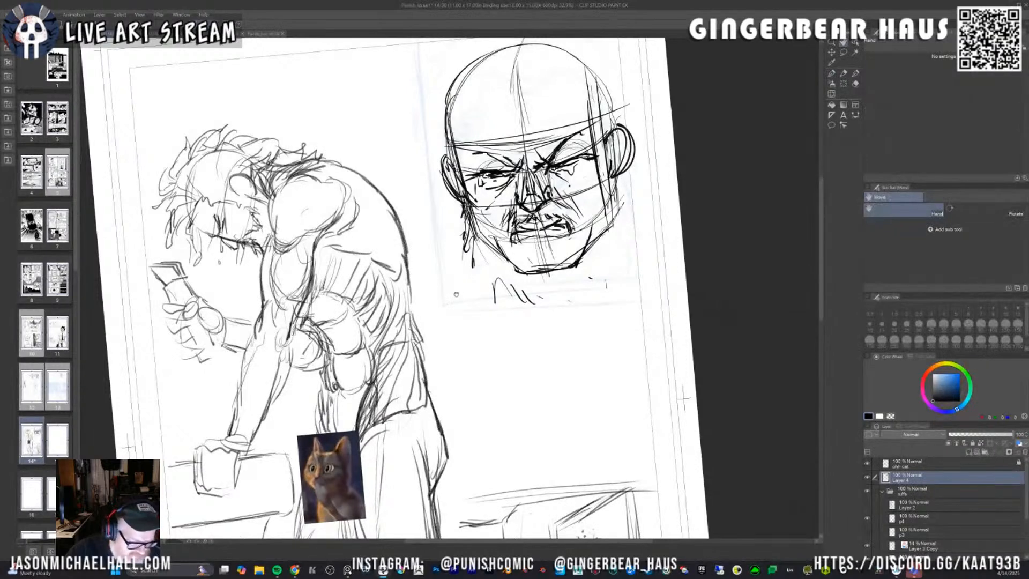
drag(472, 325, 478, 348)
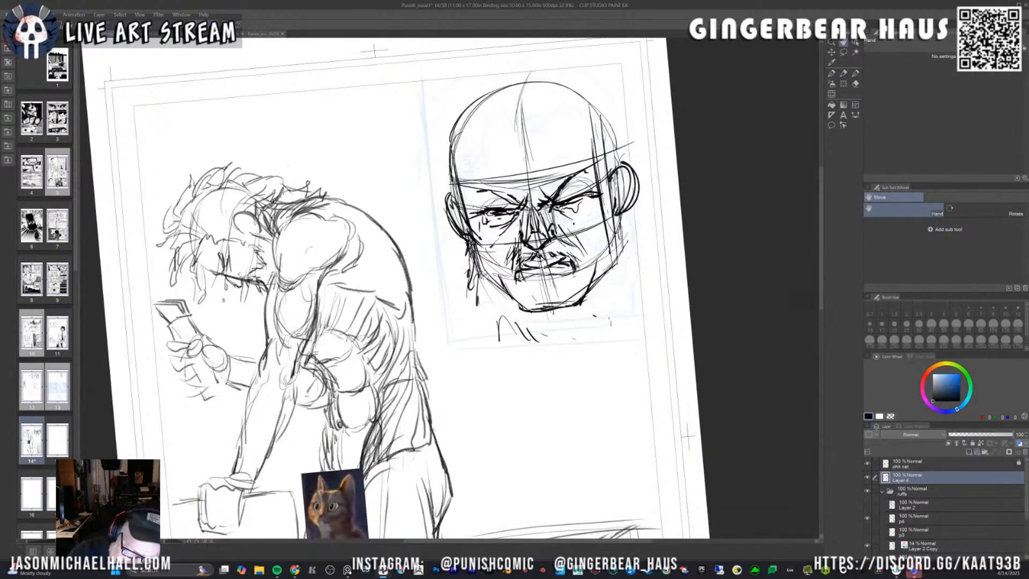
drag(481, 295, 483, 311)
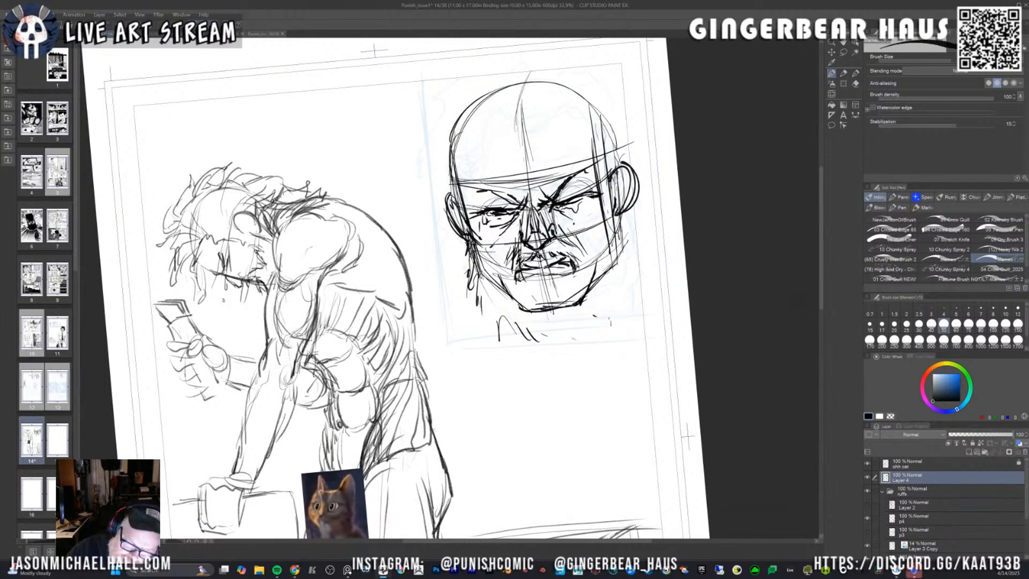
Add sideburn strokes below the large head's right-hand ear and a short hair stroke at the temple above it.
mouse_move(626, 224)
mouse_down()
mouse_move(621, 255)
mouse_move(622, 238)
mouse_up()
drag(629, 219, 621, 246)
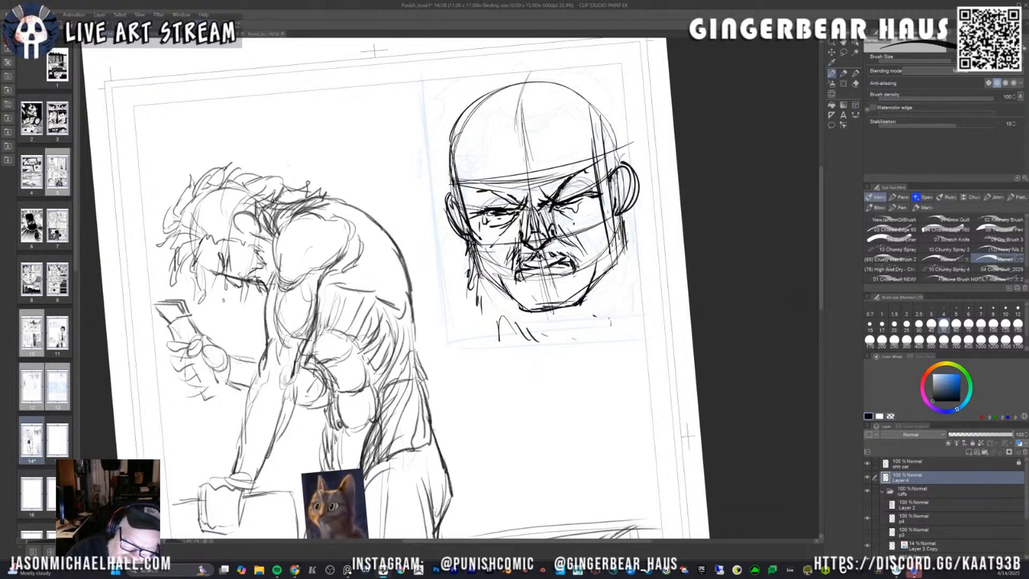
drag(616, 135, 607, 162)
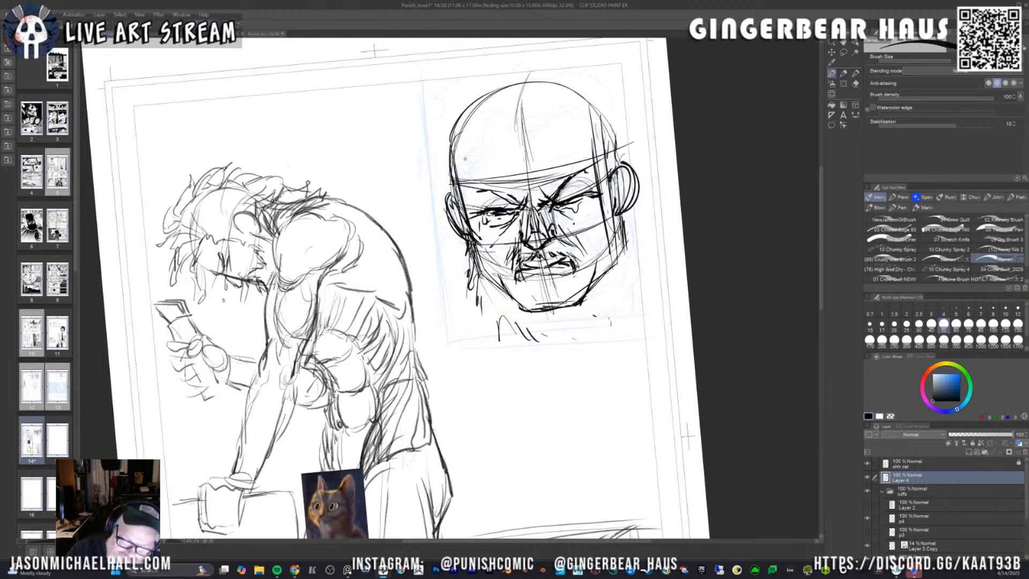
Draw a receding hairline with a central peak and swept locks across the large head's forehead.
mouse_move(450, 146)
mouse_down()
mouse_move(505, 91)
mouse_move(570, 78)
mouse_move(617, 152)
mouse_move(558, 80)
mouse_move(501, 99)
mouse_move(451, 177)
mouse_move(507, 167)
mouse_move(545, 121)
mouse_move(600, 141)
mouse_up()
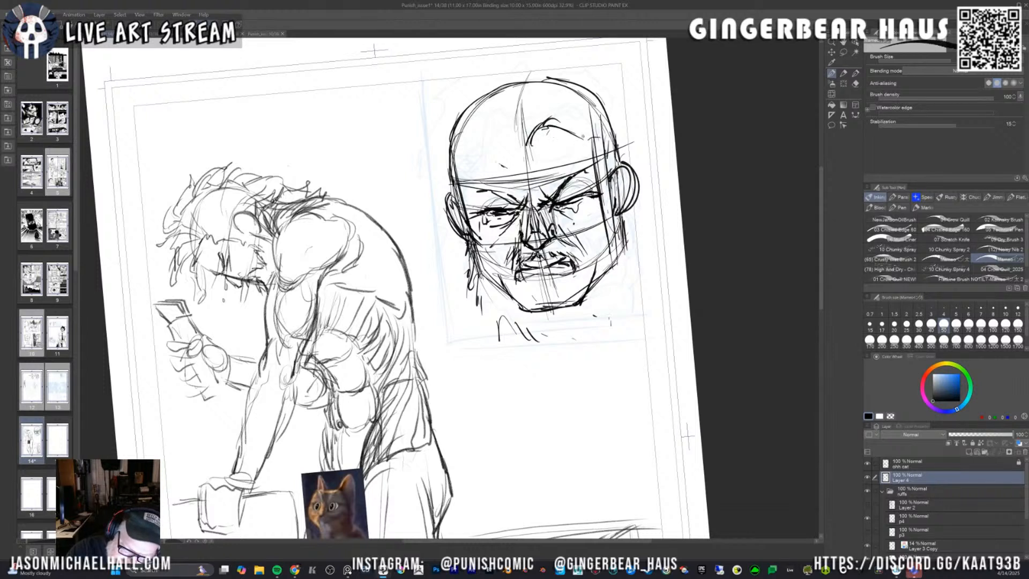
drag(524, 131, 438, 169)
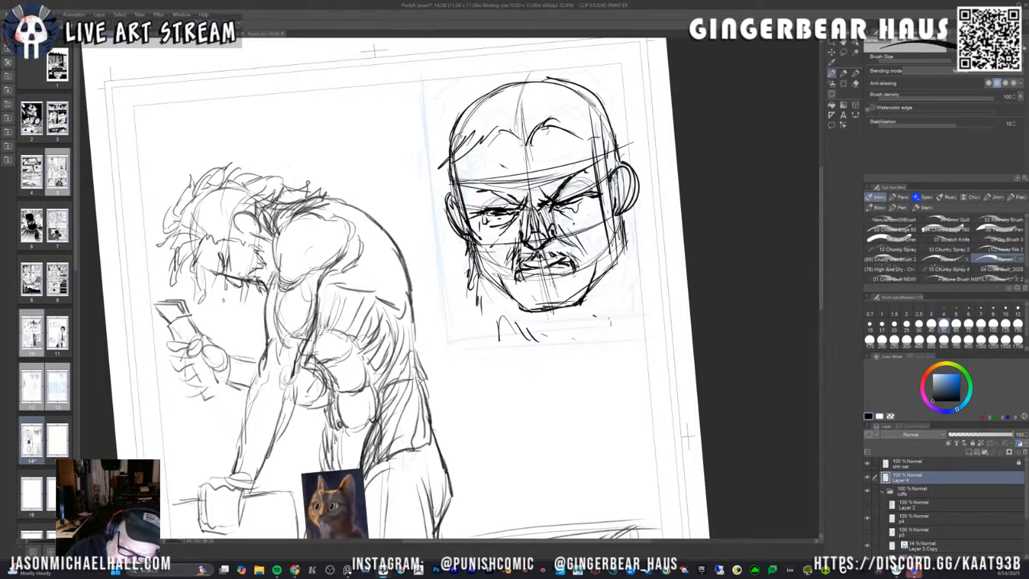
drag(468, 134, 457, 139)
mouse_move(542, 125)
mouse_down()
mouse_move(564, 112)
mouse_move(584, 131)
mouse_up()
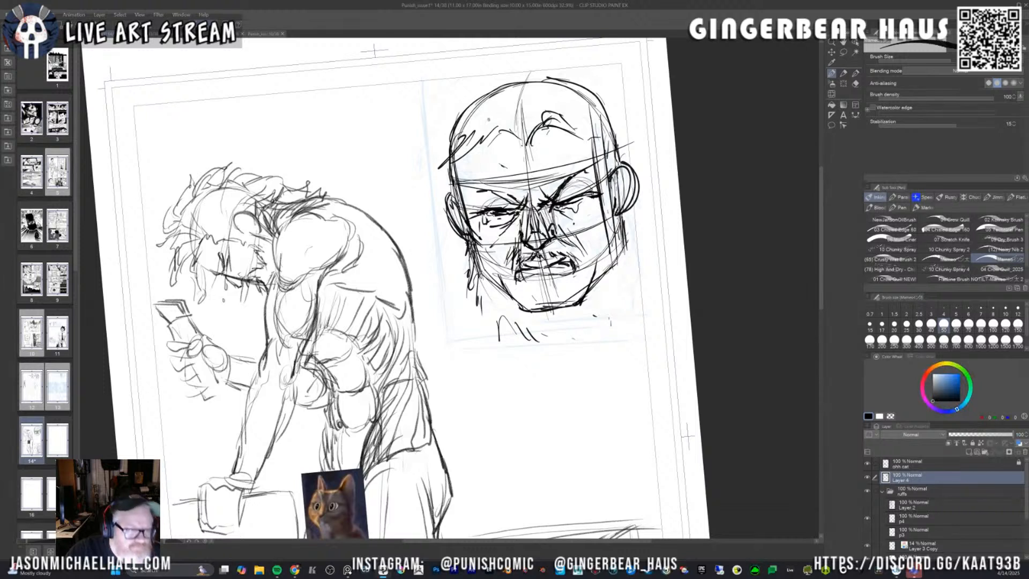
mouse_move(482, 121)
mouse_down()
mouse_move(466, 144)
mouse_move(518, 113)
mouse_move(466, 136)
mouse_up()
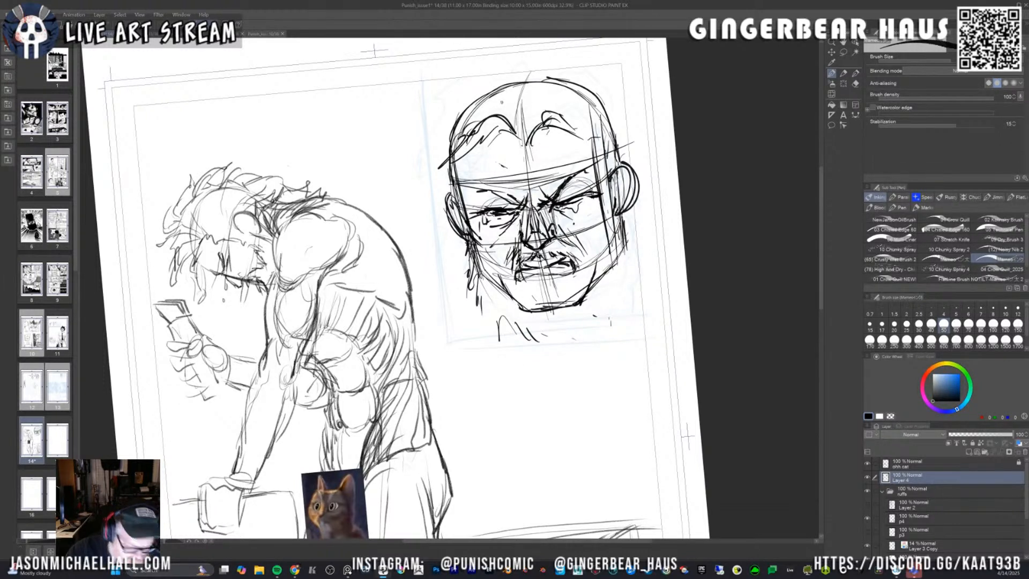
drag(532, 130, 584, 117)
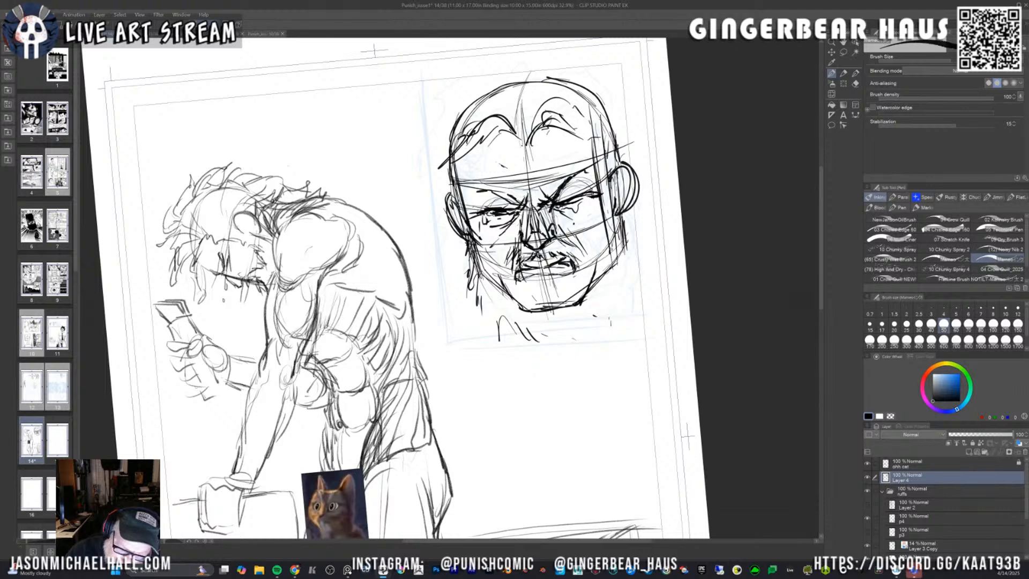
Sketch ragged beard strokes down the right-hand jaw and a few beneath the chin.
mouse_move(622, 227)
mouse_down()
mouse_move(630, 276)
mouse_move(627, 243)
mouse_up()
drag(625, 228, 635, 243)
drag(628, 239, 628, 287)
mouse_move(638, 279)
mouse_down()
mouse_move(619, 304)
mouse_move(617, 292)
mouse_move(609, 325)
mouse_up()
drag(546, 320, 540, 344)
drag(537, 275, 531, 299)
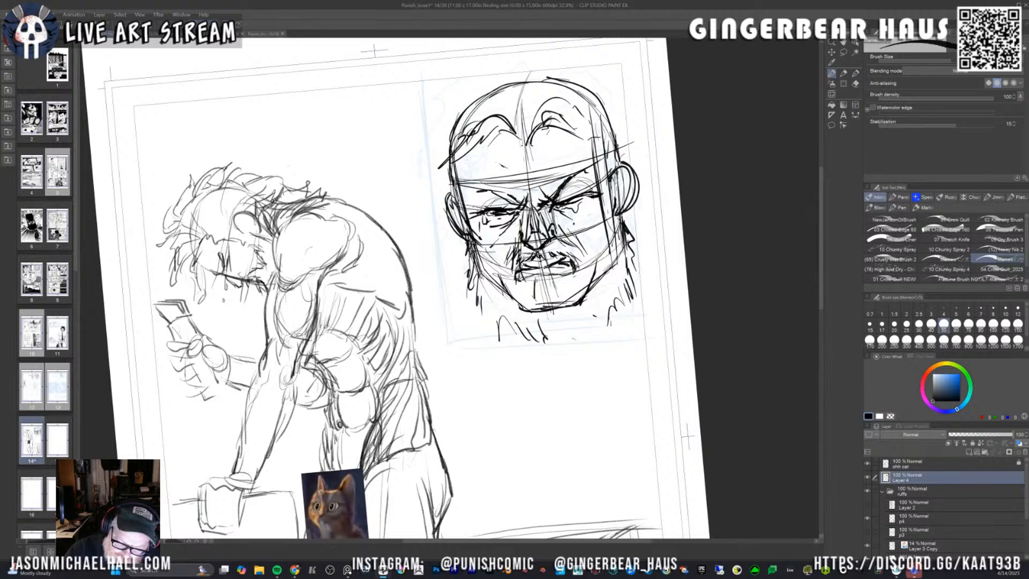
Darken and reshape the lips of the grimacing mouth beneath the moustache.
mouse_move(517, 261)
mouse_down()
mouse_move(531, 284)
mouse_move(570, 269)
mouse_move(525, 281)
mouse_move(531, 296)
mouse_move(524, 263)
mouse_move(569, 257)
mouse_up()
key(e)
key([)
key(p)
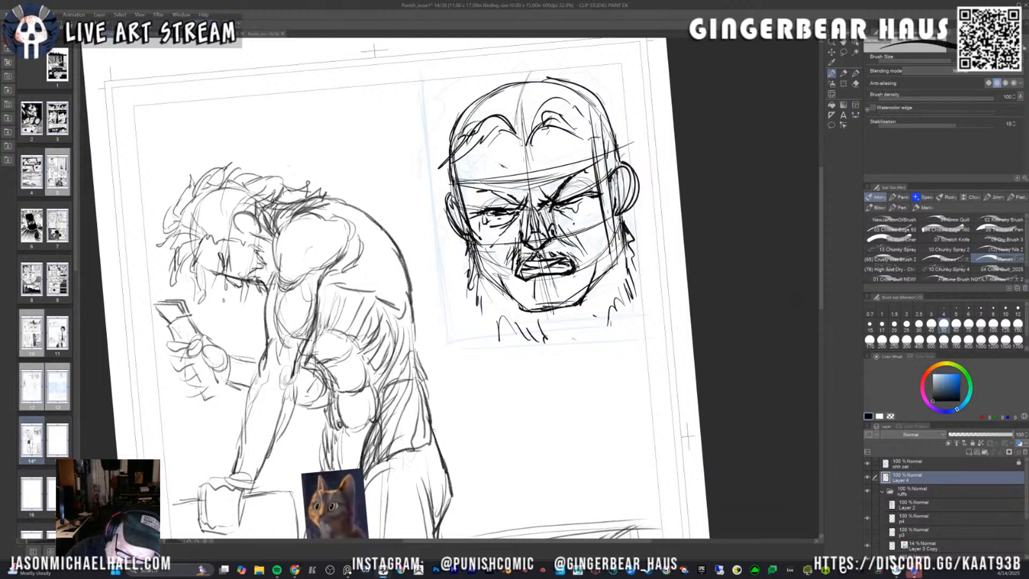
Draw the beard patch under the lower lip and erase parts of the hard chin outline.
mouse_move(532, 287)
mouse_down()
mouse_move(574, 281)
mouse_move(531, 288)
mouse_up()
drag(533, 292, 558, 285)
mouse_move(550, 297)
mouse_down()
mouse_move(558, 289)
mouse_move(532, 293)
mouse_up()
mouse_move(513, 299)
mouse_down()
mouse_move(519, 289)
mouse_move(521, 308)
mouse_move(565, 312)
mouse_move(604, 272)
mouse_move(531, 307)
mouse_move(559, 308)
mouse_up()
key(e)
key(p)
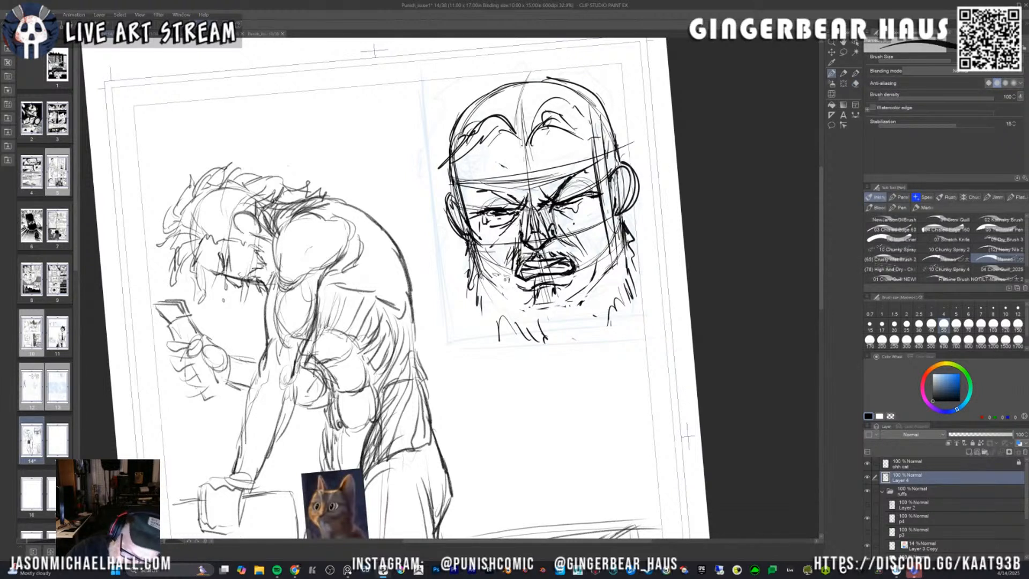
Add beard hair strokes across both cheeks and up towards the right-hand ear.
mouse_move(478, 244)
mouse_down()
mouse_move(509, 287)
mouse_move(503, 277)
mouse_up()
drag(577, 243, 585, 252)
drag(581, 244, 594, 263)
mouse_move(591, 248)
mouse_down()
mouse_move(597, 262)
mouse_move(605, 256)
mouse_up()
drag(604, 230, 611, 234)
drag(610, 212, 623, 238)
drag(627, 233, 629, 263)
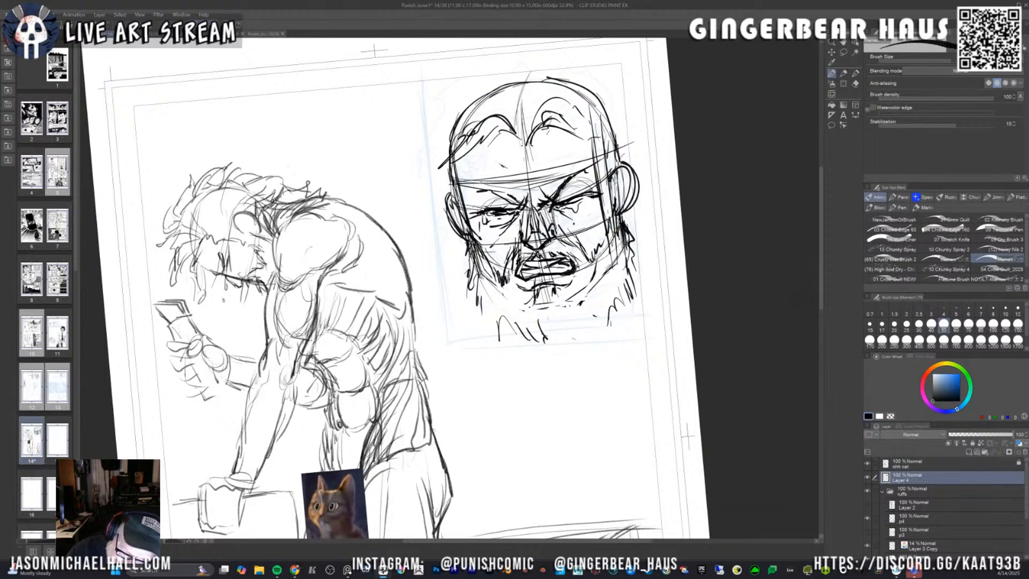
Draw the beard's shaggy outer edge from the left-hand jaw down to the tip under the chin.
drag(479, 255, 483, 303)
drag(477, 298, 484, 330)
mouse_move(485, 306)
mouse_down()
mouse_move(488, 331)
mouse_move(508, 327)
mouse_move(497, 335)
mouse_up()
drag(490, 326, 516, 341)
drag(515, 331, 567, 357)
Add short hair strokes around the chin to form the inner texture of the beard.
drag(557, 290, 570, 306)
drag(567, 299, 583, 298)
drag(581, 284, 587, 295)
drag(511, 277, 517, 301)
drag(515, 297, 531, 310)
Fill in the beard's lower fringe and carry its shaggy strokes up the right-hand side.
mouse_move(514, 292)
mouse_down()
mouse_move(518, 318)
mouse_move(509, 315)
mouse_up()
drag(506, 315, 514, 341)
drag(545, 339, 571, 347)
mouse_move(584, 299)
mouse_down()
mouse_move(573, 337)
mouse_move(585, 324)
mouse_up()
drag(611, 302, 598, 328)
drag(623, 295, 614, 323)
drag(637, 271, 630, 321)
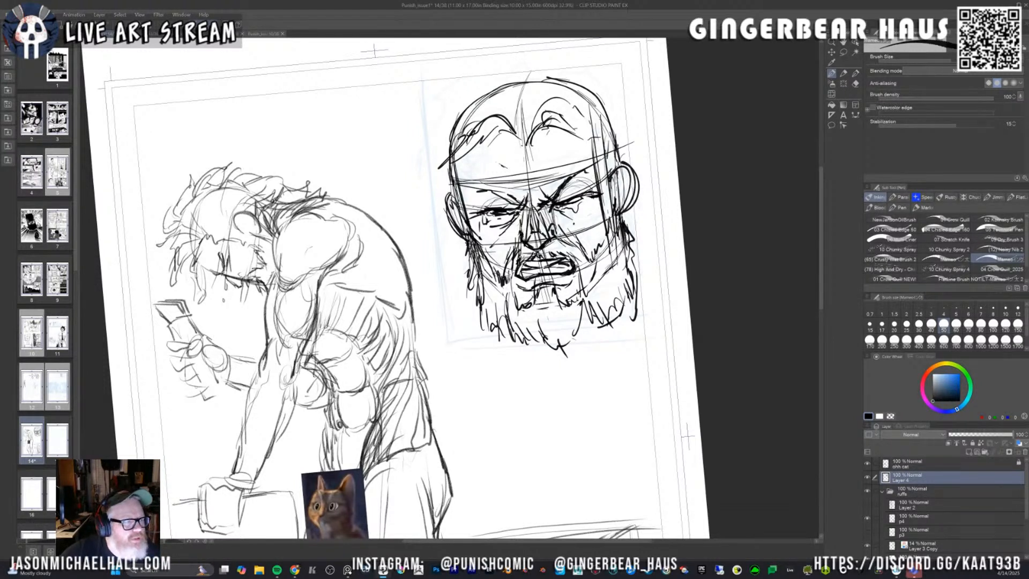
key(alt+Tab)
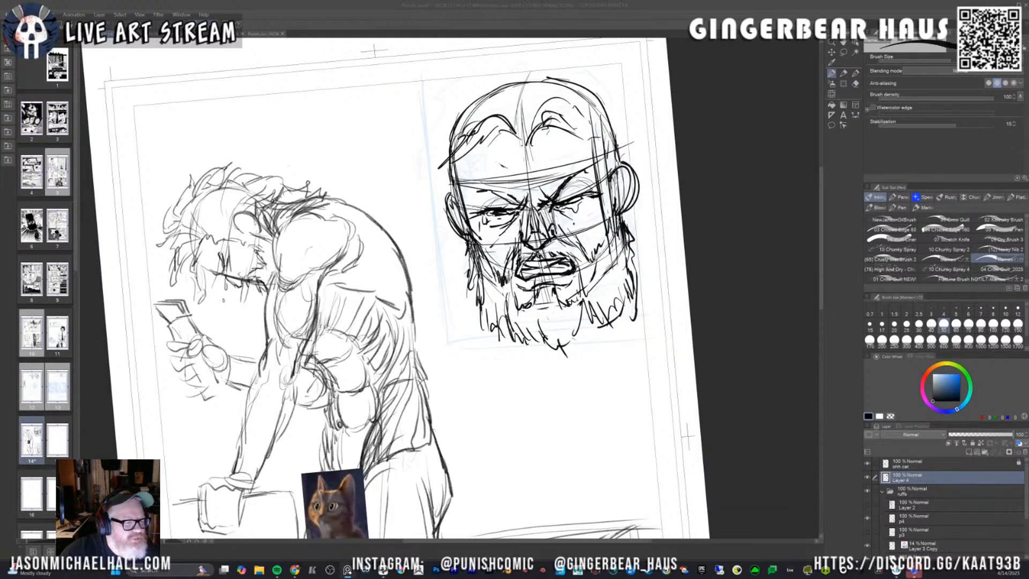
drag(0, 161, 455, 338)
mouse_move(428, 276)
mouse_down()
mouse_move(428, 284)
mouse_move(223, 245)
mouse_up()
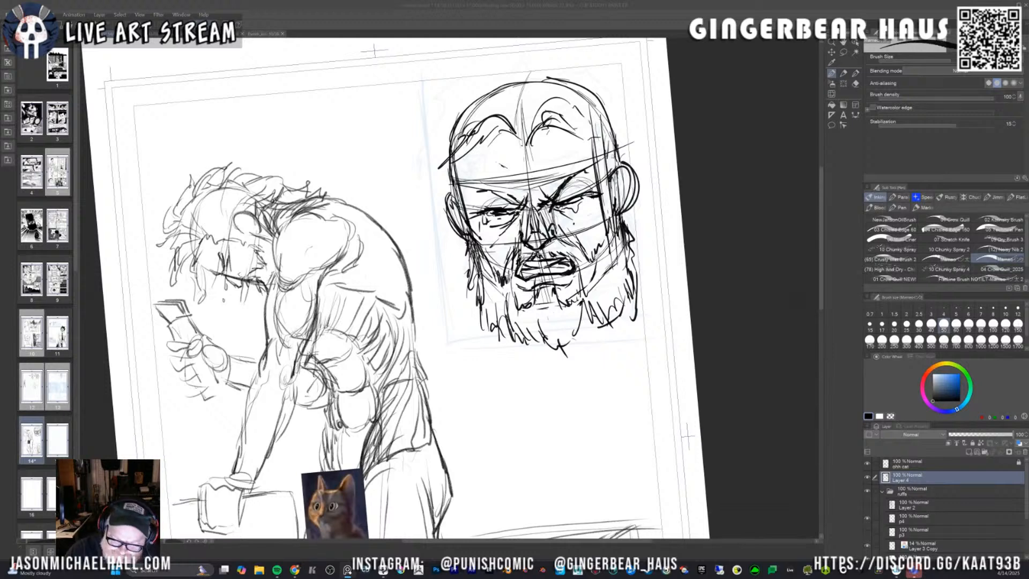
drag(591, 141, 620, 227)
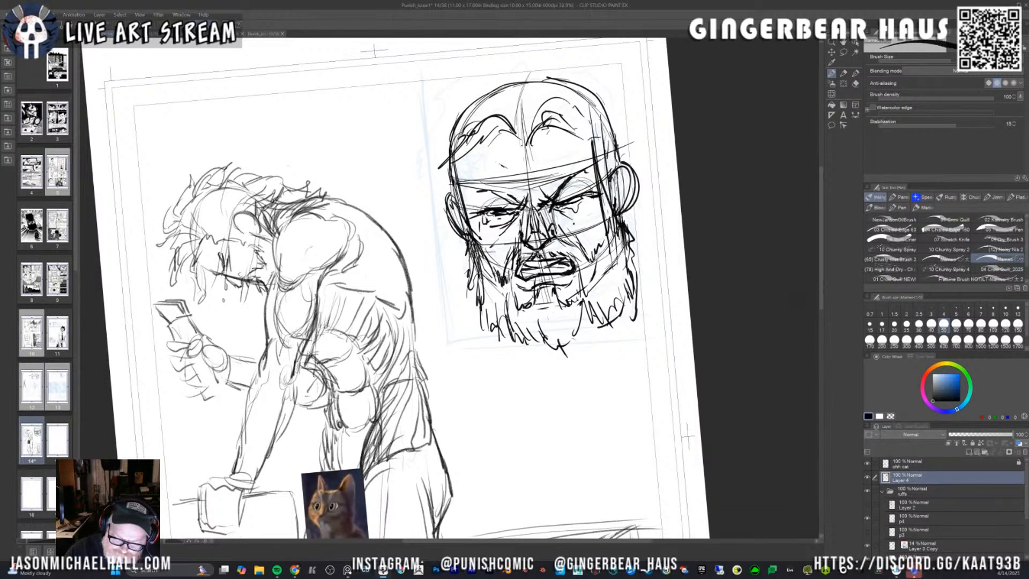
key(ctrl+z)
Fade the head sketch on Layer 4 to 51% opacity and add a new layer above it.
scroll(397, 289, up, 2)
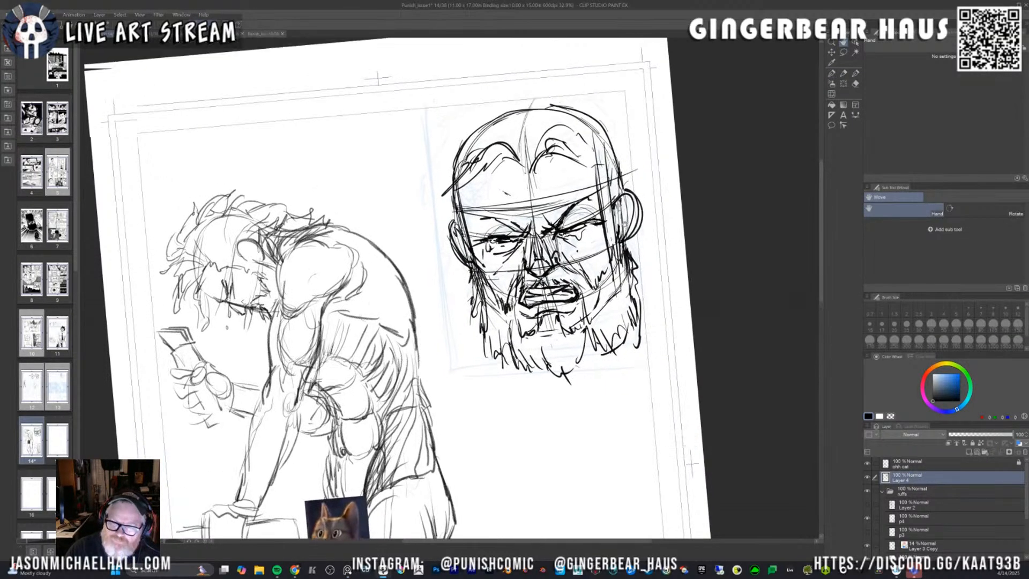
key(asciicircum)
key(asciicircum)
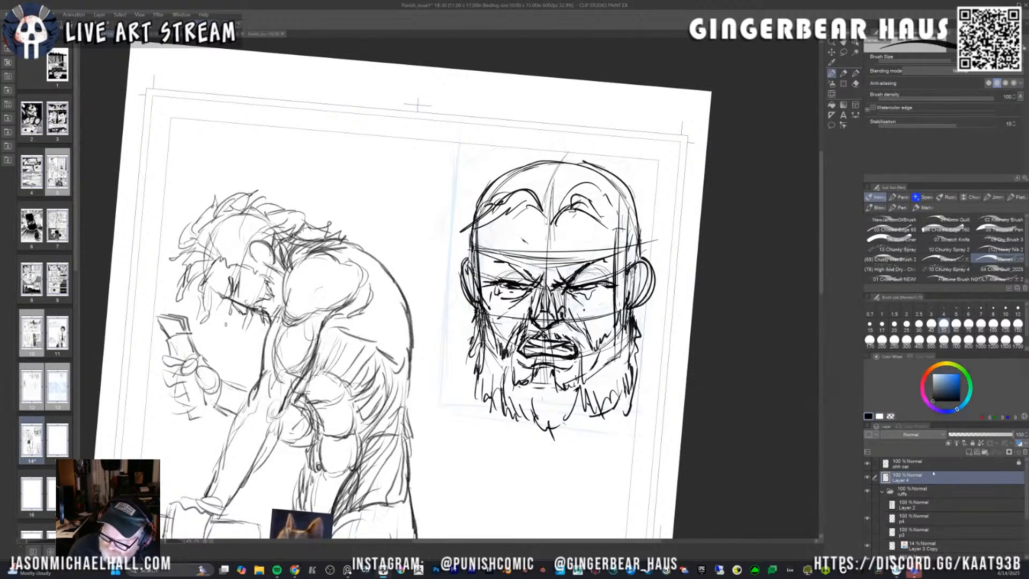
click(991, 434)
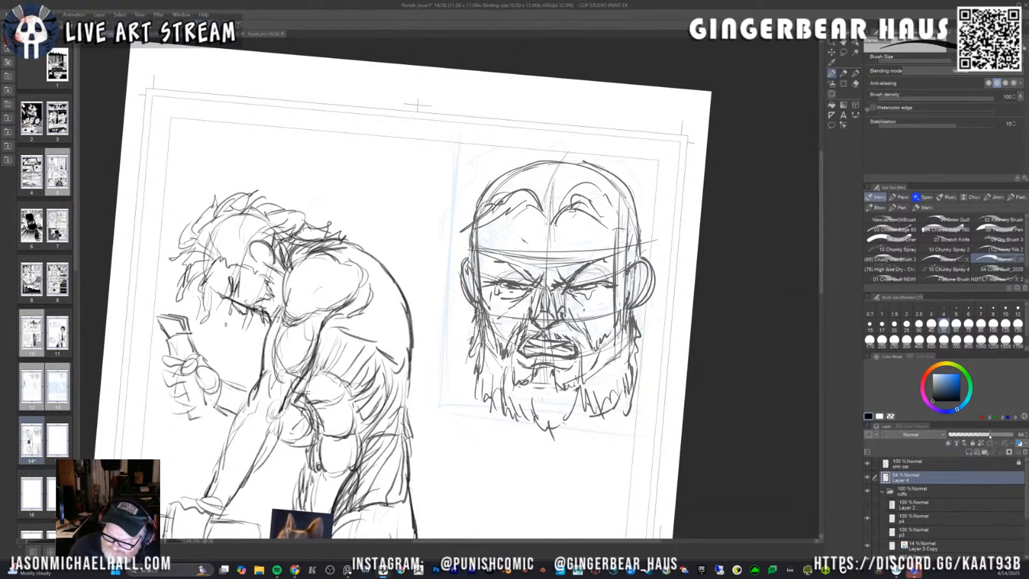
click(969, 453)
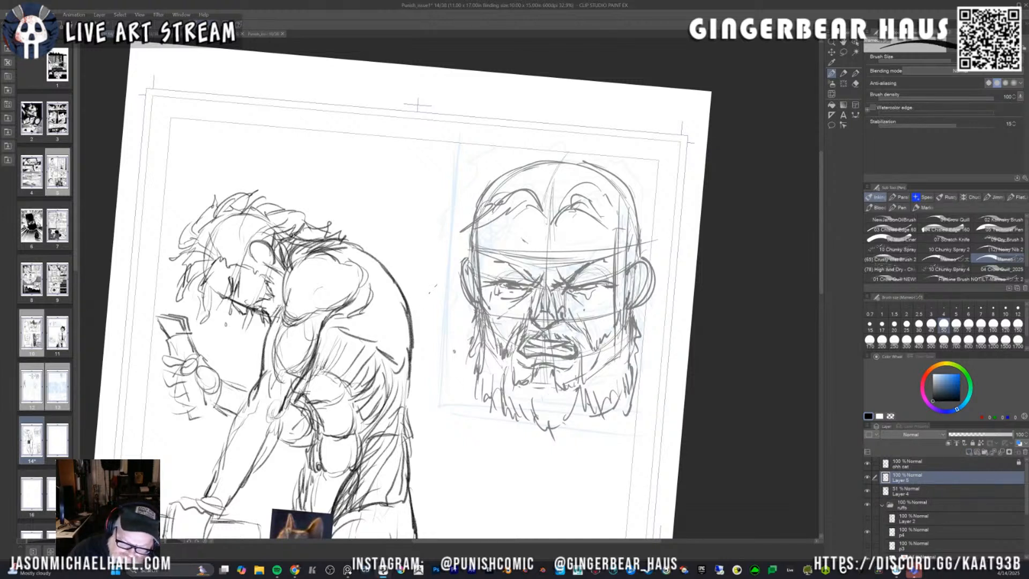
Rough in light guide strokes for a raised arm between the hunched figure's back and the bearded head.
drag(440, 336, 467, 326)
mouse_move(369, 344)
mouse_down()
mouse_move(436, 378)
mouse_move(411, 362)
mouse_move(341, 408)
mouse_up()
drag(379, 323, 371, 346)
drag(409, 241, 386, 299)
drag(426, 197, 421, 210)
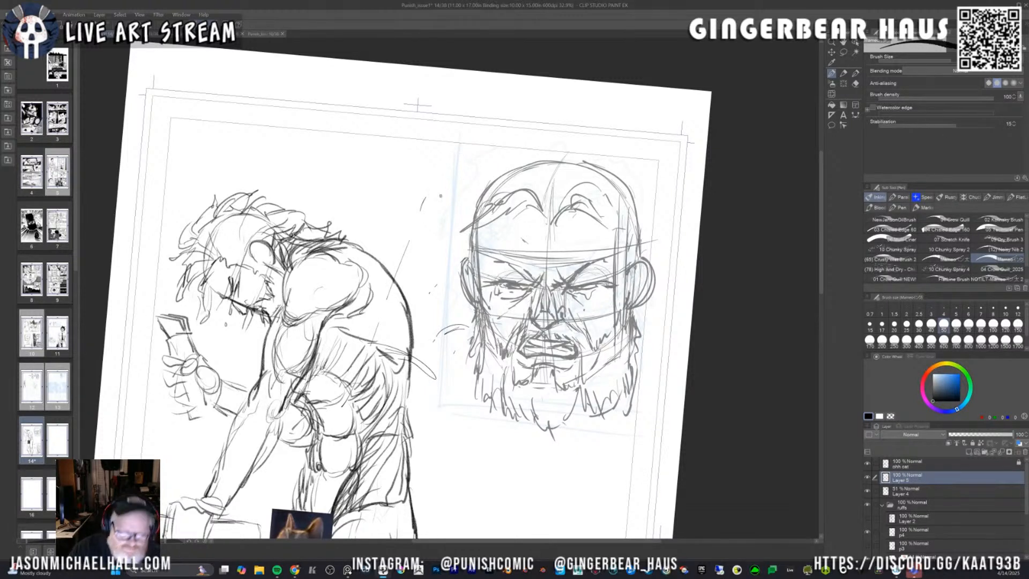
drag(443, 256, 375, 335)
Sketch the rough shape of a raised hand beside the bearded head's upper left side.
mouse_move(446, 204)
mouse_down()
mouse_move(451, 249)
mouse_move(455, 218)
mouse_up()
drag(427, 186, 445, 204)
drag(430, 176, 454, 233)
mouse_move(444, 192)
mouse_down()
mouse_move(457, 239)
mouse_move(467, 175)
mouse_up()
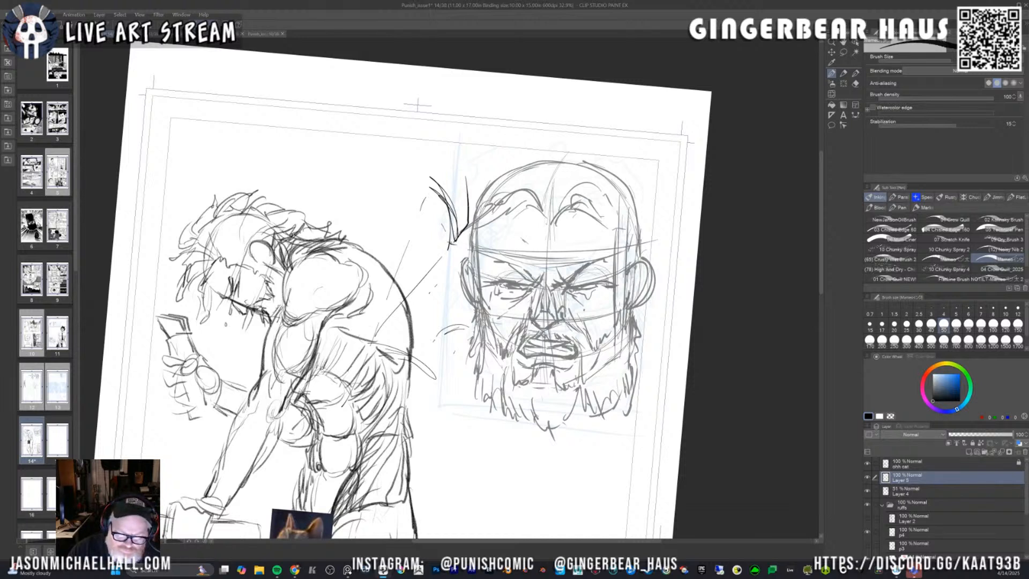
mouse_move(457, 239)
mouse_down()
mouse_move(478, 172)
mouse_move(466, 155)
mouse_move(447, 152)
mouse_move(441, 201)
mouse_up()
mouse_move(448, 150)
mouse_down()
mouse_move(428, 202)
mouse_move(450, 244)
mouse_move(429, 221)
mouse_move(448, 251)
mouse_up()
drag(426, 216, 442, 243)
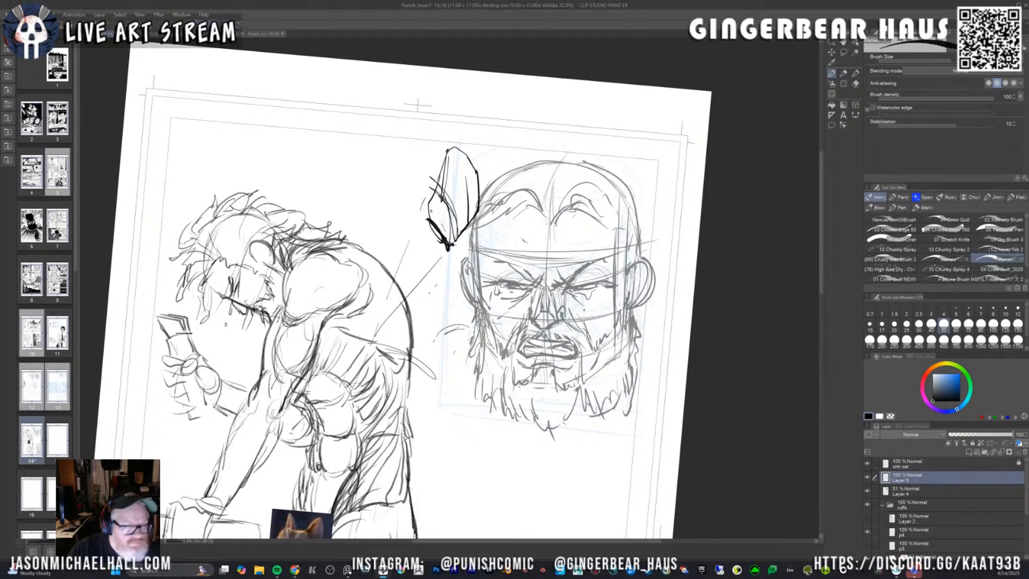
Firm up the raised hand's outline and draw the thumb reaching onto the head's forehead.
drag(444, 154, 425, 208)
mouse_move(447, 155)
mouse_down()
mouse_move(426, 206)
mouse_move(464, 146)
mouse_move(460, 234)
mouse_up()
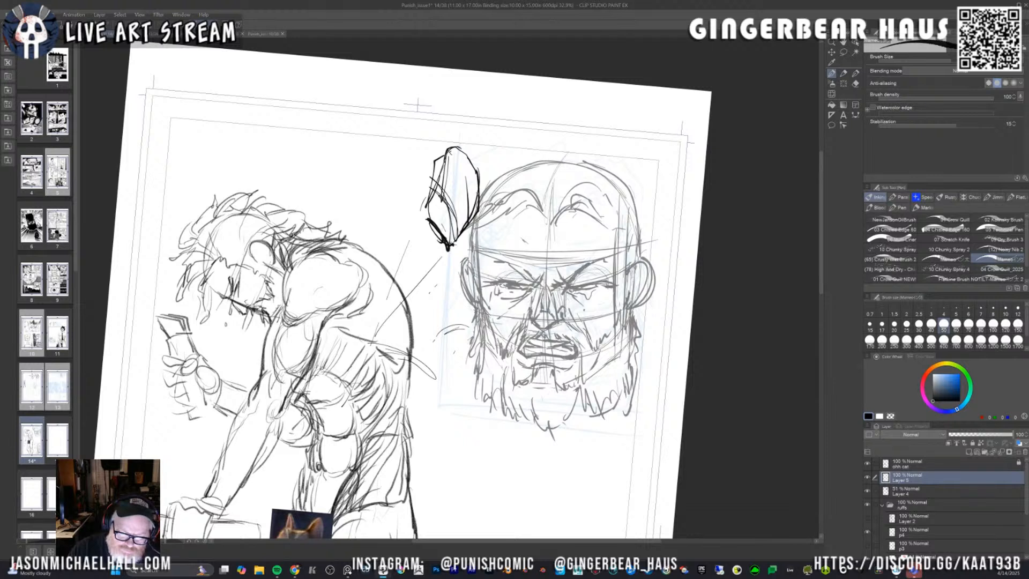
drag(480, 181, 459, 239)
mouse_move(463, 227)
mouse_down()
mouse_move(440, 239)
mouse_move(447, 244)
mouse_up()
mouse_move(474, 203)
mouse_down()
mouse_move(455, 242)
mouse_move(475, 249)
mouse_move(497, 209)
mouse_move(487, 191)
mouse_move(494, 226)
mouse_move(513, 197)
mouse_move(531, 196)
mouse_move(502, 185)
mouse_move(527, 189)
mouse_move(523, 201)
mouse_up()
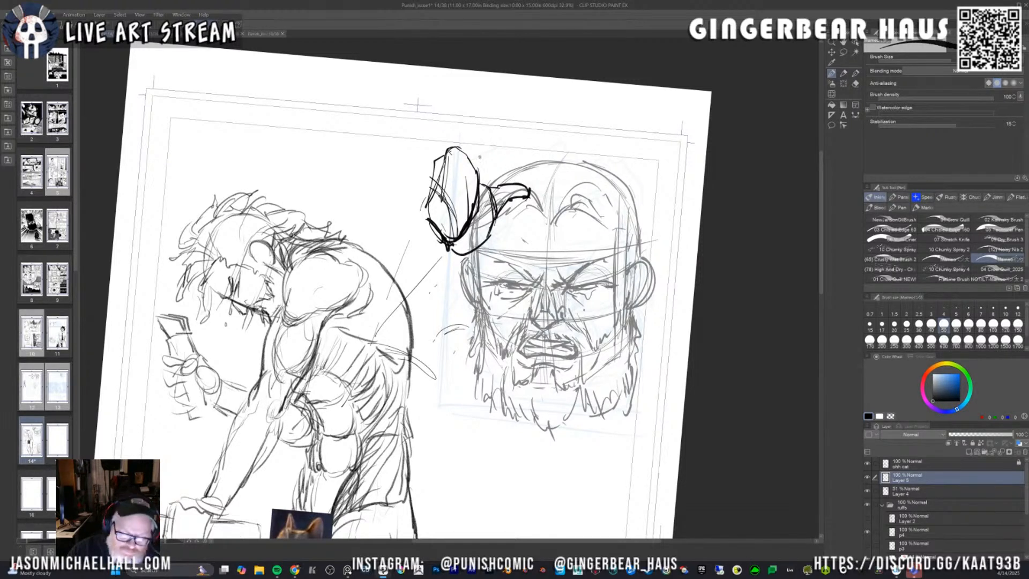
Draw an oval end cap above the raised hand and connect it to the fingers.
mouse_move(478, 172)
mouse_down()
mouse_move(459, 150)
mouse_move(464, 141)
mouse_move(450, 145)
mouse_move(452, 129)
mouse_move(469, 139)
mouse_move(461, 115)
mouse_up()
mouse_move(494, 108)
mouse_down()
mouse_move(473, 132)
mouse_move(497, 109)
mouse_up()
mouse_move(502, 120)
mouse_down()
mouse_move(467, 131)
mouse_move(503, 124)
mouse_up()
mouse_move(465, 117)
mouse_down()
mouse_move(490, 105)
mouse_move(504, 120)
mouse_move(462, 131)
mouse_move(503, 126)
mouse_move(487, 134)
mouse_up()
mouse_move(510, 110)
mouse_down()
mouse_move(465, 107)
mouse_move(459, 166)
mouse_up()
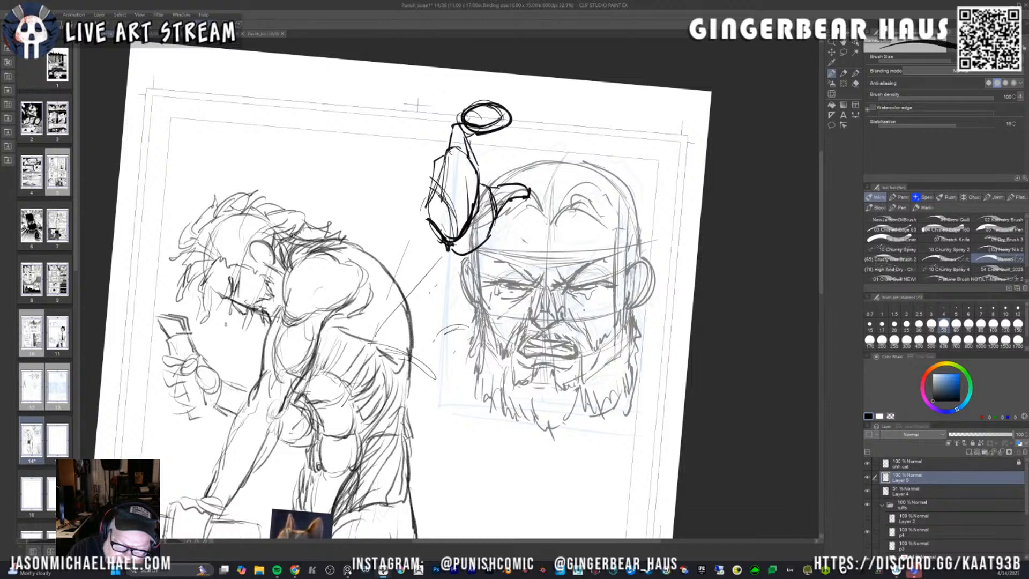
Draw both sides of the clipper's cylindrical body from the oval end down to the thumb.
drag(462, 129, 485, 174)
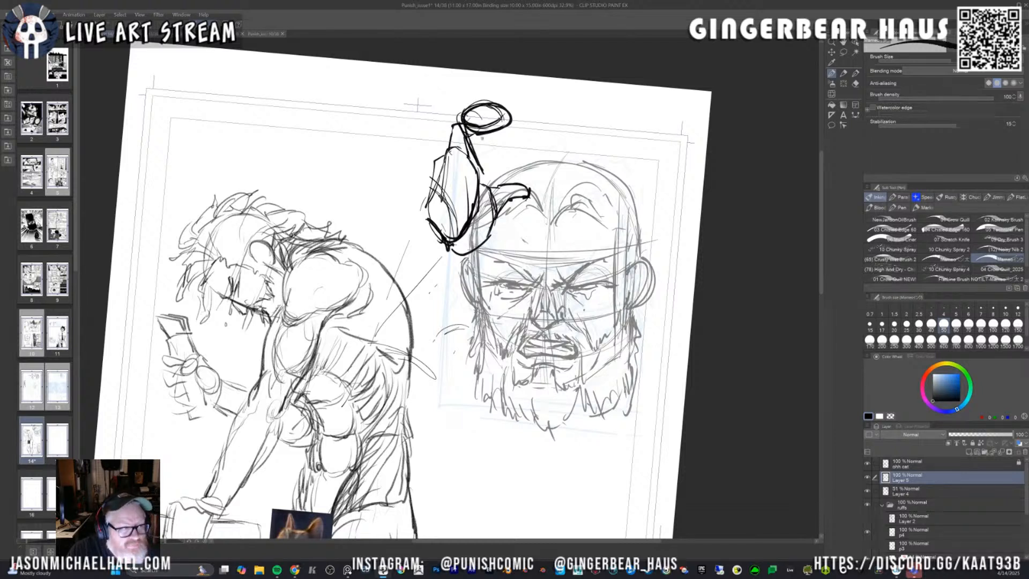
drag(464, 129, 489, 190)
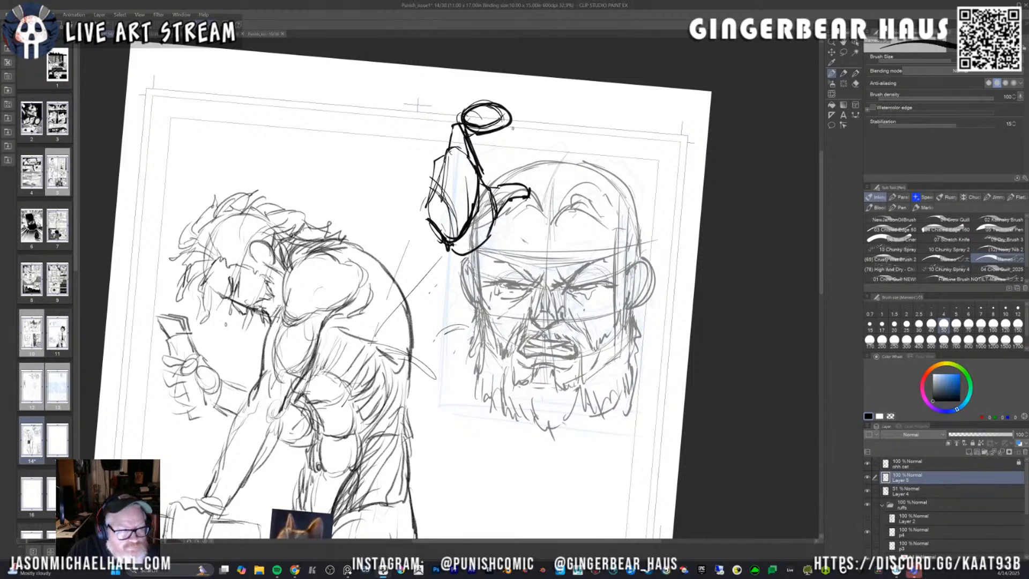
drag(516, 121, 518, 177)
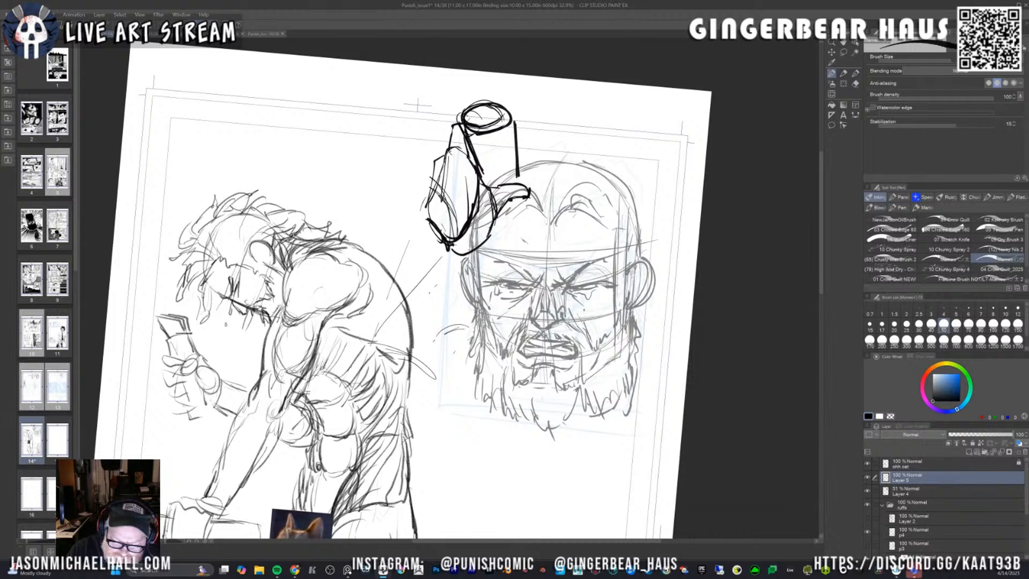
drag(520, 122, 521, 182)
drag(472, 130, 488, 170)
drag(476, 143, 492, 185)
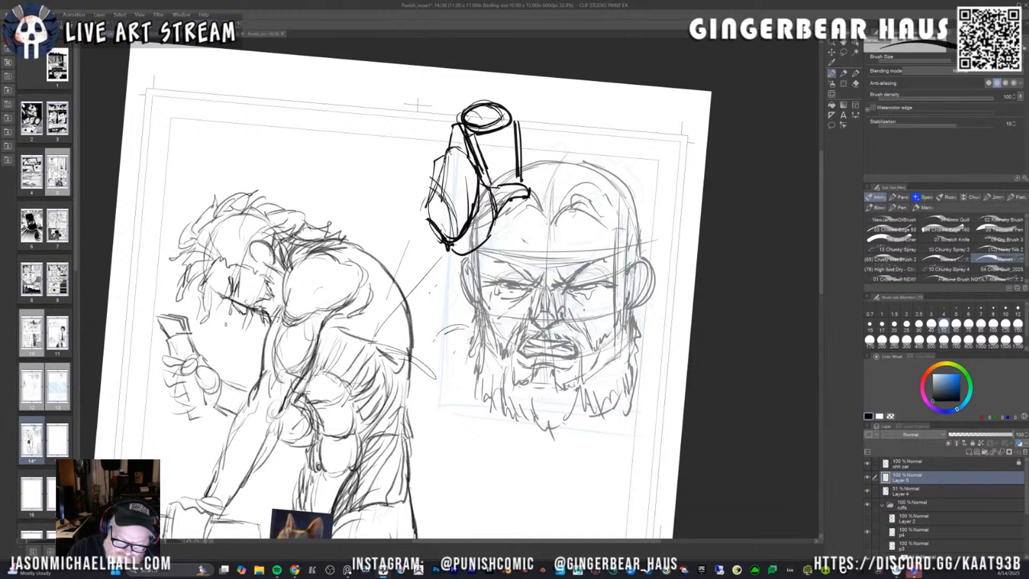
Letter "NORELCO" along the clipper body, then detail its end cap and the cutting head against the hair.
mouse_move(489, 141)
mouse_down()
mouse_move(497, 133)
mouse_move(502, 176)
mouse_up()
drag(505, 171, 500, 186)
mouse_move(503, 106)
mouse_down()
mouse_move(519, 125)
mouse_move(499, 103)
mouse_up()
drag(488, 103, 465, 119)
mouse_move(467, 124)
mouse_down()
mouse_move(462, 138)
mouse_move(508, 107)
mouse_move(478, 126)
mouse_move(505, 118)
mouse_up()
mouse_move(496, 108)
mouse_down()
mouse_move(506, 118)
mouse_move(497, 109)
mouse_up()
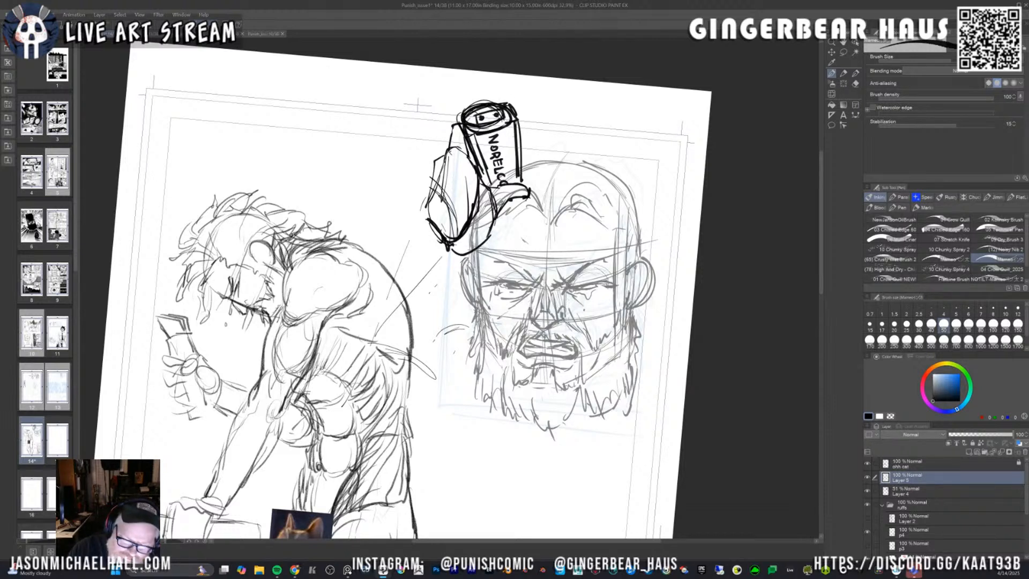
mouse_move(521, 166)
mouse_down()
mouse_move(514, 205)
mouse_move(522, 198)
mouse_up()
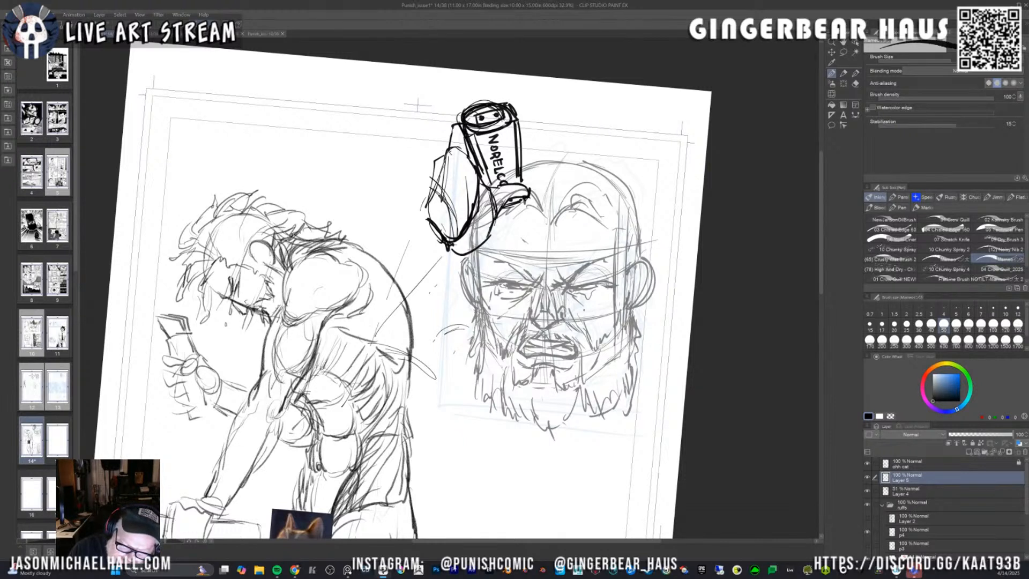
mouse_move(515, 205)
mouse_down()
mouse_move(501, 214)
mouse_move(516, 210)
mouse_up()
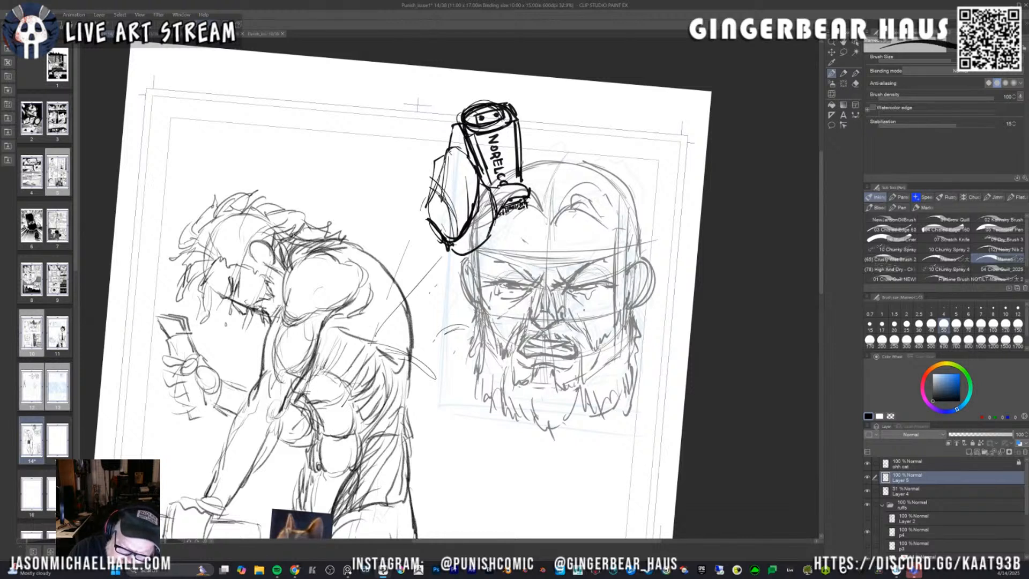
drag(459, 257, 447, 262)
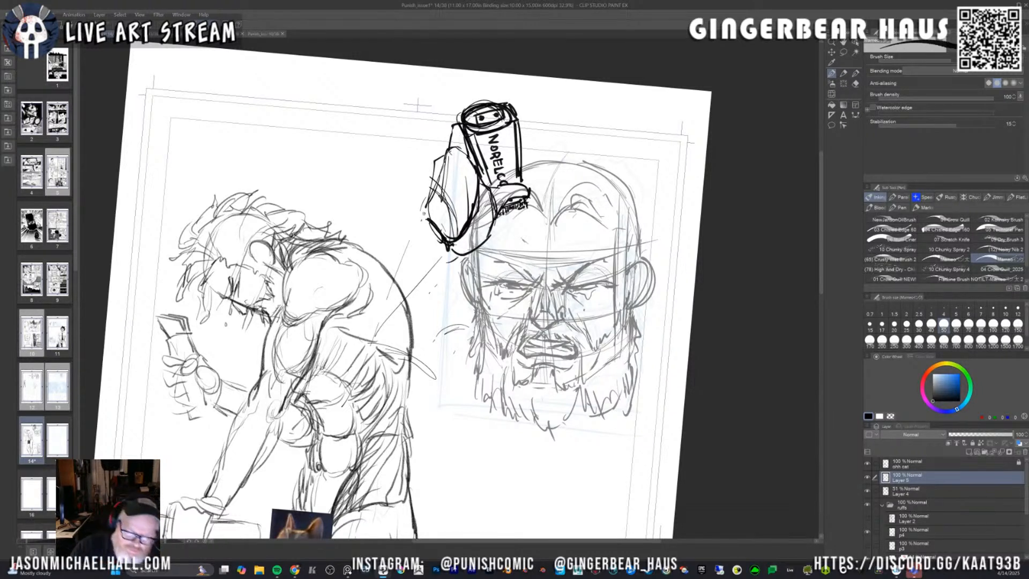
drag(425, 212, 390, 228)
drag(450, 258, 403, 292)
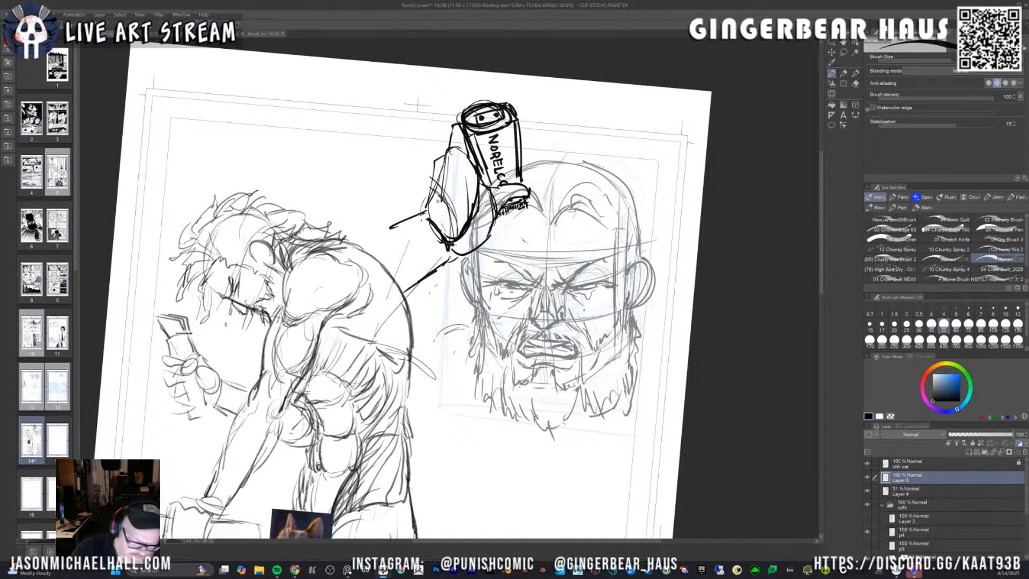
key(ctrl+z)
key(ctrl+z)
key(ctrl+z)
Draw the two forearm edges running down from the raised hand and darken the wrist line.
drag(427, 216, 373, 268)
drag(452, 264, 423, 291)
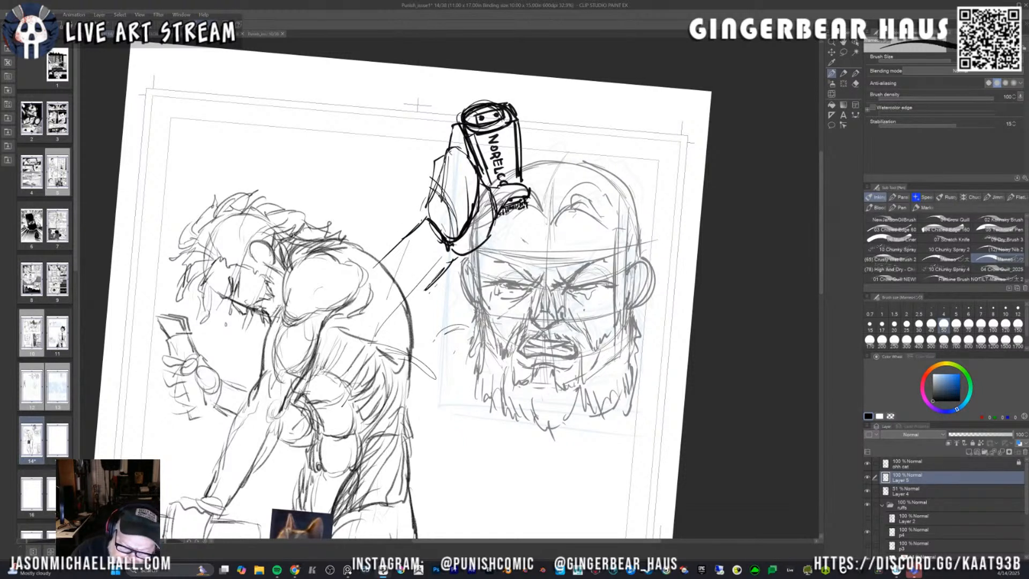
mouse_move(437, 211)
mouse_down()
mouse_move(416, 217)
mouse_move(454, 266)
mouse_move(448, 240)
mouse_up()
drag(449, 245, 452, 260)
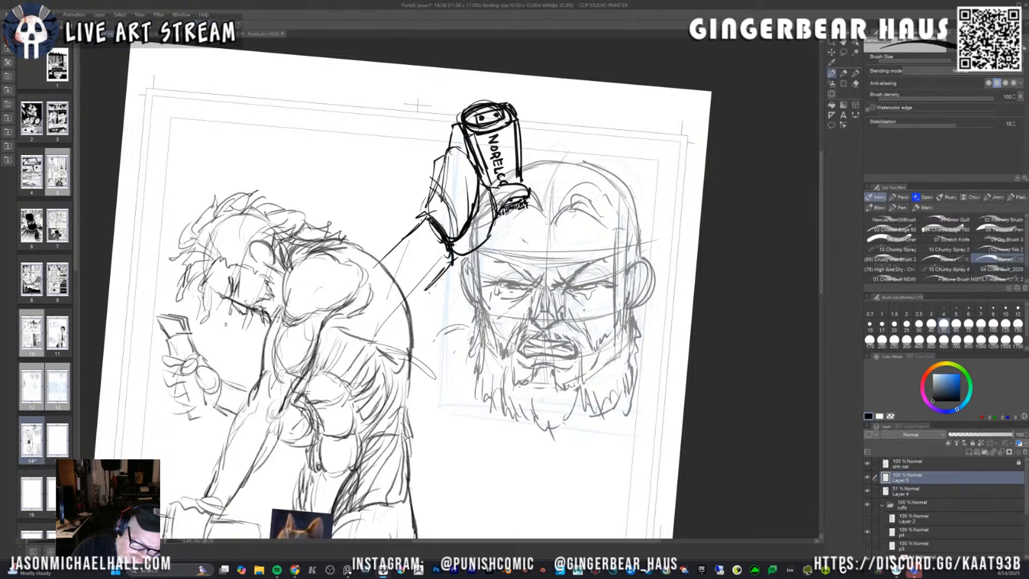
Firm up the forearm's edges and add curved contour bands across it, closing its lower end.
drag(432, 214, 367, 257)
drag(452, 264, 412, 317)
mouse_move(433, 223)
mouse_down()
mouse_move(405, 253)
mouse_move(432, 270)
mouse_up()
drag(429, 213, 368, 263)
drag(418, 237, 397, 247)
mouse_move(416, 242)
mouse_down()
mouse_move(431, 294)
mouse_move(437, 287)
mouse_up()
drag(384, 261, 367, 276)
drag(427, 278, 399, 330)
drag(368, 264, 392, 318)
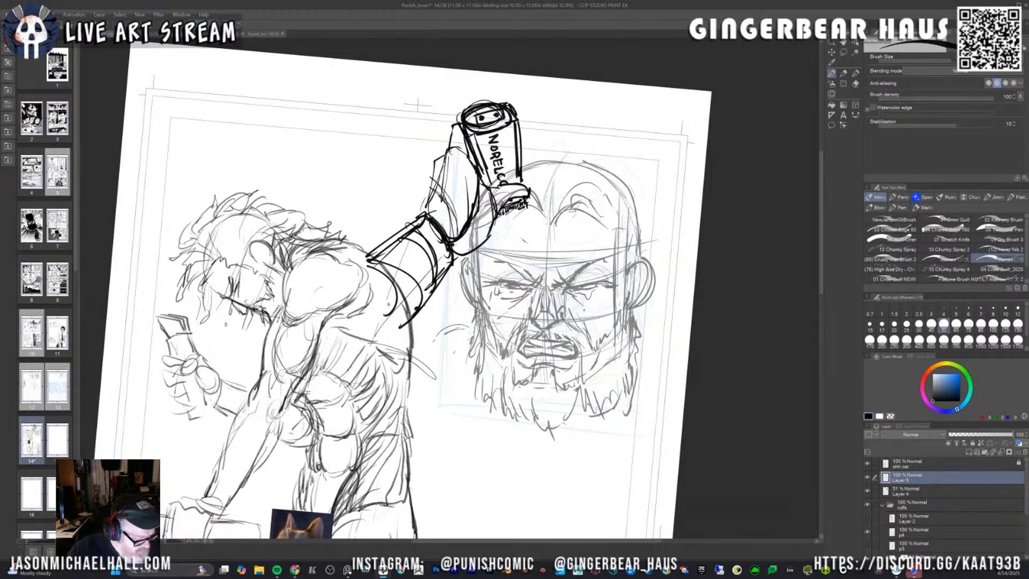
Transform the hand-and-clipper layer to 94% scale with a 7.4° rotation, placing the clipper over the head's hairline.
key(ctrl+t)
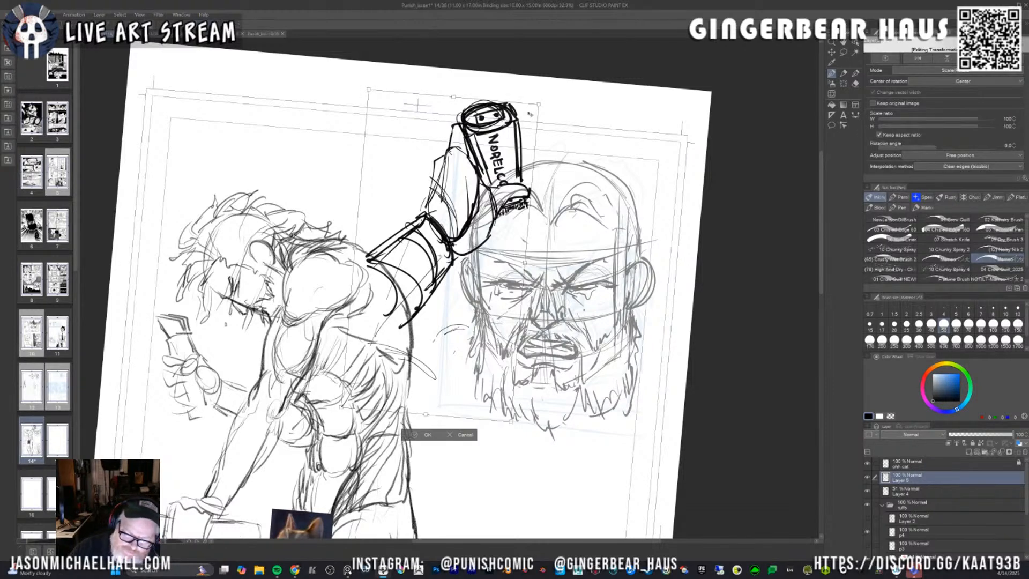
drag(369, 90, 409, 103)
drag(446, 163, 453, 137)
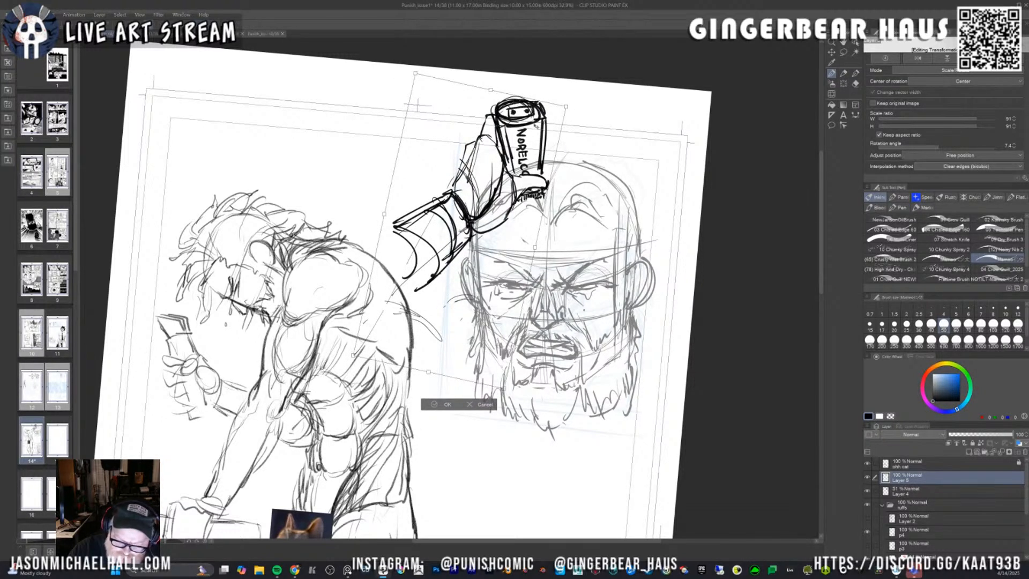
drag(566, 107, 563, 110)
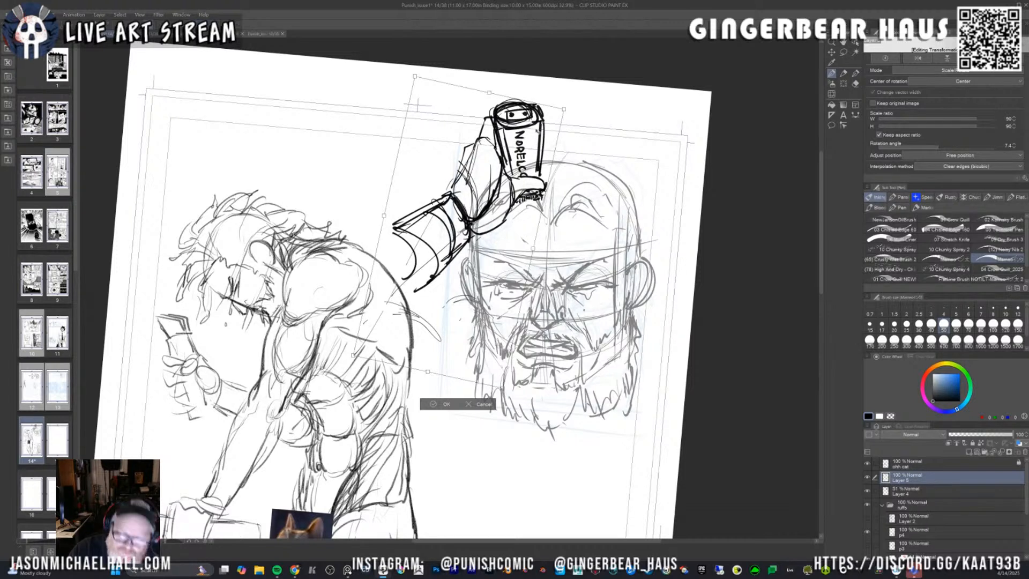
drag(563, 110, 567, 112)
mouse_move(546, 150)
mouse_down()
mouse_move(533, 160)
mouse_move(537, 180)
mouse_up()
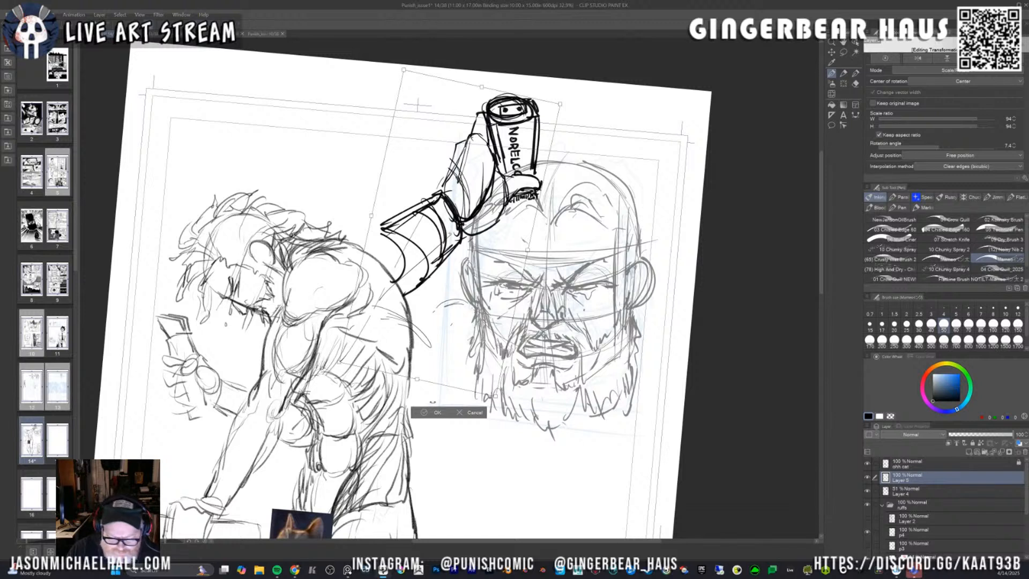
key(Return)
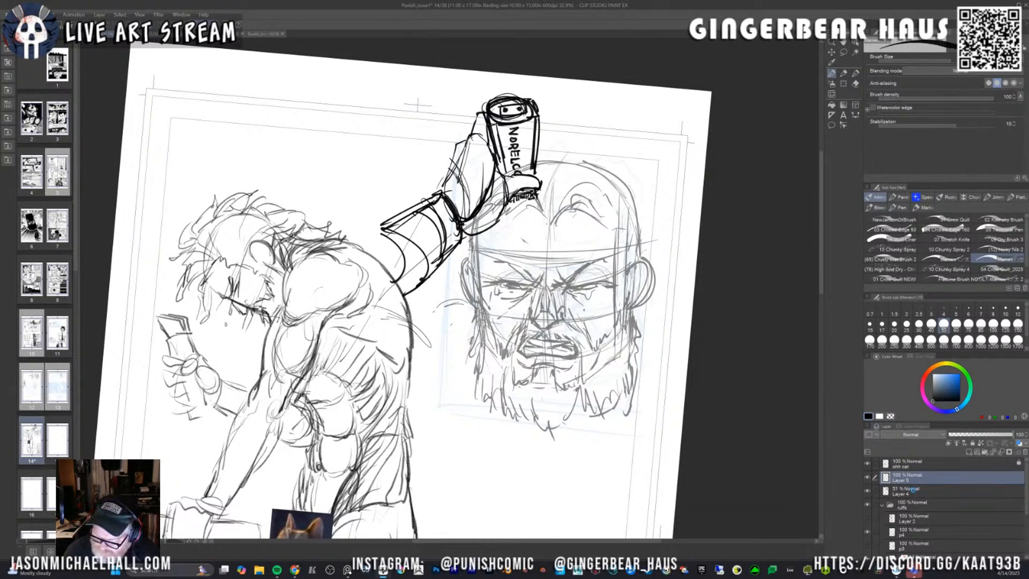
Scale down the head and hand layers together and reposition them inside the upper panel border.
click(915, 490)
ctrl+click(915, 481)
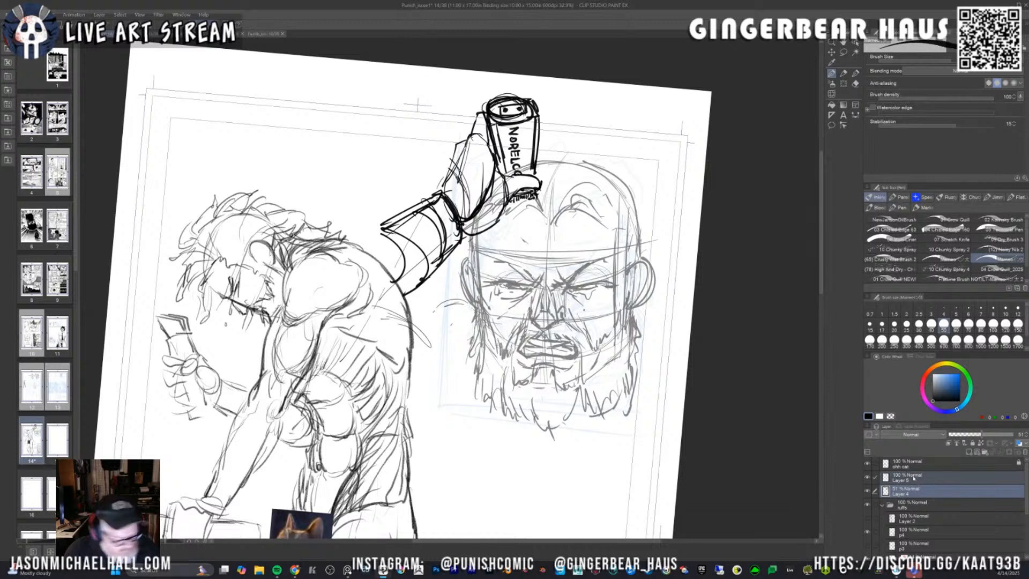
key(ctrl+t)
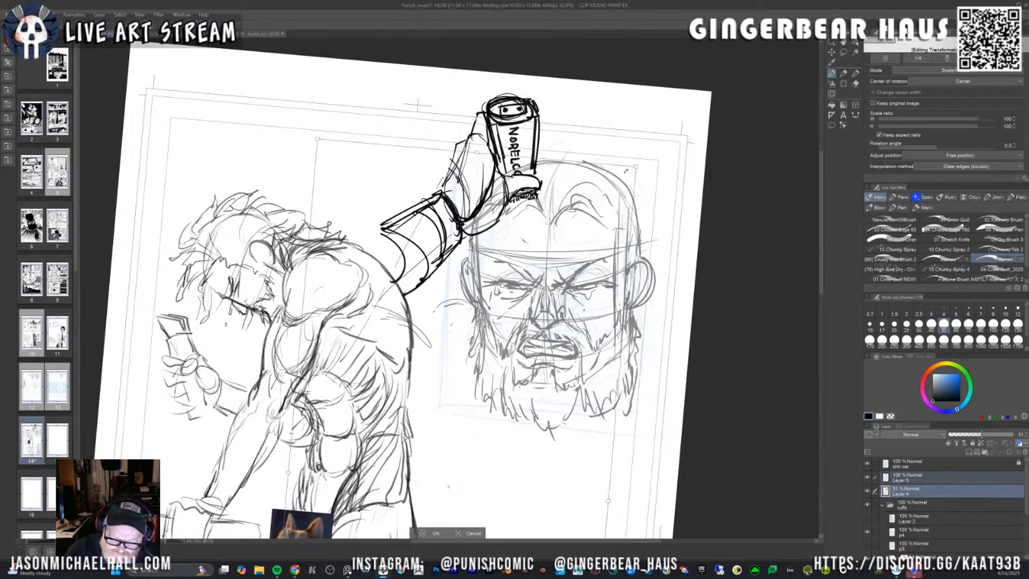
drag(590, 262, 620, 219)
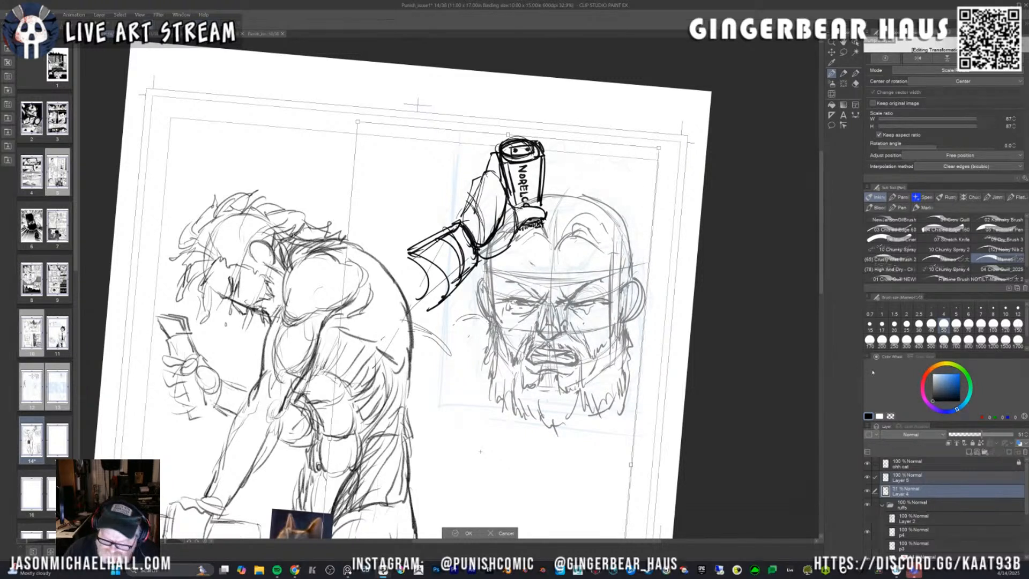
drag(652, 160, 632, 201)
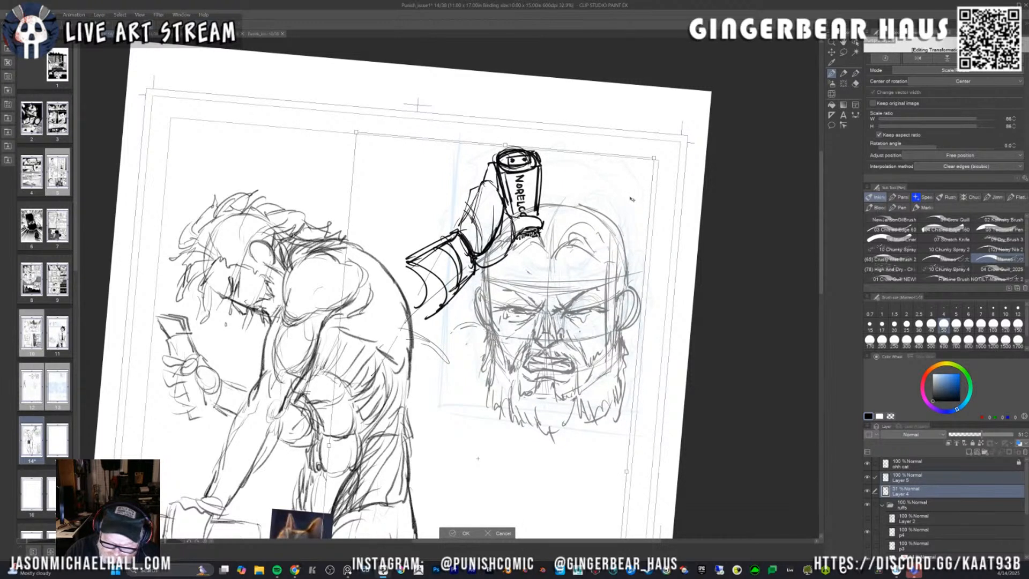
click(913, 490)
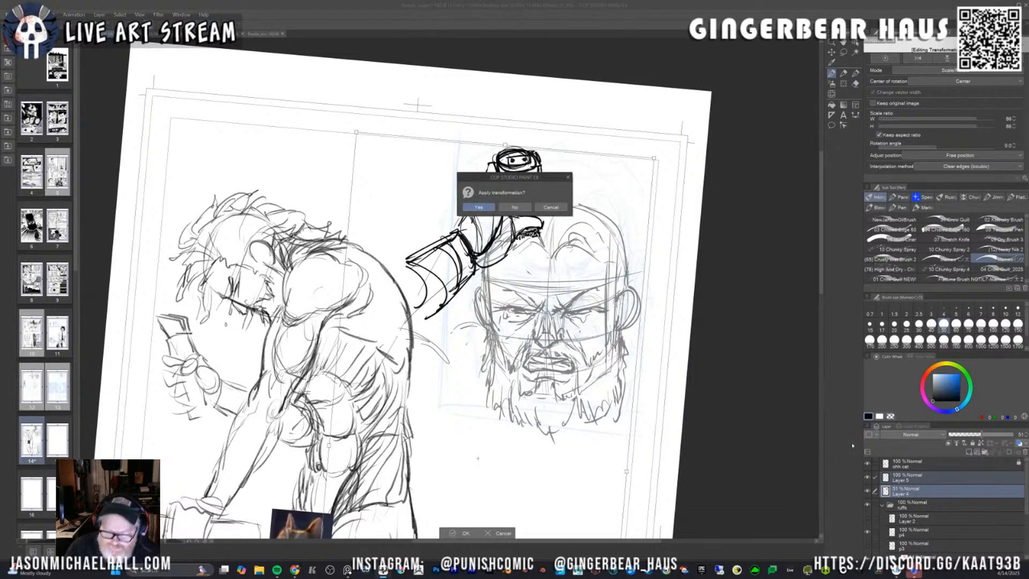
click(477, 206)
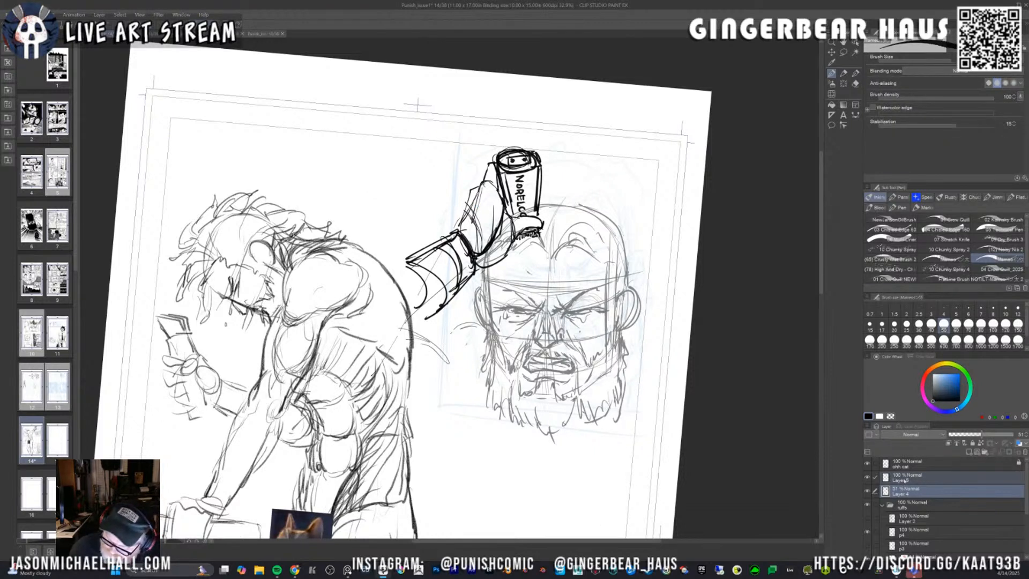
Nudge the hand-and-clipper layer slightly upward over the head's hairline.
click(906, 481)
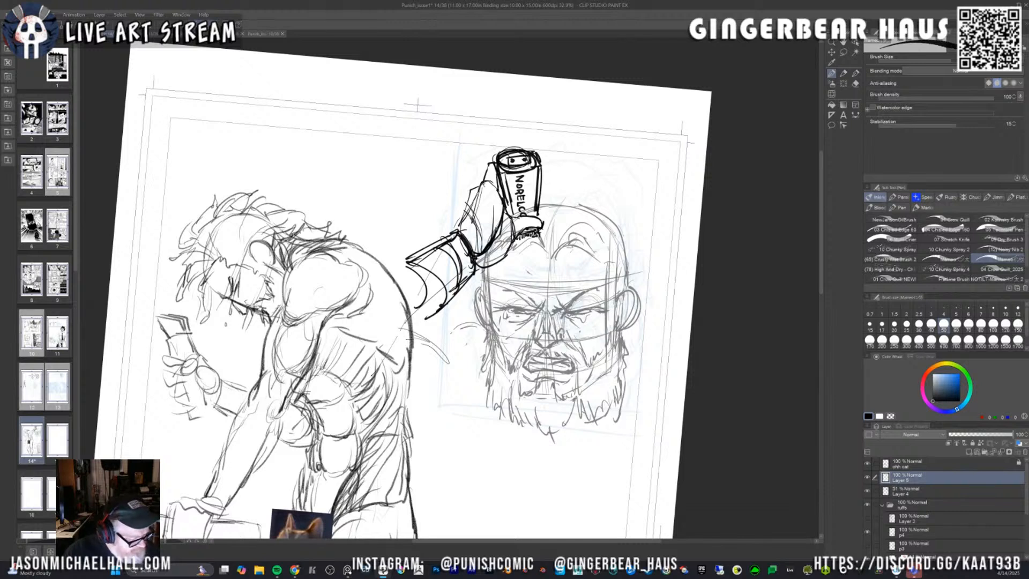
key(k)
drag(502, 207, 505, 199)
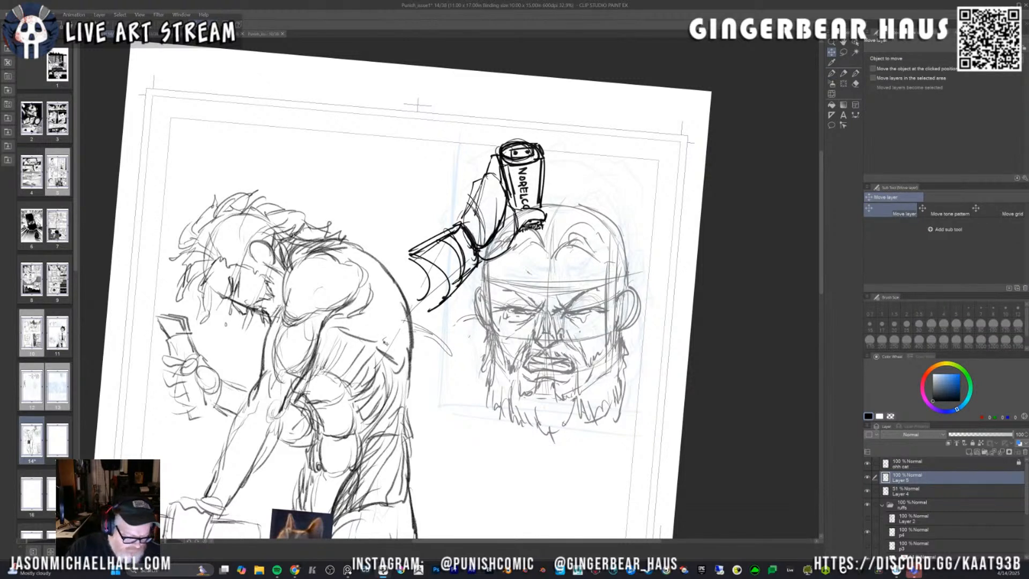
Erase the head layer's hair strokes beneath the clipper with an enlarged hard eraser.
click(908, 489)
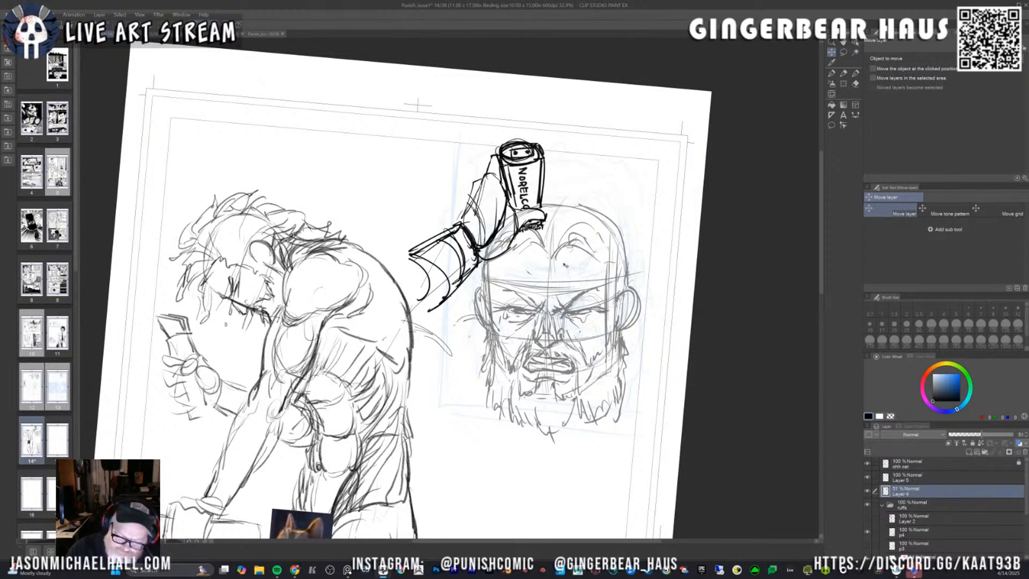
key(e)
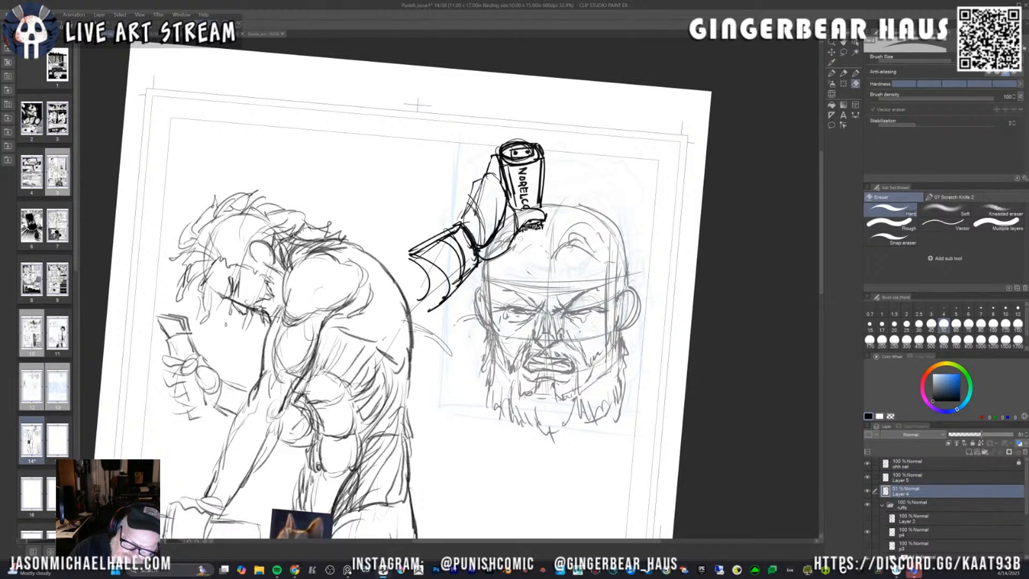
key(bracketright)
key(bracketright)
key(bracketright)
key(bracketright)
key(bracketright)
drag(517, 239, 500, 245)
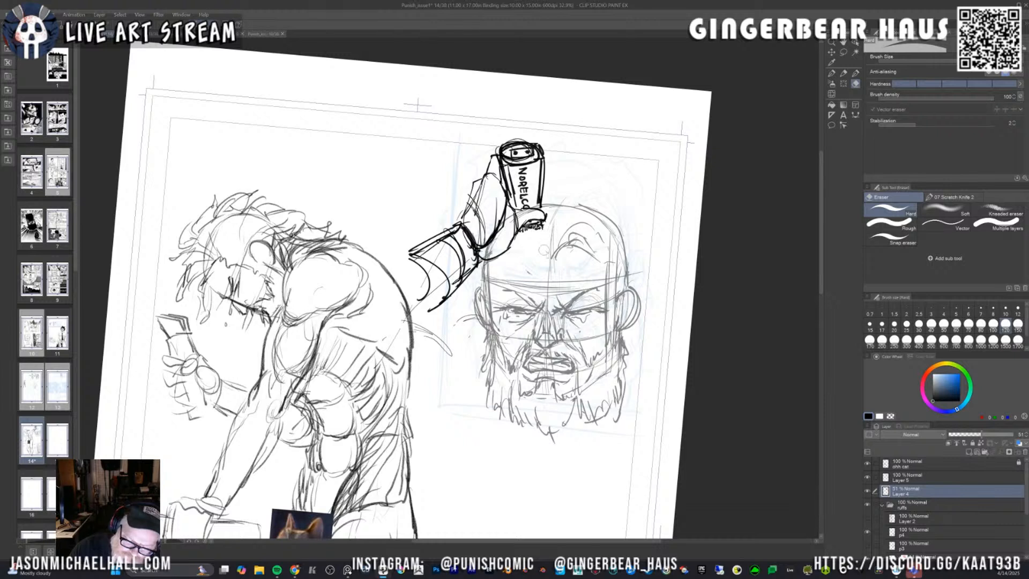
Darken the swept-back hair opposite the clipper and hatch down that side of the head toward the ear.
key(p)
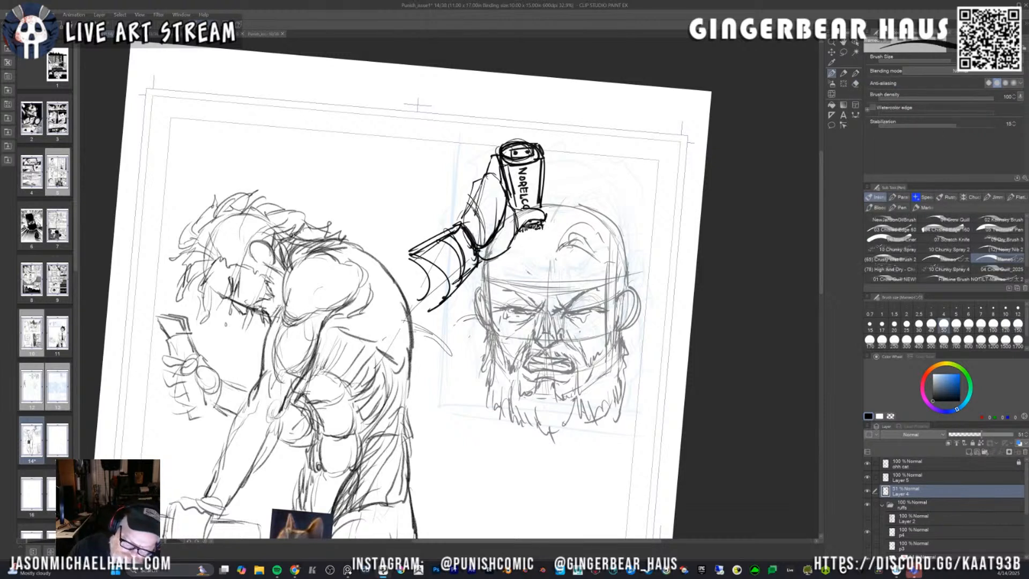
mouse_move(564, 244)
mouse_down()
mouse_move(556, 254)
mouse_move(583, 226)
mouse_move(591, 233)
mouse_up()
drag(582, 228, 601, 253)
drag(562, 248, 594, 233)
mouse_move(580, 243)
mouse_down()
mouse_move(625, 274)
mouse_move(627, 266)
mouse_up()
drag(602, 225, 621, 242)
drag(612, 279, 617, 333)
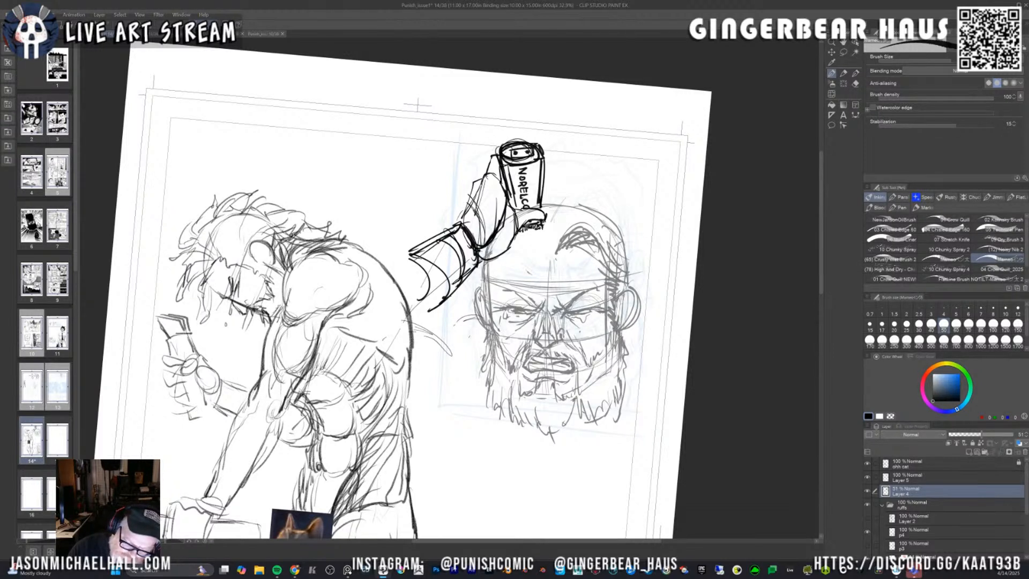
Add spiky hair strokes on the crown, firm up the temple, and dot stubble beneath the clipper's cutting head.
mouse_move(554, 255)
mouse_down()
mouse_move(569, 213)
mouse_move(547, 188)
mouse_move(579, 195)
mouse_up()
mouse_move(513, 240)
mouse_down()
mouse_move(476, 274)
mouse_move(471, 299)
mouse_move(481, 299)
mouse_up()
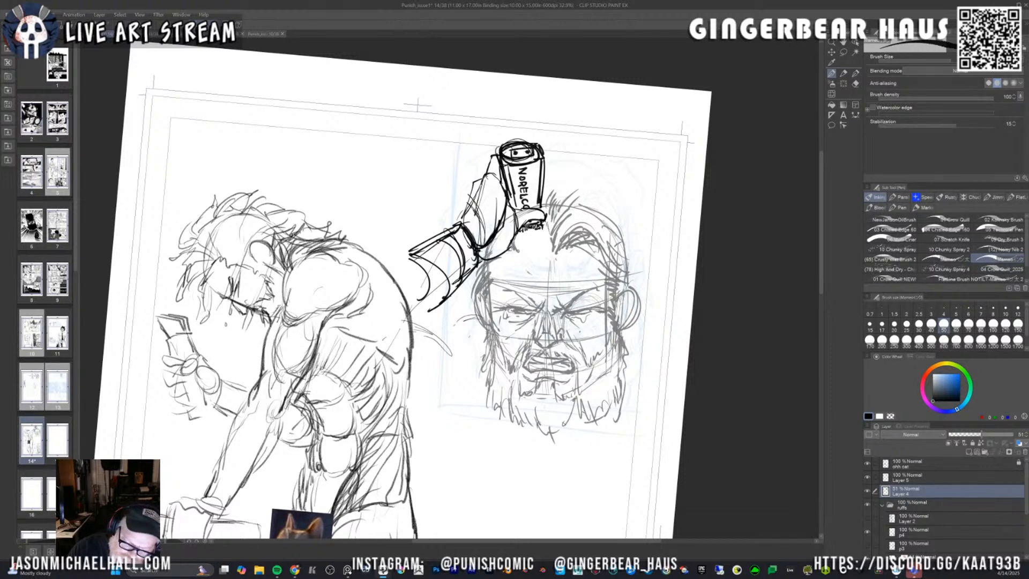
drag(523, 233, 528, 241)
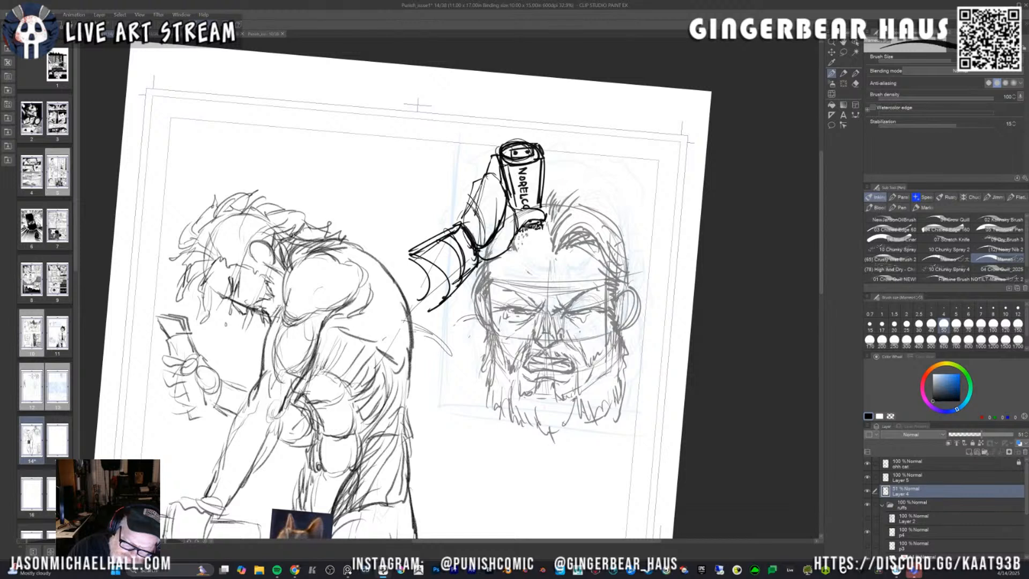
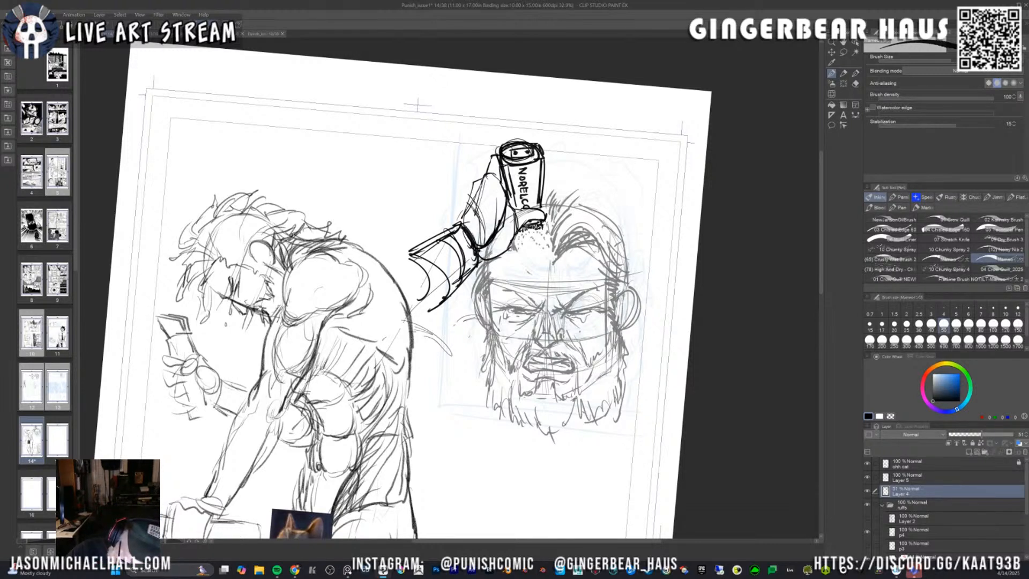
Draw a short shoulder line from the beard's edge toward the standing figure.
mouse_move(489, 345)
mouse_down()
mouse_move(483, 369)
mouse_move(479, 353)
mouse_up()
drag(481, 336, 464, 347)
mouse_move(486, 341)
mouse_down()
mouse_move(458, 351)
mouse_move(483, 344)
mouse_up()
key(space)
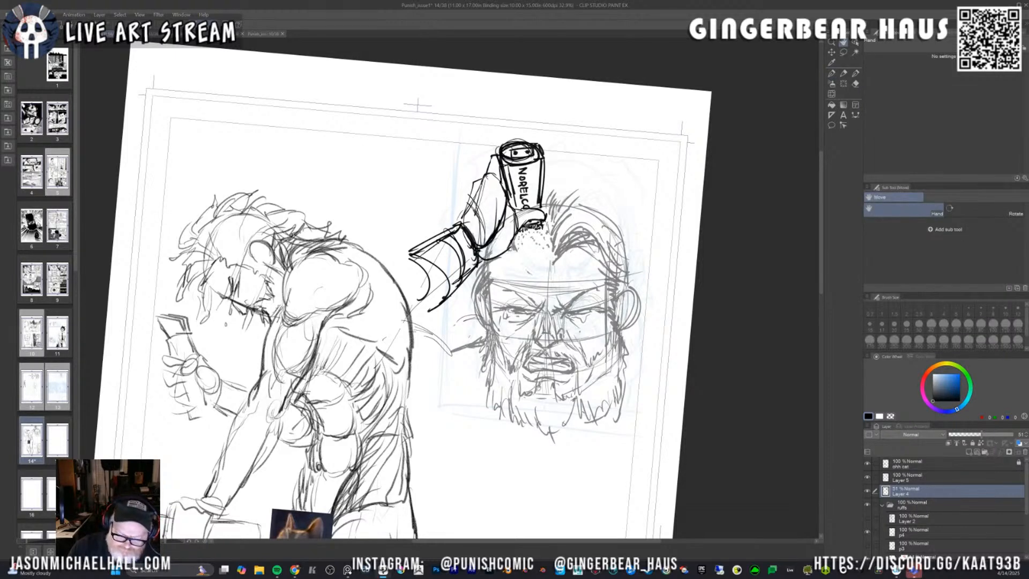
mouse_move(539, 386)
mouse_down()
mouse_move(627, 224)
mouse_move(706, 124)
mouse_up()
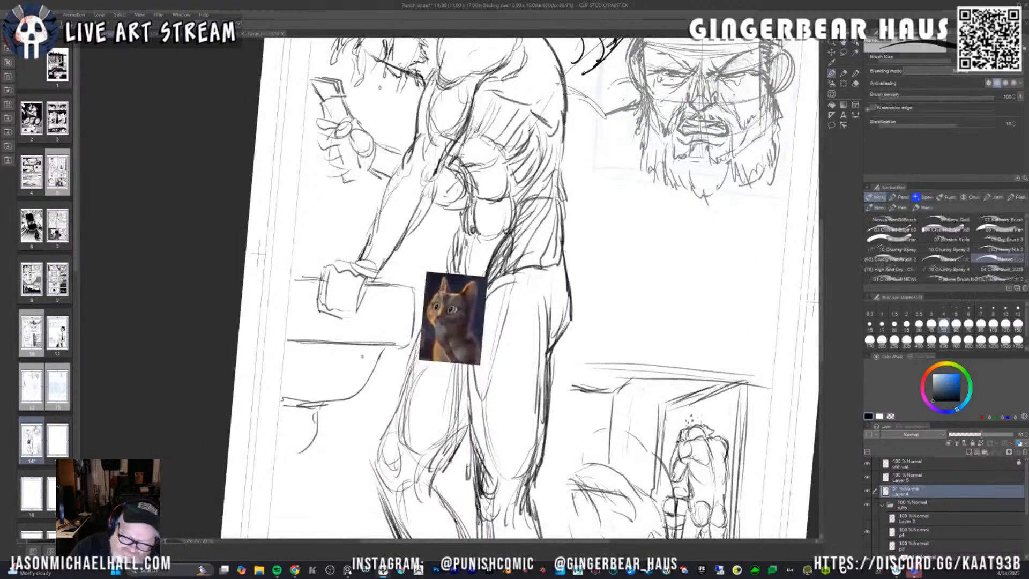
key(space)
mouse_move(372, 305)
mouse_down()
mouse_move(375, 377)
mouse_move(359, 298)
mouse_move(329, 479)
mouse_up()
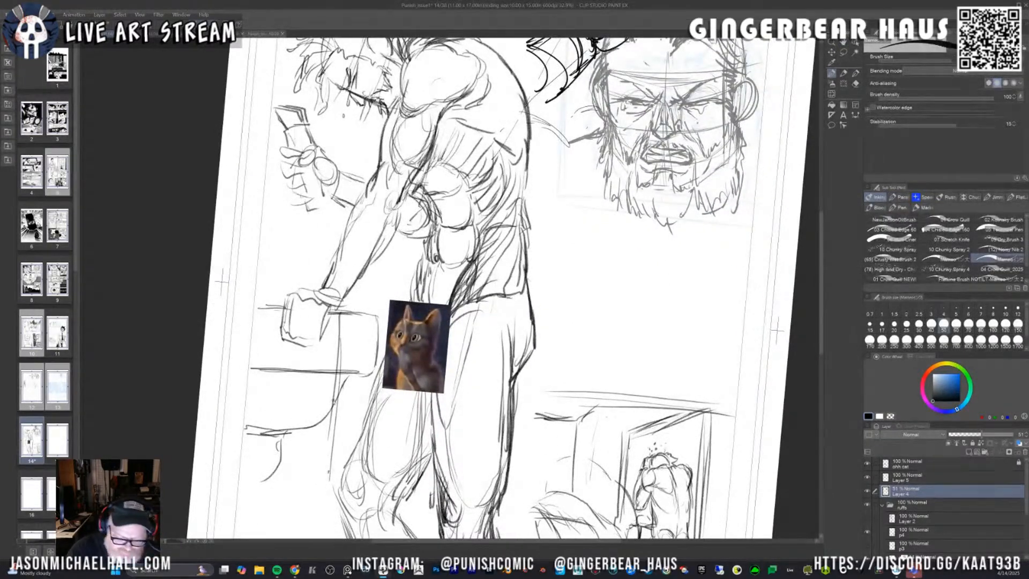
key(ctrl+z)
key(space)
mouse_move(660, 312)
mouse_down()
mouse_move(558, 384)
mouse_move(534, 421)
mouse_up()
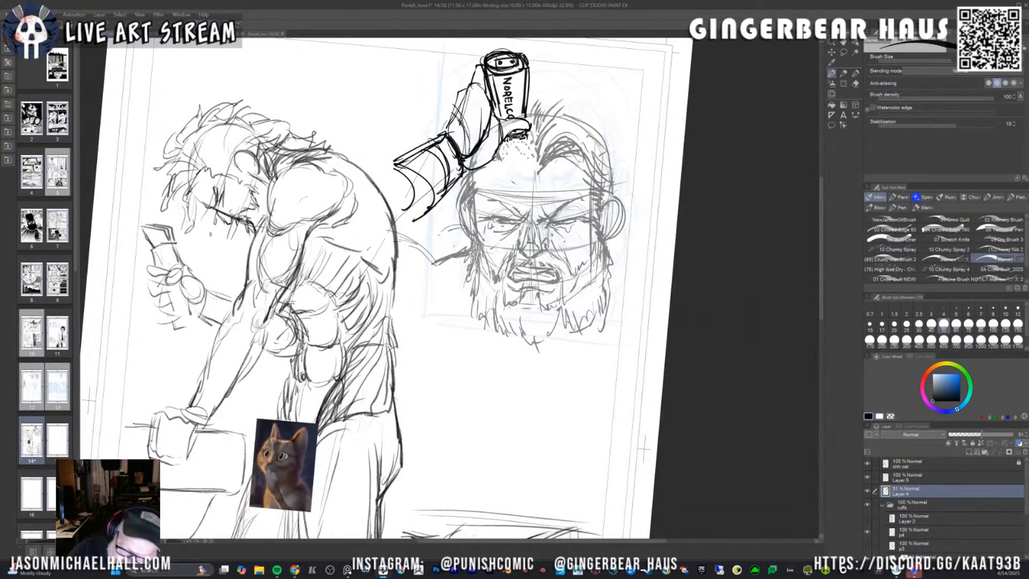
Draw the opposite shoulder slope beside the beard and extend the raised forearm's underside down toward the elbow.
drag(609, 252, 639, 282)
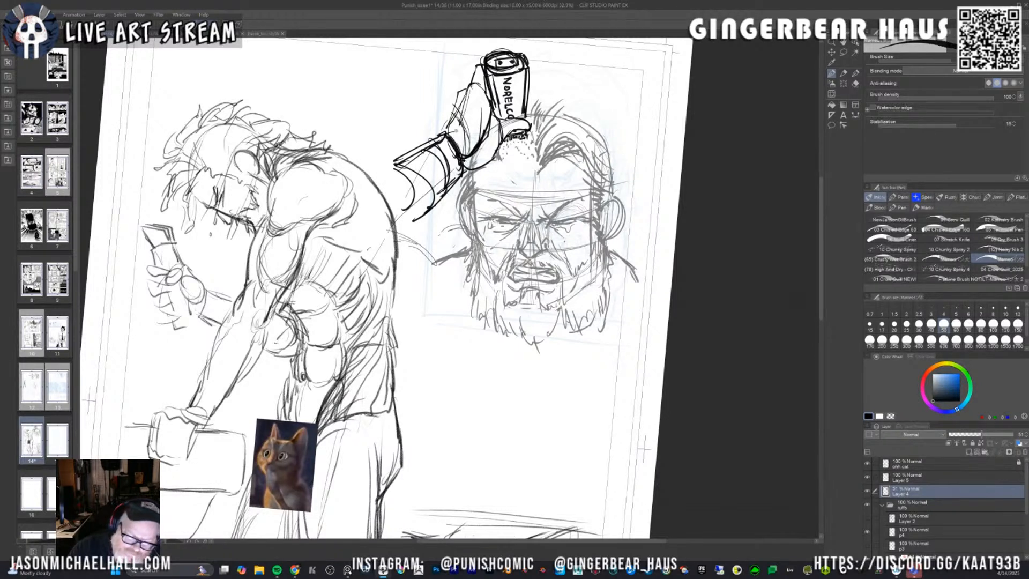
drag(460, 178, 434, 214)
drag(437, 212, 414, 246)
drag(461, 172, 422, 235)
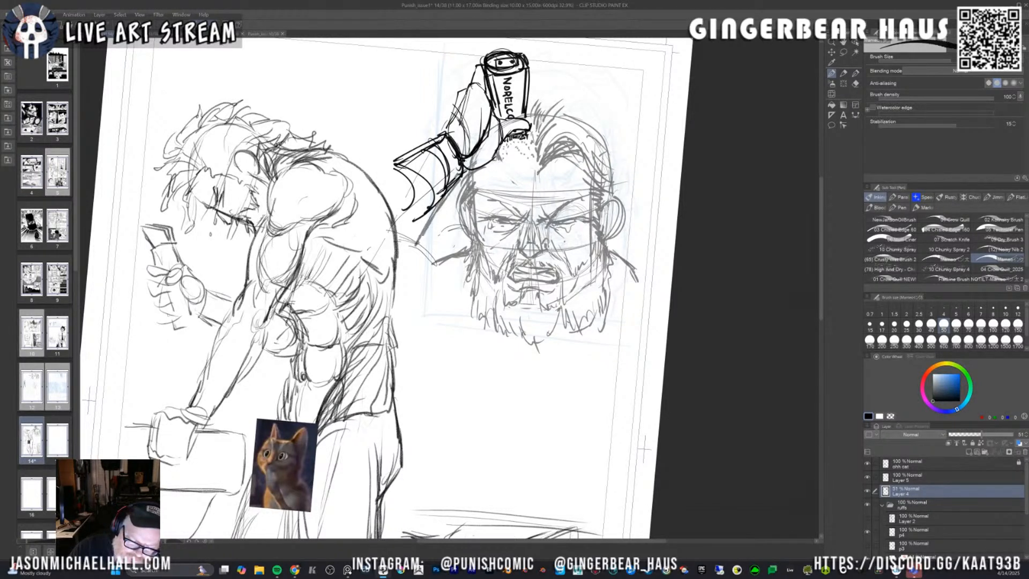
drag(447, 193, 418, 243)
drag(429, 219, 395, 268)
drag(410, 248, 400, 260)
Sketch the raised arm's upper edge and rounded elbow and arm curves across the standing figure's back.
drag(465, 255, 384, 288)
drag(432, 264, 383, 288)
drag(394, 263, 371, 270)
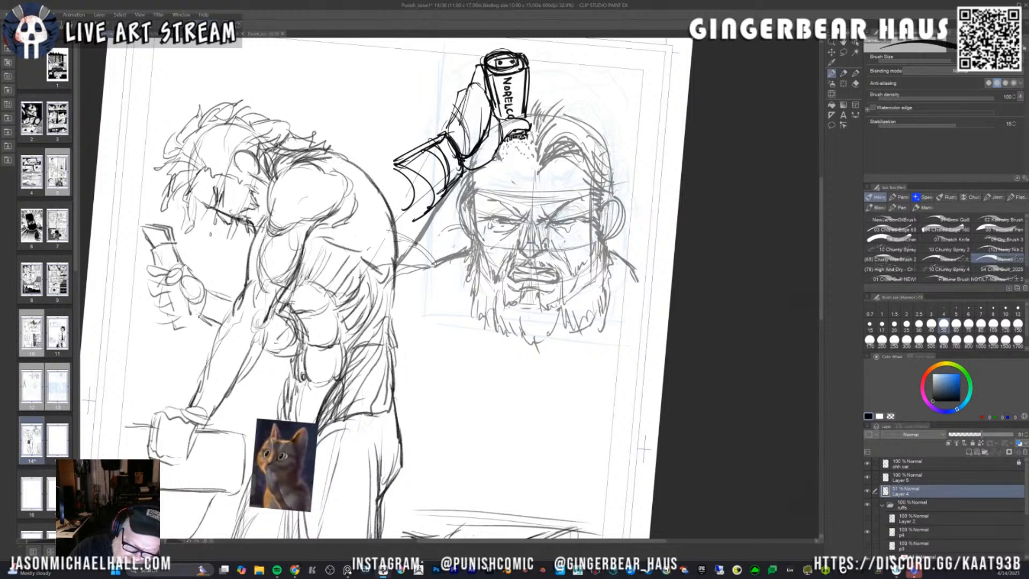
drag(435, 267, 359, 287)
mouse_move(435, 265)
mouse_down()
mouse_move(368, 278)
mouse_move(406, 325)
mouse_move(352, 346)
mouse_up()
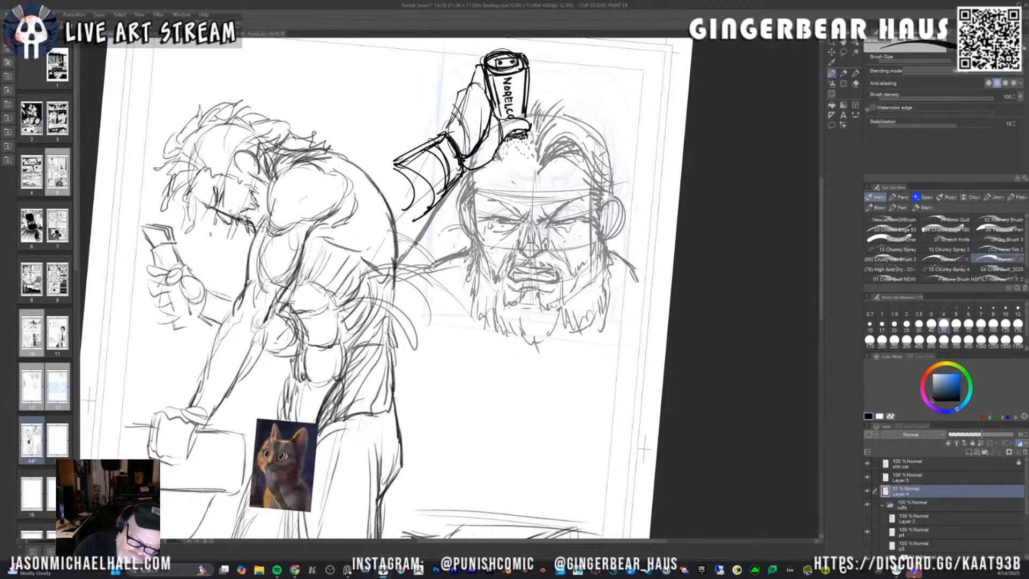
mouse_move(326, 312)
mouse_down()
mouse_move(413, 372)
mouse_move(351, 417)
mouse_move(316, 335)
mouse_move(303, 369)
mouse_up()
drag(335, 263, 303, 348)
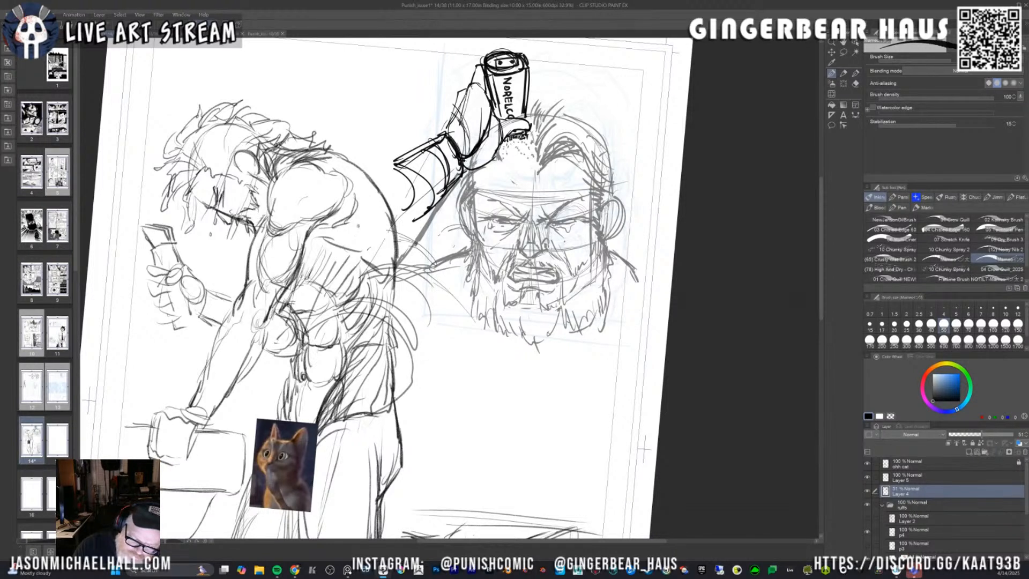
drag(377, 208, 336, 261)
key(ctrl+z)
key(ctrl+z)
key(ctrl+z)
key(ctrl+z)
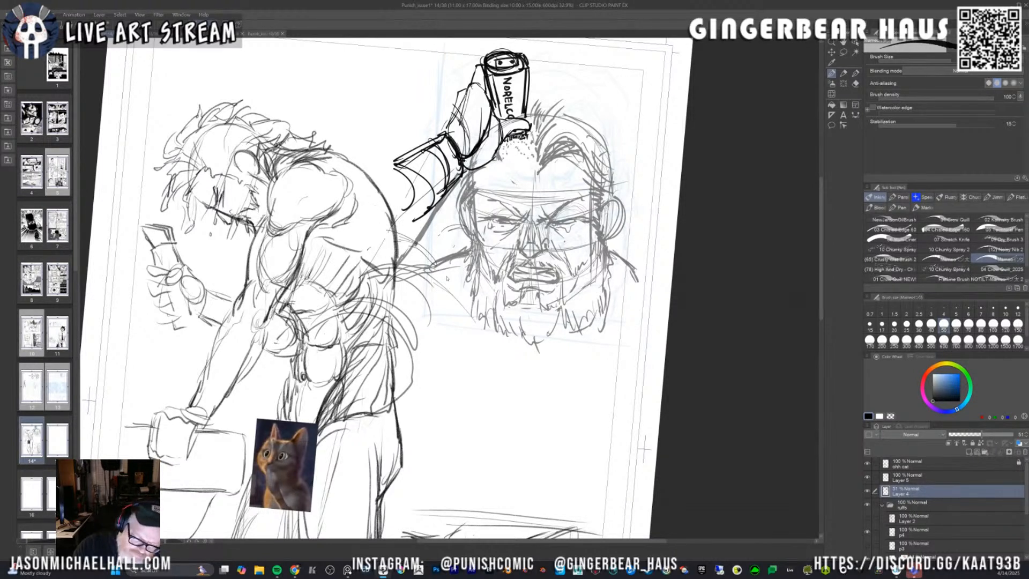
Build up loose circular strokes for the raised arm's rounded elbow over the standing figure's lower back.
mouse_move(409, 242)
mouse_down()
mouse_move(455, 289)
mouse_move(449, 305)
mouse_move(368, 274)
mouse_move(408, 340)
mouse_move(356, 332)
mouse_up()
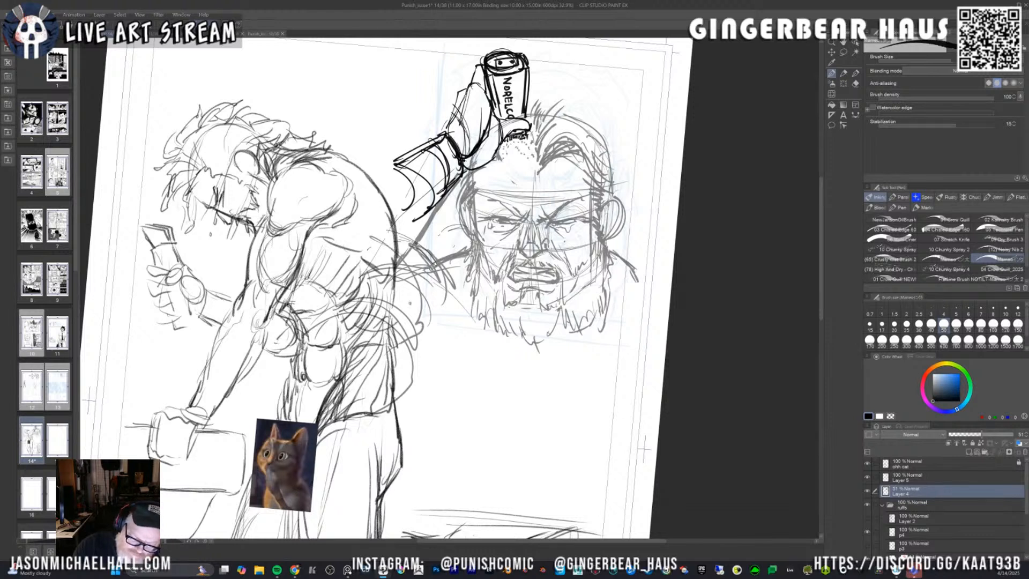
drag(370, 238, 375, 321)
drag(424, 251, 324, 289)
drag(324, 335, 375, 293)
drag(418, 231, 375, 306)
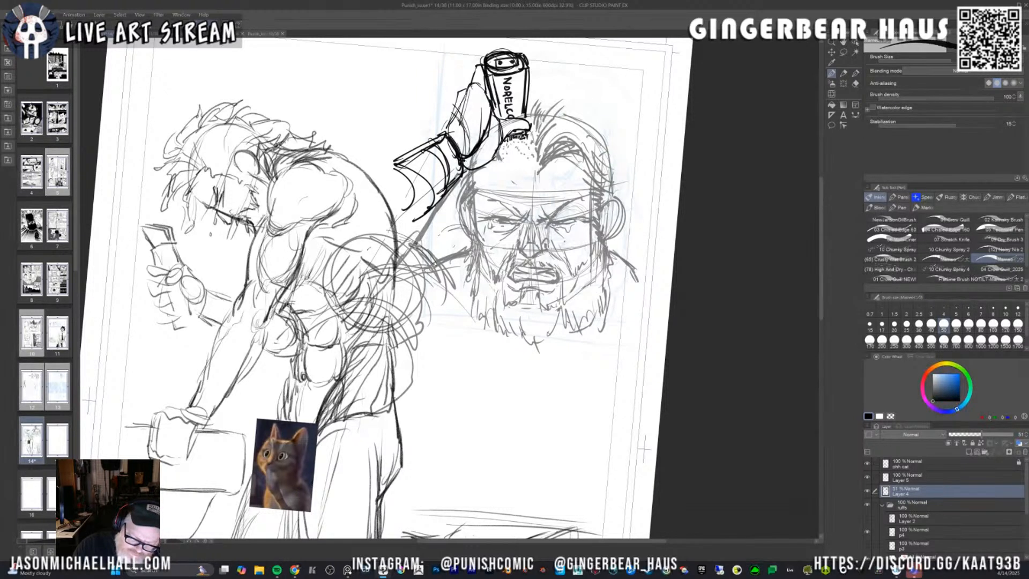
Sketch the upper arm's rounded mass around the elbow and extend the forearm's upper and lower edges to meet it.
drag(437, 207, 387, 283)
mouse_move(403, 163)
mouse_down()
mouse_move(347, 208)
mouse_move(328, 301)
mouse_move(328, 252)
mouse_move(412, 285)
mouse_up()
drag(442, 206, 329, 290)
drag(331, 217, 318, 289)
drag(315, 303, 364, 268)
mouse_move(383, 173)
mouse_down()
mouse_move(316, 298)
mouse_move(407, 297)
mouse_up()
drag(429, 247, 377, 299)
mouse_move(408, 155)
mouse_down()
mouse_move(299, 295)
mouse_move(352, 305)
mouse_move(448, 217)
mouse_move(371, 297)
mouse_up()
drag(421, 242, 405, 264)
drag(310, 300, 361, 309)
drag(332, 232, 300, 301)
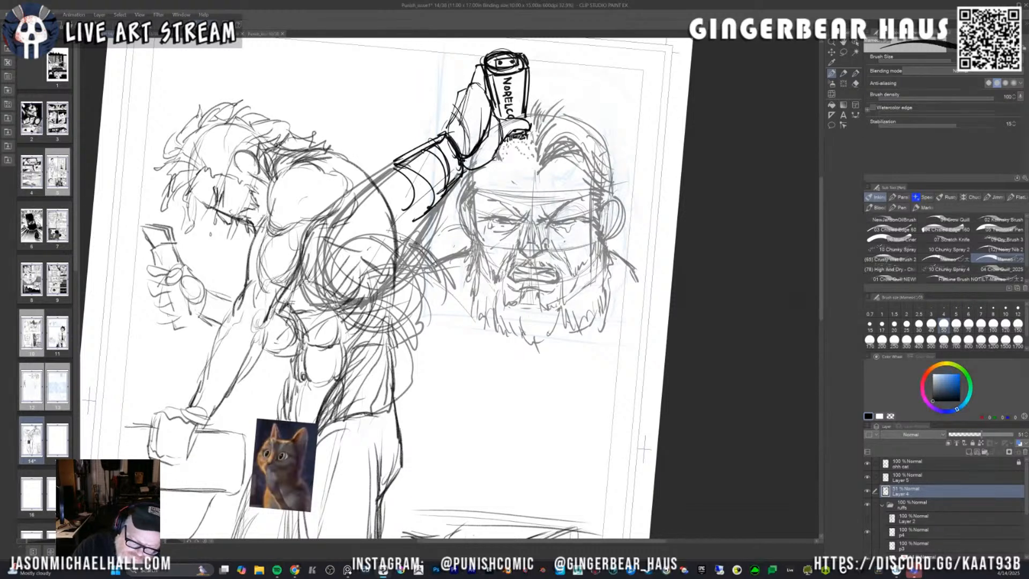
drag(398, 162, 313, 232)
Add overlapping curved strokes for the upper arm and shoulder between the elbow and the beard.
drag(429, 252, 422, 302)
drag(421, 303, 376, 321)
mouse_move(442, 253)
mouse_down()
mouse_move(406, 328)
mouse_move(366, 328)
mouse_up()
mouse_move(440, 273)
mouse_down()
mouse_move(399, 325)
mouse_move(428, 322)
mouse_up()
mouse_move(452, 236)
mouse_down()
mouse_move(423, 254)
mouse_move(447, 305)
mouse_up()
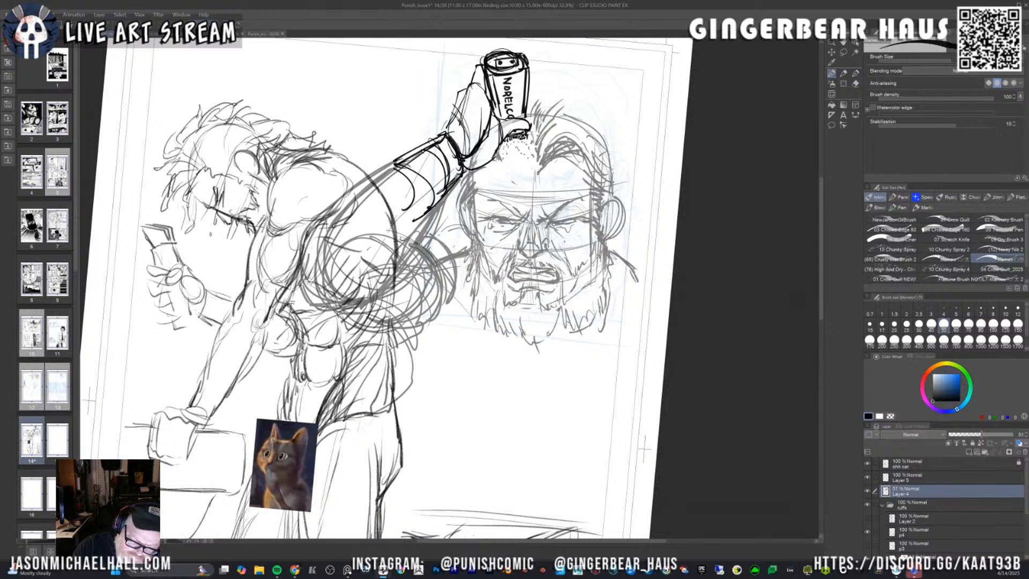
Darken the rounded shoulder contour and its join to the neck beside the beard.
drag(459, 263, 446, 311)
drag(449, 234, 435, 255)
drag(466, 288, 459, 335)
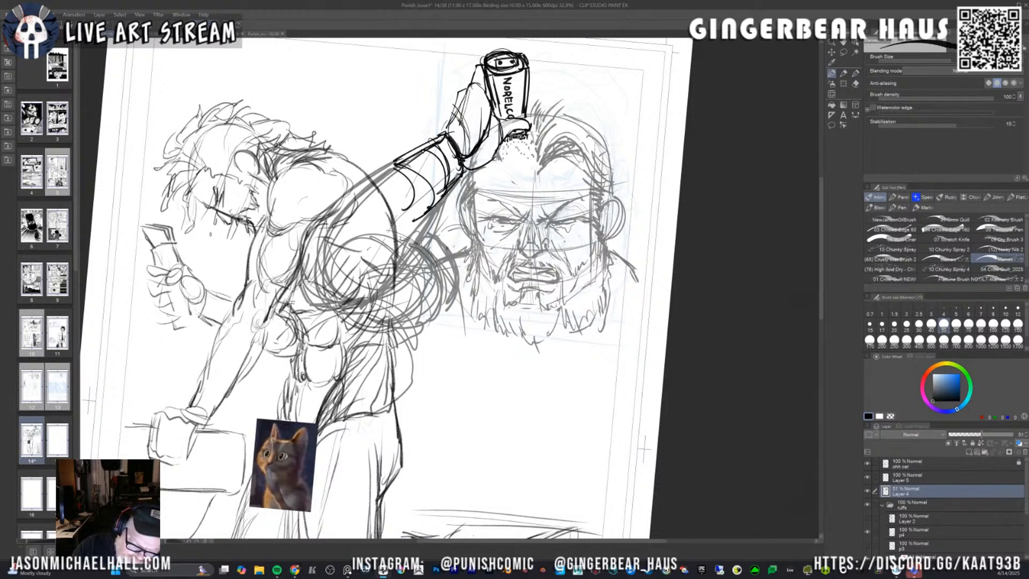
drag(455, 247, 446, 253)
drag(463, 258, 455, 279)
drag(447, 240, 435, 257)
drag(454, 261, 446, 326)
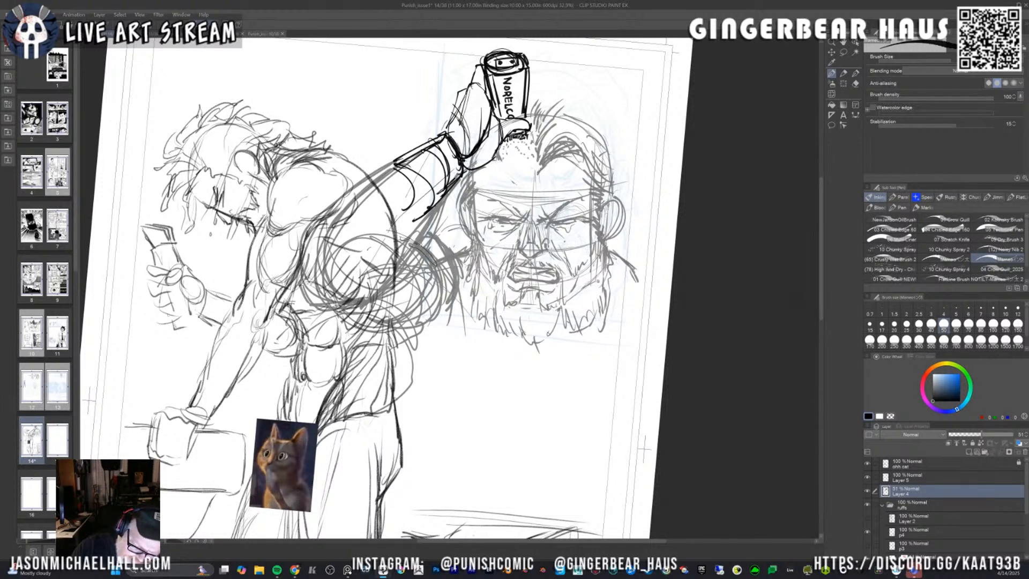
drag(476, 255, 459, 262)
Rough in torso lines below the elbow, reinforce the opposite shoulder slope, and strengthen the raised arm's underside.
drag(316, 297, 381, 338)
mouse_move(383, 335)
mouse_down()
mouse_move(446, 341)
mouse_move(415, 356)
mouse_up()
drag(412, 349, 449, 393)
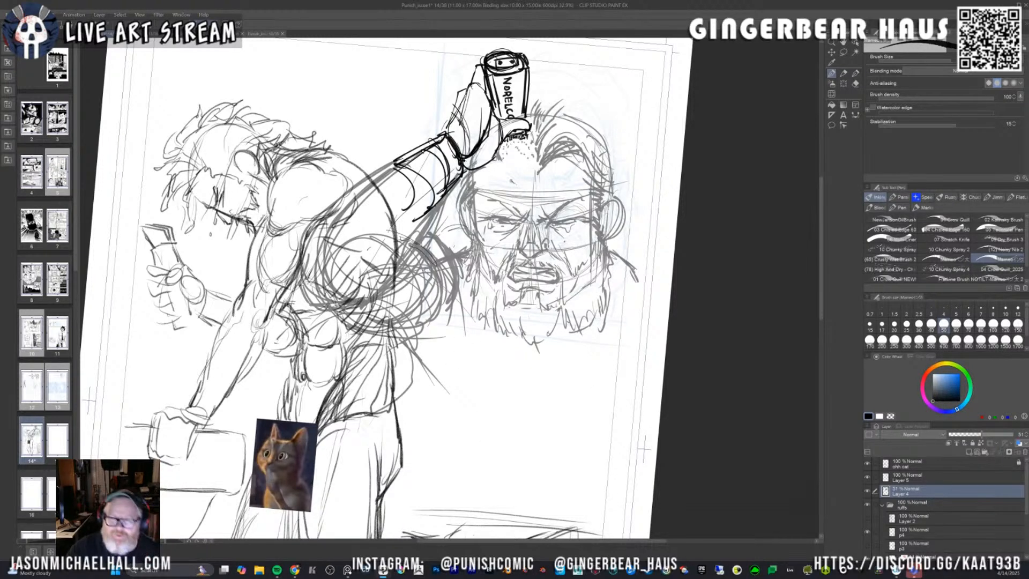
drag(401, 350, 412, 394)
drag(617, 253, 645, 293)
drag(432, 217, 408, 248)
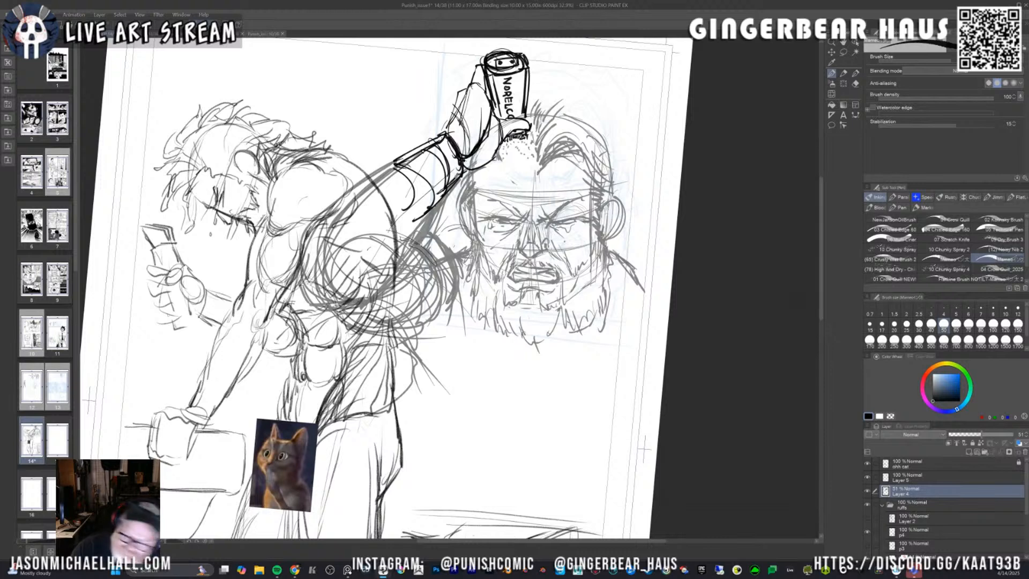
On Layer 5, erase the banded forearm lines below the clipper hand's wrist.
click(914, 477)
key(bracketleft)
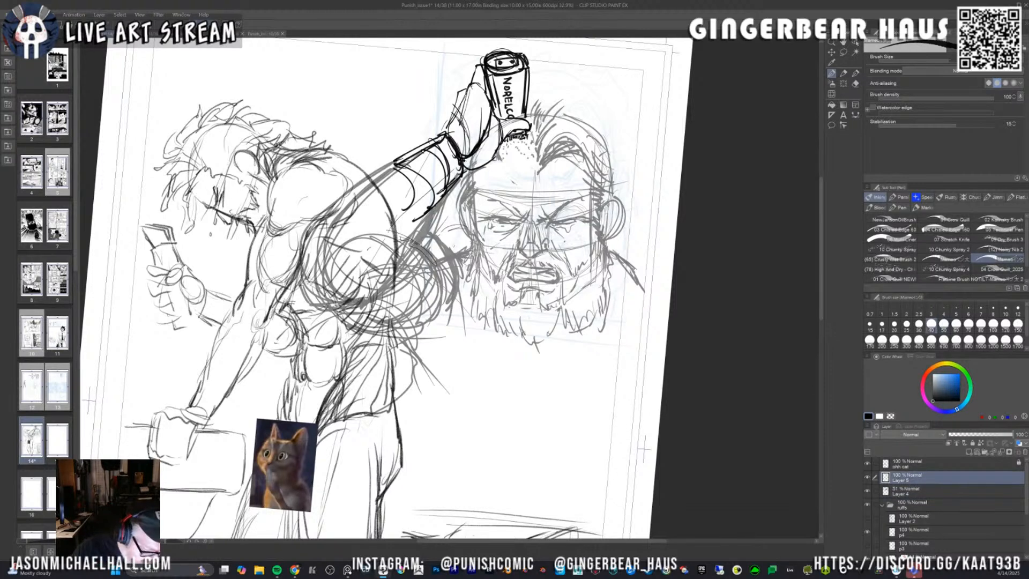
key(e)
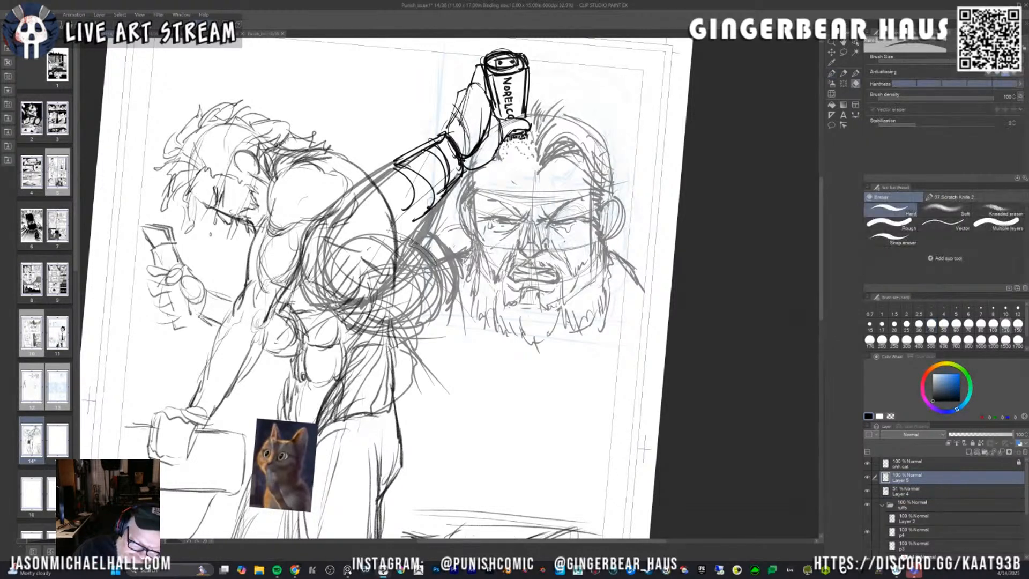
mouse_move(423, 212)
mouse_down()
mouse_move(442, 180)
mouse_move(434, 201)
mouse_move(434, 156)
mouse_move(400, 161)
mouse_move(405, 170)
mouse_up()
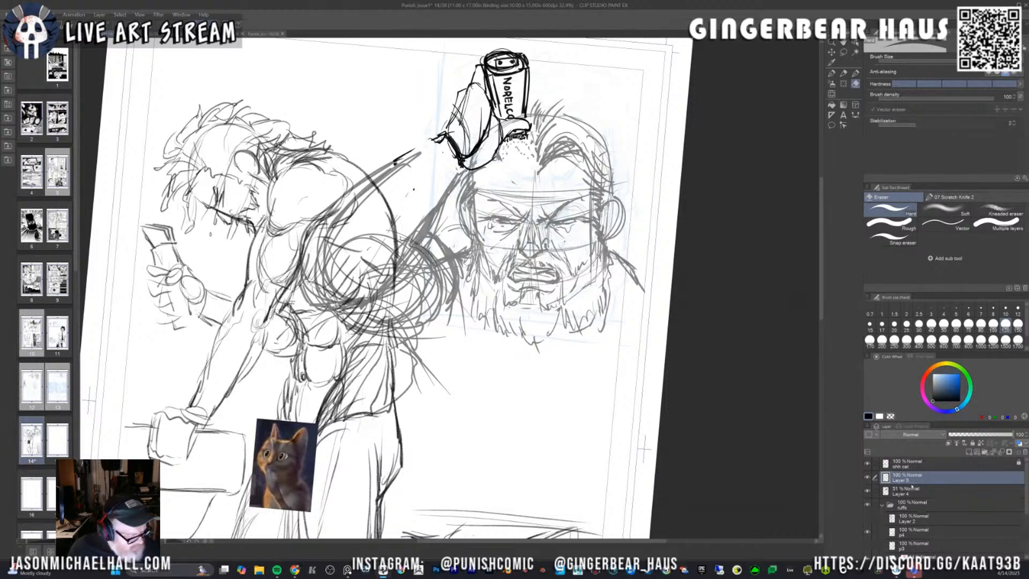
Raise Layer 4's opacity to 100% and merge Layer 5 down into it.
click(951, 490)
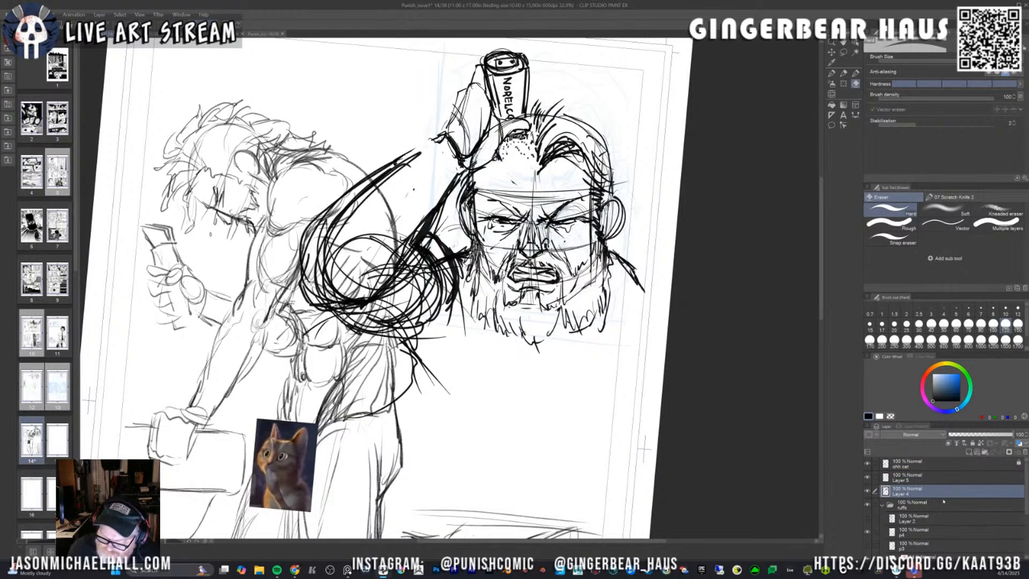
click(926, 479)
key(ctrl+e)
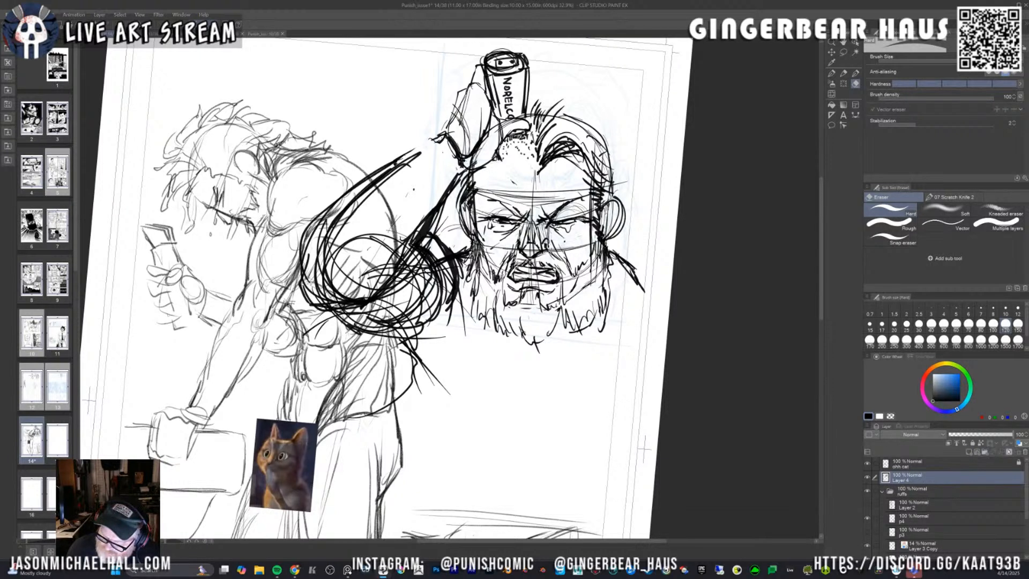
Add a layer mask to Layer 4 and mask out the arm and torso strokes that spill past the panel onto the standing figure.
click(1009, 452)
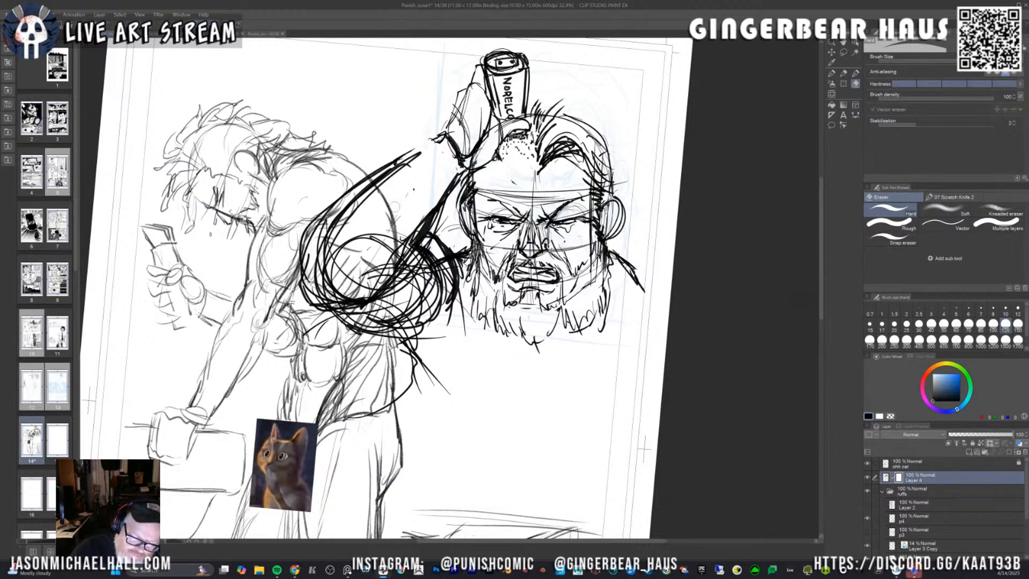
key(])
mouse_move(418, 153)
mouse_down()
mouse_move(395, 246)
mouse_move(357, 177)
mouse_move(316, 322)
mouse_up()
key(])
key(])
mouse_move(317, 219)
mouse_down()
mouse_move(309, 324)
mouse_move(346, 193)
mouse_up()
drag(386, 166, 383, 182)
drag(353, 322, 402, 161)
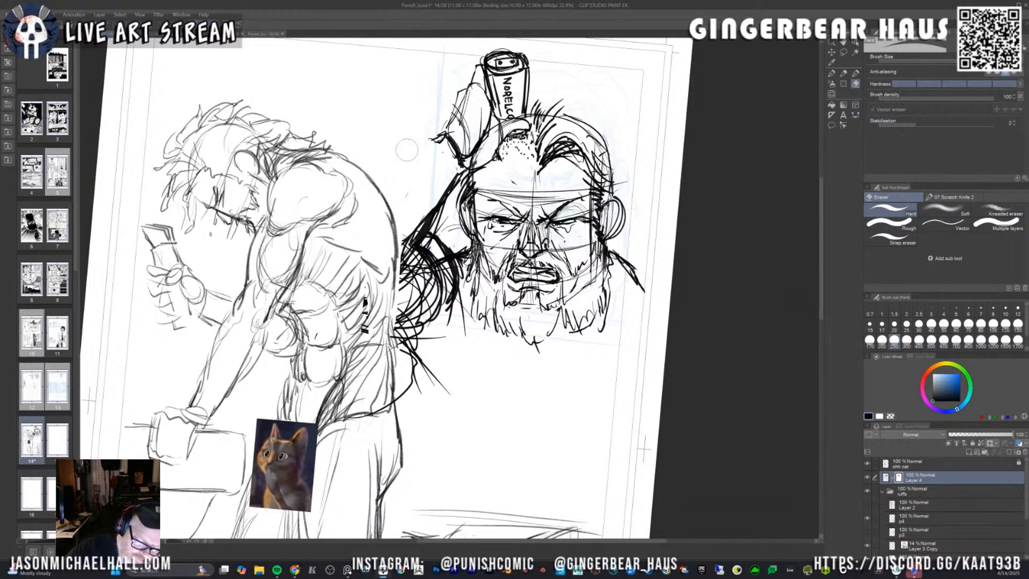
mouse_move(399, 343)
mouse_down()
mouse_move(413, 226)
mouse_move(416, 343)
mouse_up()
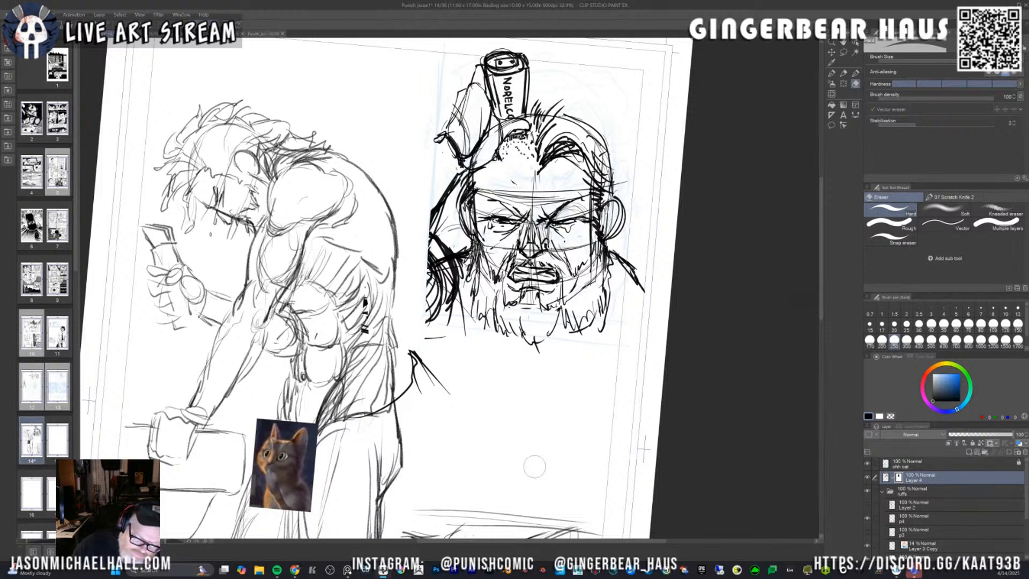
mouse_move(423, 335)
mouse_down()
mouse_move(461, 338)
mouse_move(424, 381)
mouse_move(410, 364)
mouse_move(367, 431)
mouse_up()
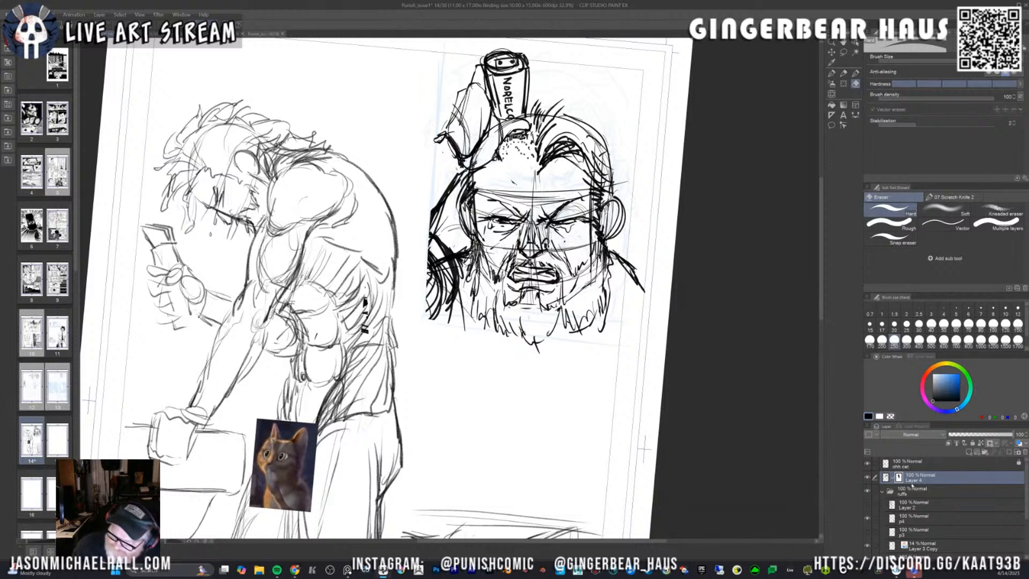
Switch from the mask to Layer 4's artwork, erase scribbled arm loops beside the beard, and sketch rough shoulder strokes.
click(886, 477)
mouse_move(452, 242)
mouse_down()
mouse_move(443, 240)
mouse_move(437, 286)
mouse_move(448, 252)
mouse_move(457, 269)
mouse_move(442, 321)
mouse_up()
key(p)
mouse_move(470, 244)
mouse_down()
mouse_move(461, 281)
mouse_move(444, 272)
mouse_move(464, 269)
mouse_move(428, 272)
mouse_up()
drag(453, 284, 444, 303)
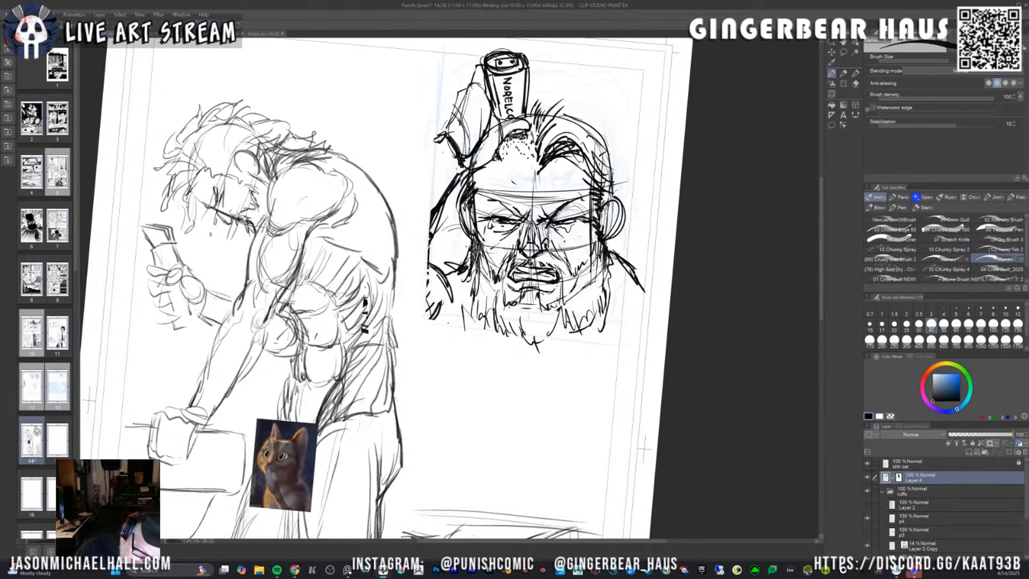
Clear the remaining messy shoulder and arm strokes between the panel edge and the beard.
drag(436, 259, 429, 275)
mouse_move(460, 287)
mouse_down()
mouse_move(445, 308)
mouse_move(455, 293)
mouse_move(456, 307)
mouse_up()
drag(474, 282, 451, 308)
drag(457, 284, 444, 308)
mouse_move(436, 259)
mouse_down()
mouse_move(428, 275)
mouse_move(444, 280)
mouse_move(433, 321)
mouse_move(427, 303)
mouse_up()
key(e)
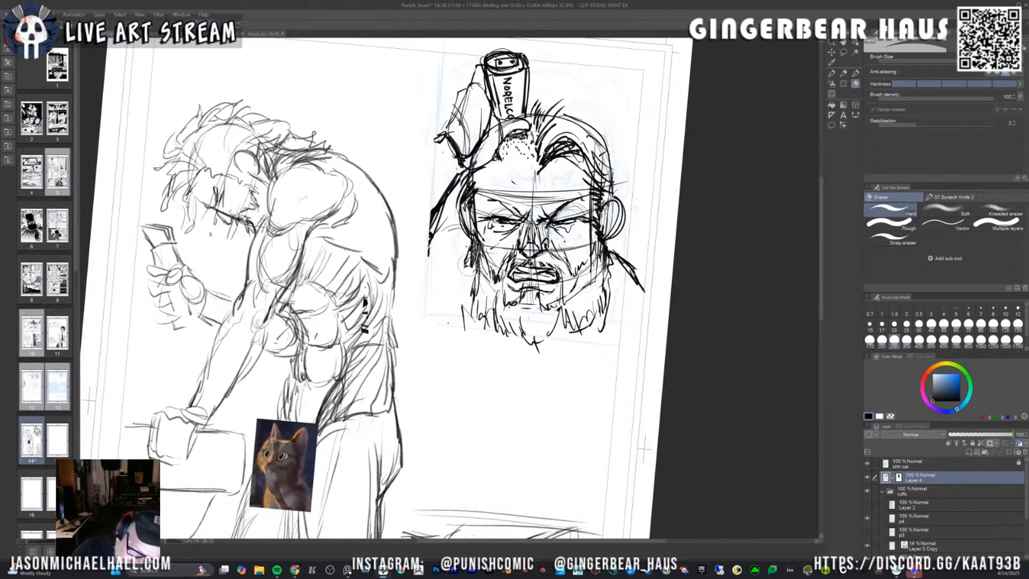
Redraw the shoulder beside the beard with a neck slope, a rounded deltoid curve, and muscle lines running down the arm.
key(p)
drag(469, 260, 464, 271)
mouse_move(465, 265)
mouse_down()
mouse_move(464, 278)
mouse_move(445, 277)
mouse_up()
drag(465, 275, 449, 287)
drag(465, 286, 454, 302)
drag(429, 260, 444, 278)
drag(441, 275, 453, 315)
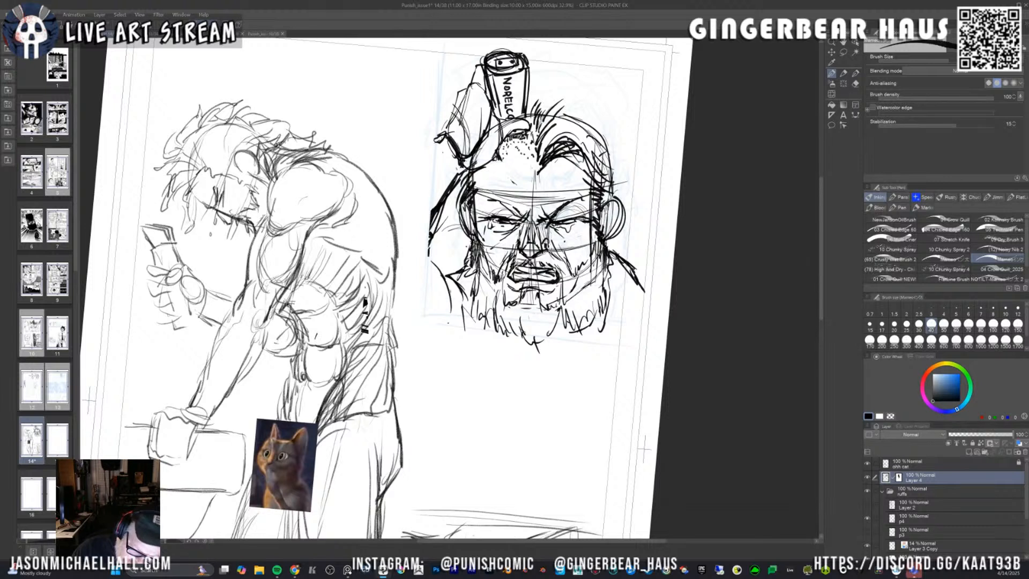
drag(453, 279, 446, 318)
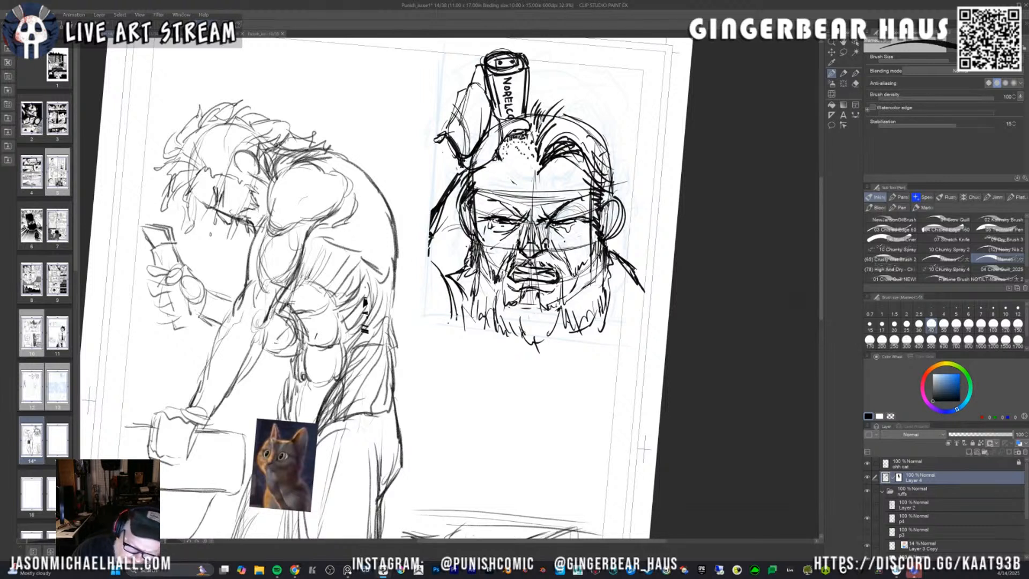
drag(430, 267, 432, 320)
drag(437, 274, 434, 320)
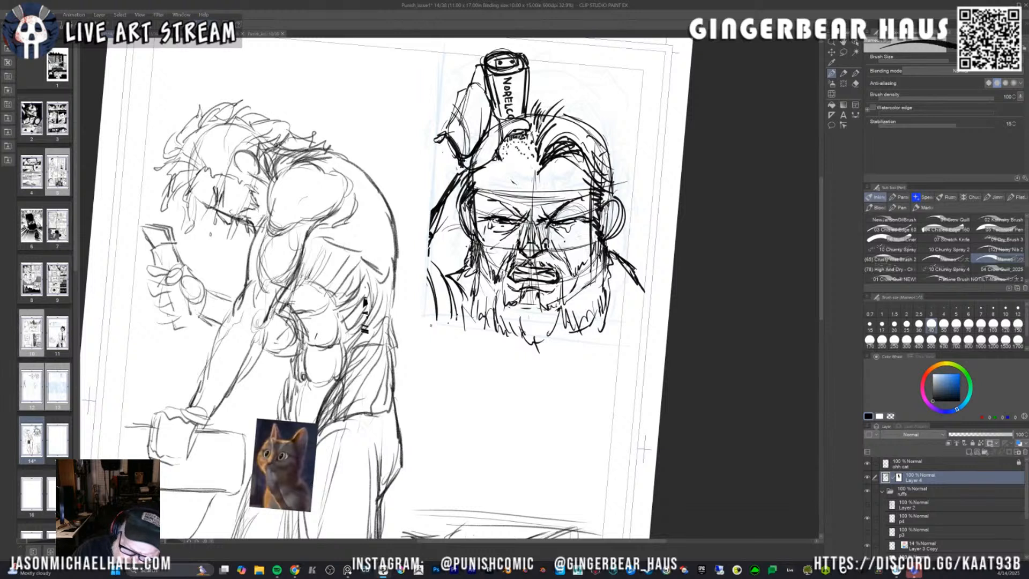
Erase the opposite shoulder line and redraw it as a lower slope running from the beard to the panel edge.
key(e)
drag(612, 252, 644, 293)
key(p)
mouse_move(605, 243)
mouse_down()
mouse_move(624, 298)
mouse_move(642, 311)
mouse_up()
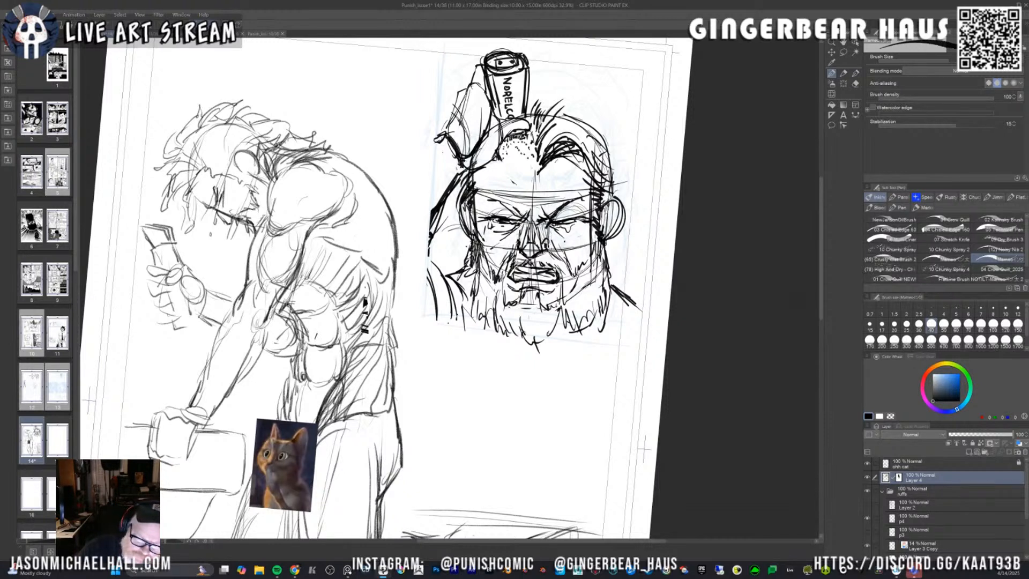
Add short forearm strokes below the wrist and touch up the clipper's cutting head.
drag(461, 161, 447, 175)
mouse_move(458, 163)
mouse_down()
mouse_move(432, 196)
mouse_move(433, 181)
mouse_move(452, 185)
mouse_up()
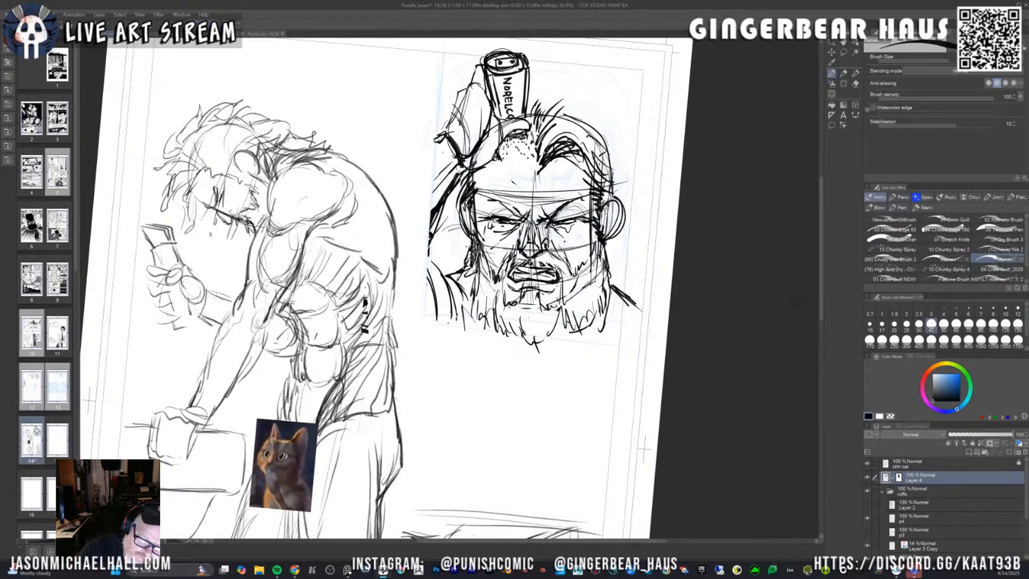
drag(516, 134, 525, 129)
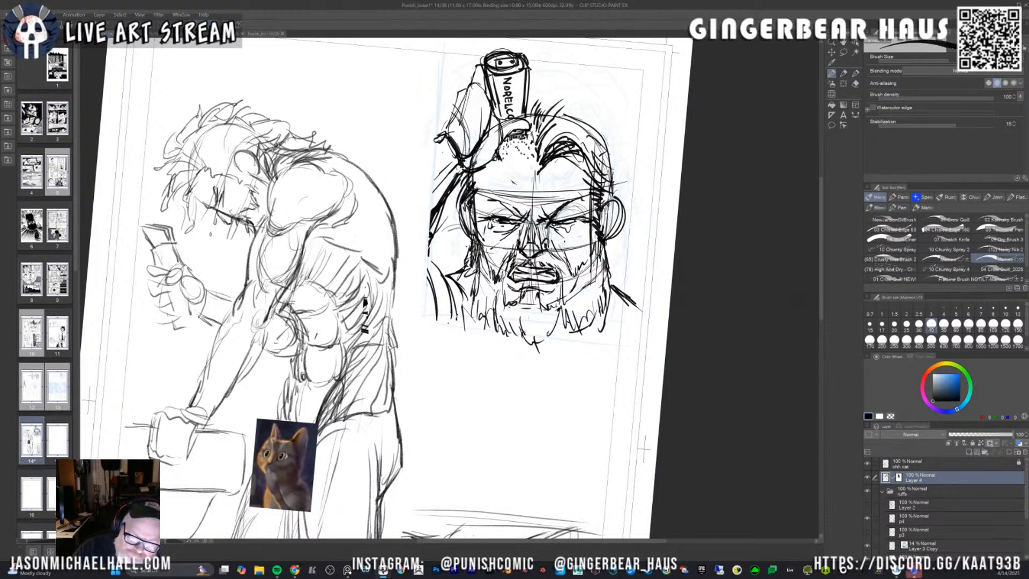
Draw fingertips wrapping around the clipper's top and firm up the back-of-hand contour down to the wrist.
drag(480, 59, 470, 79)
mouse_move(487, 55)
mouse_down()
mouse_move(478, 61)
mouse_move(534, 68)
mouse_up()
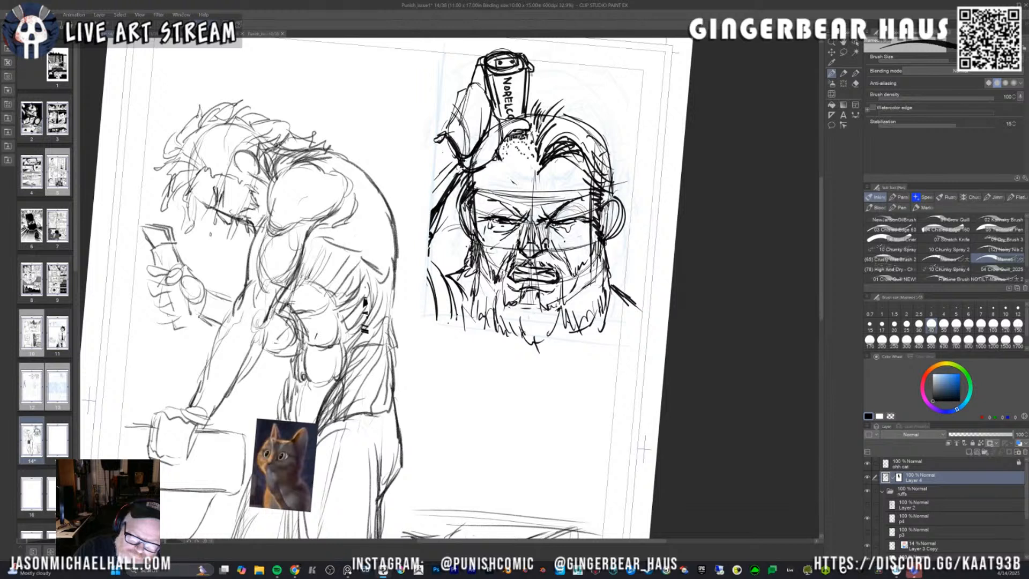
mouse_move(464, 83)
mouse_down()
mouse_move(453, 103)
mouse_move(464, 96)
mouse_up()
drag(476, 70, 443, 127)
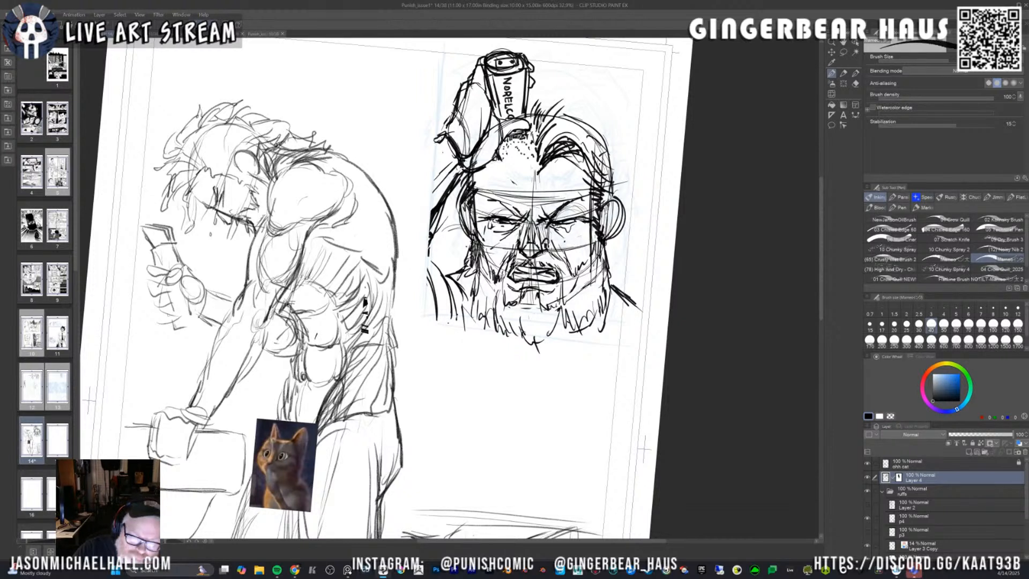
drag(469, 80, 460, 101)
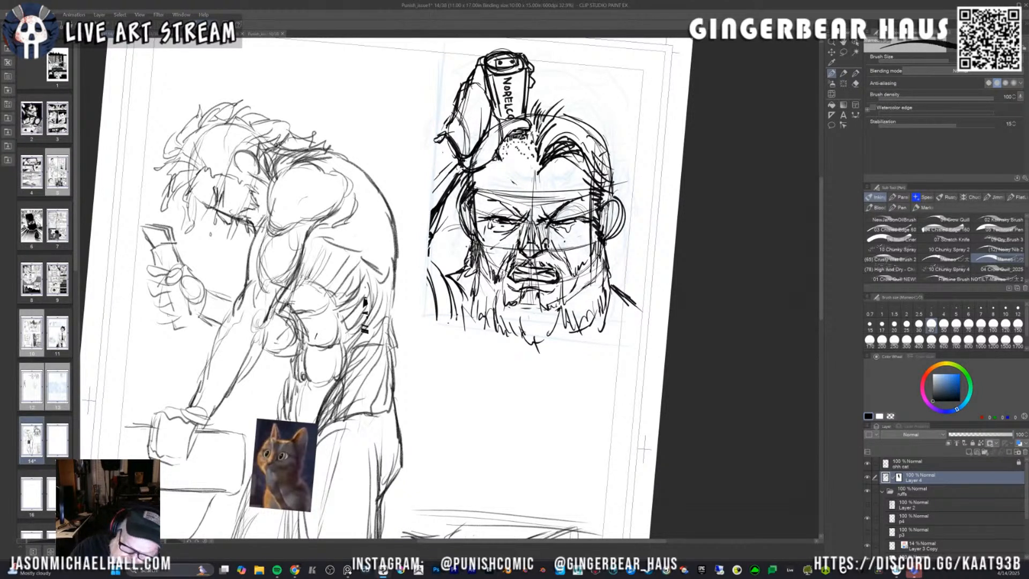
Create a rectangular frame border around the bearded head panel in the page's upper corner.
key(space)
drag(649, 398, 659, 311)
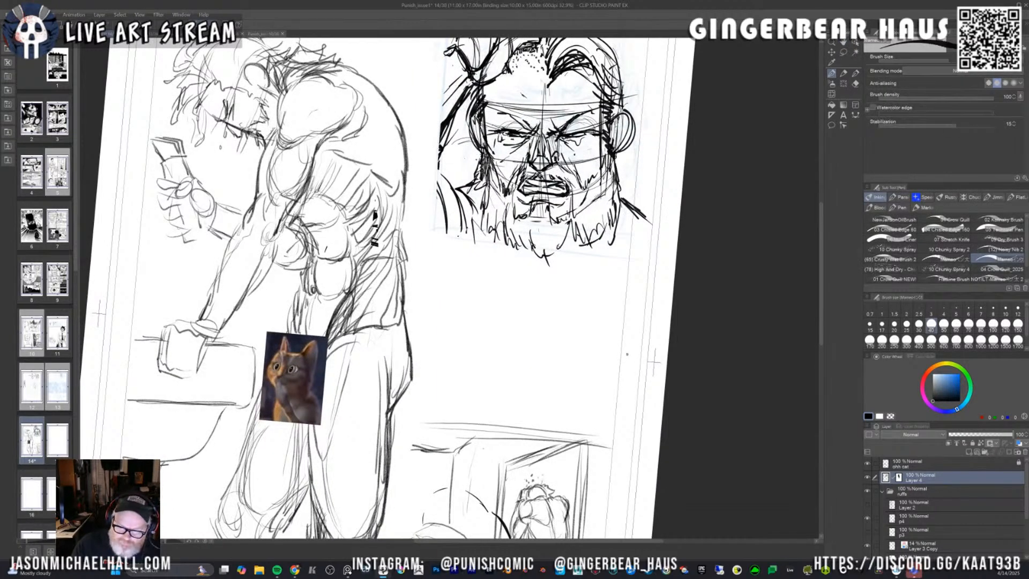
key(minus)
scroll(625, 360, down, 4)
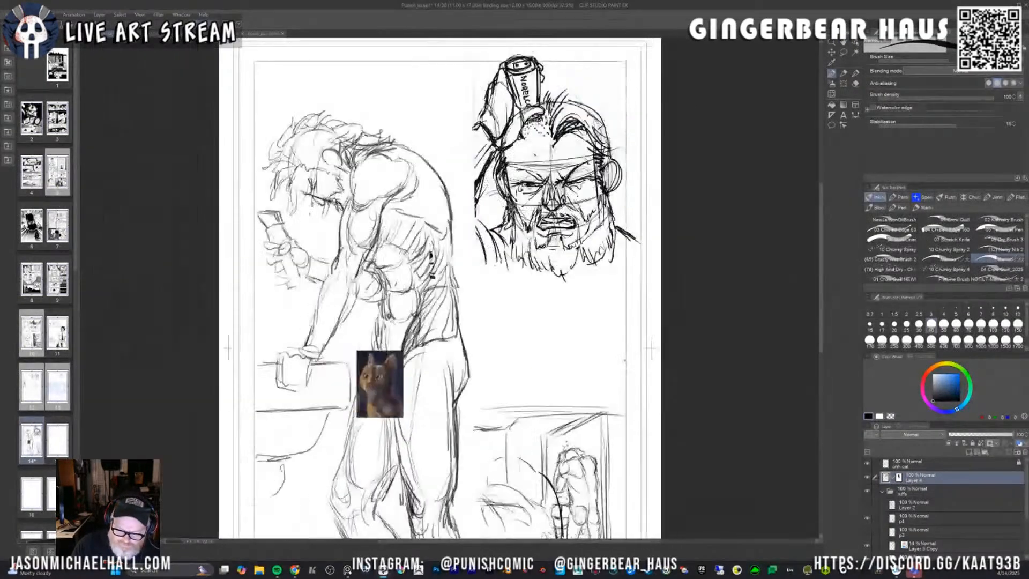
drag(620, 377, 592, 320)
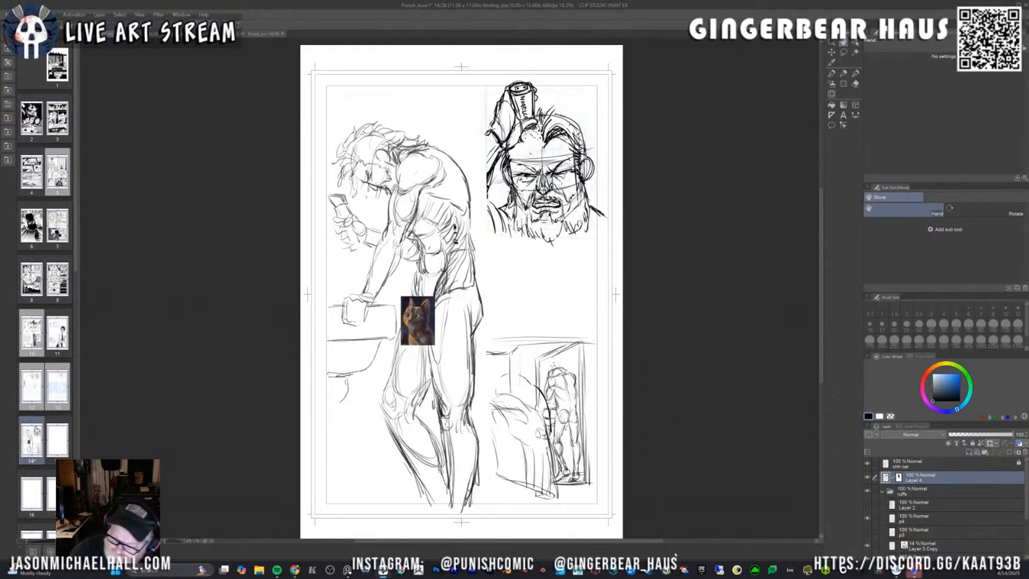
click(855, 105)
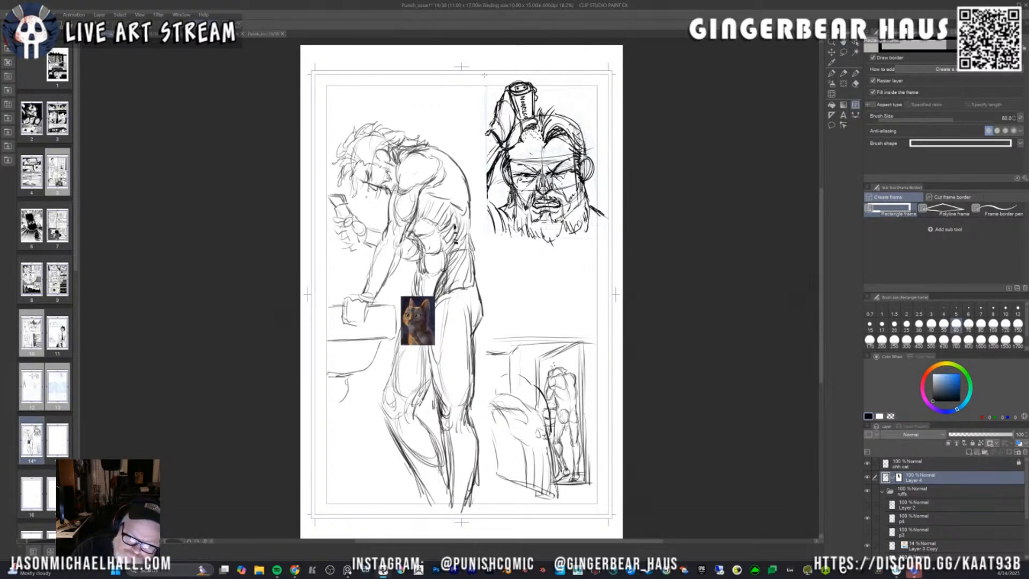
mouse_move(485, 85)
mouse_down()
mouse_move(545, 210)
mouse_move(596, 239)
mouse_up()
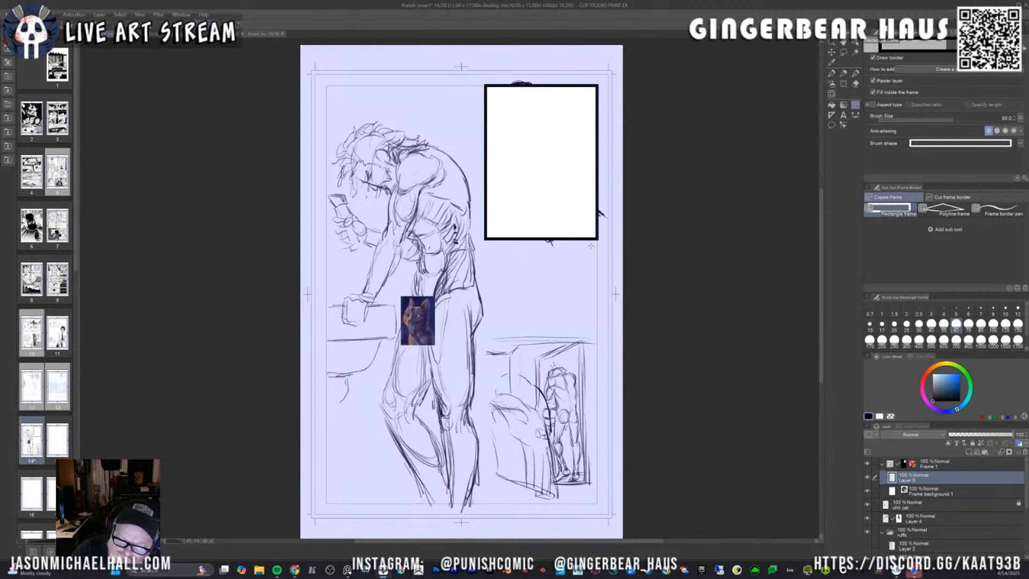
Set the Frame 1 folder's blending mode to Multiply.
click(935, 464)
click(911, 434)
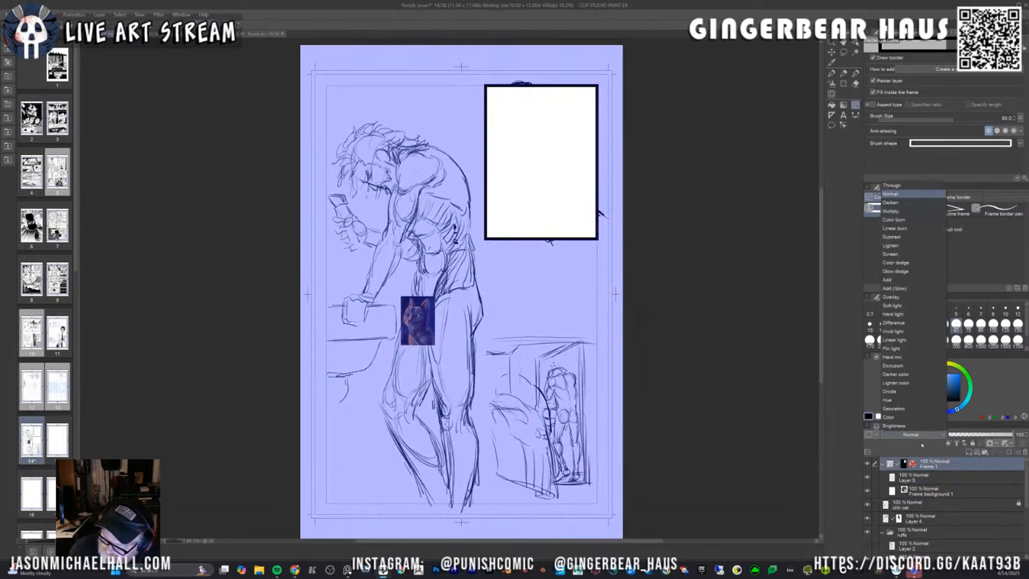
click(893, 211)
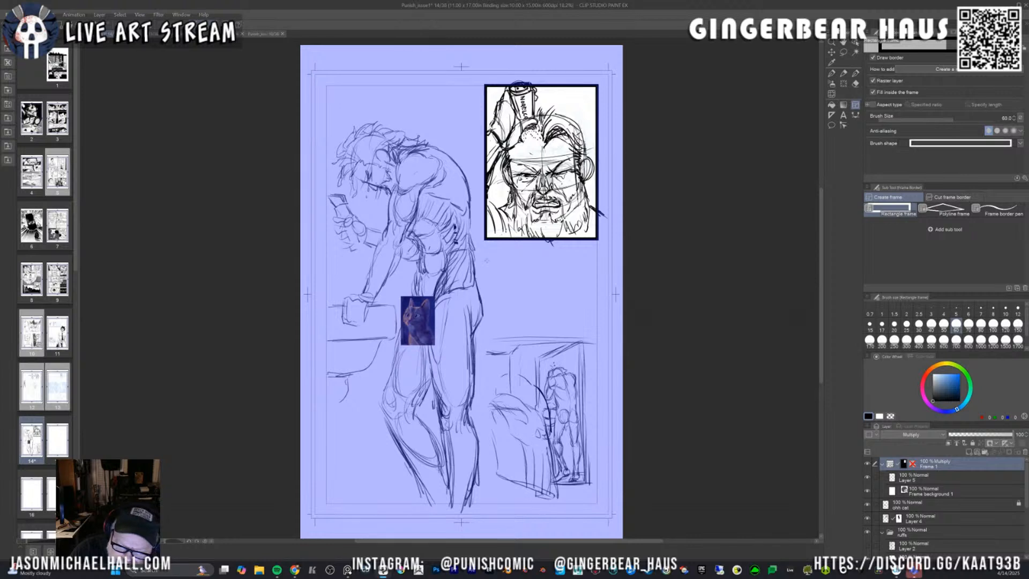
Create two rectangular frame borders below the bearded head panel: a short empty one and a taller one around the standing figure sketch.
mouse_move(487, 339)
mouse_down()
mouse_move(525, 470)
mouse_move(589, 499)
mouse_up()
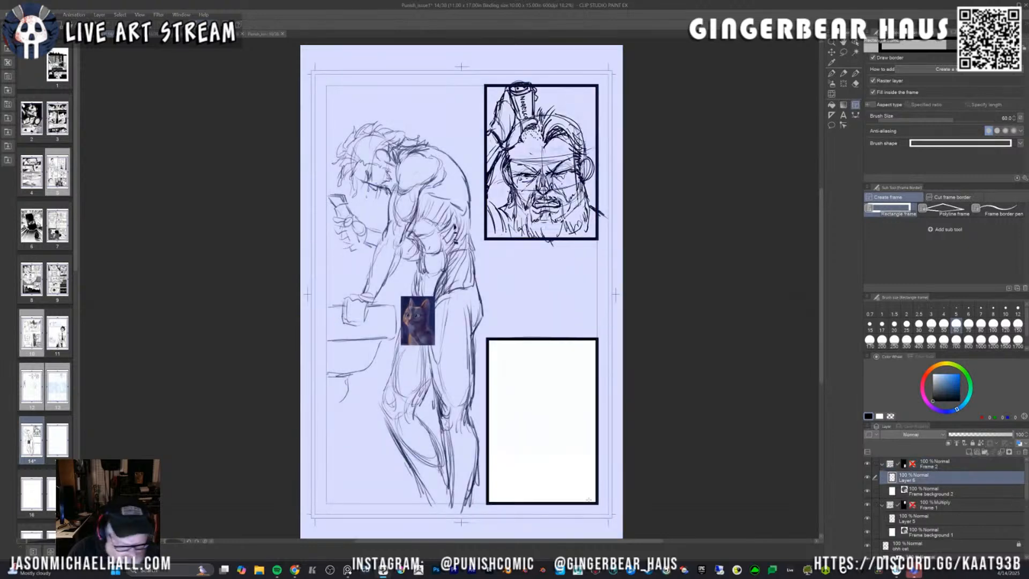
key(ctrl+z)
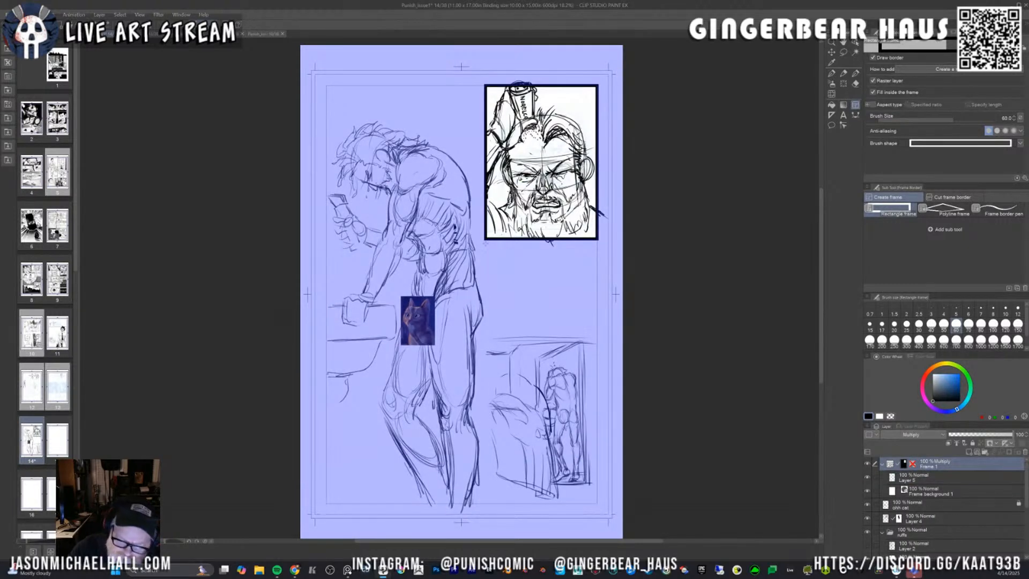
drag(486, 245, 595, 333)
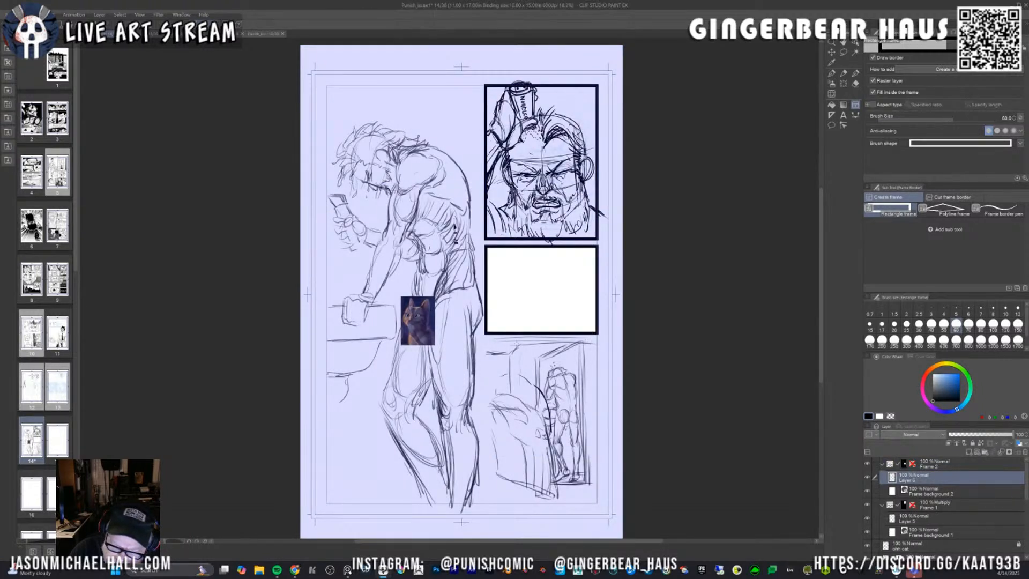
mouse_move(485, 341)
mouse_down()
mouse_move(544, 429)
mouse_move(595, 476)
mouse_move(593, 499)
mouse_up()
Set the Frame 3 and Frame 2 folders' blending modes to Multiply and collapse both folders.
click(934, 464)
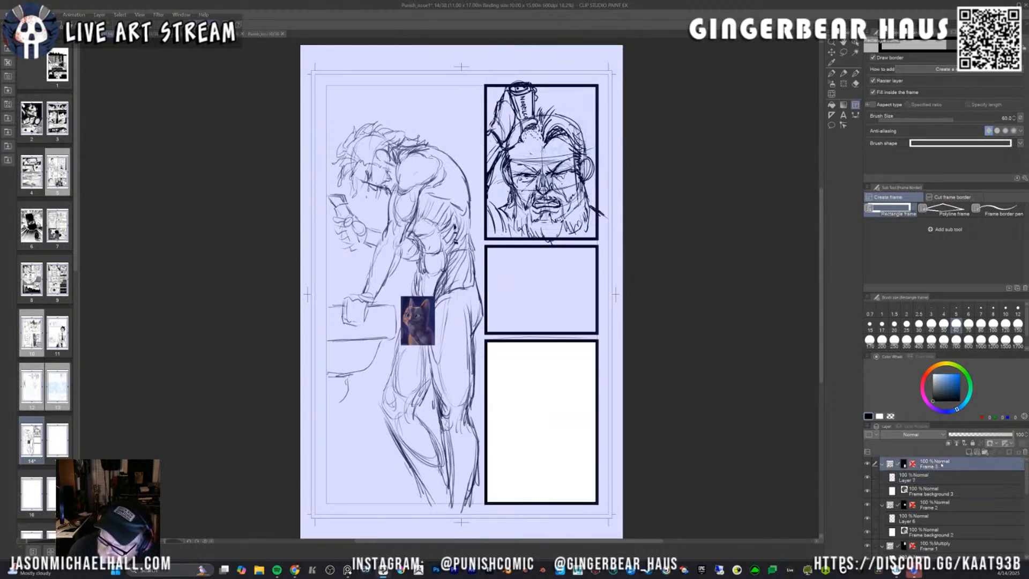
click(915, 434)
click(900, 211)
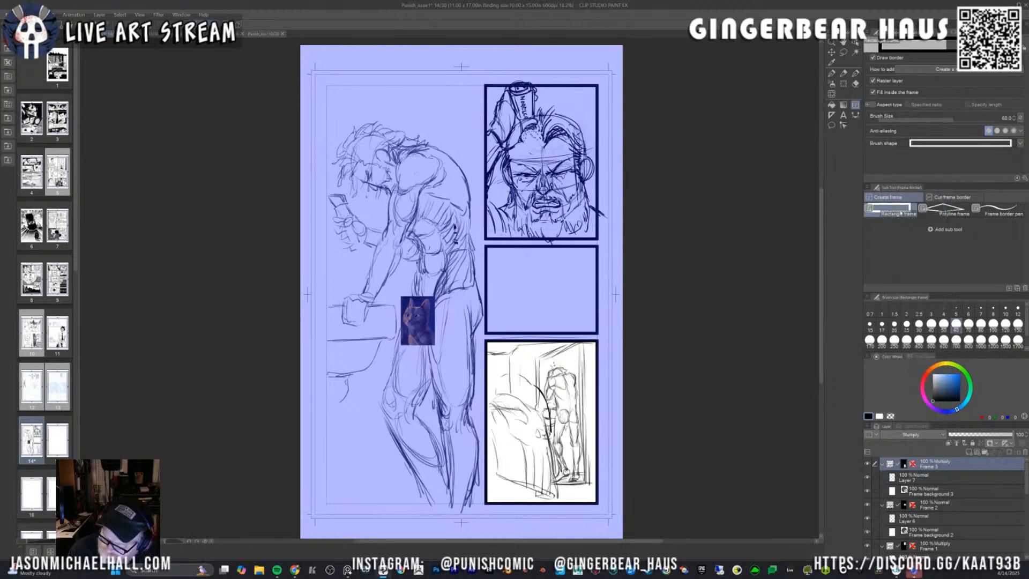
click(883, 465)
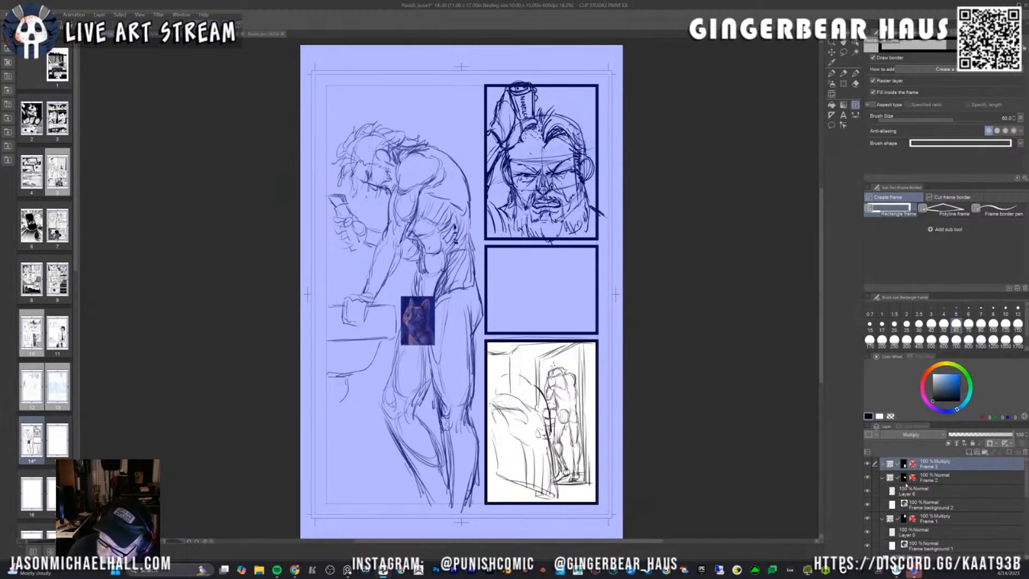
click(882, 478)
click(933, 477)
click(914, 434)
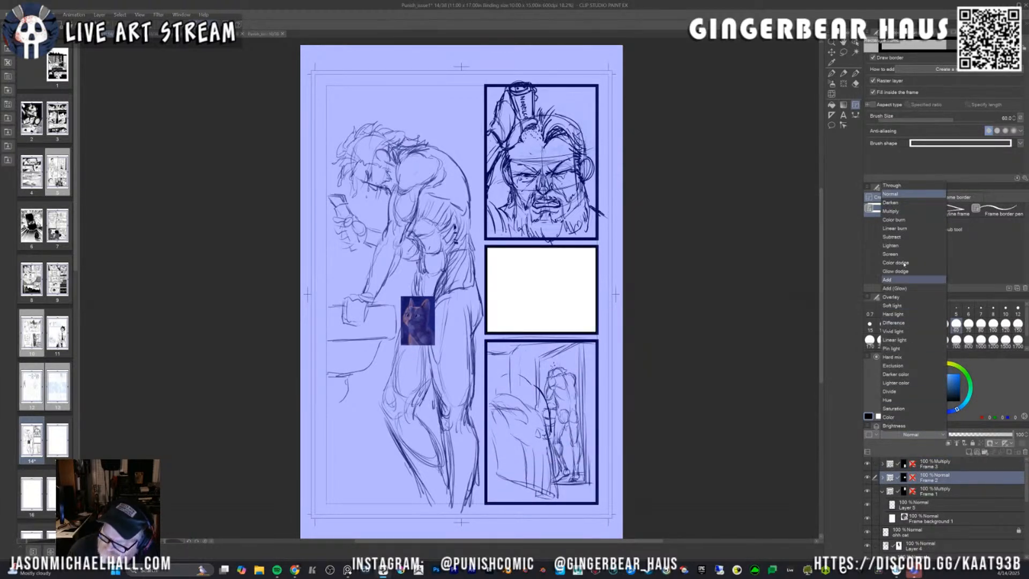
click(894, 213)
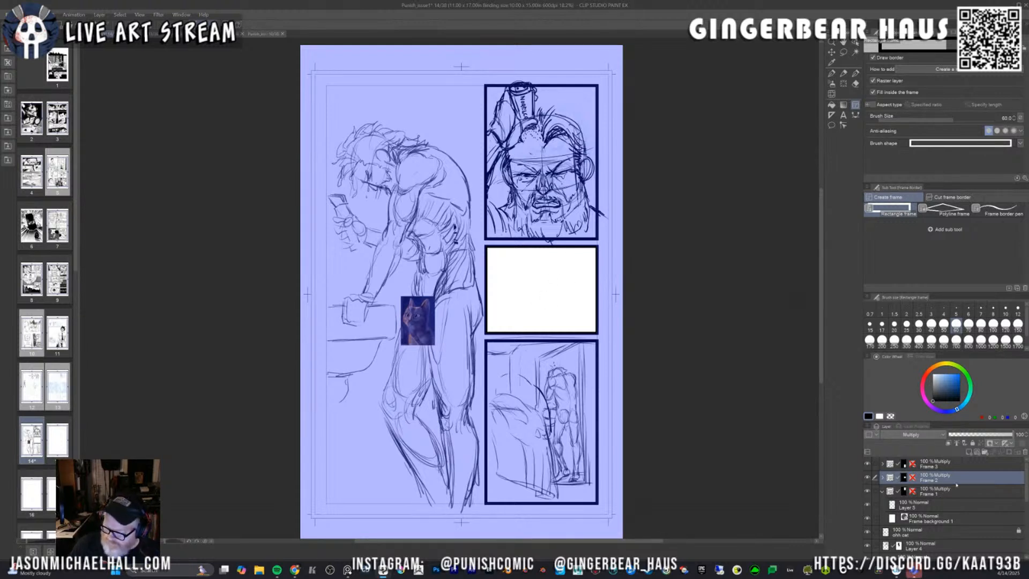
On Layer 6 inside the Frame 2 folder, sketch a foot's toes and a long curved contour rising in the middle panel.
click(882, 477)
click(932, 491)
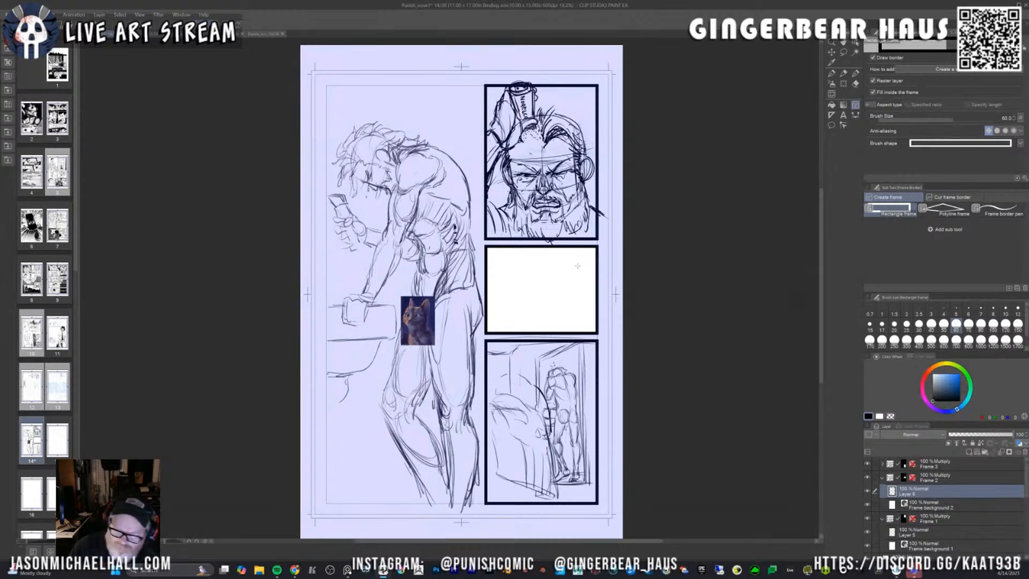
key(p)
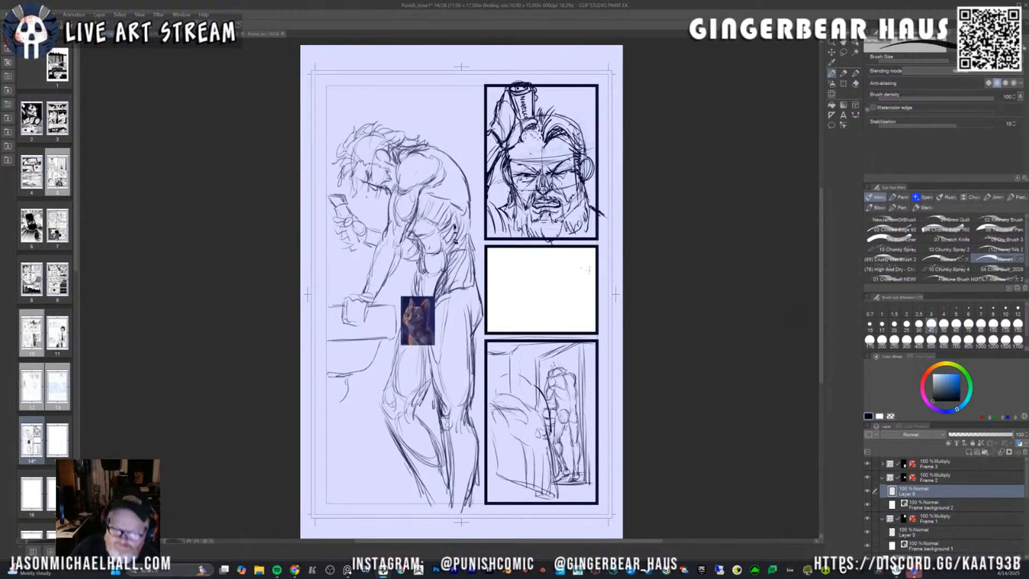
scroll(588, 270, up, 1)
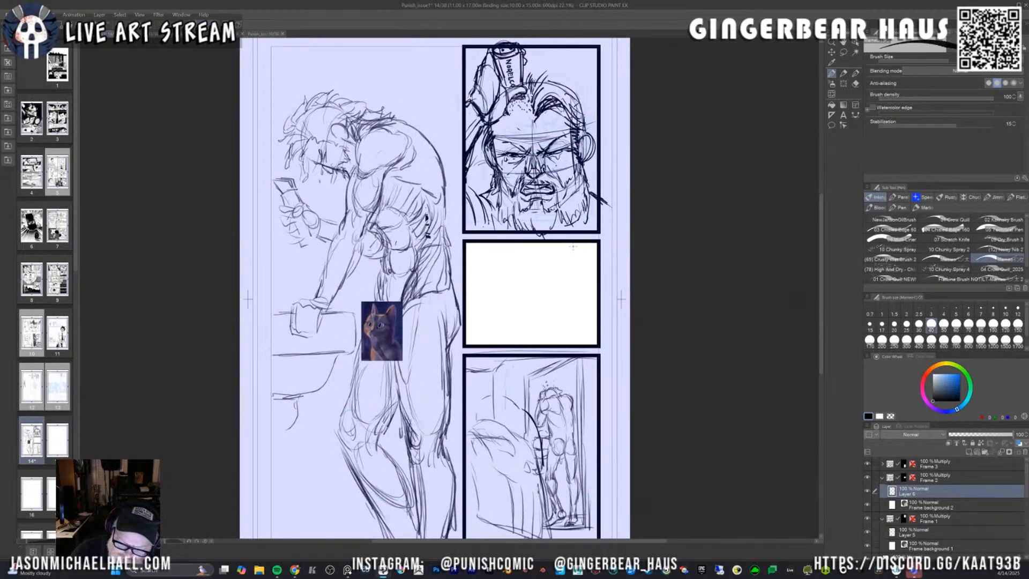
mouse_move(574, 244)
mouse_down()
mouse_move(554, 292)
mouse_move(586, 301)
mouse_move(592, 232)
mouse_move(544, 236)
mouse_move(503, 298)
mouse_move(555, 271)
mouse_move(537, 248)
mouse_move(529, 263)
mouse_move(542, 185)
mouse_up()
mouse_move(531, 254)
mouse_down()
mouse_move(488, 304)
mouse_move(491, 296)
mouse_up()
mouse_move(491, 289)
mouse_down()
mouse_move(482, 309)
mouse_move(485, 292)
mouse_move(490, 307)
mouse_move(530, 282)
mouse_up()
key(bracketright)
key(bracketright)
key(ctrl+z)
key(bracketleft)
key(bracketleft)
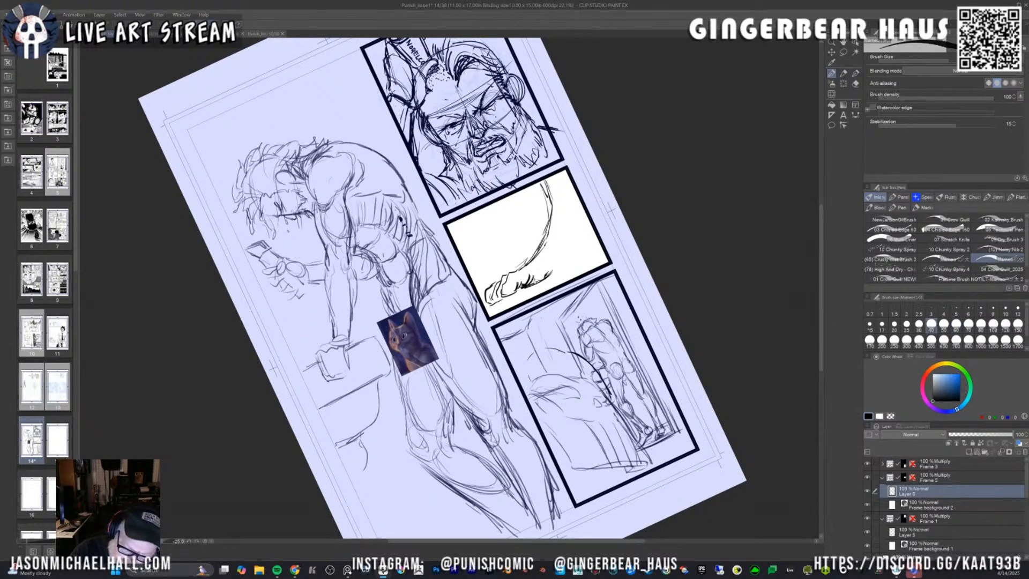
Undo the last foot strokes and redraw the underside, extending the sole line toward the panel's far edge.
key(ctrl+z)
key(ctrl+z)
key(ctrl+z)
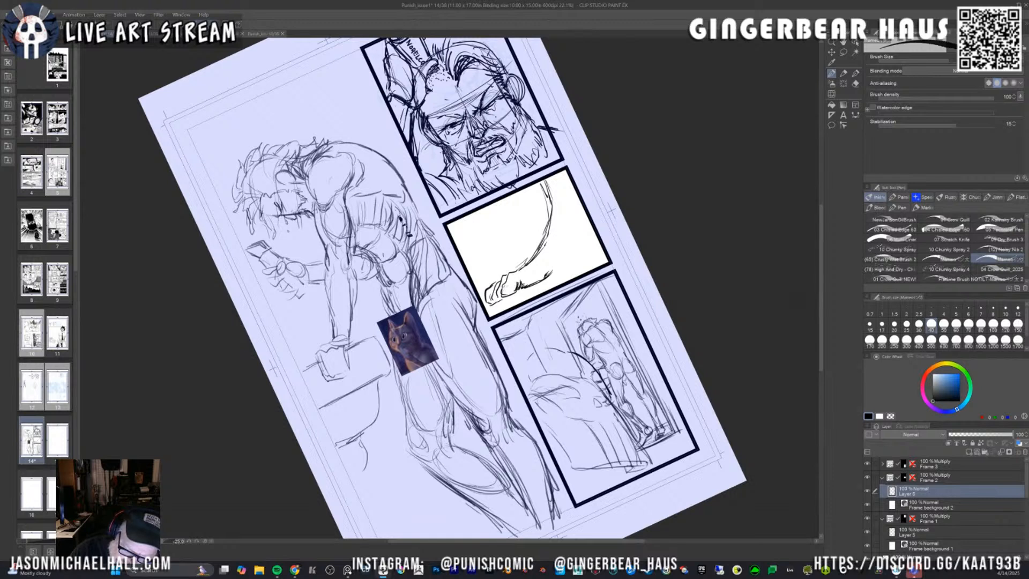
mouse_move(506, 282)
mouse_down()
mouse_move(488, 298)
mouse_move(528, 282)
mouse_up()
mouse_move(556, 274)
mouse_down()
mouse_move(530, 286)
mouse_move(590, 259)
mouse_up()
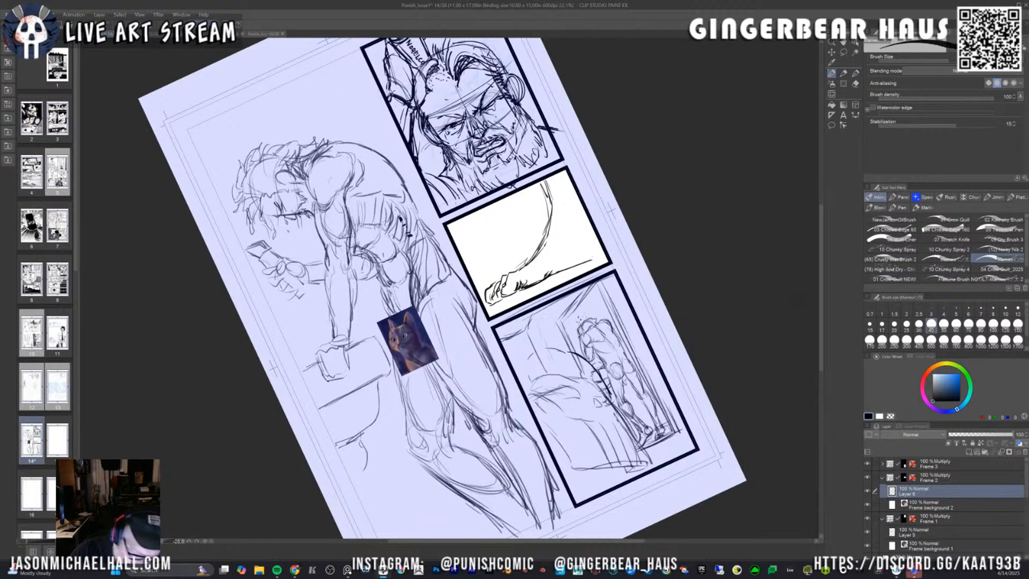
Erase the long curved contour and redraw the instep rising to the ankle, adding strokes around the heel and shin.
key(e)
drag(557, 208, 539, 257)
key(p)
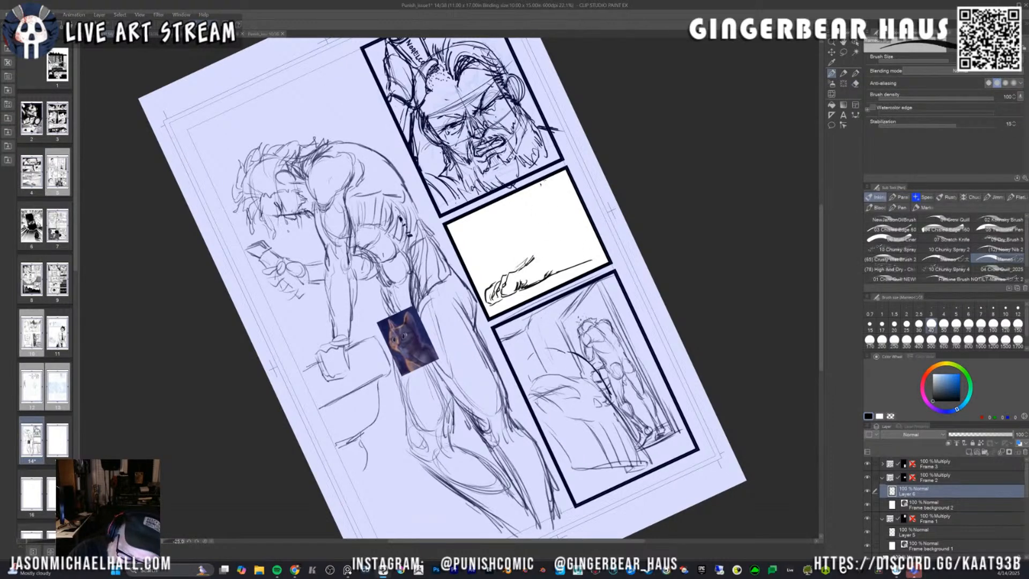
mouse_move(505, 281)
mouse_down()
mouse_move(537, 247)
mouse_move(553, 196)
mouse_up()
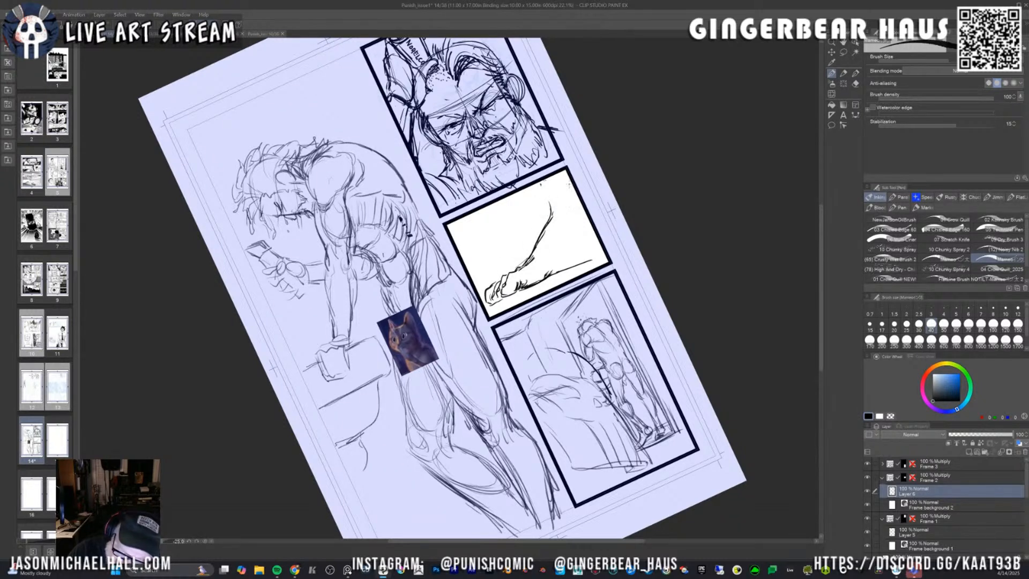
mouse_move(552, 273)
mouse_down()
mouse_move(592, 244)
mouse_move(574, 259)
mouse_move(603, 251)
mouse_up()
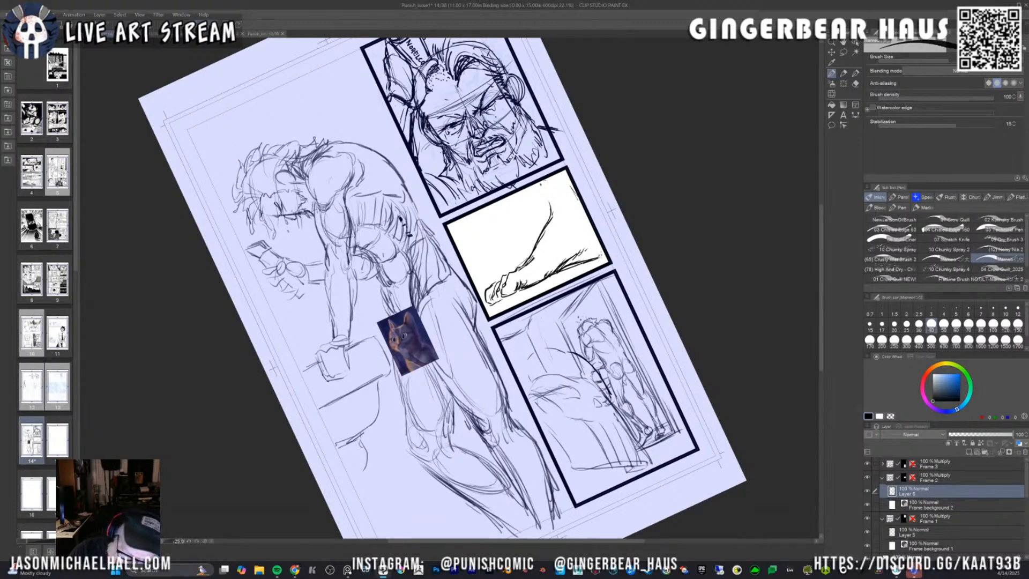
drag(542, 230, 540, 193)
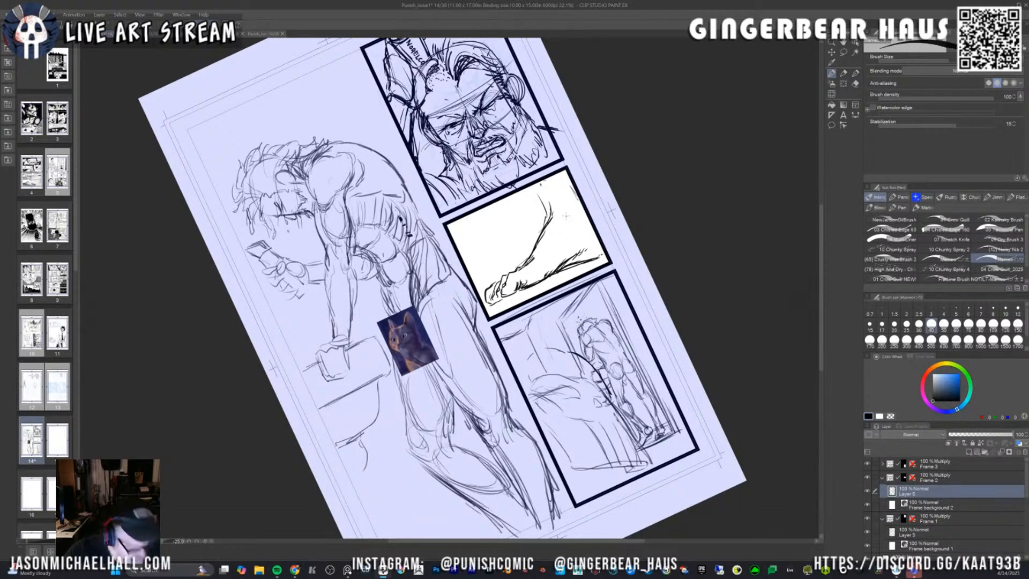
Shift the foot sketch toward the middle panel's outer edge and extend the shin contour upward.
key(k)
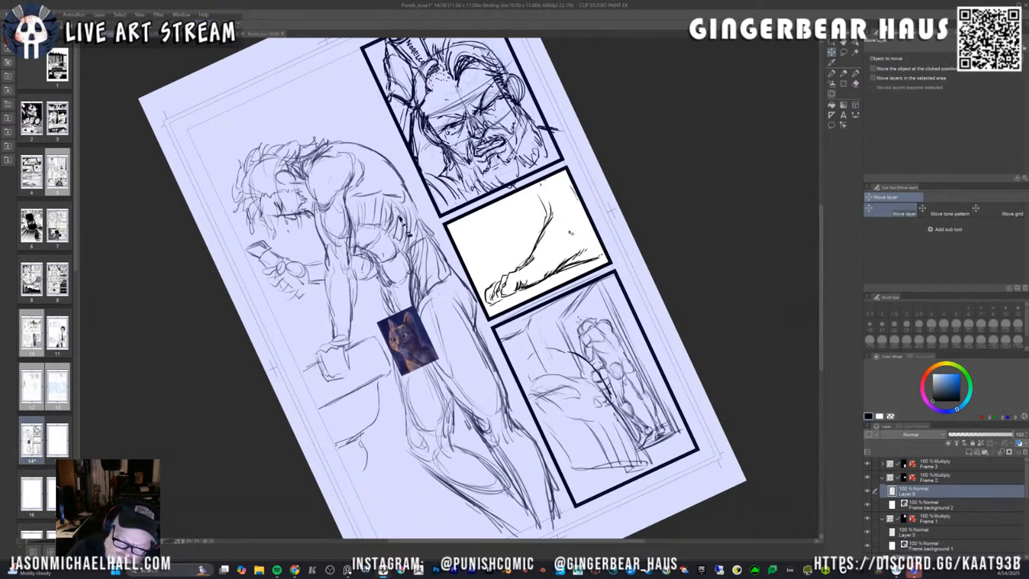
drag(572, 233, 578, 236)
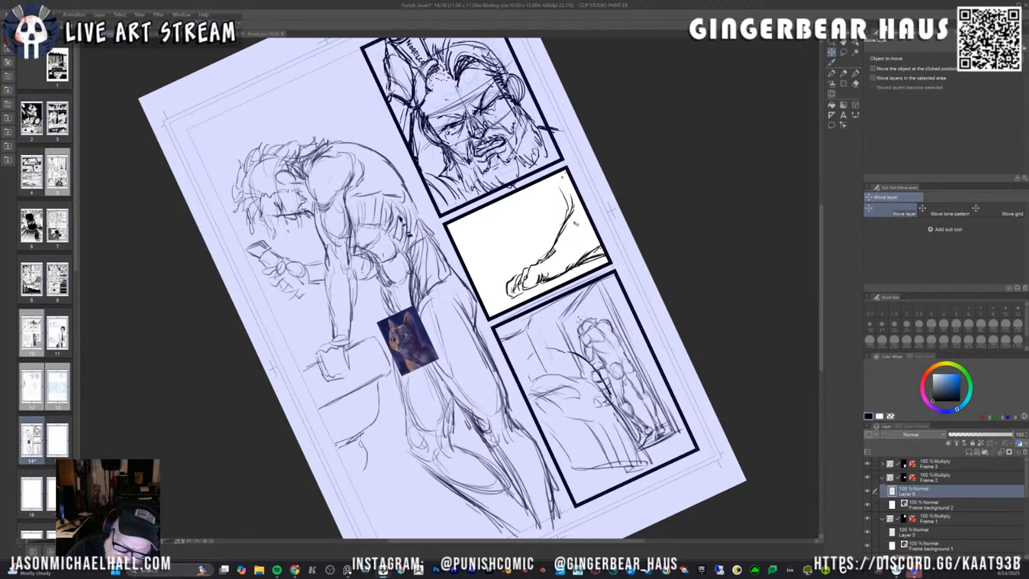
key(p)
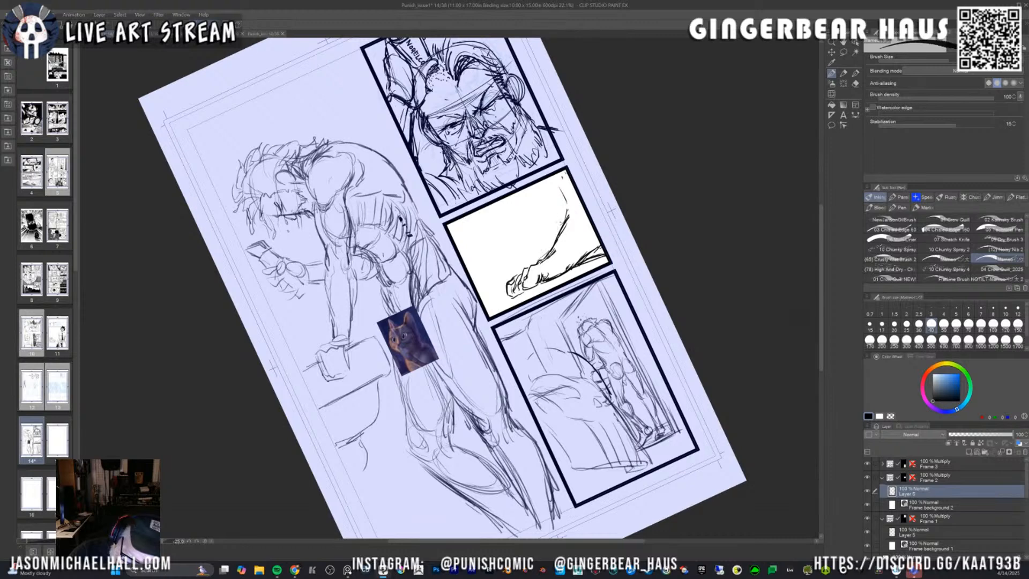
mouse_move(566, 216)
mouse_down()
mouse_move(552, 180)
mouse_move(549, 219)
mouse_up()
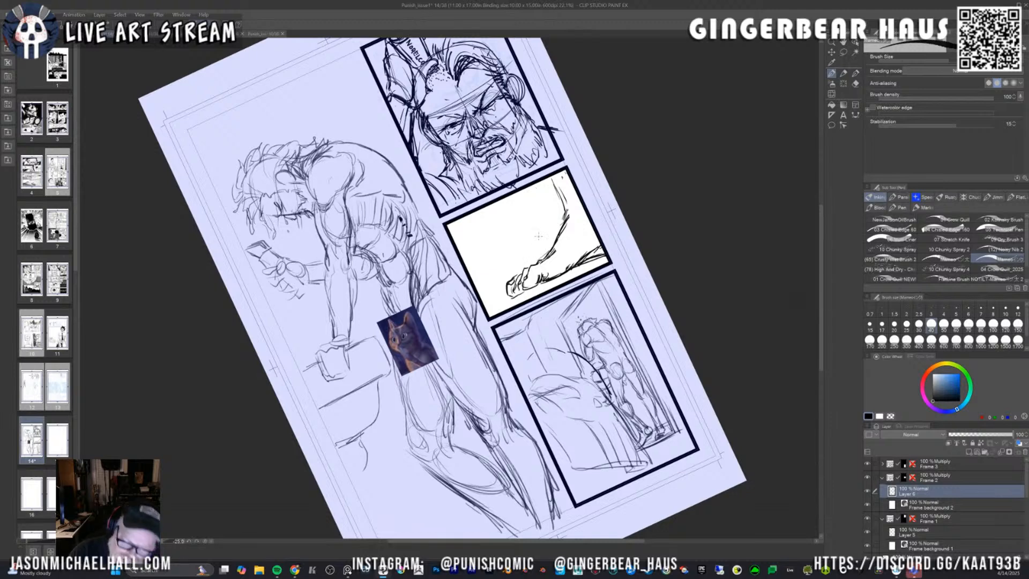
Hide Layer 6, add a new raster layer above it, and sketch a fresh row of toes in the middle panel.
click(868, 492)
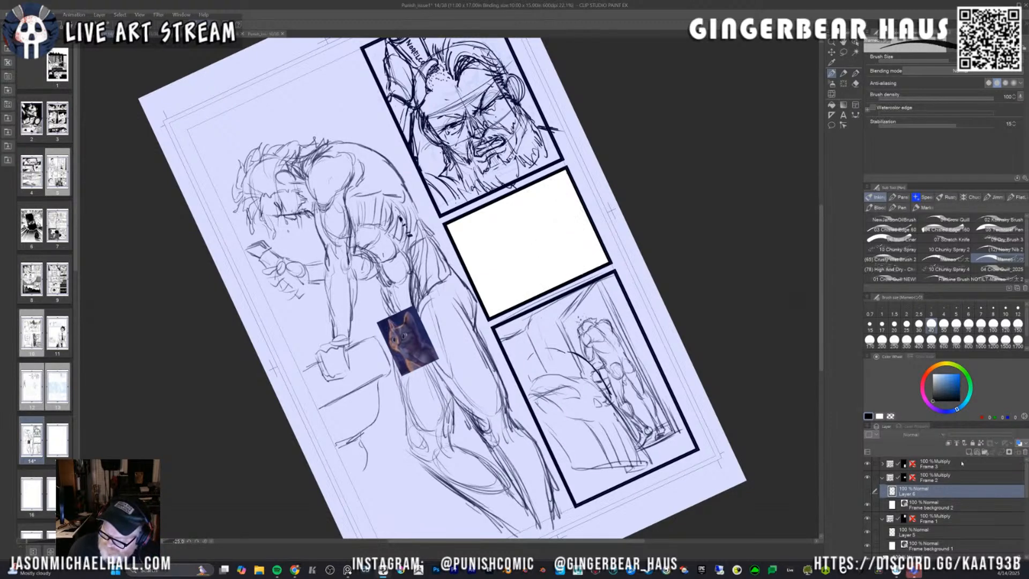
key(ctrl+shift+n)
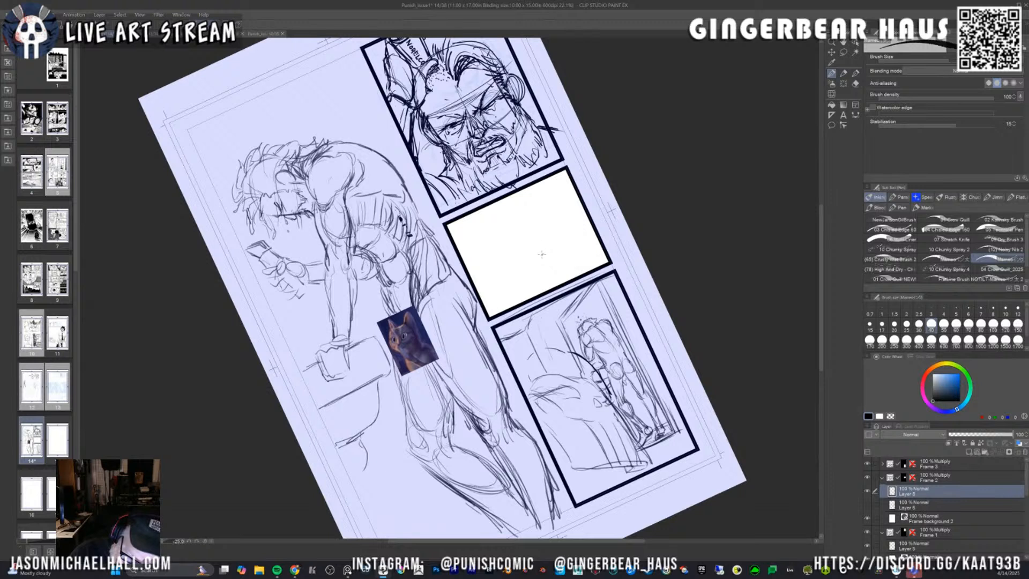
mouse_move(542, 256)
mouse_down()
mouse_move(526, 281)
mouse_move(546, 262)
mouse_move(560, 267)
mouse_move(527, 263)
mouse_move(515, 279)
mouse_move(526, 286)
mouse_move(510, 290)
mouse_up()
key(ctrl+z)
mouse_move(513, 283)
mouse_down()
mouse_move(520, 287)
mouse_move(506, 295)
mouse_up()
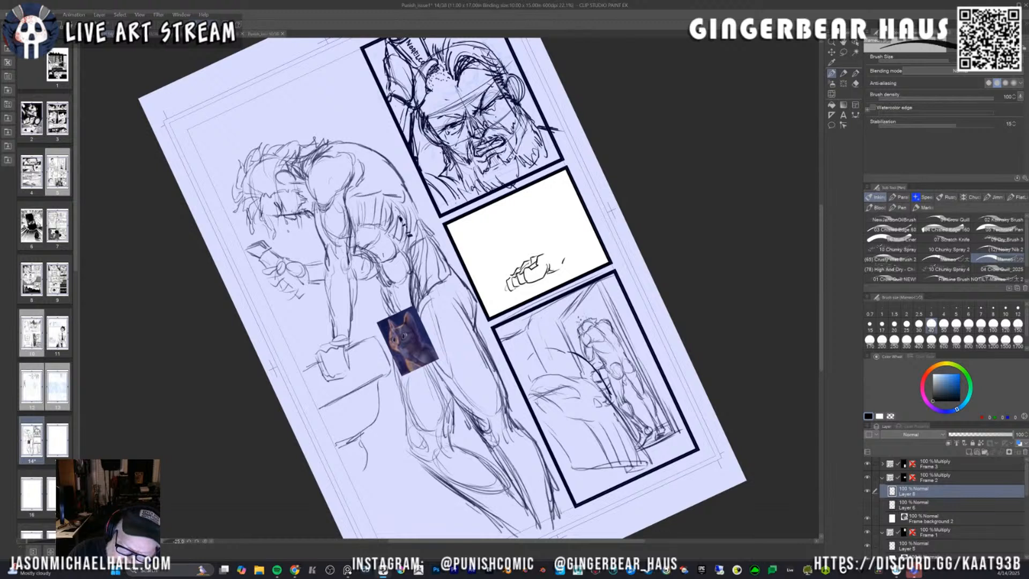
drag(511, 283, 502, 291)
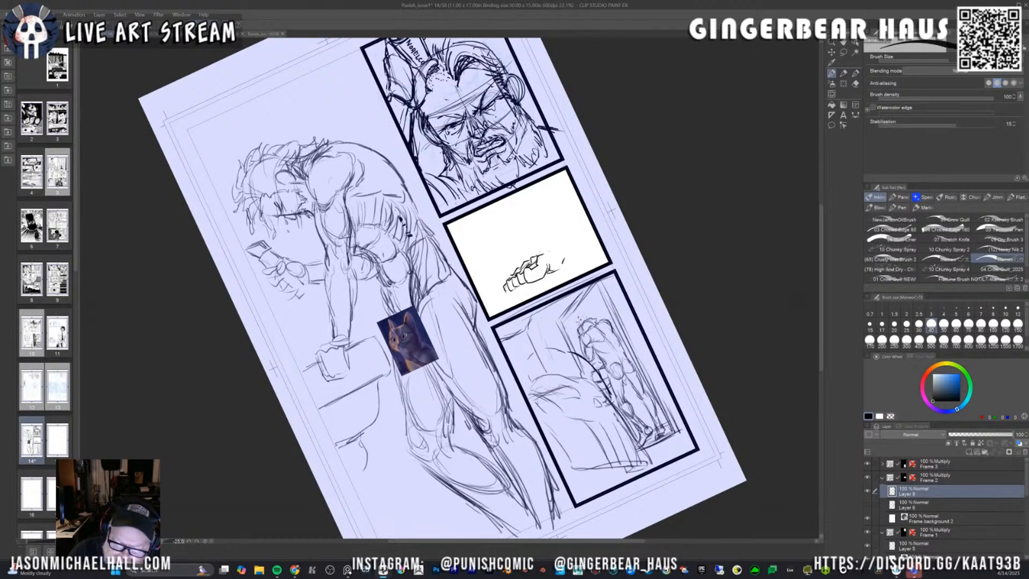
Clean up the line above the toes with a smaller eraser and draw the foot's instep, ankle and heel contours.
key(e)
drag(537, 256, 526, 261)
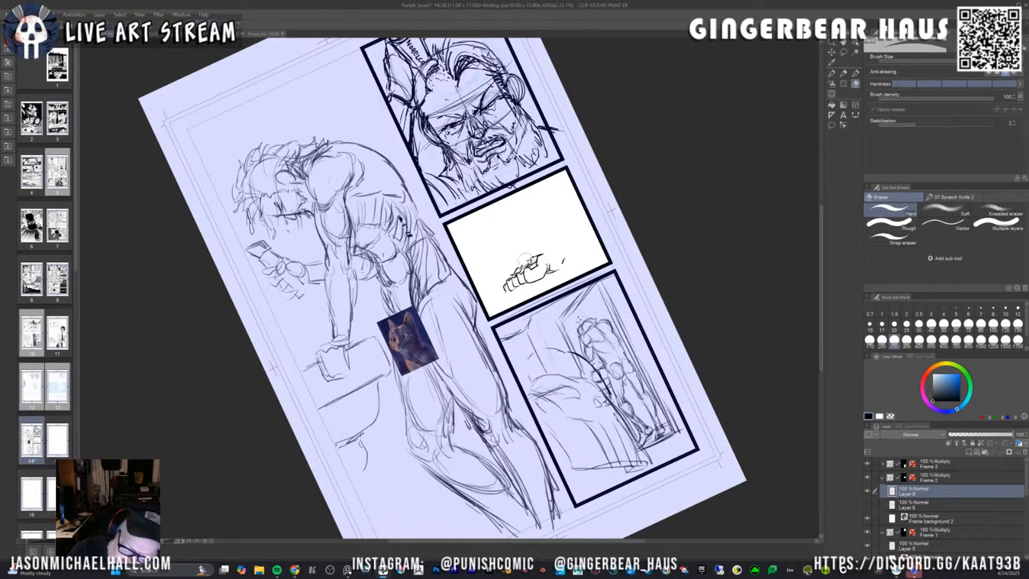
key(bracketleft)
key(bracketleft)
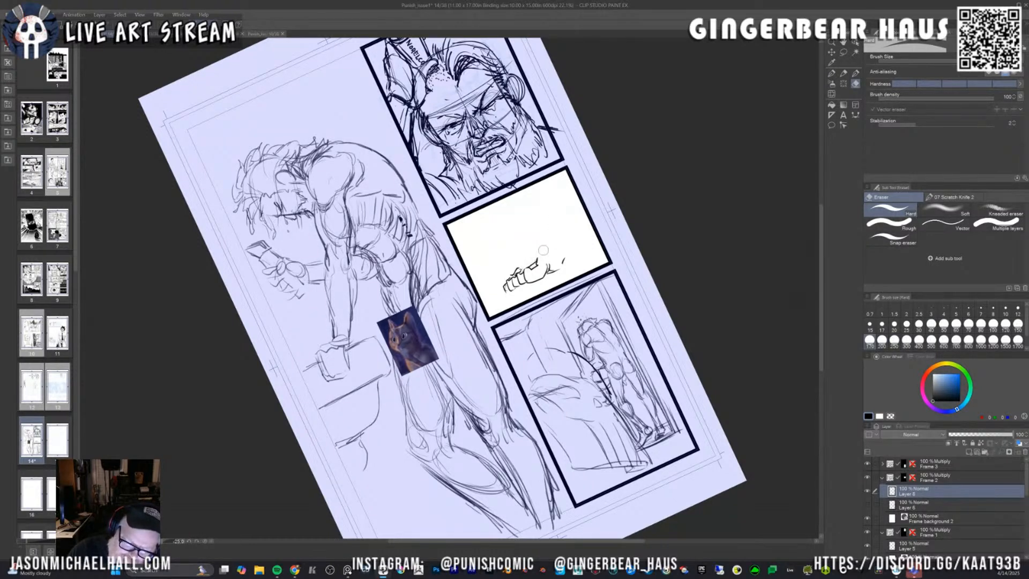
key(p)
mouse_move(523, 270)
mouse_down()
mouse_move(544, 255)
mouse_move(524, 263)
mouse_move(552, 209)
mouse_up()
mouse_move(556, 272)
mouse_down()
mouse_move(584, 240)
mouse_move(604, 245)
mouse_move(590, 251)
mouse_move(601, 243)
mouse_up()
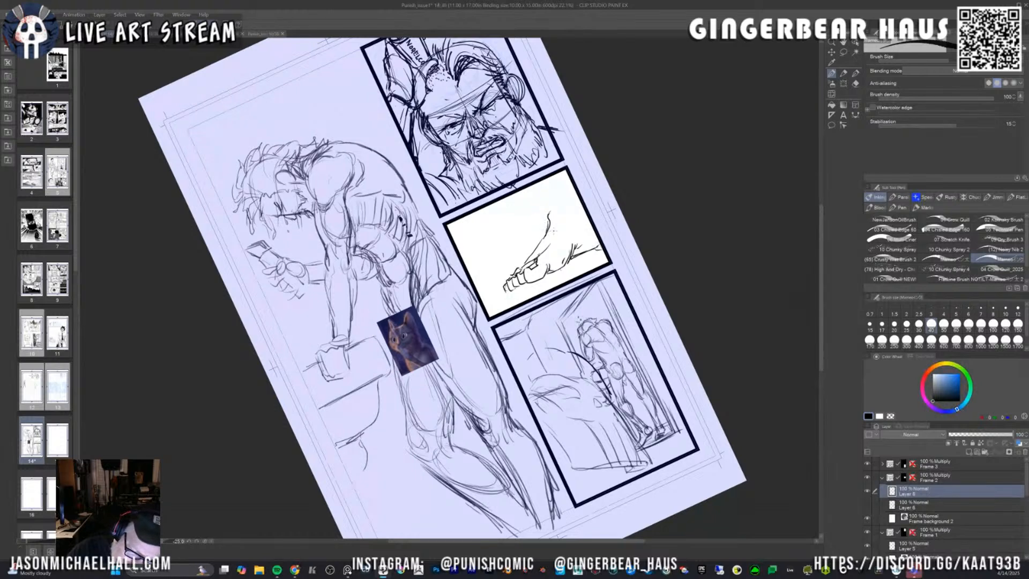
Sketch the ankle and lower-leg contours above the foot in the middle panel and shift the foot drawing slightly within its frame.
mouse_move(538, 247)
mouse_down()
mouse_move(562, 209)
mouse_move(540, 182)
mouse_up()
drag(572, 257, 601, 244)
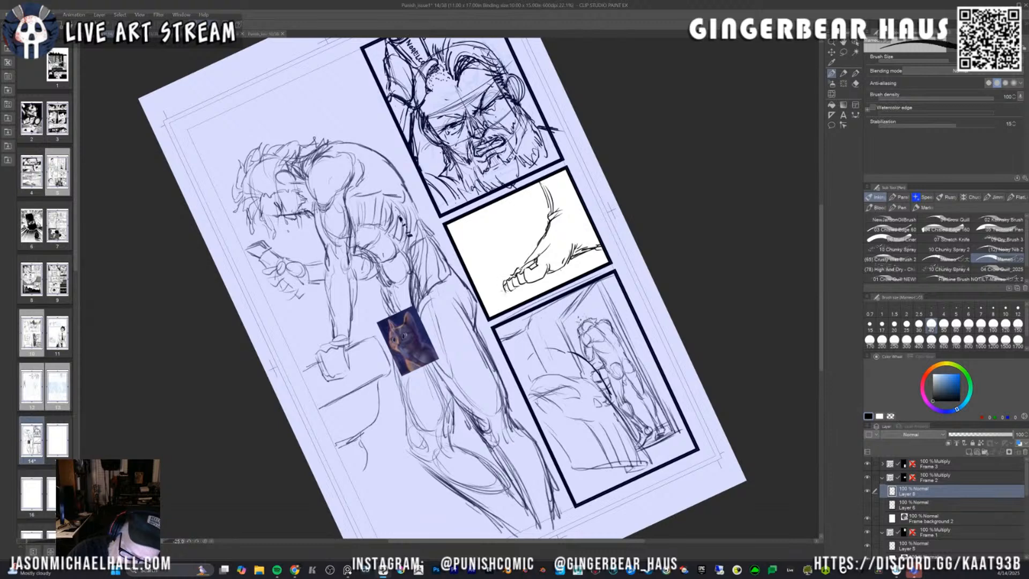
drag(534, 260, 547, 237)
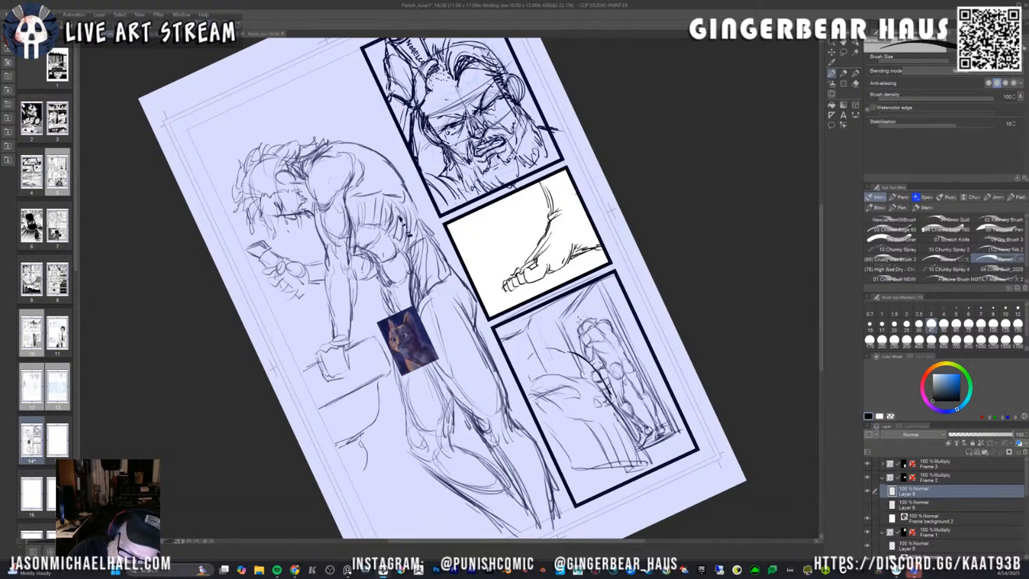
key(k)
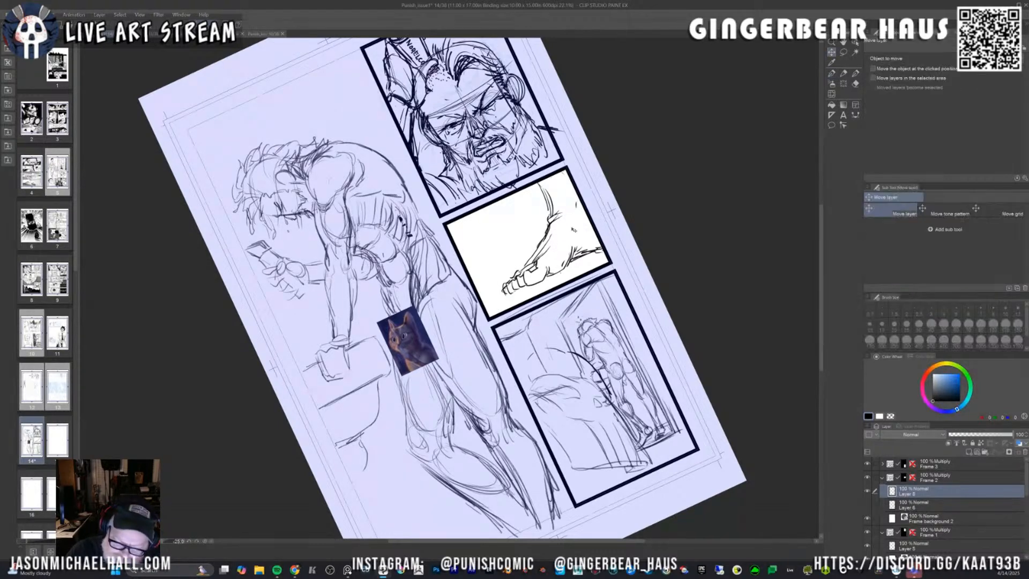
drag(576, 235, 573, 231)
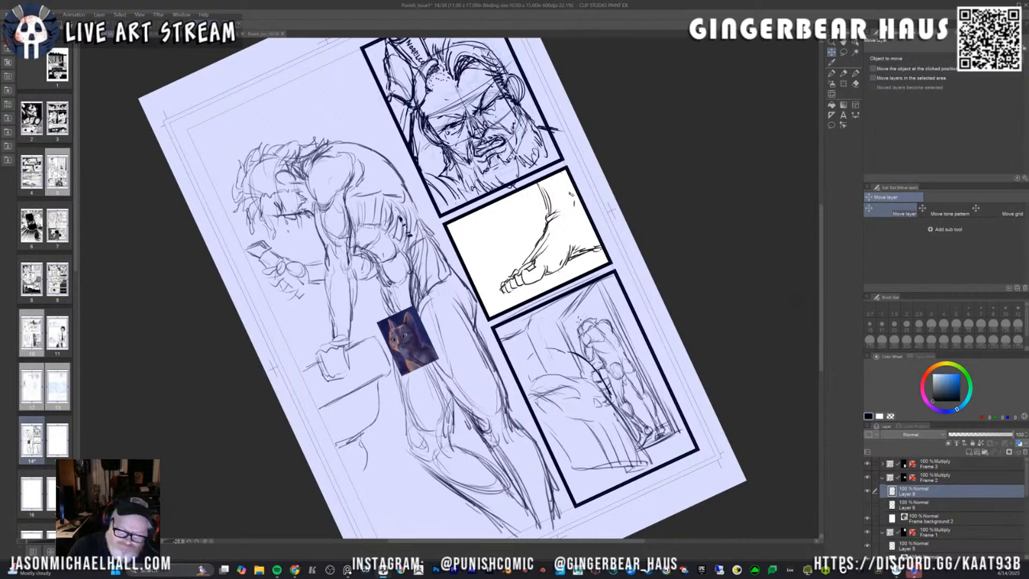
Pen in the toe lines, the hatching along the back of the heel and the floor lines under the foot in the middle panel.
key(minus)
key(minus)
key(minus)
key(minus)
key(minus)
key(minus)
key(asciicircum)
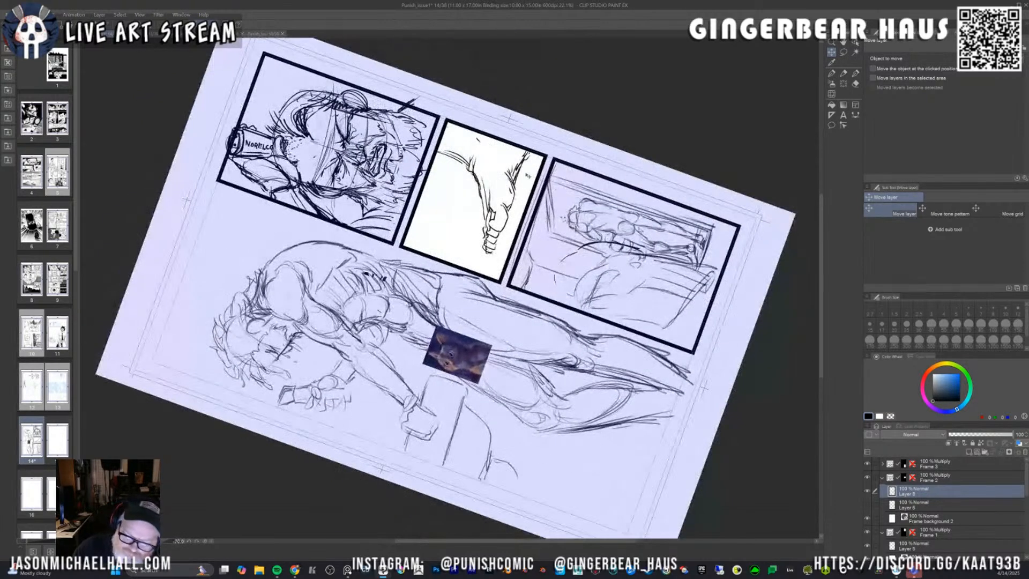
key(p)
drag(483, 258, 476, 269)
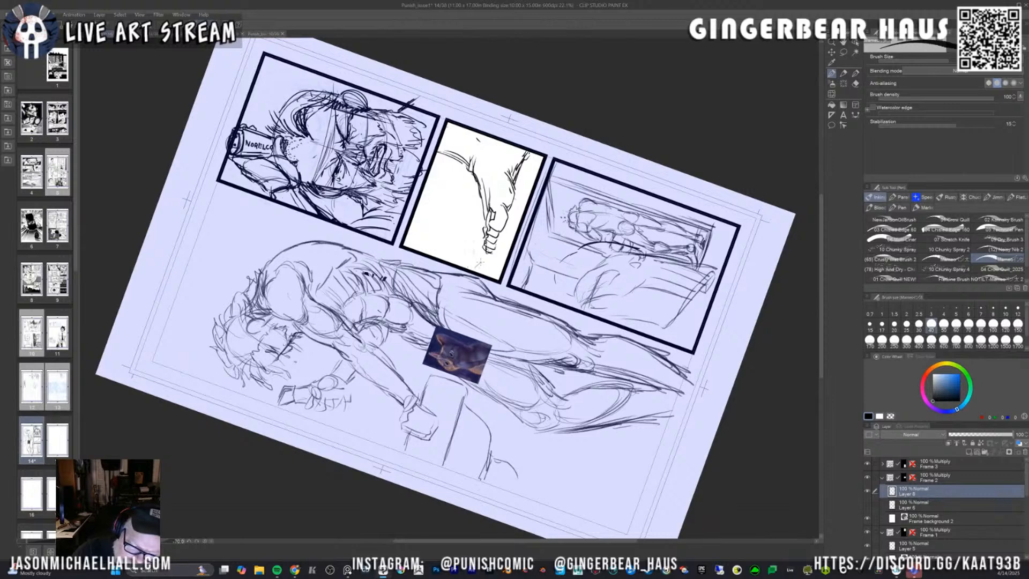
mouse_move(533, 154)
mouse_down()
mouse_move(514, 182)
mouse_move(498, 264)
mouse_move(483, 270)
mouse_up()
drag(529, 164, 508, 234)
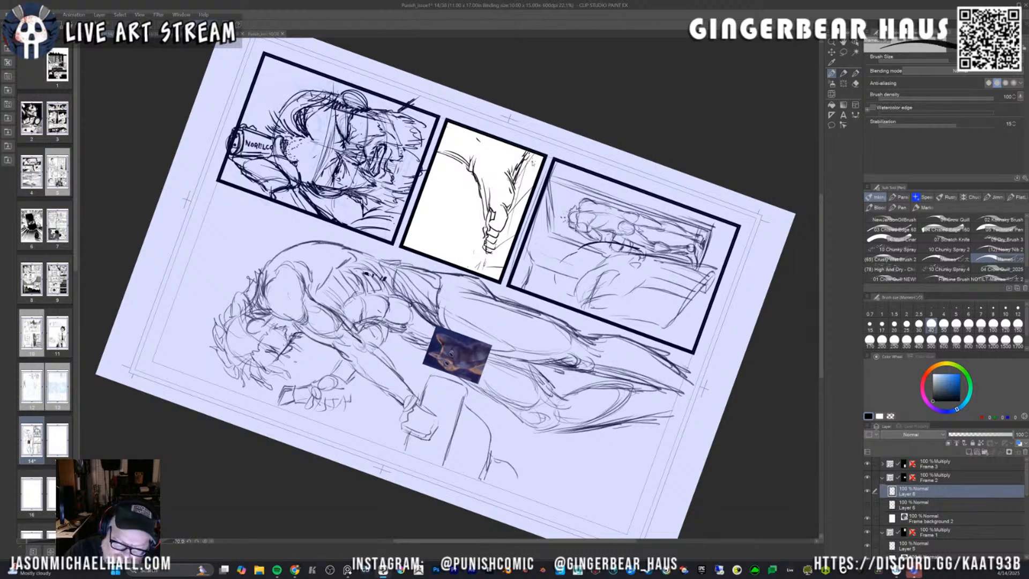
drag(509, 220, 497, 268)
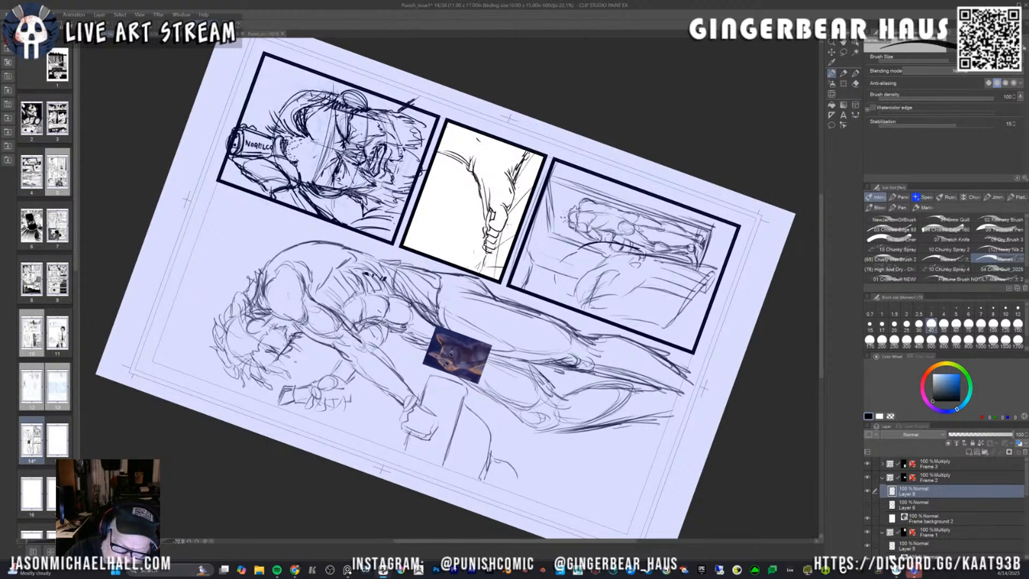
mouse_move(535, 161)
mouse_down()
mouse_move(493, 271)
mouse_move(536, 158)
mouse_move(536, 179)
mouse_up()
key(ctrl+z)
key(ctrl+z)
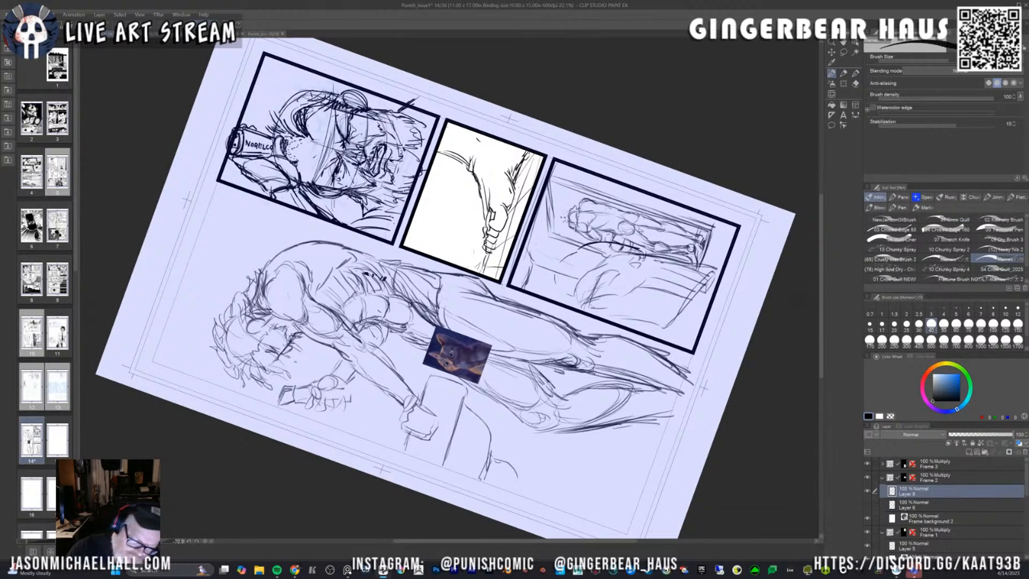
Reshape the foot's toes in the middle panel with an enlarged Liquify brush.
key(asciicircum)
key(asciicircum)
key(asciicircum)
key(asciicircum)
key(asciicircum)
key(asciicircum)
key(asciicircum)
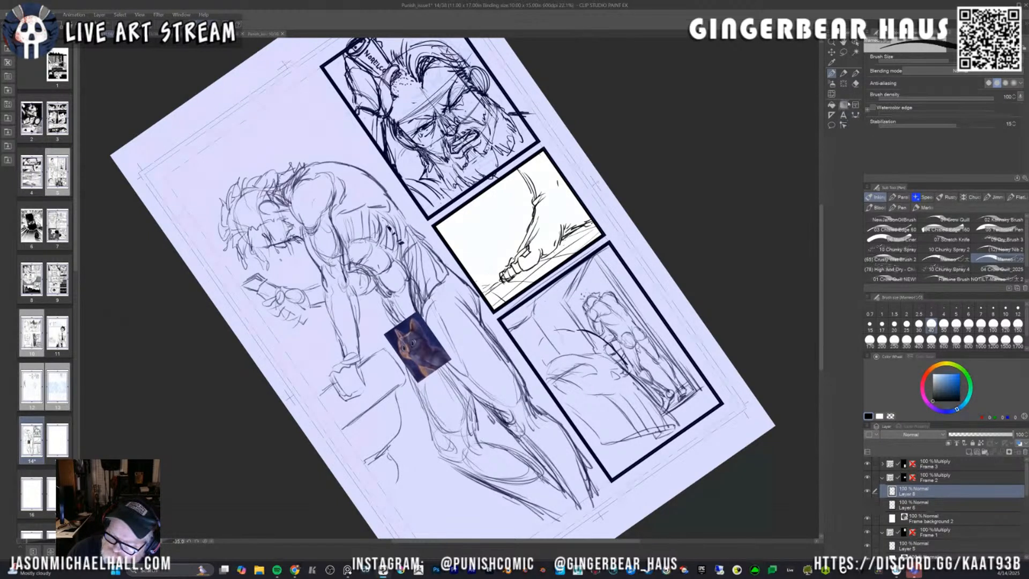
click(832, 94)
key(bracketright)
key(bracketright)
key(bracketright)
key(bracketright)
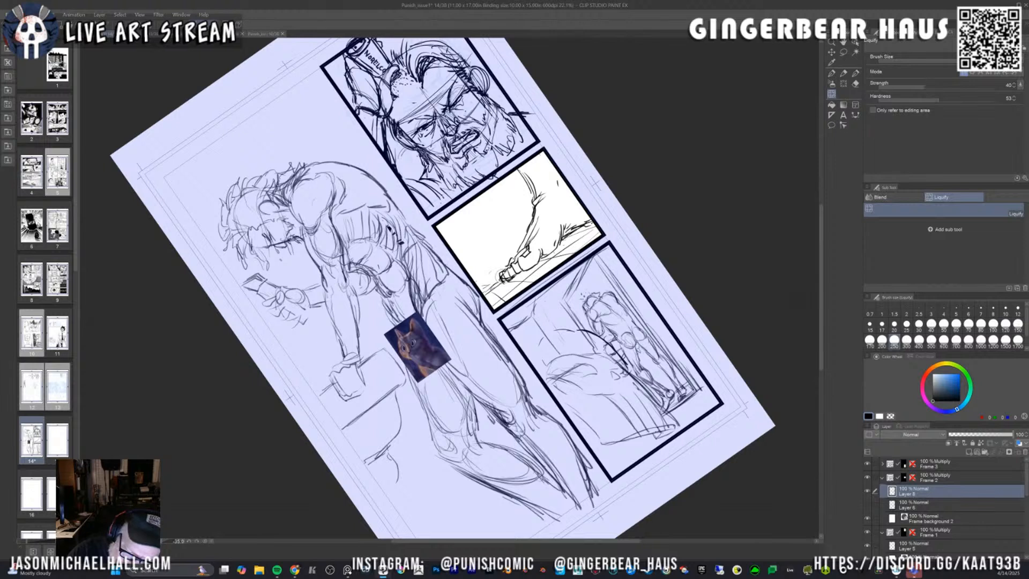
key(bracketright)
key(bracketright)
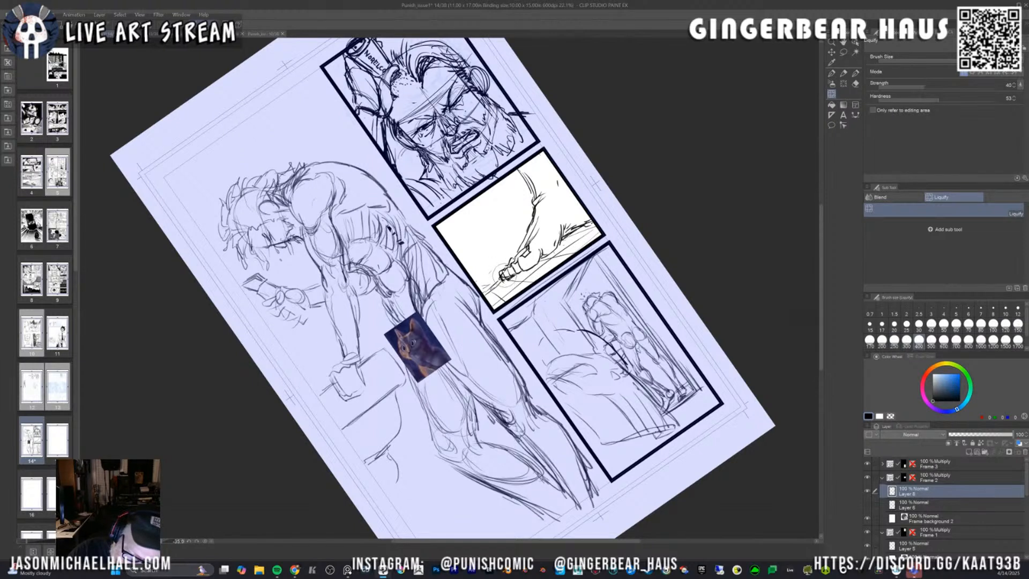
mouse_move(503, 274)
mouse_down()
mouse_move(516, 268)
mouse_move(519, 279)
mouse_move(539, 250)
mouse_move(533, 263)
mouse_move(509, 256)
mouse_move(512, 245)
mouse_move(539, 248)
mouse_move(530, 263)
mouse_move(503, 255)
mouse_move(513, 288)
mouse_move(501, 262)
mouse_up()
Refine the toes with the pen and eraser and sketch the ankle bone in the middle panel.
key(p)
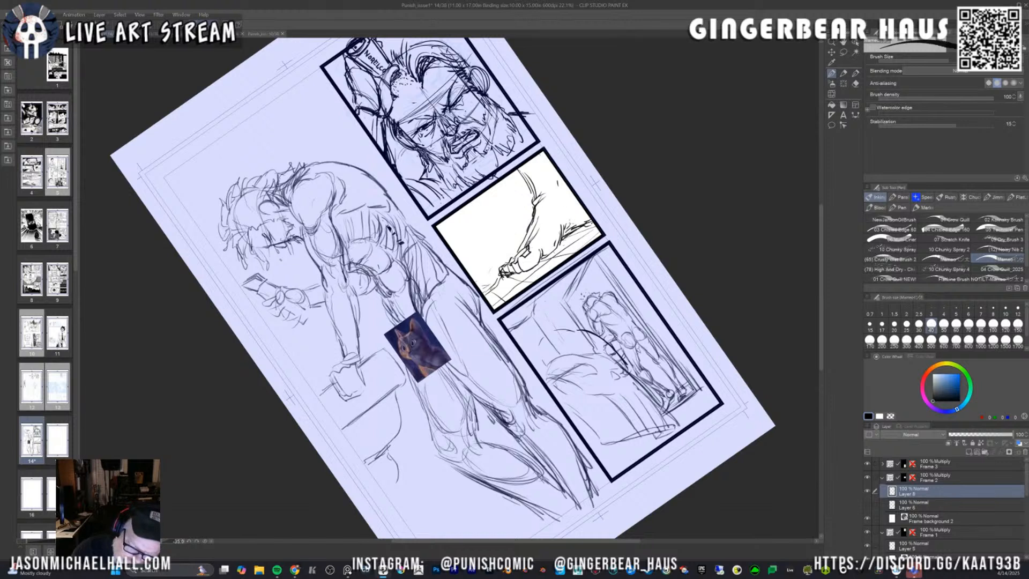
key(e)
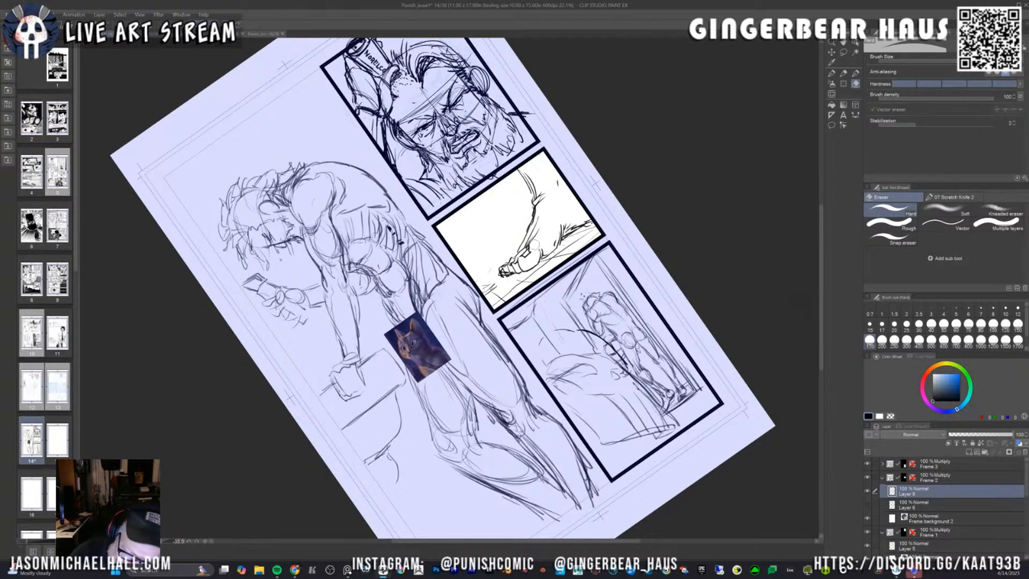
key(p)
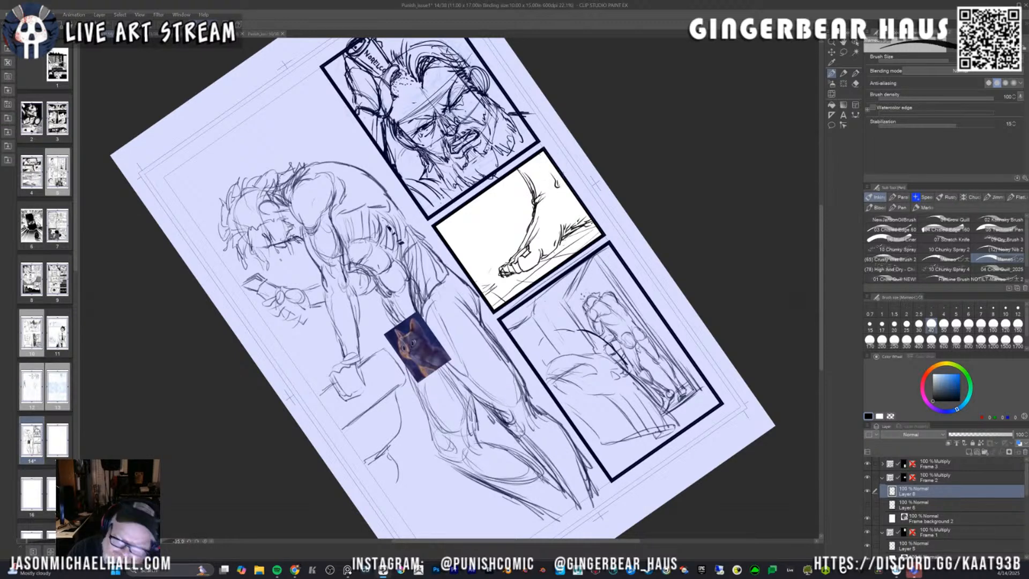
drag(549, 186, 565, 192)
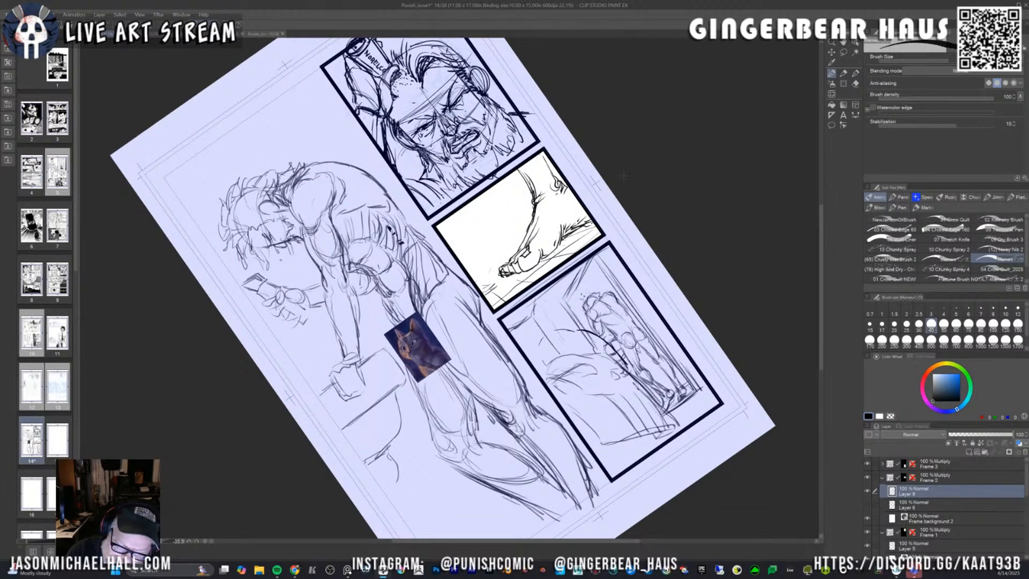
Sketch loose curved strokes in the background beside the leg and hatch the ground shadow beneath the foot and heel.
mouse_move(469, 206)
mouse_down()
mouse_move(494, 194)
mouse_move(483, 212)
mouse_move(506, 197)
mouse_move(509, 220)
mouse_move(480, 239)
mouse_move(515, 228)
mouse_move(492, 245)
mouse_move(548, 261)
mouse_move(552, 236)
mouse_move(540, 268)
mouse_move(557, 237)
mouse_move(503, 298)
mouse_move(524, 276)
mouse_move(499, 296)
mouse_move(495, 285)
mouse_move(563, 250)
mouse_move(554, 241)
mouse_up()
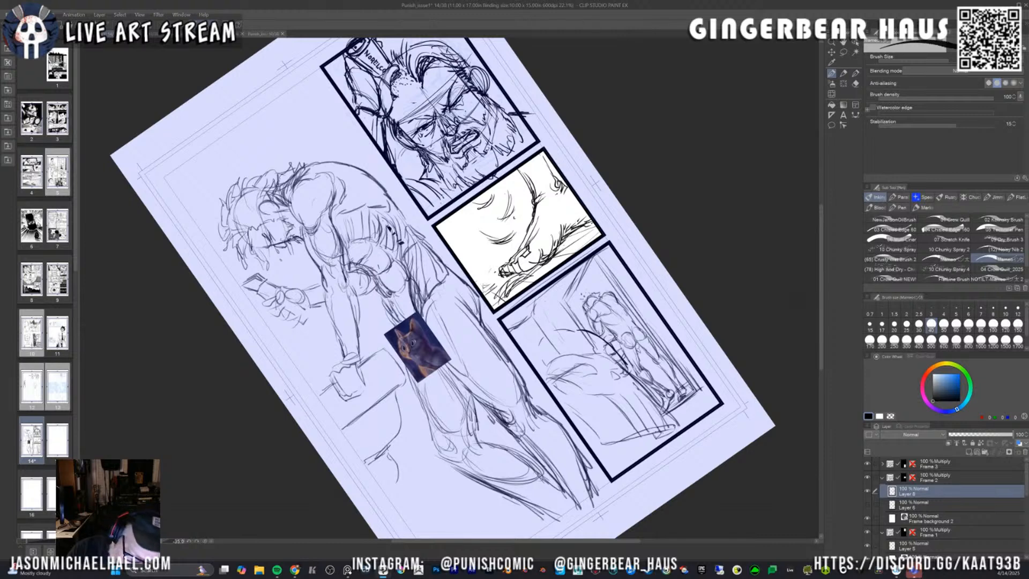
drag(485, 284, 500, 283)
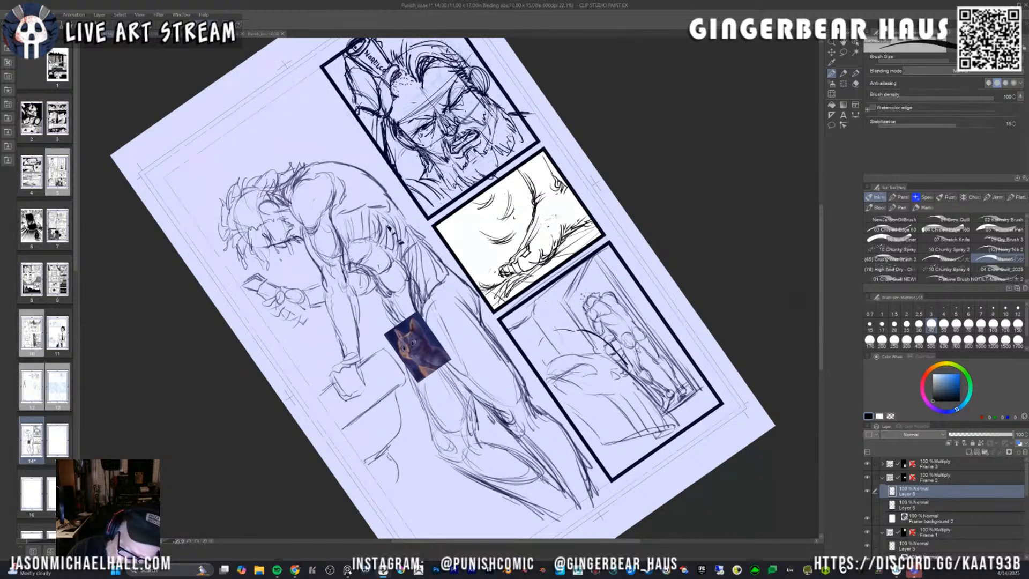
mouse_move(524, 223)
mouse_down()
mouse_move(551, 217)
mouse_move(533, 267)
mouse_up()
mouse_move(575, 241)
mouse_down()
mouse_move(535, 261)
mouse_move(557, 257)
mouse_up()
drag(574, 244, 553, 263)
drag(559, 259, 546, 262)
drag(542, 263, 530, 274)
drag(578, 238, 527, 288)
drag(533, 272, 519, 291)
drag(527, 277, 517, 291)
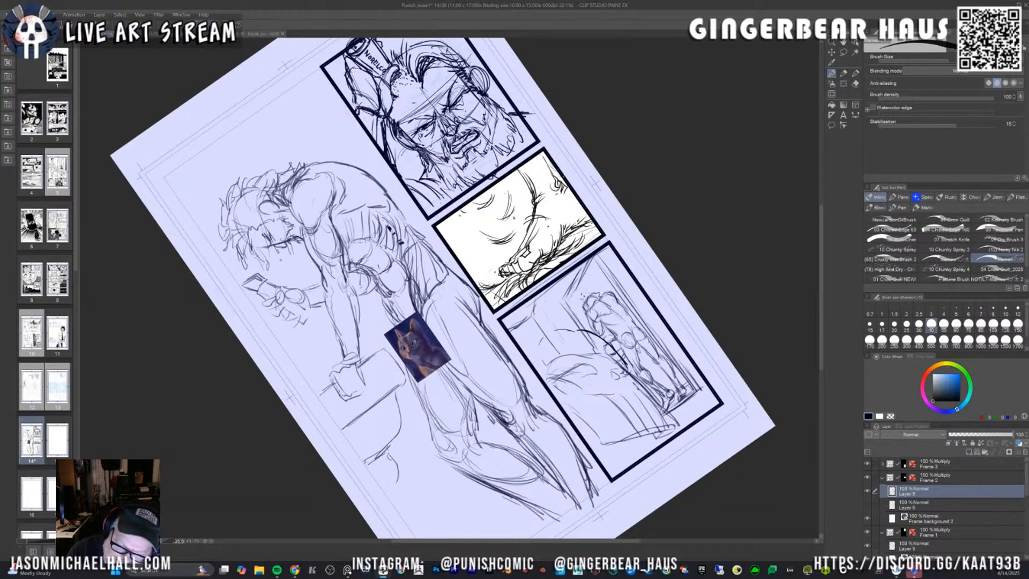
Erase part of the ankle bone and add pen hatching along the front of the shin, across the ankle and near the panel corner.
key(e)
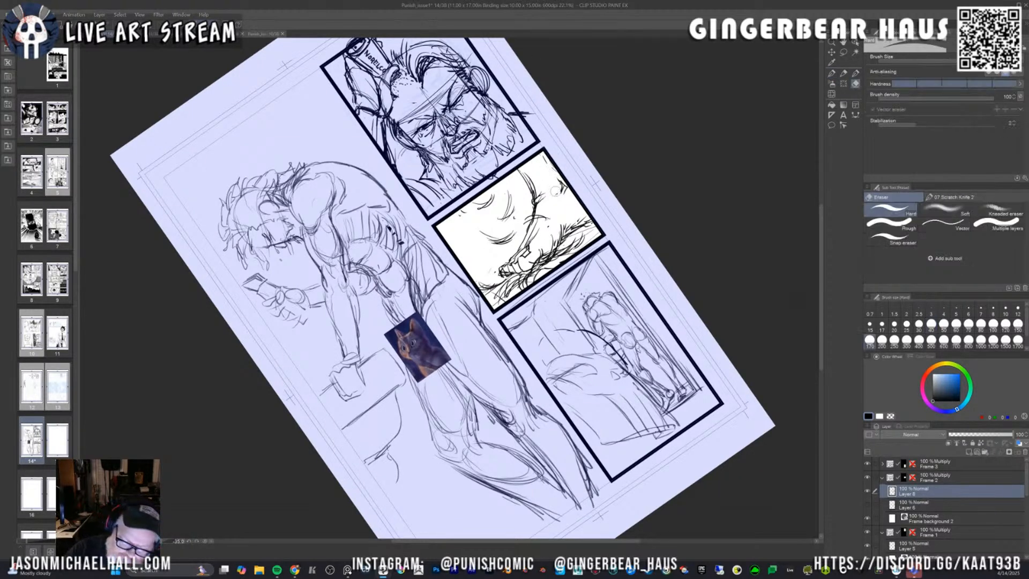
mouse_move(558, 190)
mouse_down()
mouse_move(566, 193)
mouse_move(548, 173)
mouse_move(545, 189)
mouse_up()
key(p)
mouse_move(537, 192)
mouse_down()
mouse_move(546, 186)
mouse_move(527, 172)
mouse_up()
drag(516, 178, 531, 163)
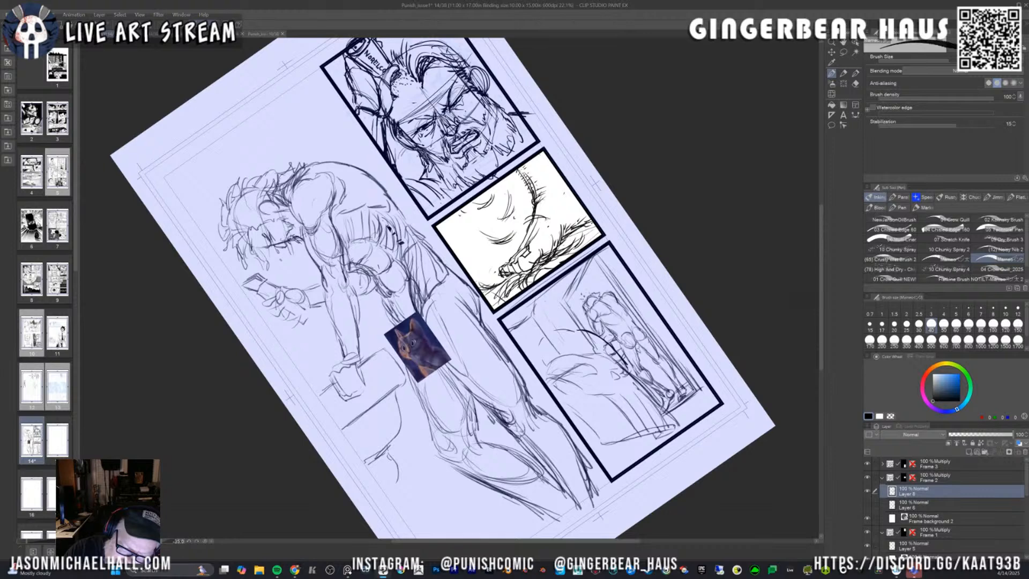
drag(541, 202, 551, 195)
mouse_move(552, 198)
mouse_down()
mouse_move(559, 189)
mouse_move(569, 198)
mouse_up()
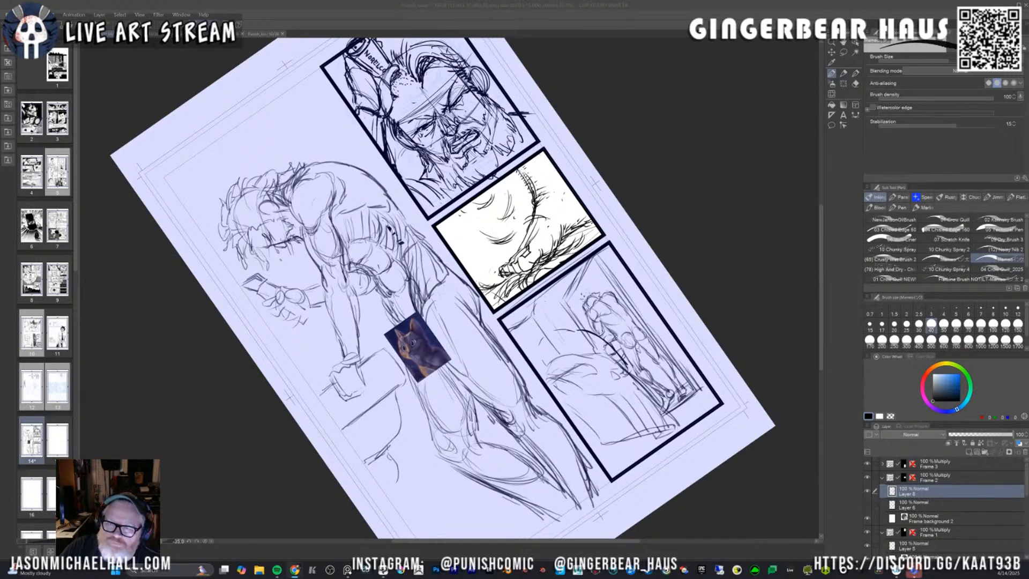
click(618, 186)
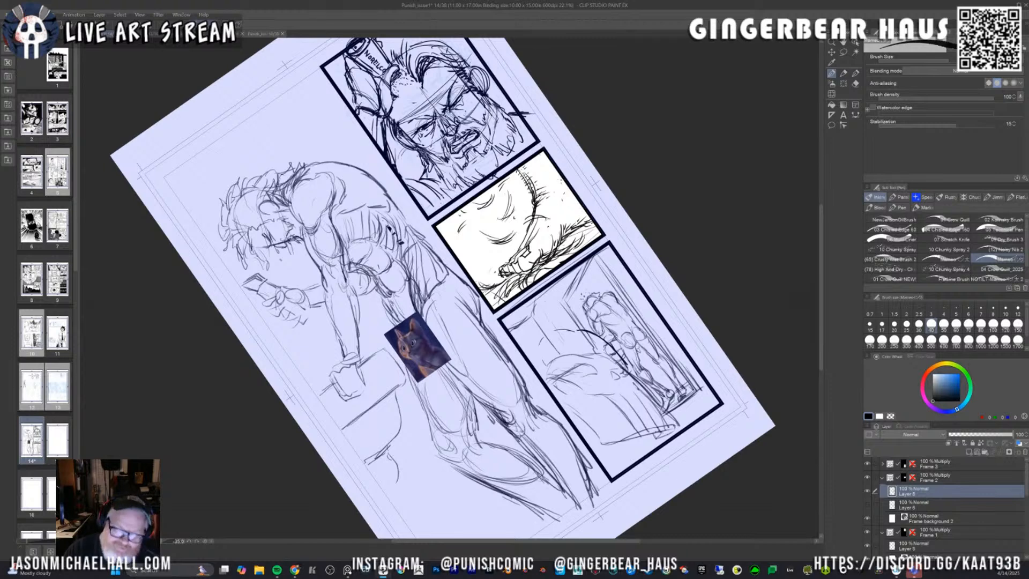
drag(542, 154, 554, 168)
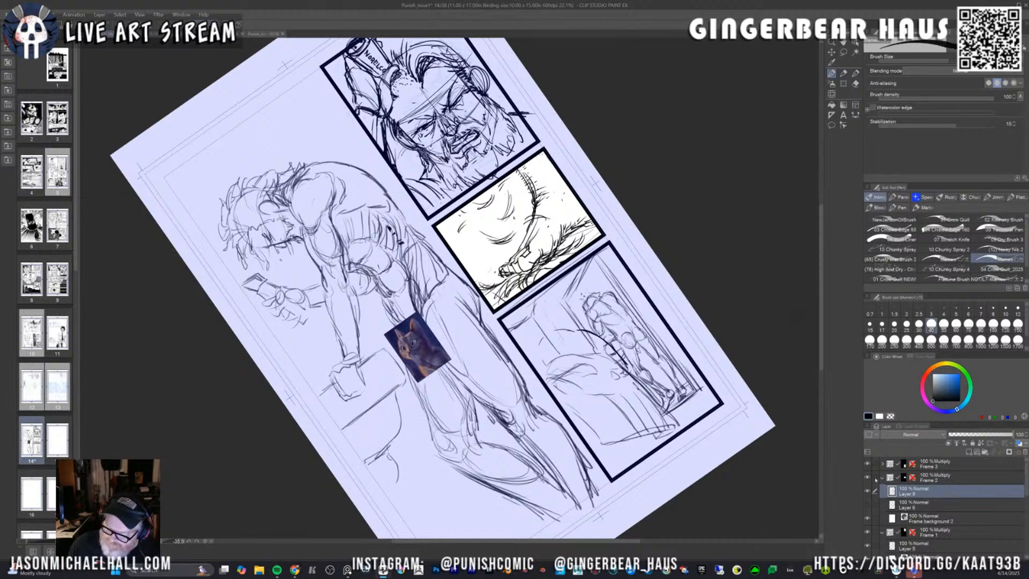
Toggle the visibility of the frame folders and sketch layers one by one to identify which layer holds the rough page sketch.
click(869, 491)
click(868, 491)
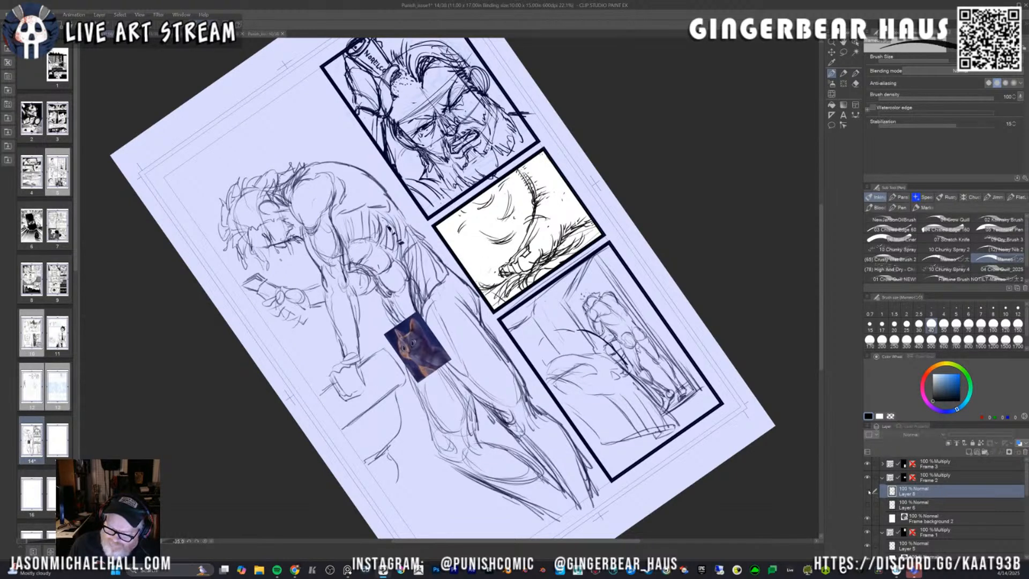
click(868, 491)
click(868, 491)
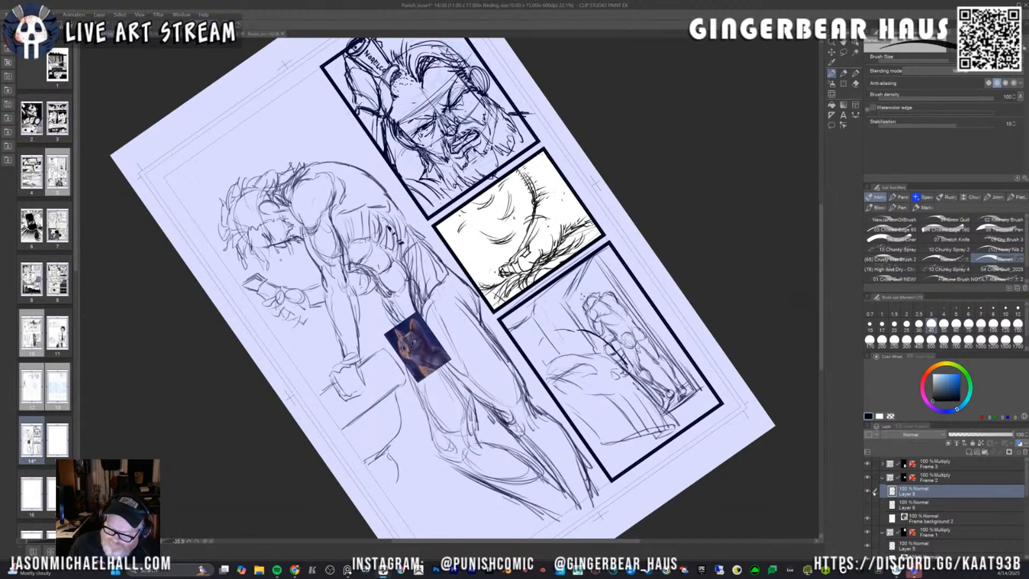
click(868, 532)
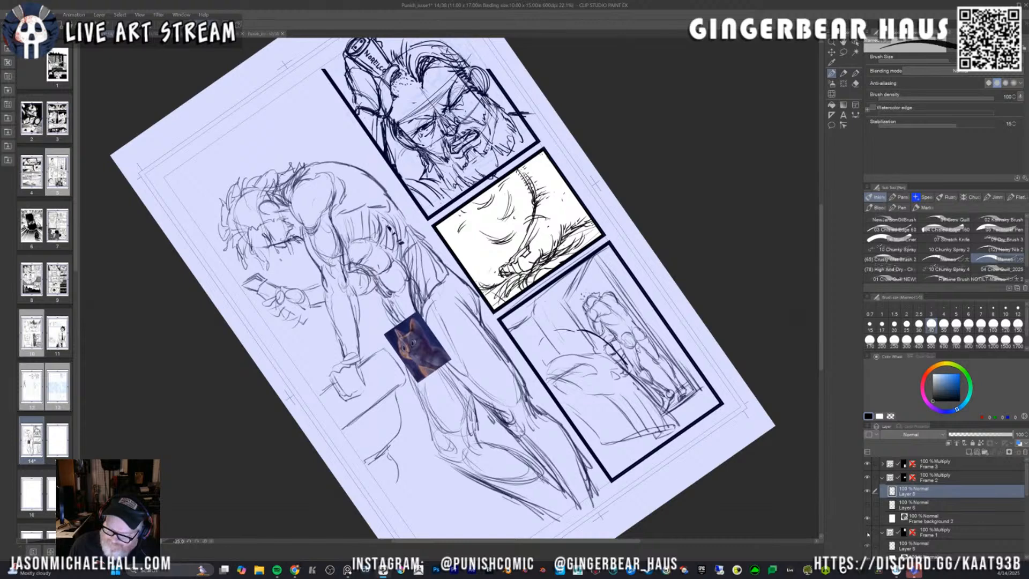
click(868, 532)
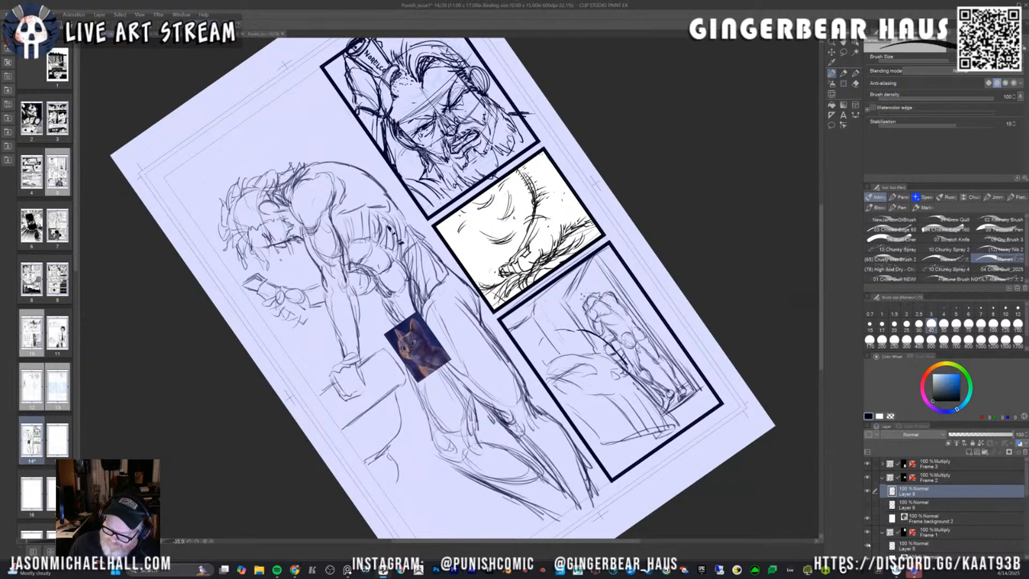
click(868, 464)
click(869, 465)
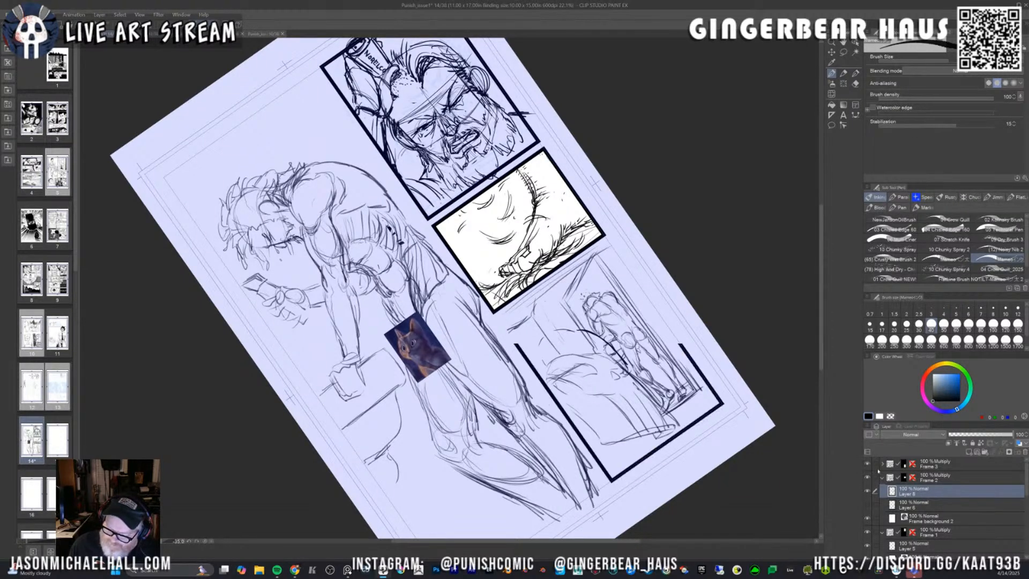
click(869, 478)
click(869, 477)
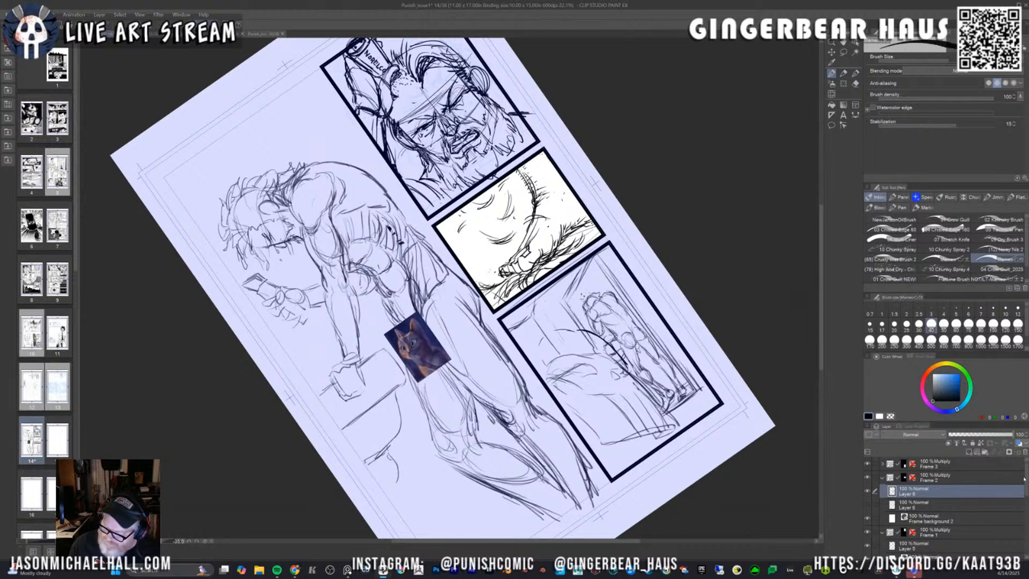
drag(1023, 479, 1019, 502)
click(868, 499)
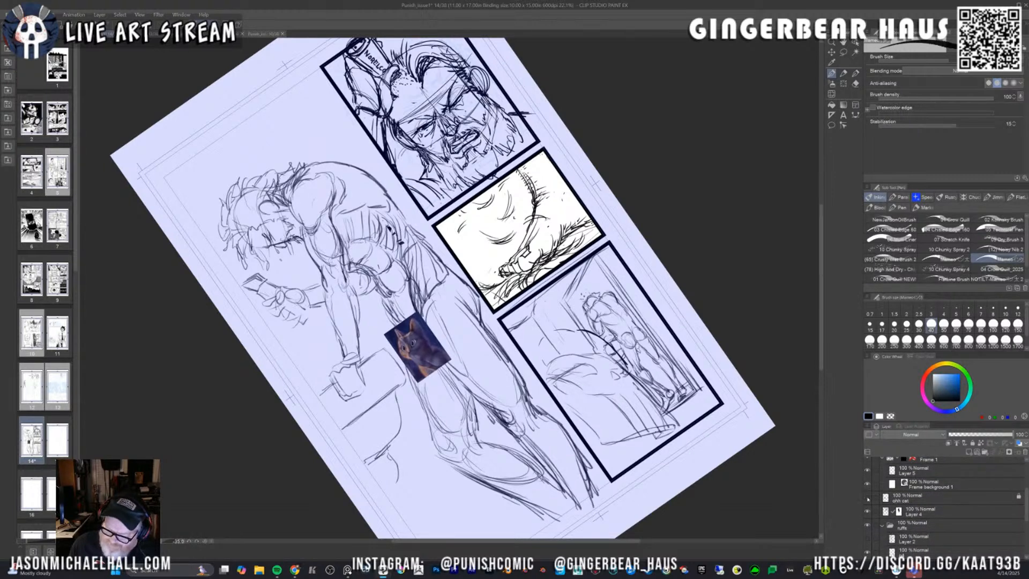
click(867, 498)
click(869, 512)
click(869, 512)
On Layer 4, erase the dark arc crossing the standing figure in the bottom panel and touch up the figure's arm with the pen.
click(944, 511)
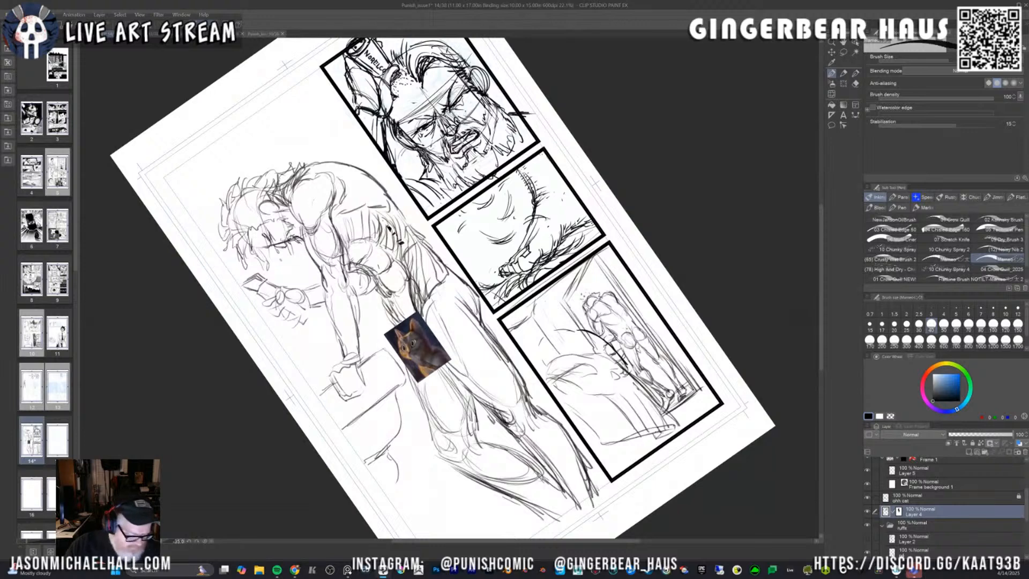
key(e)
mouse_move(582, 329)
mouse_down()
mouse_move(627, 366)
mouse_move(555, 327)
mouse_up()
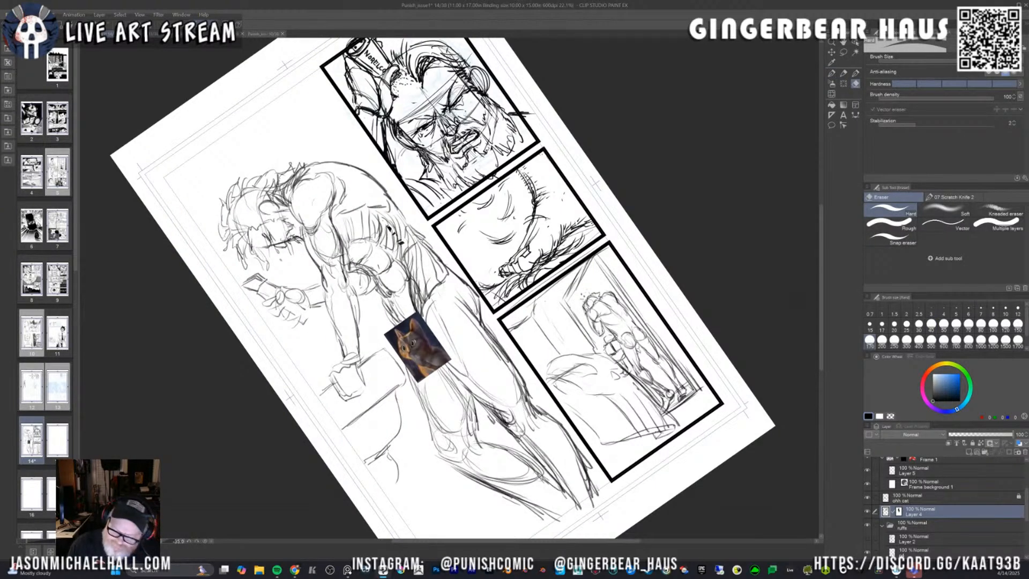
key(p)
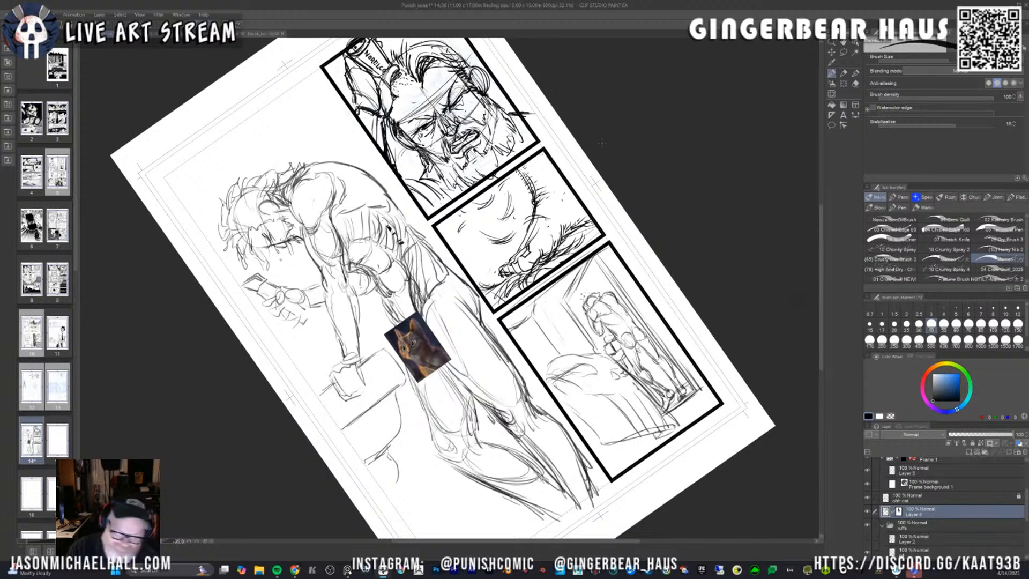
key(ctrl+at)
drag(664, 328, 689, 304)
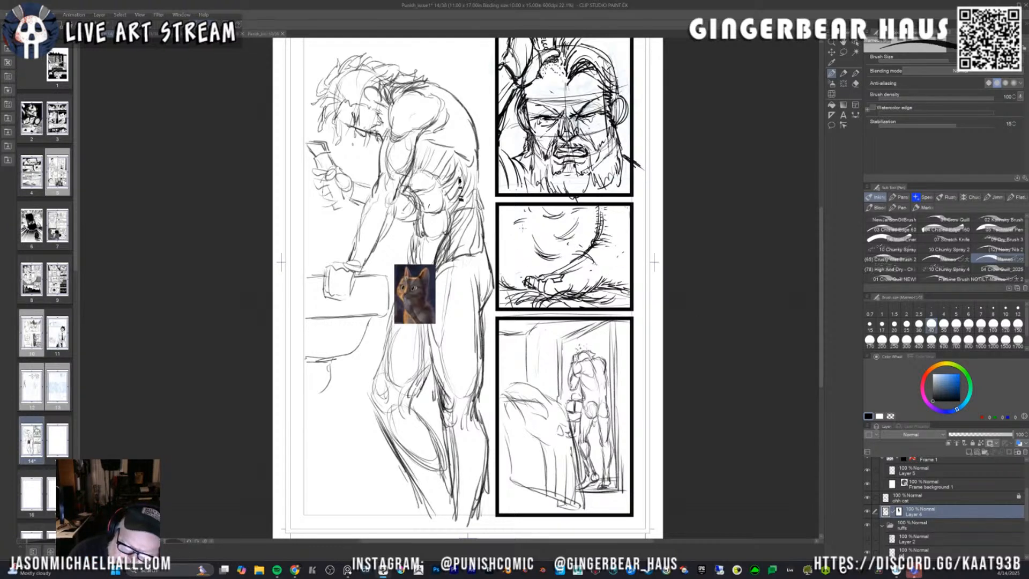
Check what Layer 4 contains by toggling its visibility and turn on its blue layer color.
drag(518, 220, 532, 225)
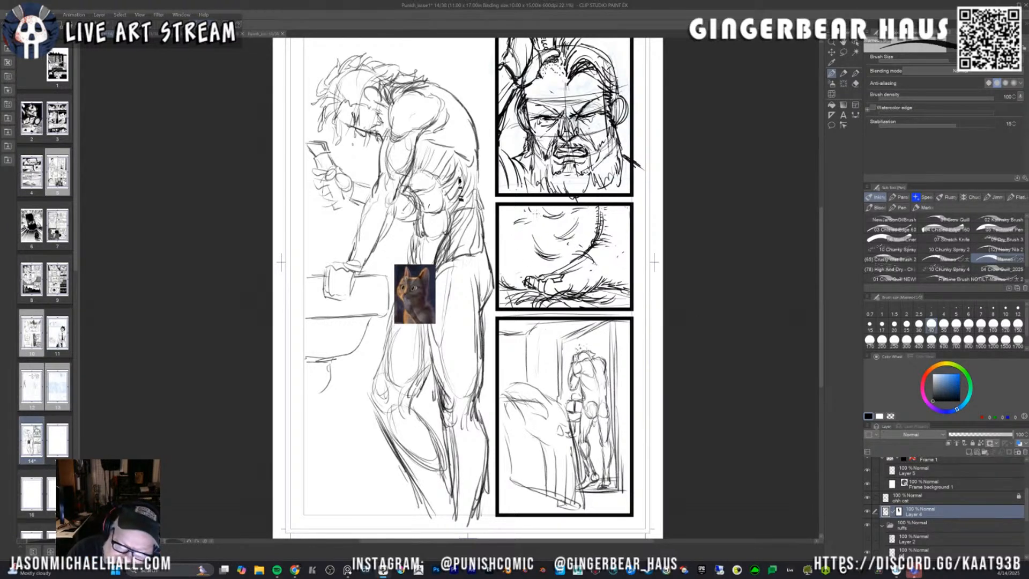
click(868, 512)
click(868, 512)
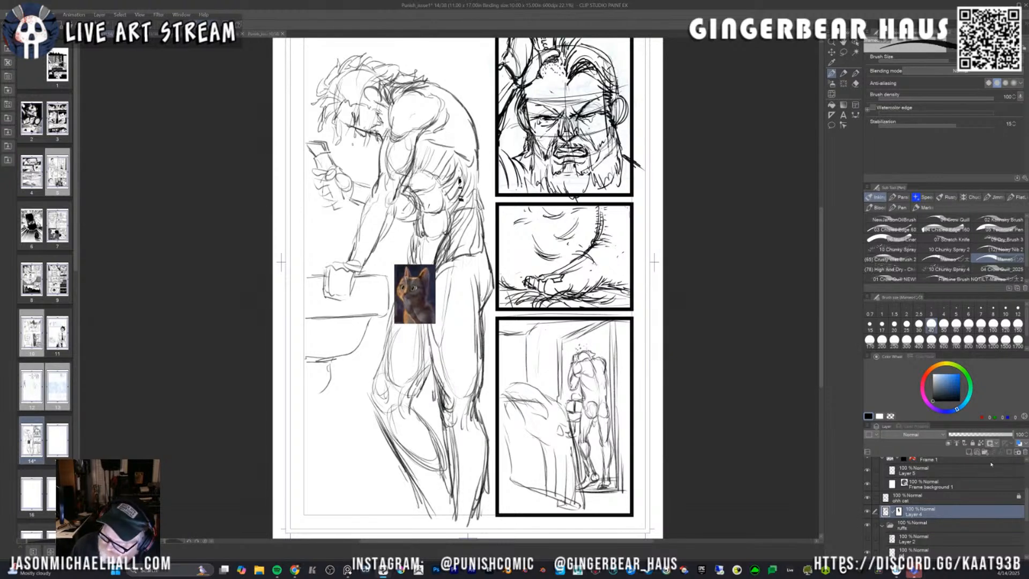
click(1020, 443)
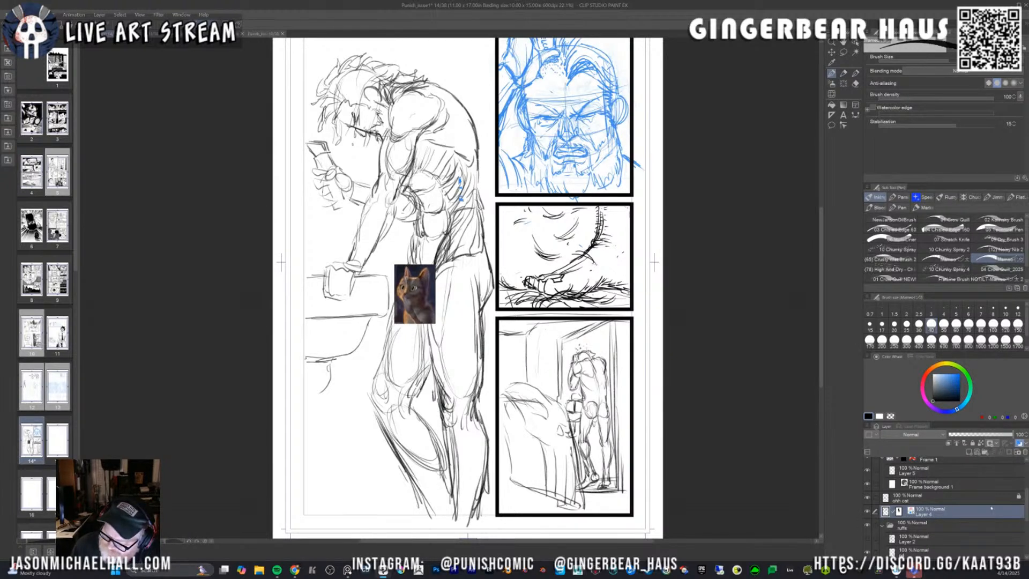
Collapse the Frame 2 and Frame 1 folders in the layer list.
scroll(967, 464, up, 5)
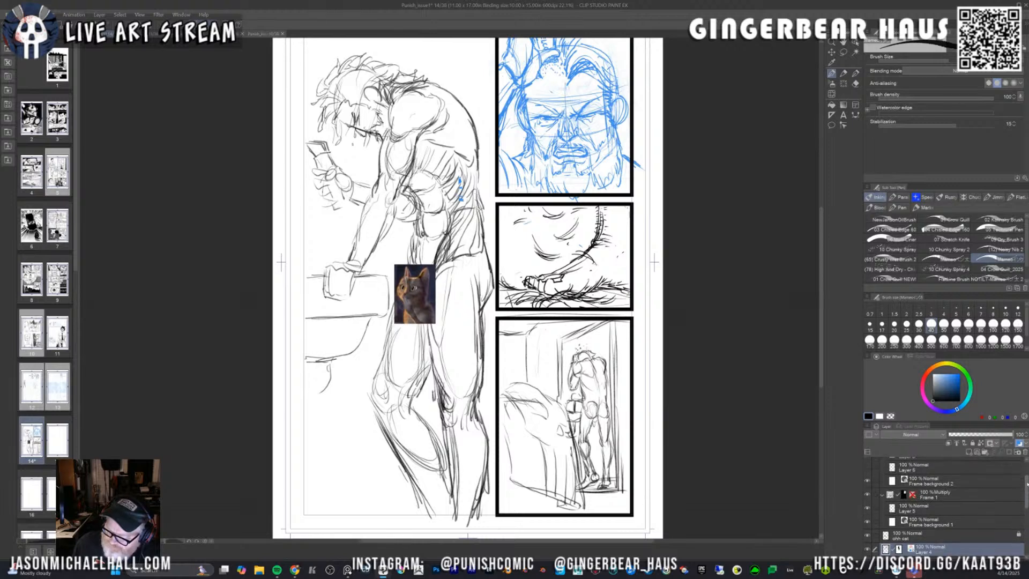
click(882, 477)
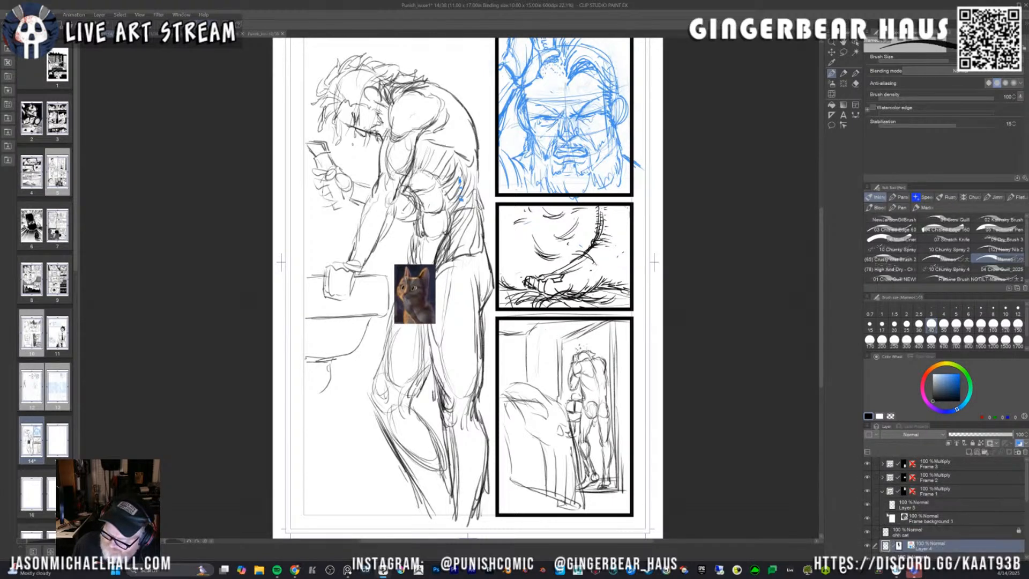
click(906, 491)
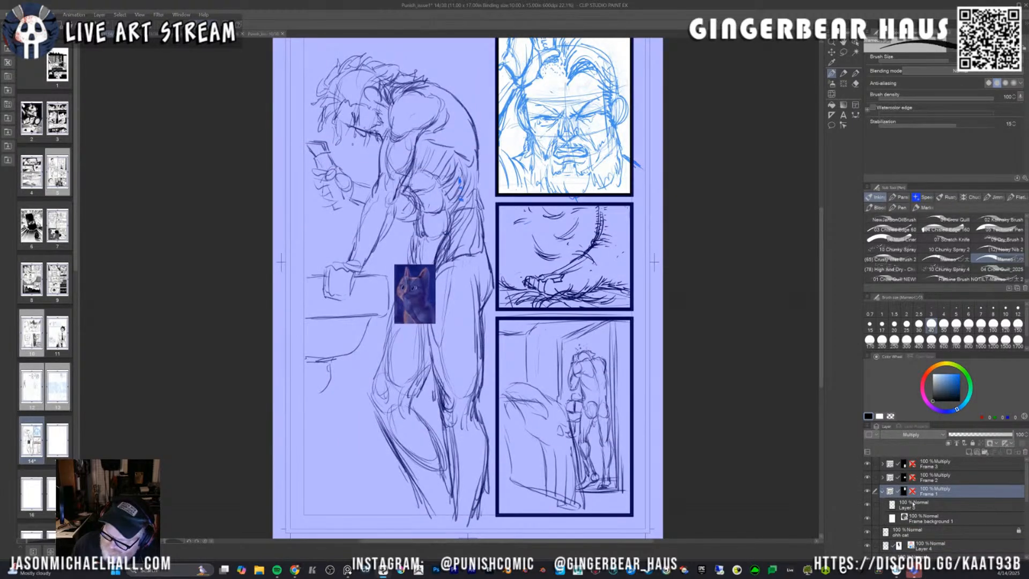
click(882, 491)
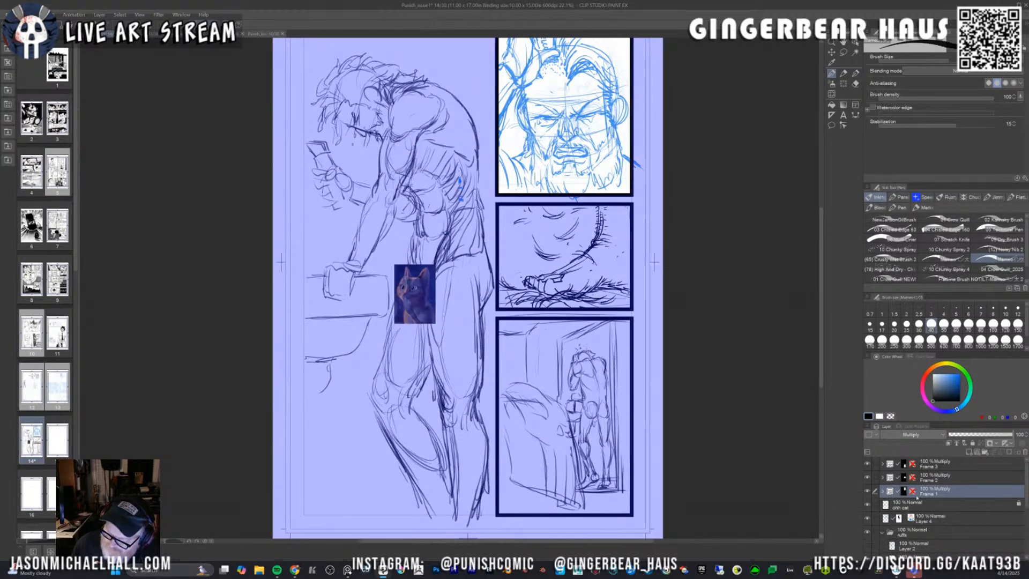
Try moving Layer 4, which holds the face sketch, into the Frame 1 folder above Frame background 1.
click(868, 519)
click(869, 519)
drag(919, 519, 925, 494)
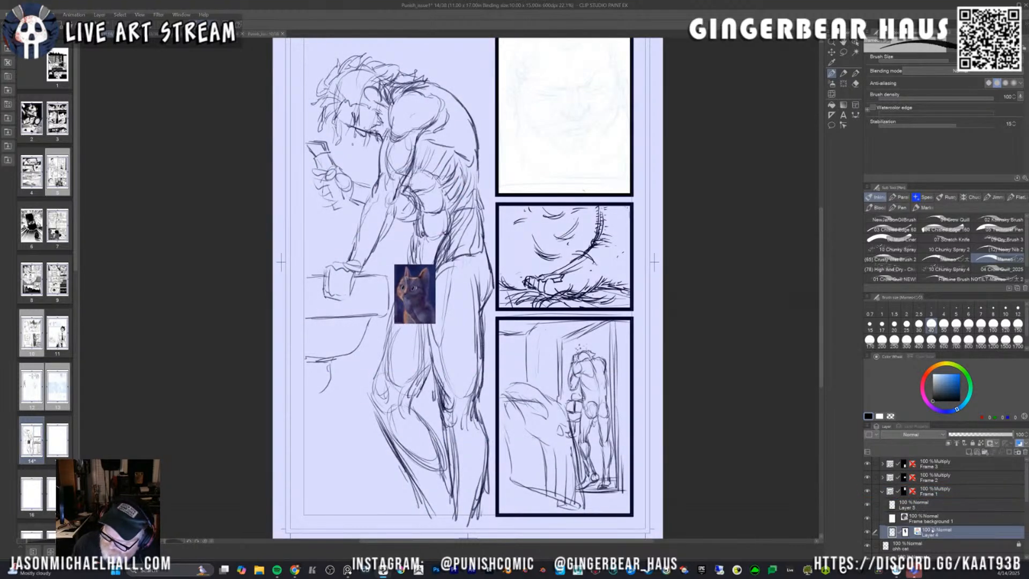
drag(934, 534, 931, 512)
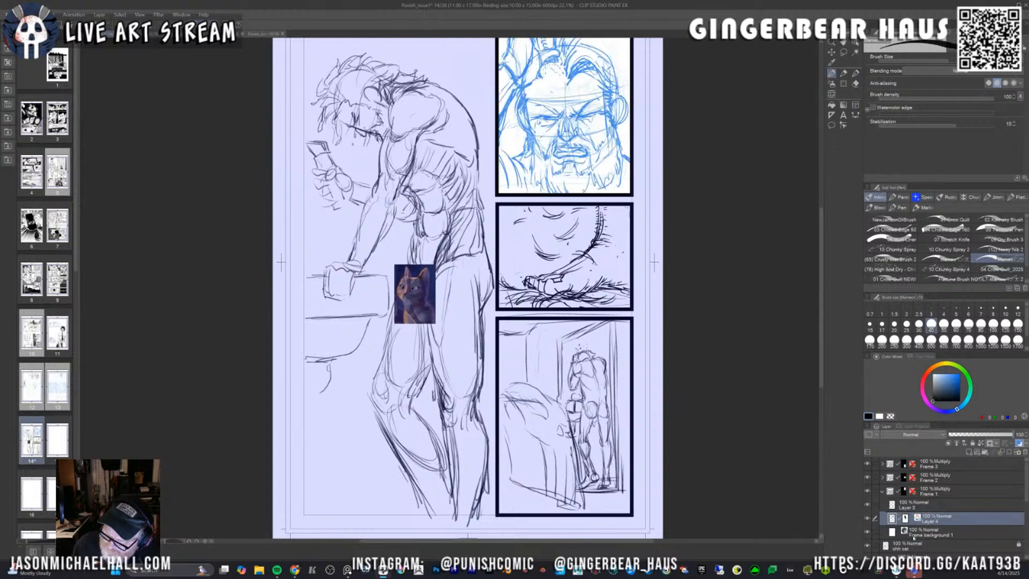
click(882, 491)
click(933, 491)
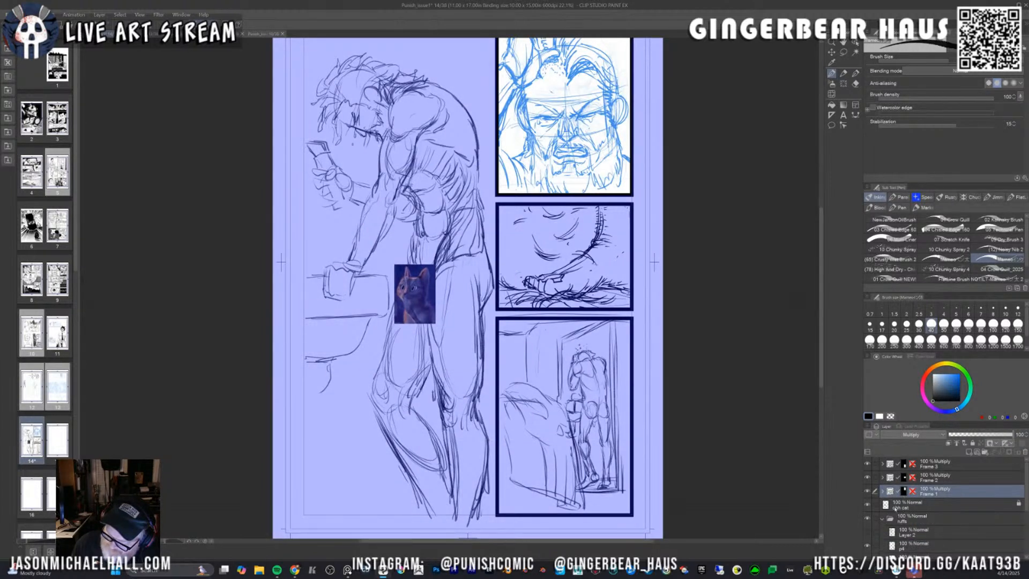
Try moving the bottom panel's rough sketch layer from the roughs folder into the Frame 1 folder above Layer 4.
click(869, 545)
click(872, 546)
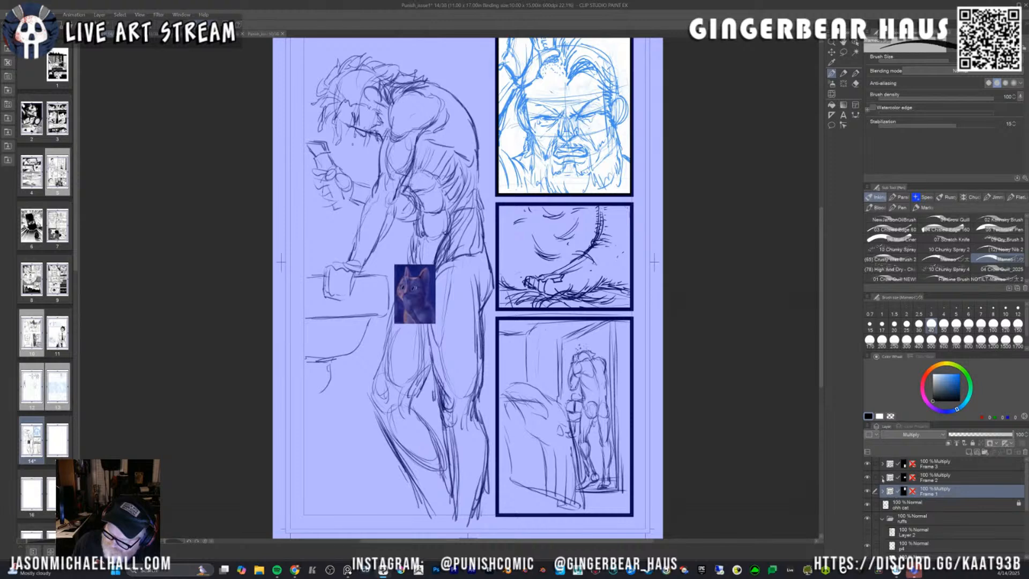
click(868, 478)
click(869, 479)
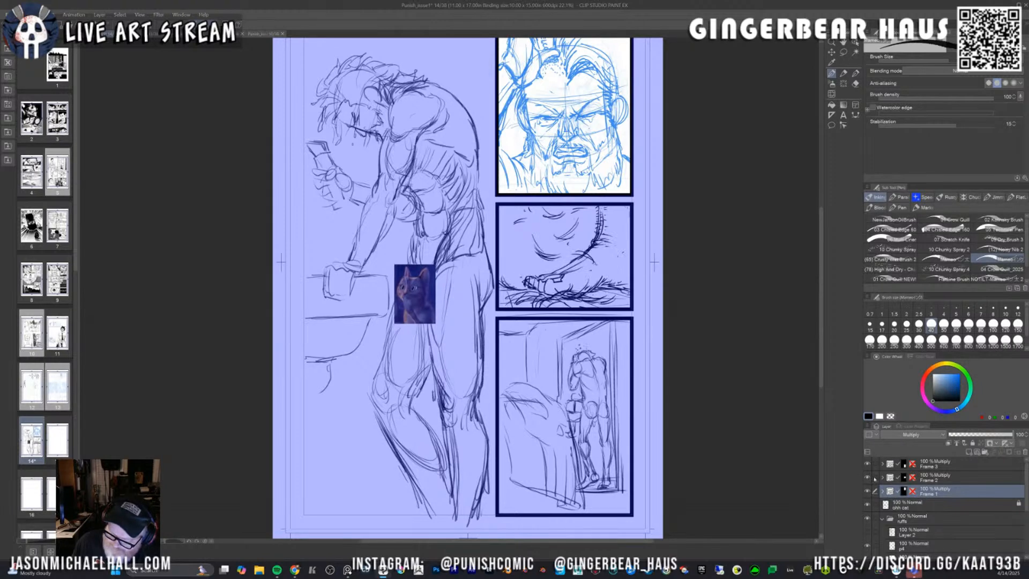
click(906, 545)
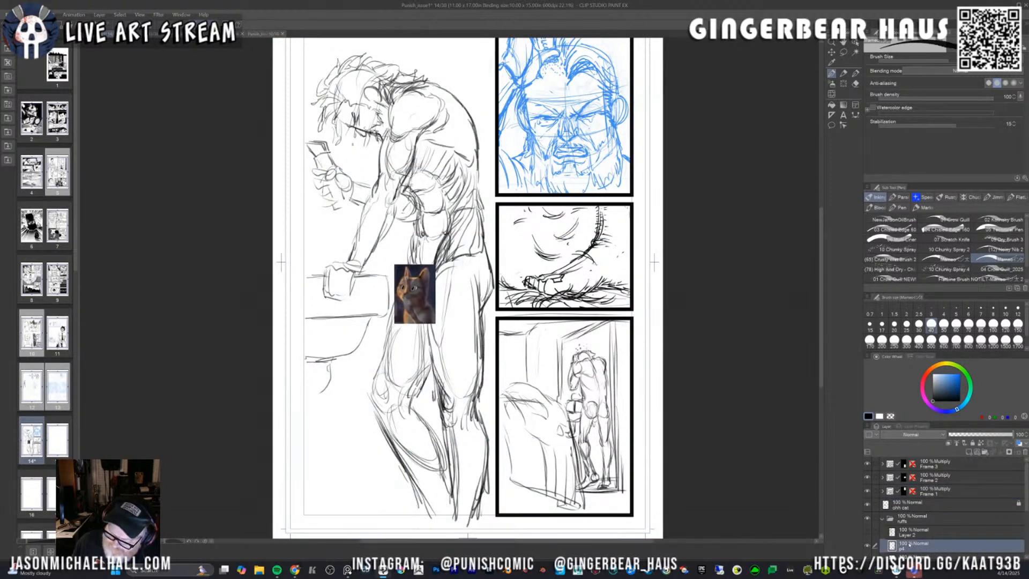
click(883, 493)
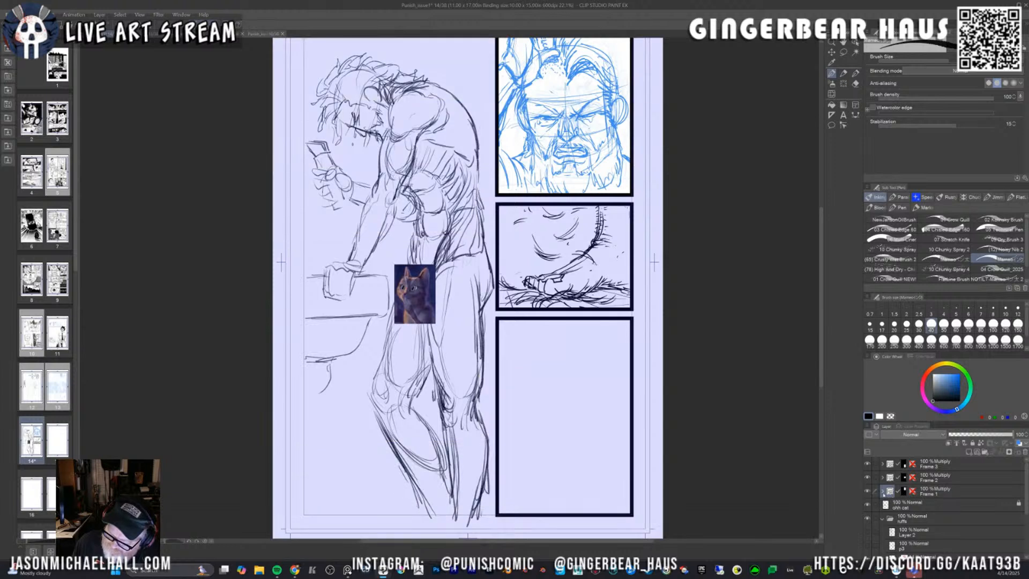
click(882, 492)
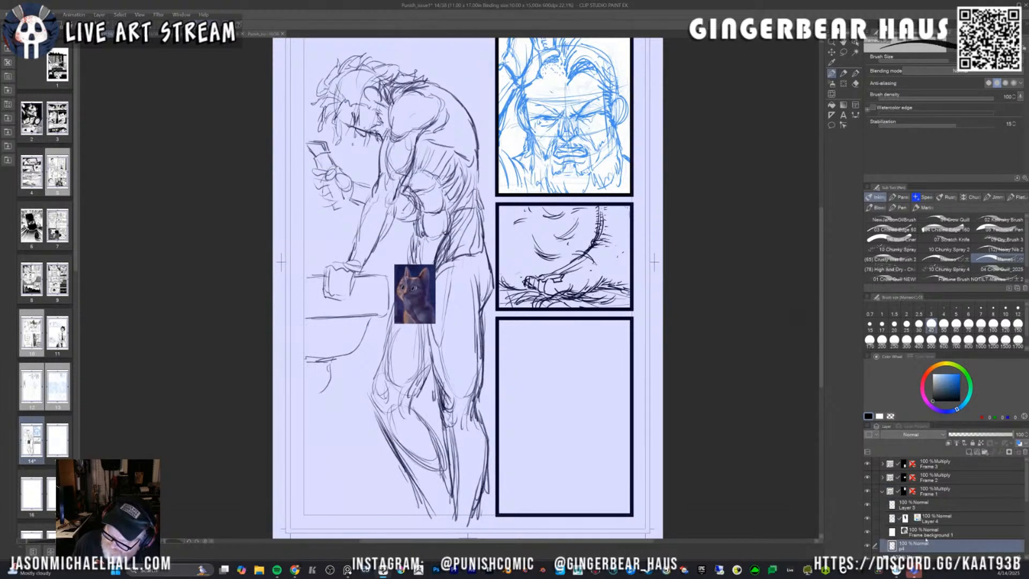
drag(922, 544, 922, 521)
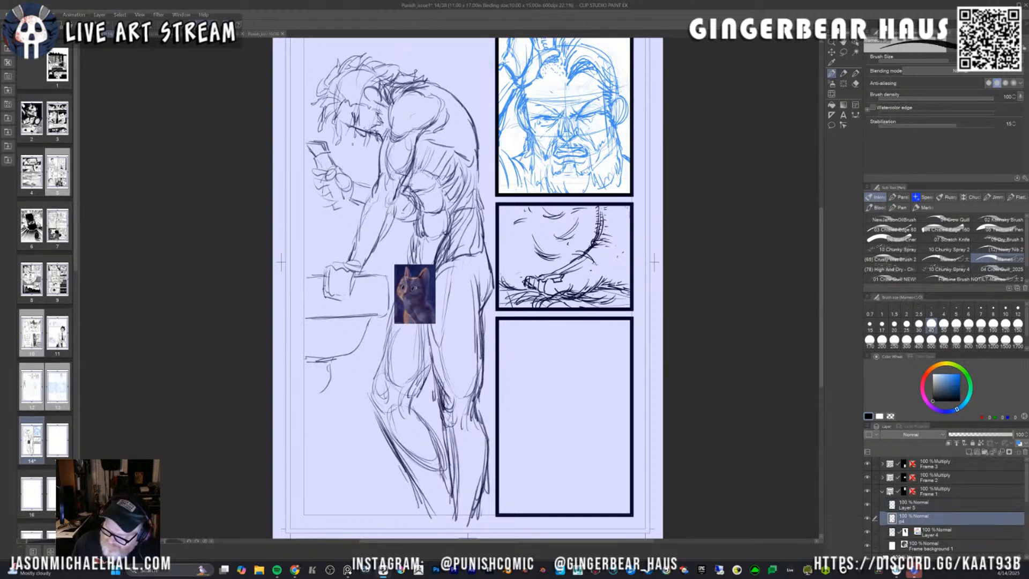
click(925, 493)
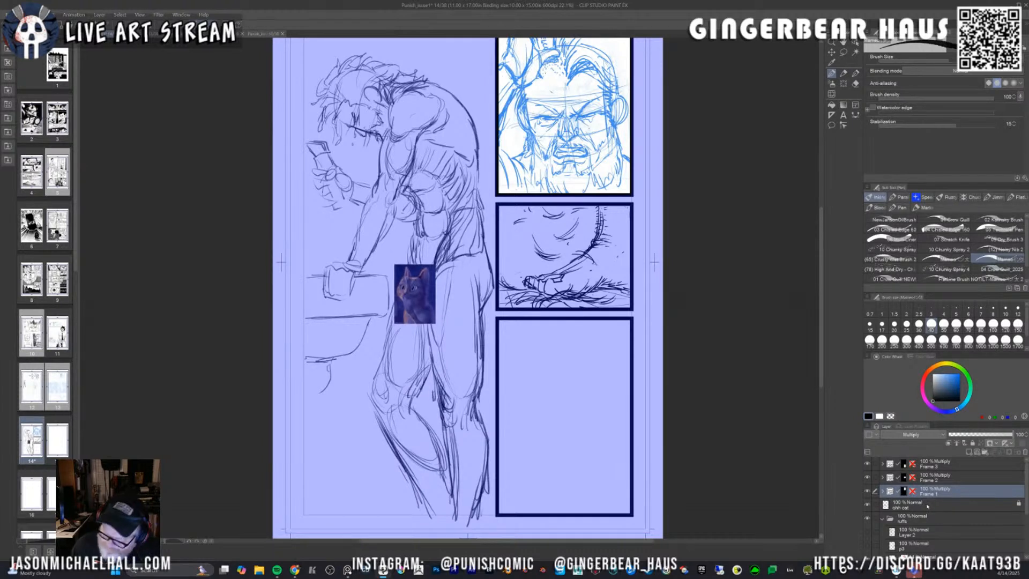
Undo the recent layer moves so that both sketch layers are back outside the Frame 1 folder.
key(ctrl+z)
key(ctrl+z)
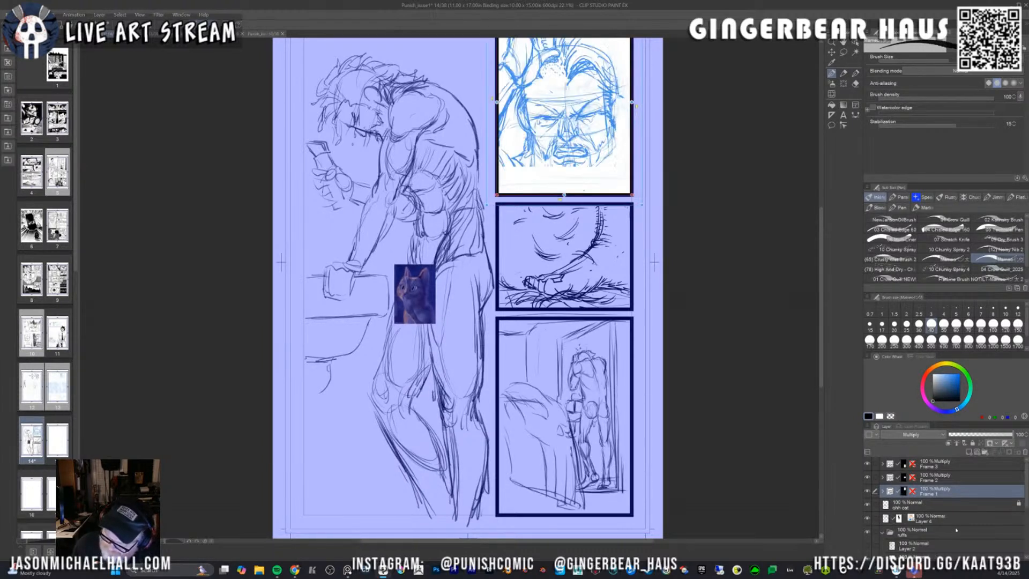
key(ctrl+z)
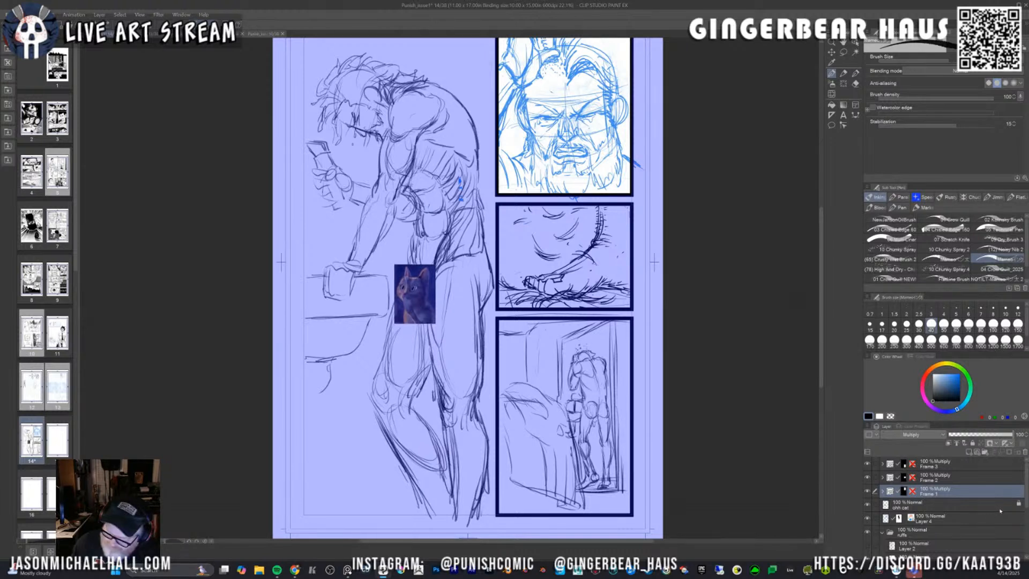
key(ctrl+z)
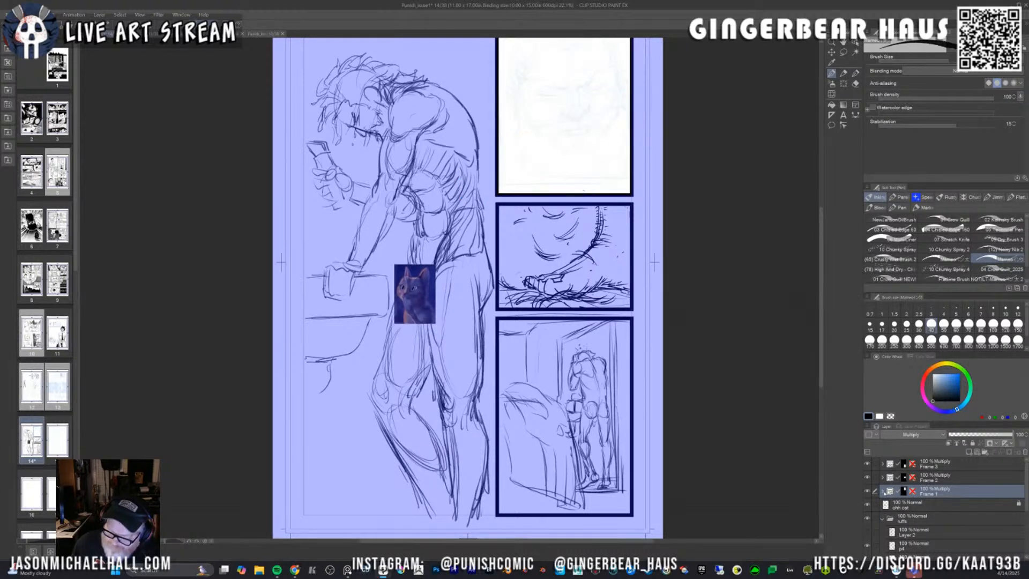
key(ctrl+y)
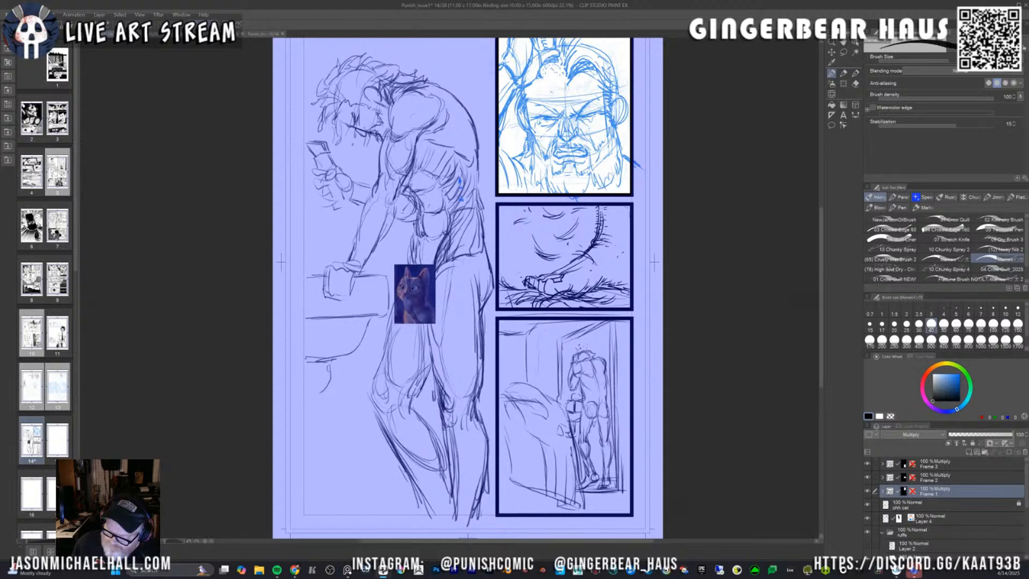
Toggle the Frame 1, Frame 2 and Frame 3 folders one by one to match each folder to its panel.
click(868, 492)
click(868, 492)
click(868, 478)
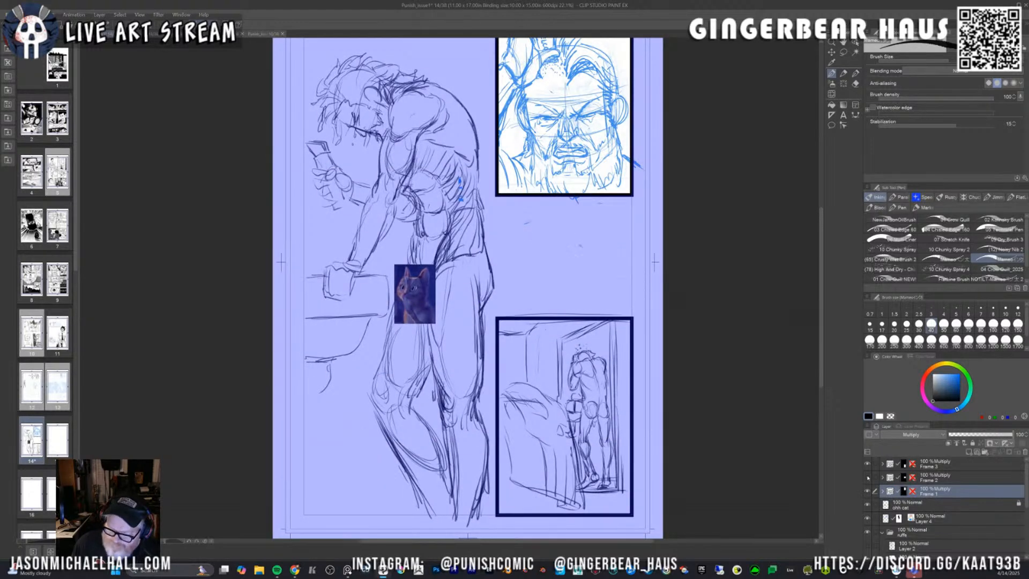
click(867, 478)
click(948, 478)
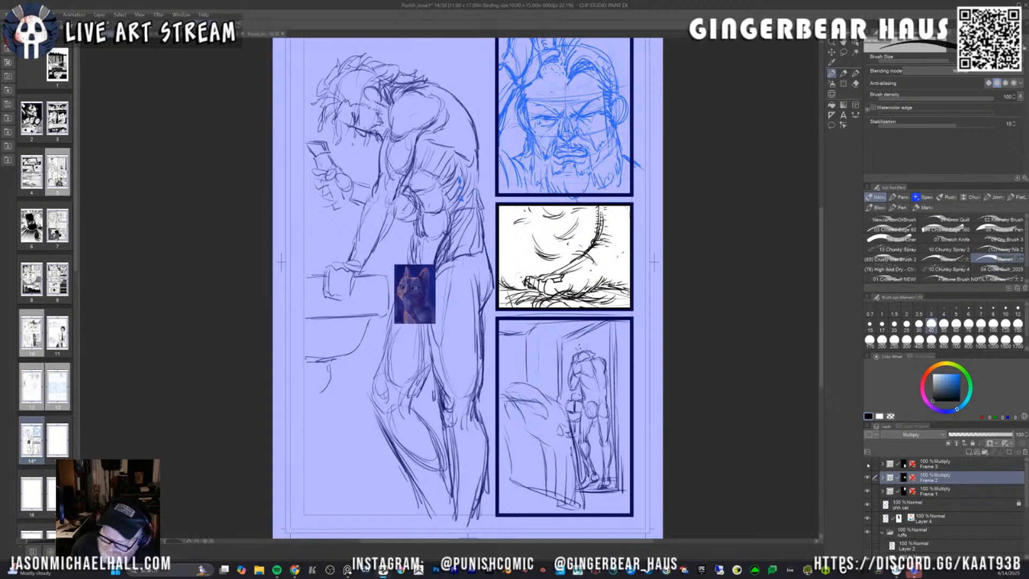
click(868, 464)
click(867, 463)
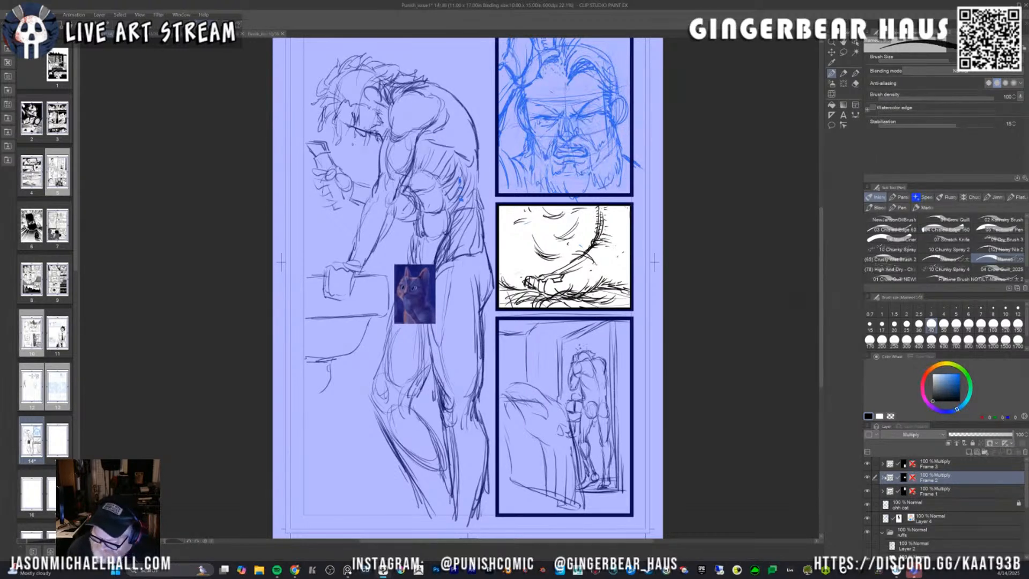
Rename the Frame 3, Frame 2 and Frame 1 folders as p4, p3 and p2.
click(935, 465)
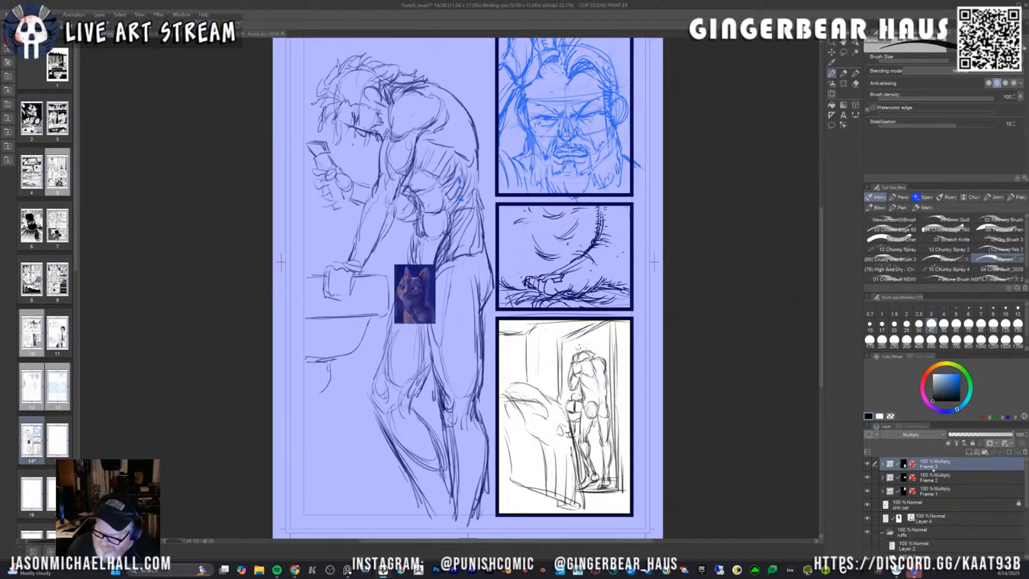
double_click(934, 466)
text(Pa)
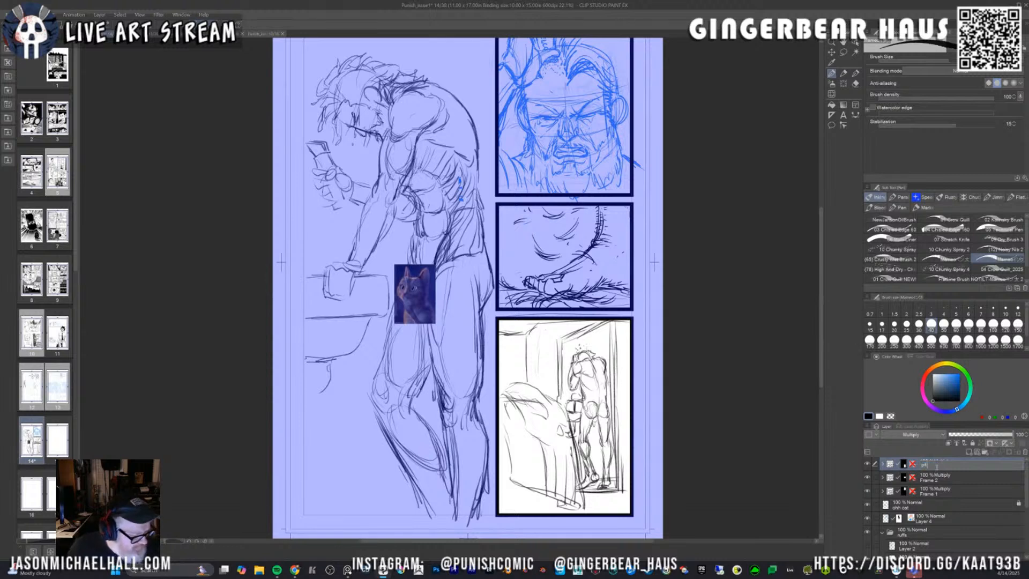
key(Return)
double_click(929, 480)
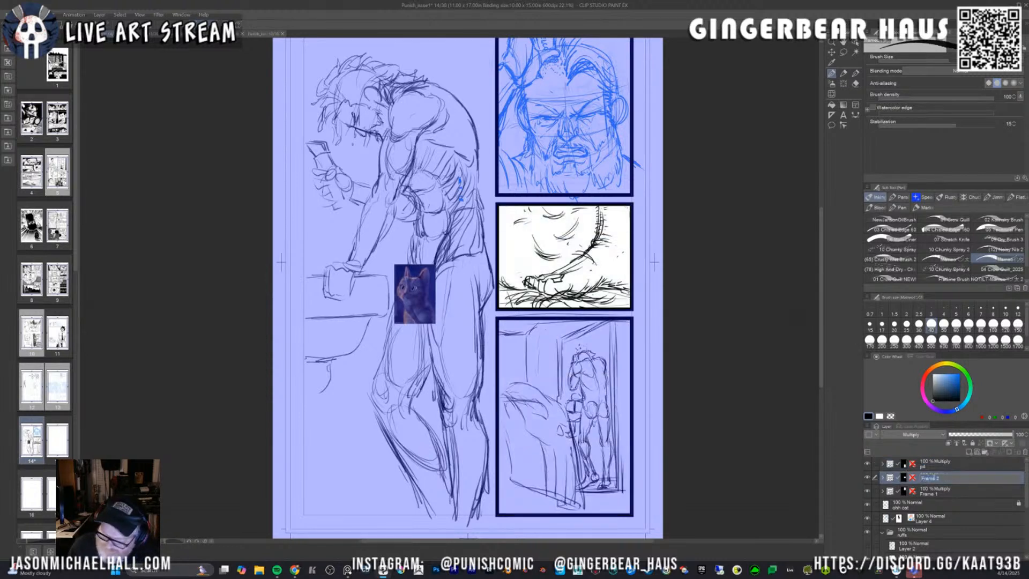
text(p3)
key(Return)
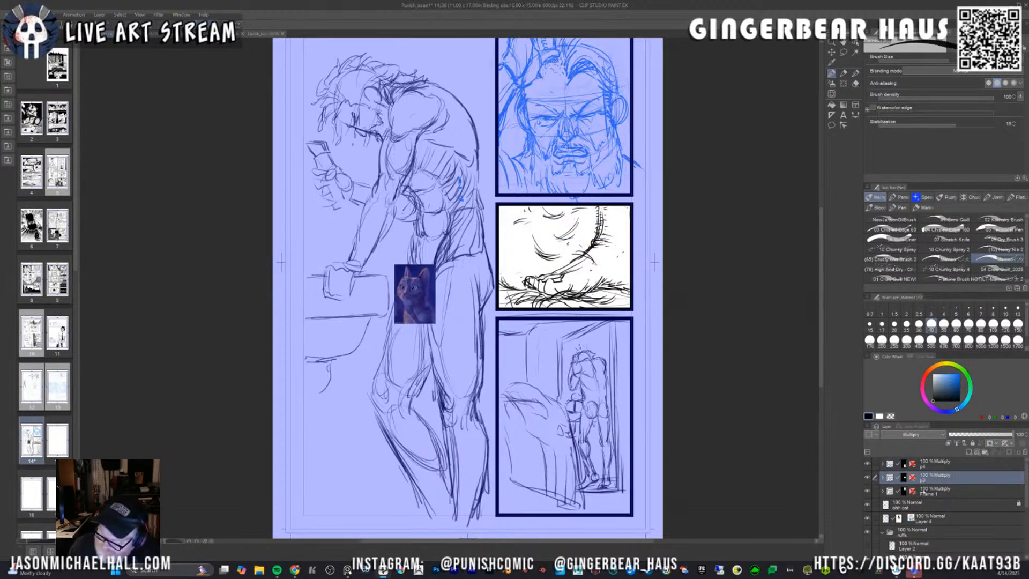
double_click(931, 494)
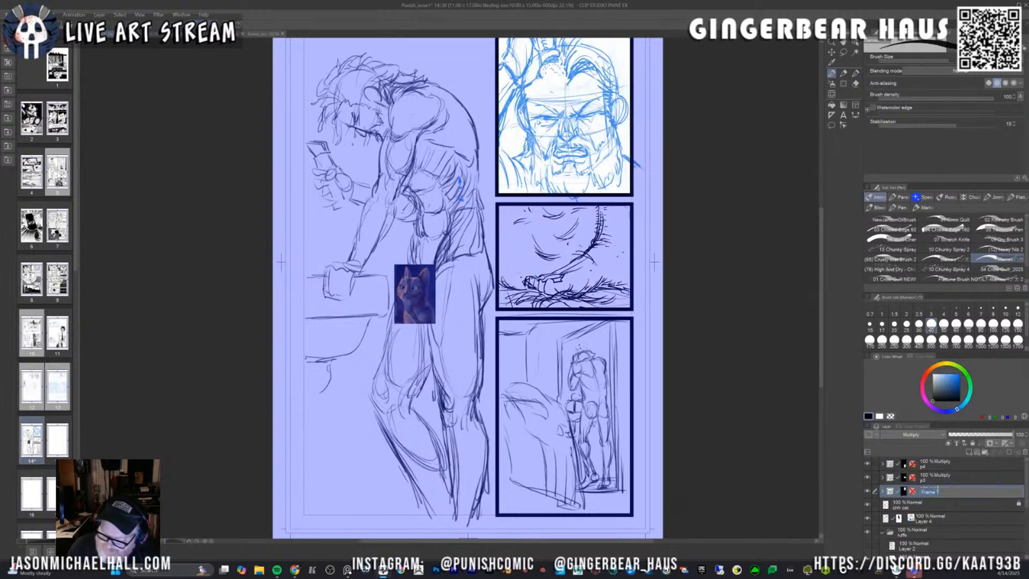
text(p2)
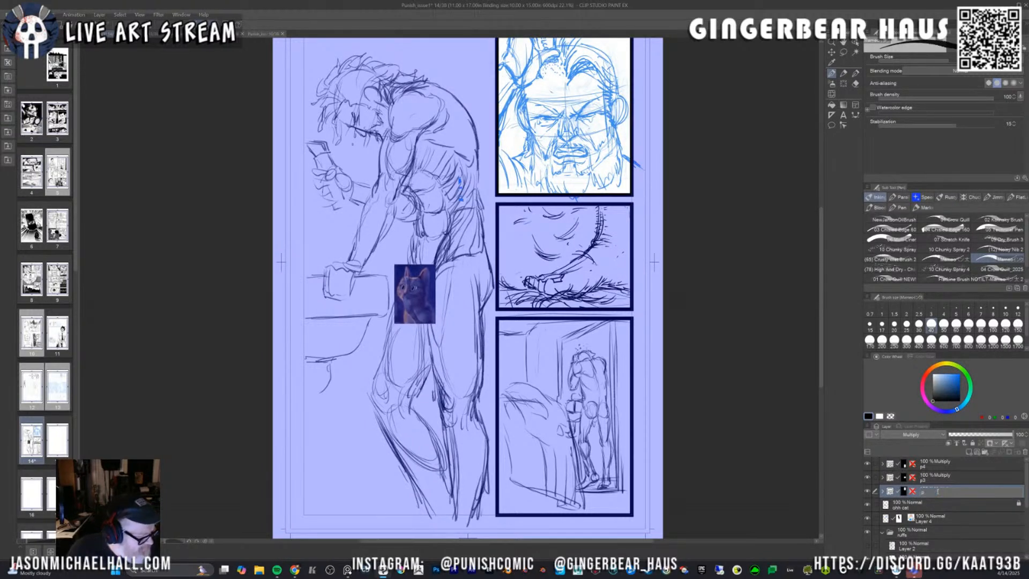
key(Return)
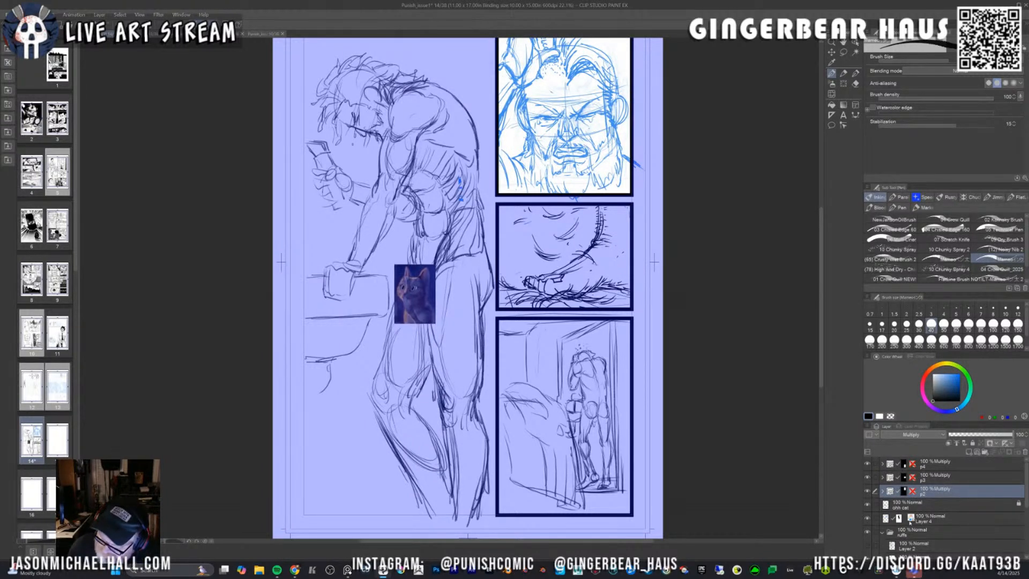
Move Layer 4 with the blue face sketch into the p2 folder above Frame background 1 and collapse the folder.
click(868, 519)
click(868, 519)
click(933, 519)
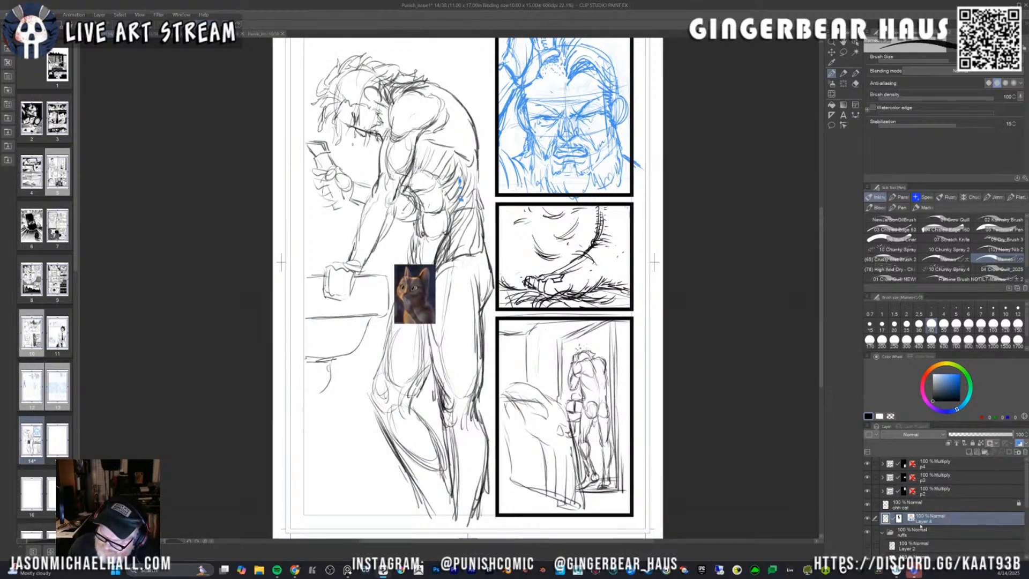
mouse_move(942, 520)
mouse_down()
mouse_move(935, 492)
mouse_move(929, 522)
mouse_move(927, 511)
mouse_up()
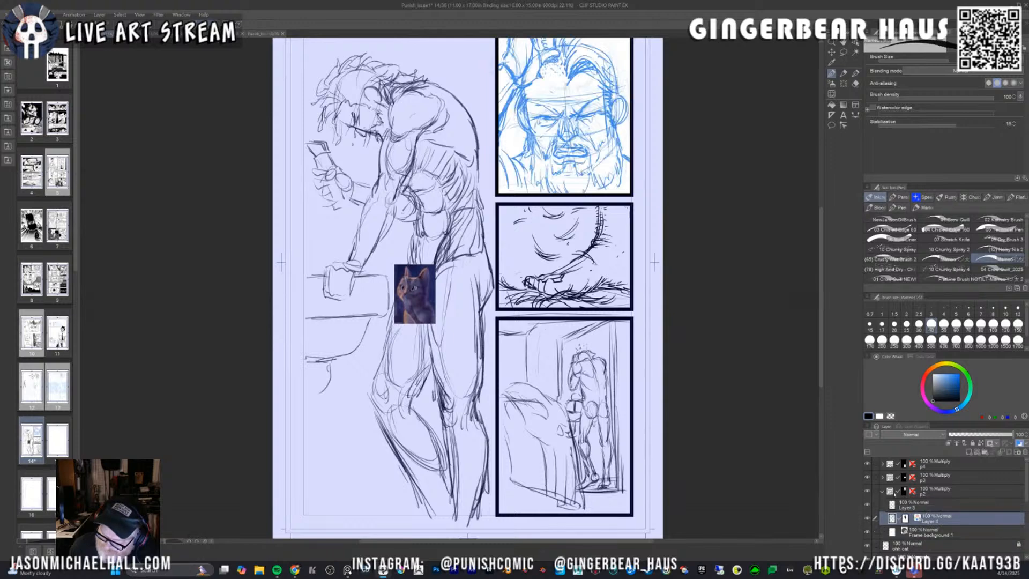
click(884, 492)
Hide the p2 folder and toggle the bottom panel's rough sketch layer to check what it contains.
click(868, 491)
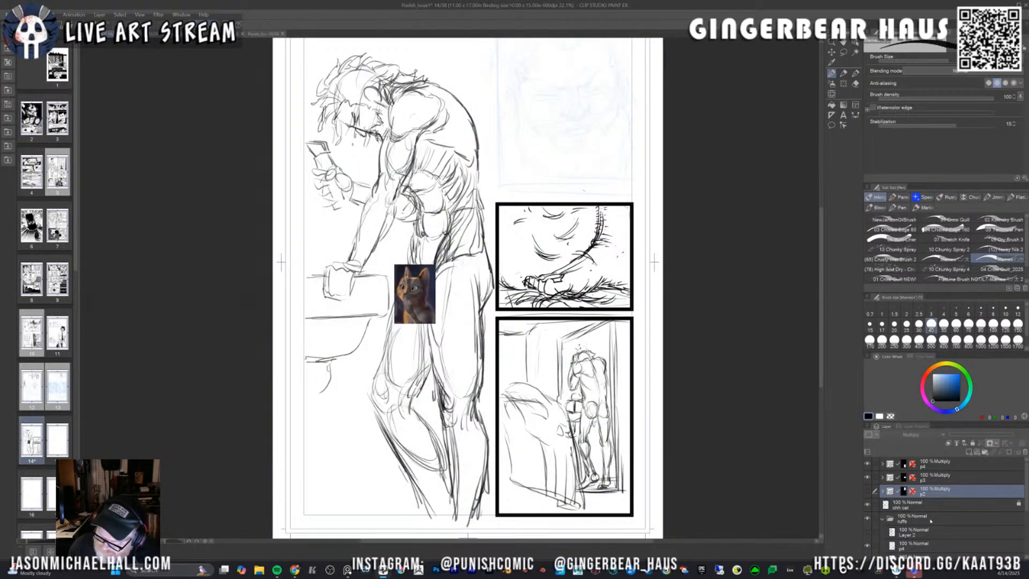
click(871, 545)
click(871, 545)
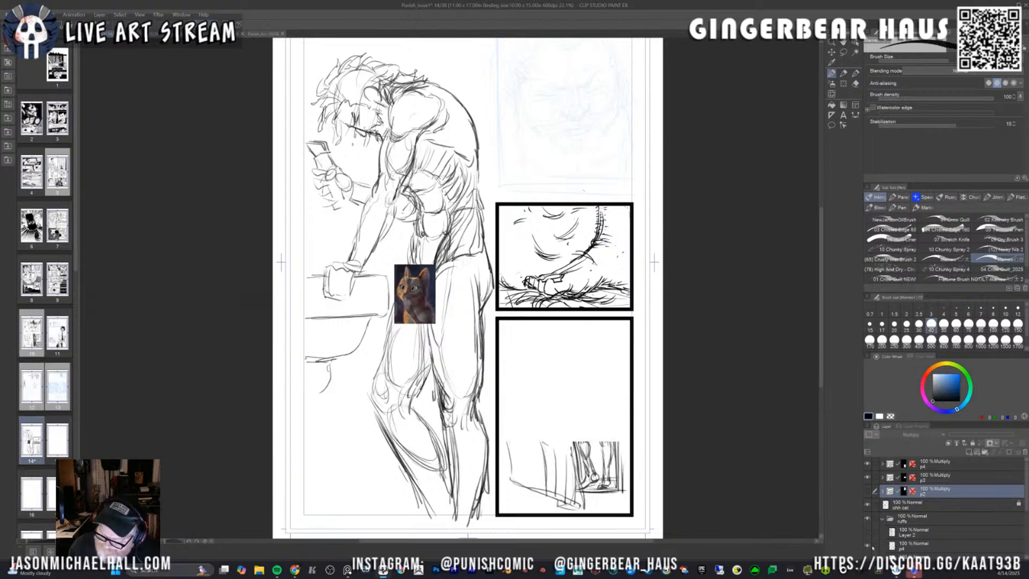
Move the bottom panel's rough sketch layer into the p4 folder, place it above the frame background and collapse the folder.
click(947, 546)
mouse_move(947, 546)
mouse_down()
mouse_move(930, 482)
mouse_move(905, 465)
mouse_up()
click(883, 464)
drag(928, 505, 926, 485)
click(882, 464)
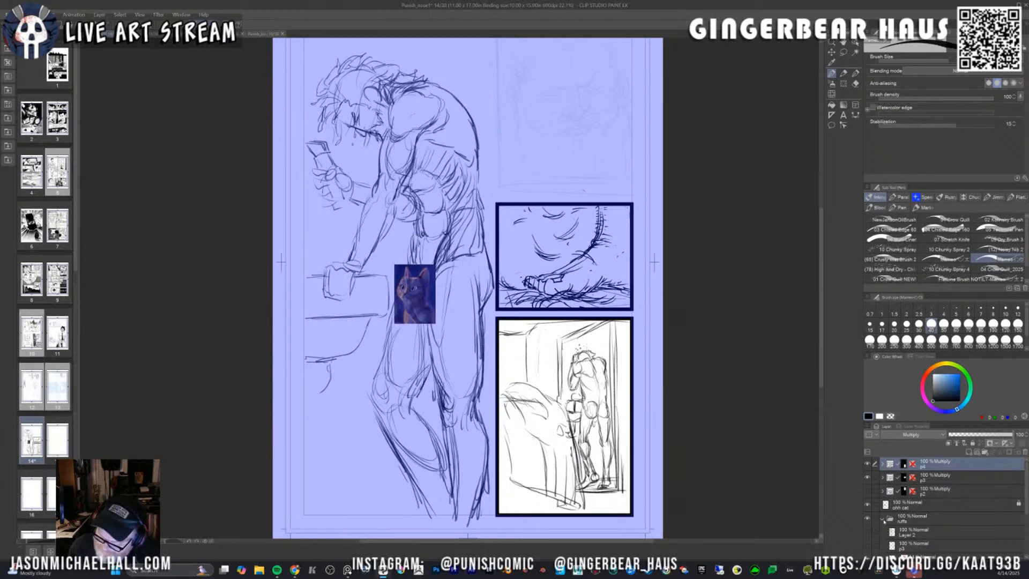
Check the two sketch layers in the p3 folder by toggling visibility and trying the opposite stacking order.
click(883, 478)
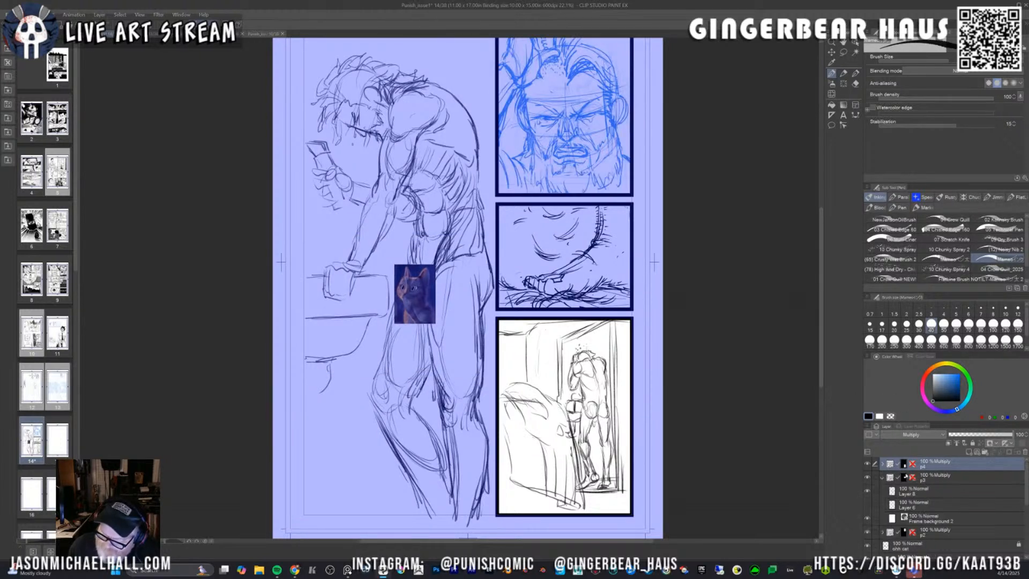
click(868, 491)
click(868, 492)
drag(918, 493, 919, 507)
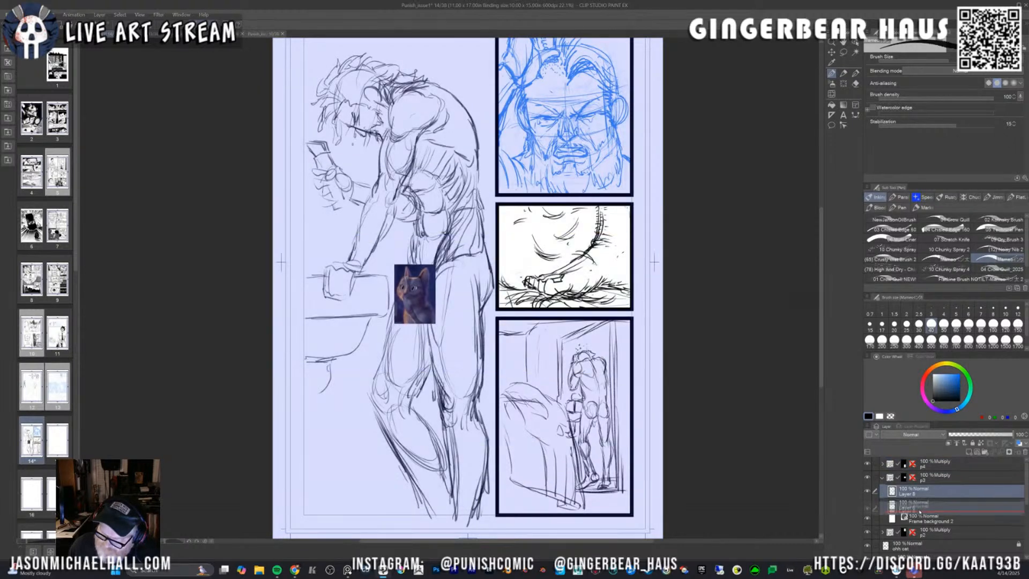
click(868, 491)
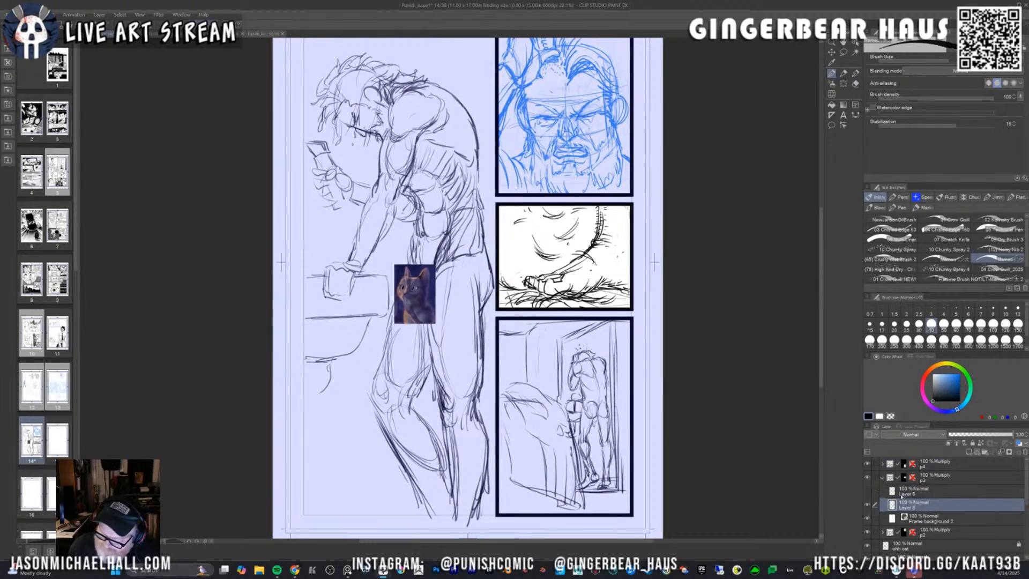
drag(914, 502, 914, 489)
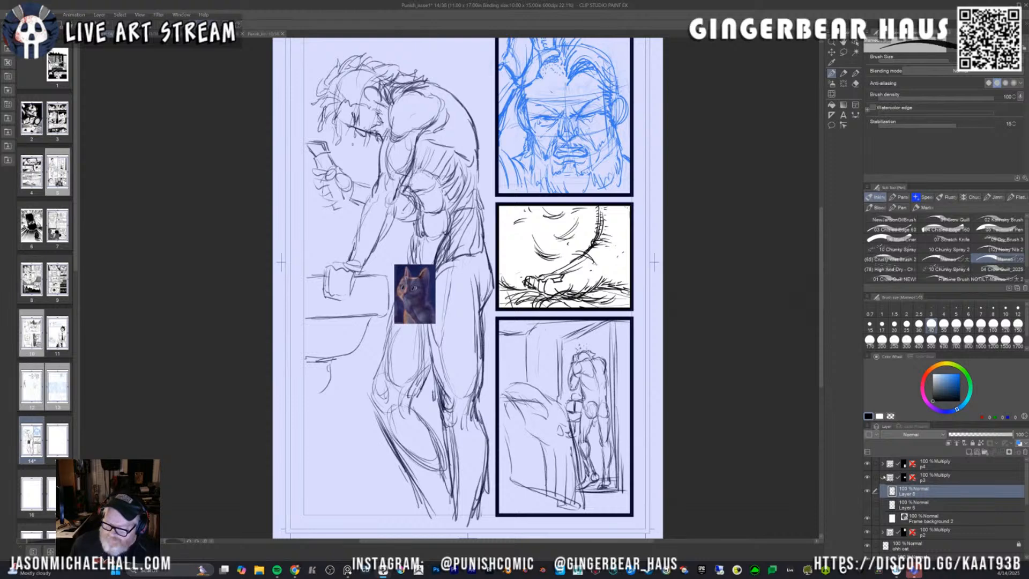
Collapse the p3 and ruffs folders and make the p4 folder the active one.
click(883, 477)
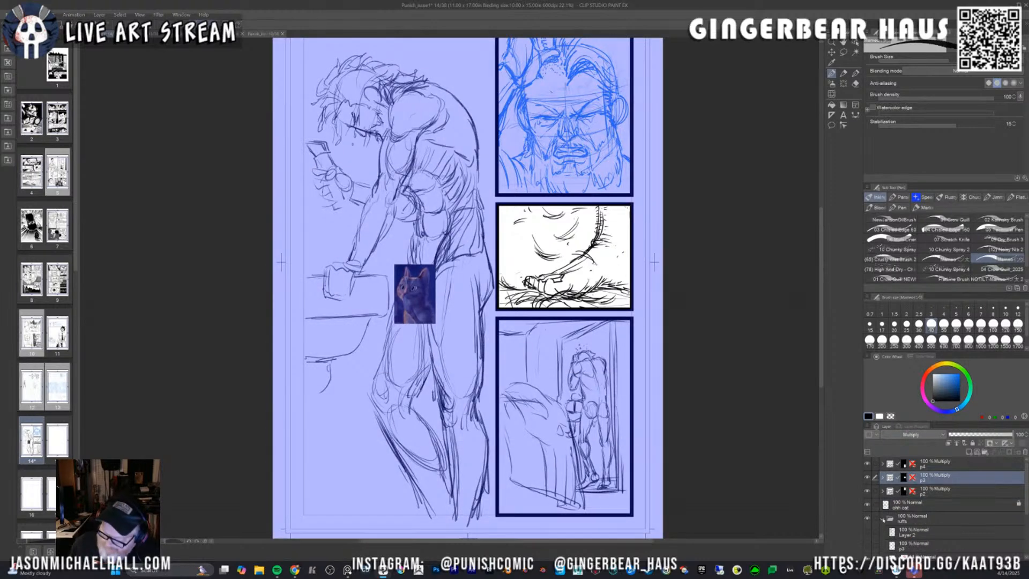
click(883, 519)
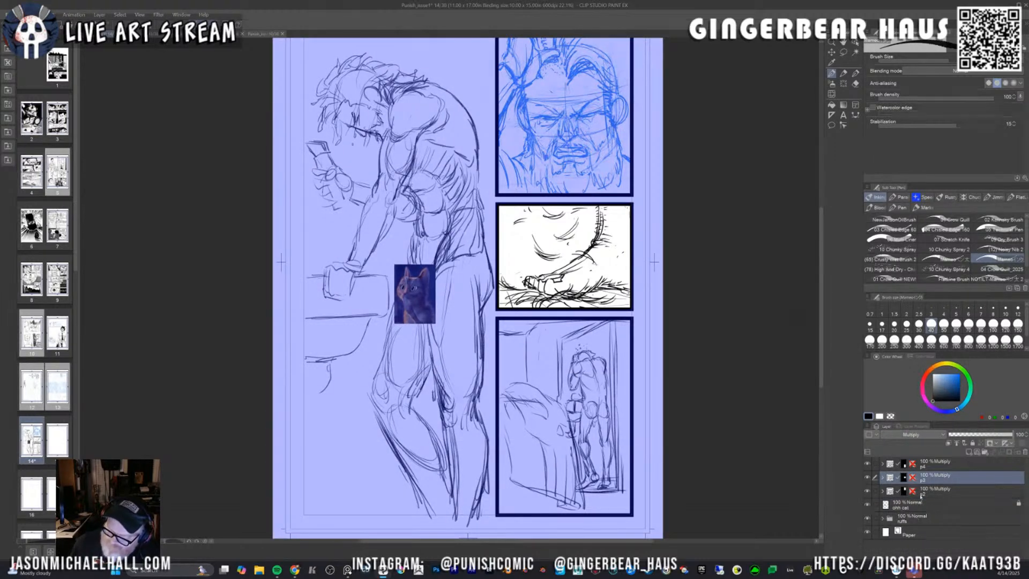
click(936, 464)
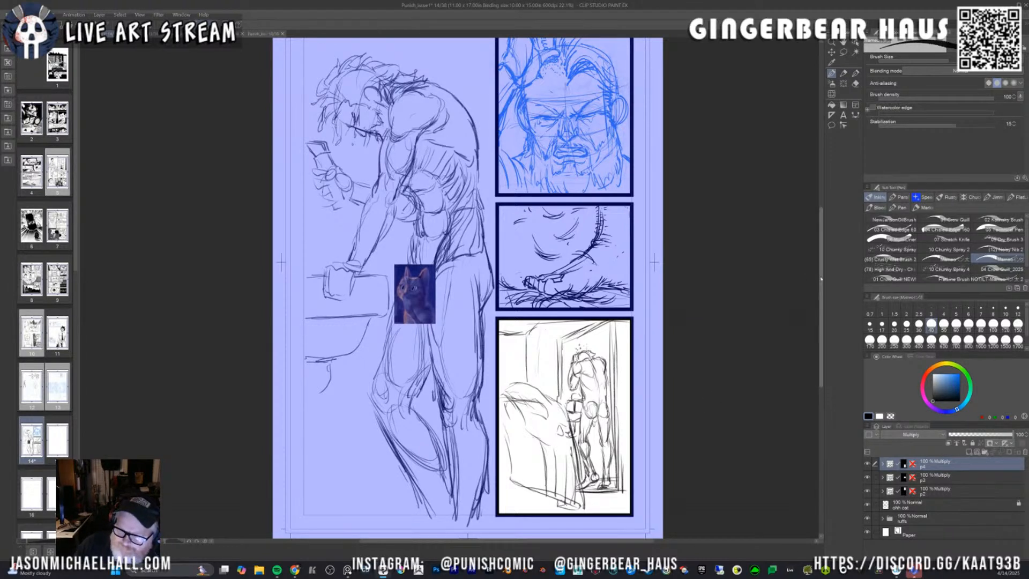
Save the comic file with the reorganized page.
scroll(779, 280, up, 3)
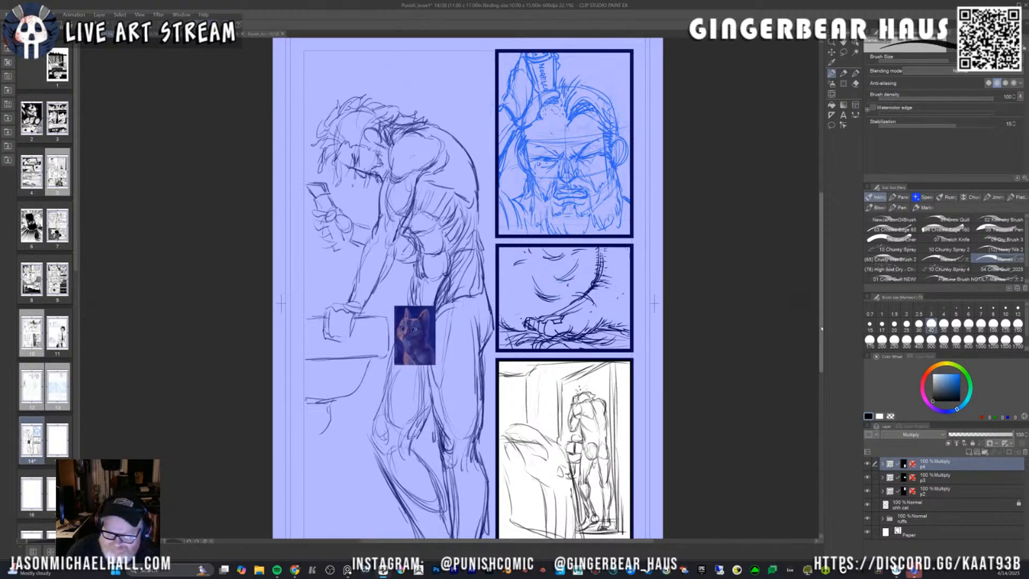
scroll(818, 326, up, 3)
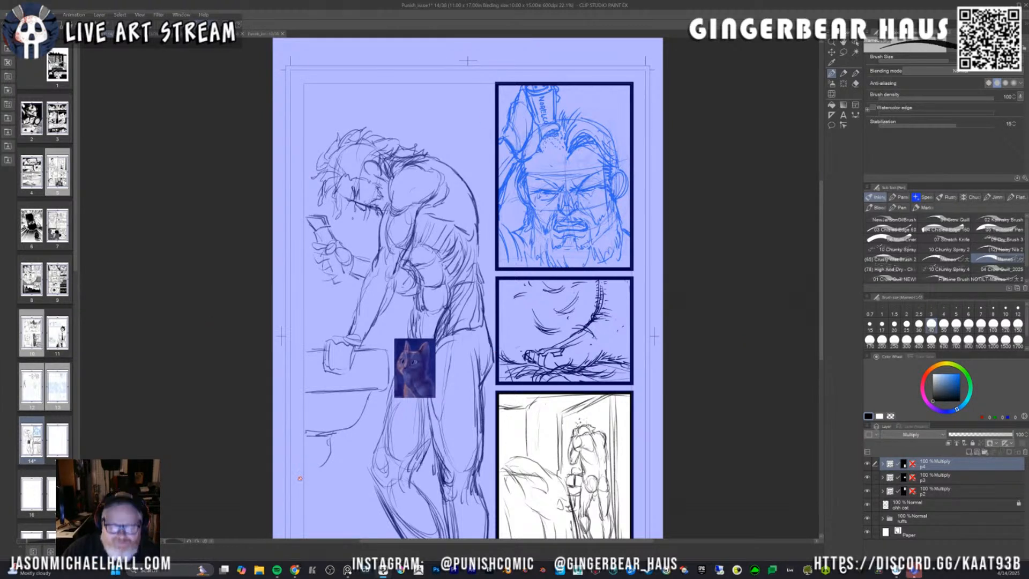
click(8, 14)
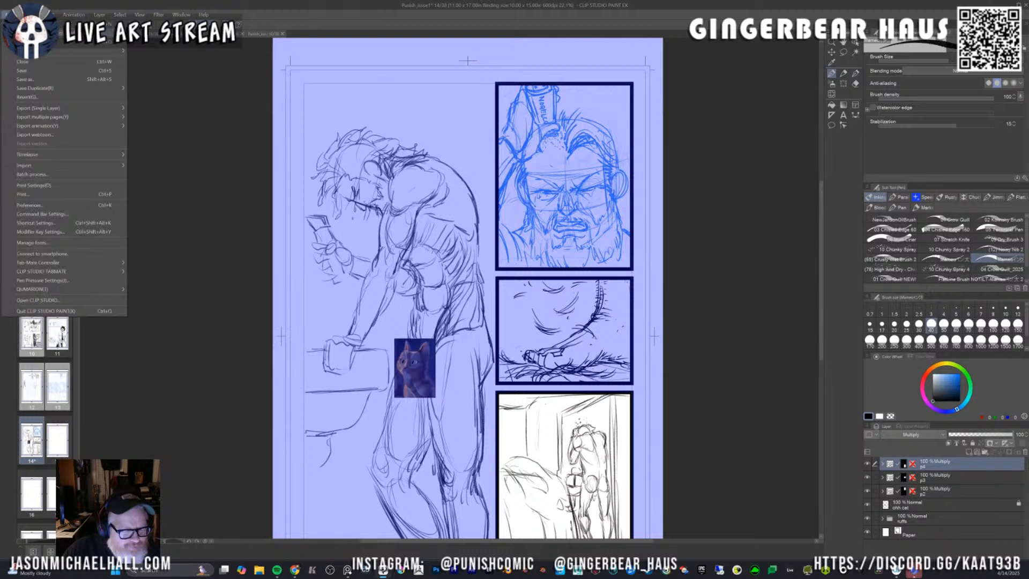
click(29, 70)
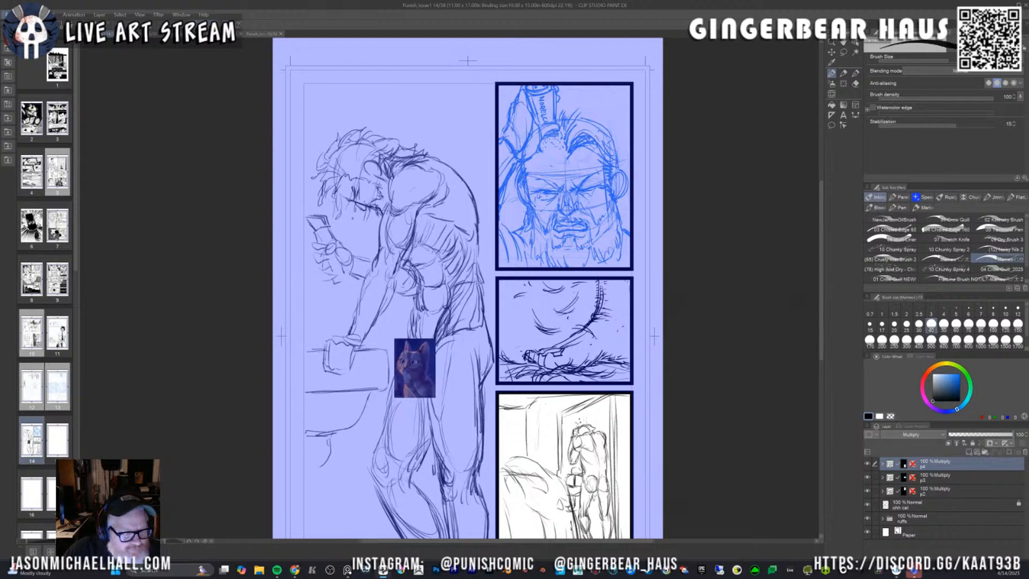
Open the recent file Battlestone_01.clip and hide the tool and layer palettes for an unobstructed view.
click(7, 15)
mouse_move(63, 51)
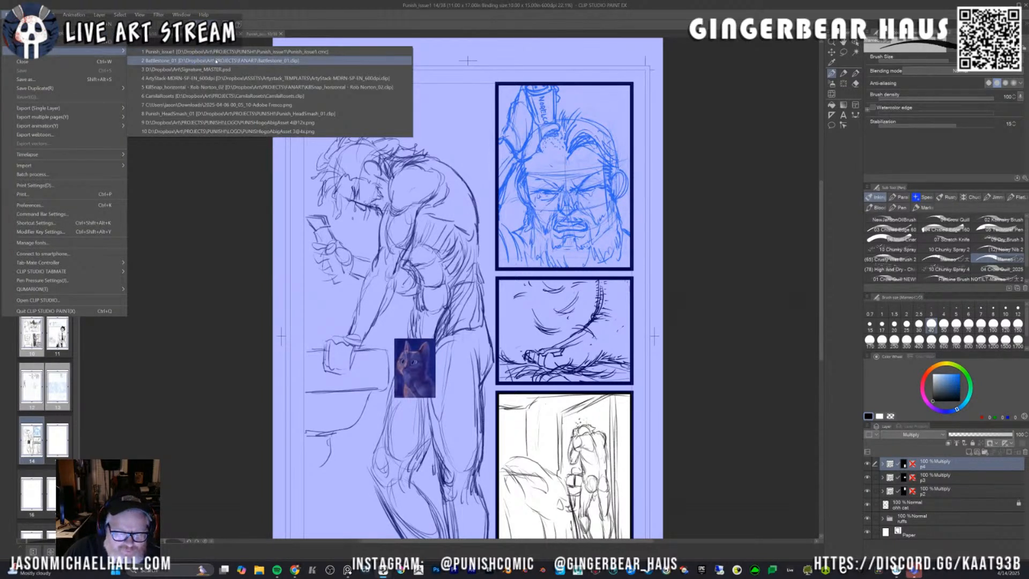
click(217, 61)
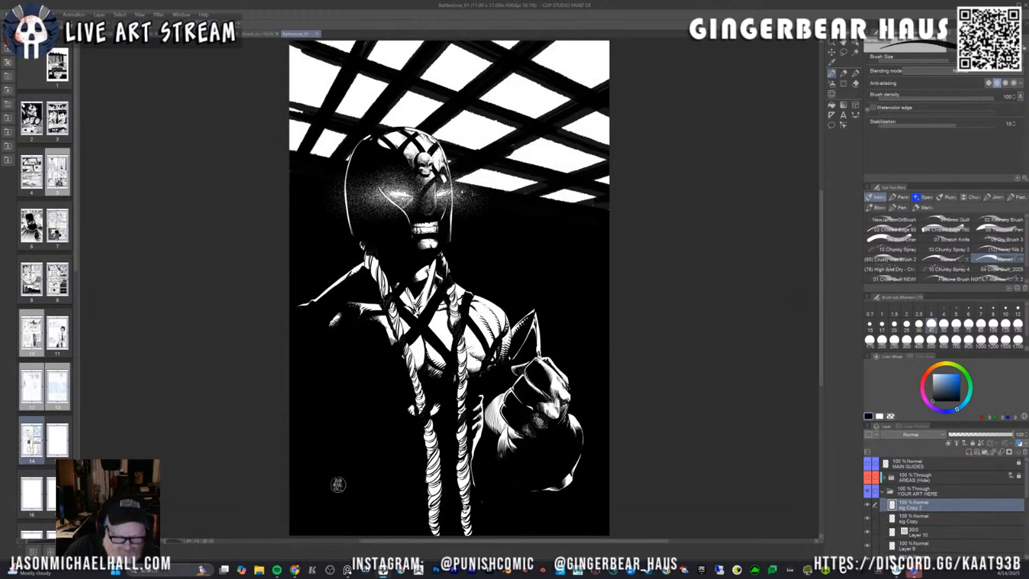
key(Tab)
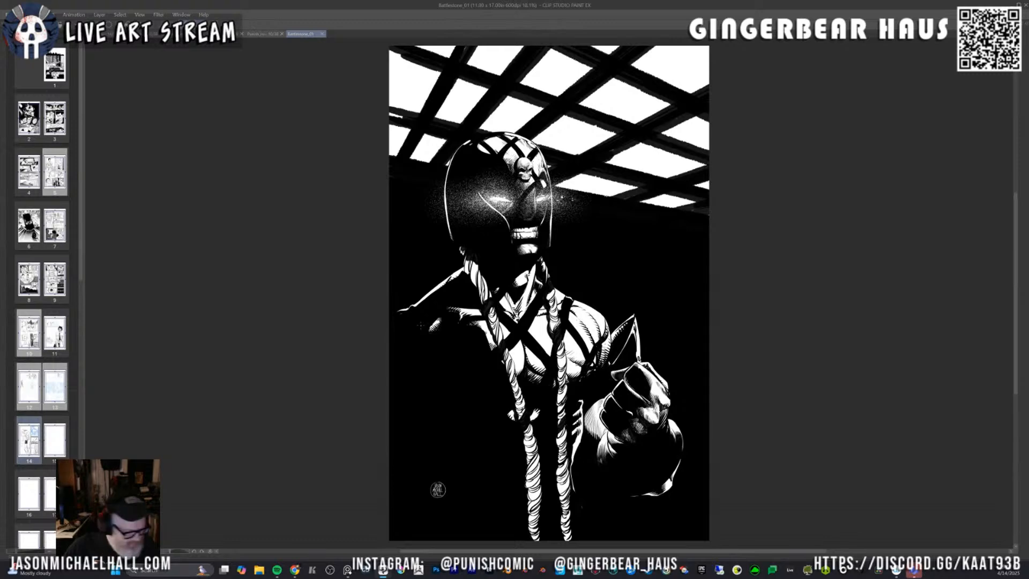
Examine the inked Battlestone illustration, checking the masked face, ropes, fist and ceiling grid up close and as a whole.
scroll(421, 325, up, 2)
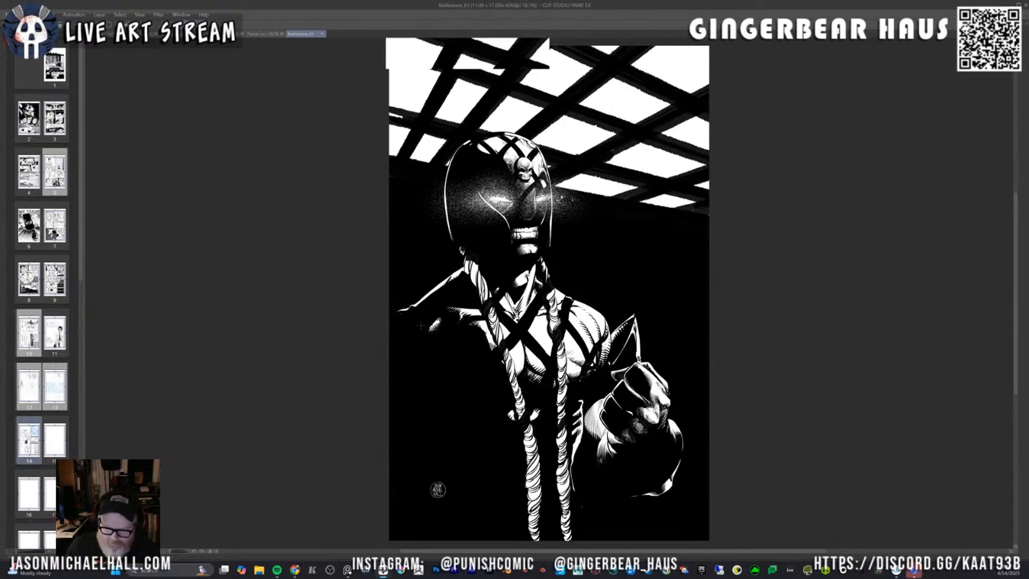
scroll(753, 314, up, 3)
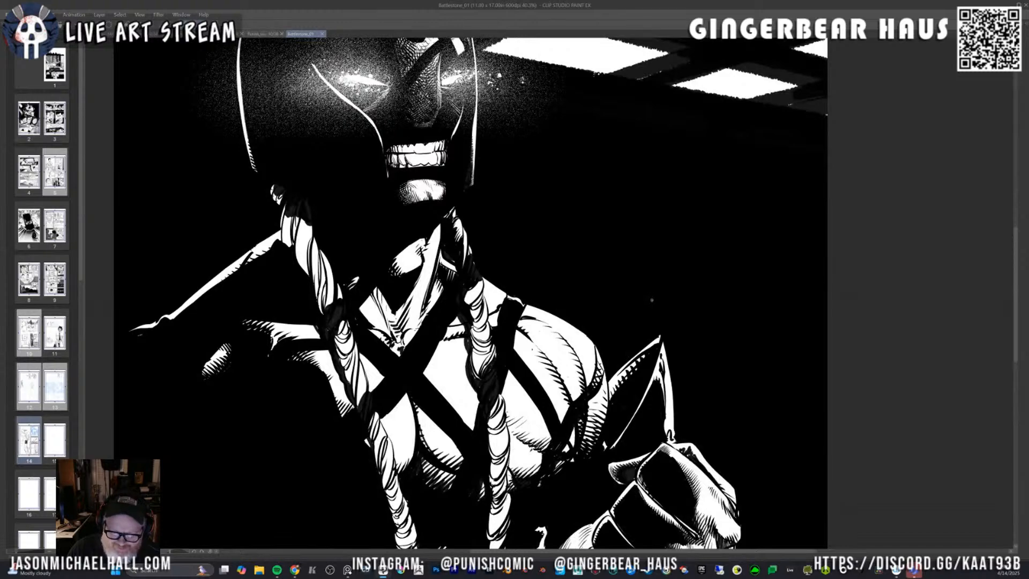
scroll(652, 300, down, 3)
scroll(670, 354, up, 4)
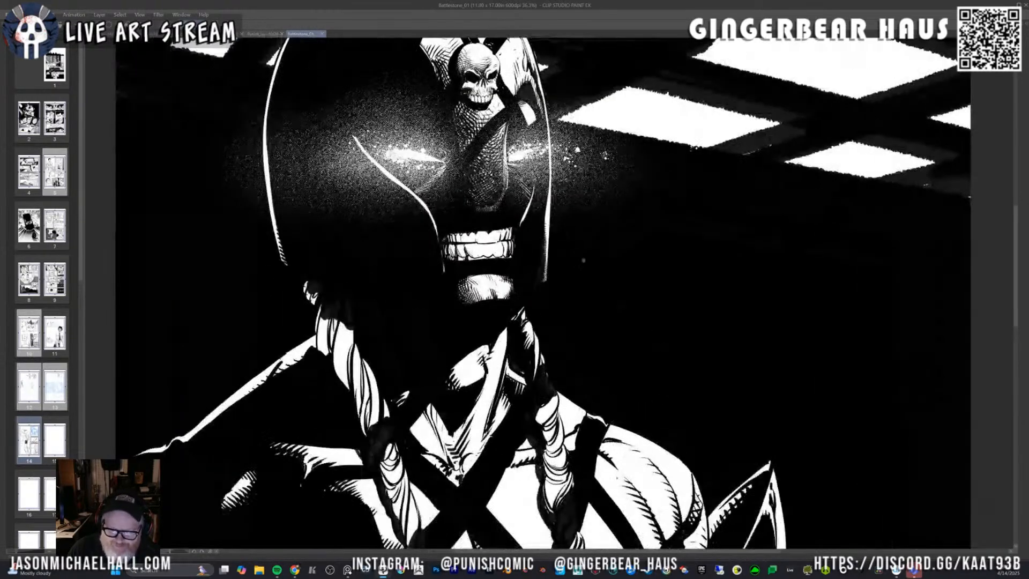
drag(584, 260, 646, 392)
scroll(598, 309, up, 3)
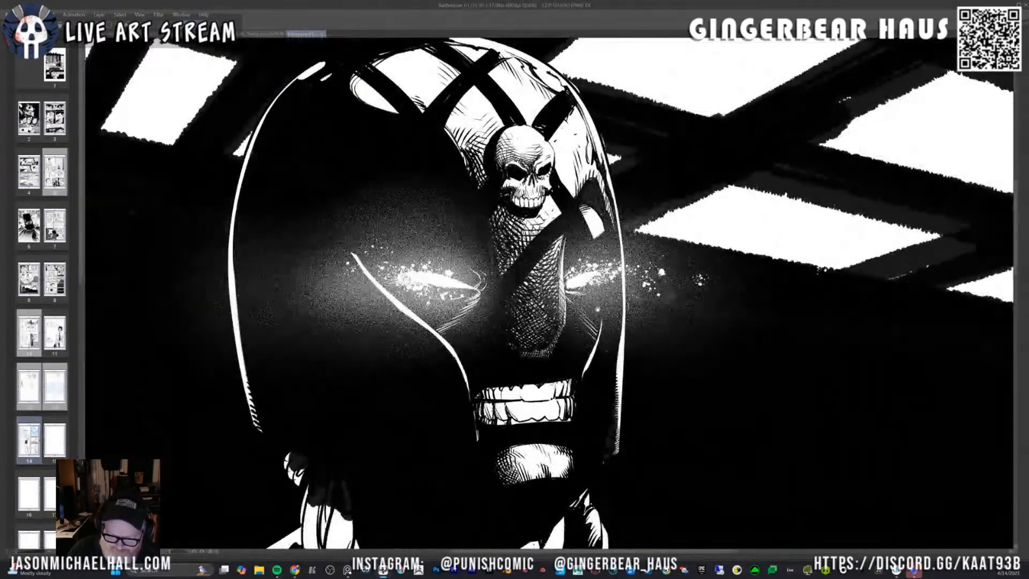
scroll(611, 328, down, 4)
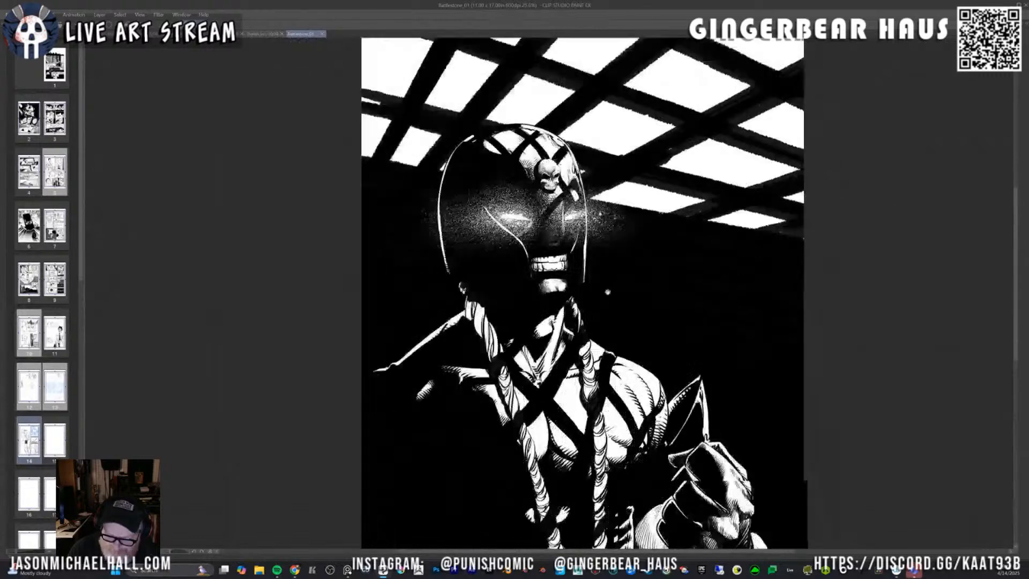
scroll(607, 293, down, 1)
drag(677, 354, 656, 338)
scroll(655, 327, down, 1)
drag(655, 282, 650, 349)
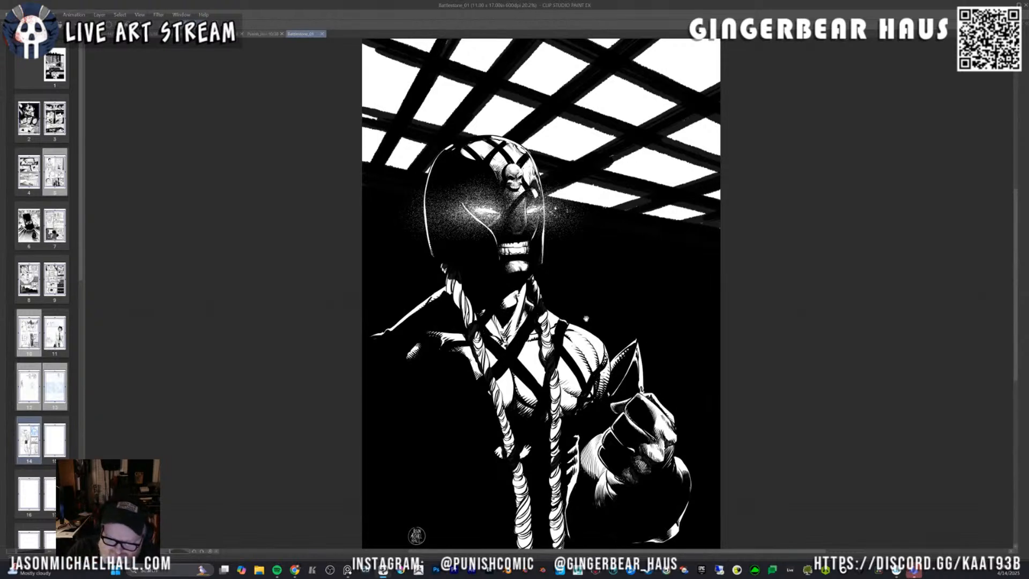
drag(586, 310, 583, 314)
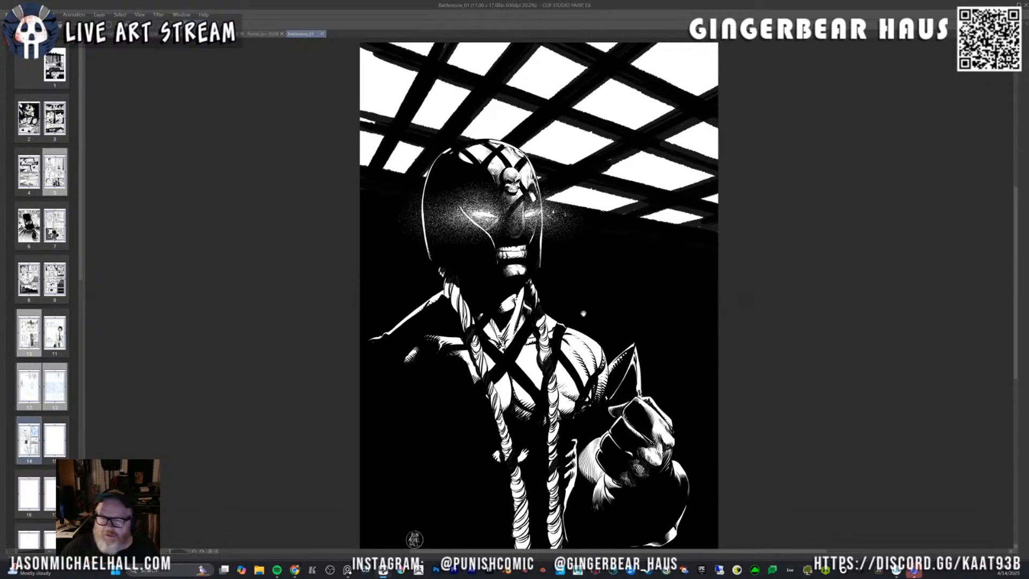
scroll(559, 265, down, 1)
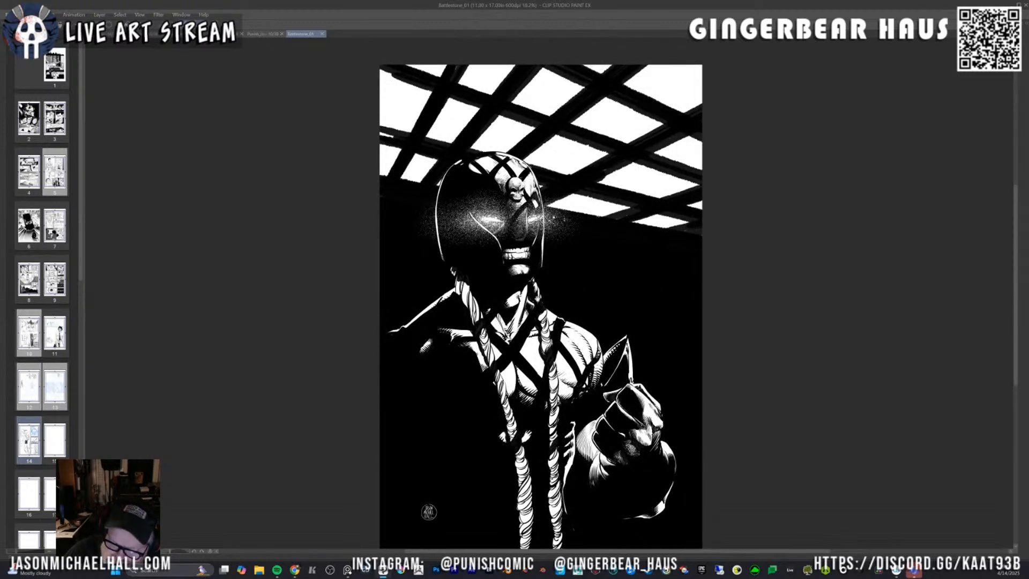
drag(601, 333, 575, 358)
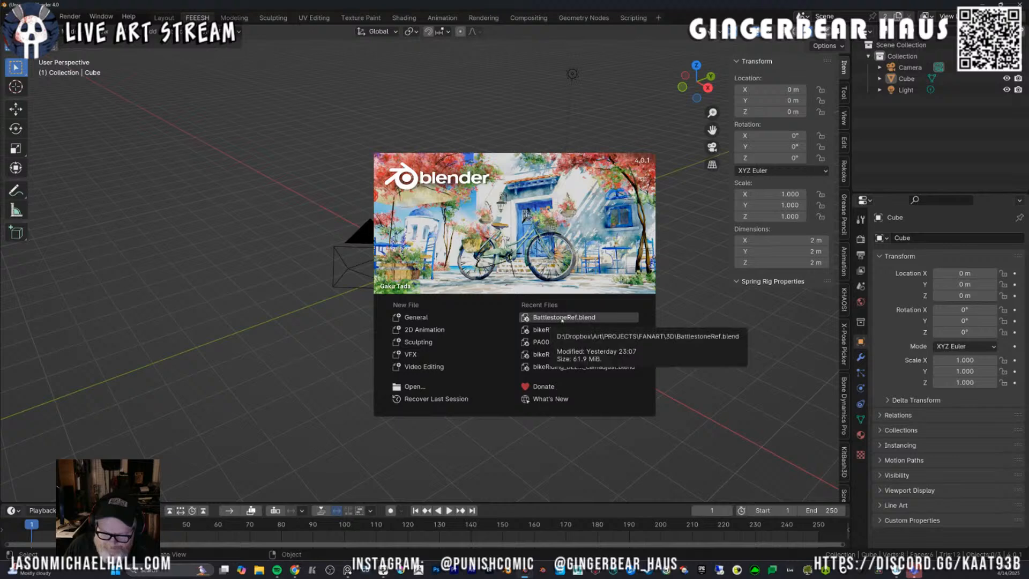
Switch to Blender, open the recent file BattlestoneRef.blend and turn off the Camera to View lock.
click(557, 317)
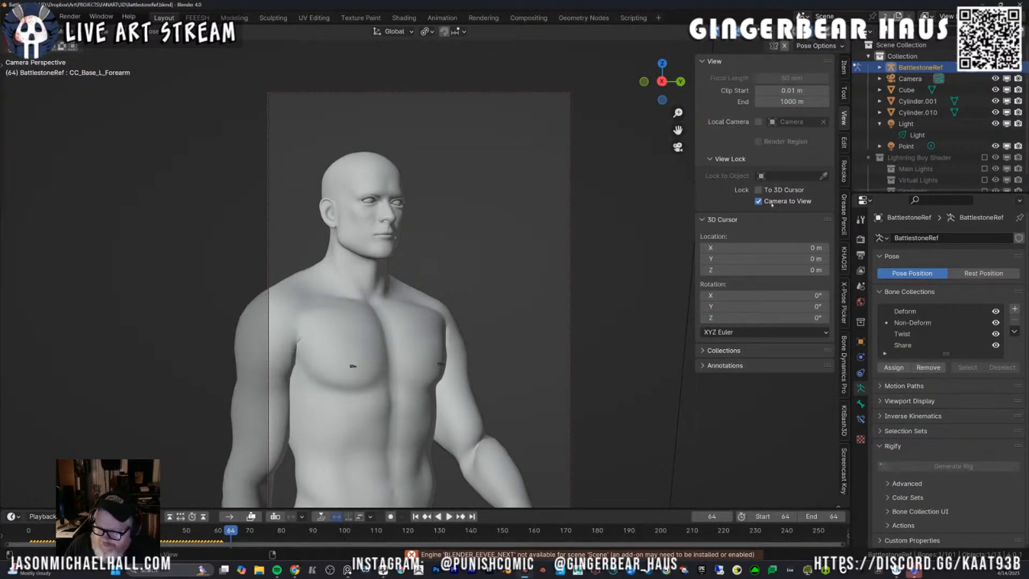
click(758, 201)
Examine the posed reference figure and its camera from several angles outside the camera view.
scroll(542, 292, down, 3)
drag(515, 363, 496, 288)
scroll(471, 363, down, 2)
scroll(483, 278, up, 5)
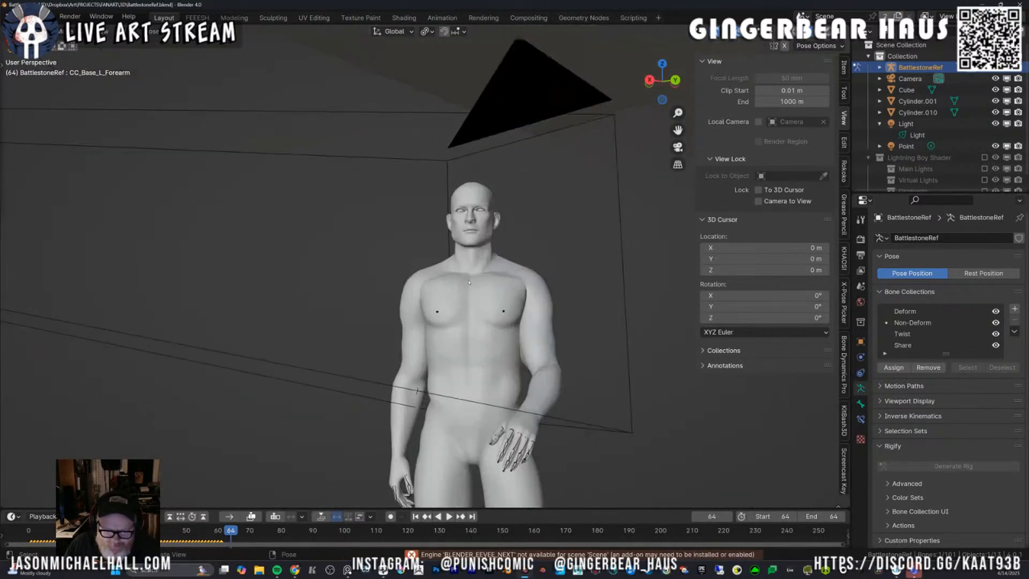
drag(552, 274, 546, 245)
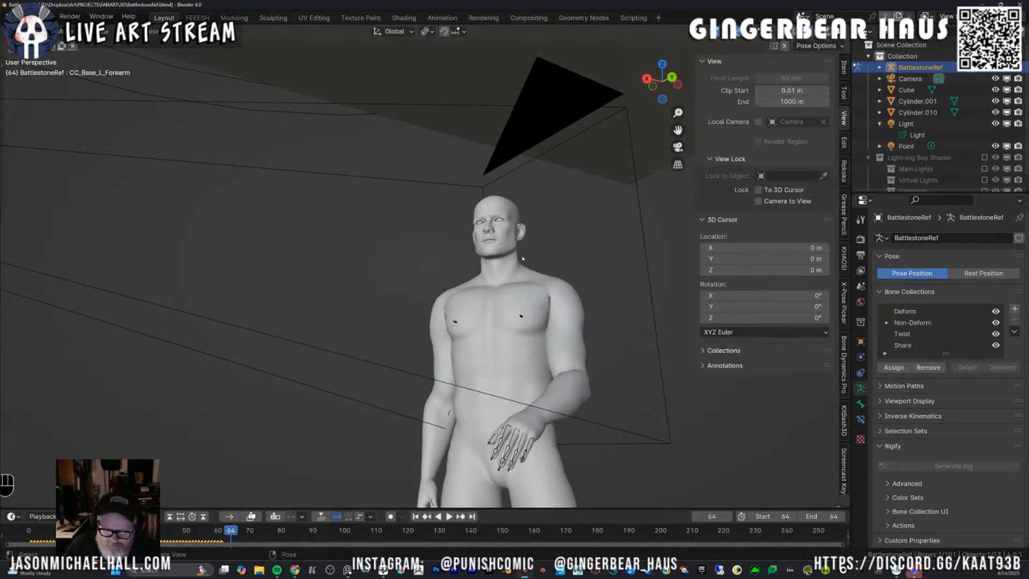
drag(548, 231, 531, 290)
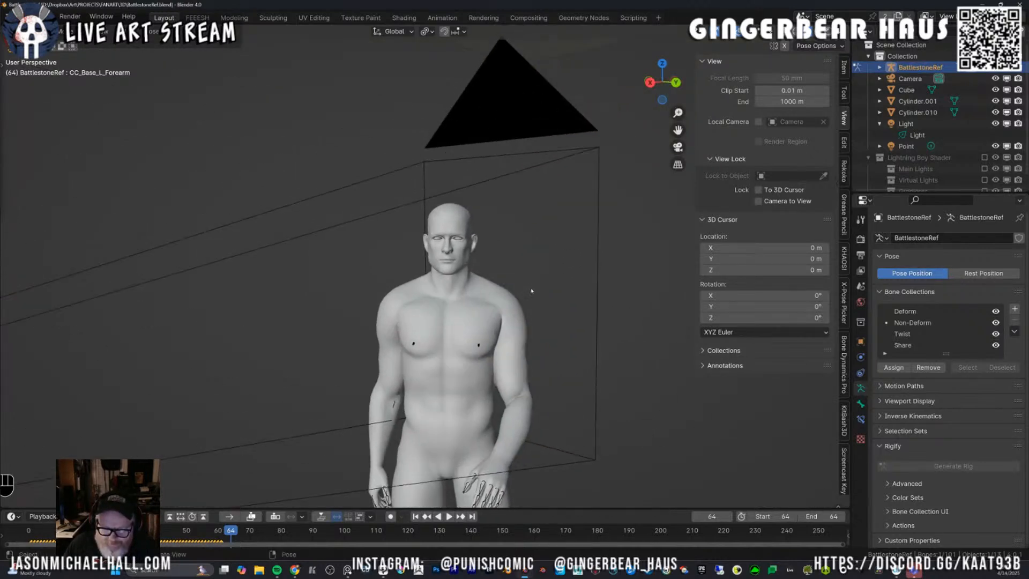
scroll(530, 290, down, 1)
Display the scene's shaders and lighting in the viewport and examine the ceiling grid and spotlight above the figure.
click(821, 31)
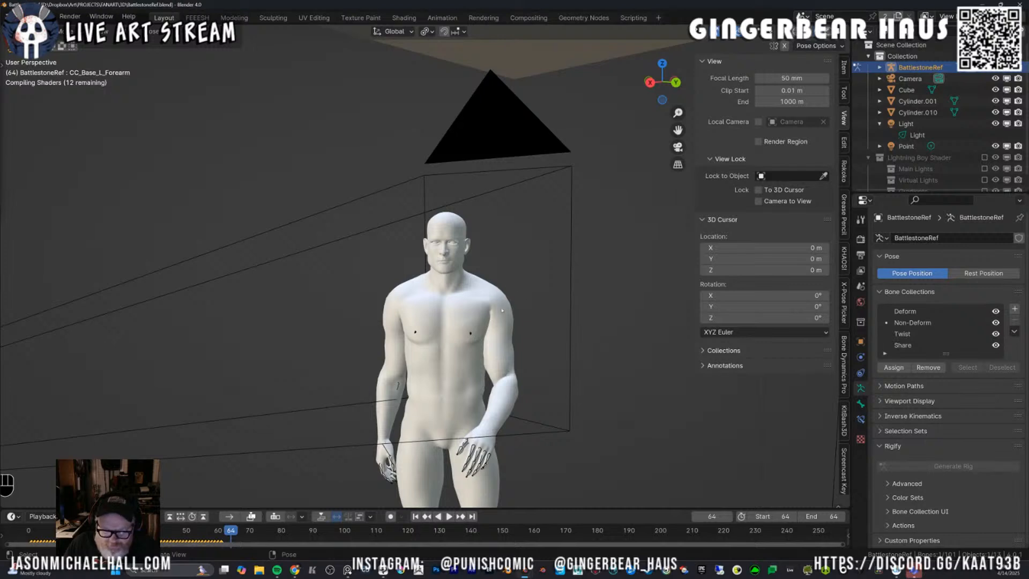
mouse_move(541, 317)
mouse_down()
mouse_move(543, 301)
mouse_move(511, 293)
mouse_move(589, 289)
mouse_move(585, 326)
mouse_move(566, 348)
mouse_up()
scroll(537, 267, down, 8)
drag(487, 259, 483, 204)
scroll(521, 238, up, 4)
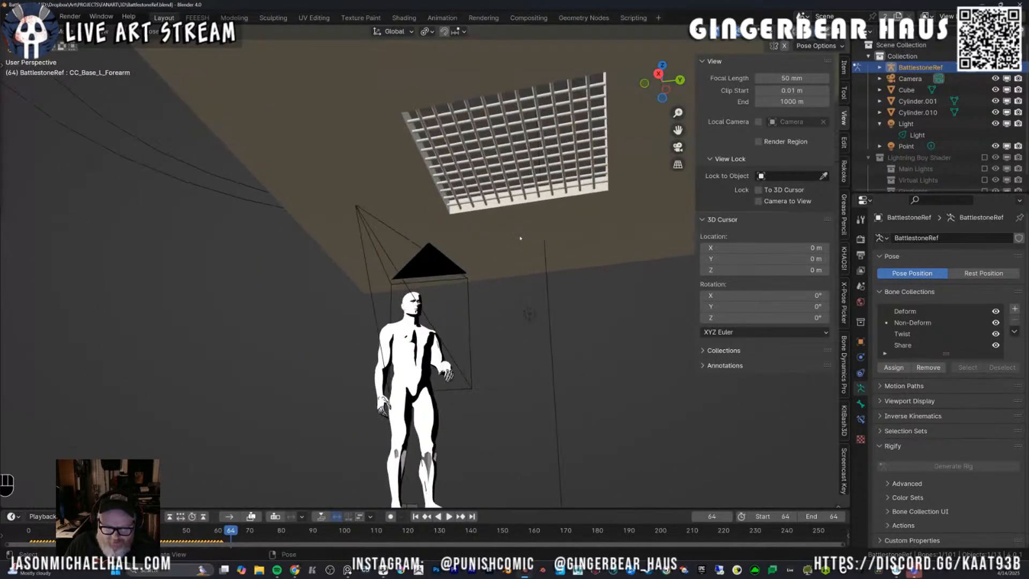
drag(521, 238, 476, 296)
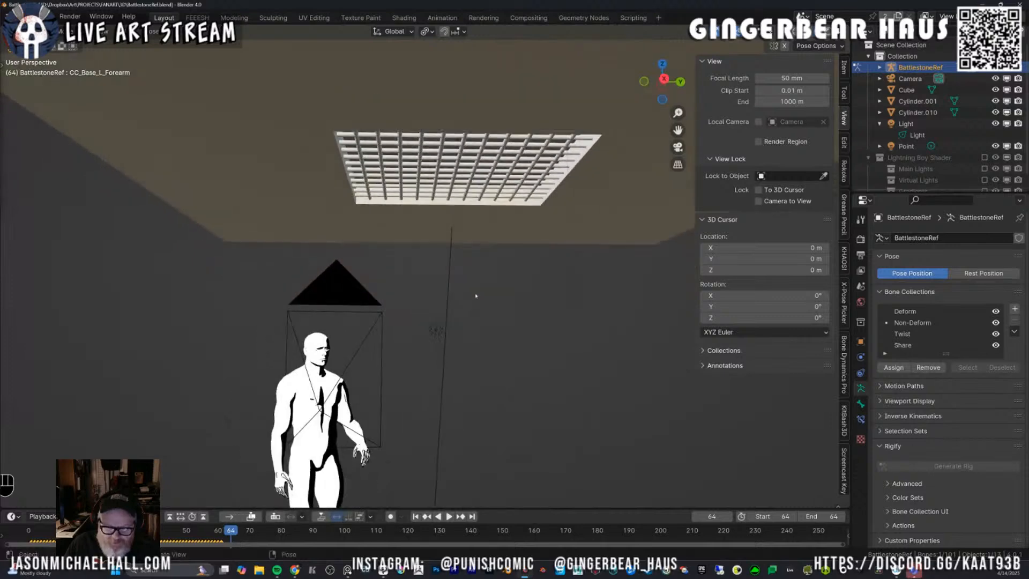
scroll(476, 296, down, 5)
drag(471, 239, 512, 239)
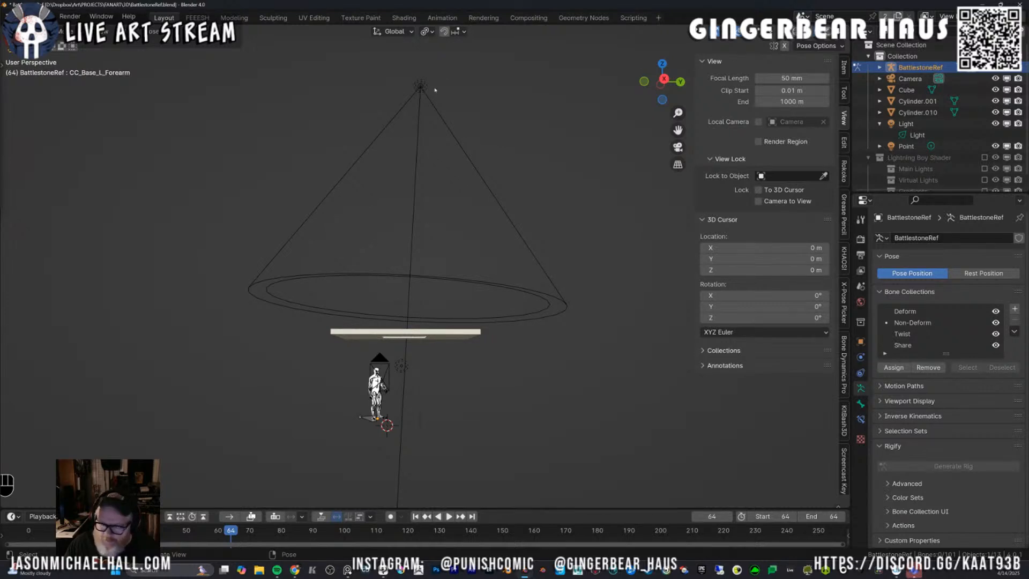
Select the spotlight above the ceiling grid and switch to Object Mode.
click(906, 79)
key(Down)
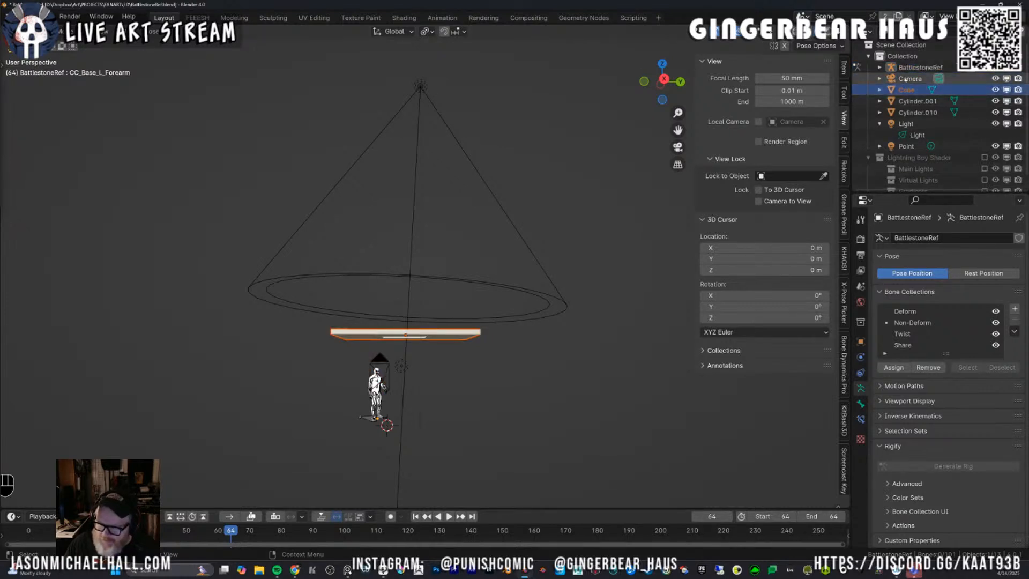
key(Down)
key(Down)
key(Down)
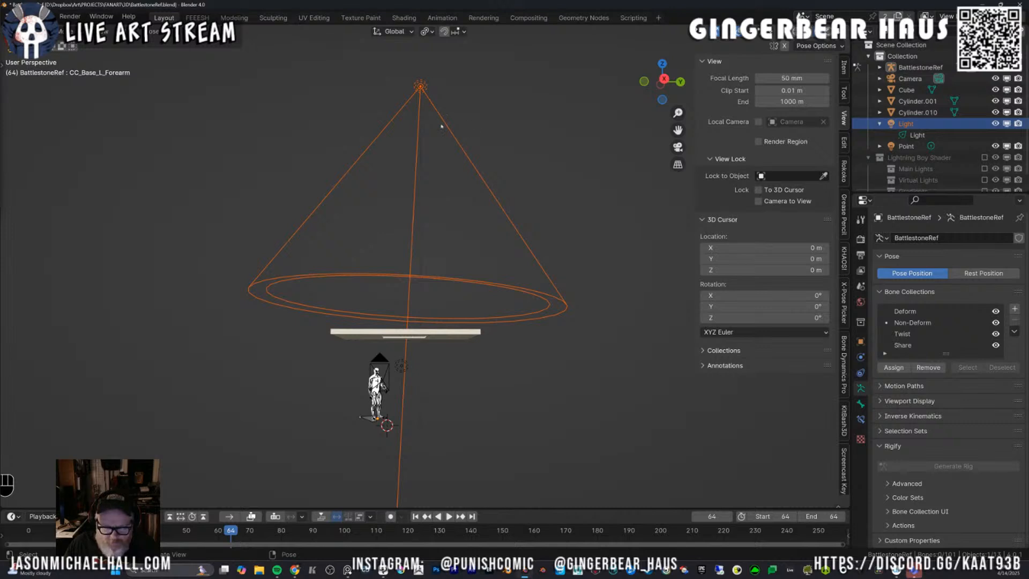
key(Tab)
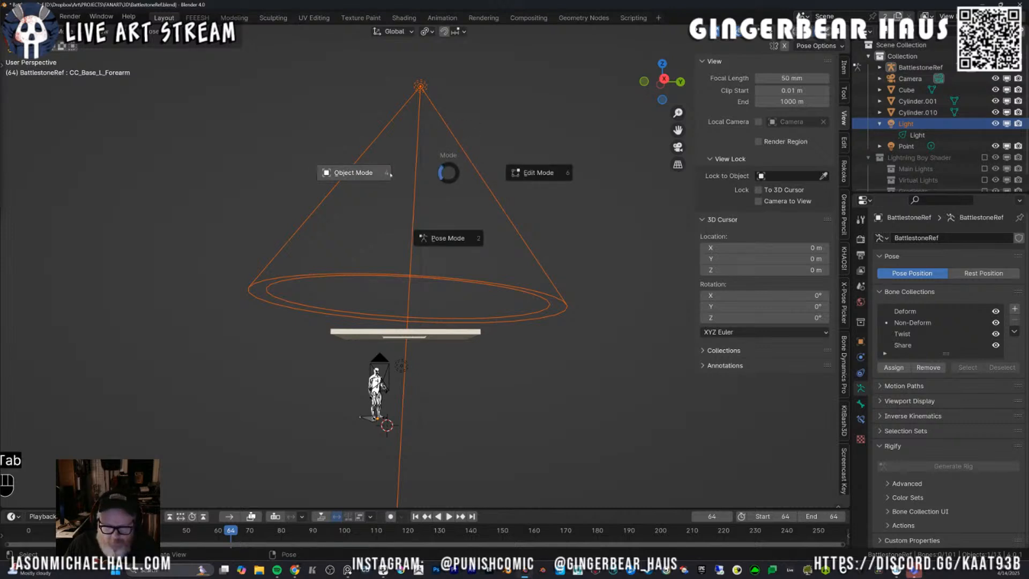
drag(515, 345, 459, 372)
scroll(476, 358, up, 1)
drag(634, 194, 624, 212)
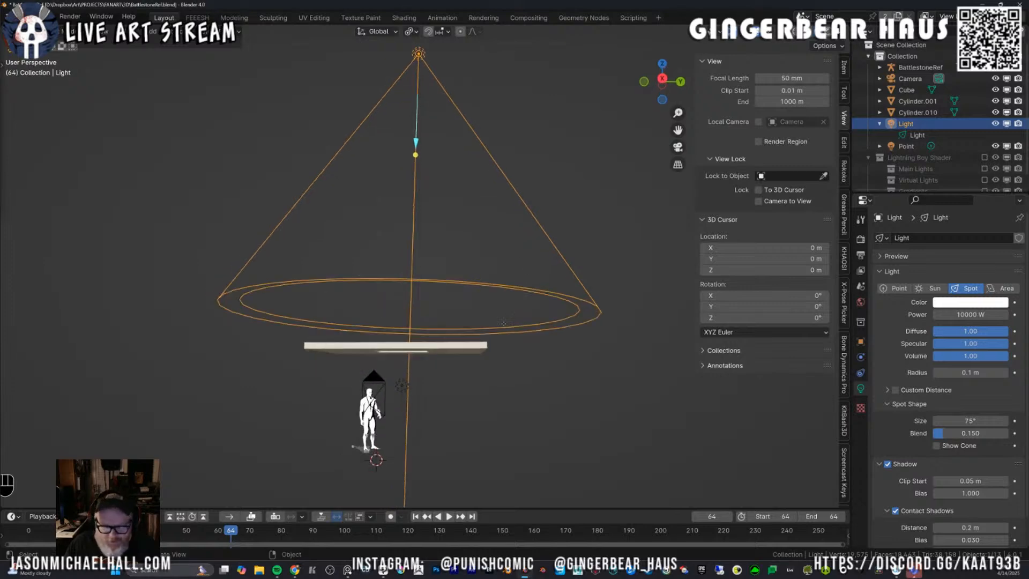
Compare the figure and ceiling grid in rendered and Material Preview shading.
scroll(624, 212, up, 5)
drag(370, 483, 468, 287)
scroll(447, 356, up, 2)
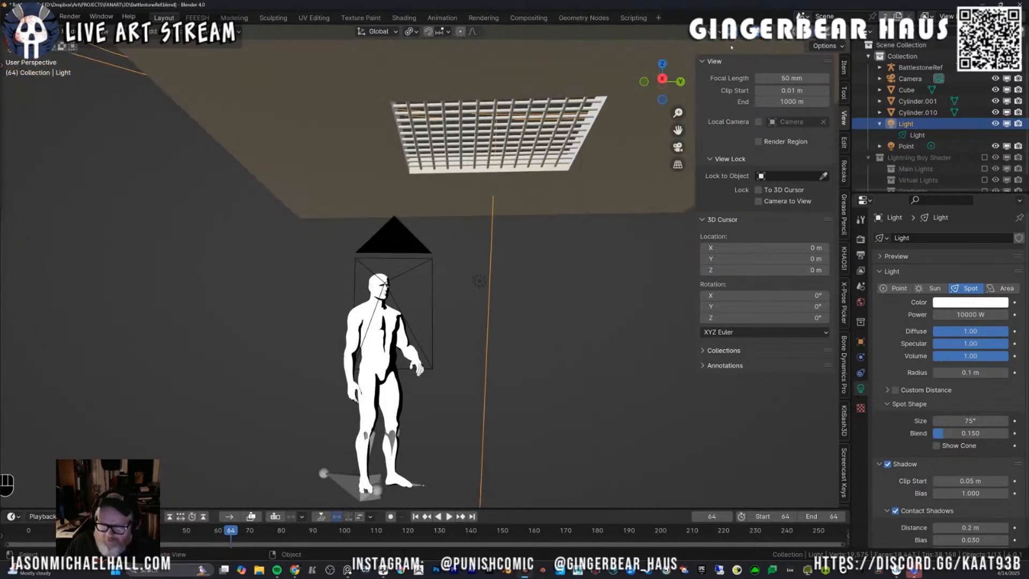
click(828, 31)
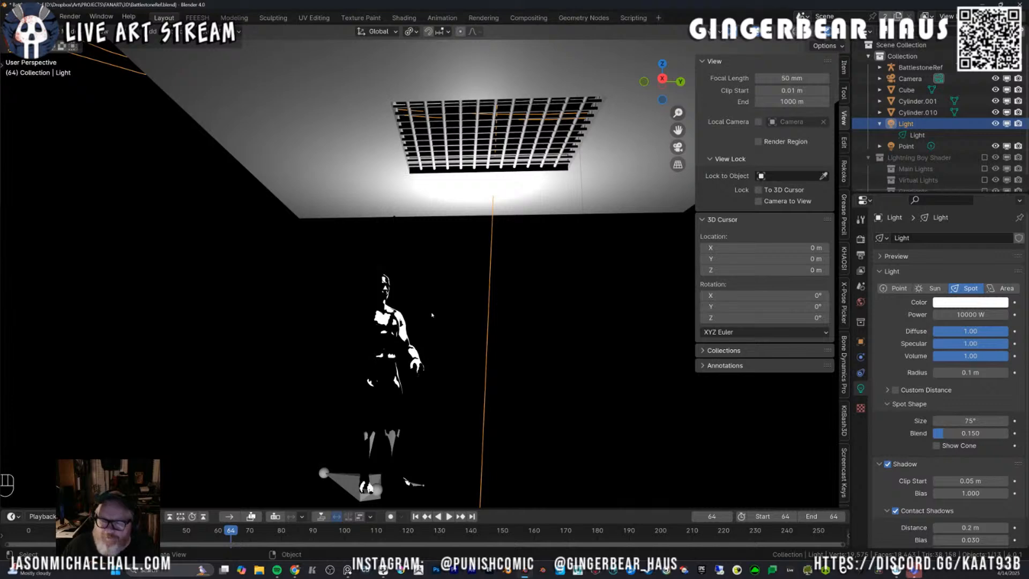
click(810, 31)
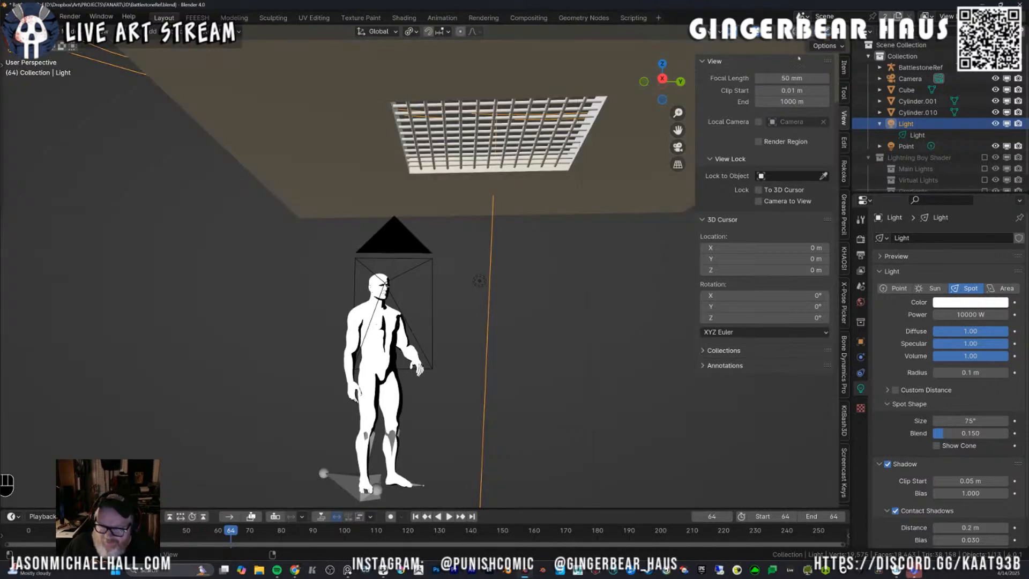
Select the BattlestoneRef armature on the figure's torso and display the scene in wireframe.
drag(418, 343, 376, 258)
scroll(370, 376, up, 3)
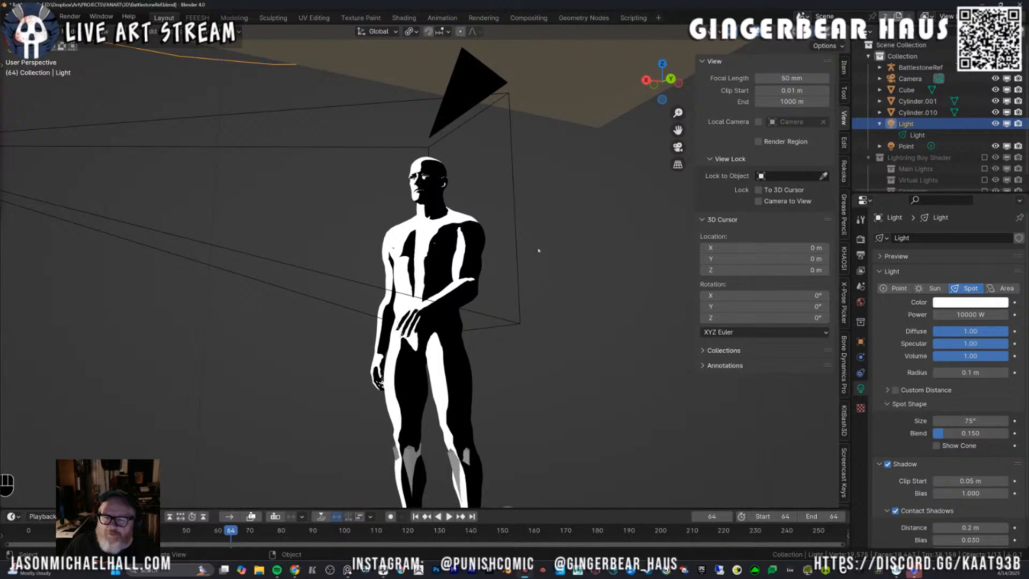
scroll(515, 275, up, 5)
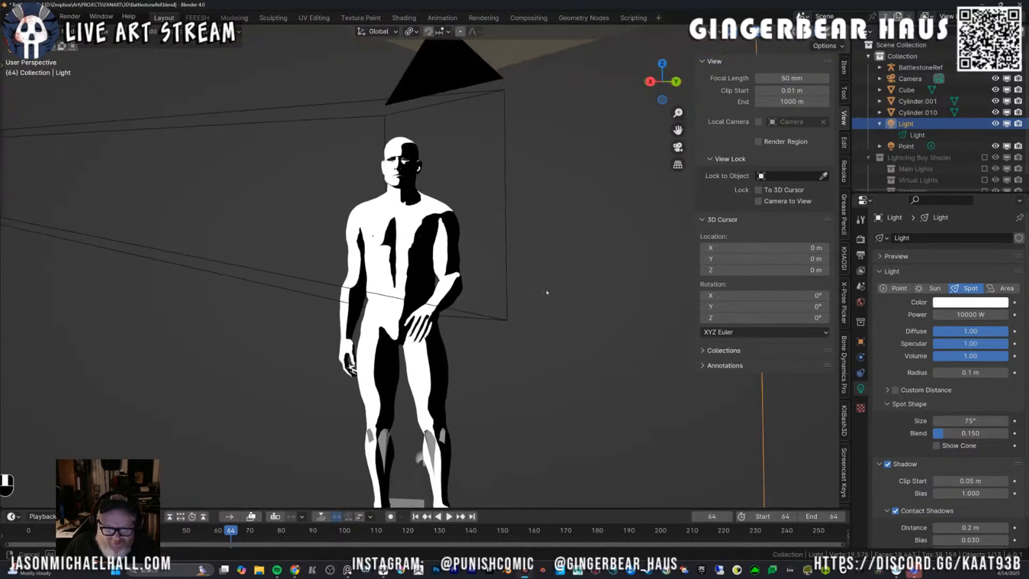
drag(515, 275, 501, 166)
scroll(405, 265, up, 5)
scroll(405, 264, up, 3)
click(508, 179)
scroll(508, 178, down, 4)
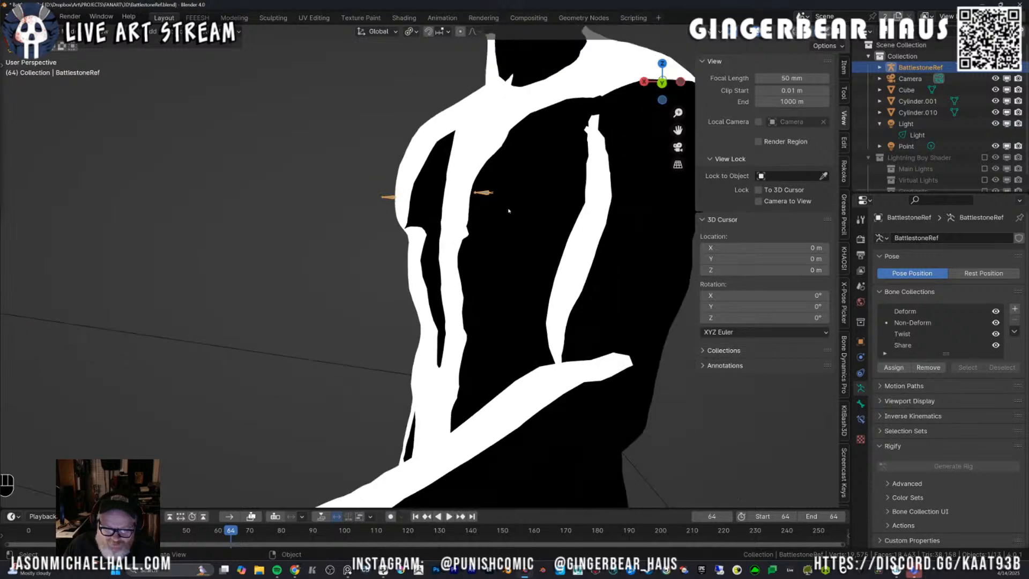
key(shift+z)
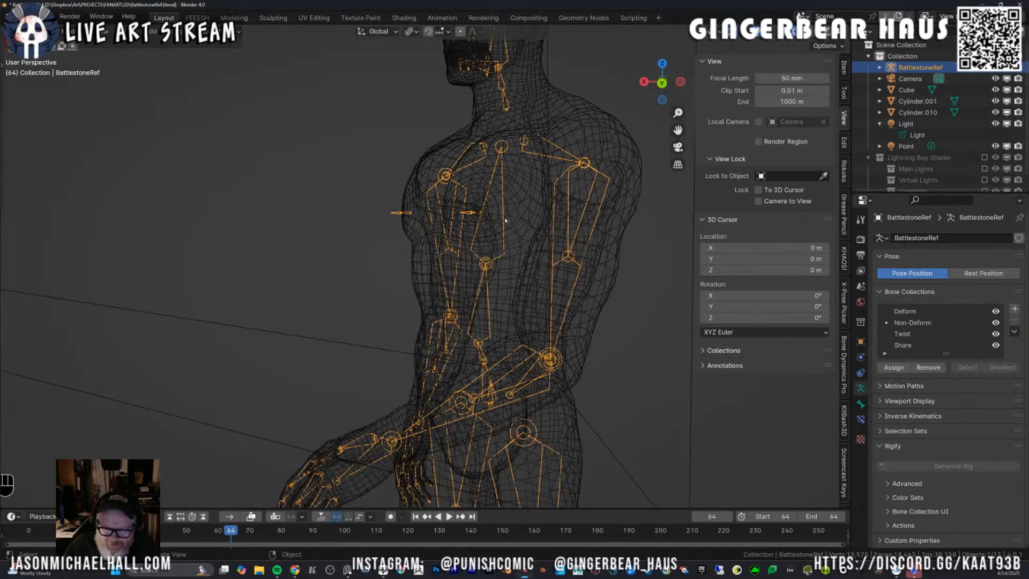
Enter Pose Mode on the armature and select the left chest bone, CC_Base_L_RibsTwist.
drag(456, 204, 532, 205)
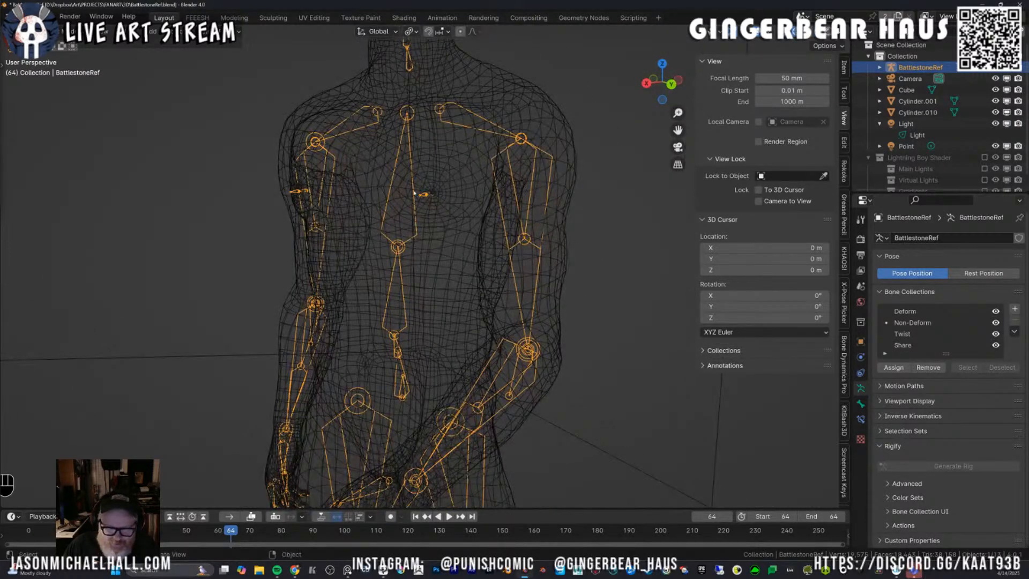
drag(414, 193, 485, 189)
key(ctrl+Tab)
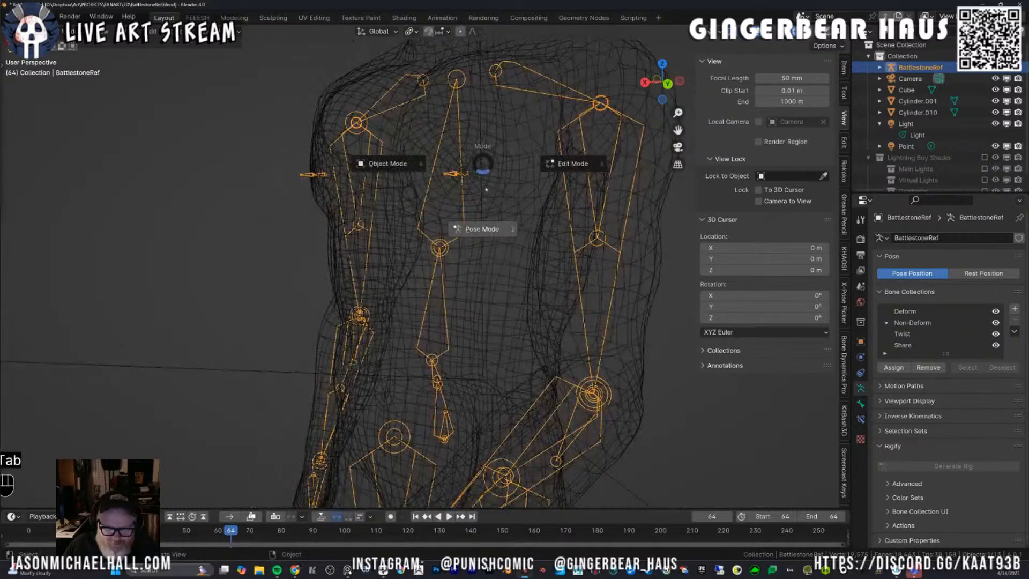
click(484, 209)
click(463, 180)
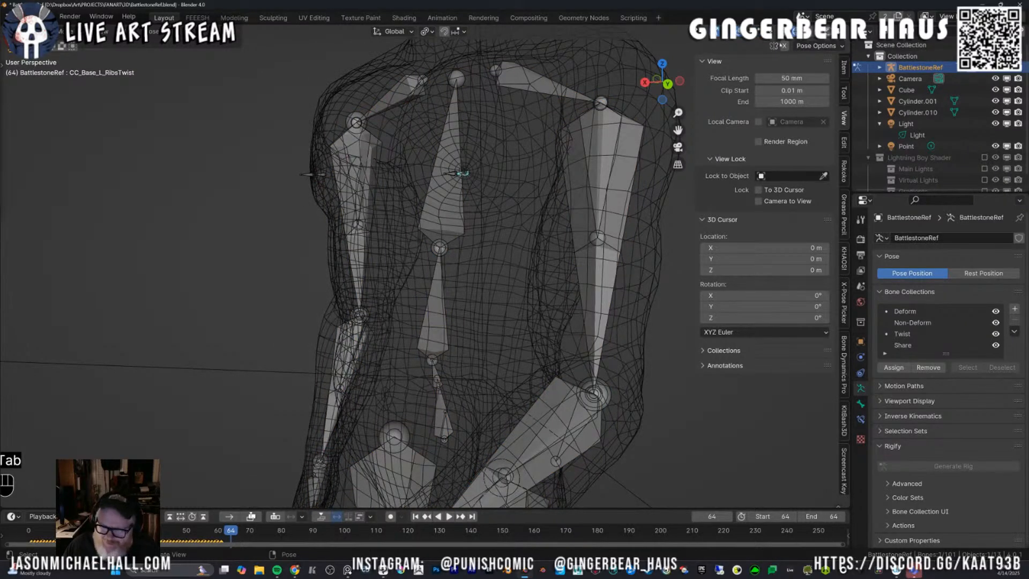
Turn off wireframe display and try moving the left chest bone to deform the figure's chest.
key(shift+z)
key(g)
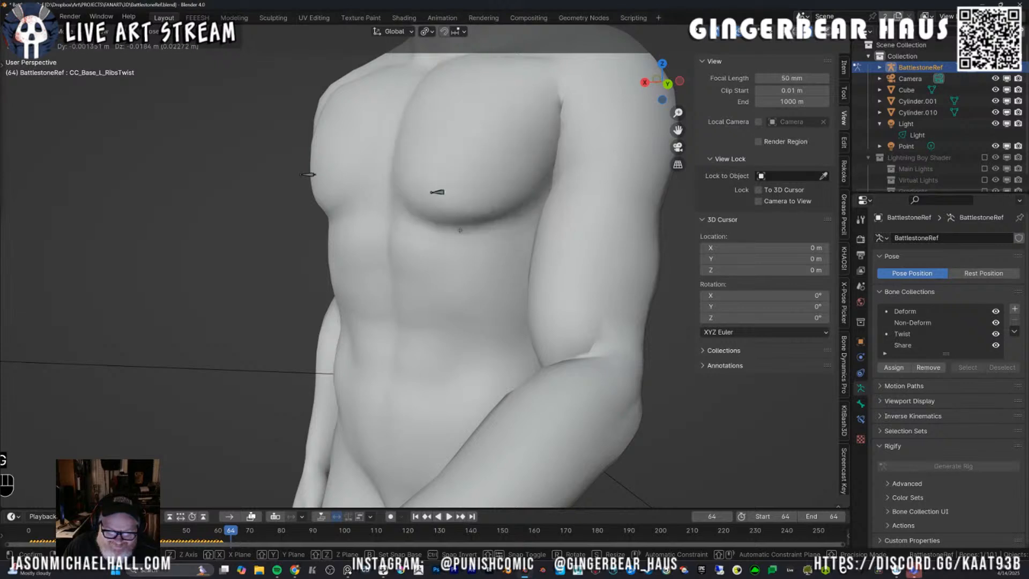
key(Escape)
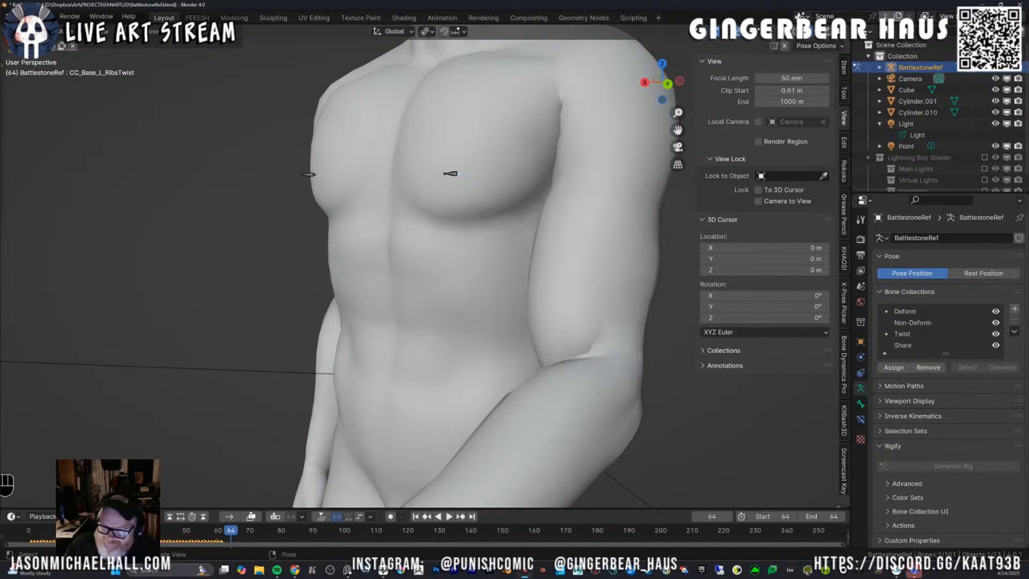
scroll(450, 173, down, 10)
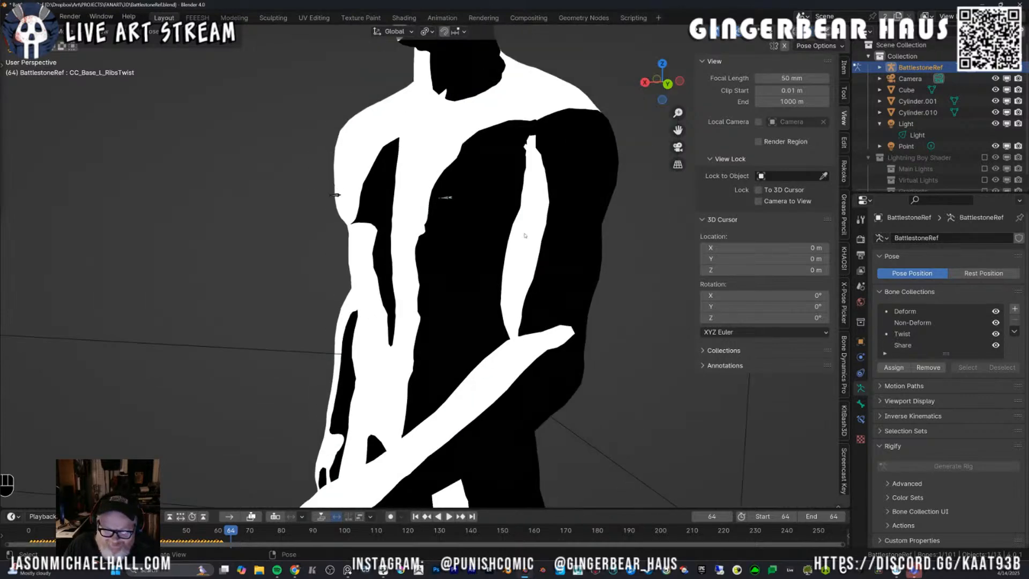
mouse_move(489, 274)
mouse_down()
mouse_move(487, 283)
mouse_move(569, 252)
mouse_up()
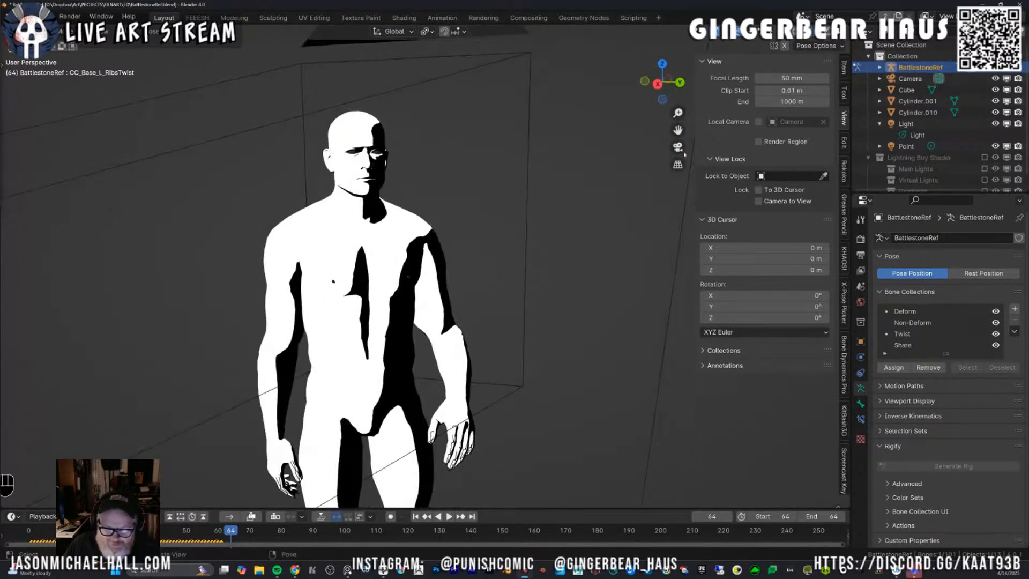
Display the scene in rendered shading and examine how the light falls on the figure through the ceiling grid.
click(828, 31)
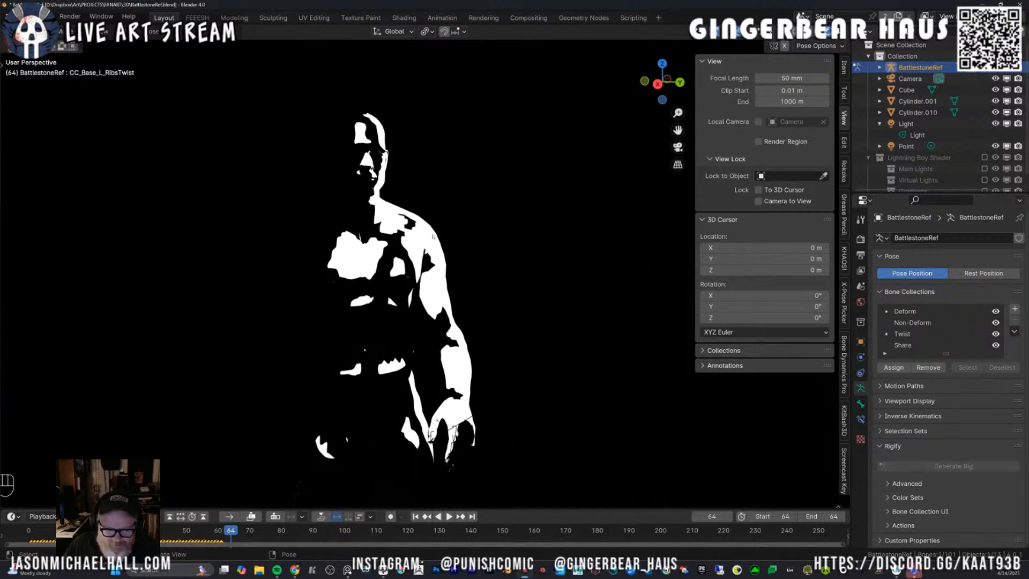
scroll(443, 293, up, 1)
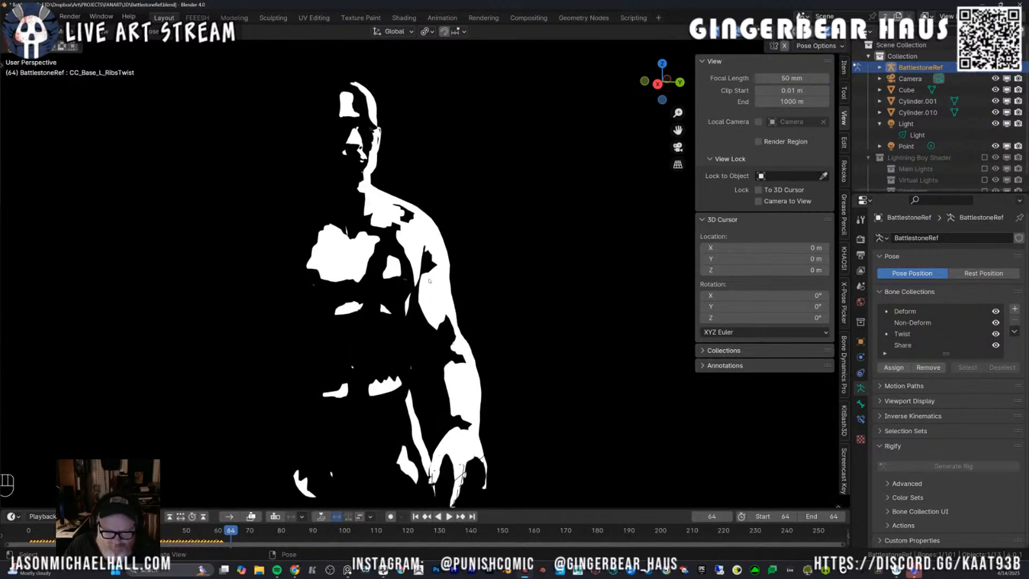
scroll(434, 290, down, 3)
scroll(456, 252, down, 3)
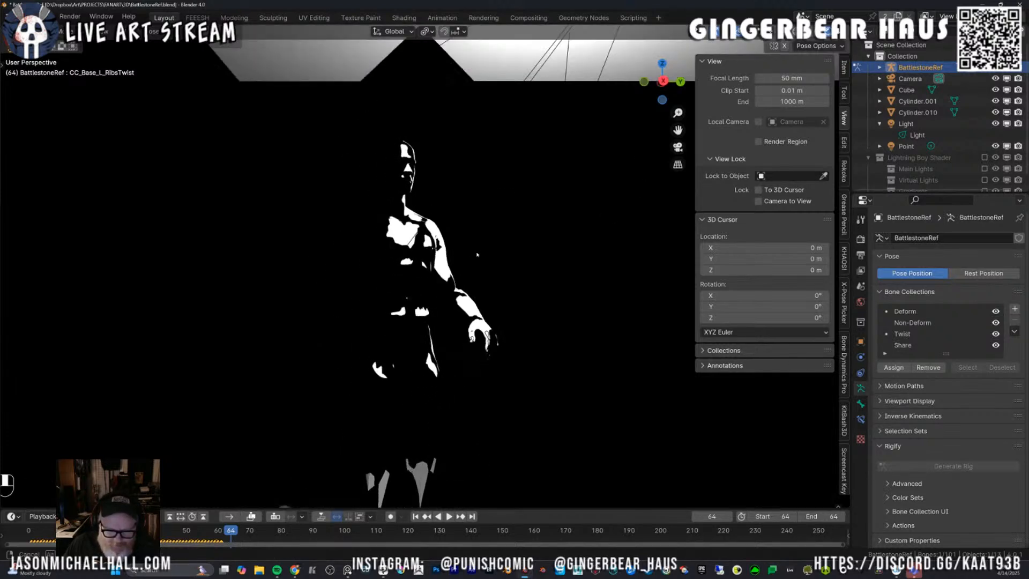
scroll(455, 250, down, 2)
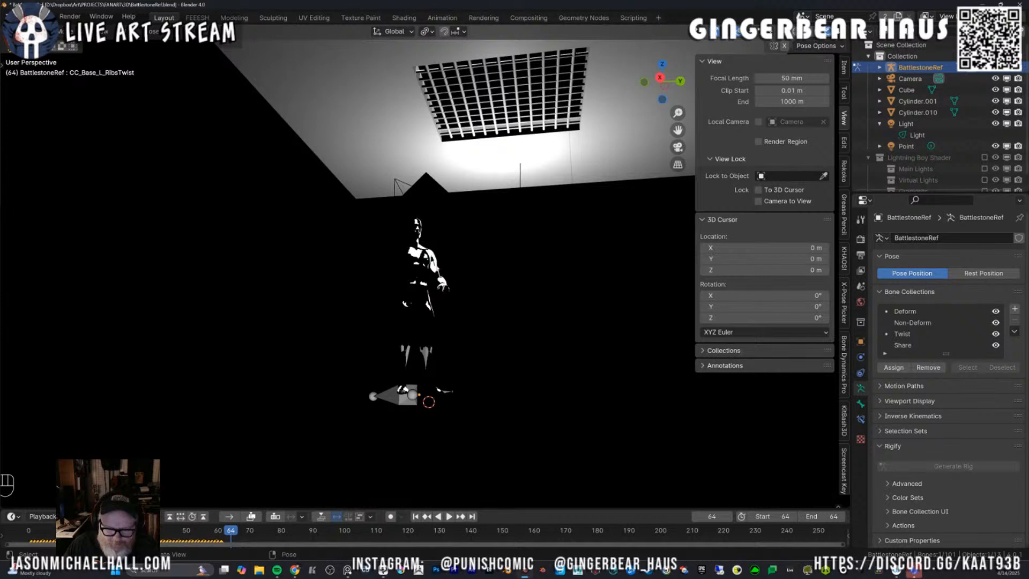
drag(438, 263, 435, 310)
scroll(435, 309, up, 4)
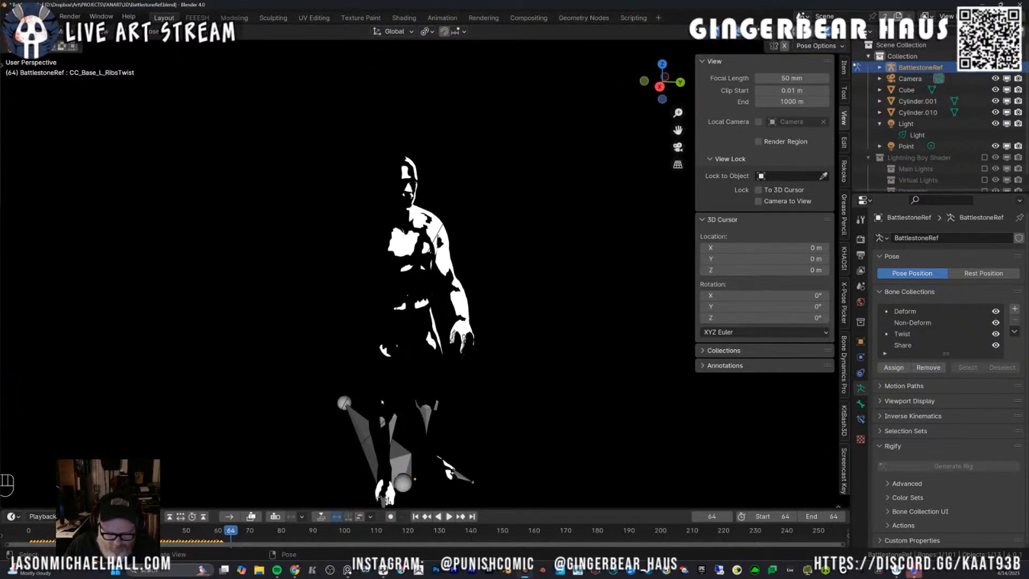
Select the root bone at the figure's feet and switch the armature to Object Mode.
click(355, 417)
key(Tab)
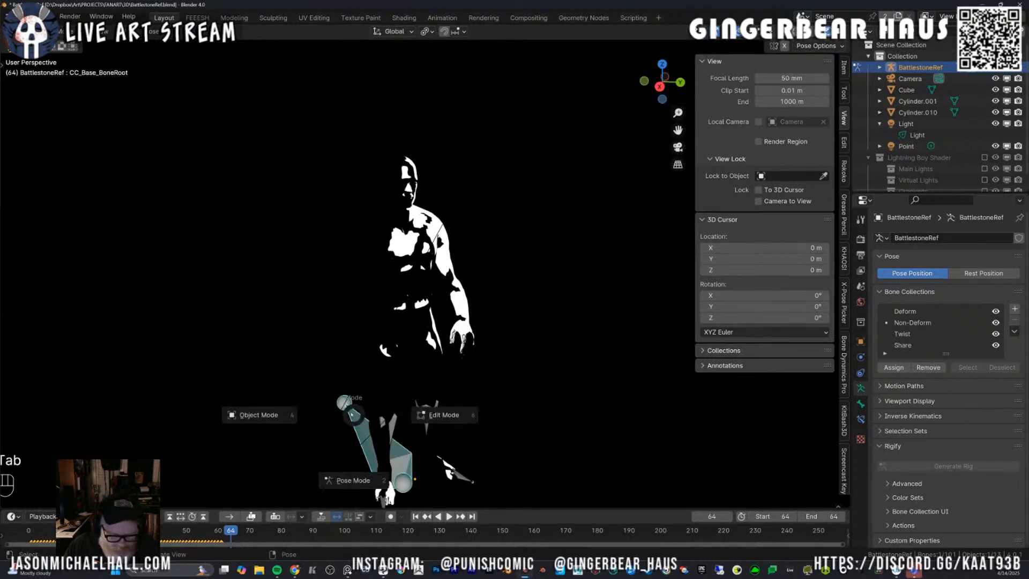
click(258, 415)
scroll(421, 262, up, 2)
mouse_move(366, 409)
mouse_down()
mouse_move(366, 387)
mouse_move(365, 413)
mouse_up()
scroll(366, 388, down, 1)
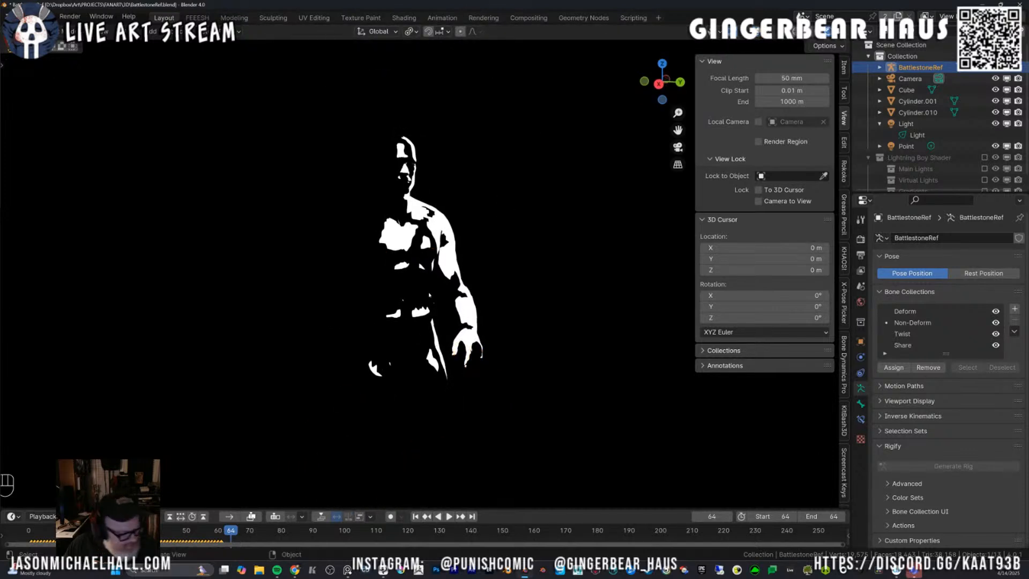
Try moving the figure and rotating it about the global Z axis under the light, and undo the changes.
key(g)
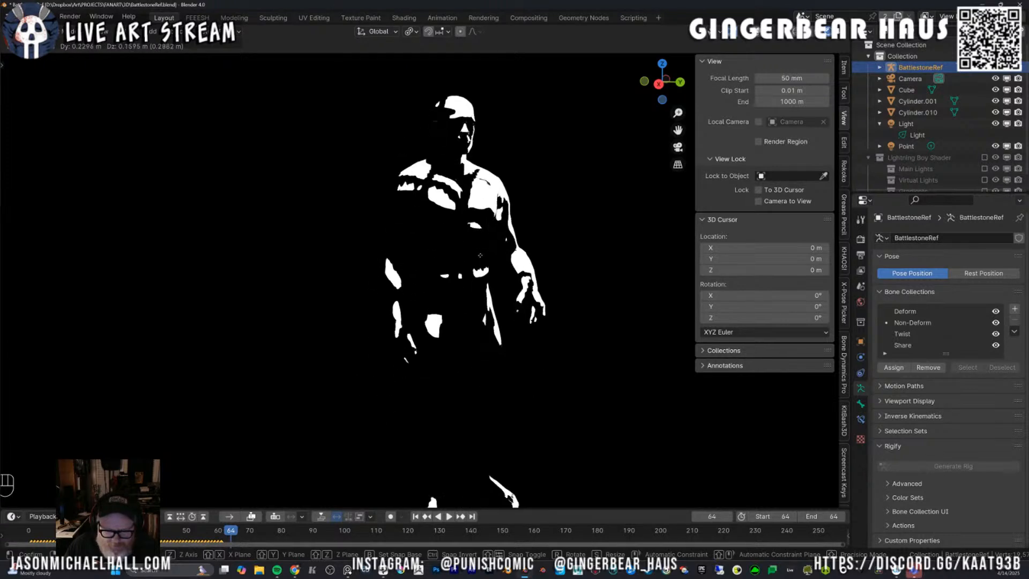
click(450, 263)
key(r)
key(z)
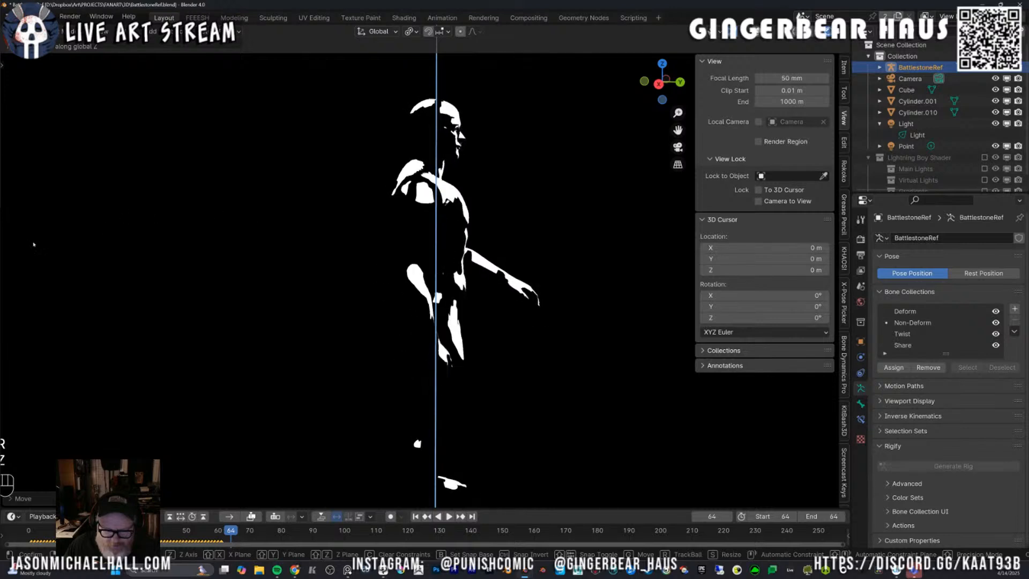
key(Escape)
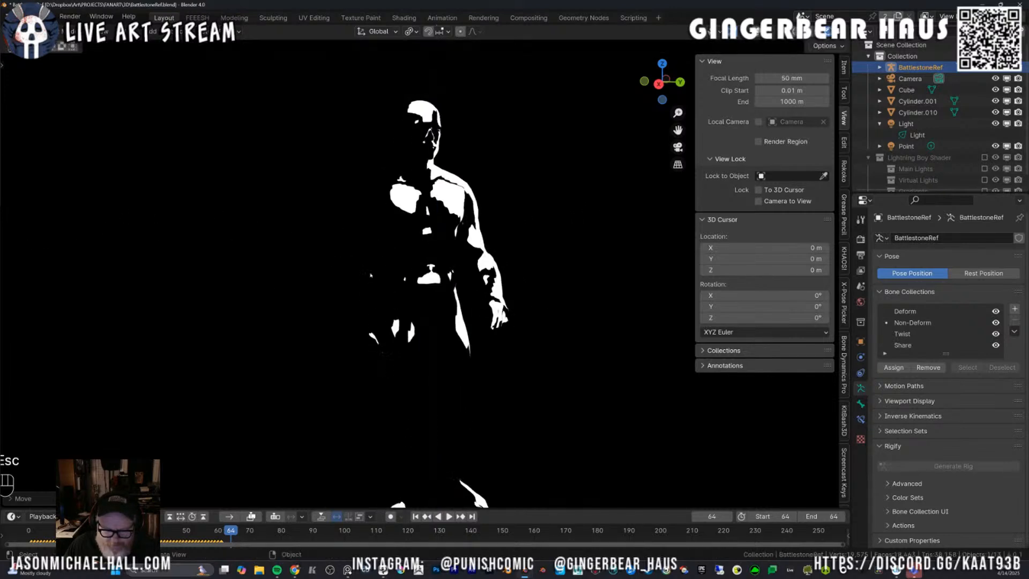
key(ctrl+z)
key(ctrl+z)
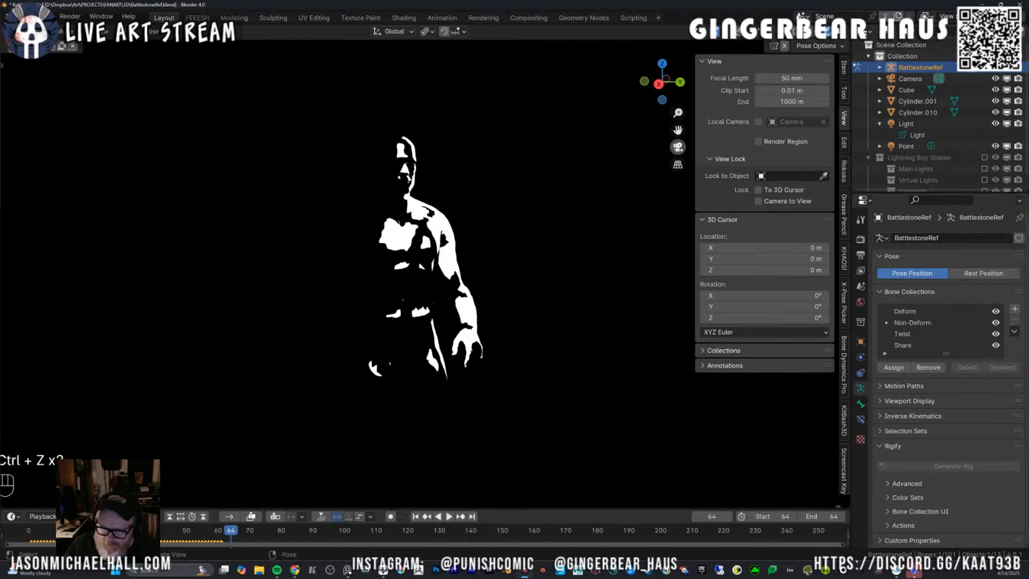
Look through the scene camera and examine the rendered figure within the camera frame.
click(678, 147)
scroll(426, 337, up, 2)
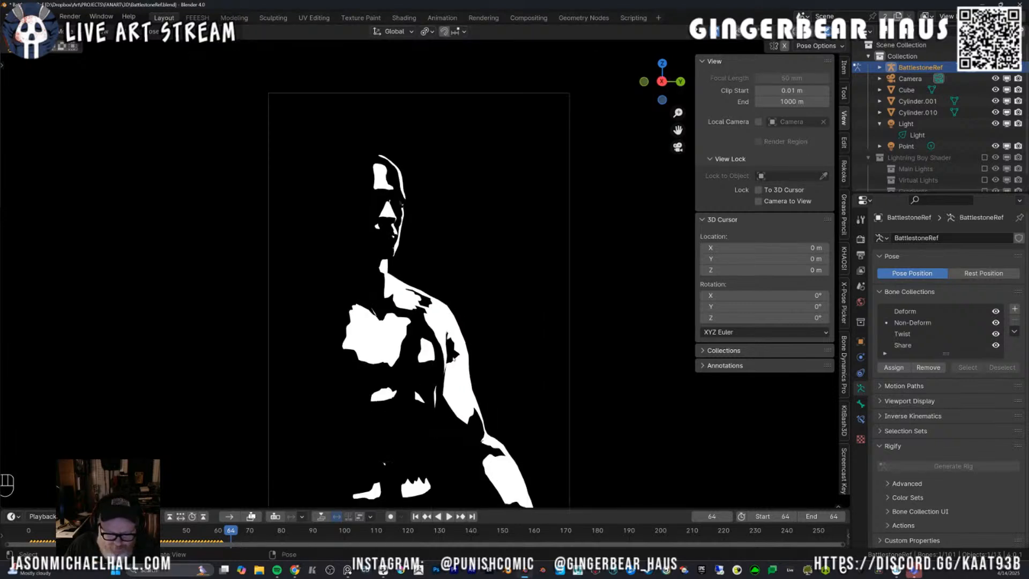
drag(455, 360, 478, 319)
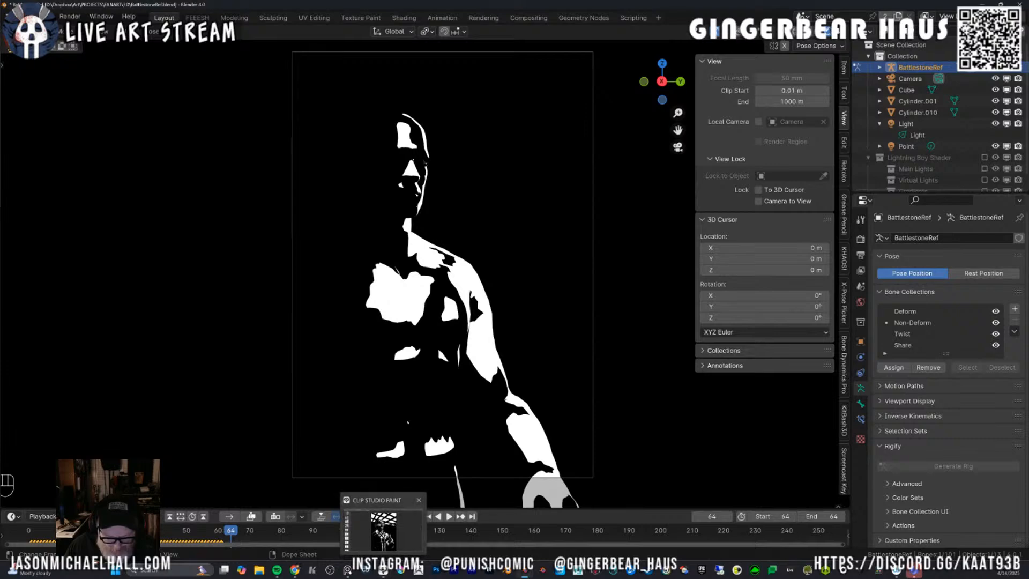
Switch to Clip Studio Paint, duplicate Folder 1, and move the copy to the top of the Battlestone illustration's layer stack.
click(383, 569)
key(Tab)
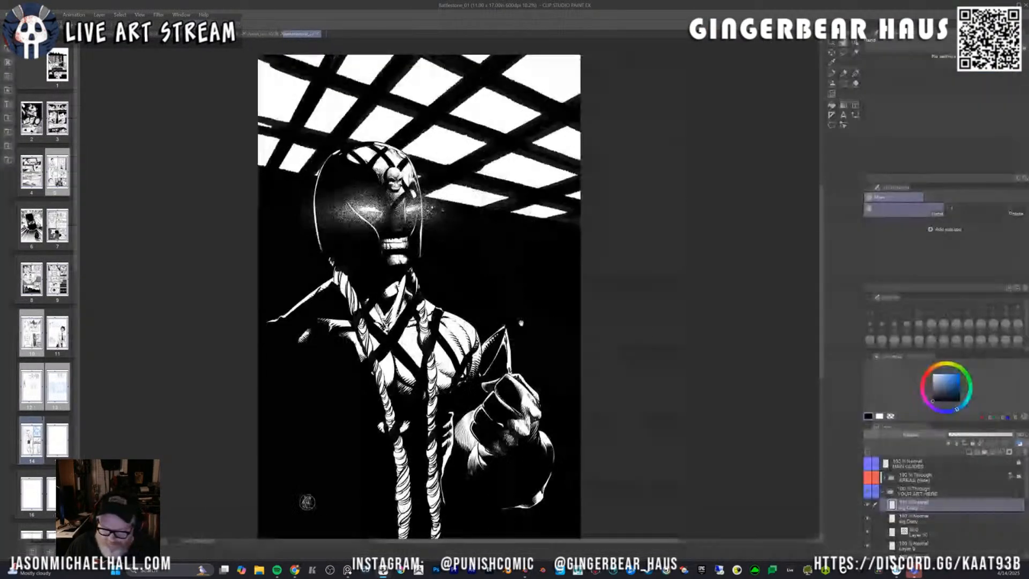
scroll(949, 496, down, 5)
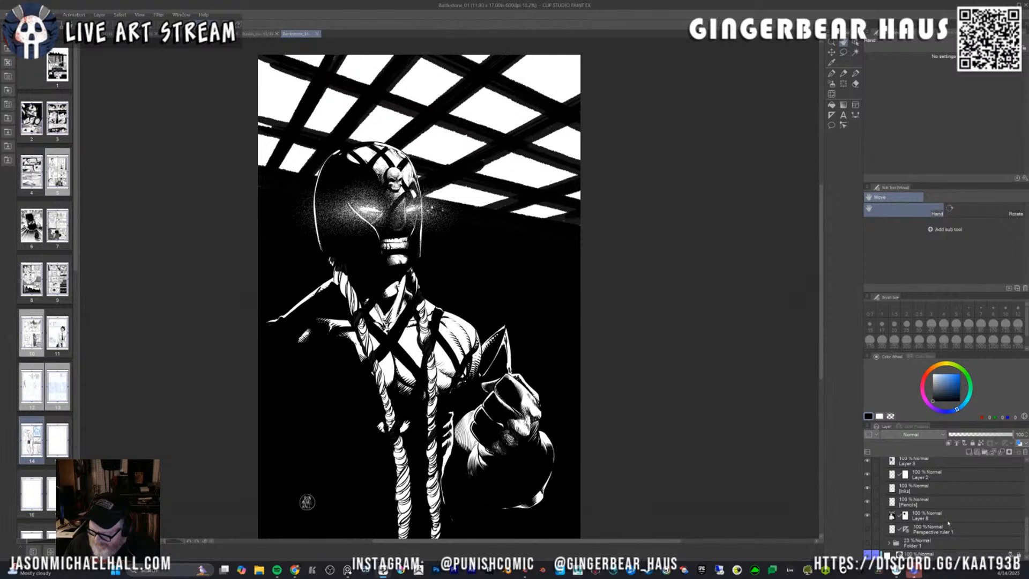
scroll(949, 517, down, 1)
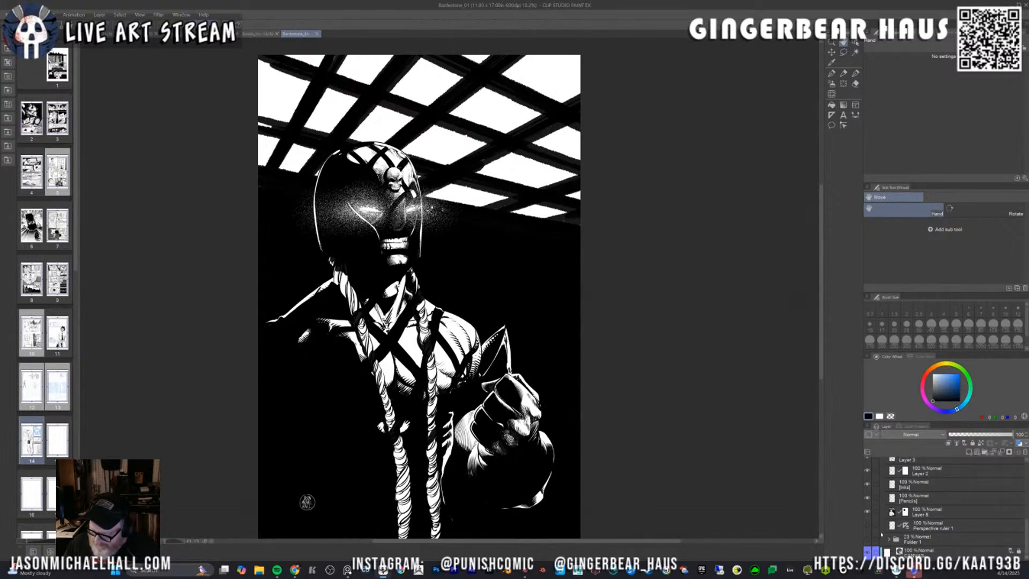
click(918, 537)
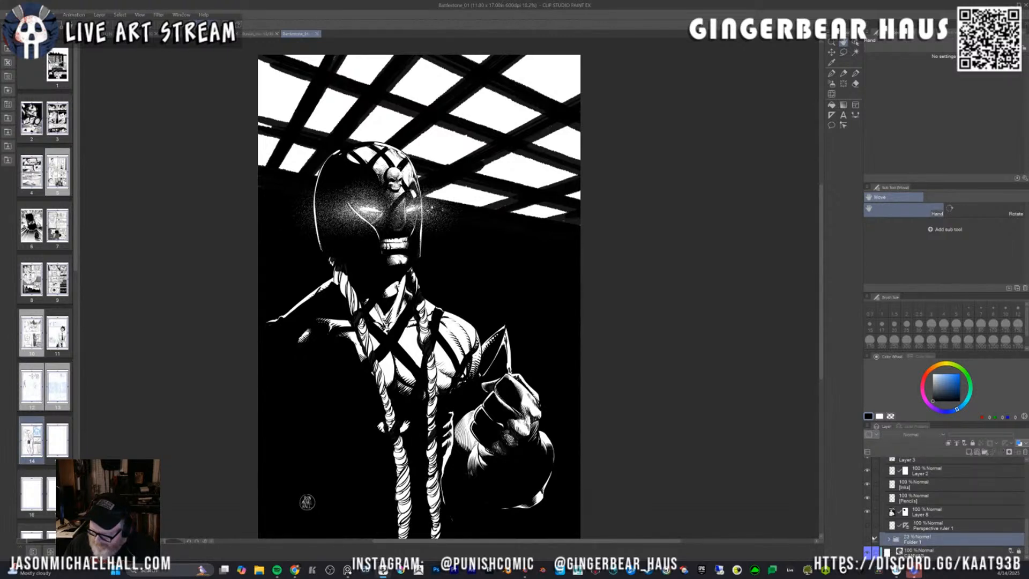
click(869, 539)
click(868, 539)
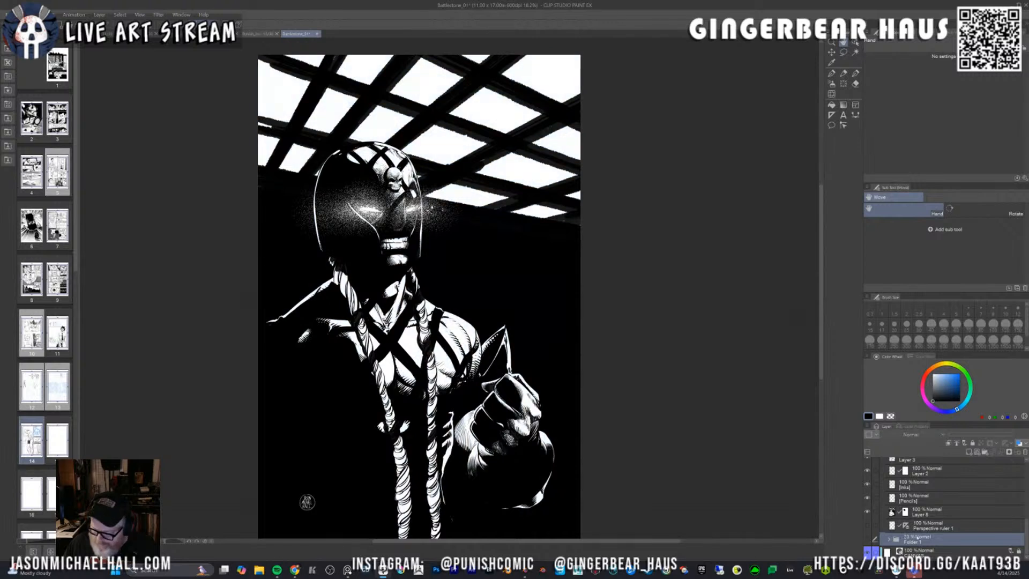
key(ctrl+shift+n)
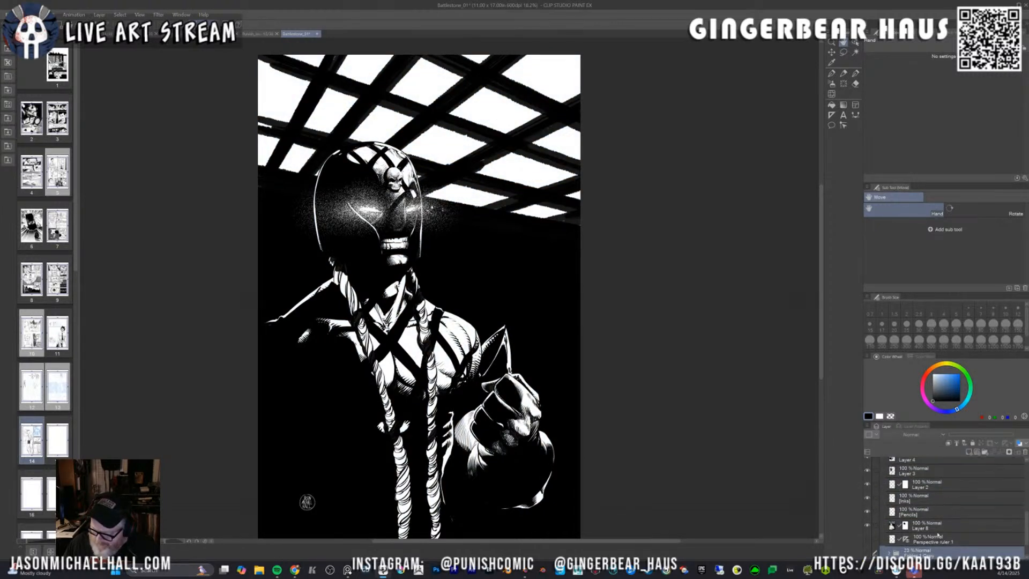
drag(943, 555, 937, 460)
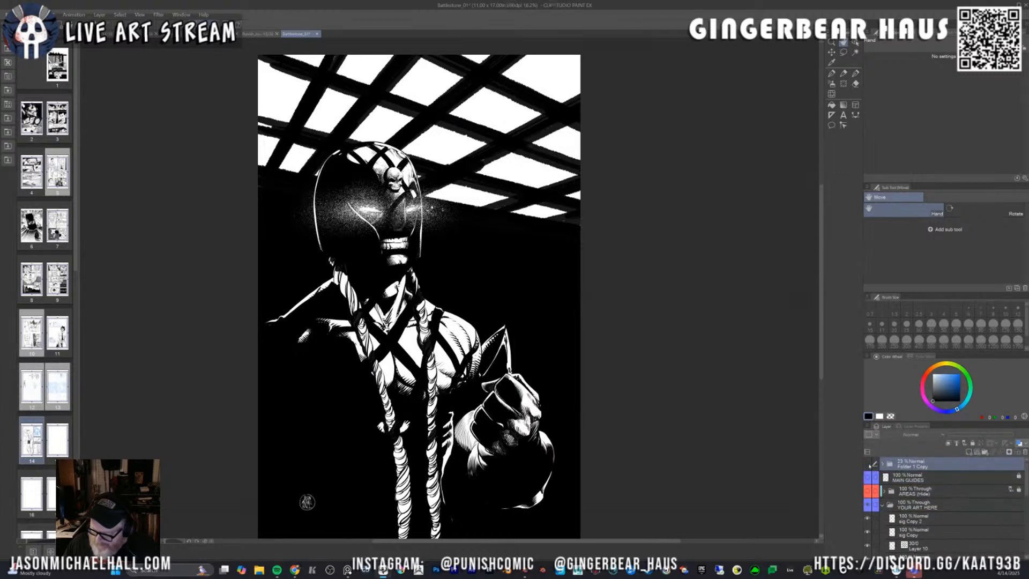
Show and expand Folder 1 Copy, set its opacity to 100%, and hide the [Roughs] Copy layer inside it.
click(867, 465)
click(882, 464)
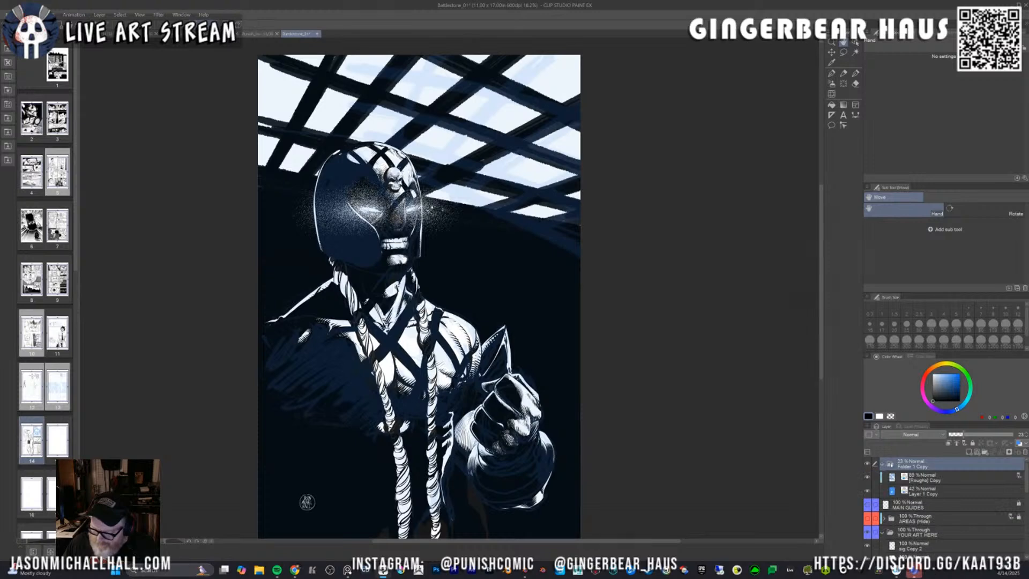
drag(987, 435, 1016, 434)
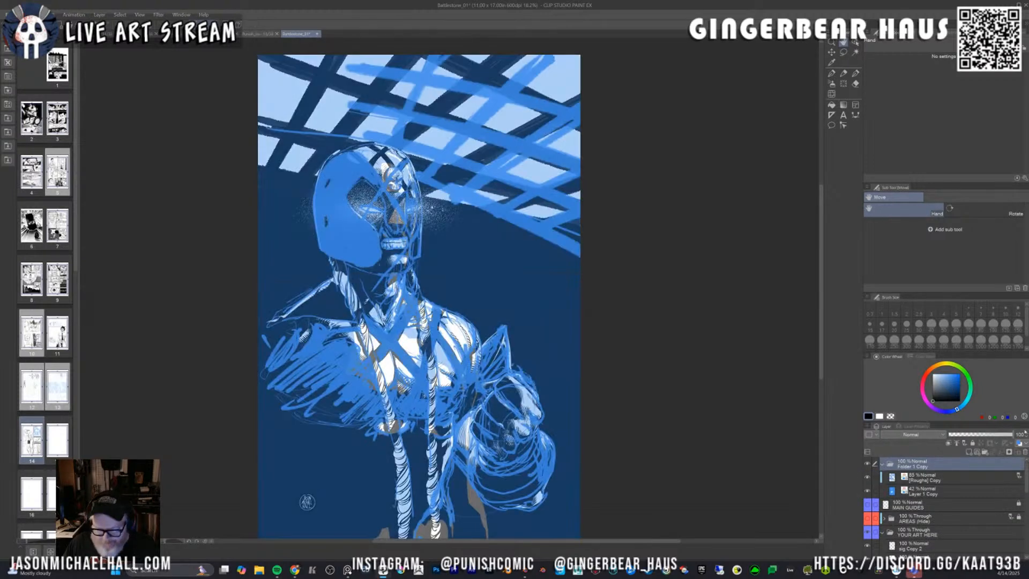
click(868, 477)
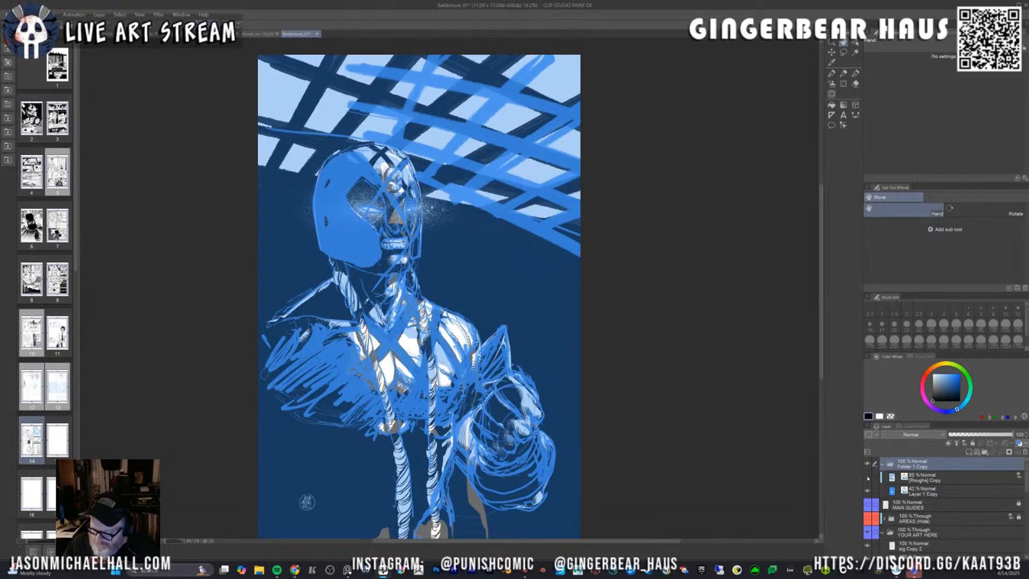
Add a white-filled layer above MAIN GUIDES and set the opacity of Layer 1 Copy to 100%.
click(919, 505)
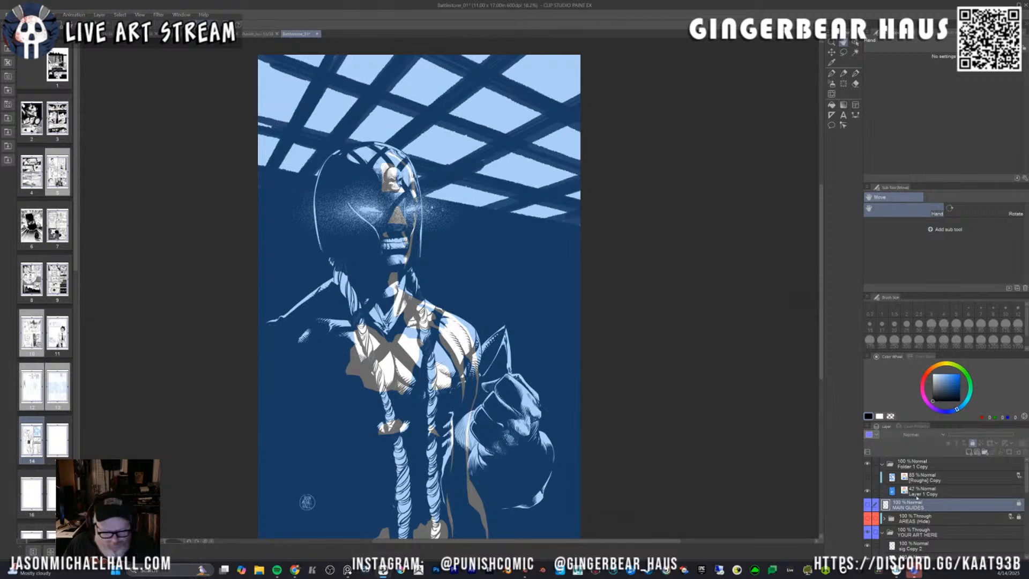
click(970, 453)
drag(937, 391, 912, 357)
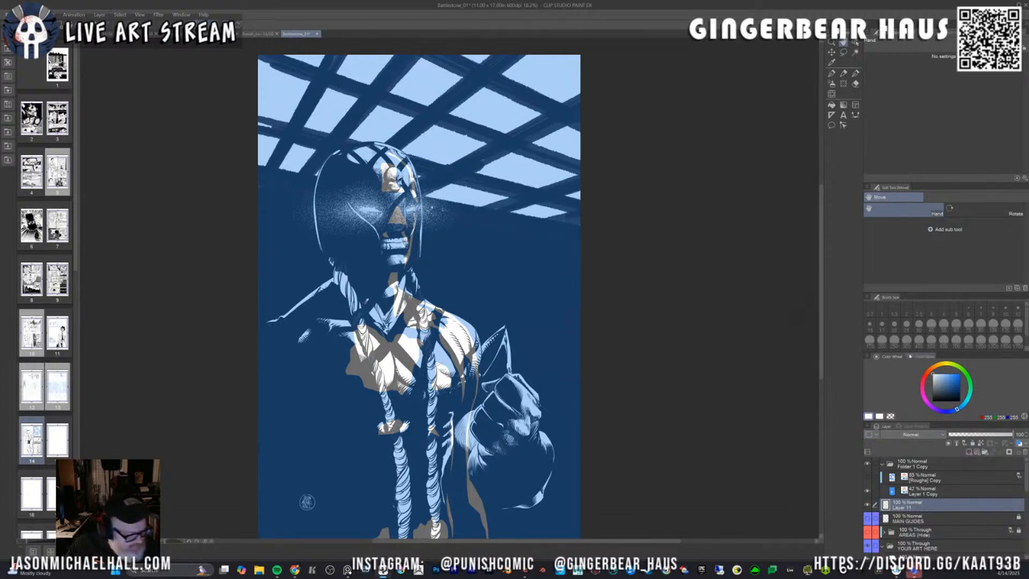
key(alt+Delete)
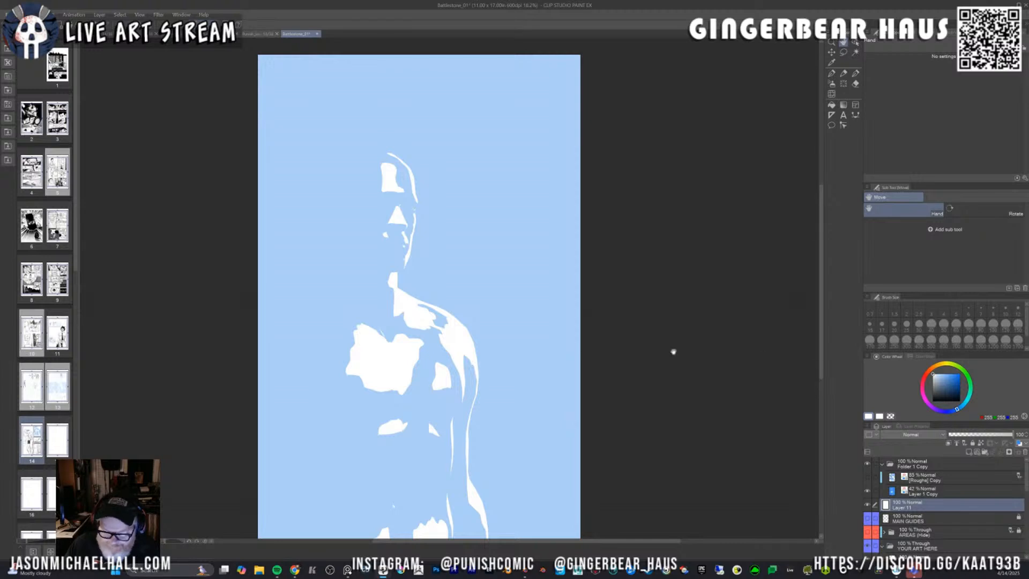
click(925, 492)
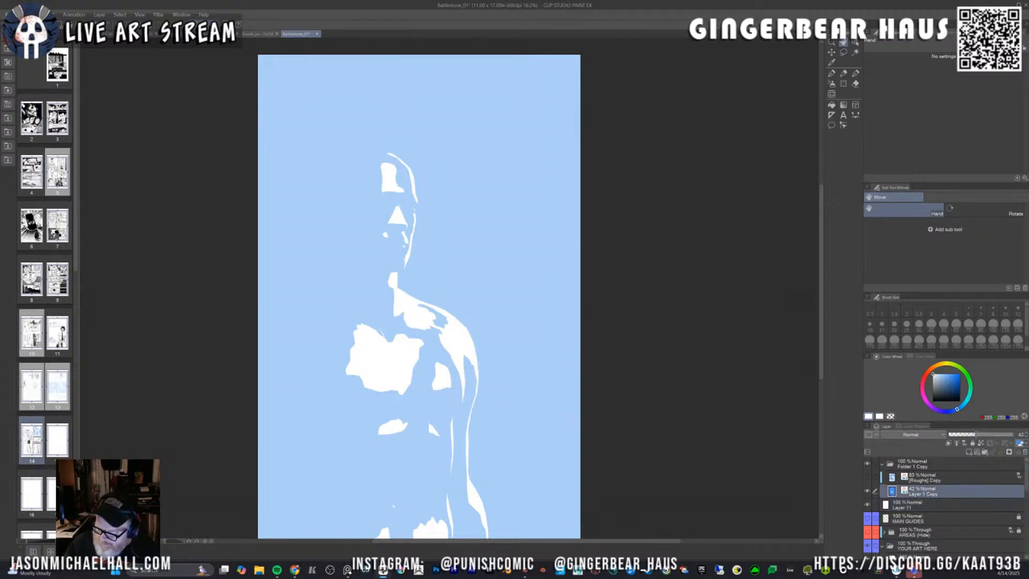
drag(979, 434, 1018, 434)
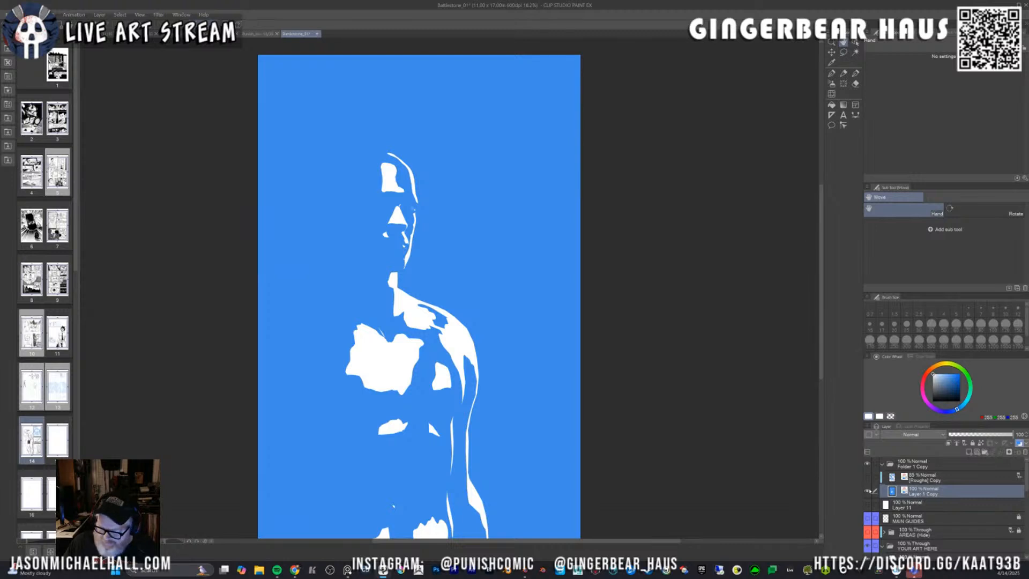
Compare the light shapes with the inks by hiding the white layer and fading Folder 1 Copy to 83%, ending at 99% opacity.
click(913, 462)
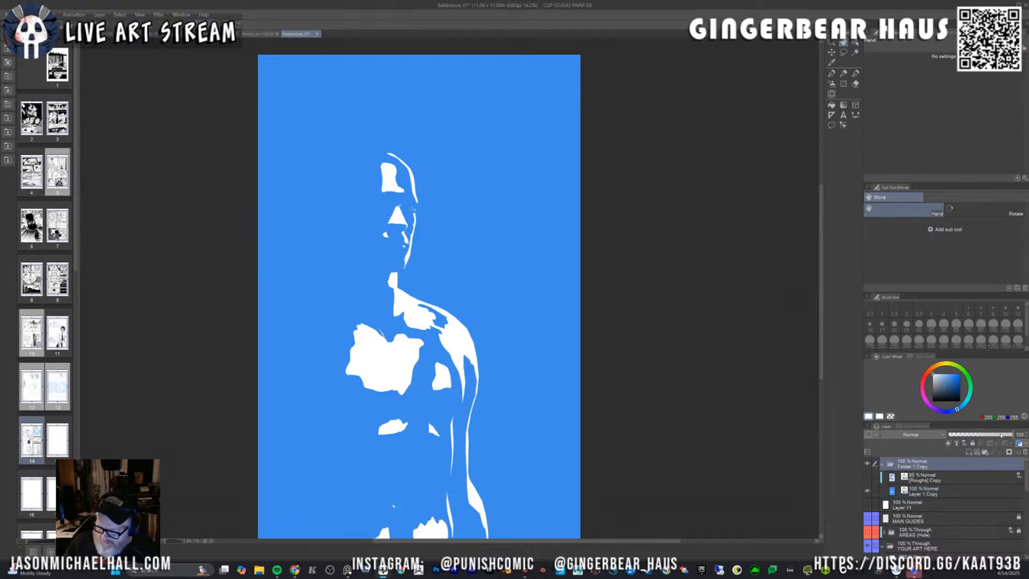
drag(1001, 435, 987, 435)
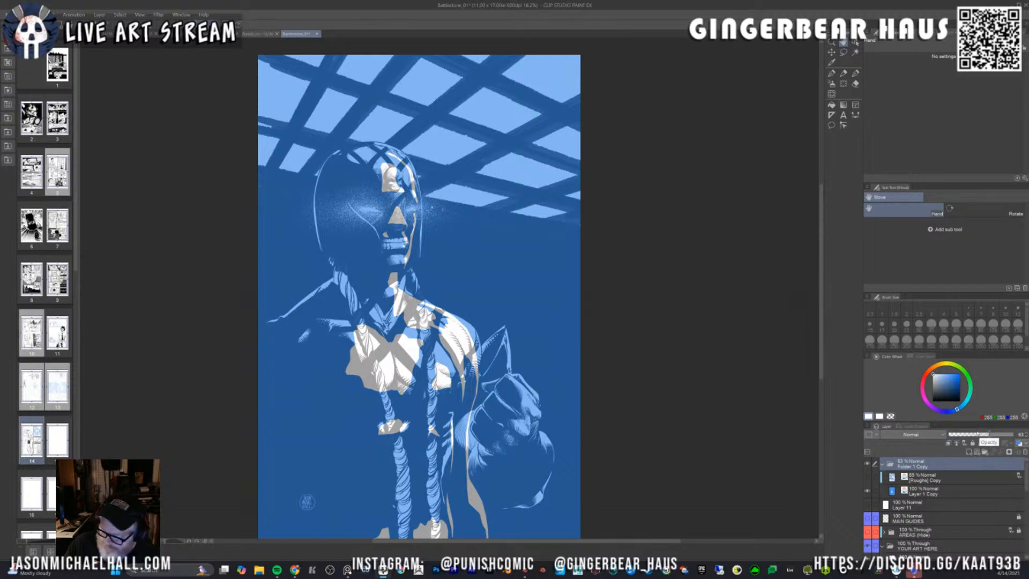
drag(985, 432, 1013, 435)
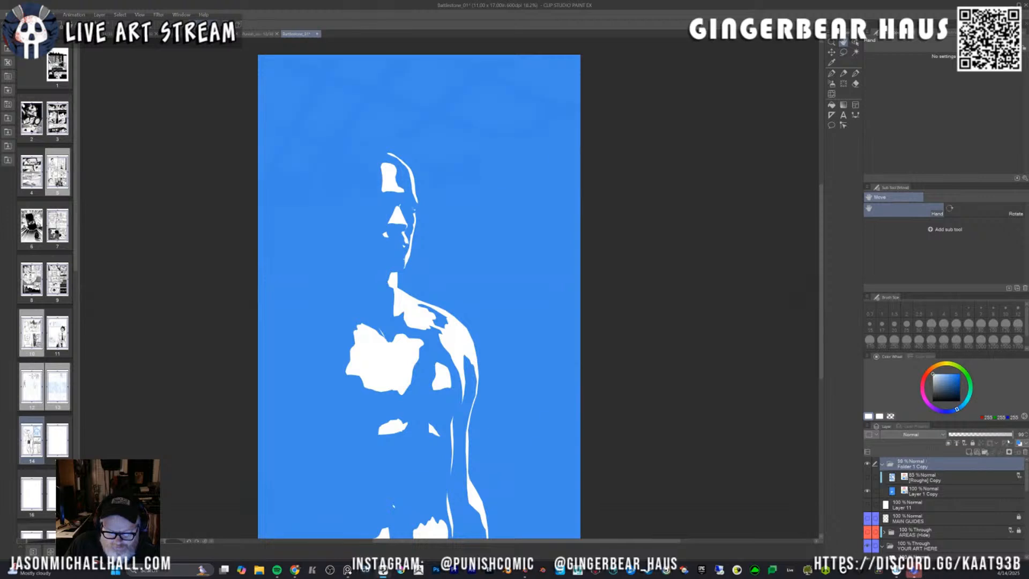
click(884, 464)
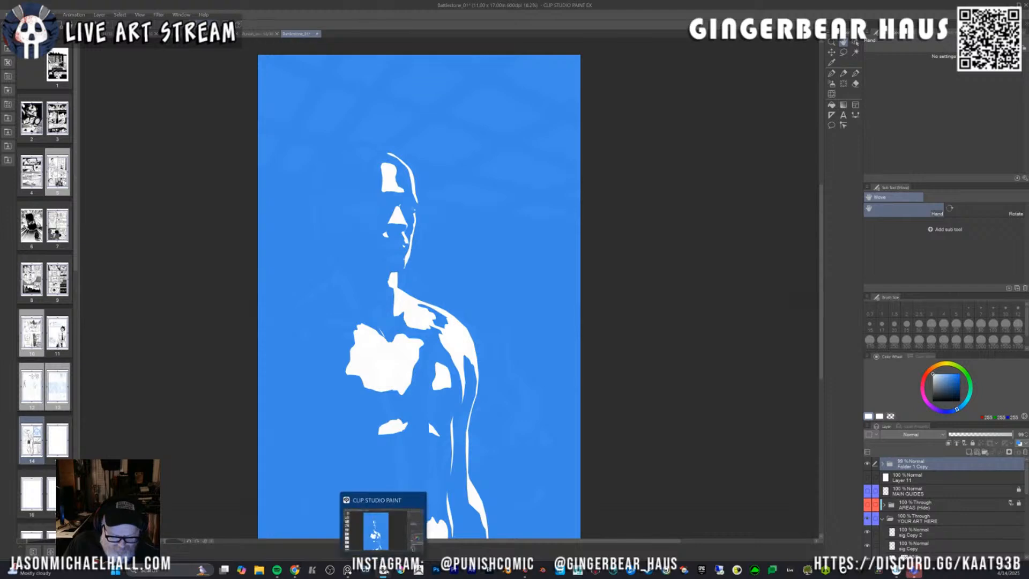
Switch to Blender, open the recent file bikeRiding_BLENDER_14_2025_02.blend, and display the scene in rendered shading.
click(383, 569)
click(375, 531)
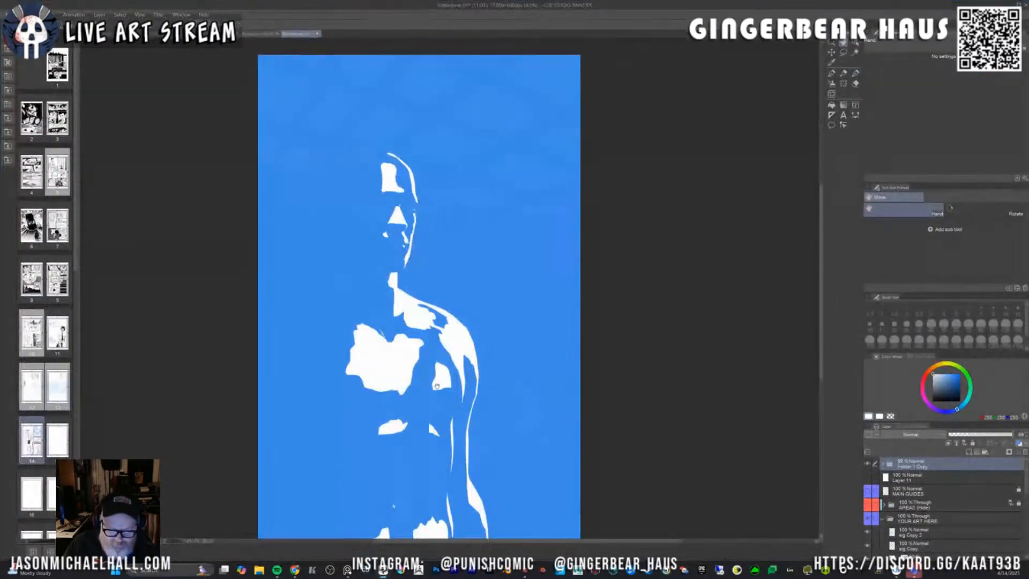
click(383, 569)
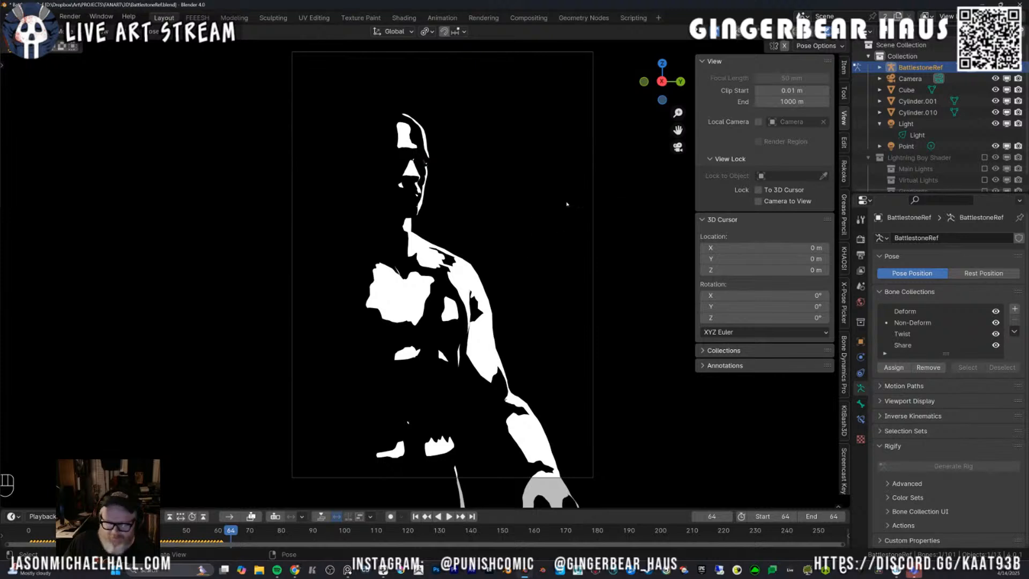
click(27, 16)
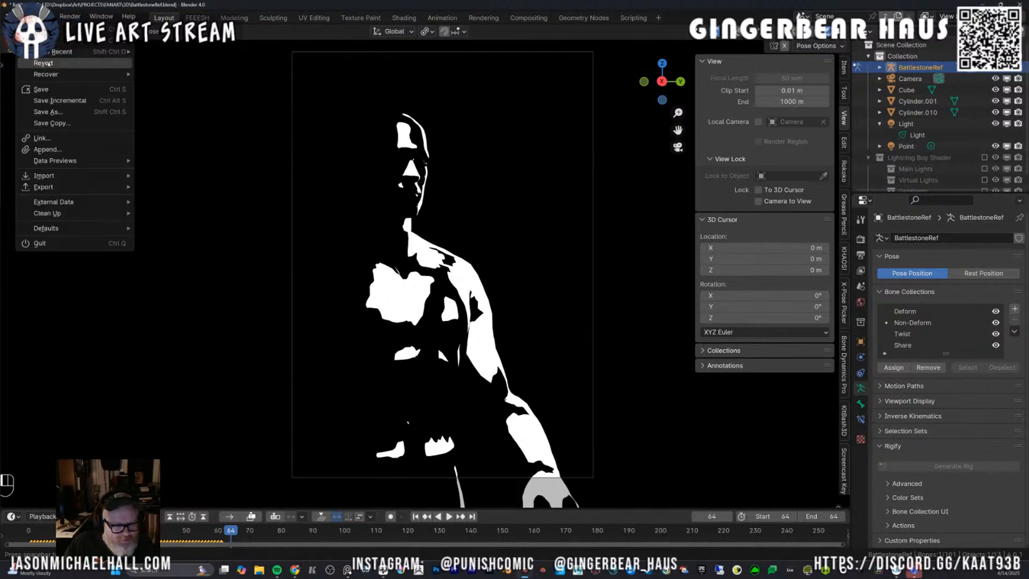
mouse_move(72, 52)
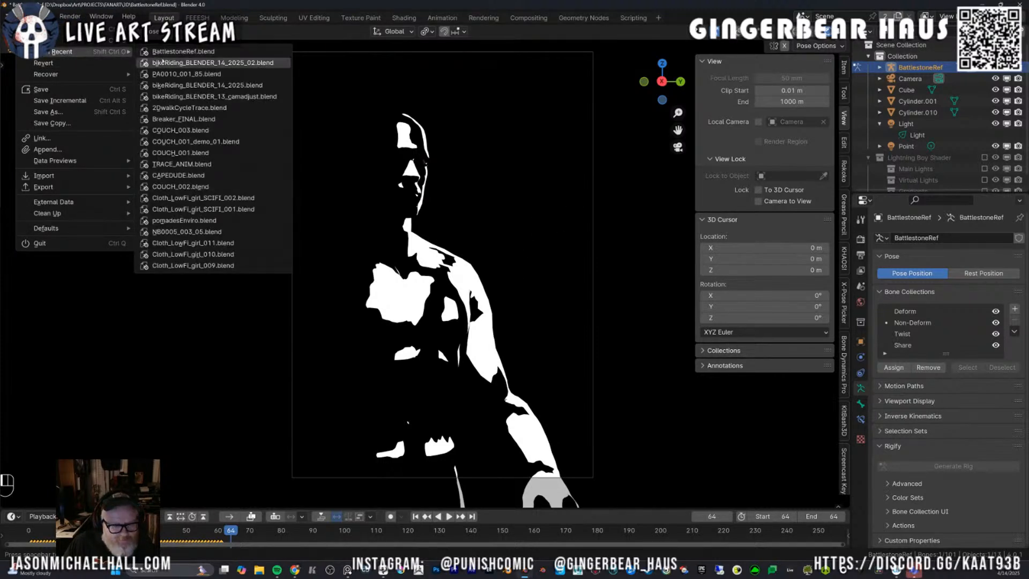
click(167, 63)
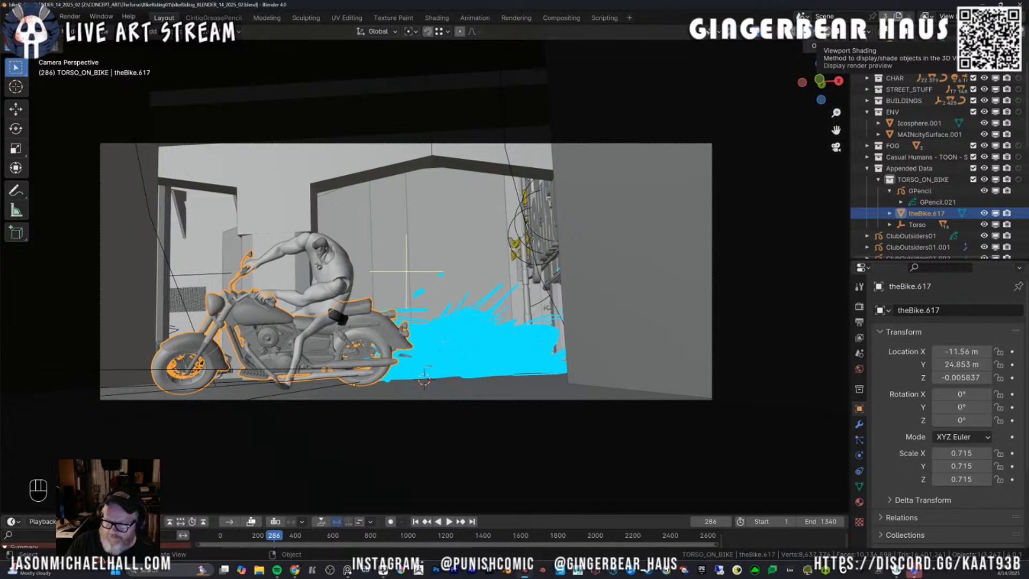
click(828, 33)
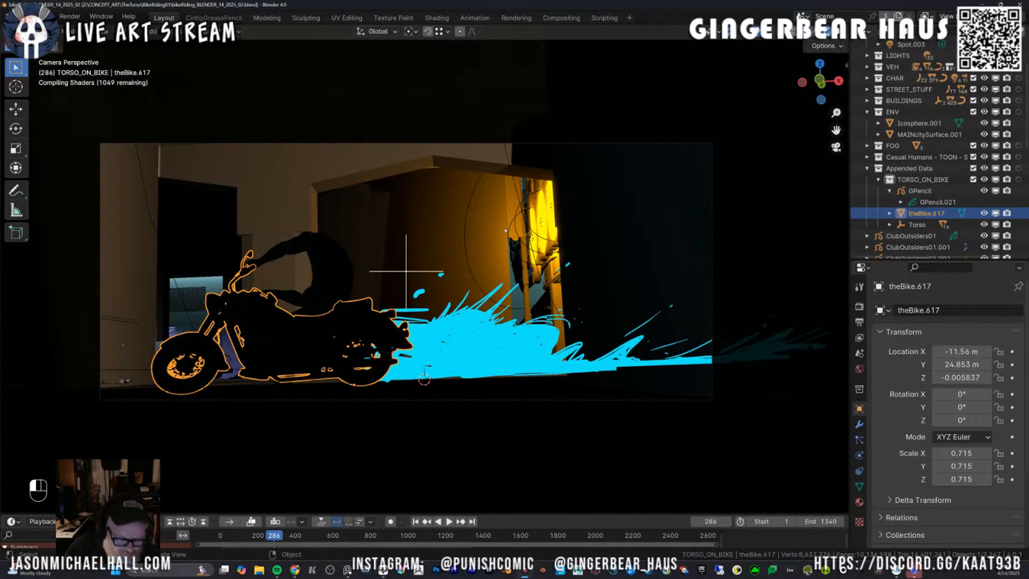
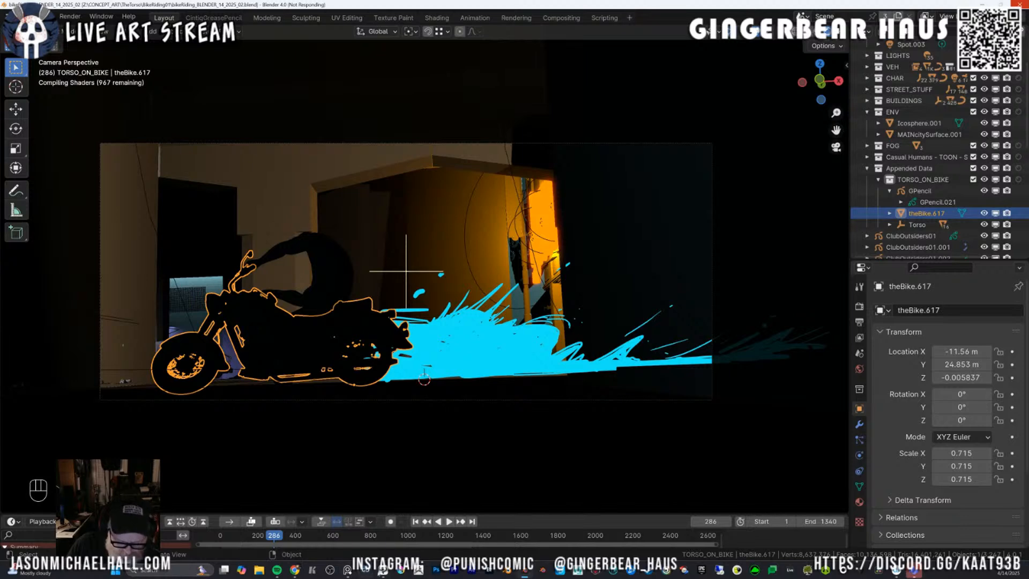
Return to Clip Studio Paint, hide Folder 1 Copy, and examine the inked figure's masked head and torso up close.
click(347, 570)
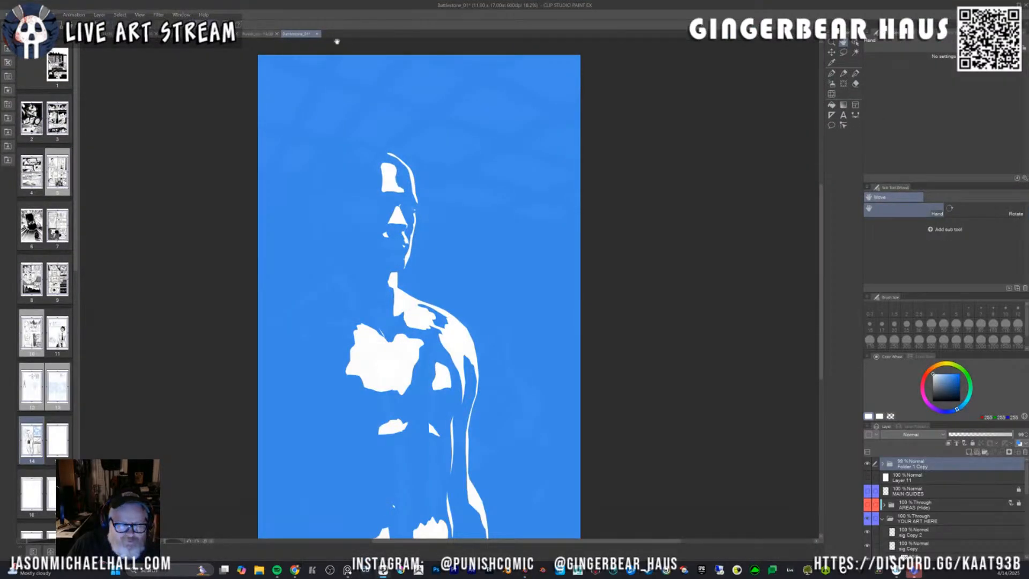
click(868, 464)
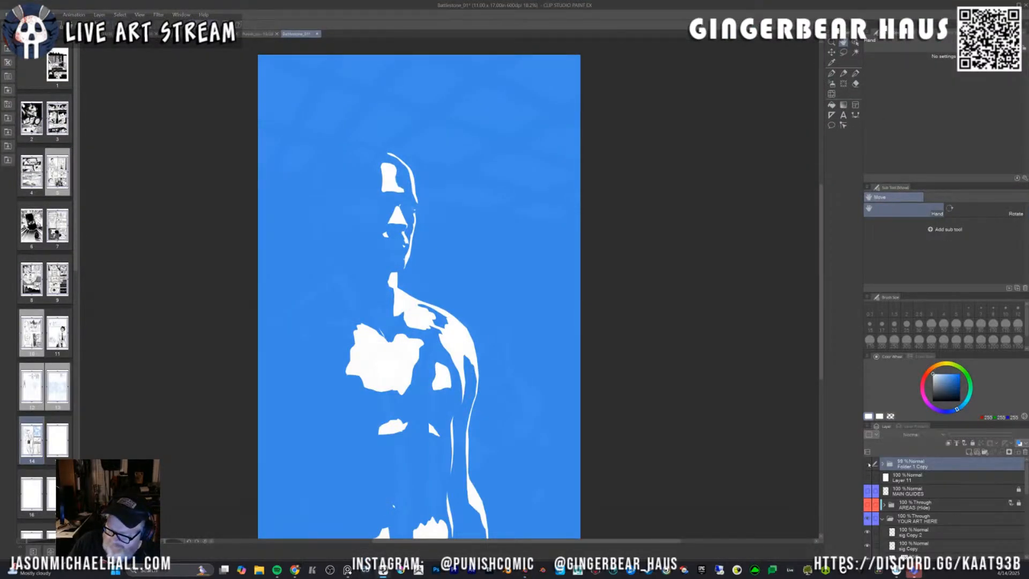
scroll(531, 402, up, 1)
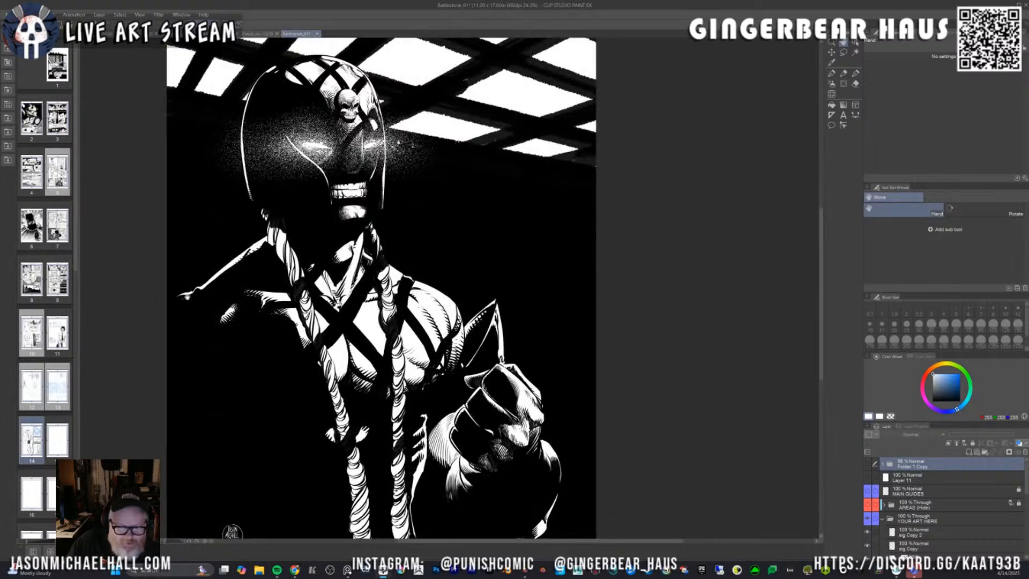
scroll(289, 273, up, 1)
scroll(303, 237, up, 1)
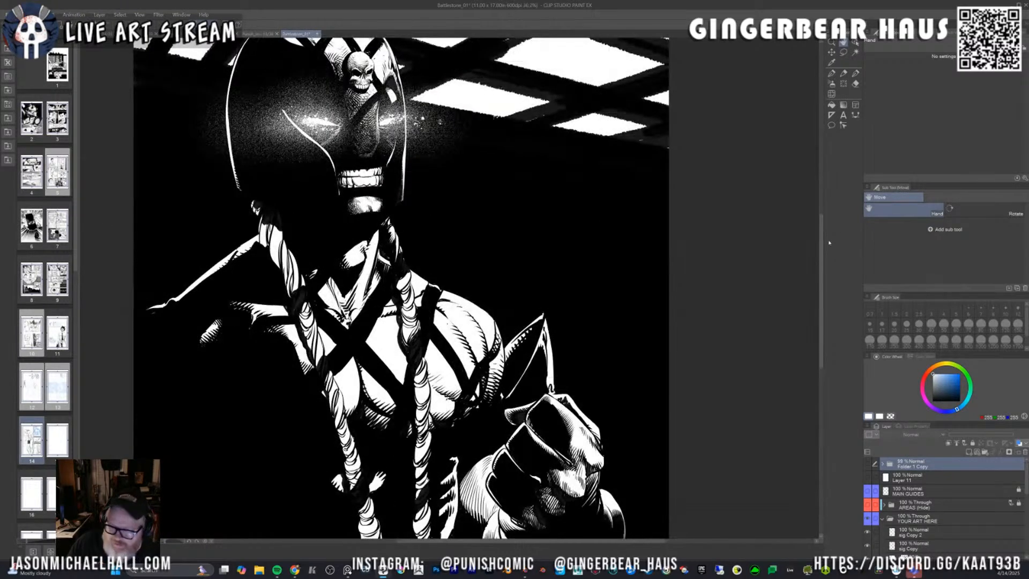
scroll(811, 213, up, 4)
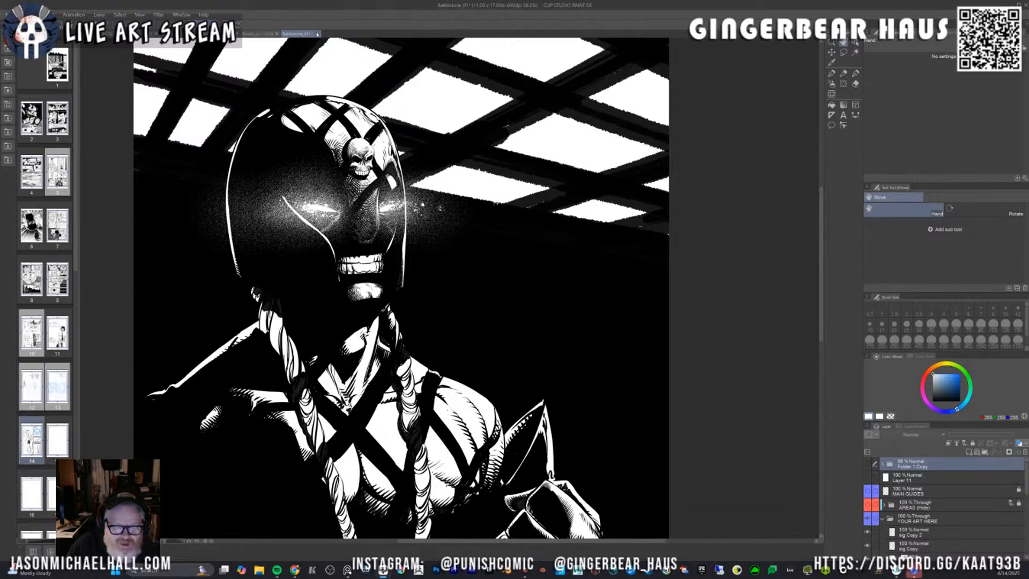
Close the Battlestone illustration and go through the open comic pages to page 14.
click(317, 34)
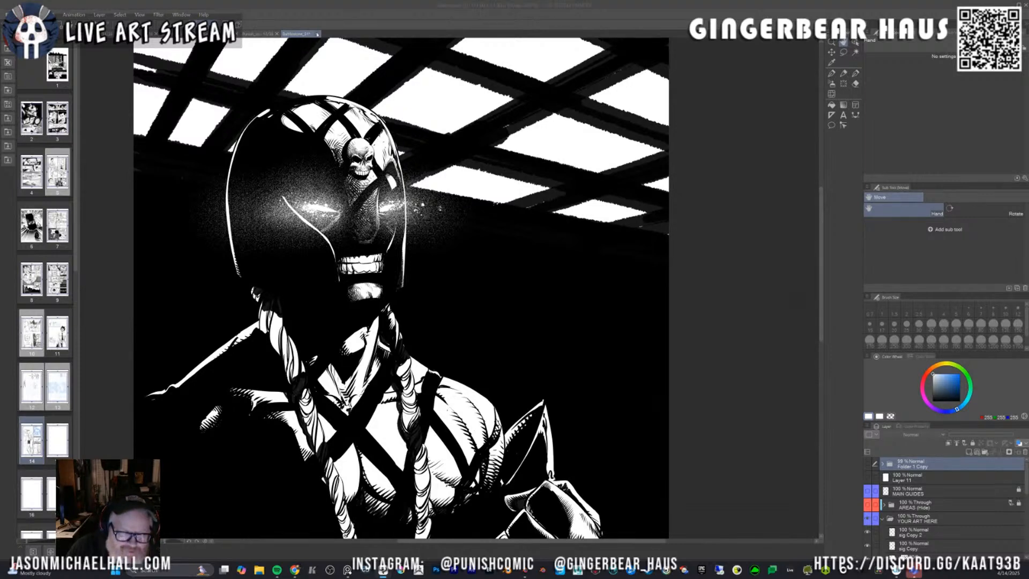
click(528, 208)
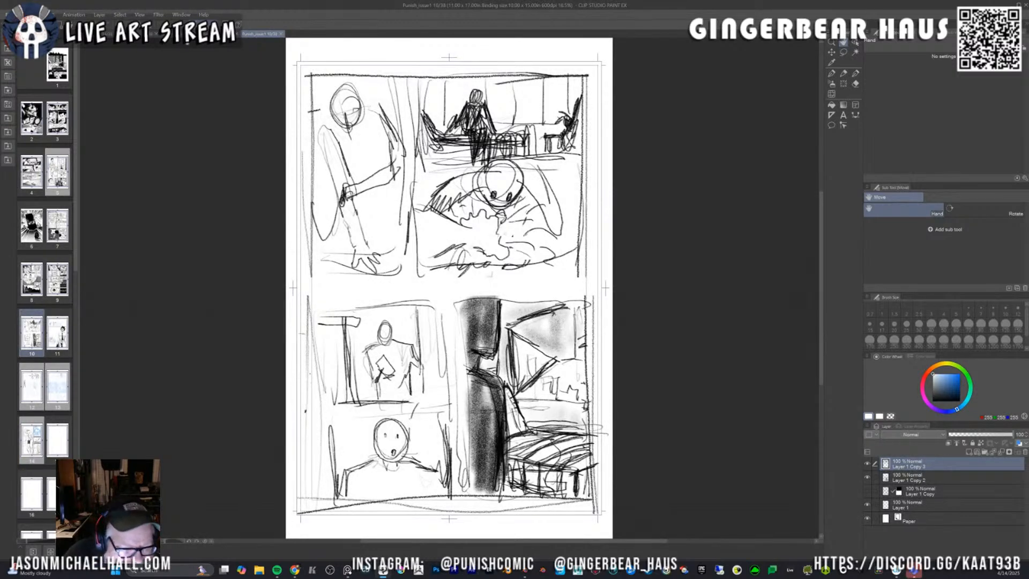
key(ctrl+Tab)
key(ctrl+Tab)
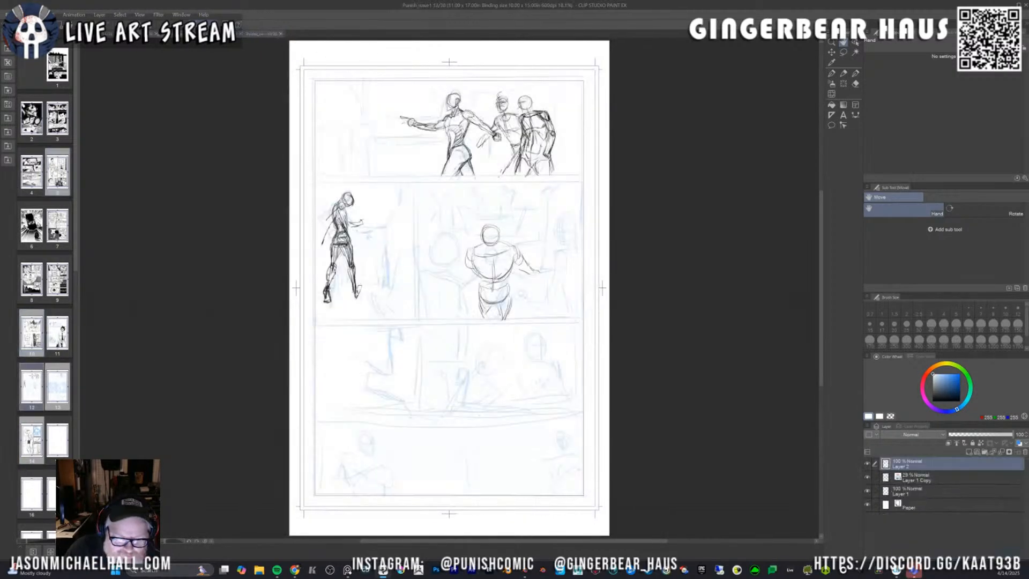
key(ctrl+Tab)
key(ctrl+Tab)
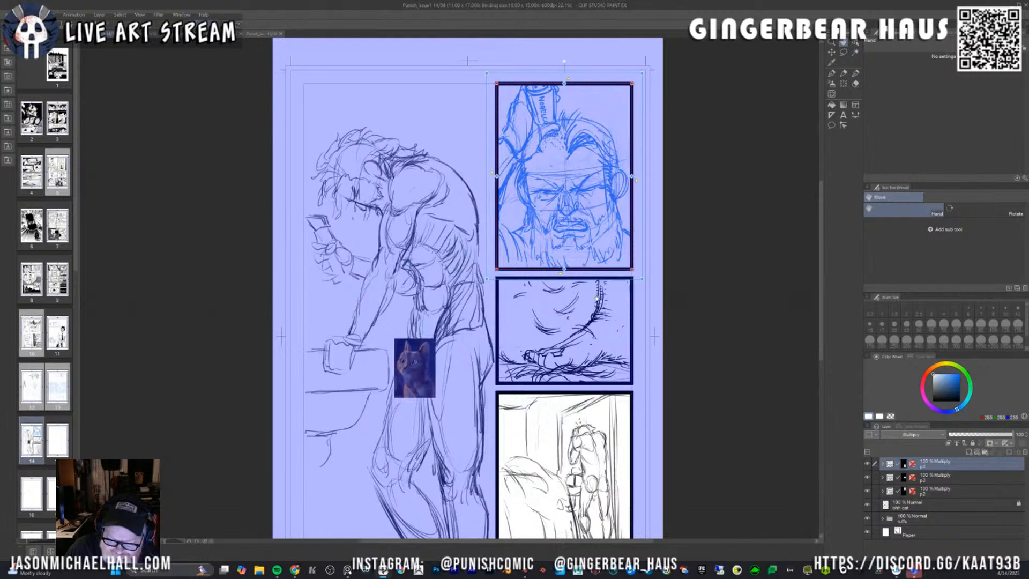
drag(823, 230, 811, 259)
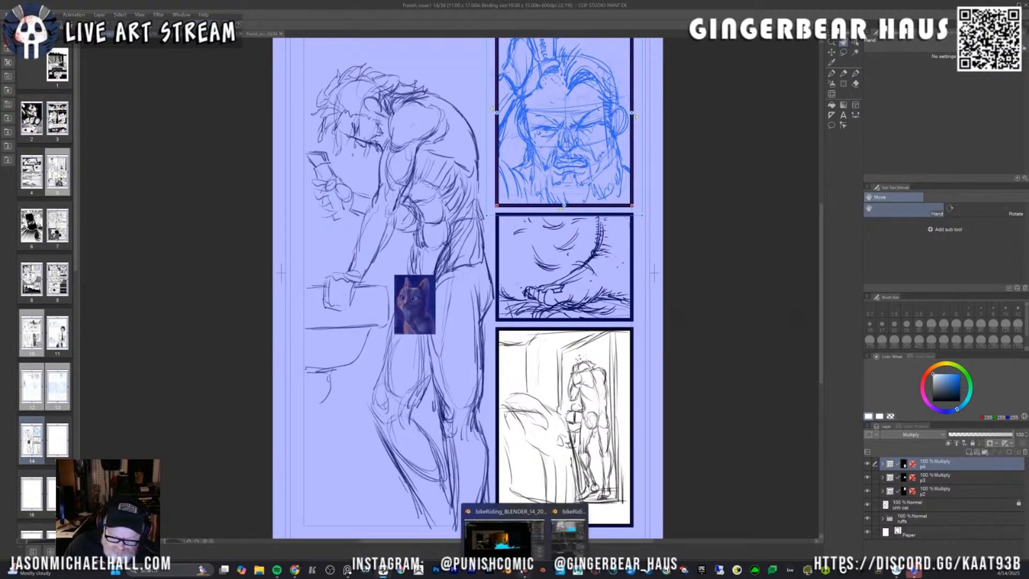
click(524, 531)
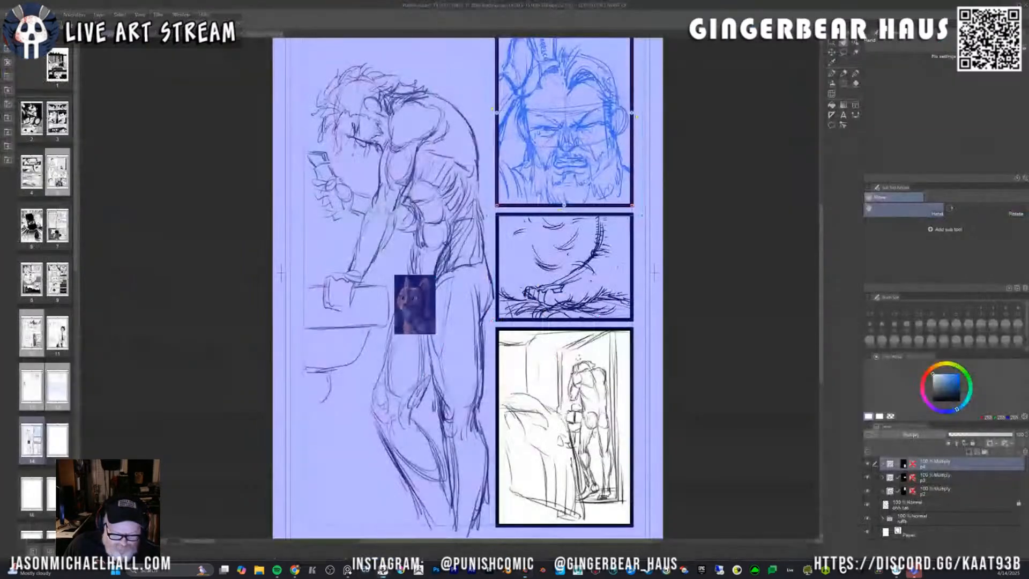
click(384, 547)
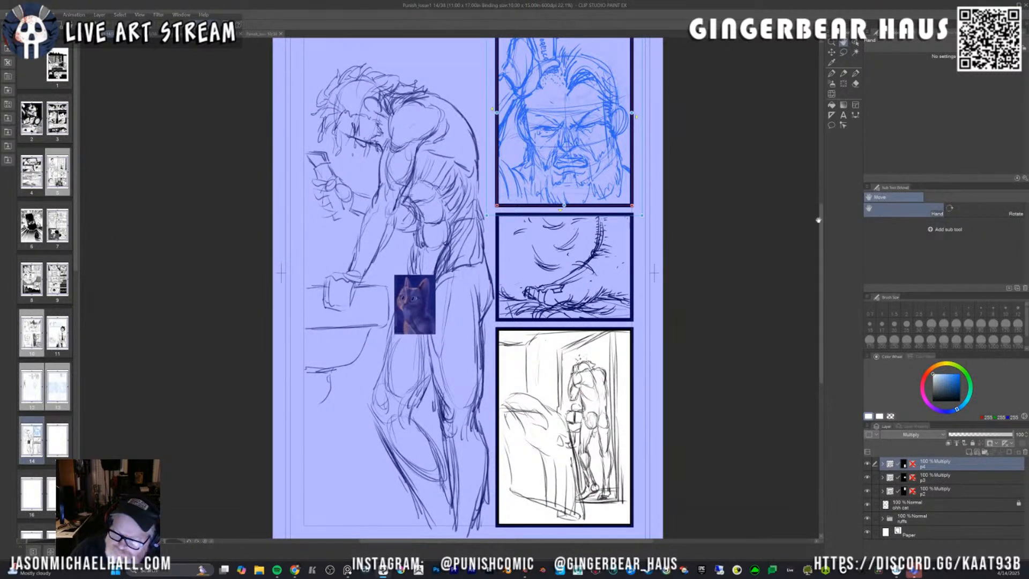
drag(820, 219, 821, 187)
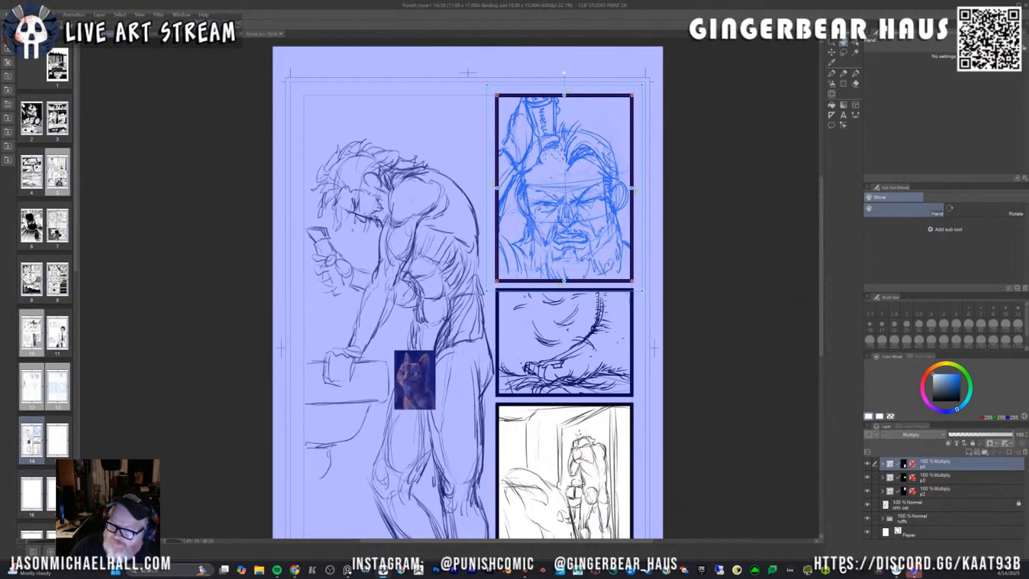
Activate the Pen tool, select the ohh cat layer, and toggle its visibility off and on to check its content.
click(855, 42)
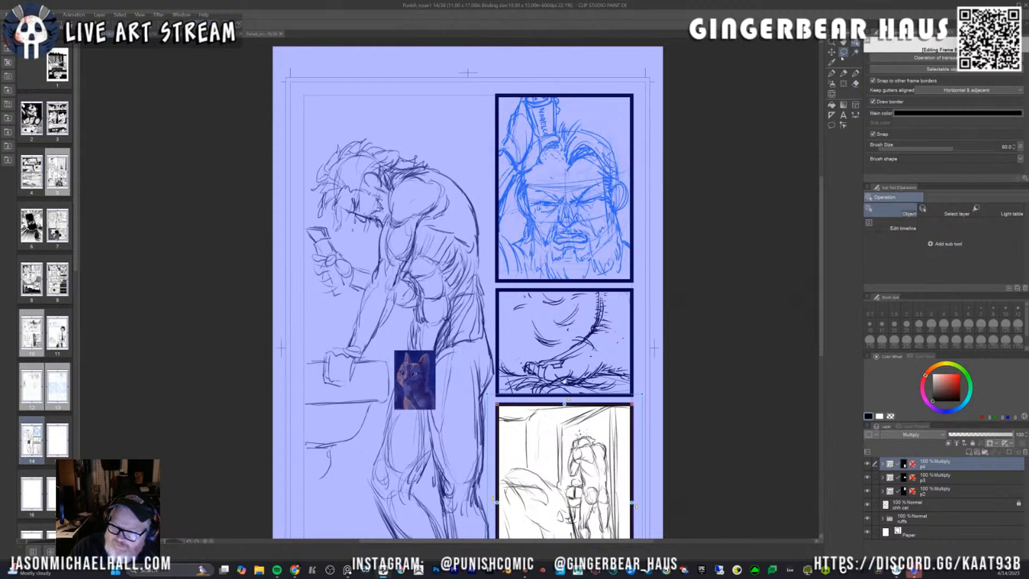
click(831, 74)
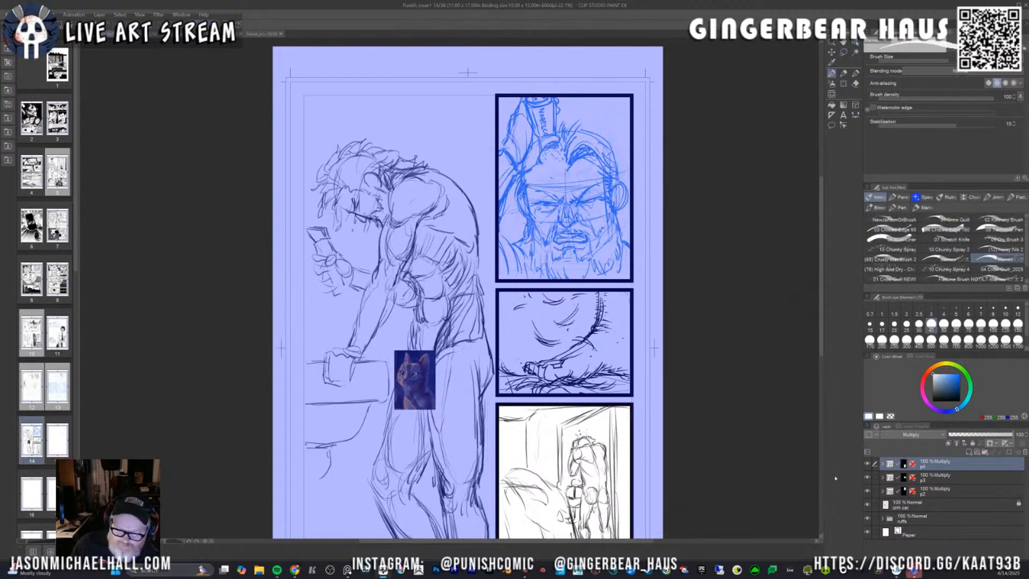
click(901, 506)
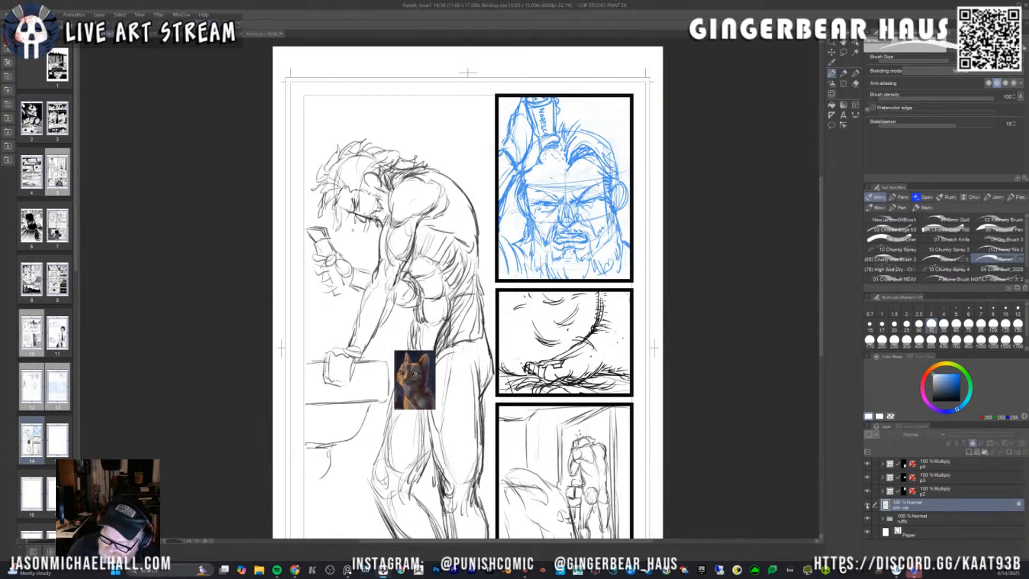
click(867, 505)
click(868, 505)
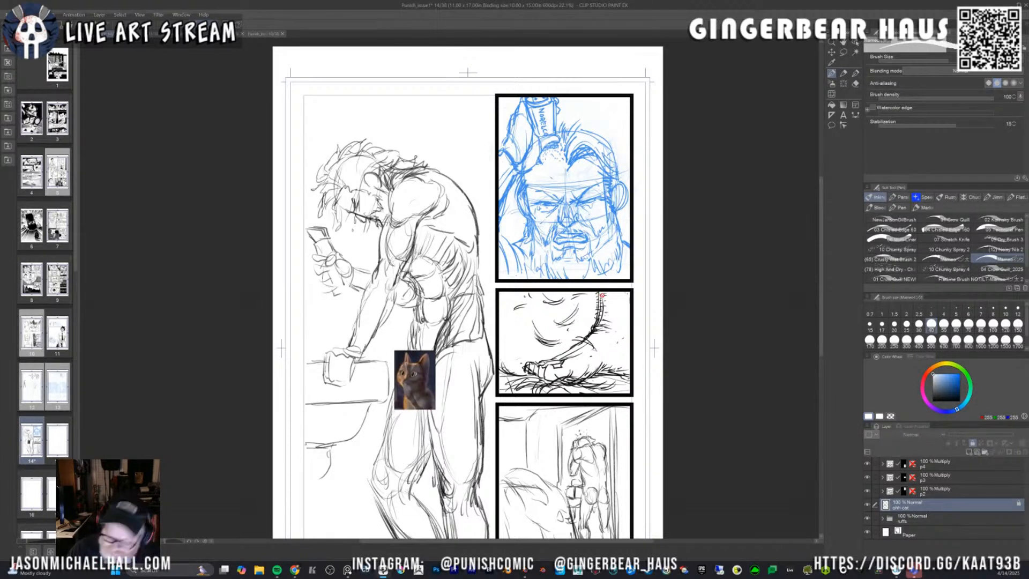
Toggle the ruffs folder's visibility and try the blue layer color on its sketches.
click(933, 520)
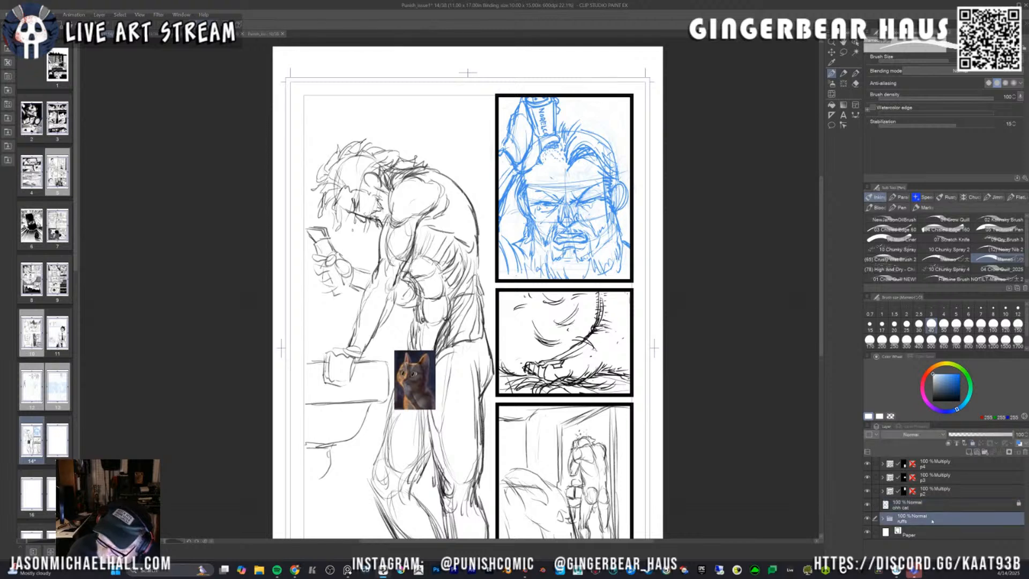
click(867, 519)
click(868, 519)
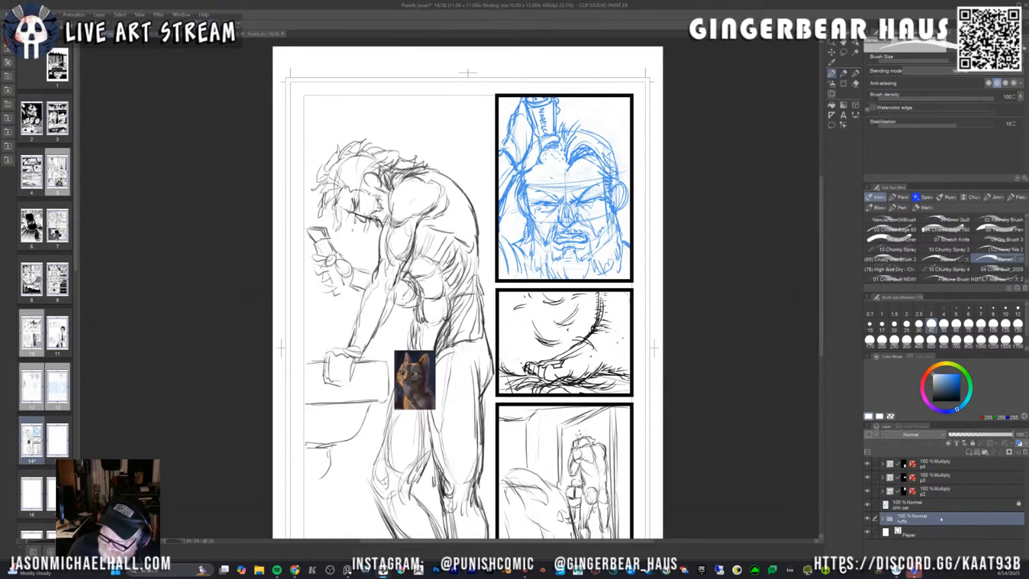
click(1019, 443)
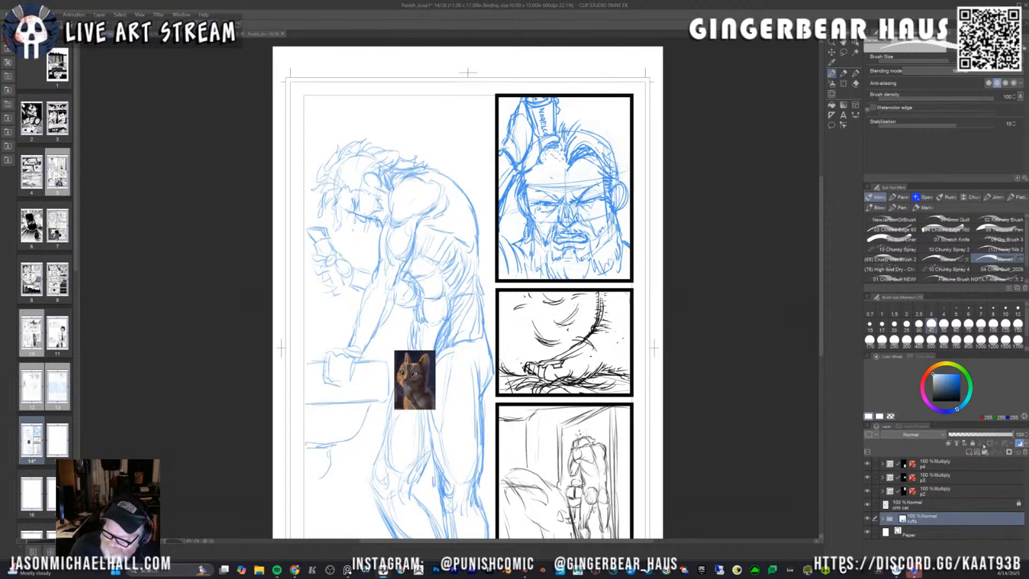
click(1020, 443)
Expand the ruffs folder, check Layer 3 by toggling its visibility, and select that layer.
click(882, 519)
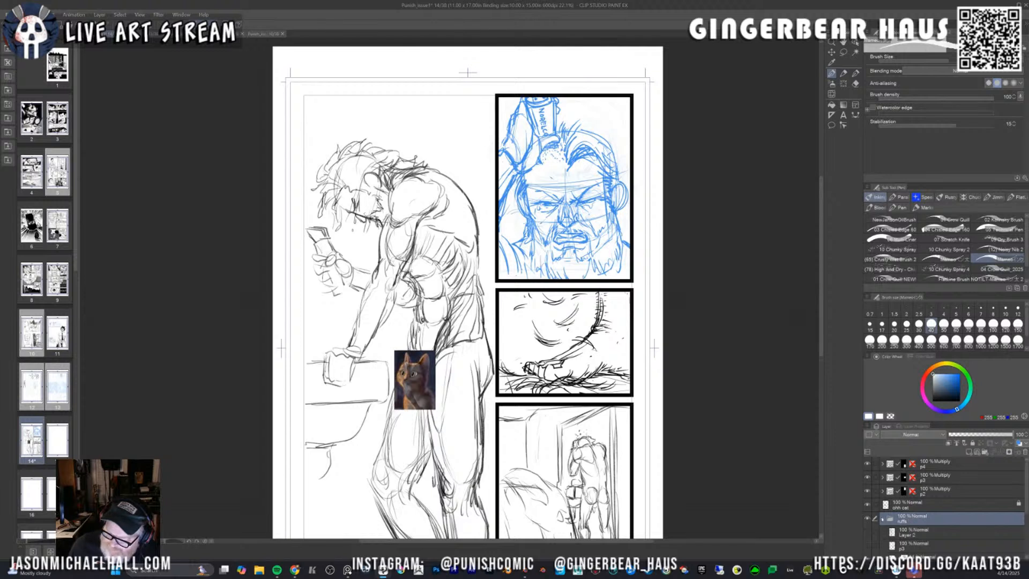
scroll(884, 533, down, 2)
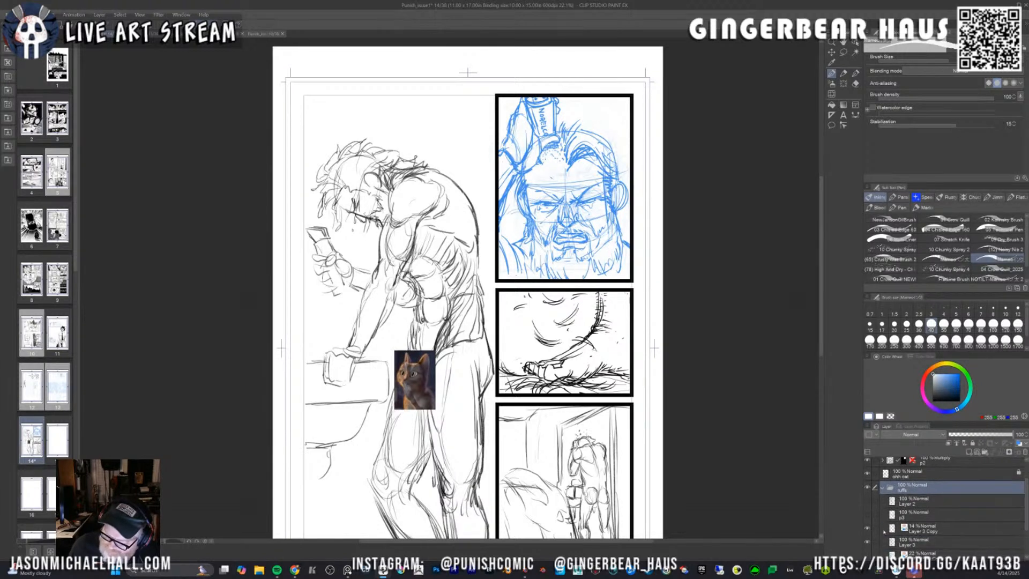
click(867, 542)
click(867, 542)
click(906, 541)
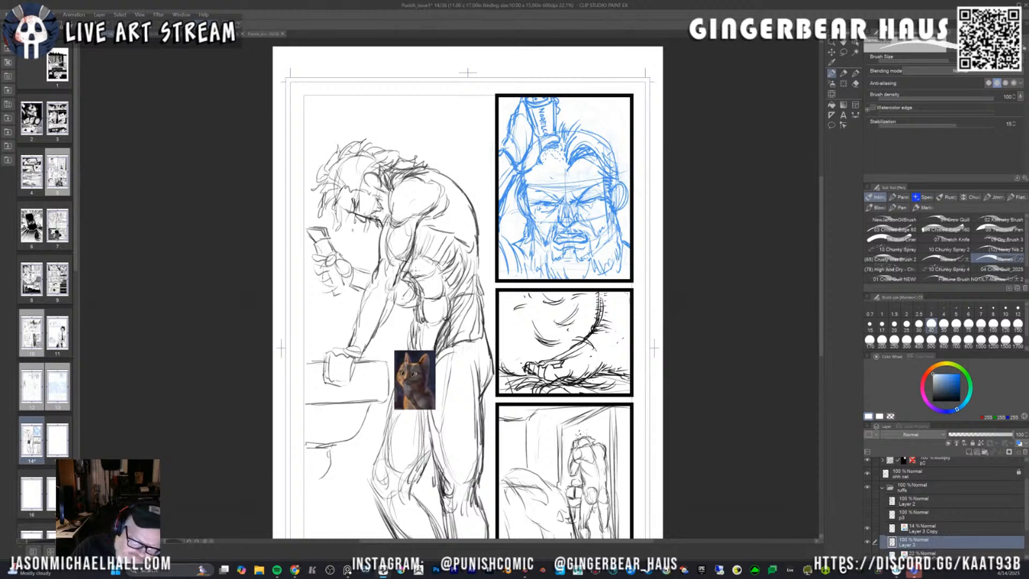
Reshape the leaning figure's upper arm and forearm on Layer 3 with the Liquify tool, using an enlarged brush.
key(p)
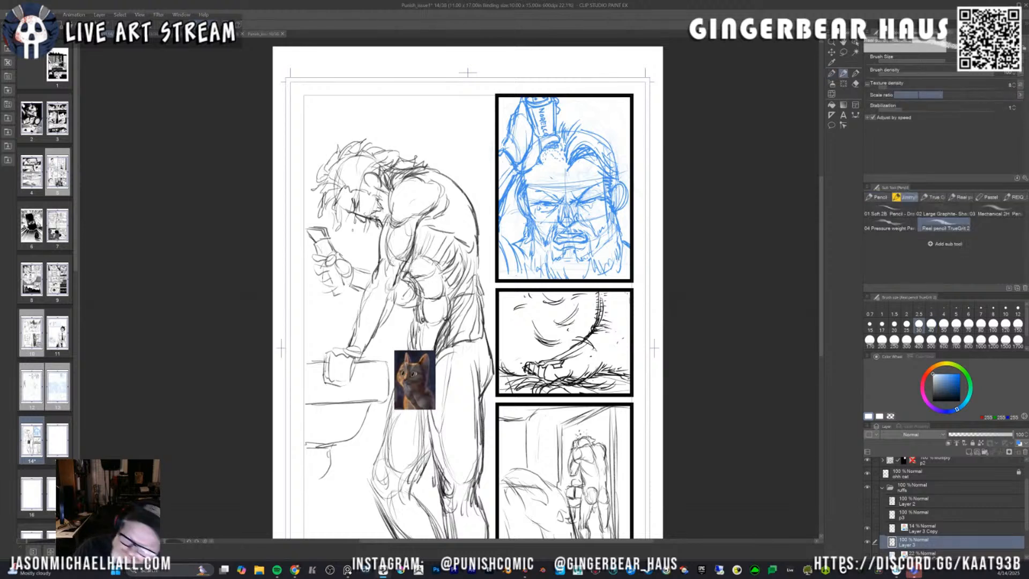
click(831, 94)
key(bracketright)
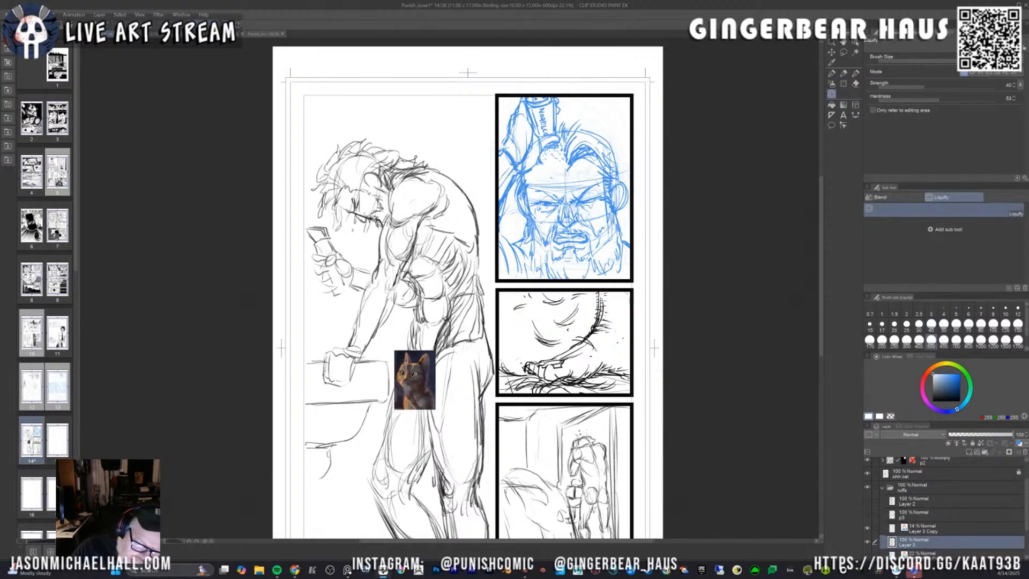
mouse_move(413, 231)
mouse_down()
mouse_move(398, 288)
mouse_move(403, 278)
mouse_up()
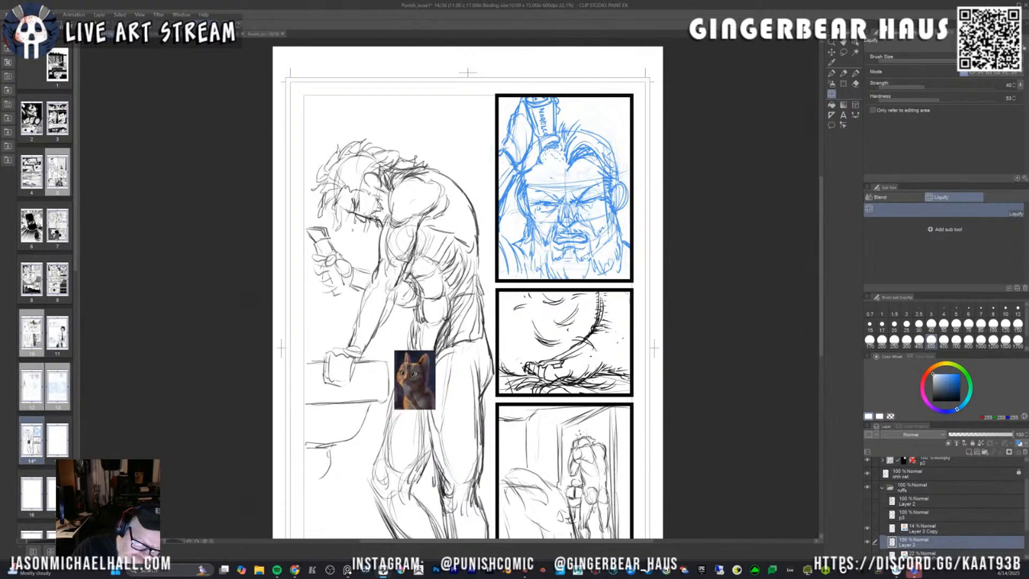
mouse_move(413, 239)
mouse_down()
mouse_move(420, 230)
mouse_move(394, 304)
mouse_up()
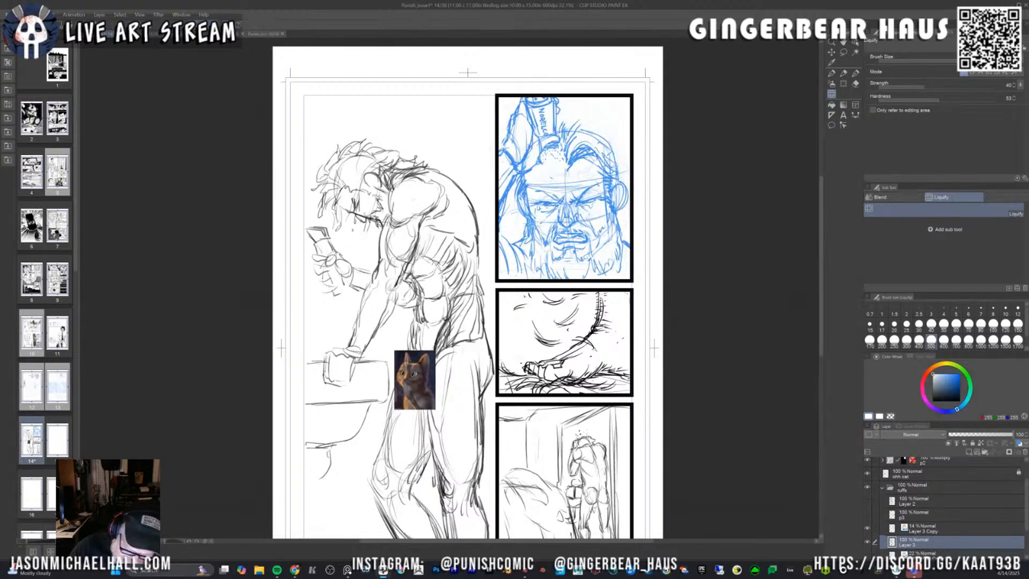
Switch to Blender to view the rendered bikeRiding motorcycle scene, and return to Clip Studio Paint.
click(524, 570)
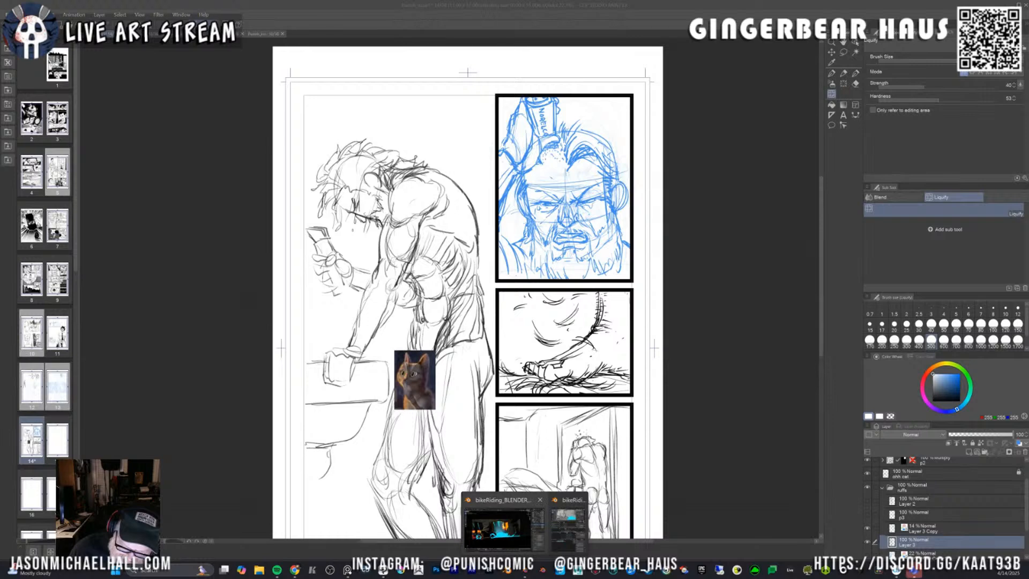
click(497, 528)
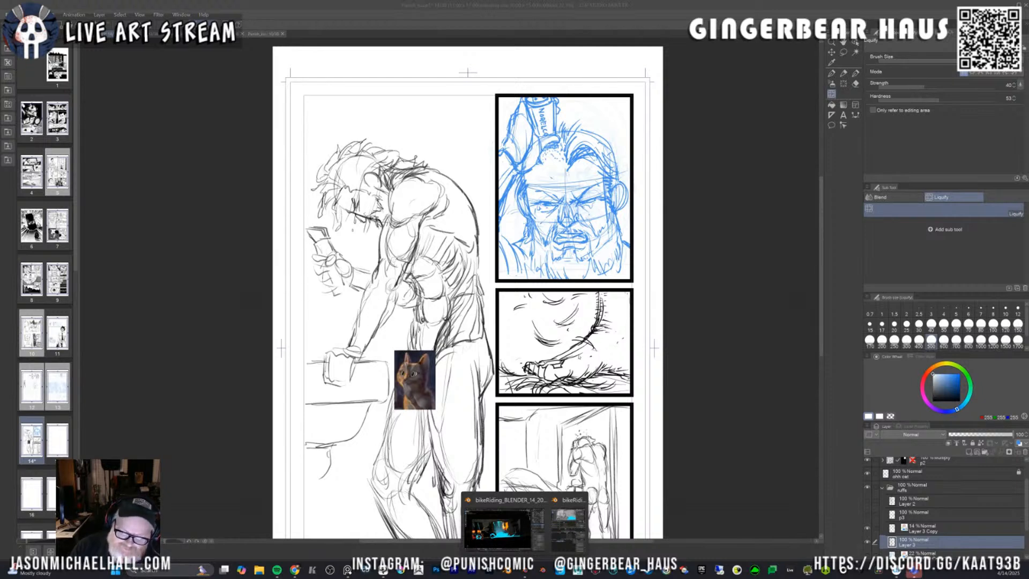
click(541, 333)
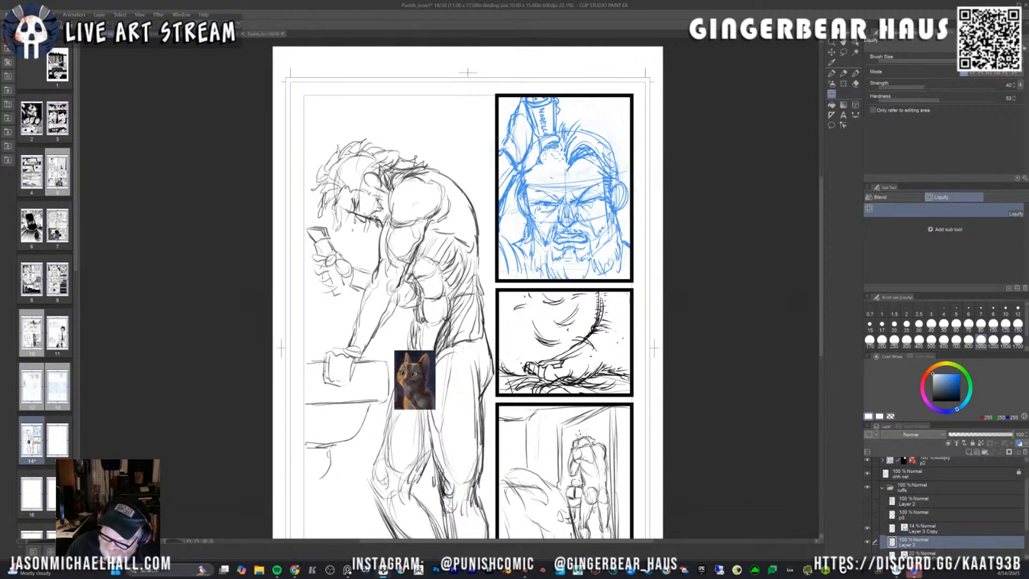
mouse_move(524, 571)
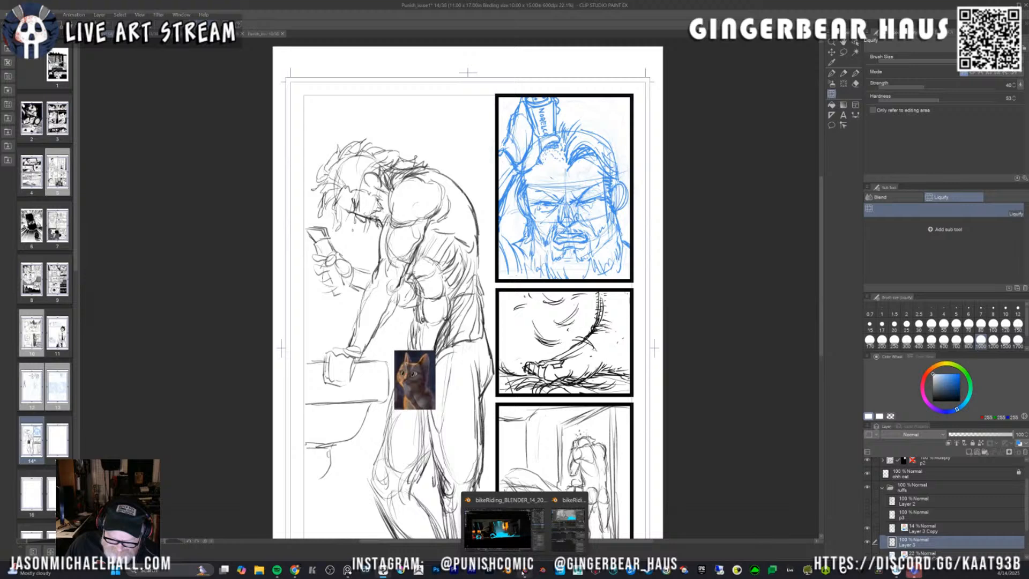
click(512, 541)
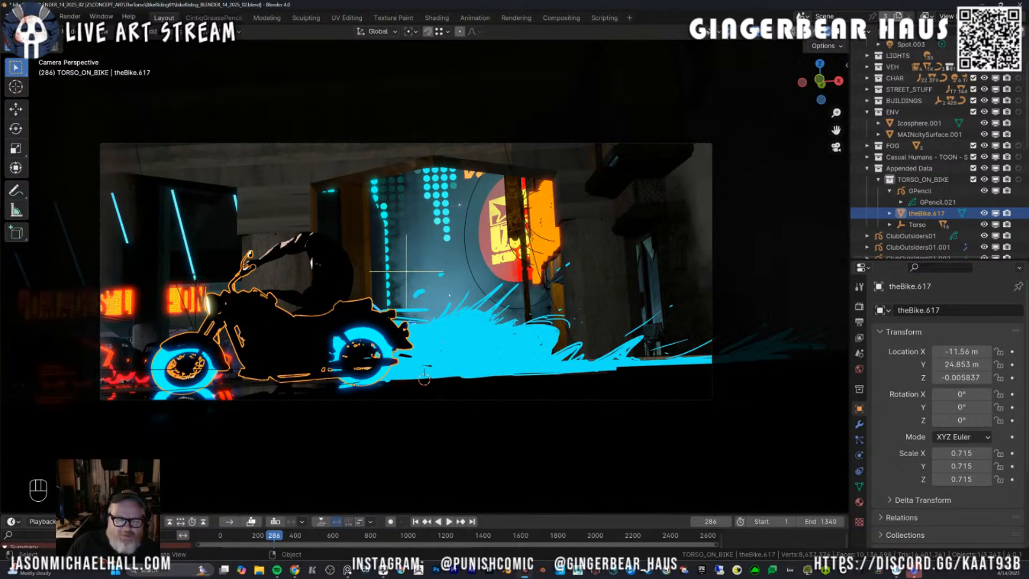
click(383, 569)
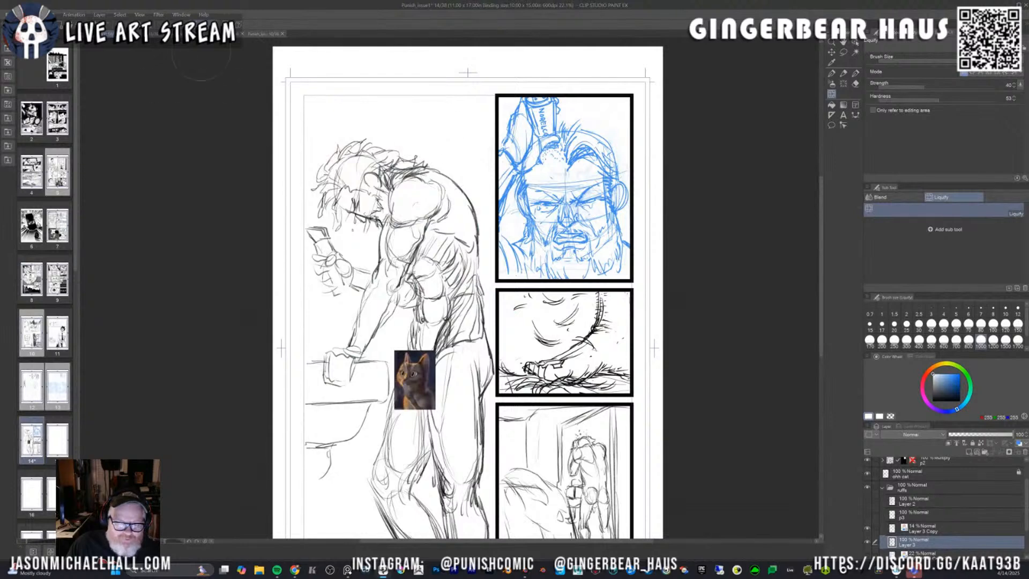
Close the other open comic pages so that only page 14 stays open.
click(220, 34)
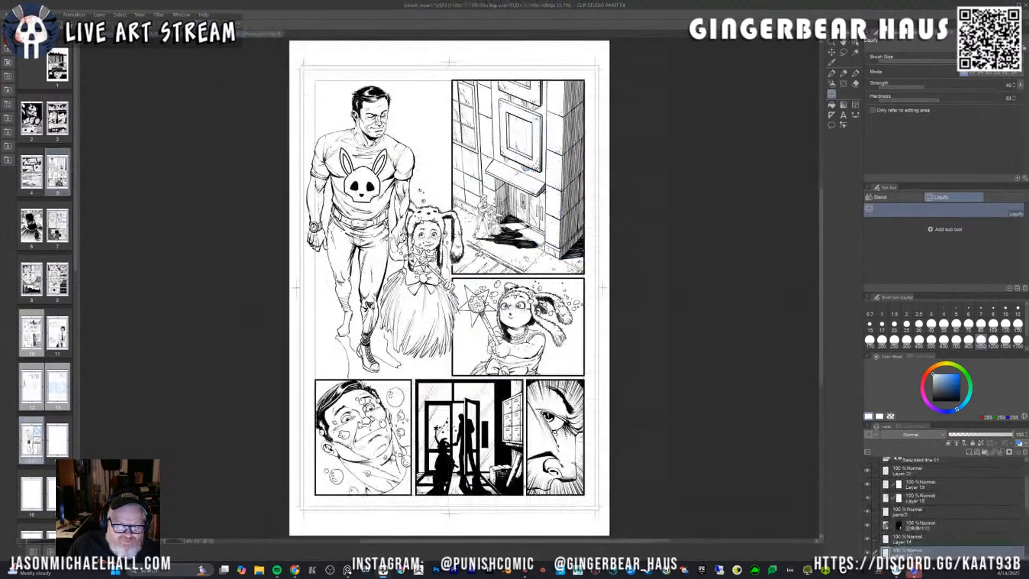
click(240, 35)
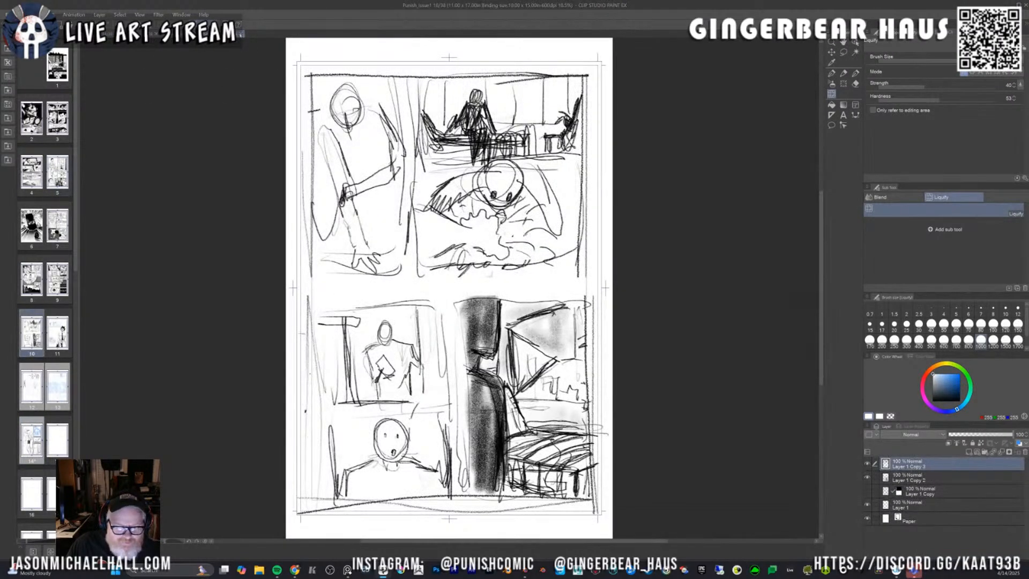
click(241, 34)
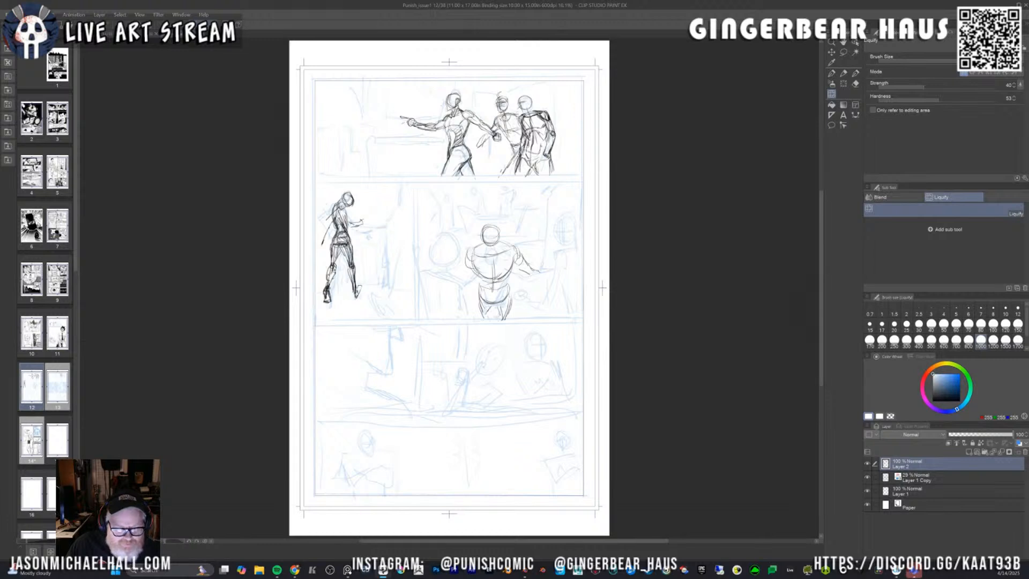
click(155, 34)
key(ctrl+w)
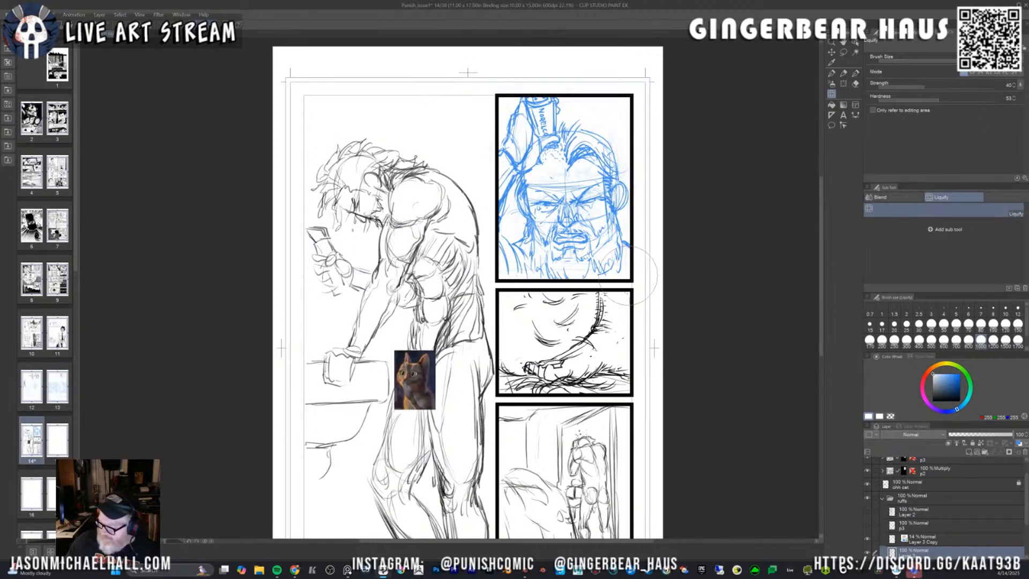
Collapse the ruffs folder, tint it with the blue layer color, and lower its opacity to 51%.
click(883, 499)
click(1019, 443)
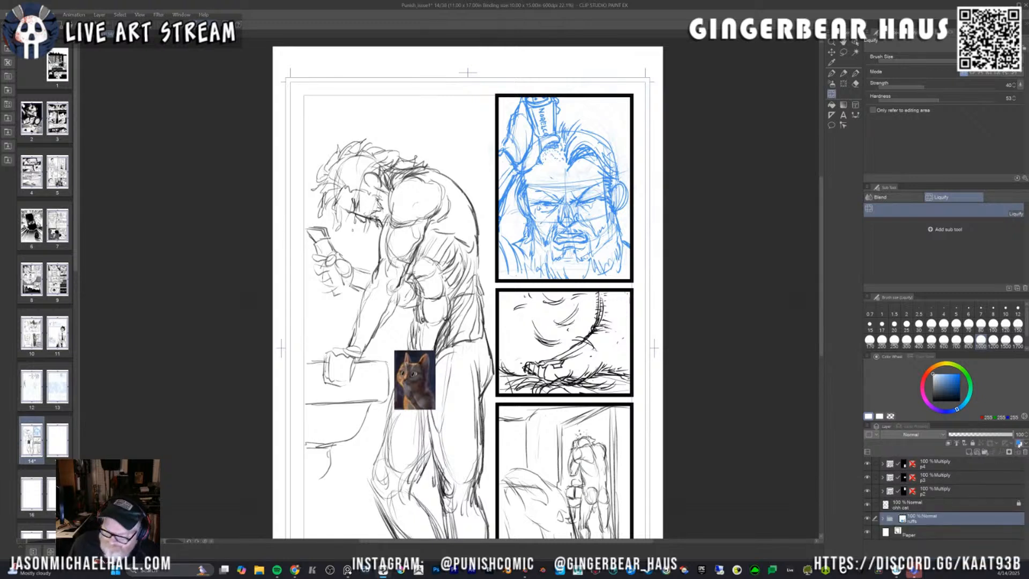
drag(1011, 434, 982, 436)
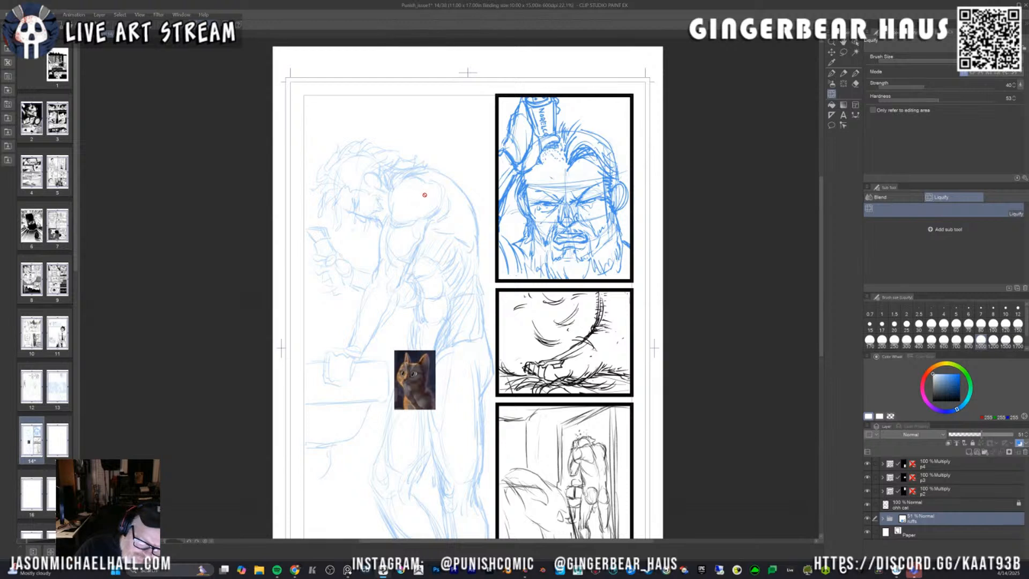
key(p)
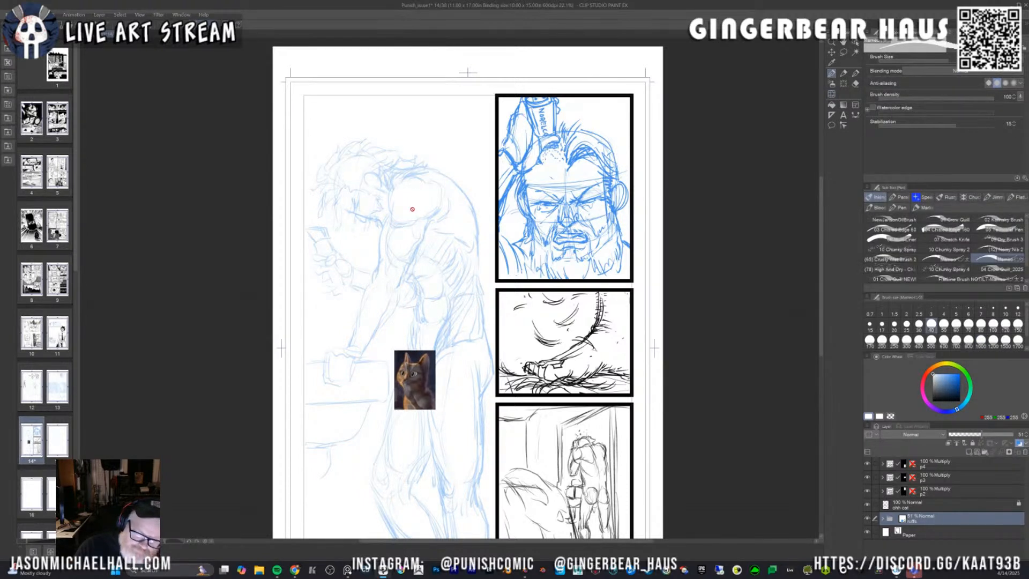
Restore the ruffs folder to 100% opacity without the blue tint, and add a new layer directly above Layer 3.
click(883, 518)
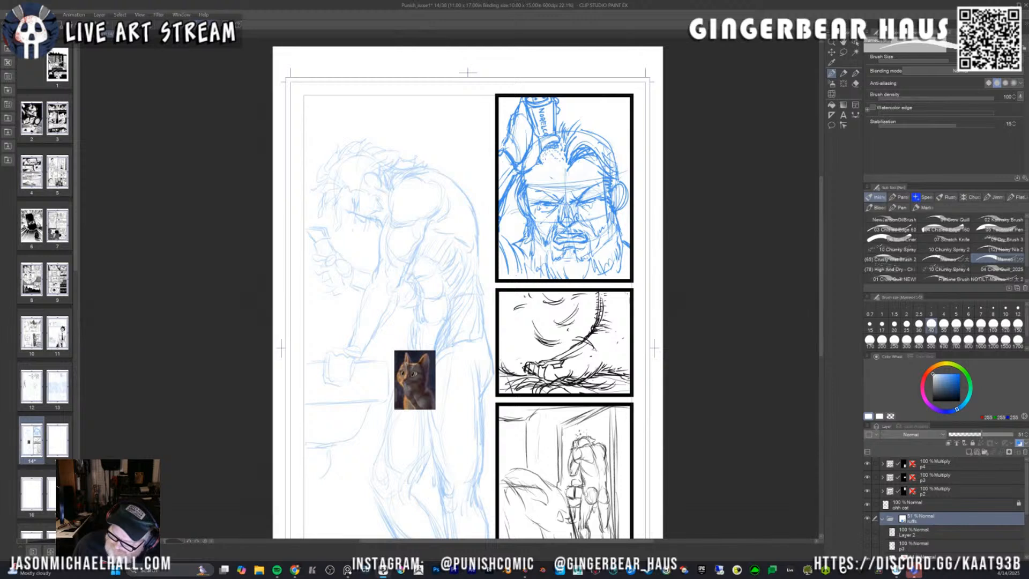
scroll(959, 526, down, 2)
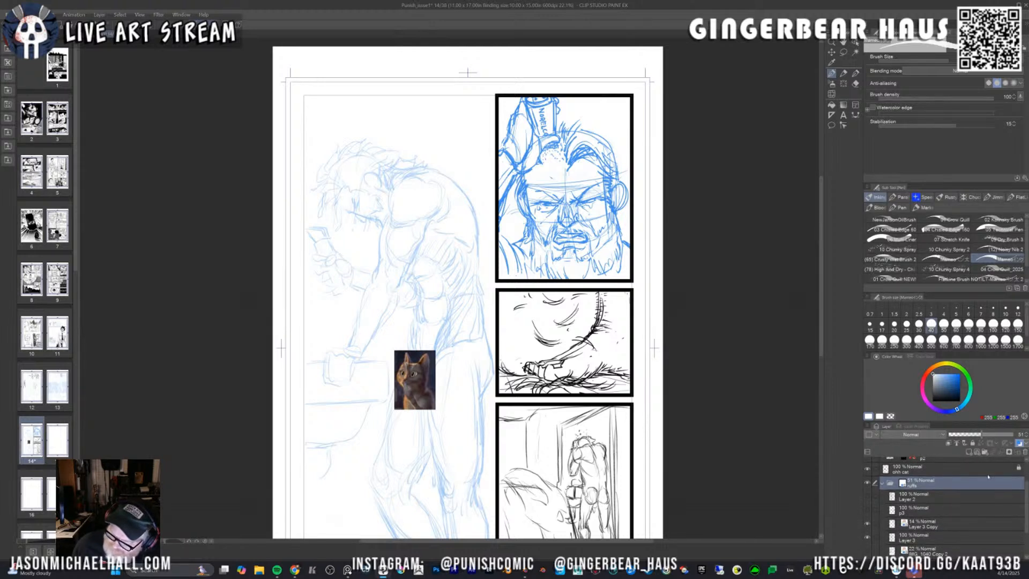
drag(981, 434, 1018, 435)
click(932, 534)
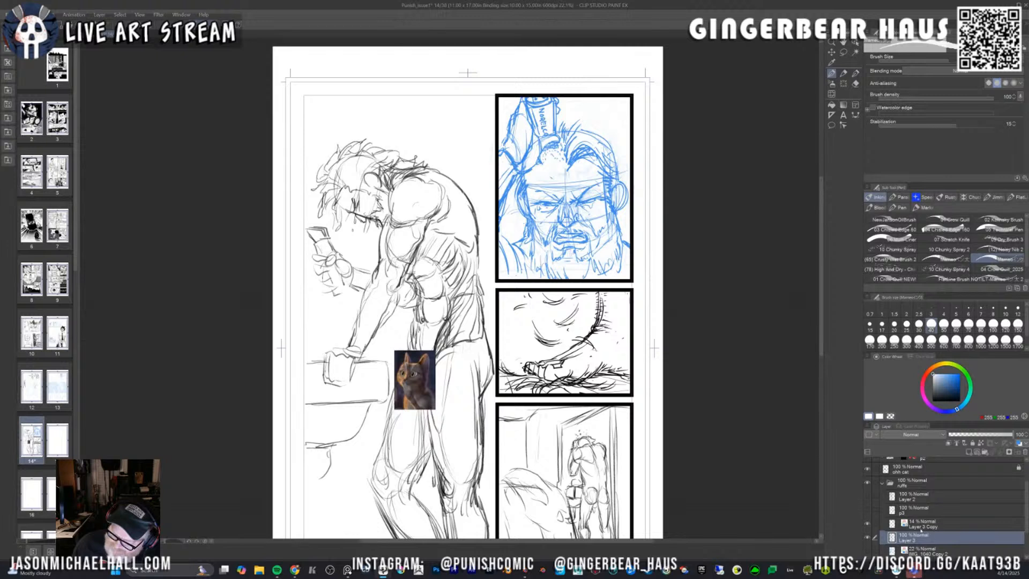
click(968, 452)
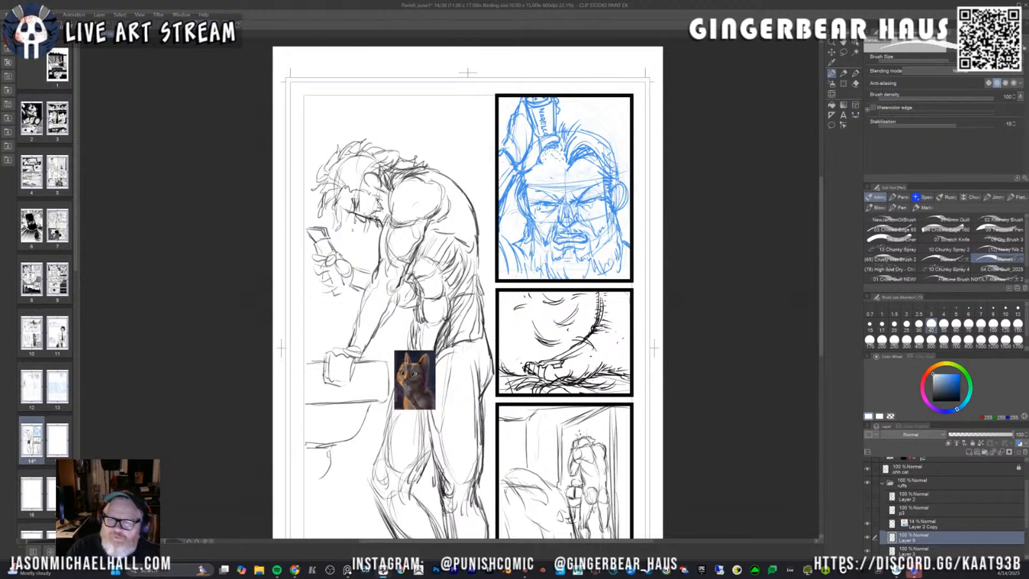
Shade the bowed man's face and front hair in black on Layer 9 with the Real pencil TrueGrit 2 brush at size 150.
key(bracketright)
key(bracketright)
key(bracketright)
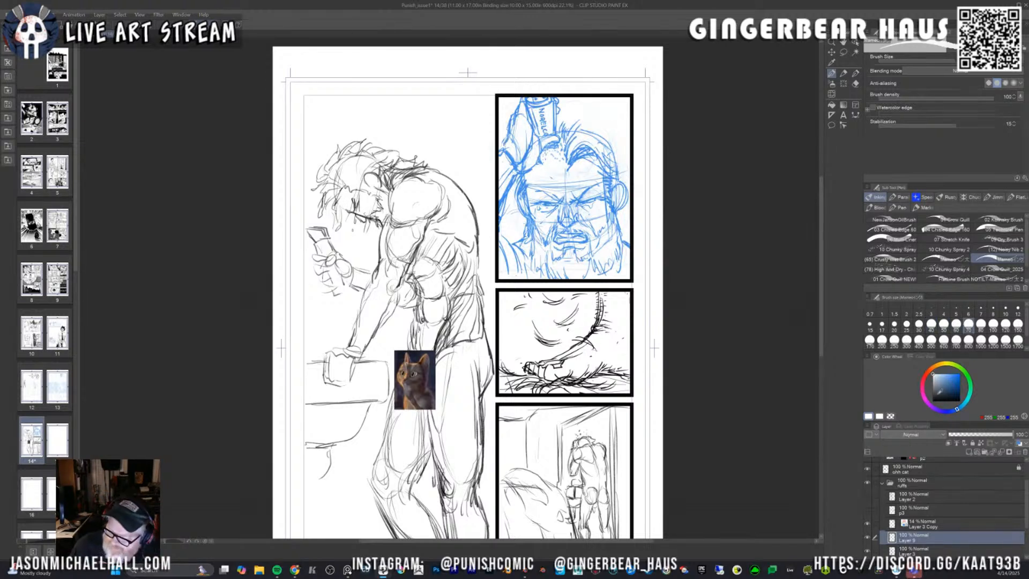
key(x)
mouse_move(339, 201)
mouse_down()
mouse_move(347, 206)
mouse_move(336, 208)
mouse_up()
key(bracketright)
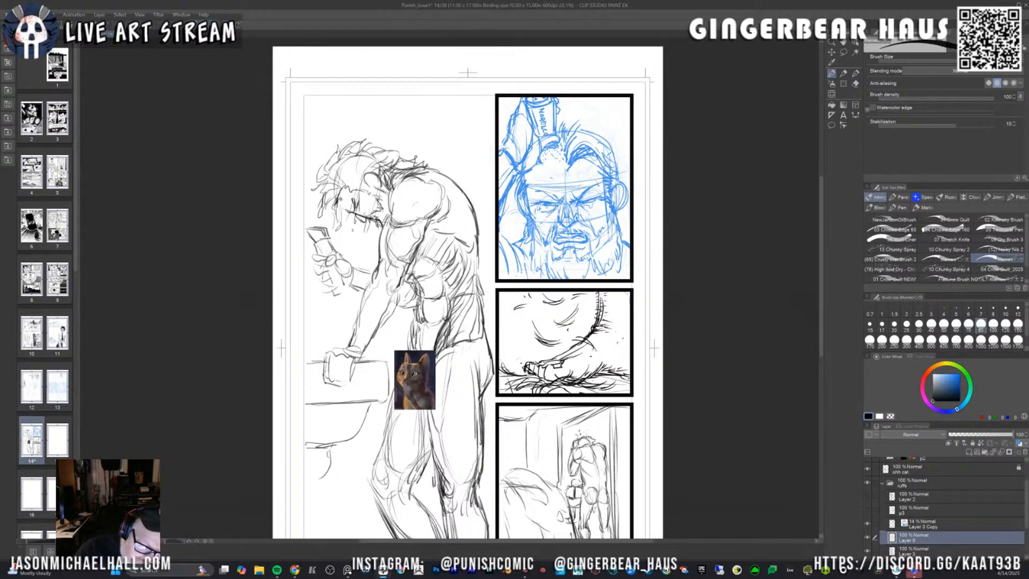
key(p)
key(bracketright)
key(bracketright)
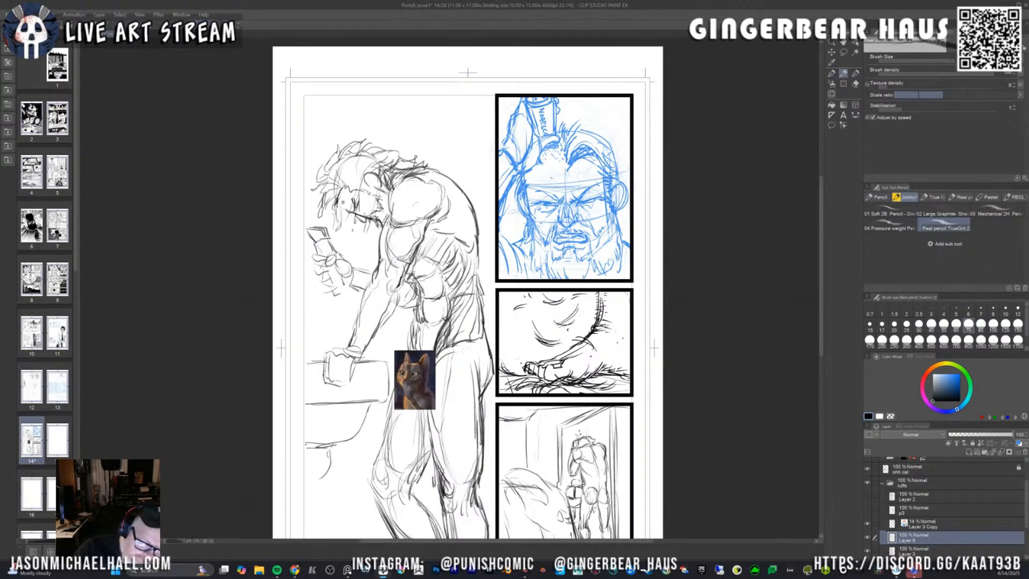
mouse_move(342, 194)
mouse_down()
mouse_move(340, 208)
mouse_move(366, 222)
mouse_move(358, 213)
mouse_move(386, 224)
mouse_move(385, 212)
mouse_up()
key(bracketright)
key(bracketright)
key(bracketright)
key(bracketright)
drag(364, 179, 379, 215)
drag(325, 250, 331, 257)
drag(343, 190, 321, 212)
drag(343, 188, 335, 230)
mouse_move(348, 189)
mouse_down()
mouse_move(337, 229)
mouse_move(338, 208)
mouse_up()
Block in the black shadow from the man's jaw across his neck to the front of the shoulder.
mouse_move(357, 185)
mouse_down()
mouse_move(386, 224)
mouse_move(391, 216)
mouse_move(397, 228)
mouse_move(417, 229)
mouse_up()
mouse_move(396, 180)
mouse_down()
mouse_move(399, 225)
mouse_move(408, 223)
mouse_up()
mouse_move(419, 197)
mouse_down()
mouse_move(417, 221)
mouse_move(391, 223)
mouse_move(400, 210)
mouse_up()
drag(410, 212, 419, 219)
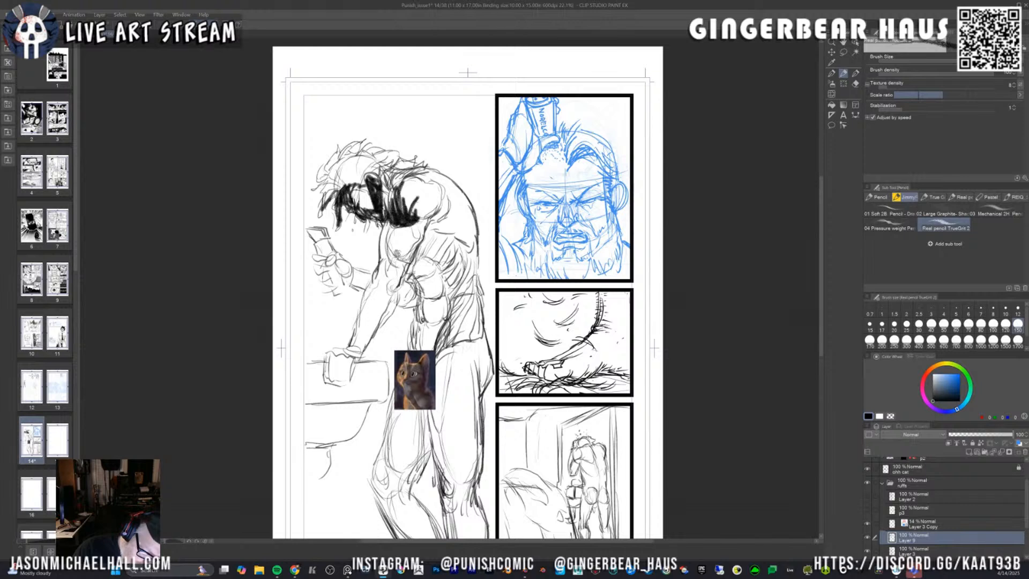
Shade the leaning arm in black along the upper arm and down both sides of the forearm to the wrist.
mouse_move(399, 267)
mouse_down()
mouse_move(418, 239)
mouse_move(393, 271)
mouse_up()
drag(422, 242, 412, 259)
drag(418, 252, 403, 275)
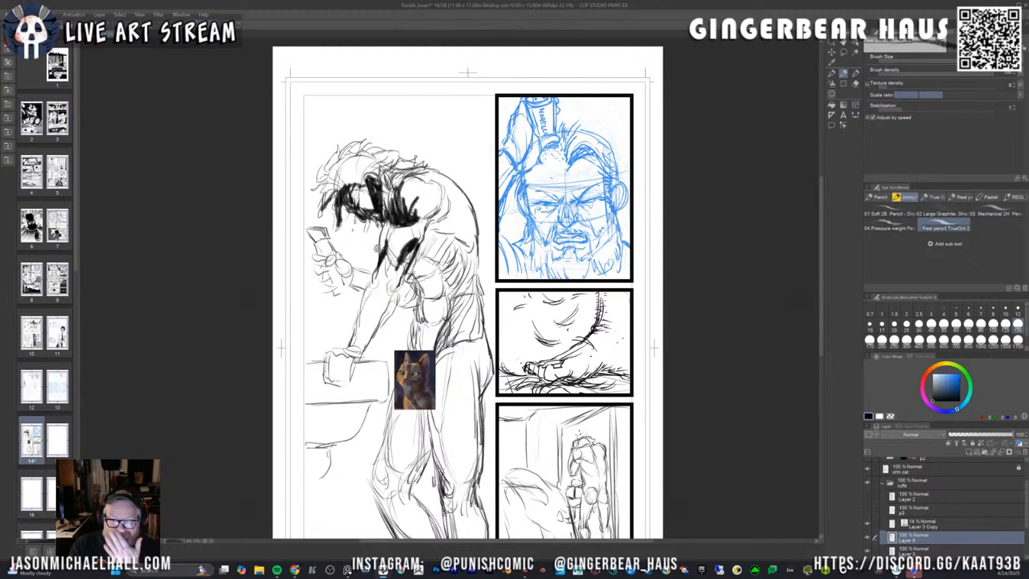
drag(405, 271, 367, 348)
mouse_move(399, 293)
mouse_down()
mouse_move(375, 338)
mouse_move(375, 324)
mouse_up()
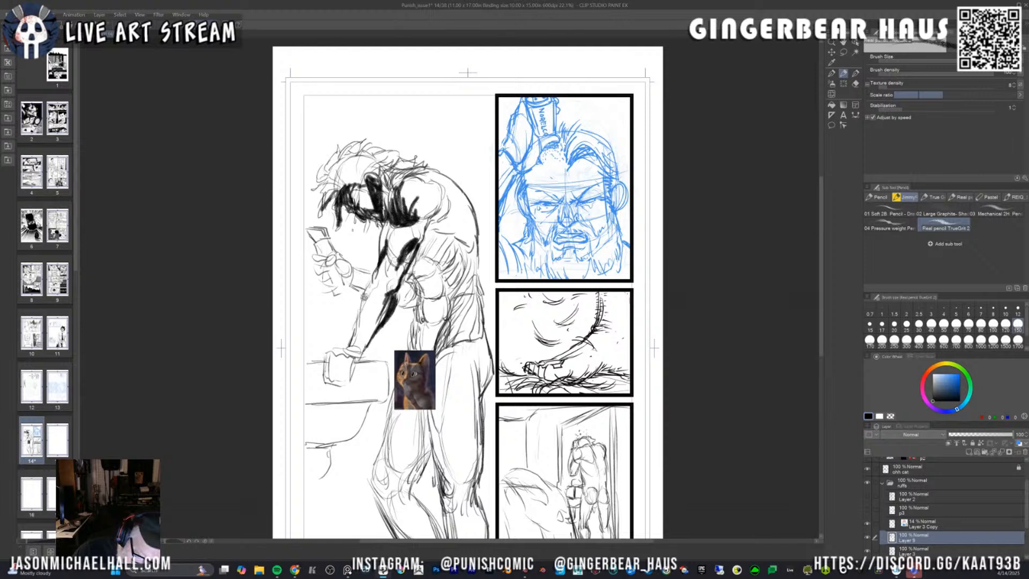
mouse_move(377, 289)
mouse_down()
mouse_move(356, 338)
mouse_move(367, 334)
mouse_move(361, 359)
mouse_up()
mouse_move(416, 257)
mouse_down()
mouse_move(401, 285)
mouse_move(405, 270)
mouse_up()
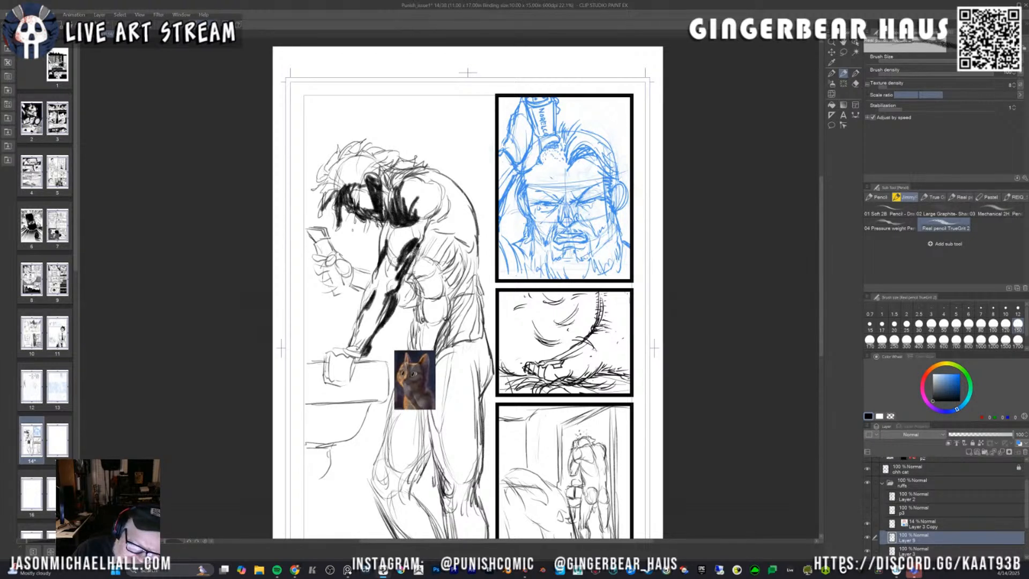
Fill the man's underarm, ribs and abdomen with black shadow using a larger pencil, and shade a strip down the thigh.
mouse_move(428, 232)
mouse_down()
mouse_move(437, 204)
mouse_move(410, 221)
mouse_move(436, 203)
mouse_move(428, 220)
mouse_move(433, 208)
mouse_move(435, 226)
mouse_move(468, 247)
mouse_move(420, 293)
mouse_move(415, 275)
mouse_move(427, 267)
mouse_move(412, 272)
mouse_move(423, 315)
mouse_move(422, 299)
mouse_move(438, 316)
mouse_up()
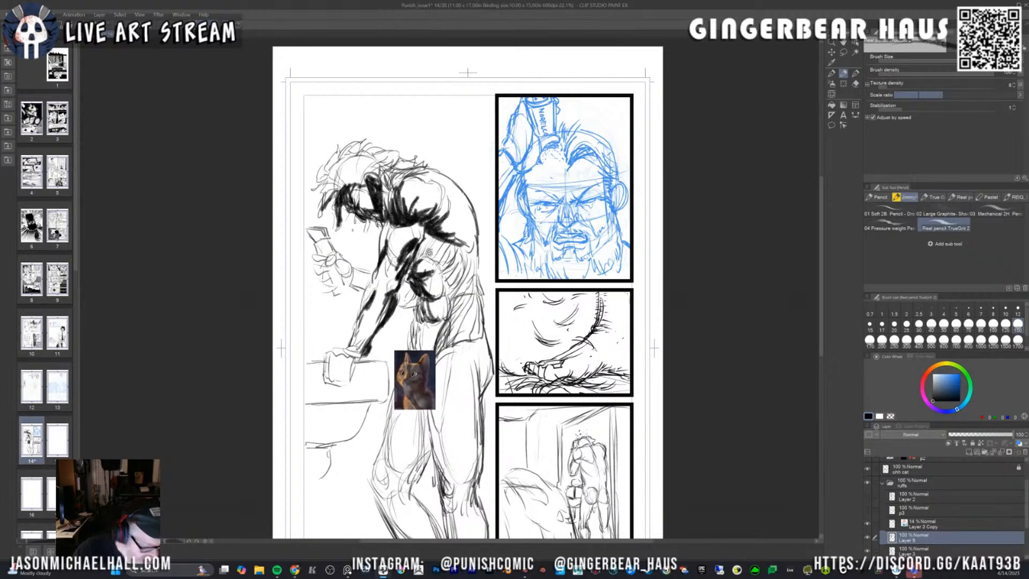
key(bracketright)
mouse_move(426, 247)
mouse_down()
mouse_move(417, 279)
mouse_move(431, 277)
mouse_move(422, 244)
mouse_move(430, 236)
mouse_move(436, 311)
mouse_move(417, 321)
mouse_move(428, 343)
mouse_move(442, 303)
mouse_move(441, 344)
mouse_move(454, 298)
mouse_move(442, 264)
mouse_move(451, 293)
mouse_move(451, 236)
mouse_move(475, 242)
mouse_up()
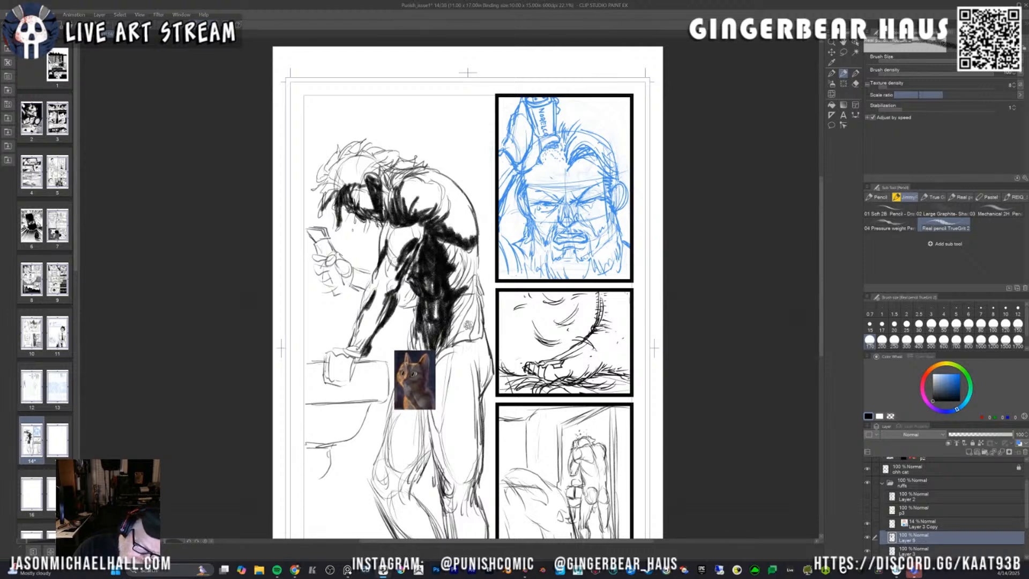
drag(451, 330, 459, 347)
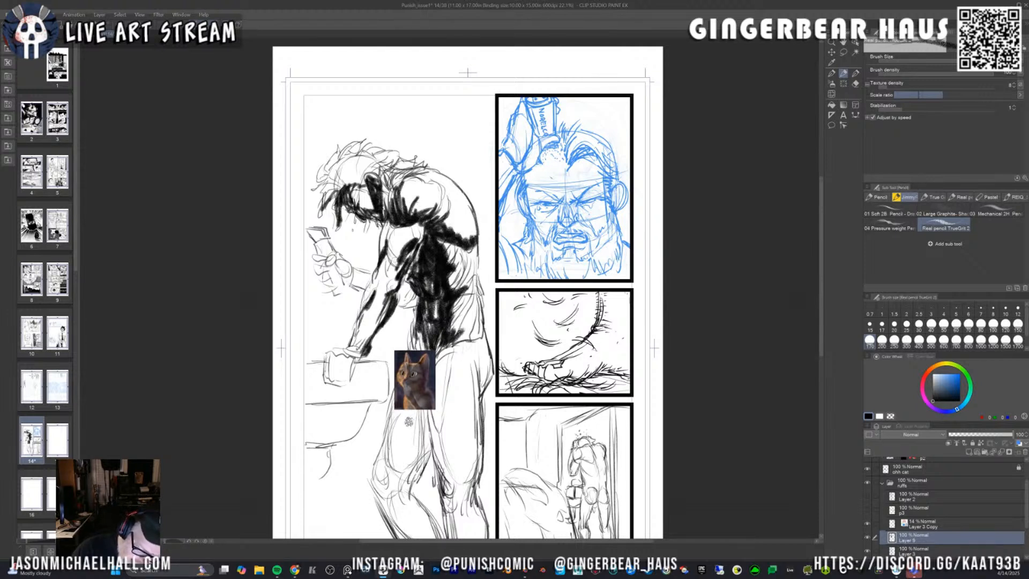
mouse_move(409, 416)
mouse_down()
mouse_move(413, 455)
mouse_move(421, 416)
mouse_up()
Deepen the shoulder and hair shadows, and fill the raised hand, its forearm and the leaning arm with black.
mouse_move(442, 228)
mouse_down()
mouse_move(450, 237)
mouse_move(416, 219)
mouse_move(411, 241)
mouse_move(413, 228)
mouse_move(400, 231)
mouse_move(428, 230)
mouse_move(402, 244)
mouse_move(399, 219)
mouse_up()
mouse_move(352, 186)
mouse_down()
mouse_move(362, 174)
mouse_move(330, 188)
mouse_move(364, 161)
mouse_move(382, 168)
mouse_move(386, 185)
mouse_up()
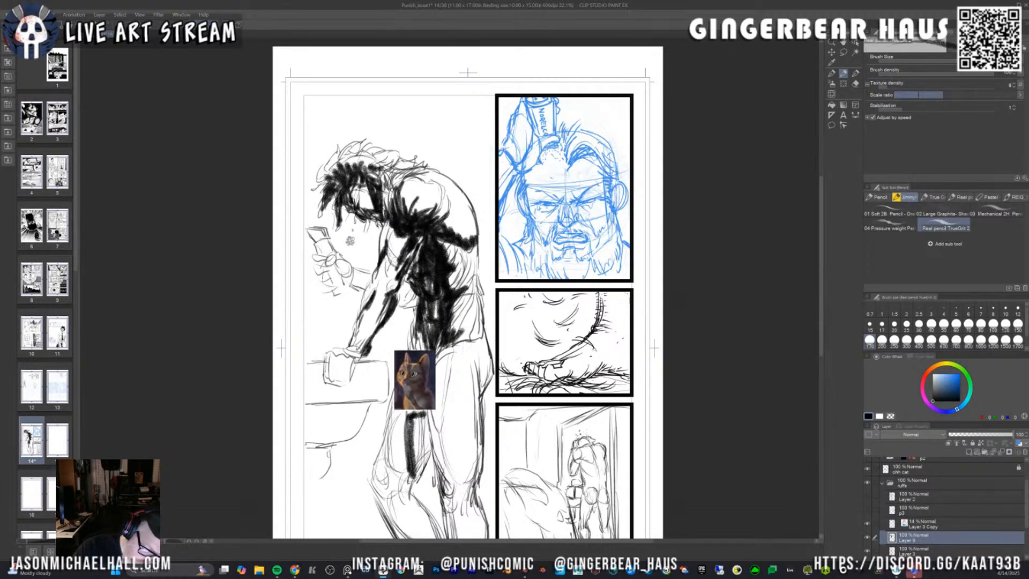
mouse_move(312, 229)
mouse_down()
mouse_move(328, 280)
mouse_move(337, 257)
mouse_move(342, 275)
mouse_move(355, 279)
mouse_move(346, 265)
mouse_move(421, 282)
mouse_up()
mouse_move(392, 214)
mouse_down()
mouse_move(400, 261)
mouse_move(393, 302)
mouse_move(372, 317)
mouse_move(367, 341)
mouse_move(380, 295)
mouse_move(378, 321)
mouse_move(348, 369)
mouse_move(334, 375)
mouse_move(330, 362)
mouse_move(337, 375)
mouse_move(362, 358)
mouse_up()
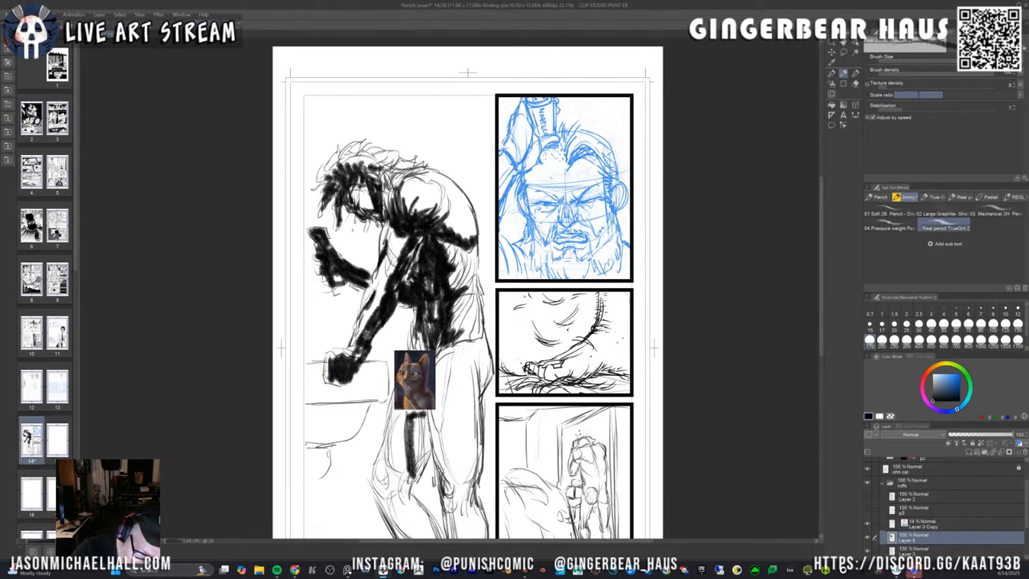
drag(408, 271, 429, 229)
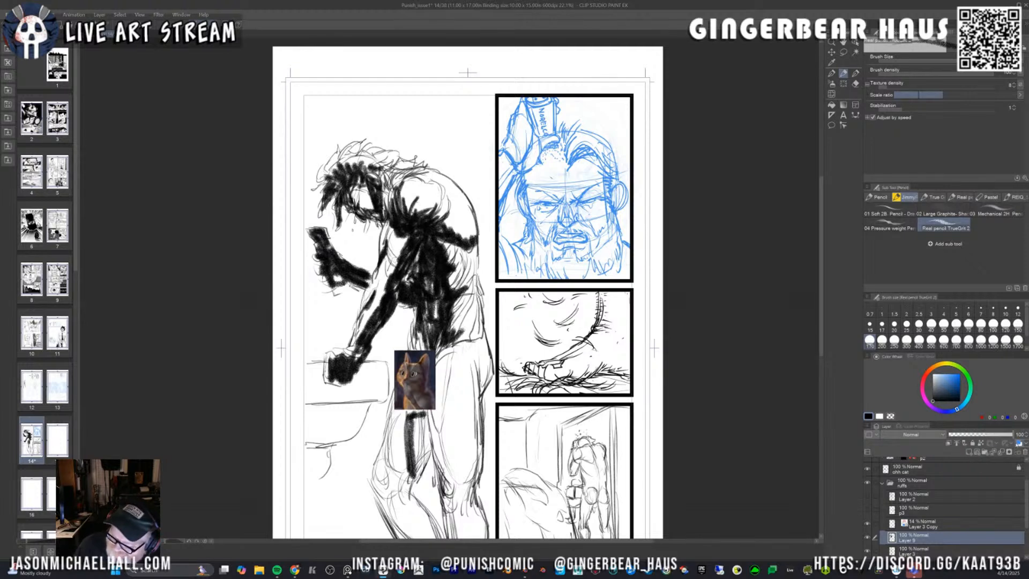
Tint Layer 9 blue at about 35% opacity, and tint the whole ruffs folder blue at about 46% opacity.
click(1019, 444)
drag(1010, 435, 974, 439)
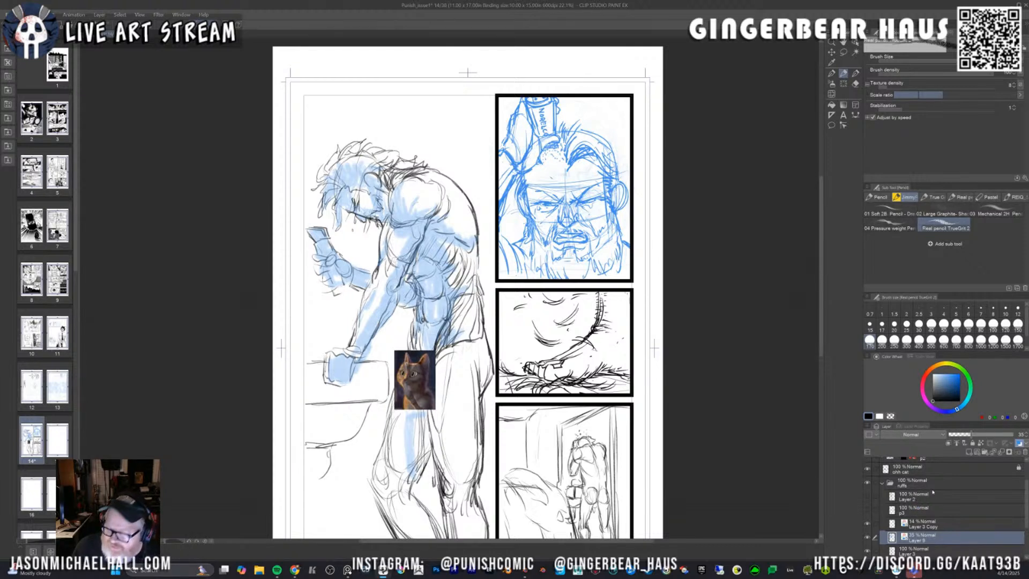
click(922, 500)
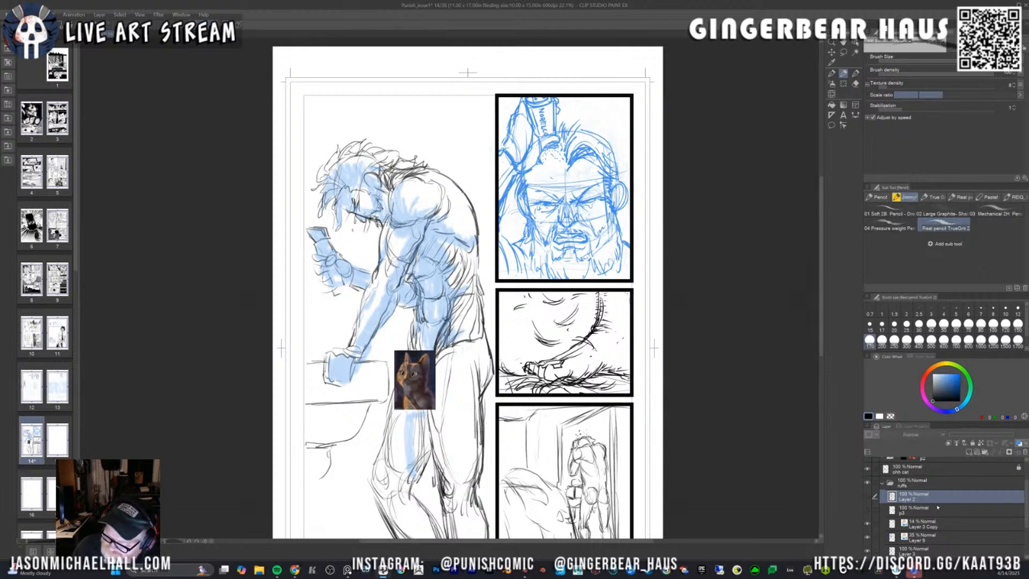
click(932, 485)
drag(1012, 434, 973, 439)
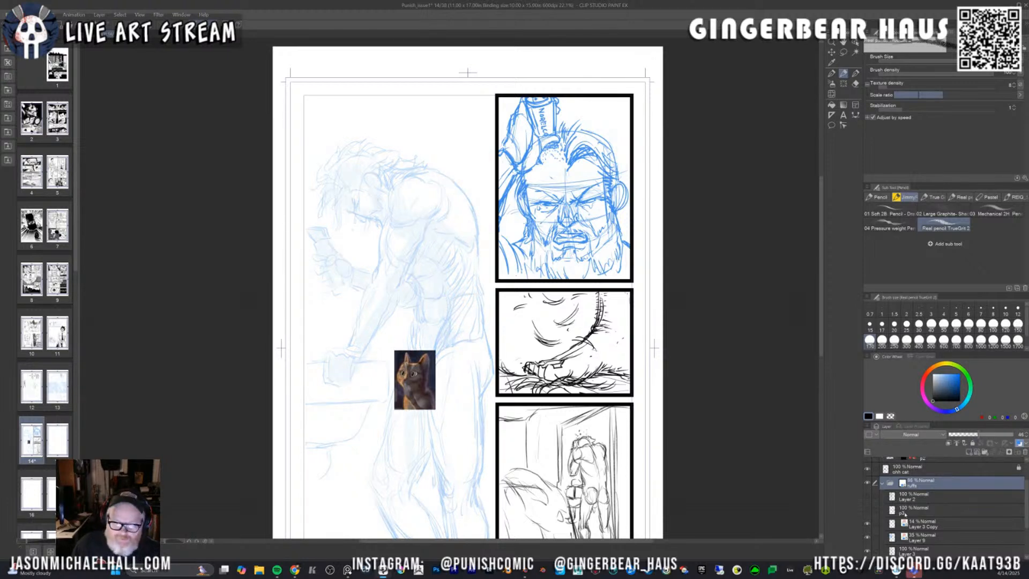
Switch to the inking pen and add a new layer directly above the ruffs folder, outside it.
key(p)
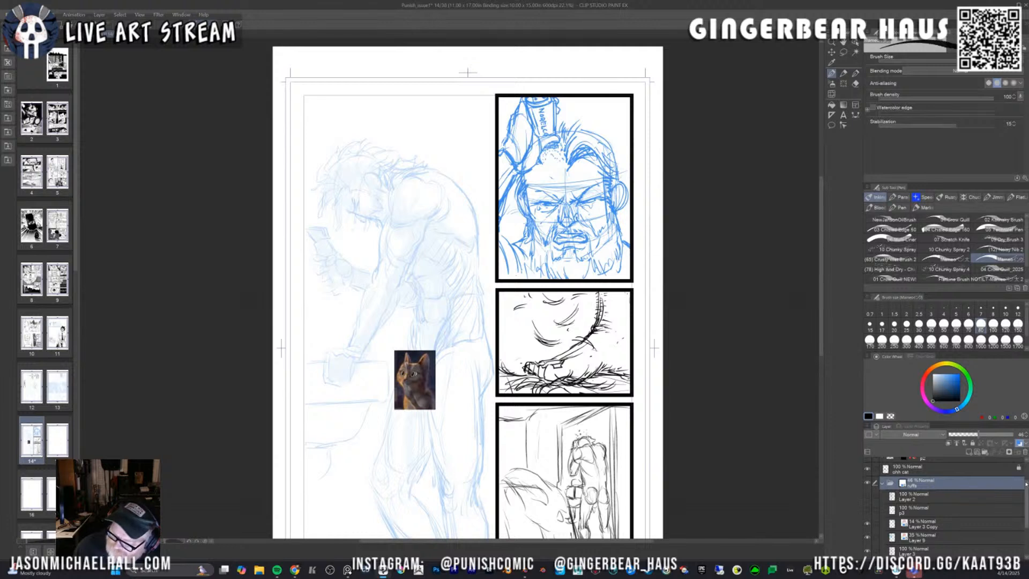
scroll(989, 491, up, 3)
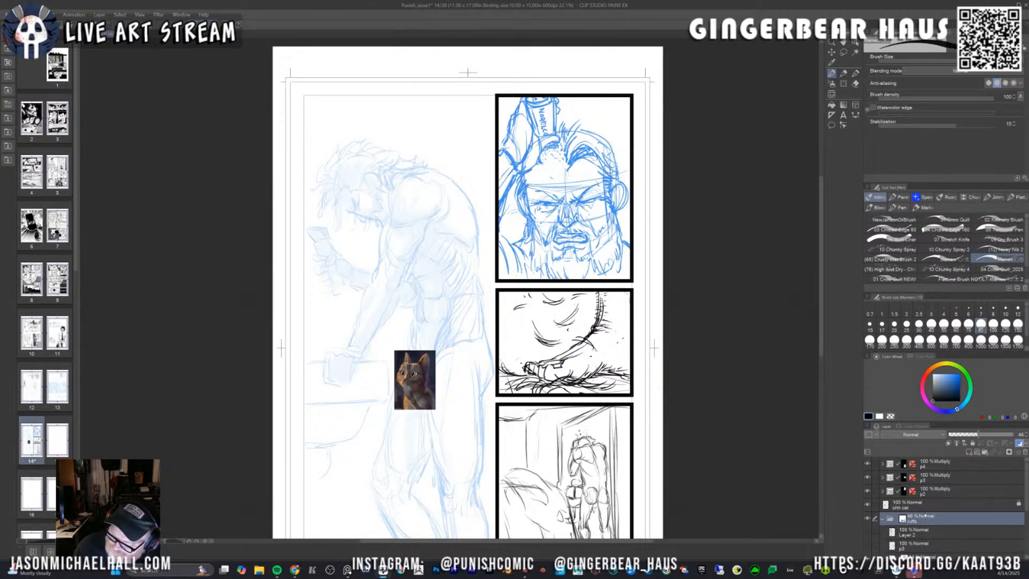
click(969, 453)
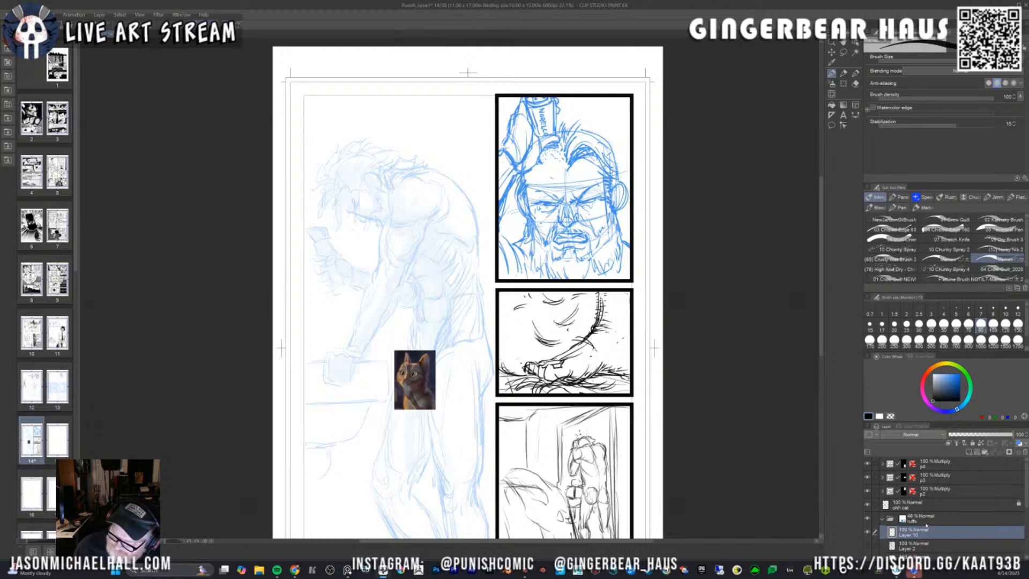
drag(924, 525, 918, 509)
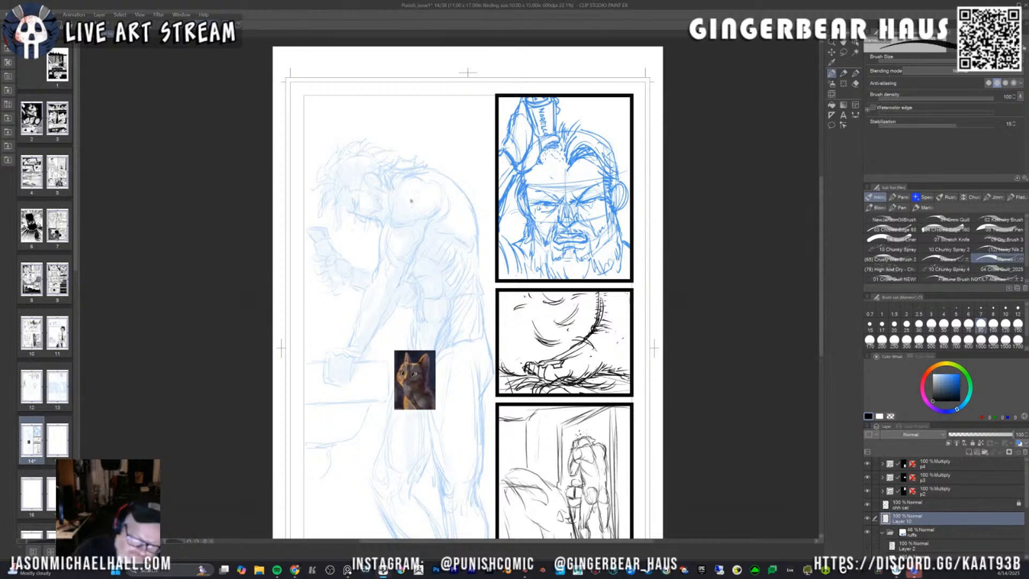
Hide the palettes and ink the front contour of the man's shoulder and upper arm with the pen at size 70.
key(bracketright)
key(bracketright)
key(bracketleft)
key(bracketleft)
key(bracketleft)
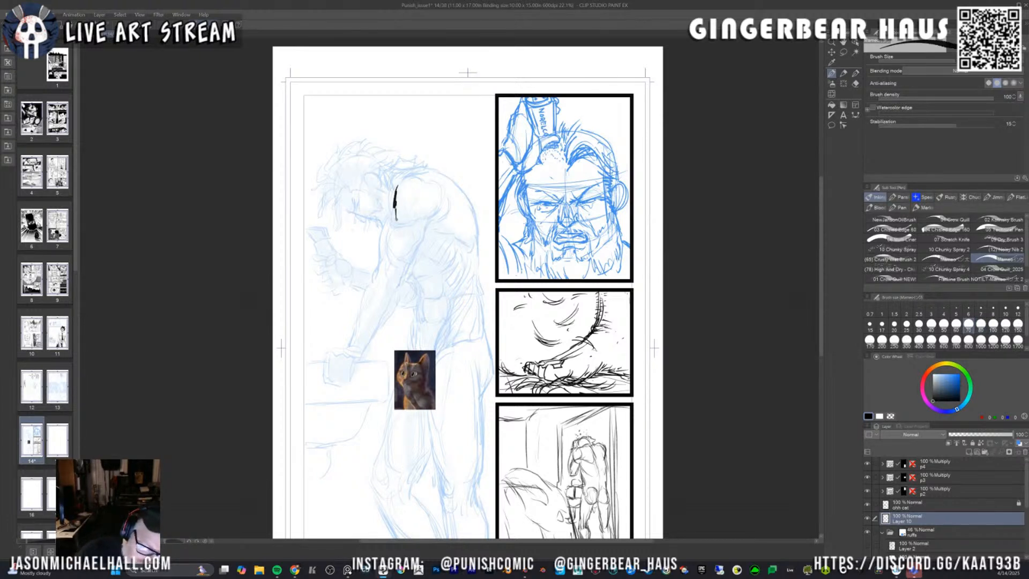
key(ctrl+z)
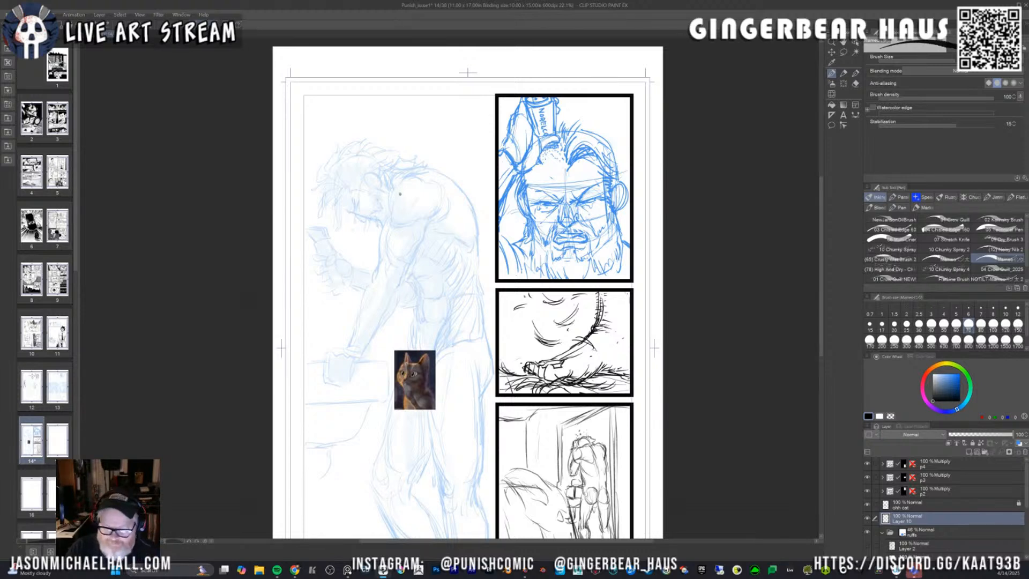
key(Tab)
mouse_move(511, 227)
mouse_down()
mouse_move(509, 242)
mouse_move(492, 200)
mouse_move(481, 230)
mouse_up()
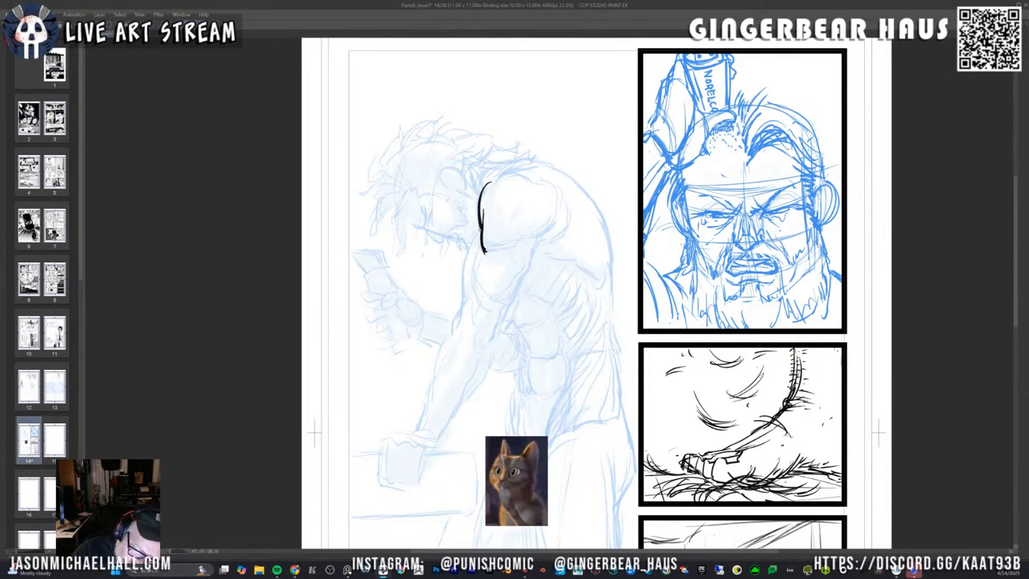
drag(467, 266, 466, 300)
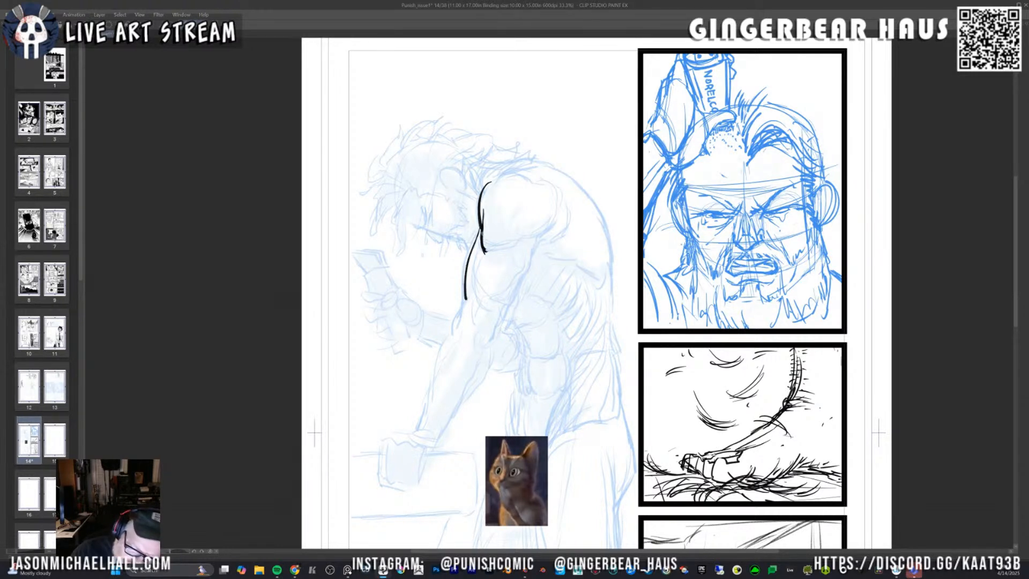
key(ctrl+z)
drag(481, 227, 463, 304)
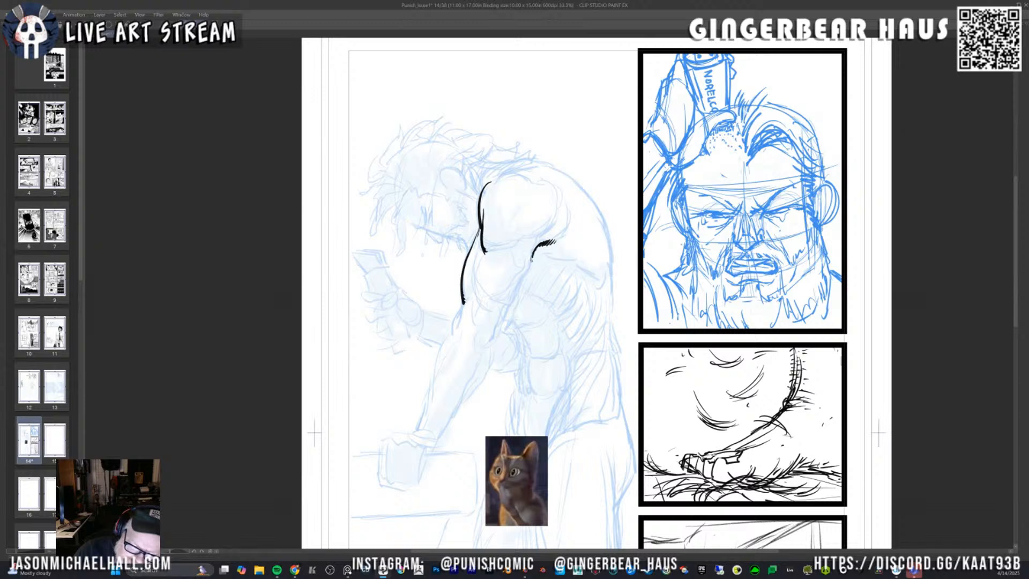
Ink the back contour of the upper arm from the armpit towards the elbow, redoing the lower stroke.
key(ctrl+z)
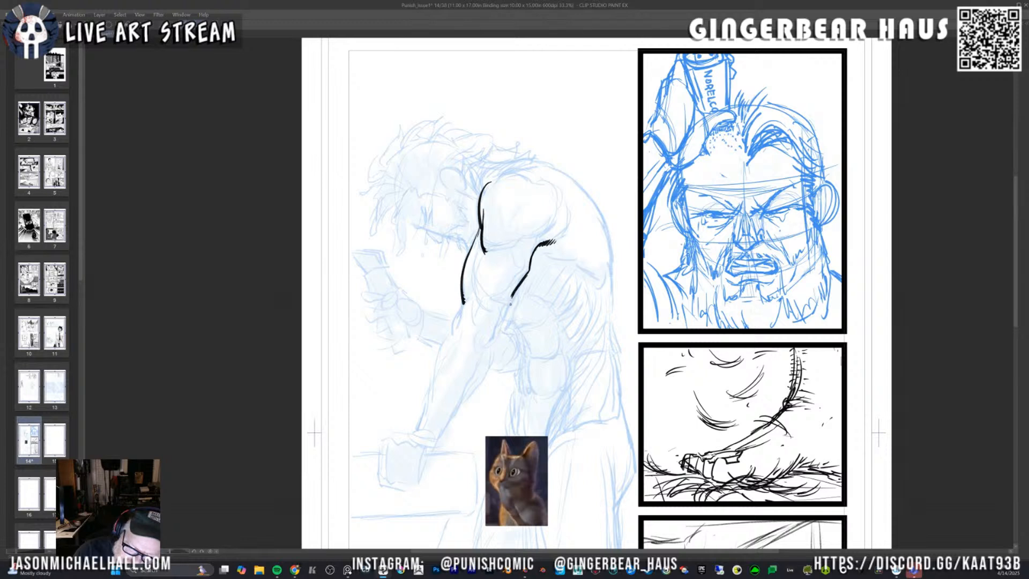
key(ctrl+z)
drag(527, 274, 506, 317)
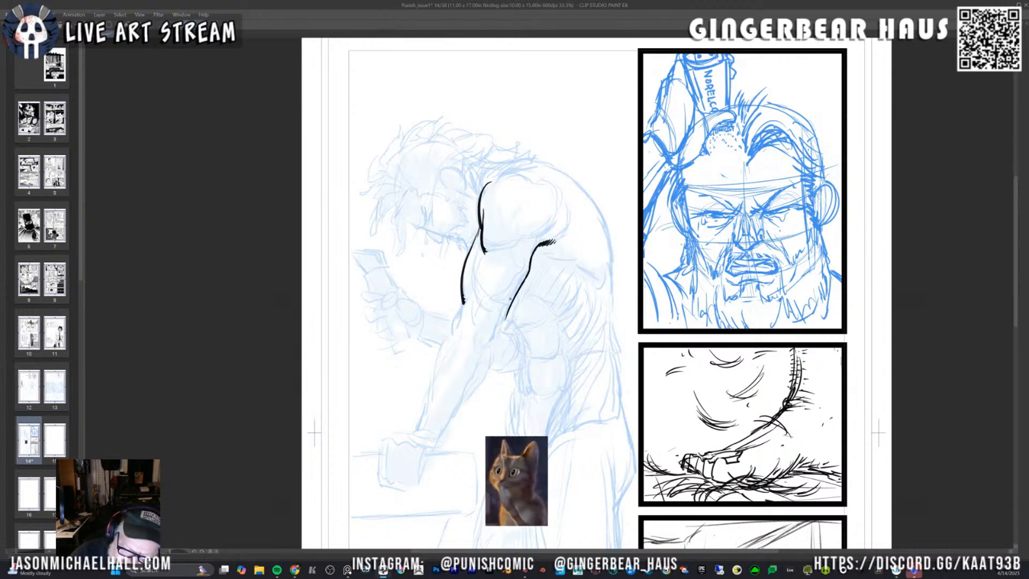
drag(510, 299, 493, 337)
key(ctrl+z)
key(ctrl+z)
key(ctrl+z)
key(ctrl+z)
key(ctrl+z)
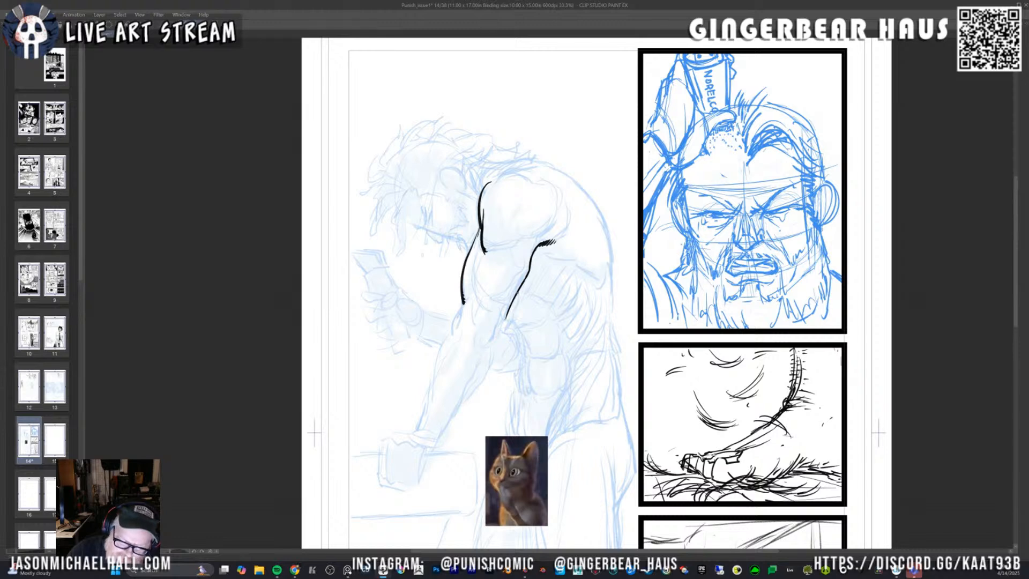
key(ctrl+z)
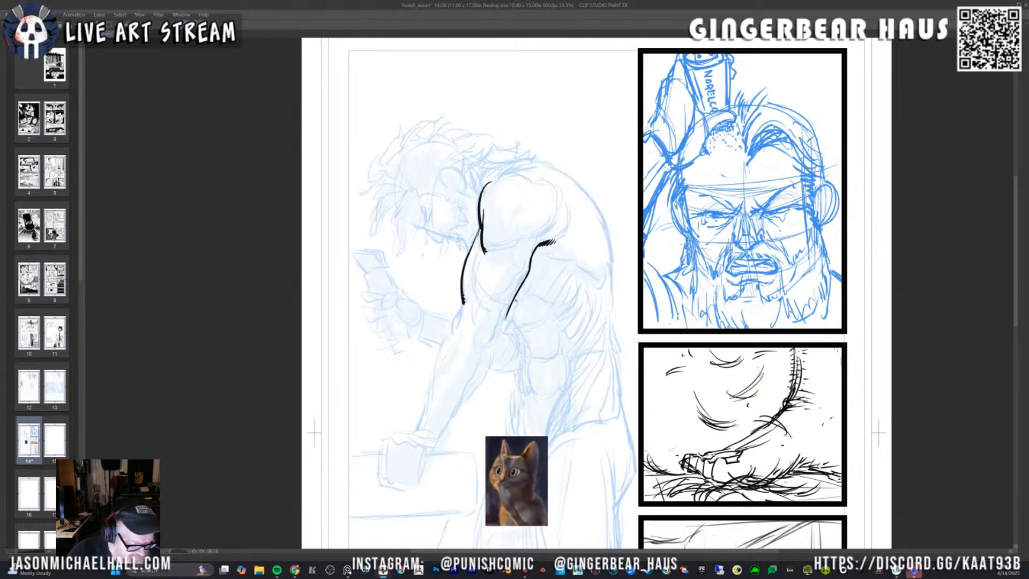
key(asciicircum)
key(minus)
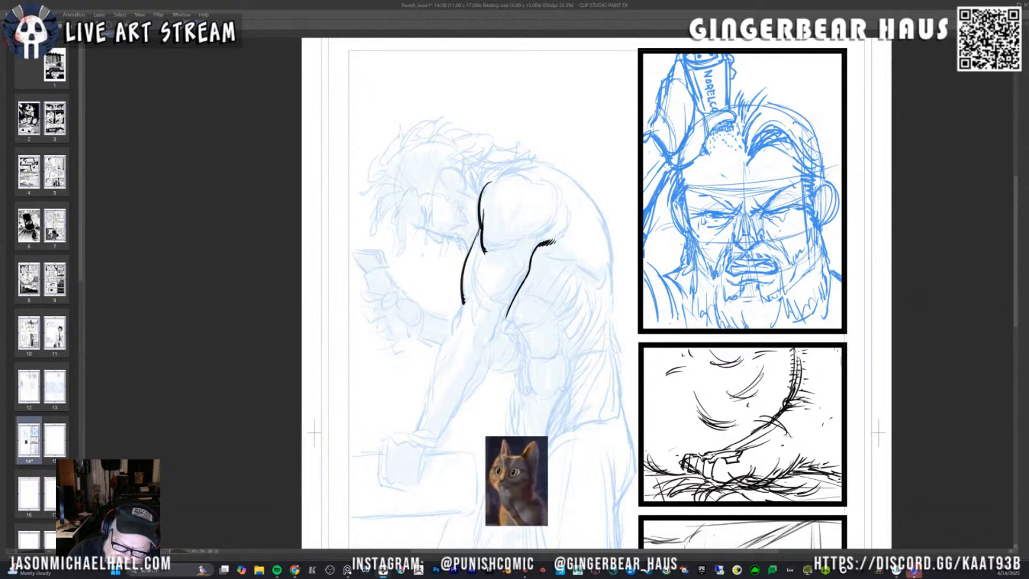
Erase the lower part of the arm's back contour, re-ink it down to the wrist, and ink the forearm's front edge.
drag(507, 316, 536, 263)
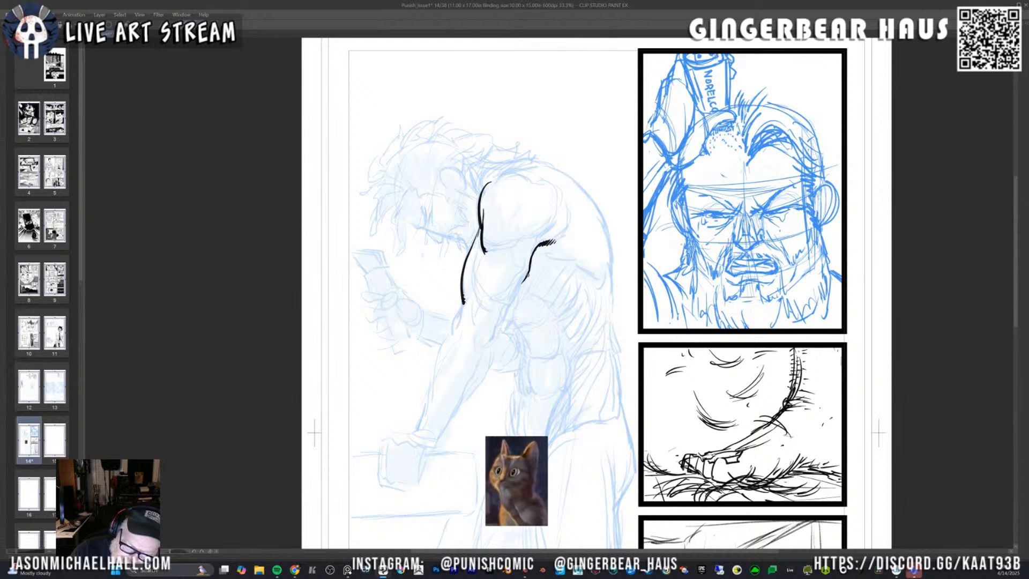
mouse_move(528, 275)
mouse_down()
mouse_move(440, 436)
mouse_move(486, 377)
mouse_move(494, 343)
mouse_up()
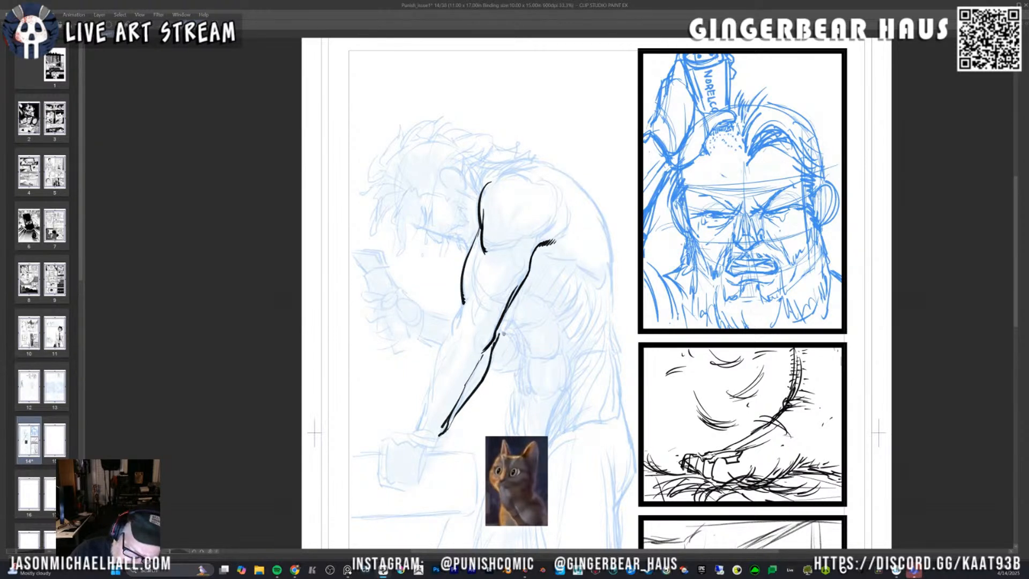
mouse_move(497, 339)
mouse_down()
mouse_move(501, 323)
mouse_move(497, 341)
mouse_up()
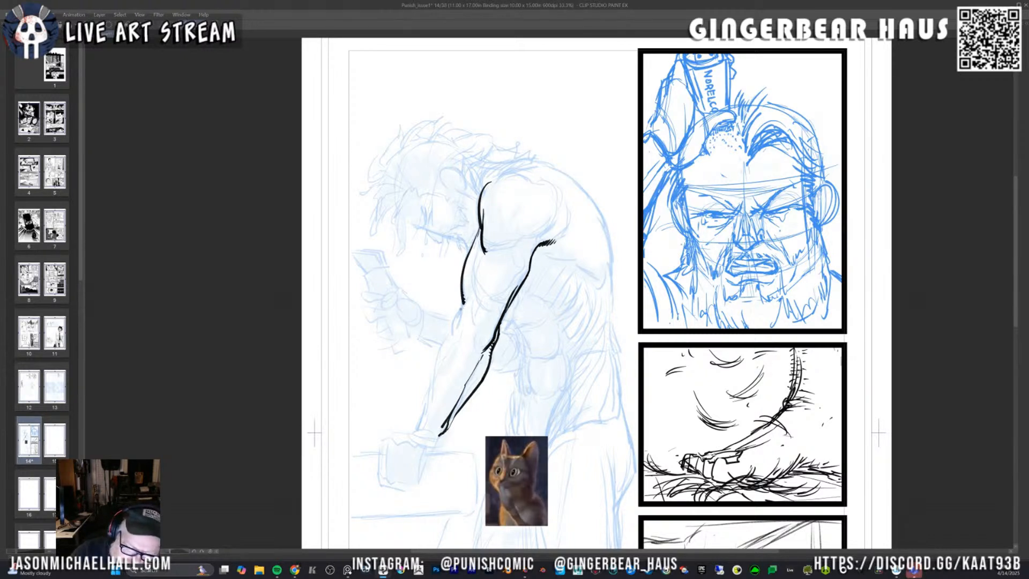
mouse_move(464, 304)
mouse_down()
mouse_move(479, 290)
mouse_move(450, 332)
mouse_up()
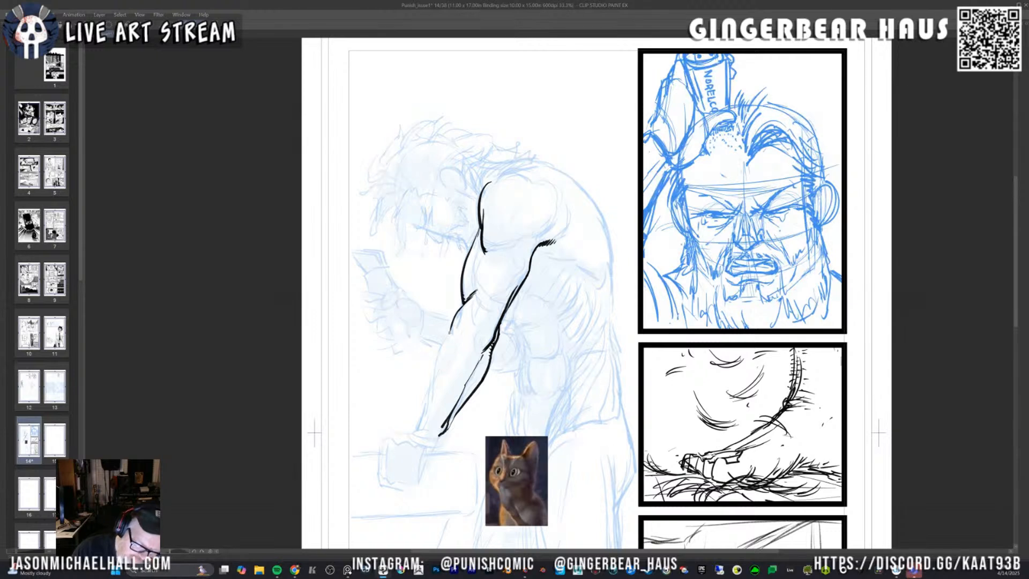
drag(449, 332, 426, 407)
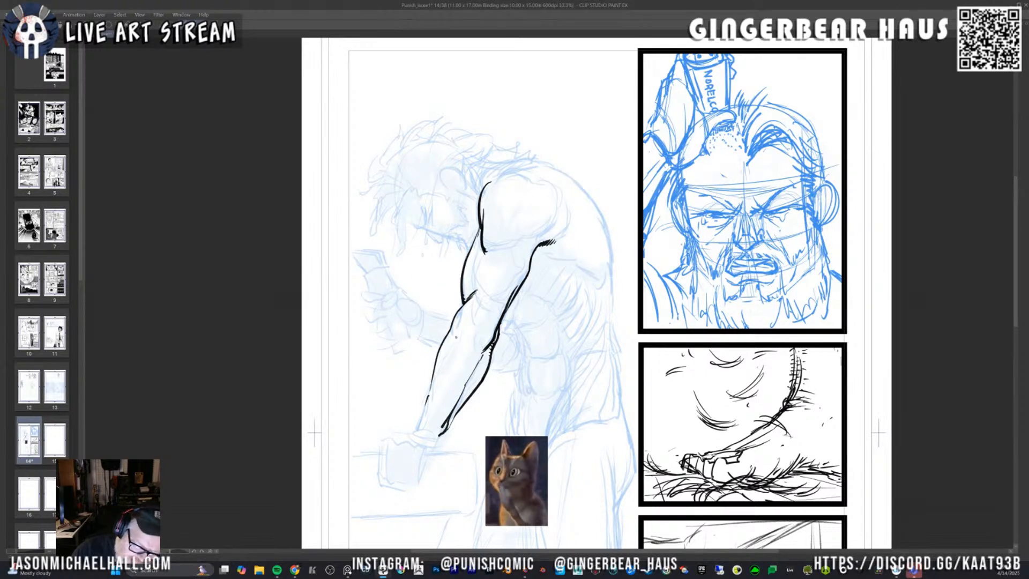
Ink a solid black muscle shadow on the upper forearm and an inner contour line along the front of the upper arm above the elbow.
mouse_move(477, 313)
mouse_down()
mouse_move(438, 366)
mouse_move(475, 320)
mouse_up()
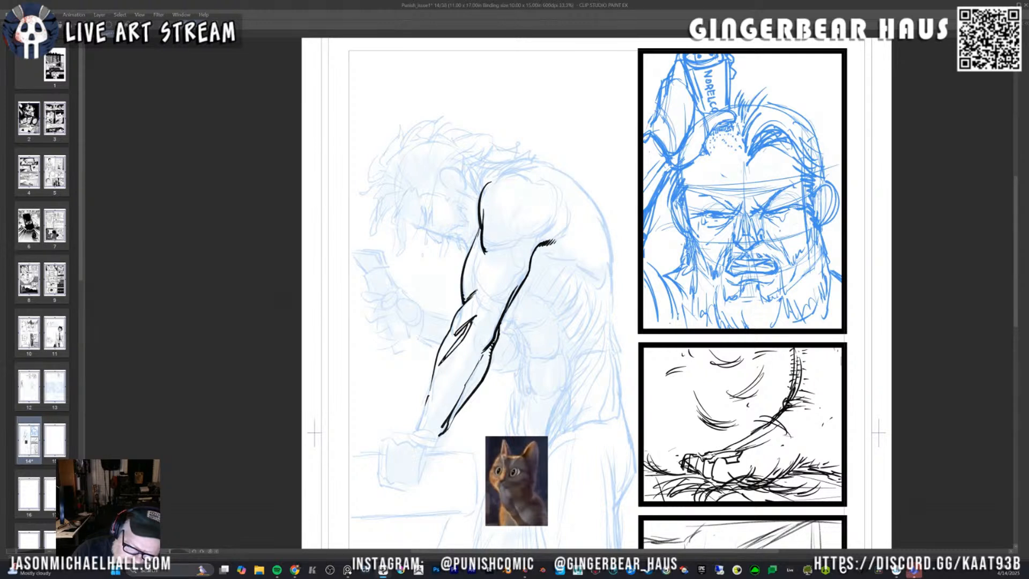
mouse_move(441, 360)
mouse_down()
mouse_move(435, 374)
mouse_move(468, 323)
mouse_up()
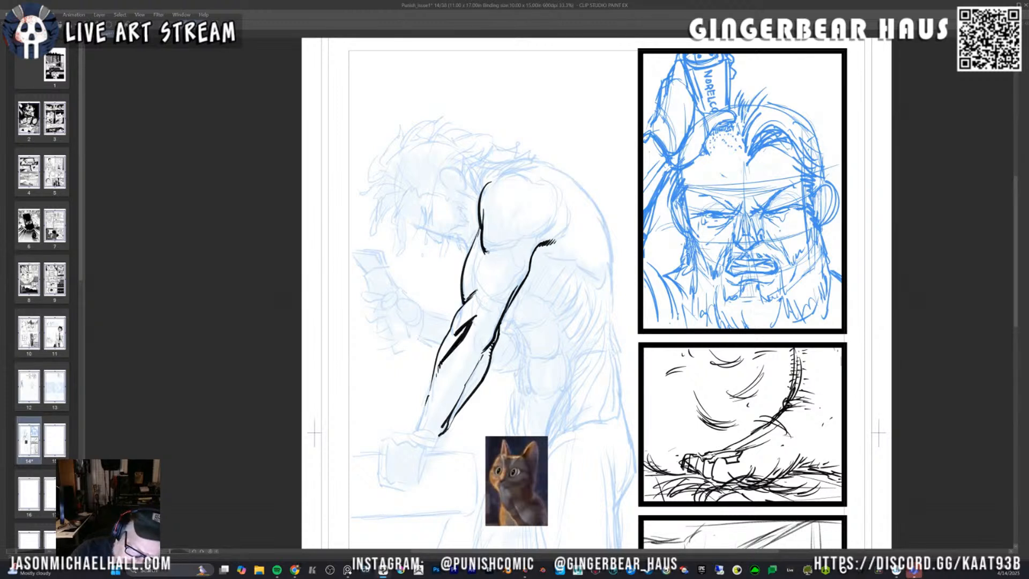
drag(473, 268, 466, 299)
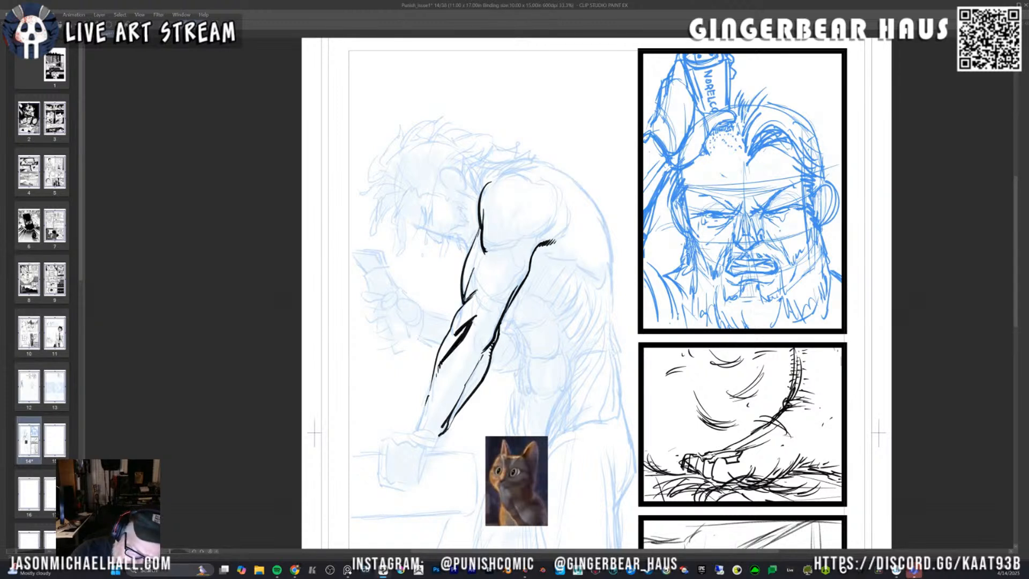
key(ctrl+z)
drag(476, 260, 468, 298)
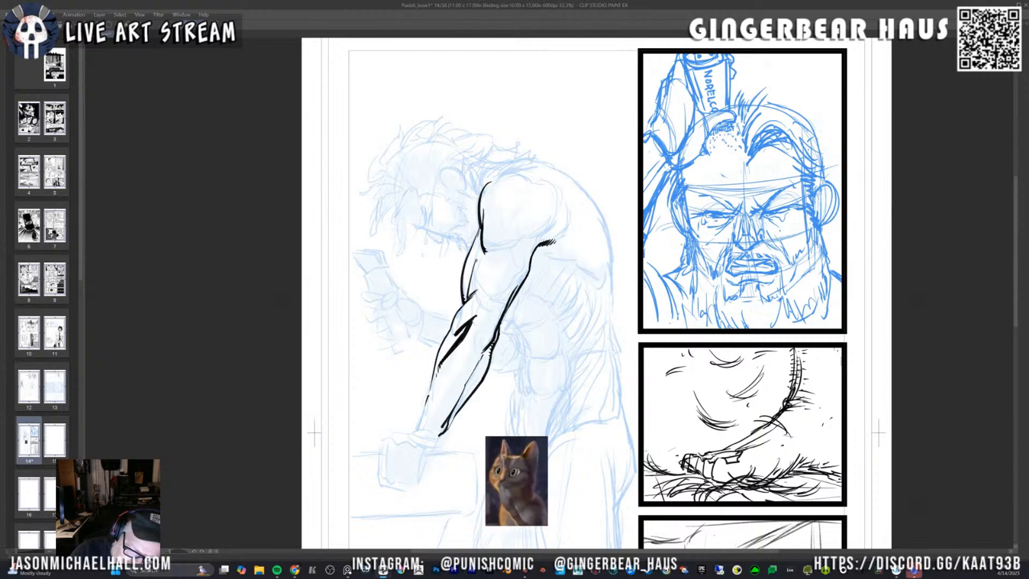
drag(476, 261, 473, 290)
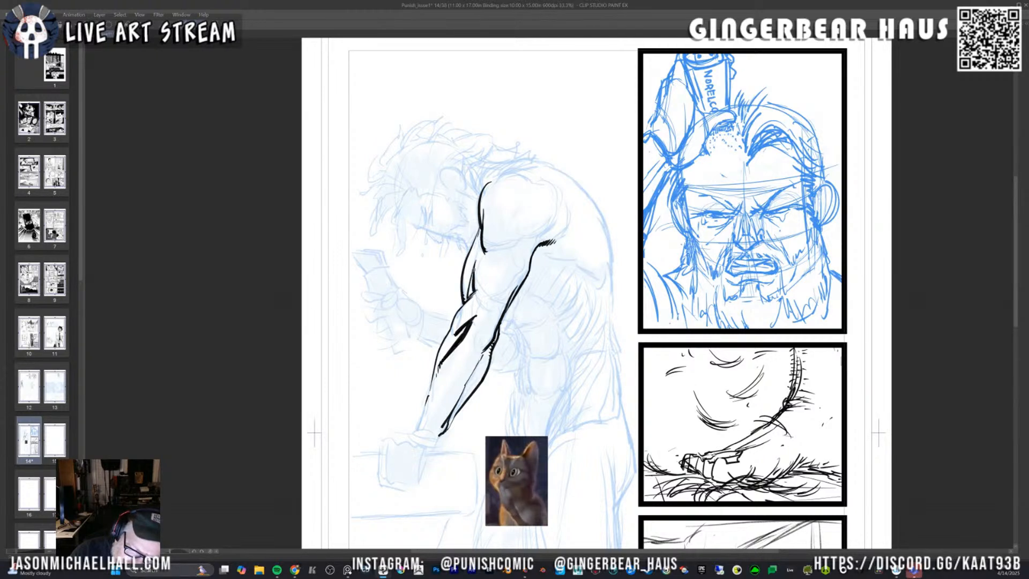
Ink the biceps outline below the shoulder, hatch its front side, and darken the shadow down to the elbow crease.
drag(484, 251, 474, 287)
mouse_move(485, 251)
mouse_down()
mouse_move(470, 301)
mouse_move(512, 248)
mouse_move(478, 282)
mouse_up()
key(ctrl+z)
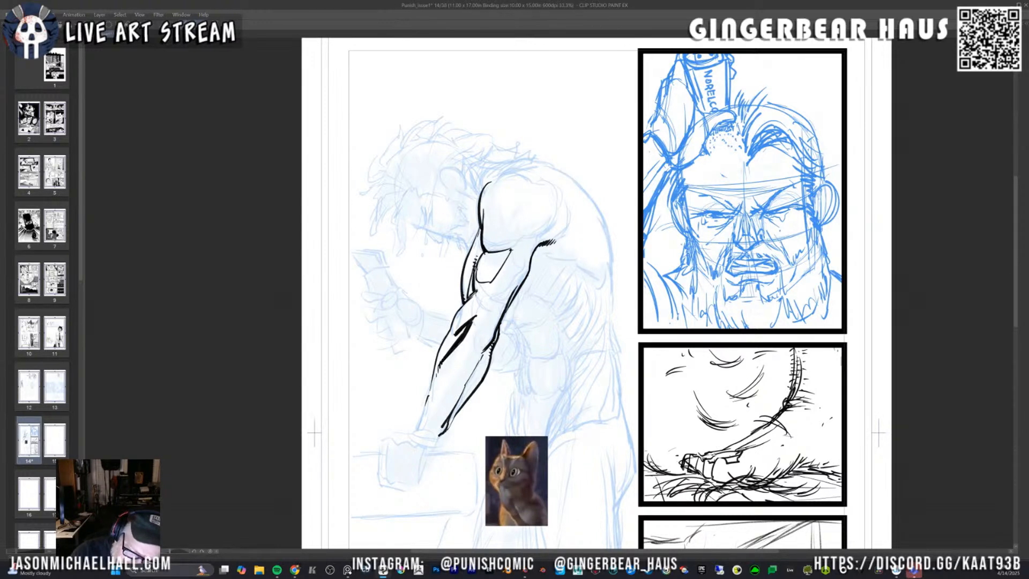
drag(475, 271, 469, 296)
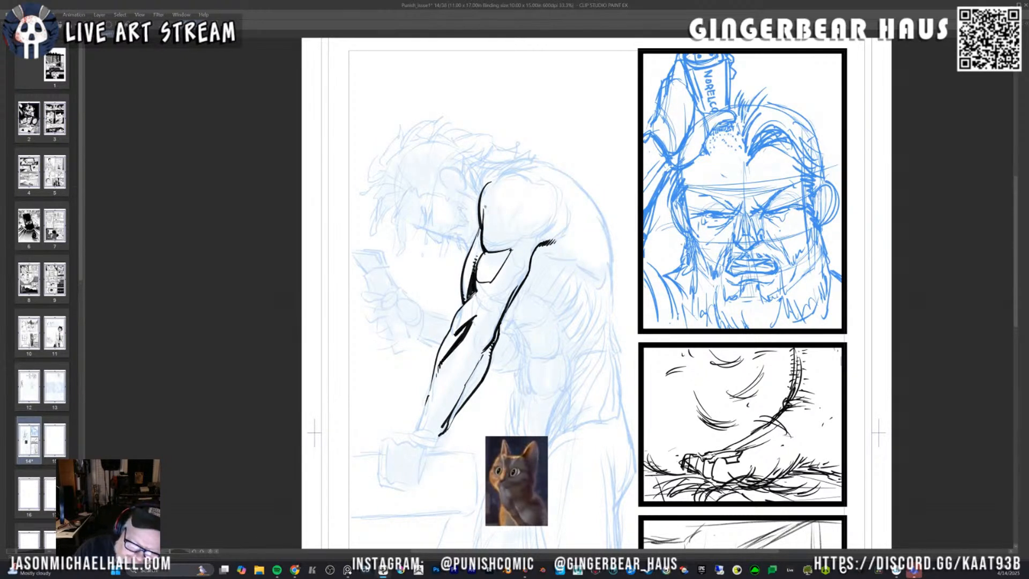
Ink the rounded top and back contour of the shoulder muscle, curving down towards the armpit.
drag(490, 188, 527, 176)
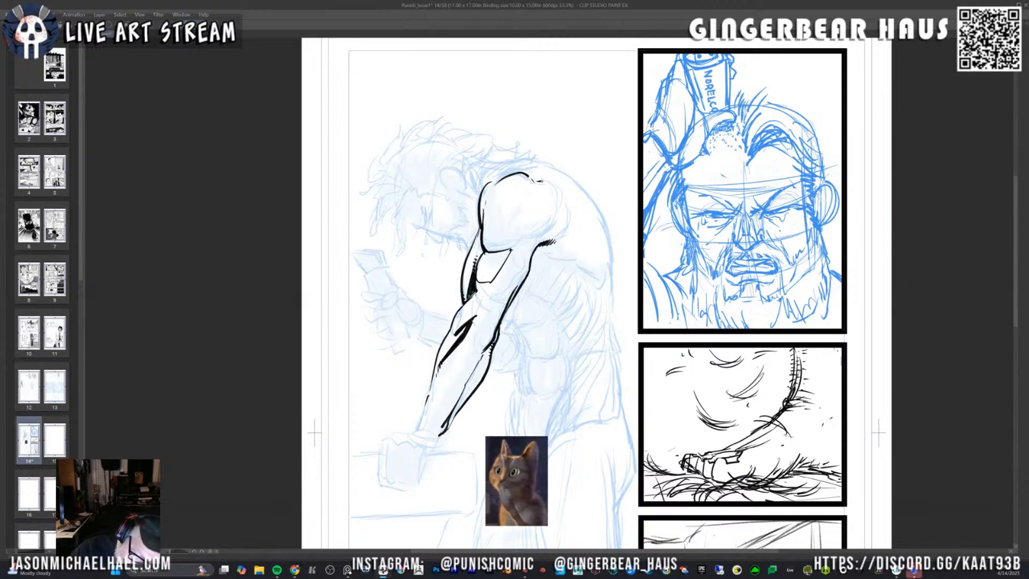
drag(536, 178, 561, 212)
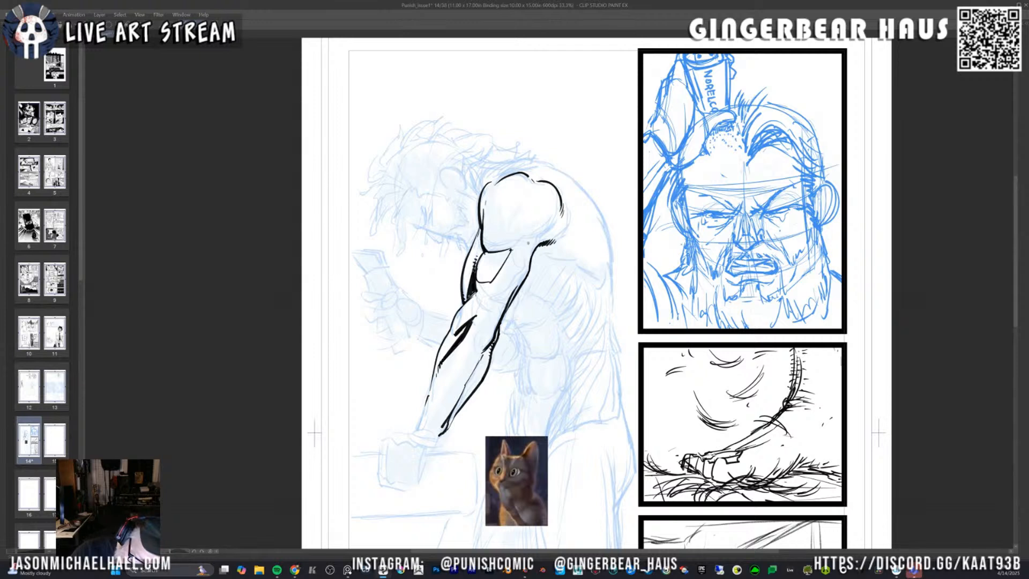
mouse_move(556, 219)
mouse_down()
mouse_move(534, 239)
mouse_move(551, 233)
mouse_up()
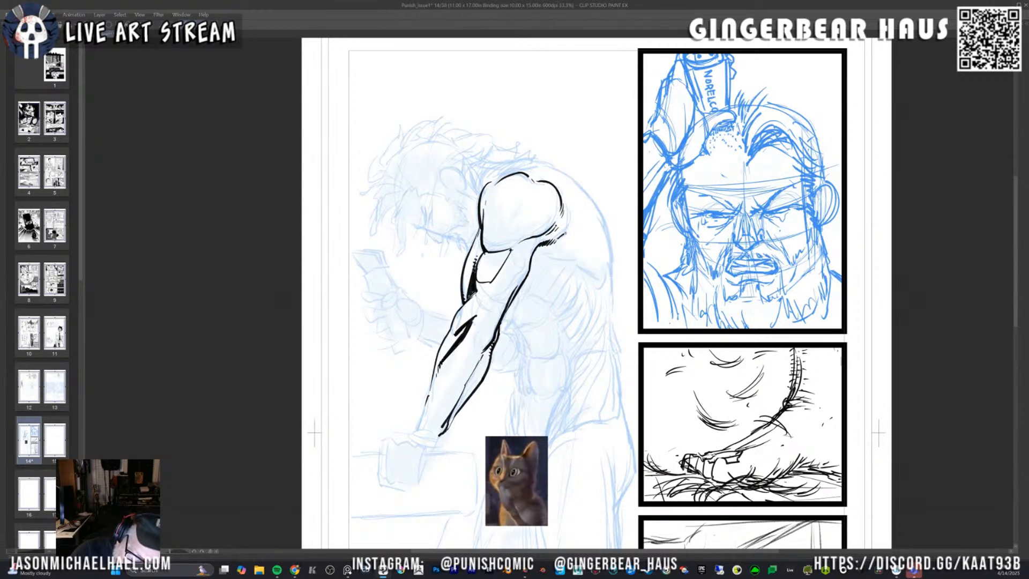
Add accent lines behind the shoulder, redoing strokes as needed, and ink the hatched lower edge of the shoulder blade across the back.
drag(570, 212, 559, 242)
key(ctrl+z)
key(ctrl+z)
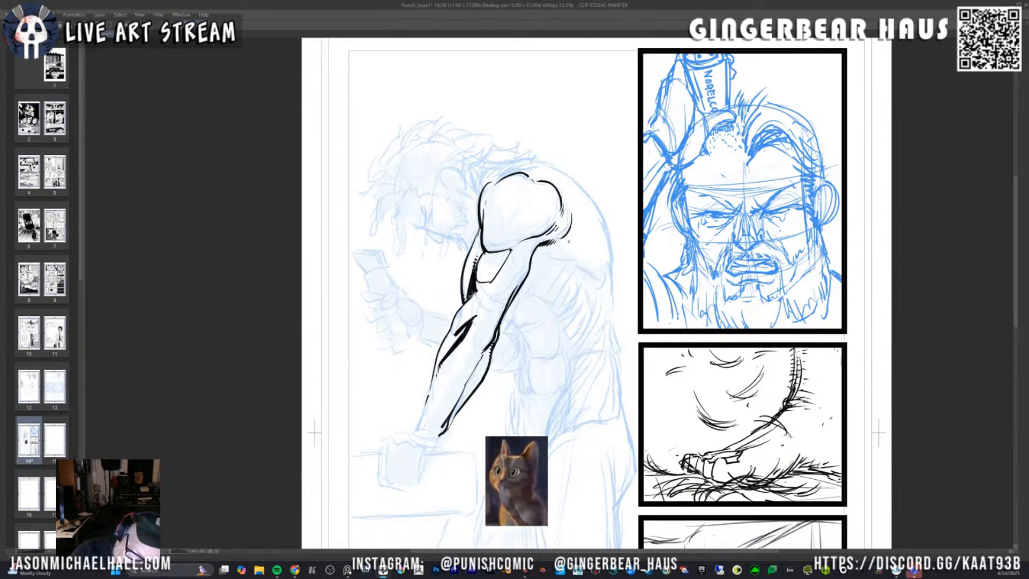
mouse_move(555, 243)
mouse_down()
mouse_move(607, 261)
mouse_move(604, 289)
mouse_up()
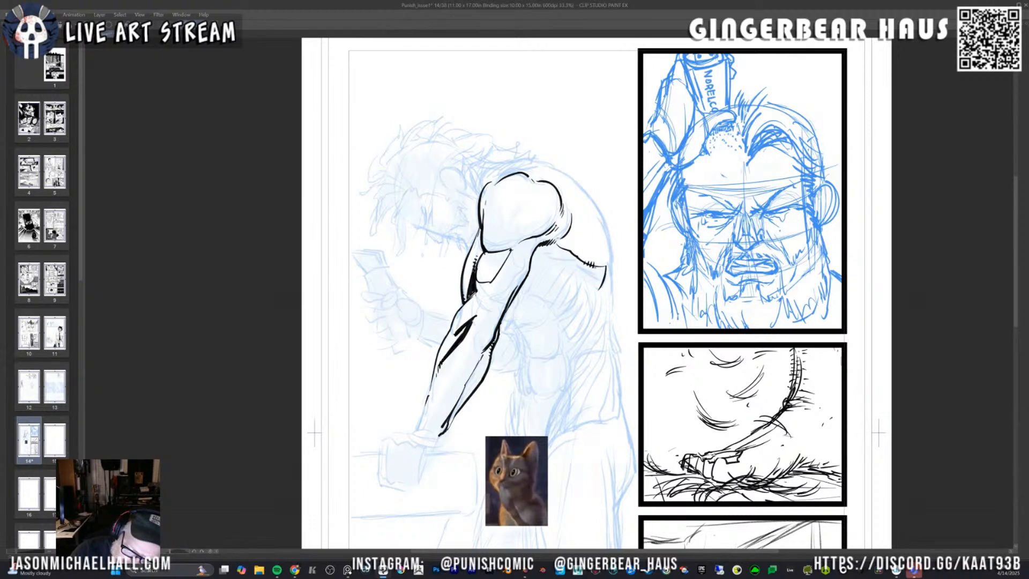
drag(600, 255, 606, 268)
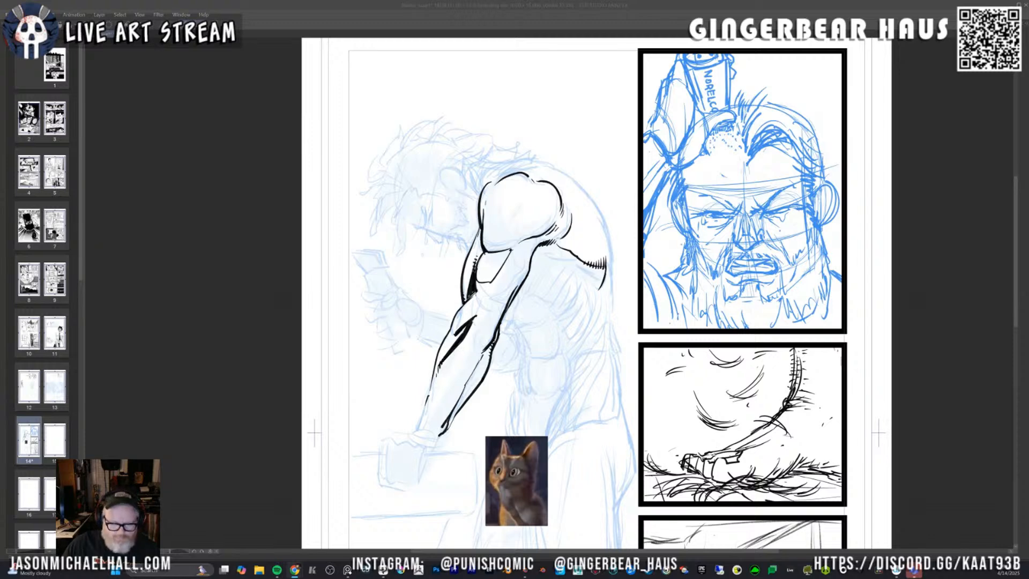
Switch to Blender, show the viewport sidebar, and hide the GPencil, ClubOutsiders01 and ClubOutsiders01.001 objects.
key(alt+Tab)
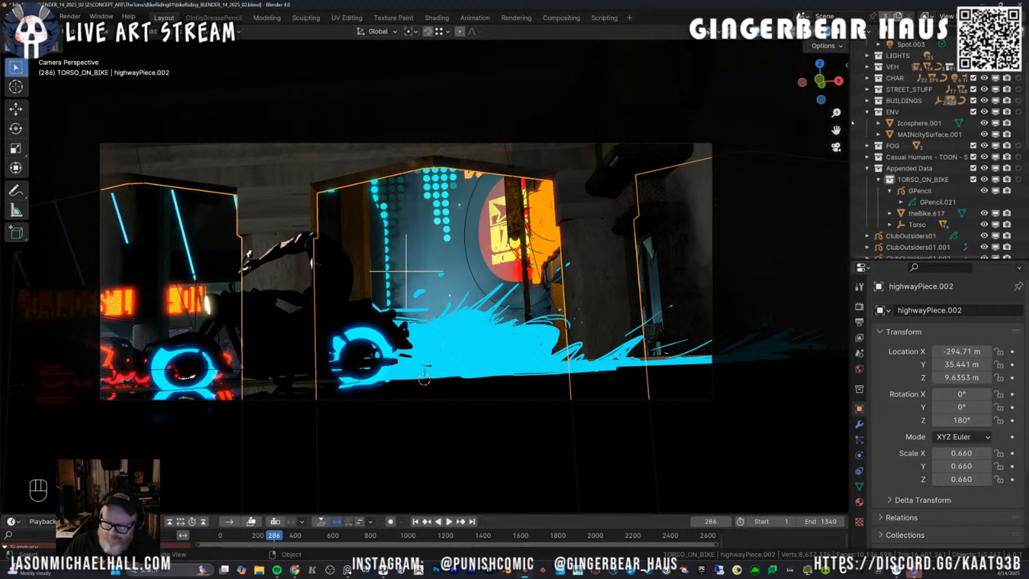
key(n)
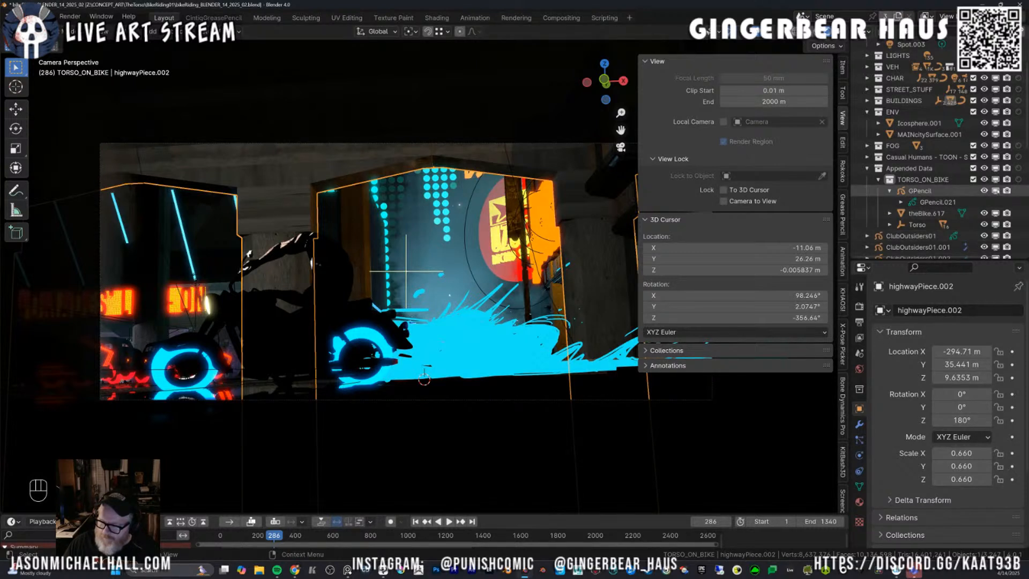
click(984, 191)
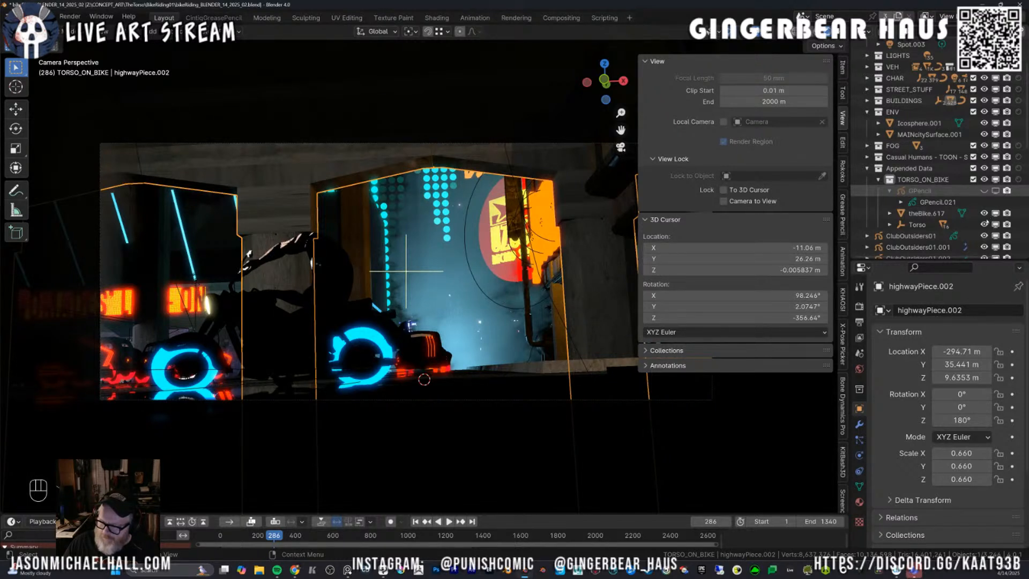
click(987, 240)
click(1000, 237)
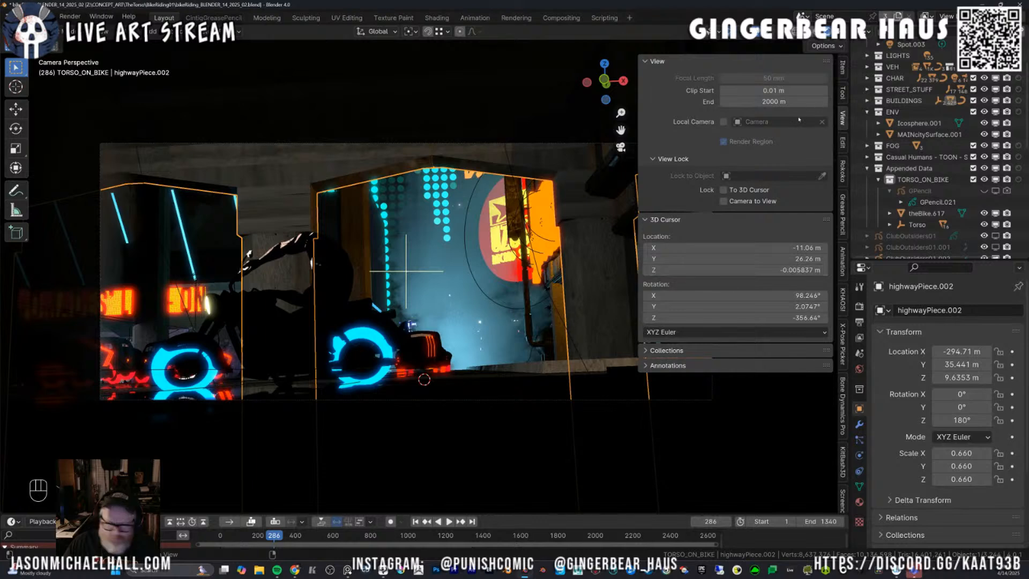
Leave the camera view and examine the city, elevated highway and street around the biker in solid and material preview shading.
key(z)
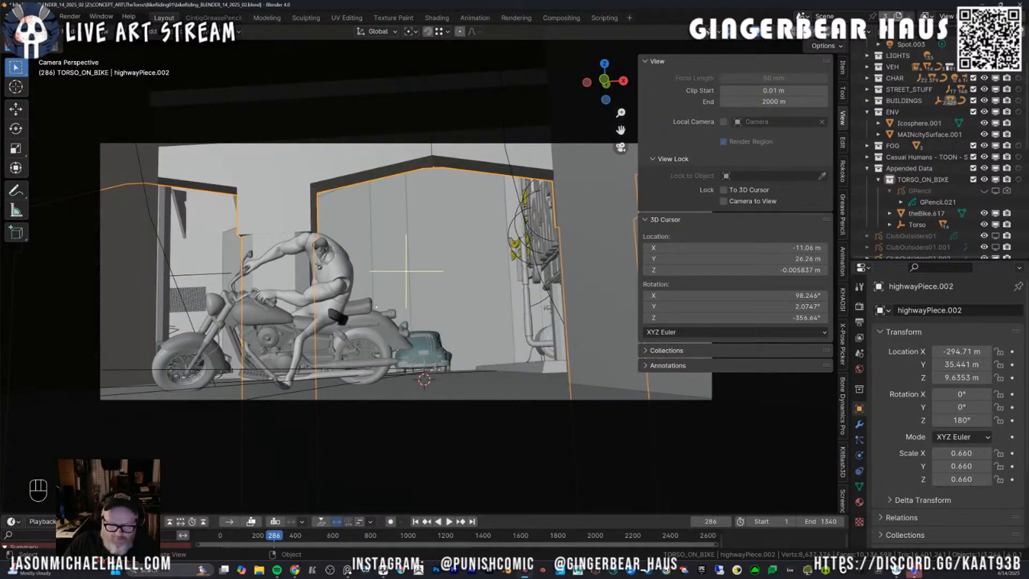
drag(379, 313, 406, 320)
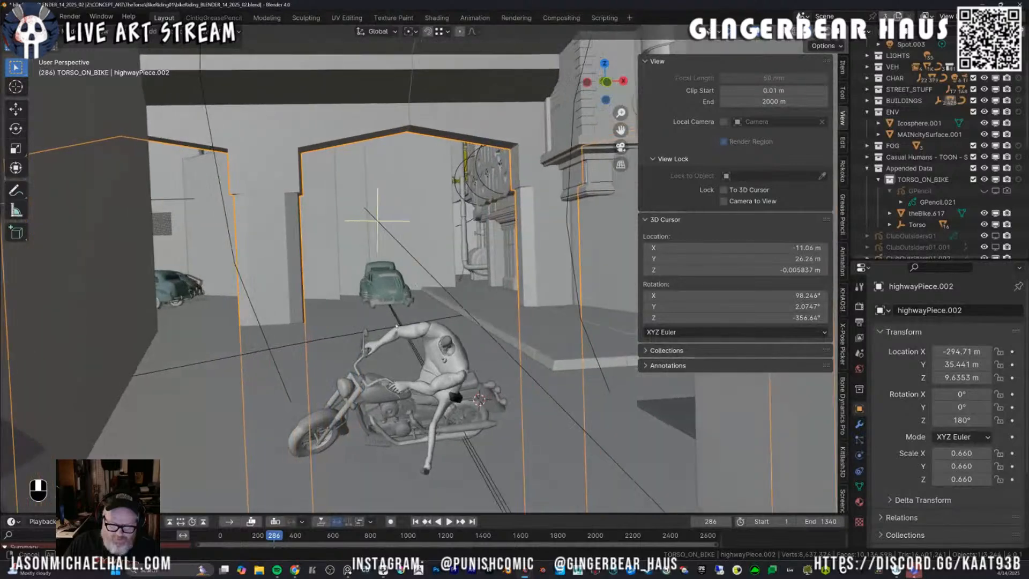
scroll(406, 321, down, 4)
scroll(417, 316, down, 6)
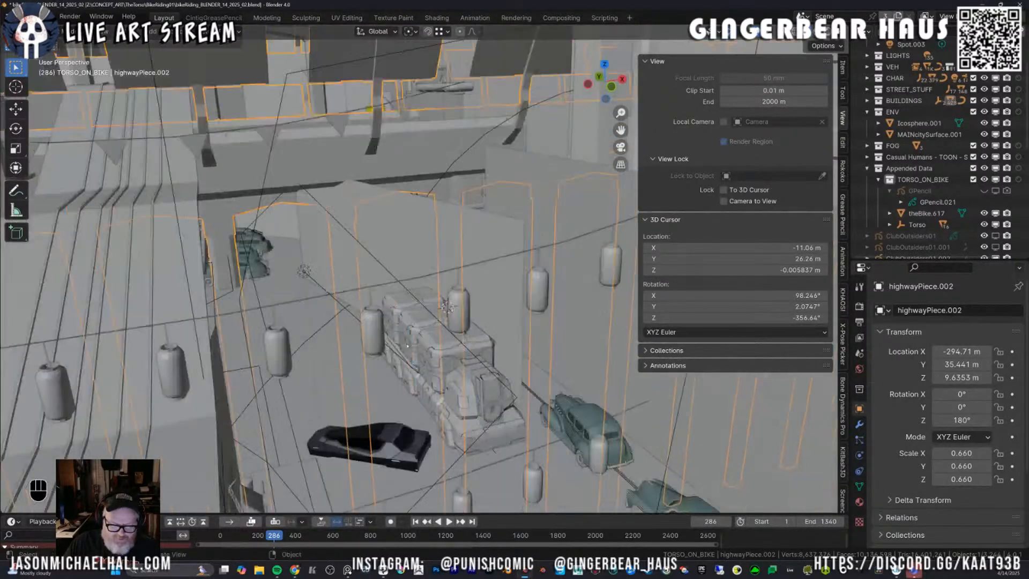
scroll(401, 347, up, 8)
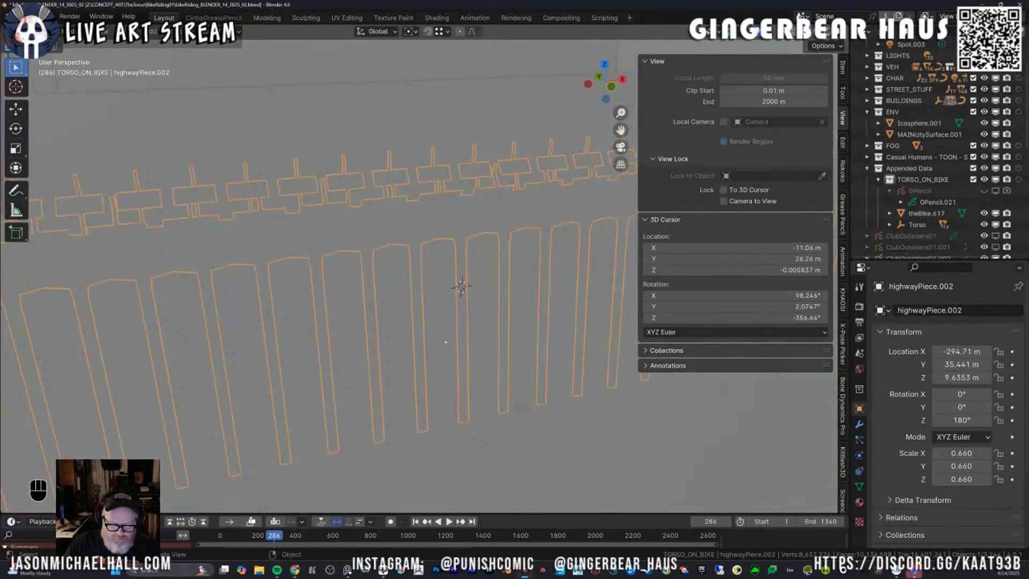
click(438, 339)
scroll(438, 339, down, 5)
drag(439, 339, 517, 310)
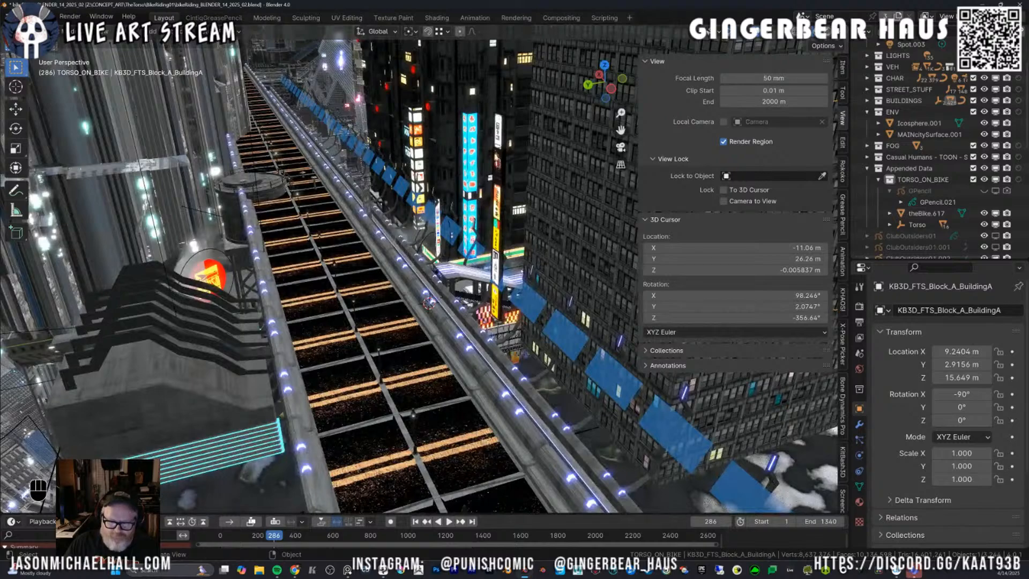
drag(457, 322, 428, 258)
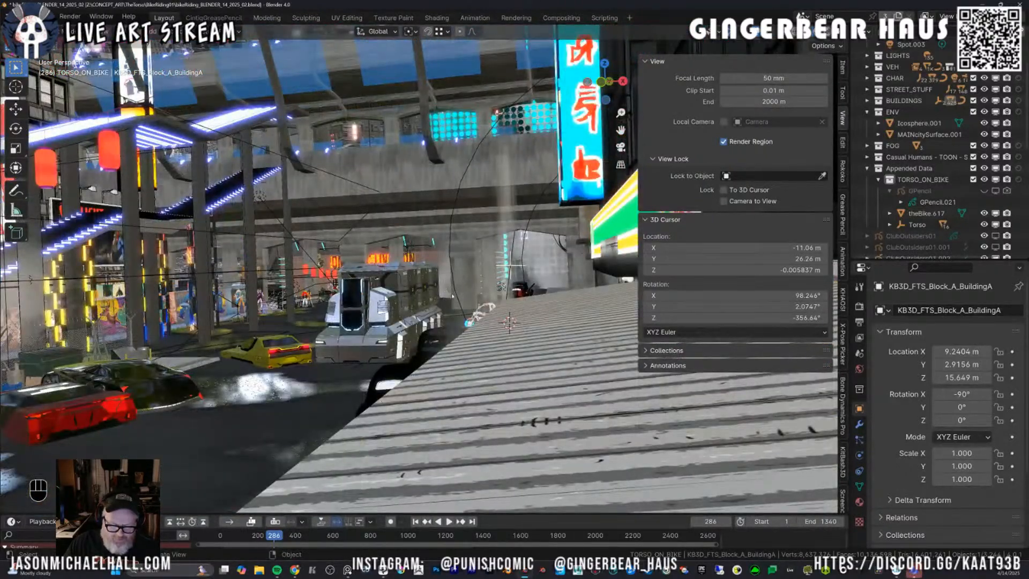
drag(450, 296, 450, 296)
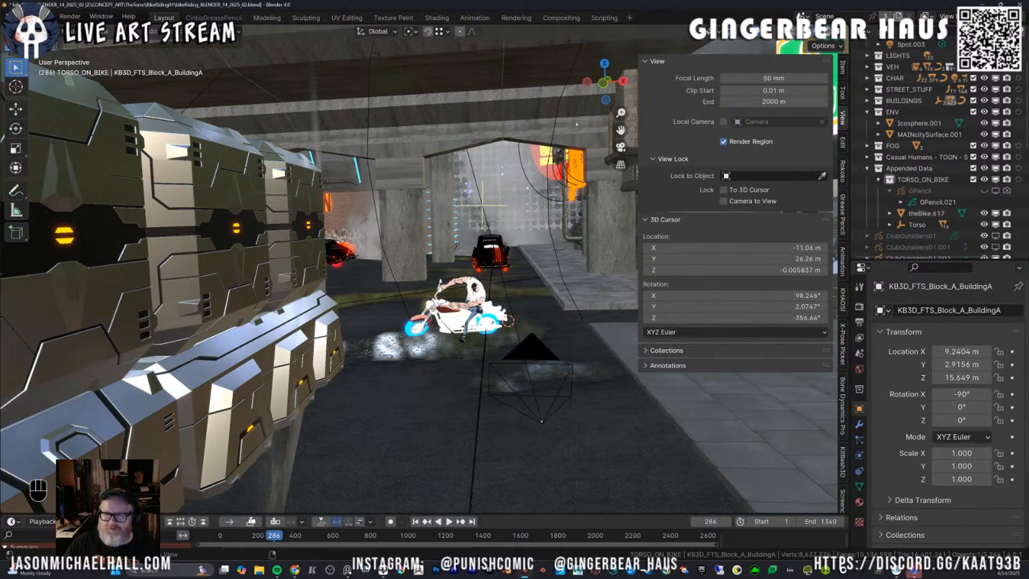
Switch the viewport to rendered shading and examine the lighting around the motorcycle and cars under the overpass.
key(z)
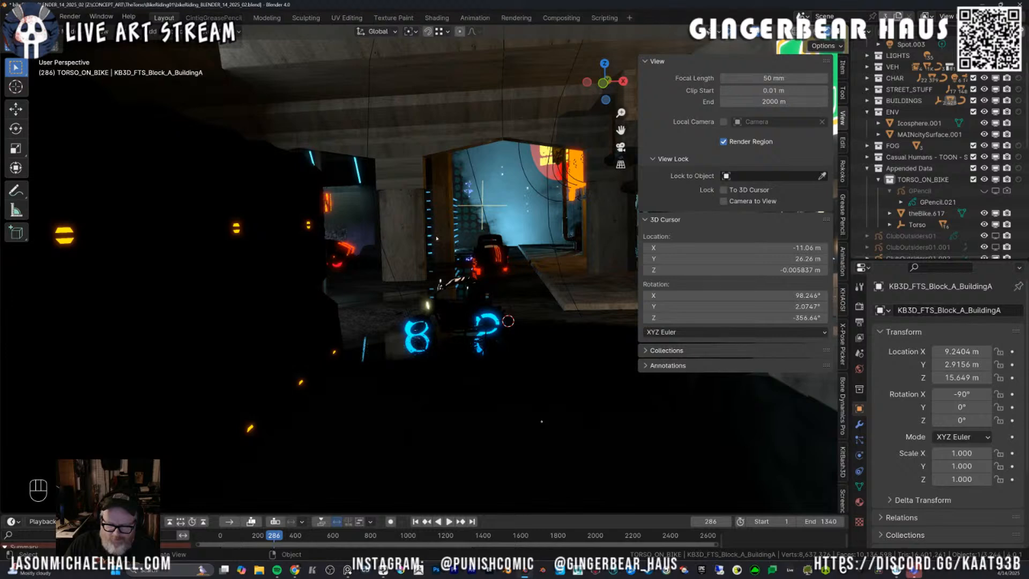
drag(459, 247, 517, 288)
drag(473, 414, 521, 400)
scroll(521, 400, up, 3)
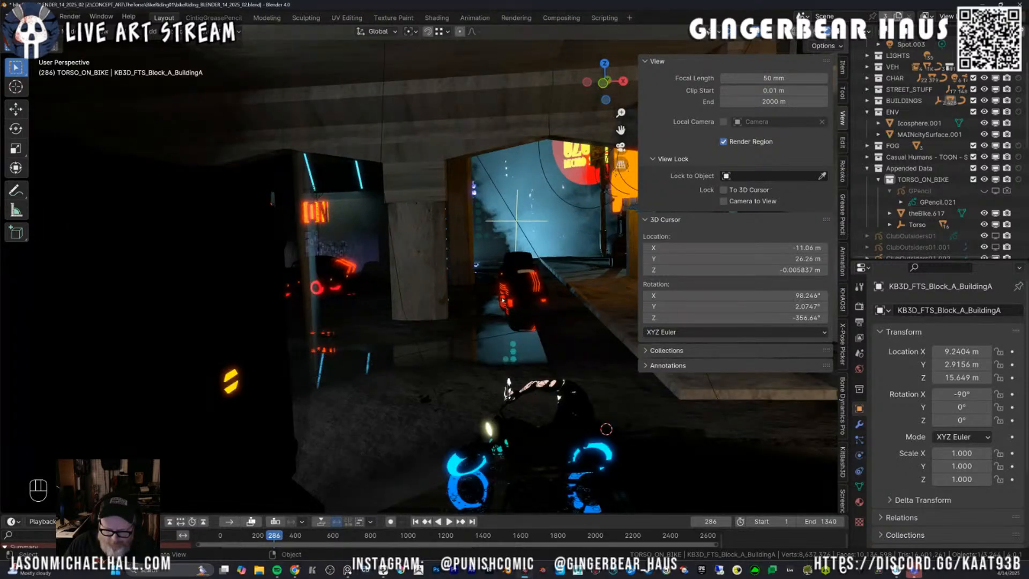
drag(606, 429, 491, 322)
drag(409, 333, 430, 359)
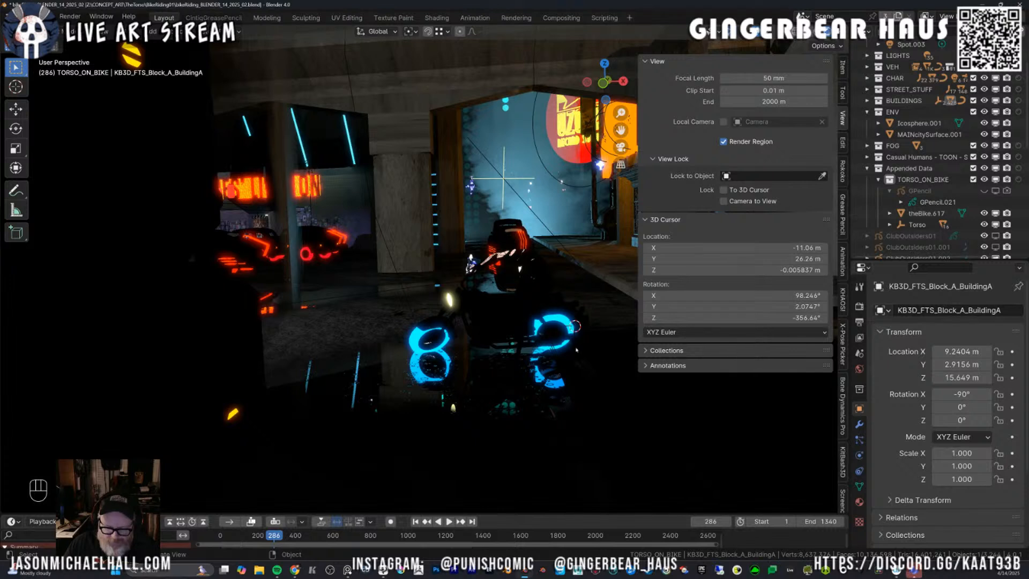
Return to material preview shading and examine the biker, the crowd near the neon club sign, and the graffiti wall along the street.
scroll(419, 263, up, 2)
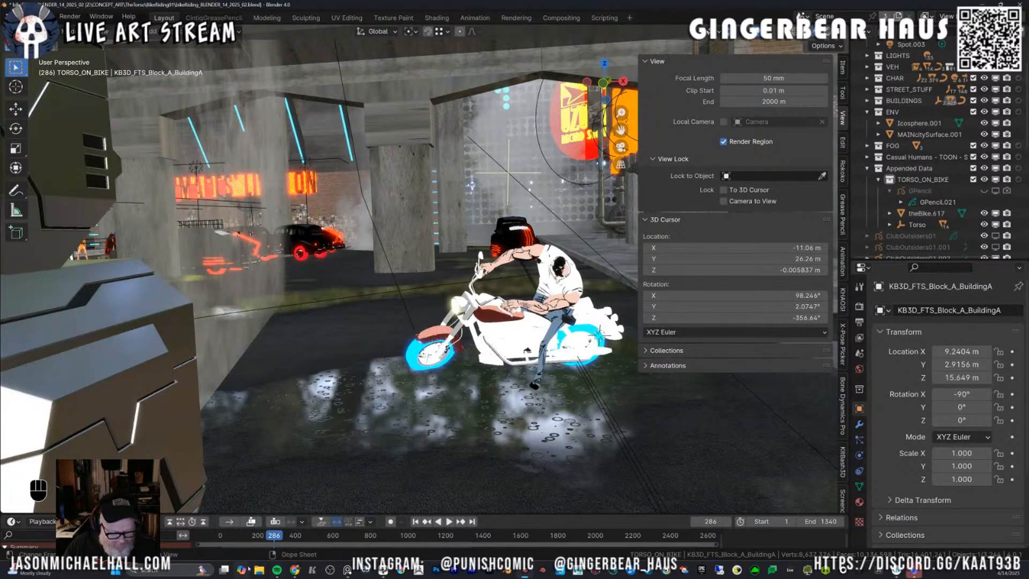
scroll(375, 242, up, 2)
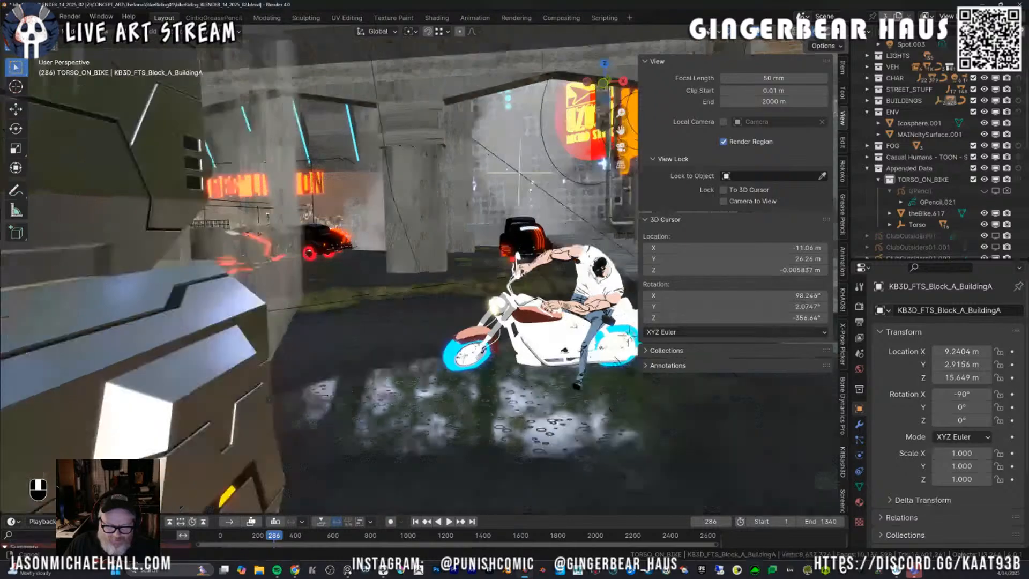
scroll(444, 301, up, 3)
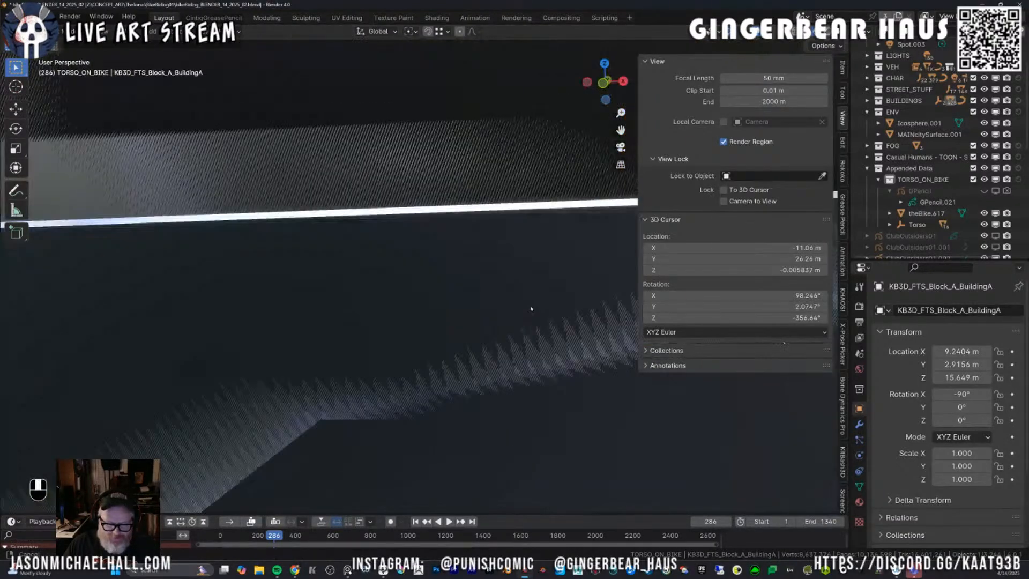
scroll(444, 301, down, 3)
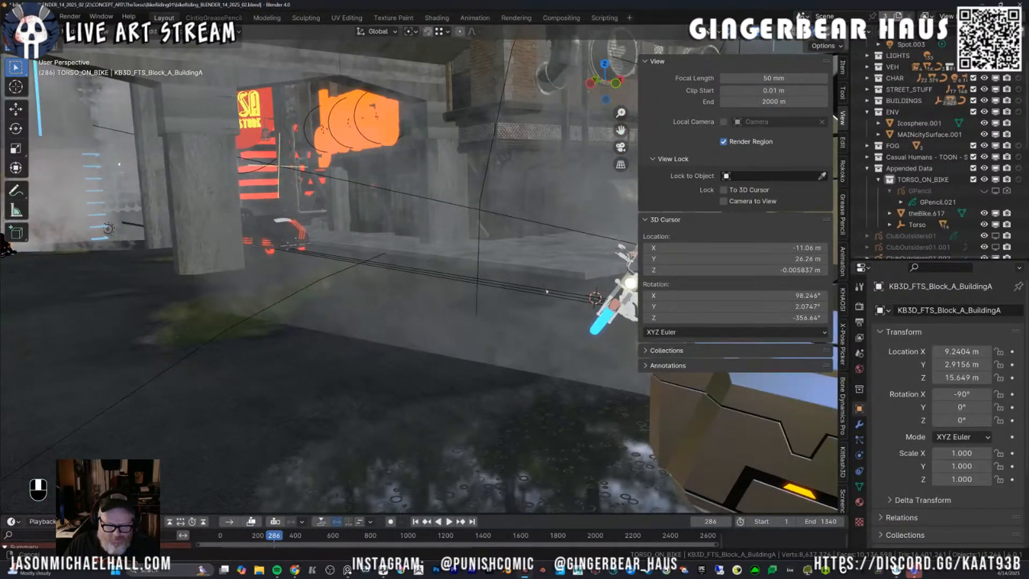
drag(447, 308, 569, 299)
scroll(310, 335, up, 4)
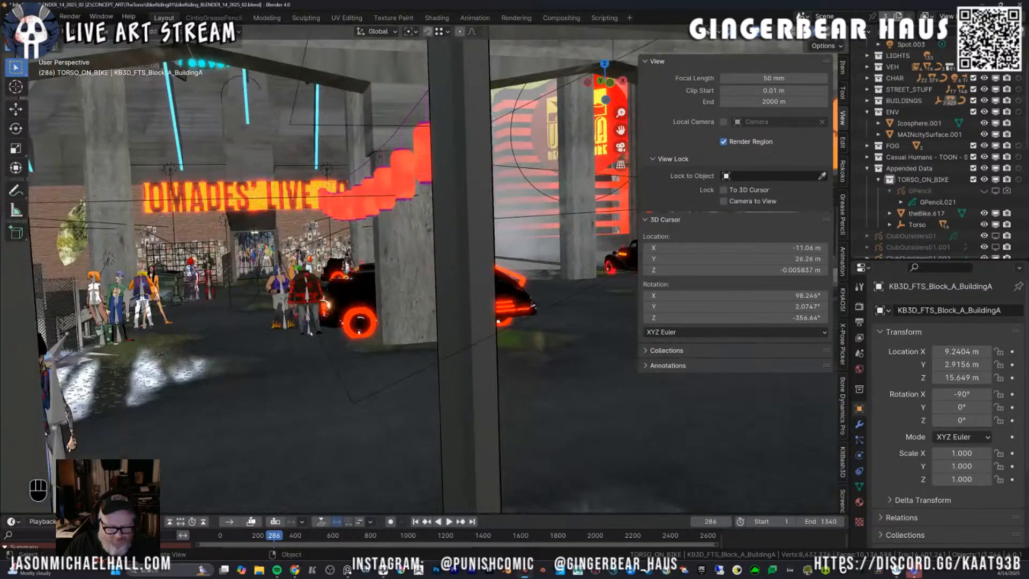
drag(310, 335, 484, 278)
scroll(403, 326, down, 4)
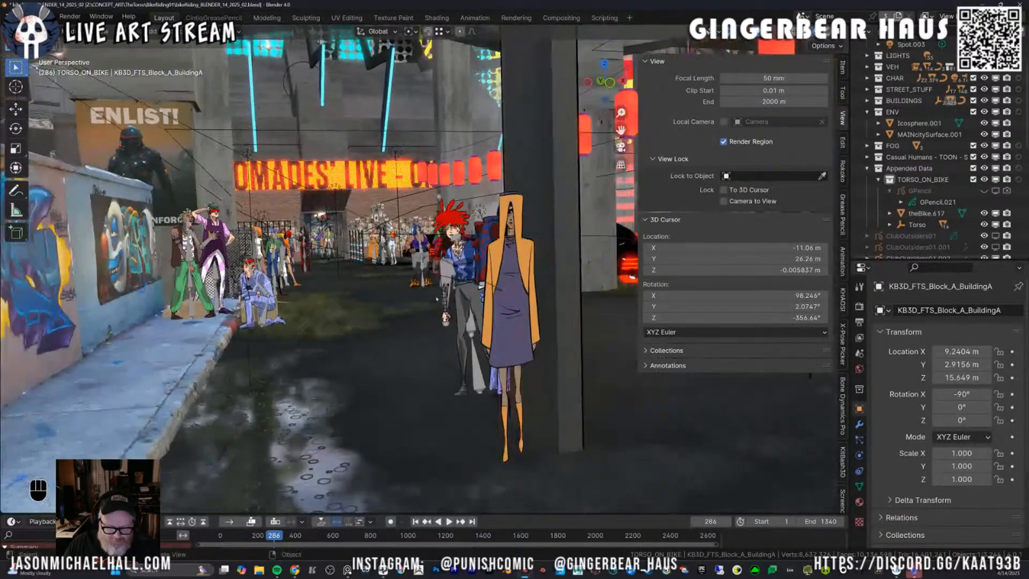
scroll(403, 326, down, 4)
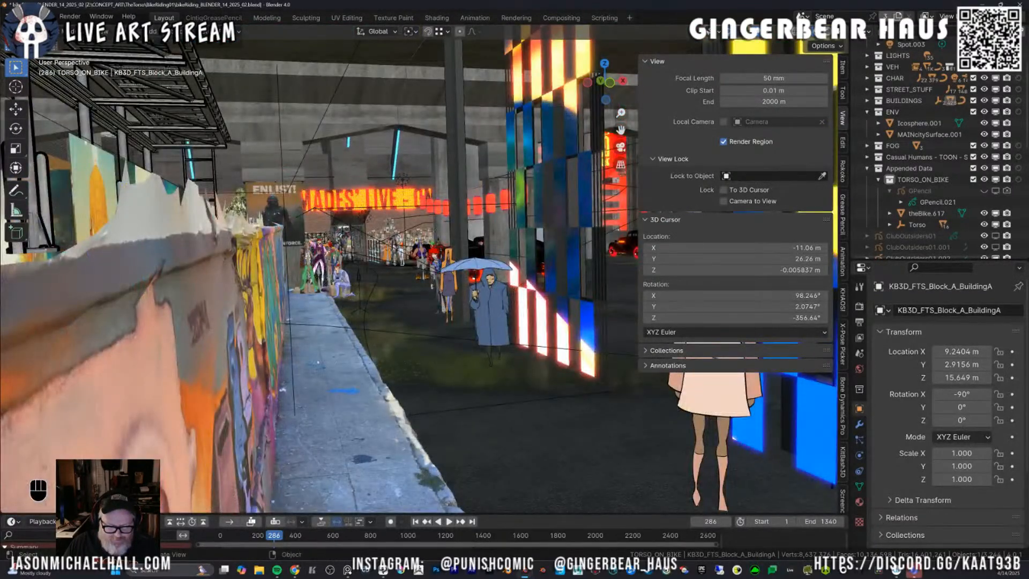
drag(358, 298, 415, 245)
scroll(353, 294, down, 3)
scroll(404, 263, up, 4)
scroll(375, 260, down, 3)
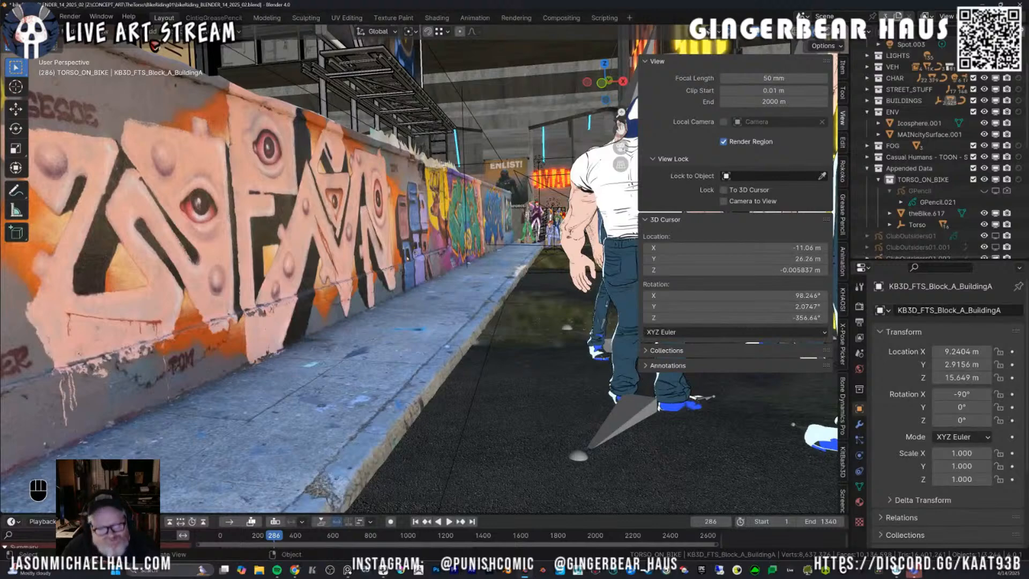
Examine the graffiti wall and sidewalk, the bar storefront with its lanterns, and the billboard above the hooded figure.
scroll(431, 262, down, 3)
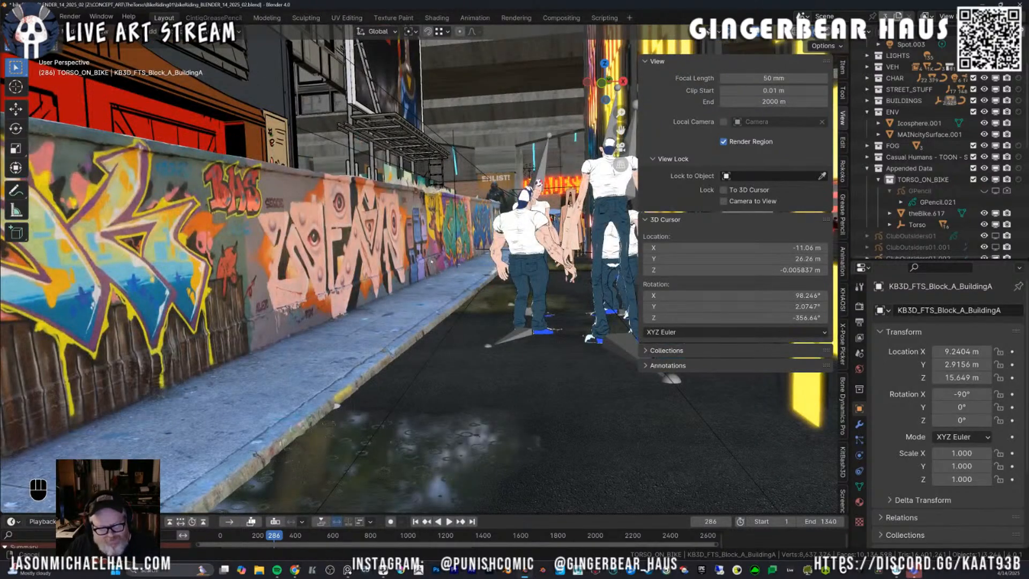
drag(432, 261, 468, 248)
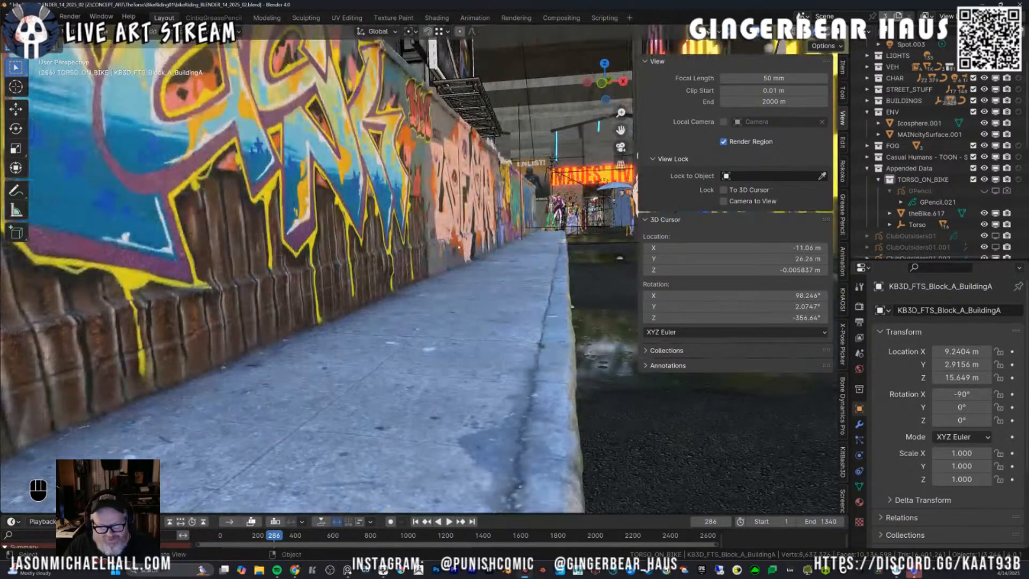
scroll(460, 245, down, 3)
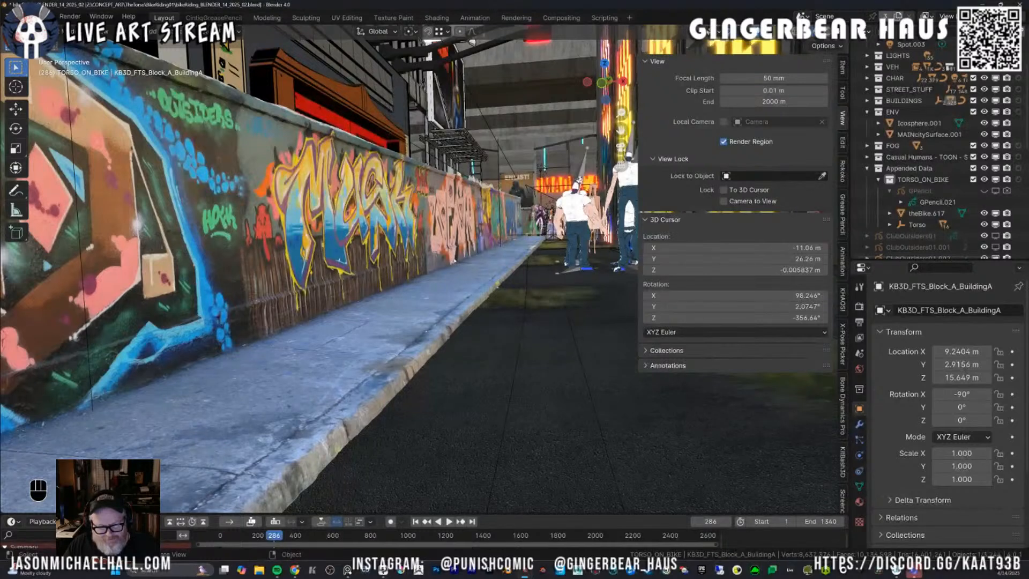
scroll(437, 256, down, 3)
drag(431, 232, 467, 241)
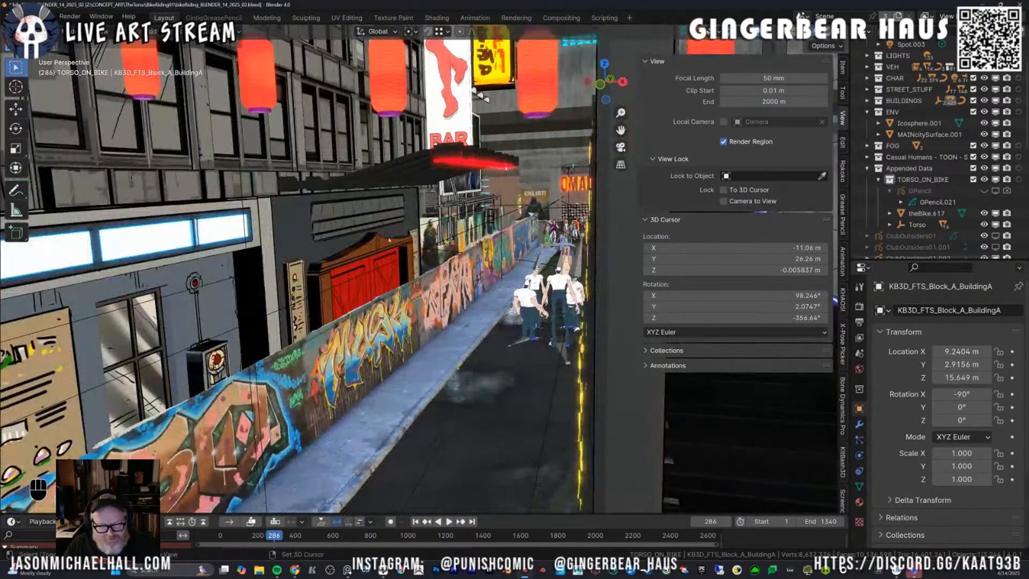
drag(389, 239, 373, 357)
scroll(396, 239, up, 2)
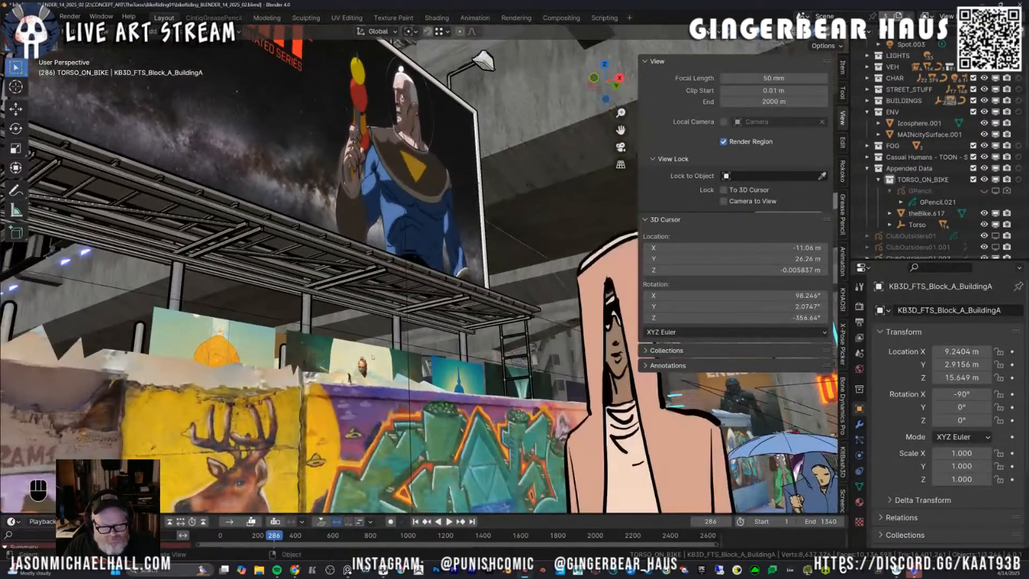
Select the movie poster planes standing behind the deer graffiti wall and hide them.
shift+click(420, 340)
click(468, 374)
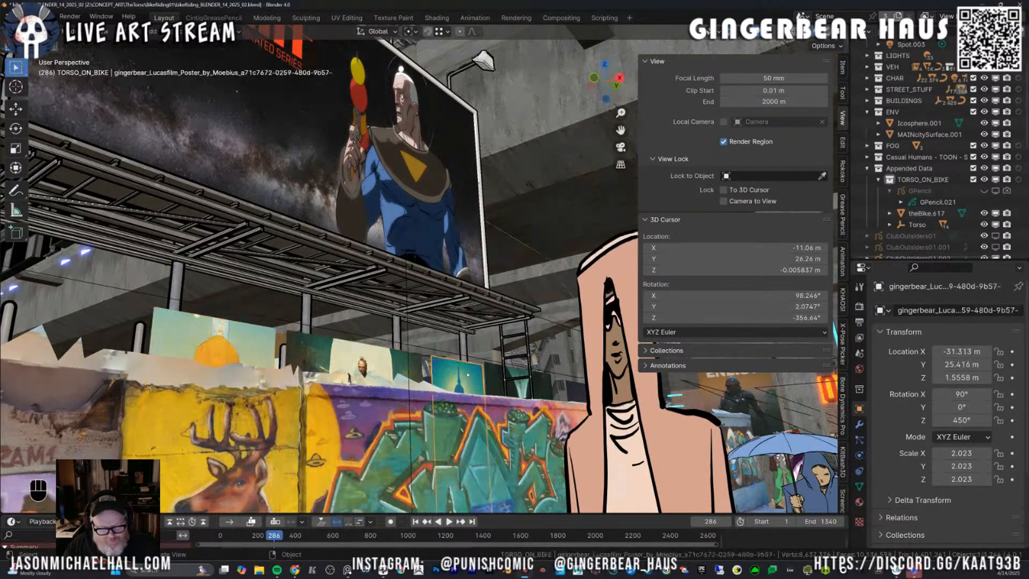
shift+click(228, 346)
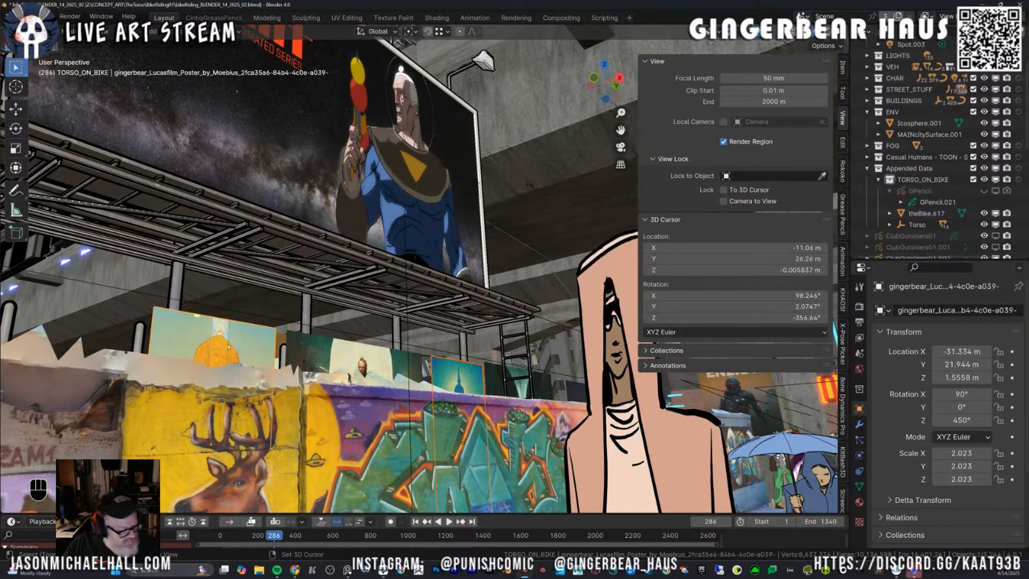
shift+click(323, 349)
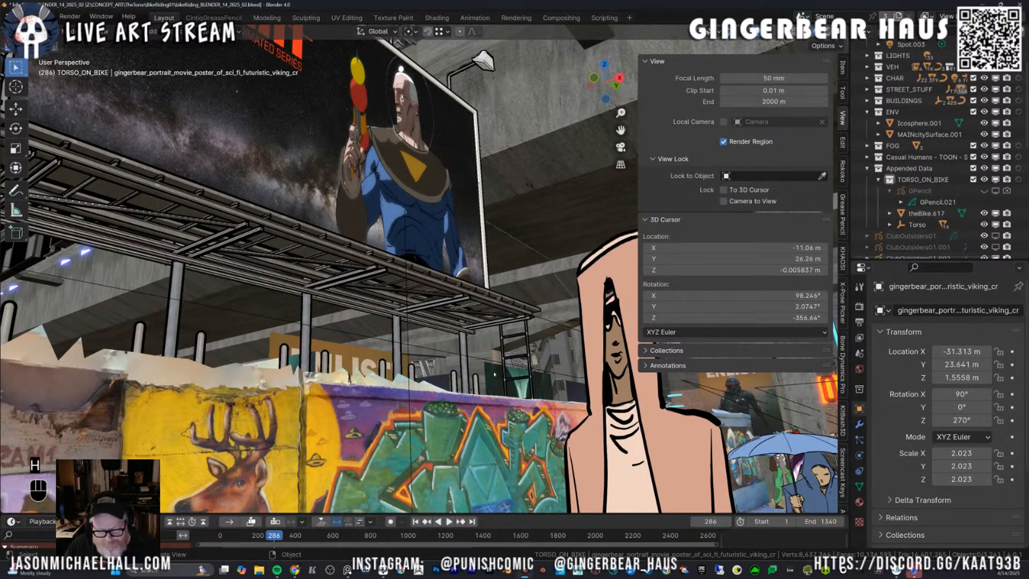
key(h)
Pull back from the street and examine the Starlight billboard, flying car, light-striped road, neon signs and surrounding rooftops.
drag(437, 342, 553, 402)
scroll(553, 402, down, 4)
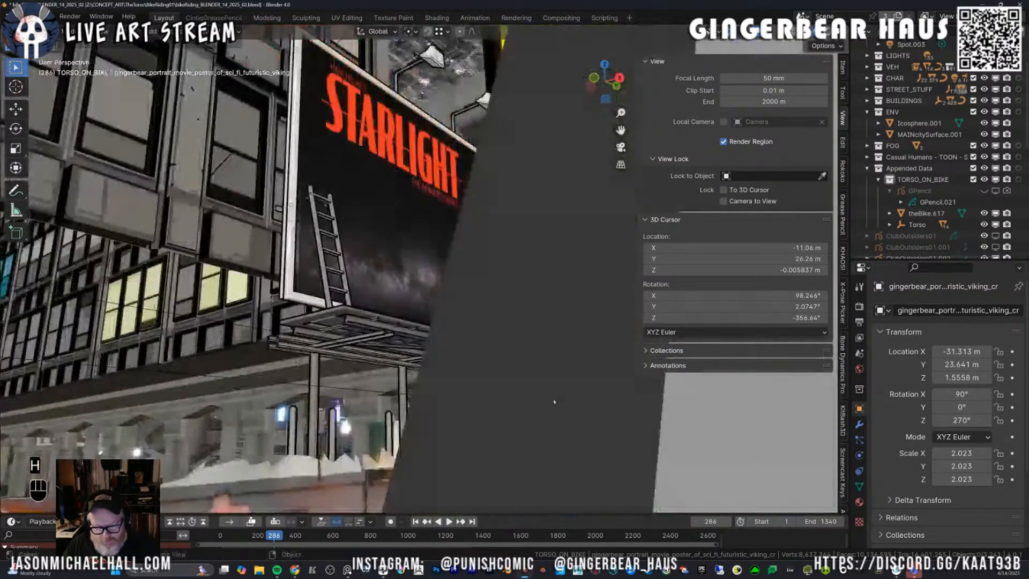
scroll(562, 407, down, 8)
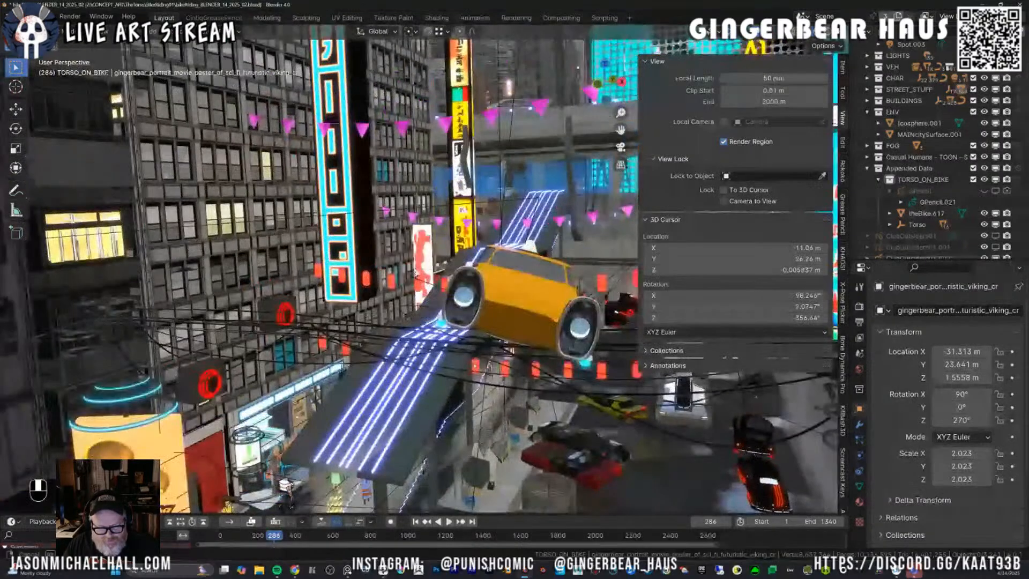
drag(415, 273, 575, 303)
scroll(575, 303, down, 2)
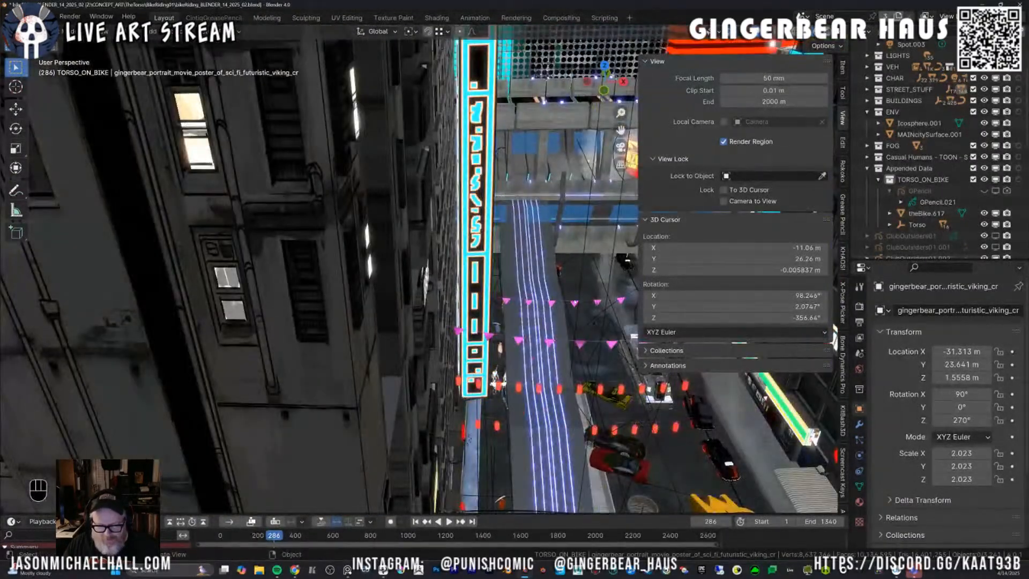
scroll(574, 272, down, 3)
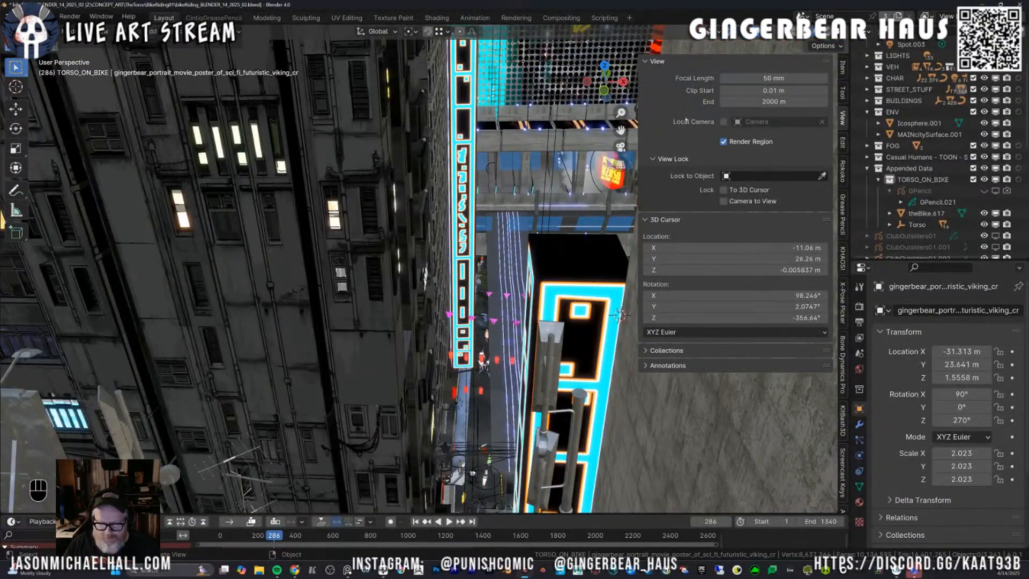
scroll(575, 139, down, 5)
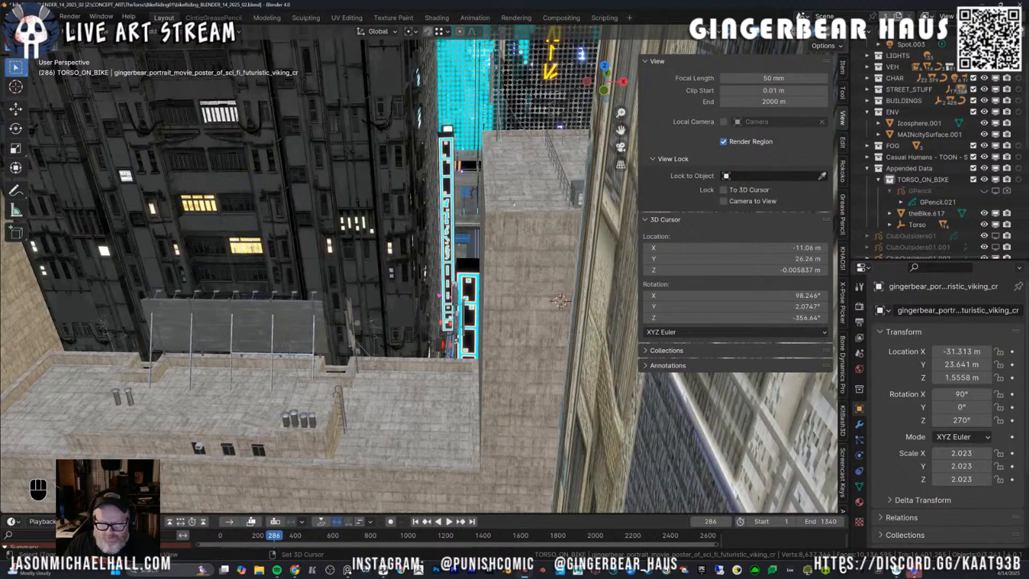
scroll(404, 322, down, 6)
drag(405, 323, 423, 353)
Hide the viewport sidebar and examine the city from above around the red and yellow sign, the rail track and the towers.
drag(605, 76, 574, 78)
key(n)
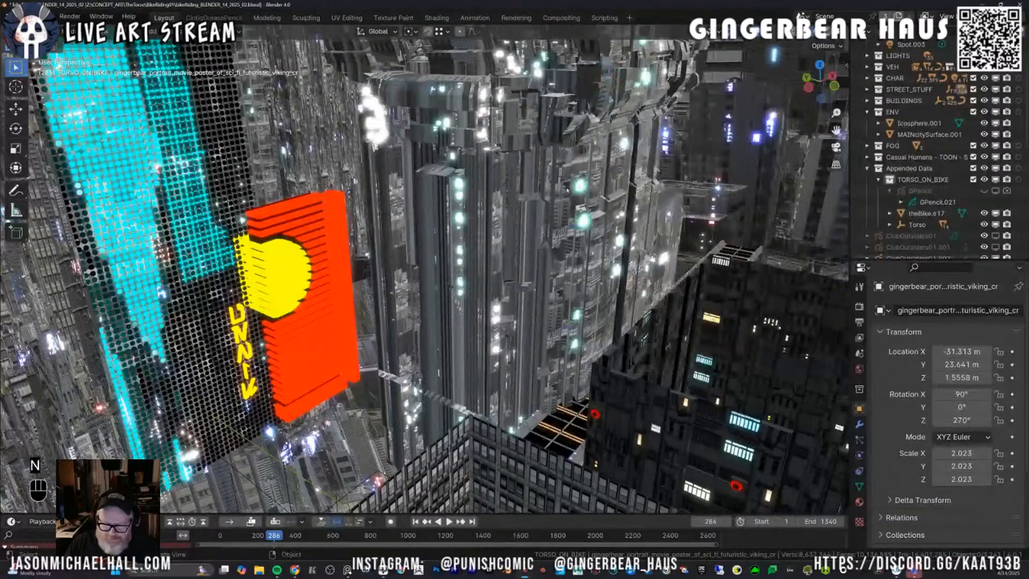
drag(428, 268, 472, 268)
drag(579, 269, 518, 279)
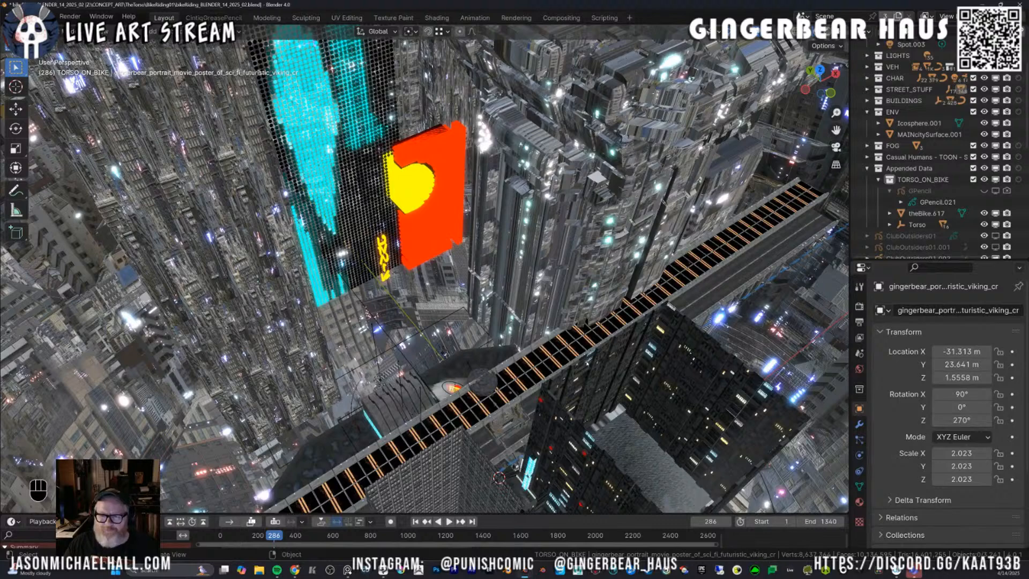
scroll(482, 303, up, 10)
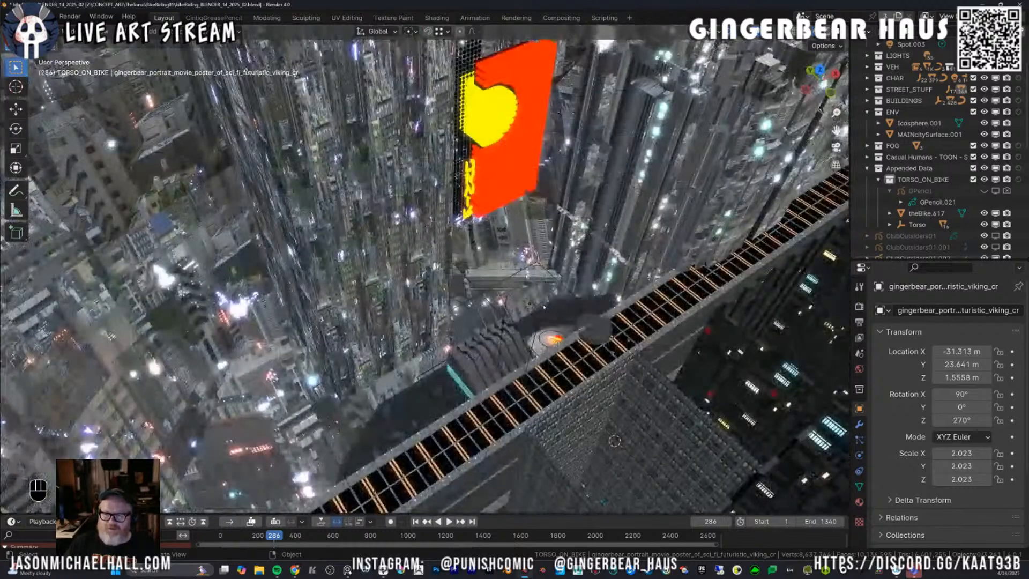
scroll(424, 268, up, 2)
drag(546, 307, 539, 298)
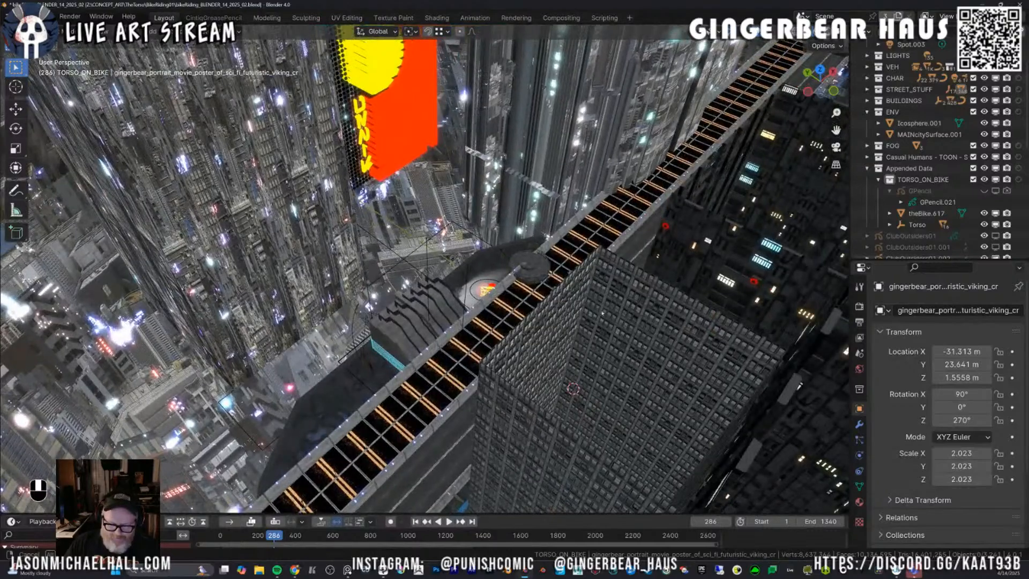
drag(573, 389, 319, 380)
drag(447, 289, 435, 371)
scroll(458, 339, down, 3)
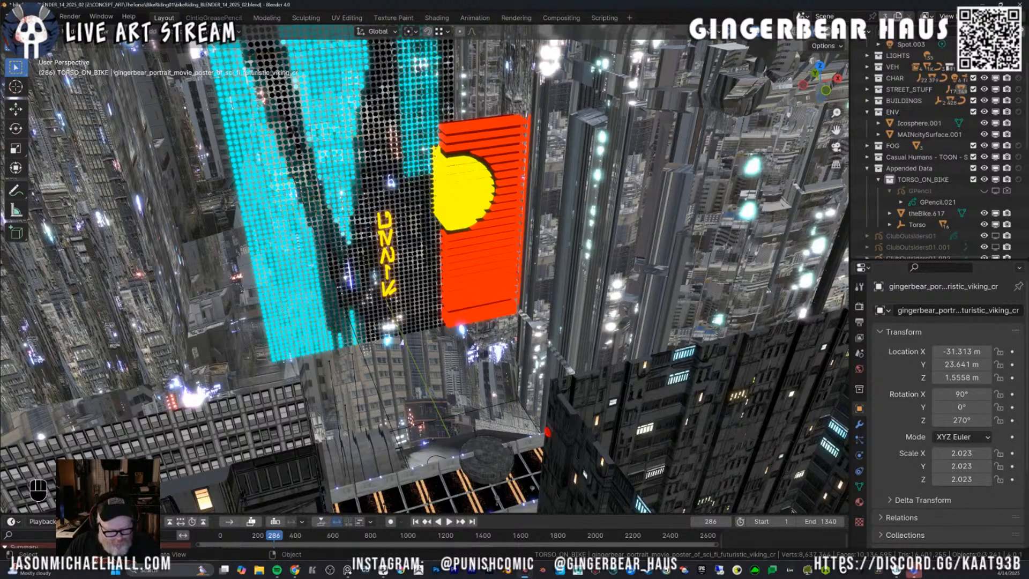
Open the POMADES main sequence video in the media player, maximize its window and start playback.
click(259, 569)
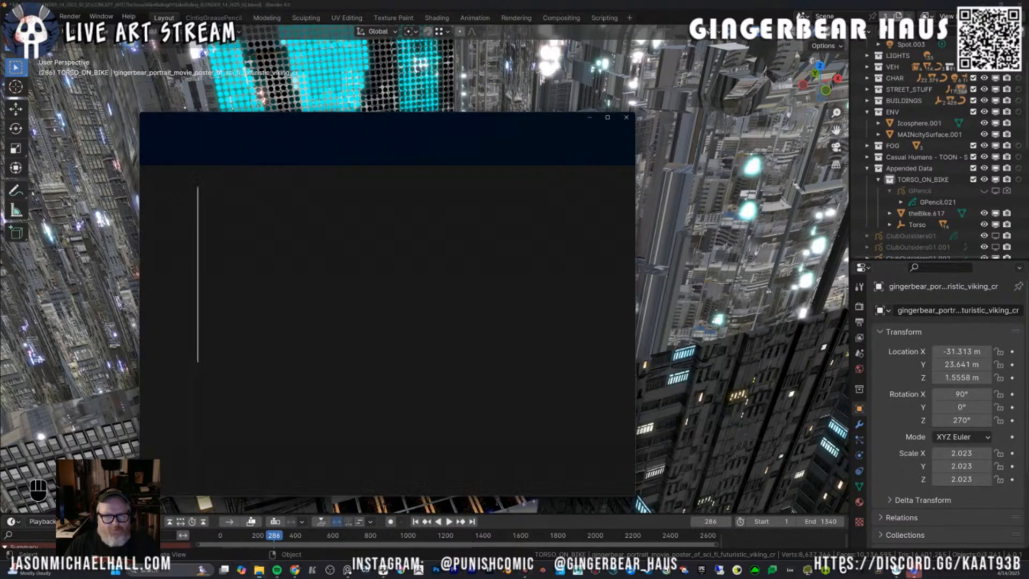
drag(327, 118, 427, 0)
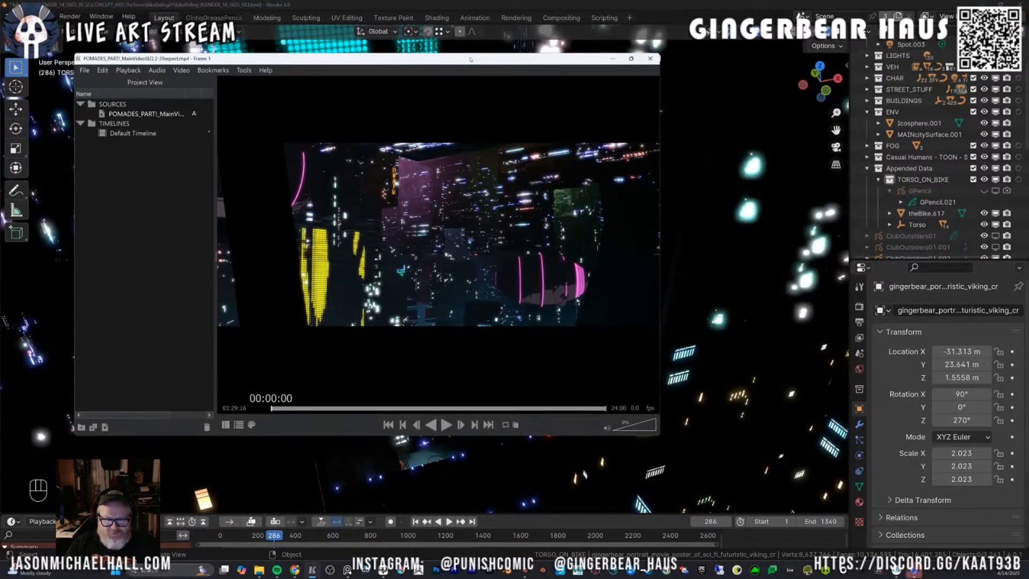
double_click(470, 61)
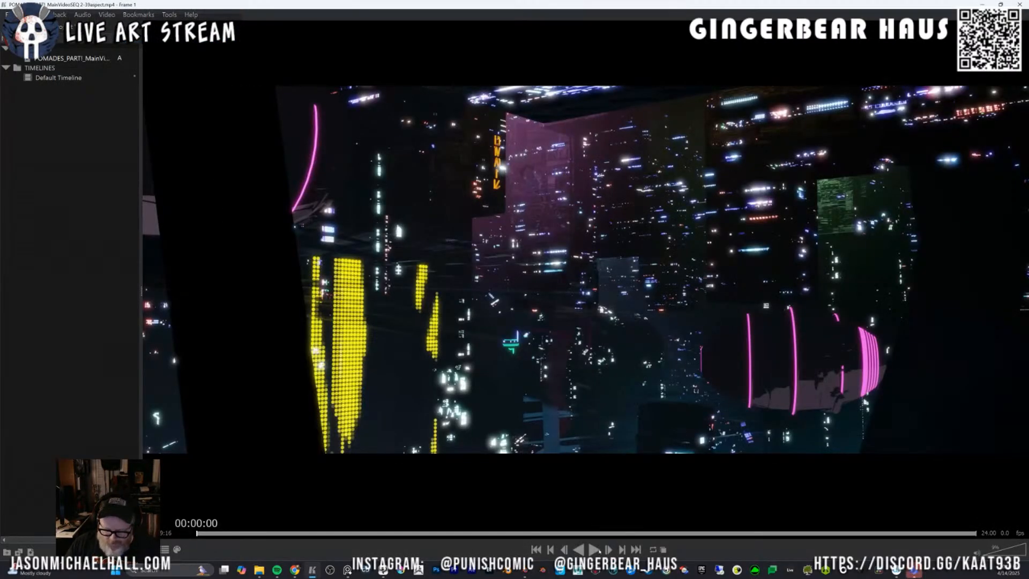
key(space)
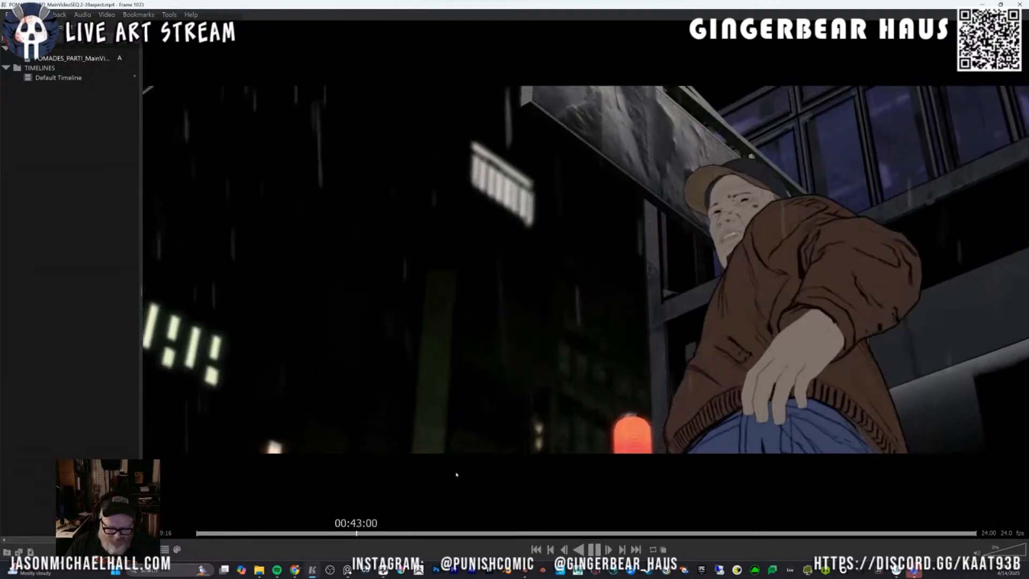
Skip ahead in the POMADES video, raise the volume, and return to the title shot near 03:00:06.
drag(359, 534, 617, 533)
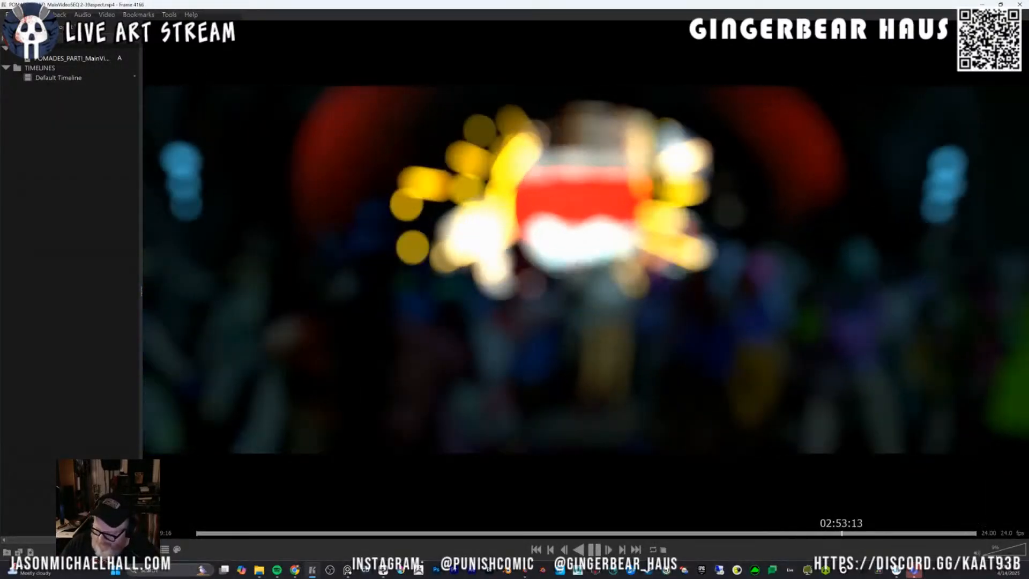
click(1003, 553)
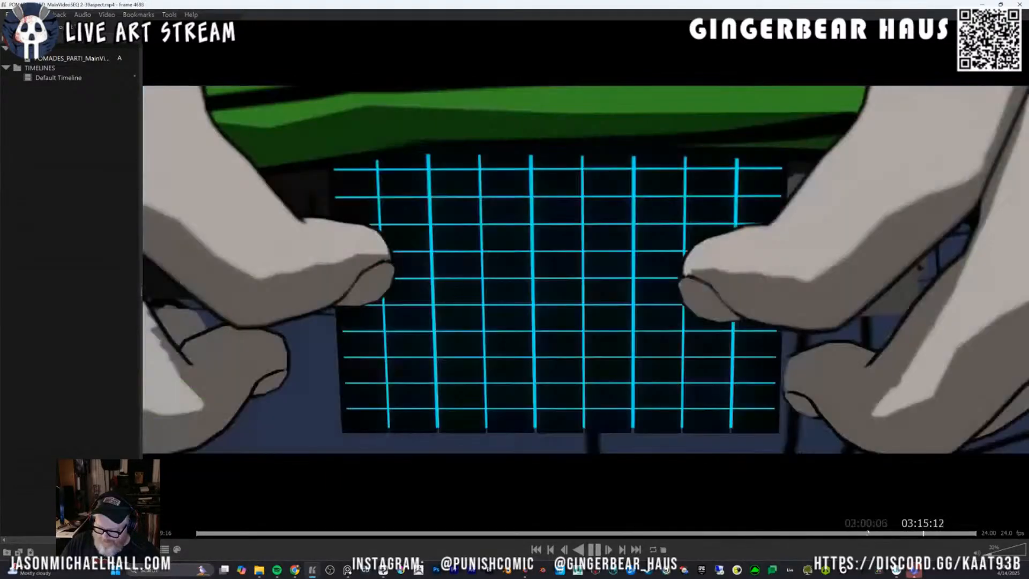
click(868, 533)
key(space)
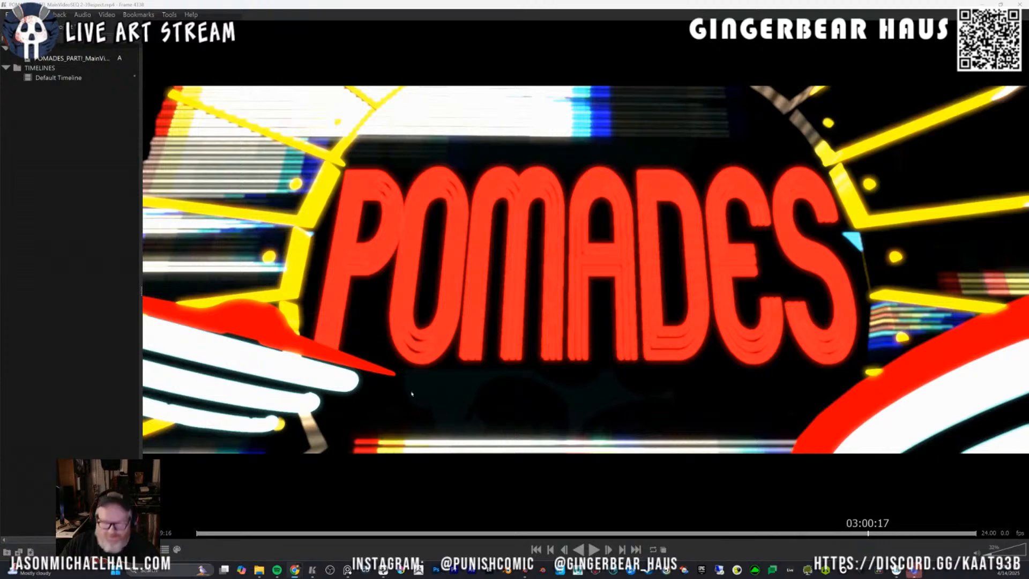
Watch the POMADES video through to the creator credit, pause it and close the player.
key(space)
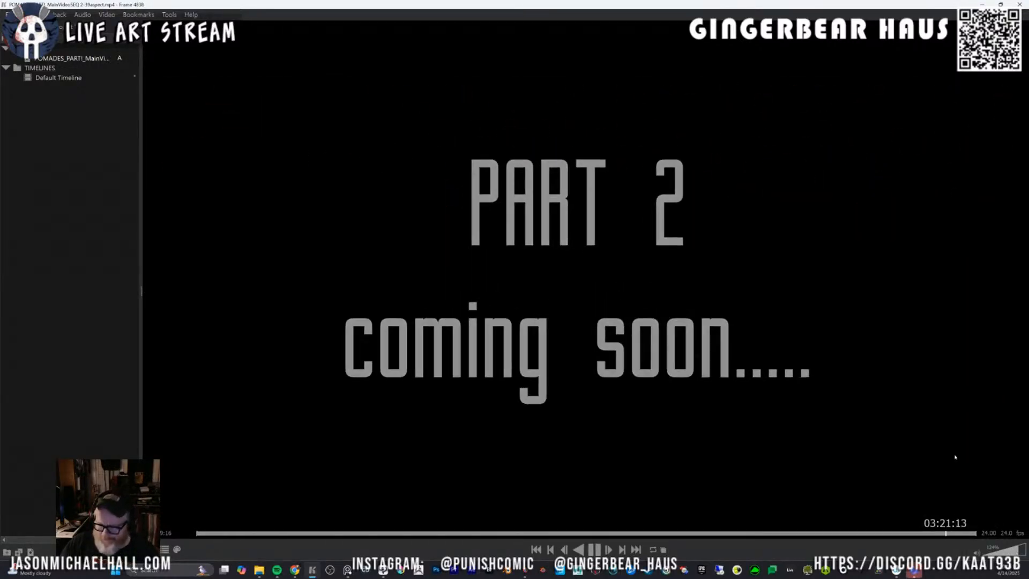
key(space)
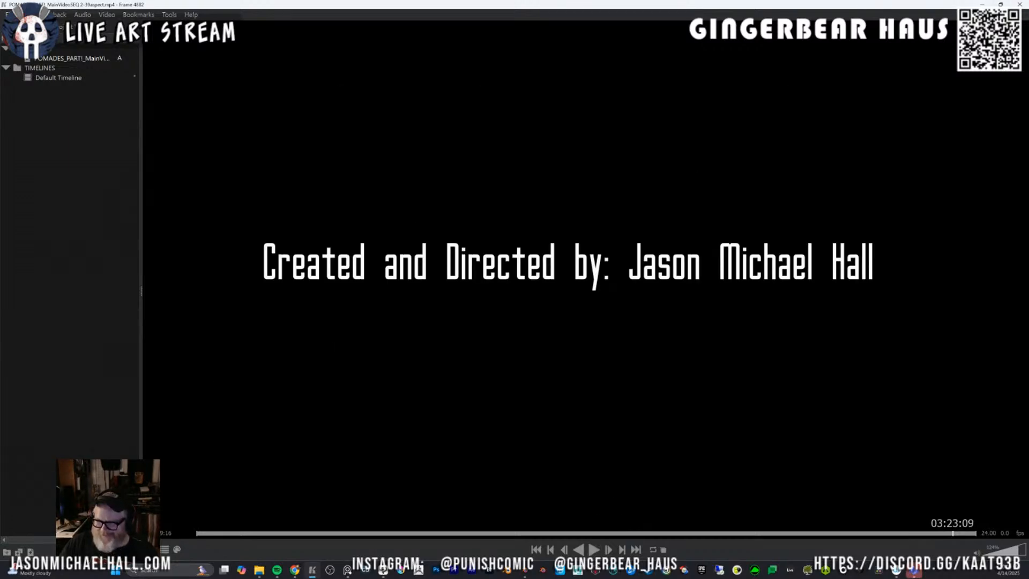
key(super+Down)
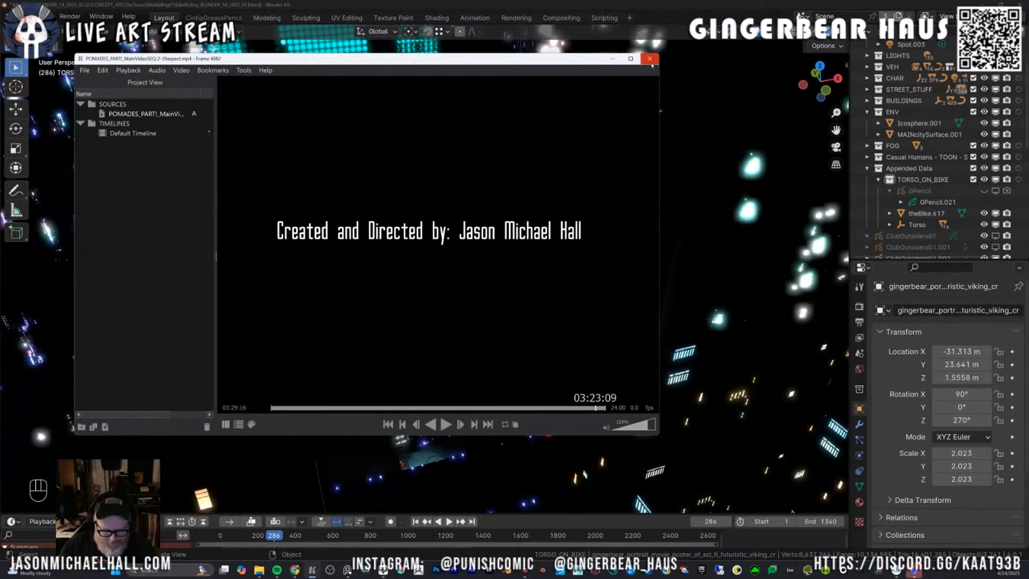
click(650, 59)
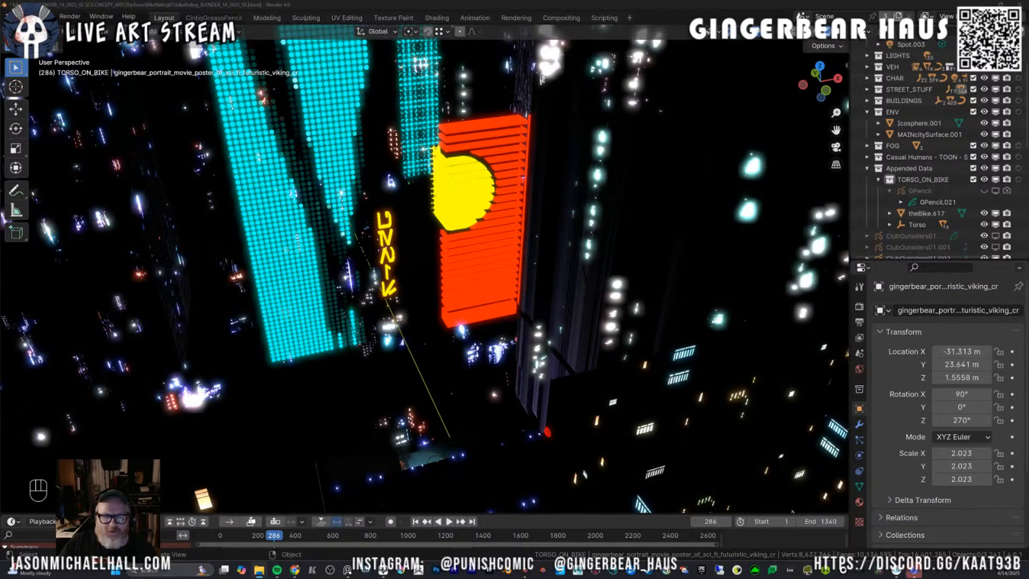
Watch Bass_Playing_NOSOUND.mp4 in a maximized player window and return to Blender.
click(313, 569)
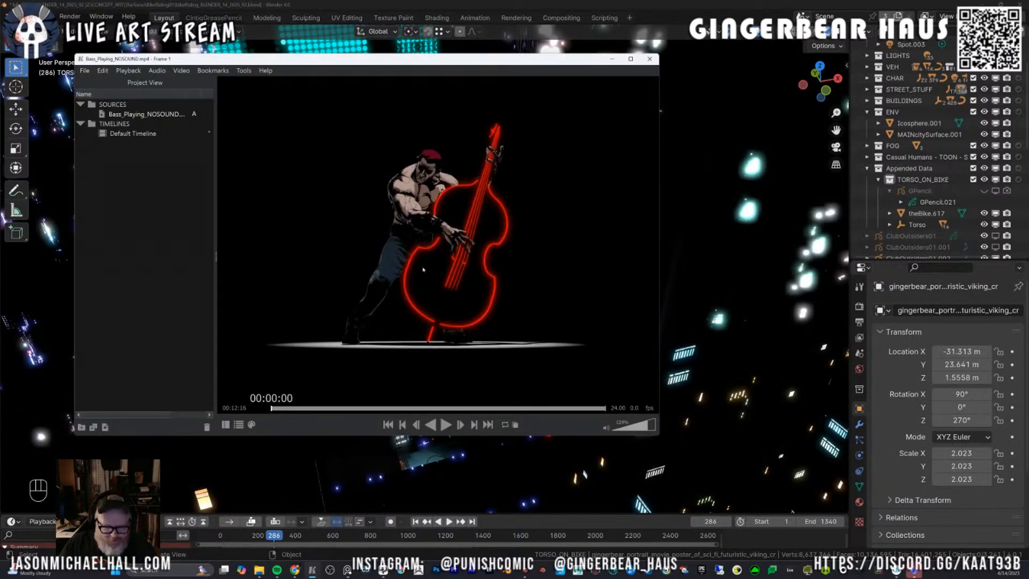
click(445, 424)
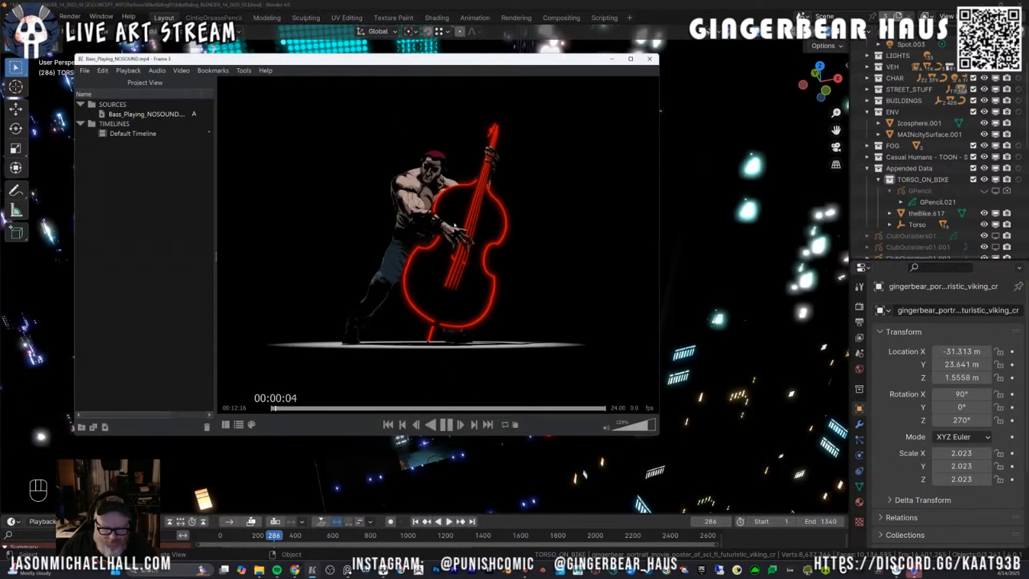
double_click(479, 59)
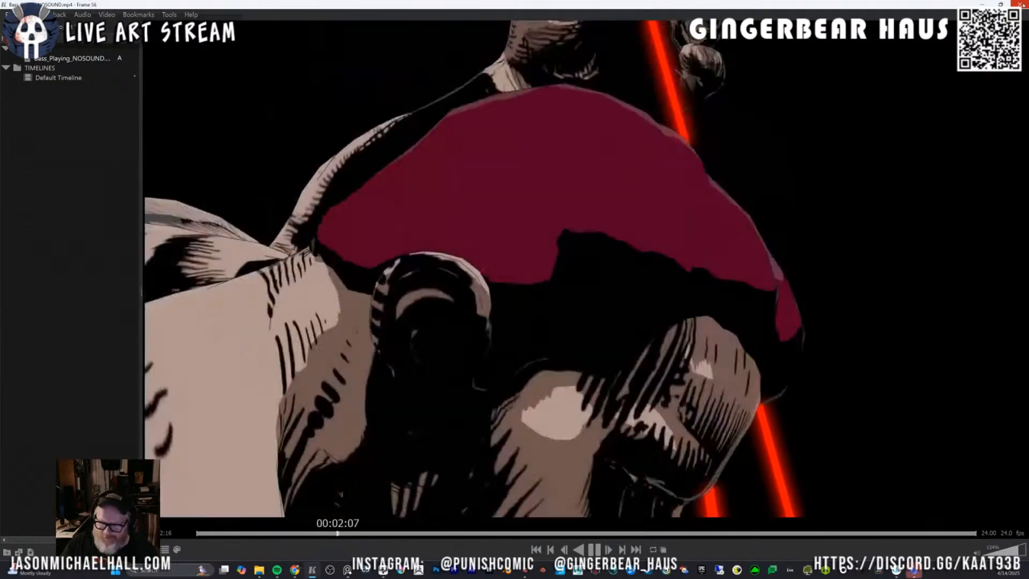
key(alt+Tab)
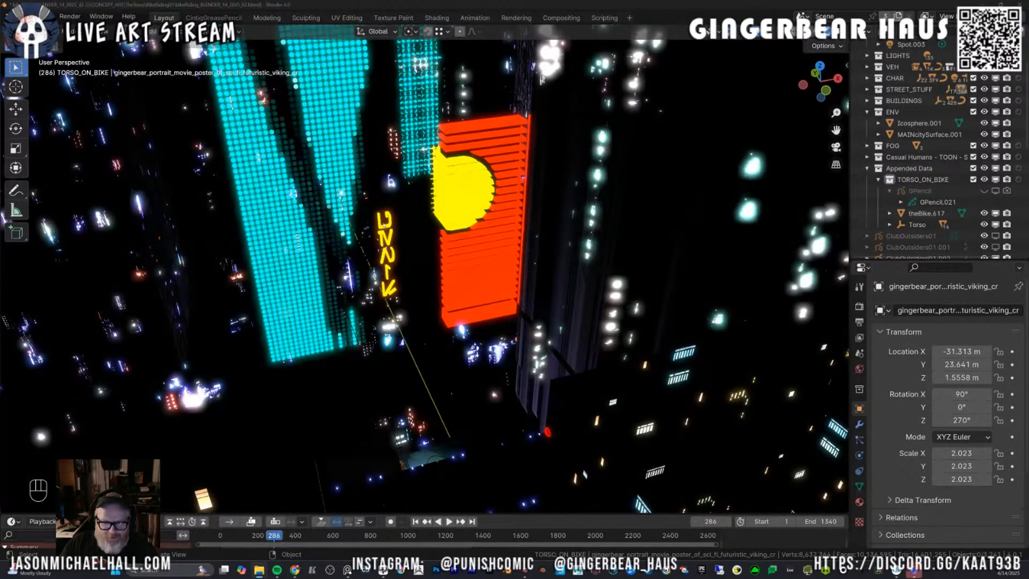
Bring up theTorso_turnaround.mov in the media player and play the character turnaround.
key(alt+Tab)
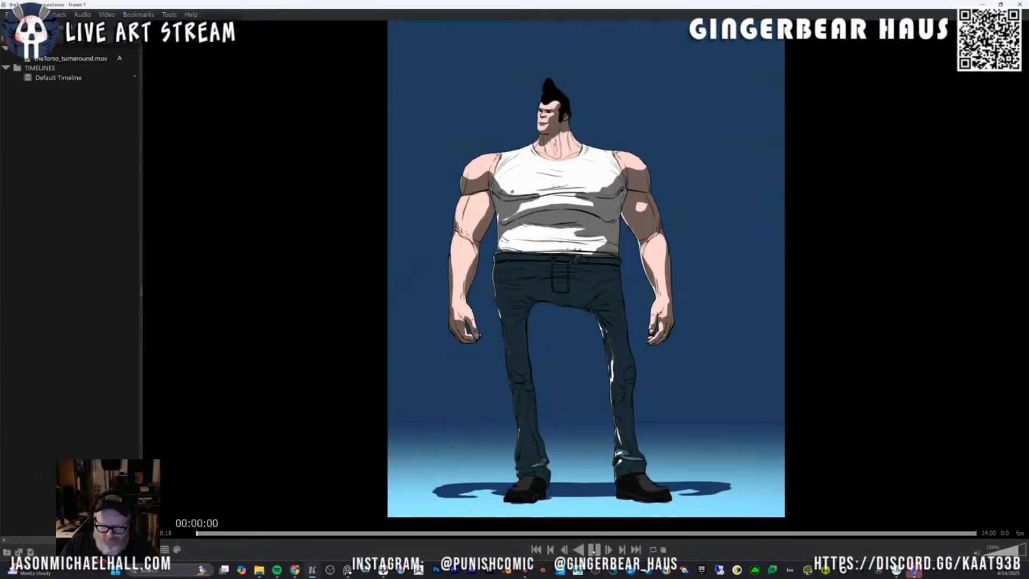
click(594, 551)
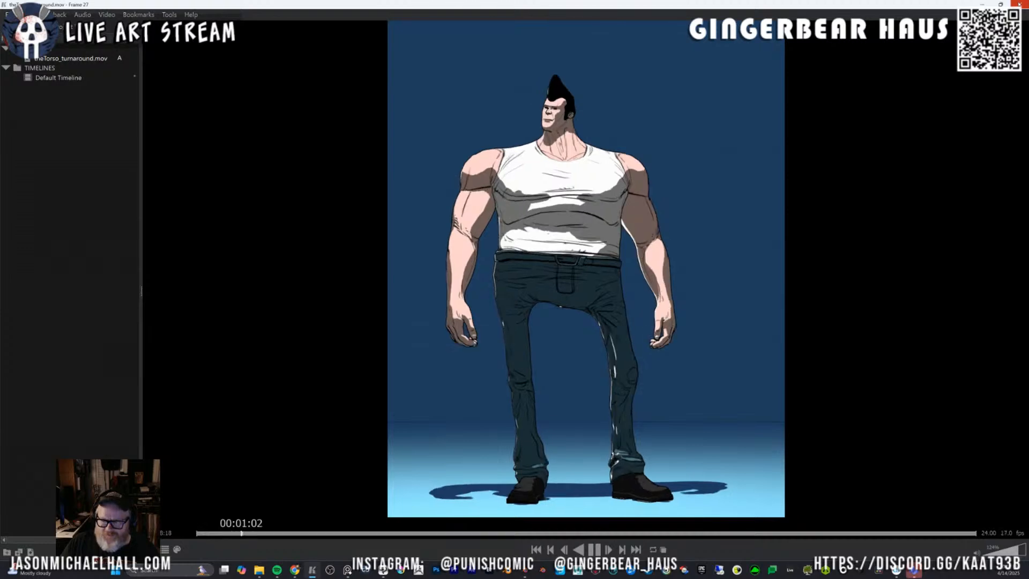
Switch back to the Blender city scene and close it without saving the changes.
key(alt+Tab)
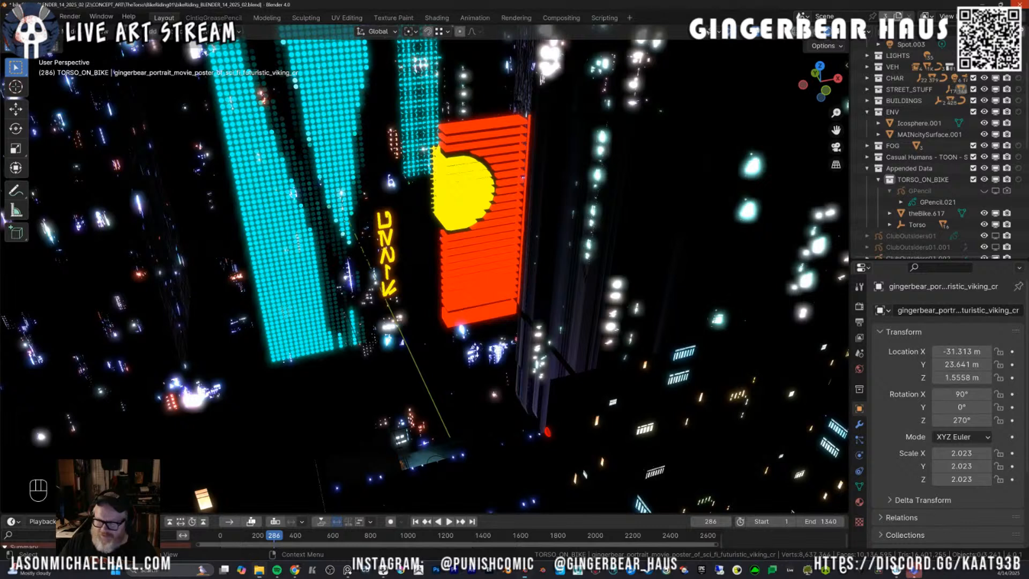
click(1020, 4)
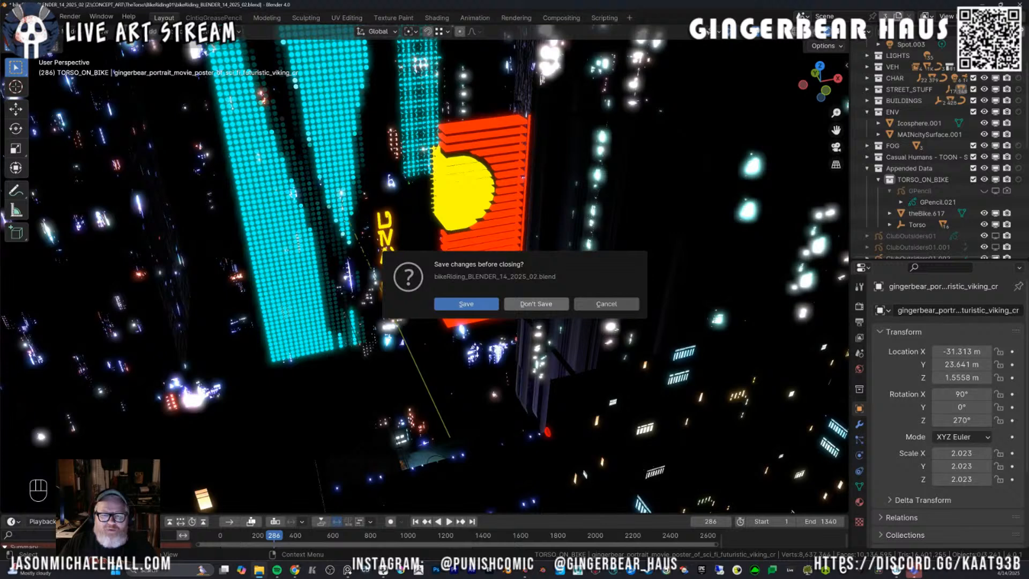
click(536, 304)
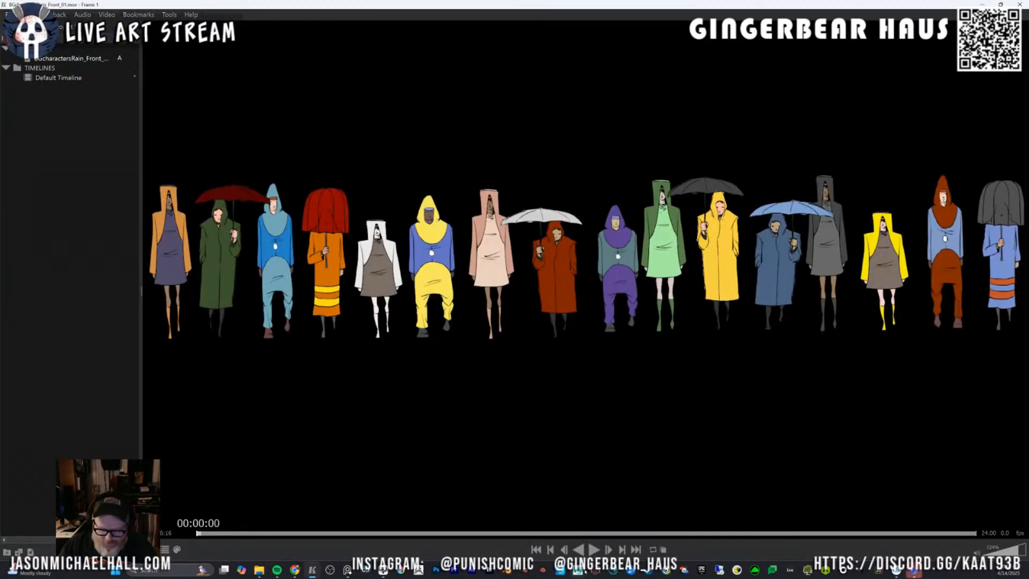
Play the rain-coated background characters, the MachinistFLOSS dance and the DukeMcQueen blaster test videos in the media player.
click(594, 550)
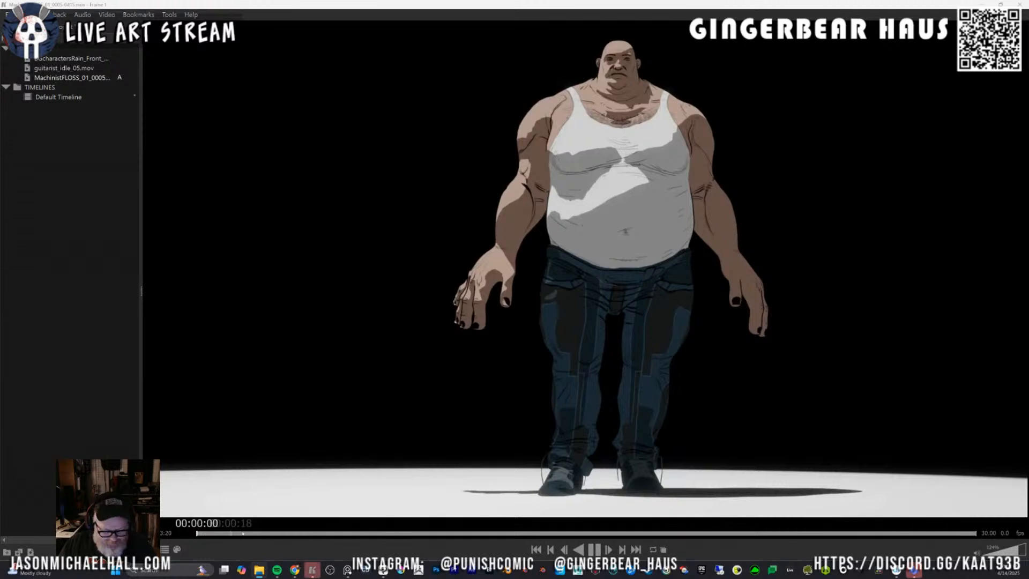
click(595, 550)
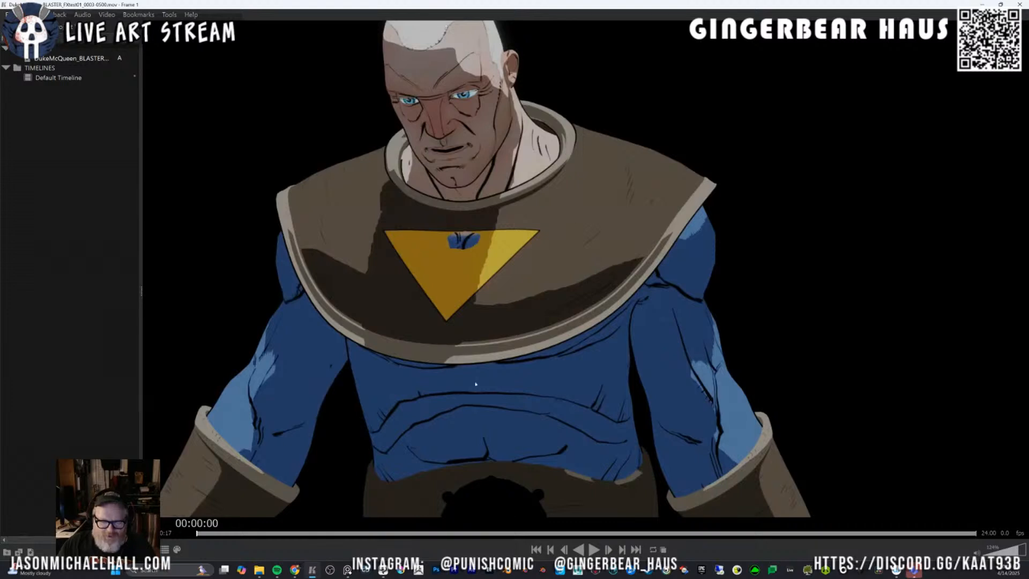
click(594, 550)
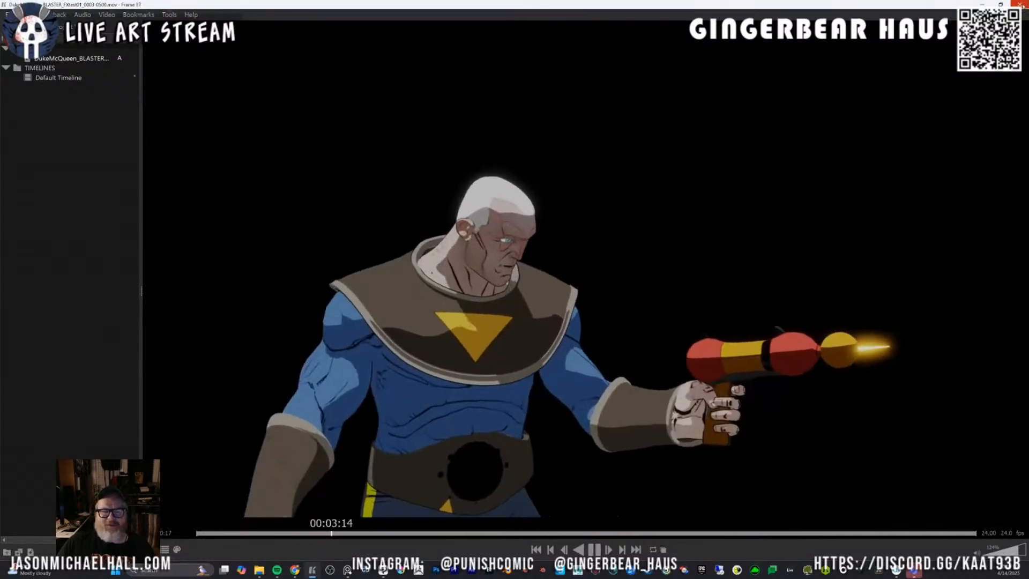
Close the blaster test, play the space shot with sound and the Starlight animated poster, and return to the comic page in Clip Studio Paint.
click(1020, 4)
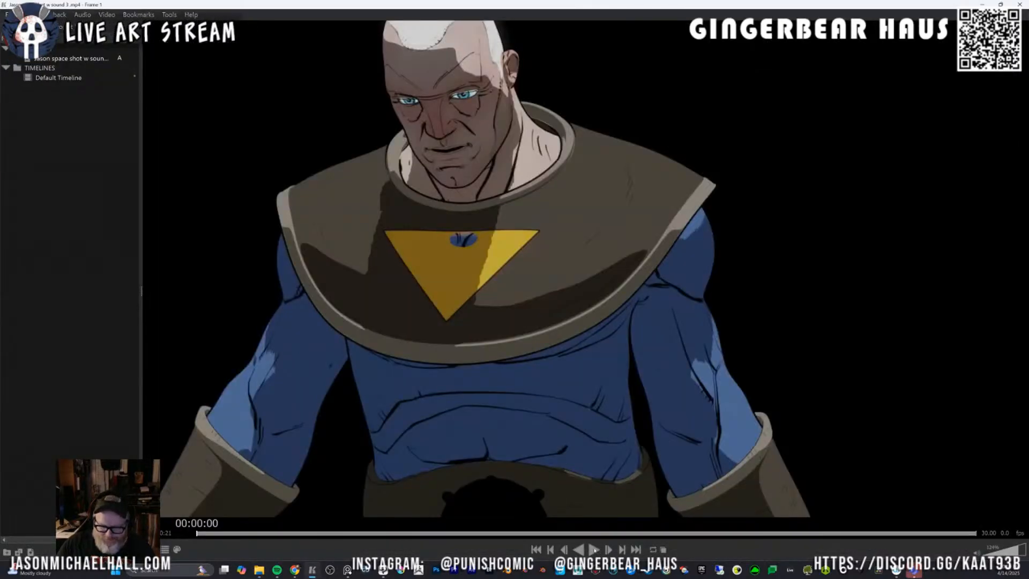
key(space)
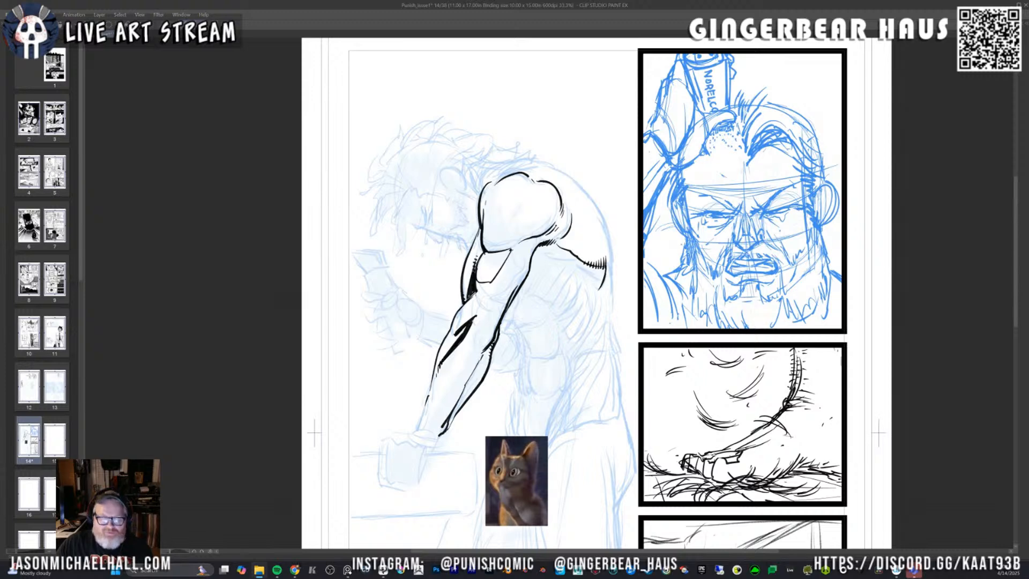
key(space)
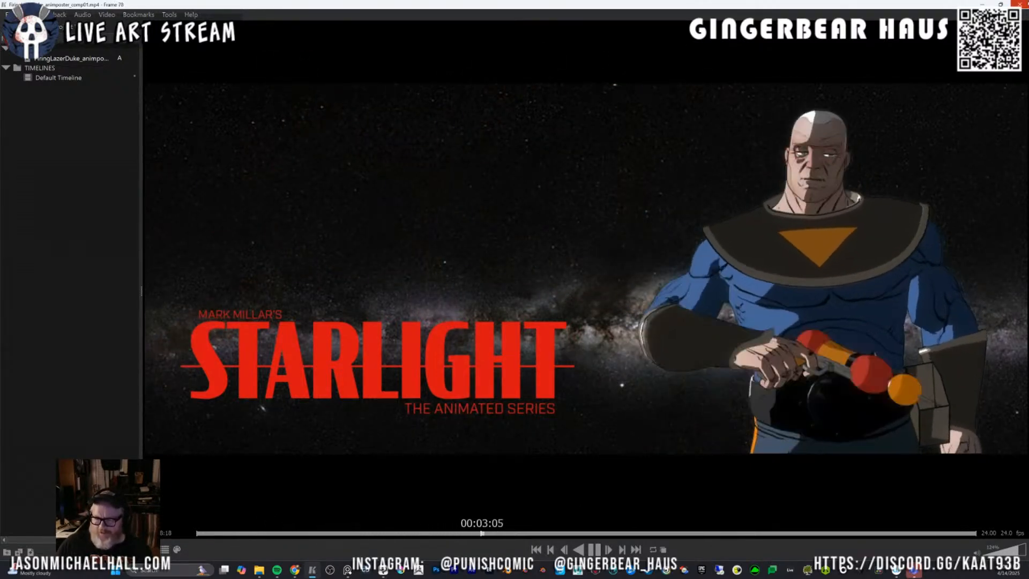
click(1019, 4)
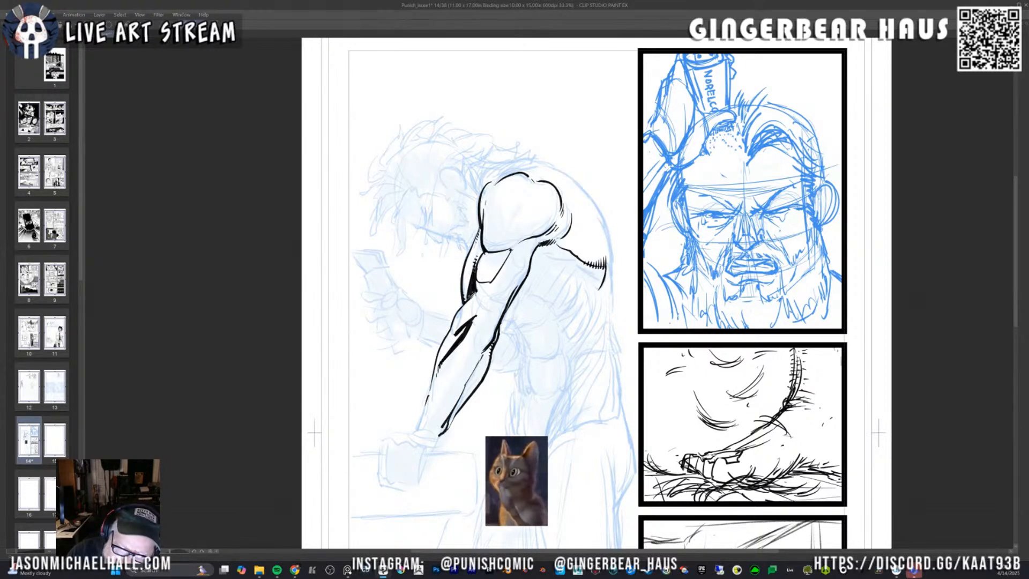
Ink the leaning man's back contour, from the short lines at his side up over the curved upper back.
drag(535, 251, 531, 265)
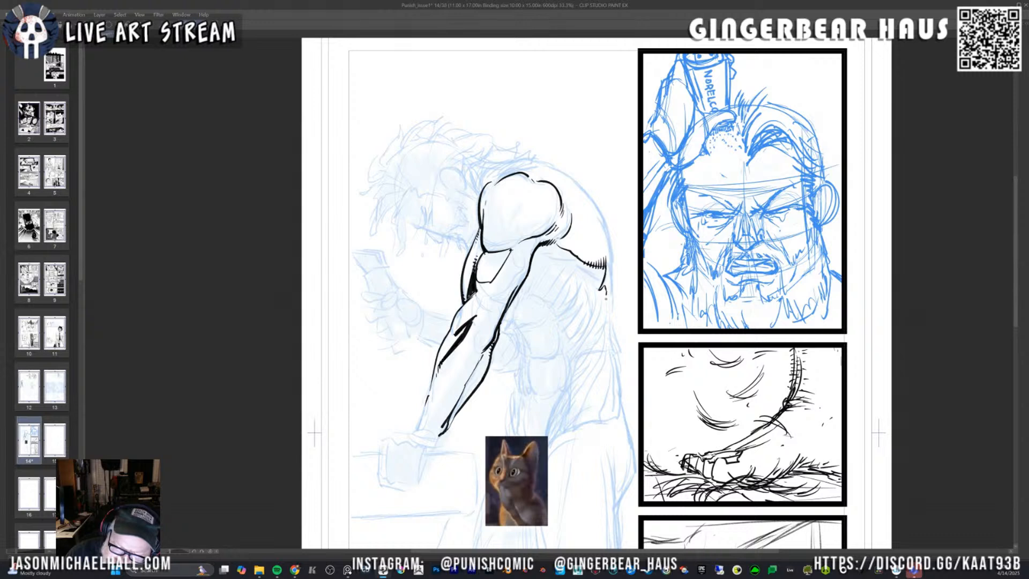
mouse_move(606, 304)
mouse_down()
mouse_move(607, 351)
mouse_move(608, 334)
mouse_move(608, 342)
mouse_up()
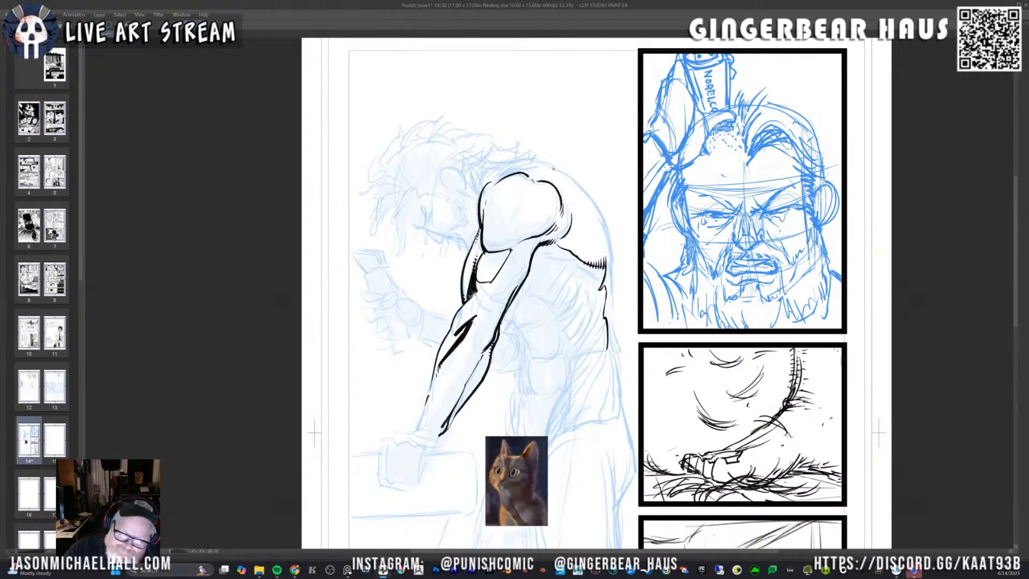
mouse_move(556, 204)
mouse_down()
mouse_move(485, 230)
mouse_move(435, 348)
mouse_move(432, 317)
mouse_move(494, 249)
mouse_move(523, 243)
mouse_up()
key(ctrl+z)
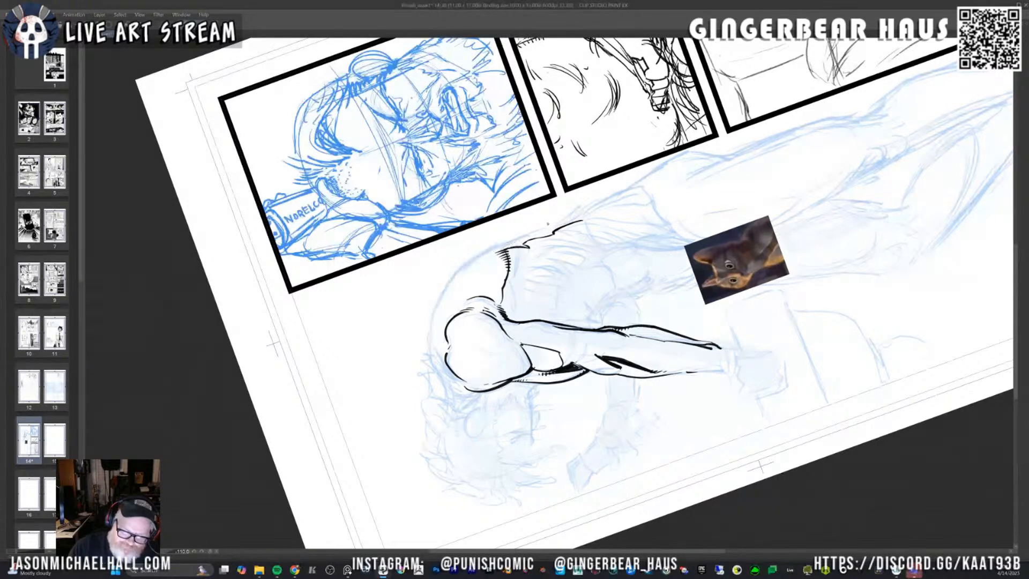
mouse_move(430, 338)
mouse_down()
mouse_move(453, 274)
mouse_move(481, 245)
mouse_move(468, 269)
mouse_move(479, 253)
mouse_move(530, 234)
mouse_up()
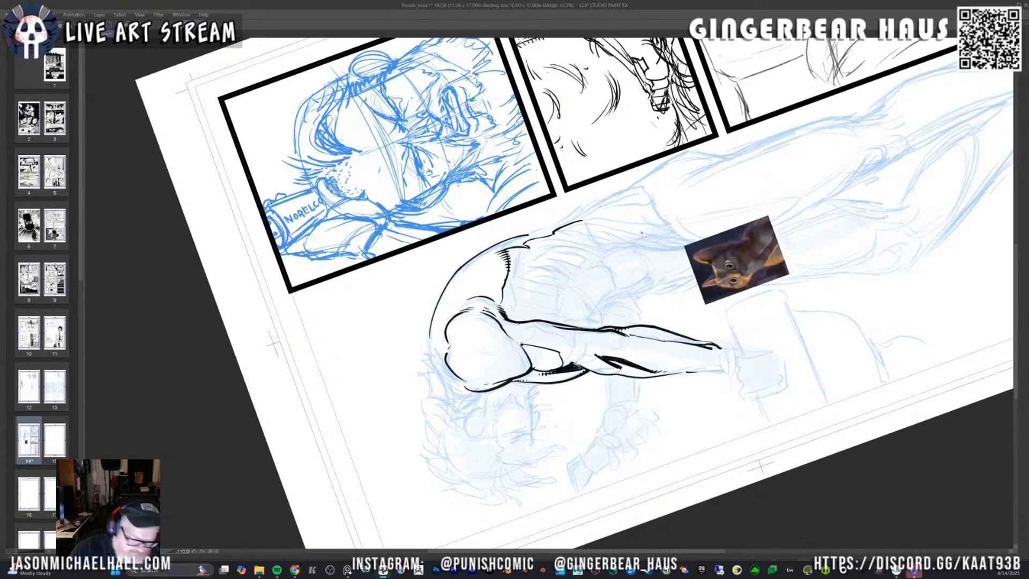
Extend the inked lower back line down toward the waist and add short hatching above the shoulder-blade fold.
key(asciicircum)
key(asciicircum)
key(asciicircum)
key(asciicircum)
key(asciicircum)
key(asciicircum)
key(asciicircum)
key(asciicircum)
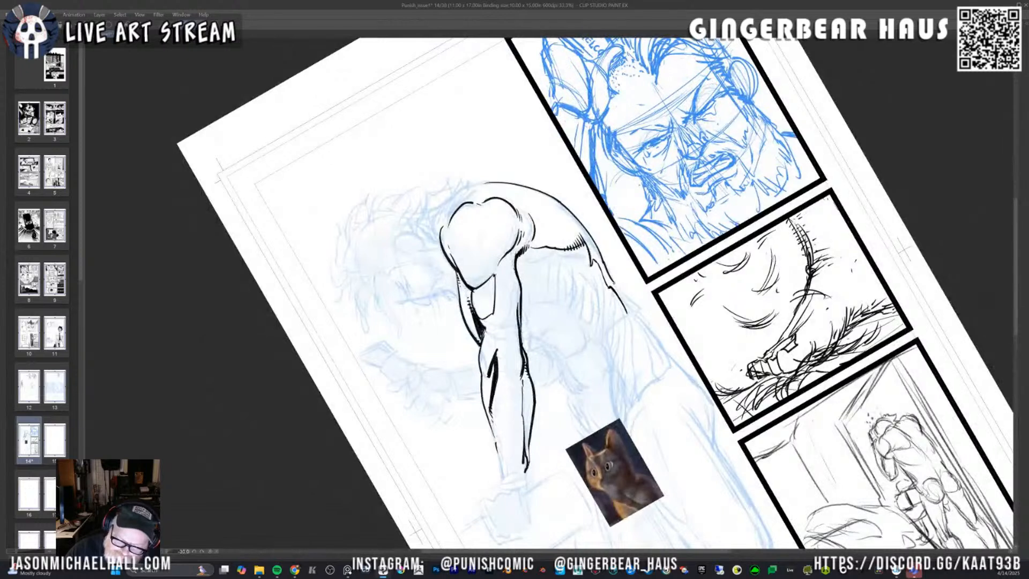
drag(615, 285, 666, 354)
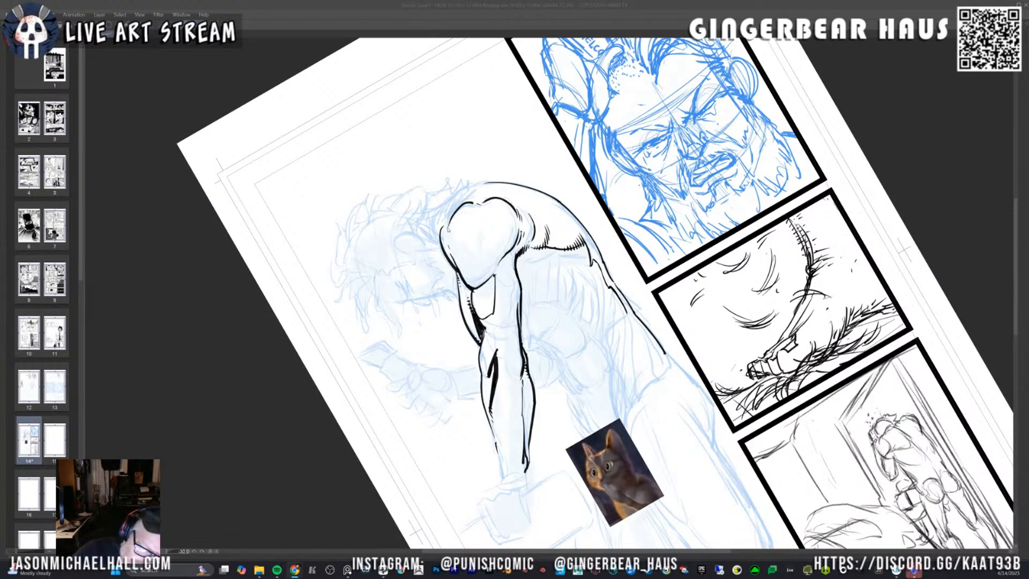
Hatch the upper arm muscle below the shoulder, along its lower curve and where it meets the shoulder.
click(448, 226)
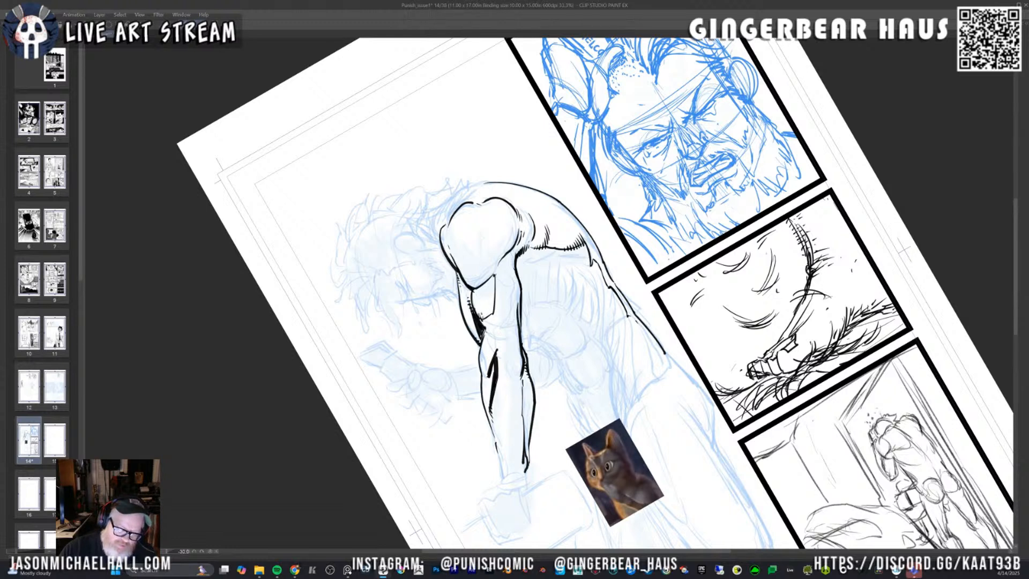
drag(485, 314, 481, 322)
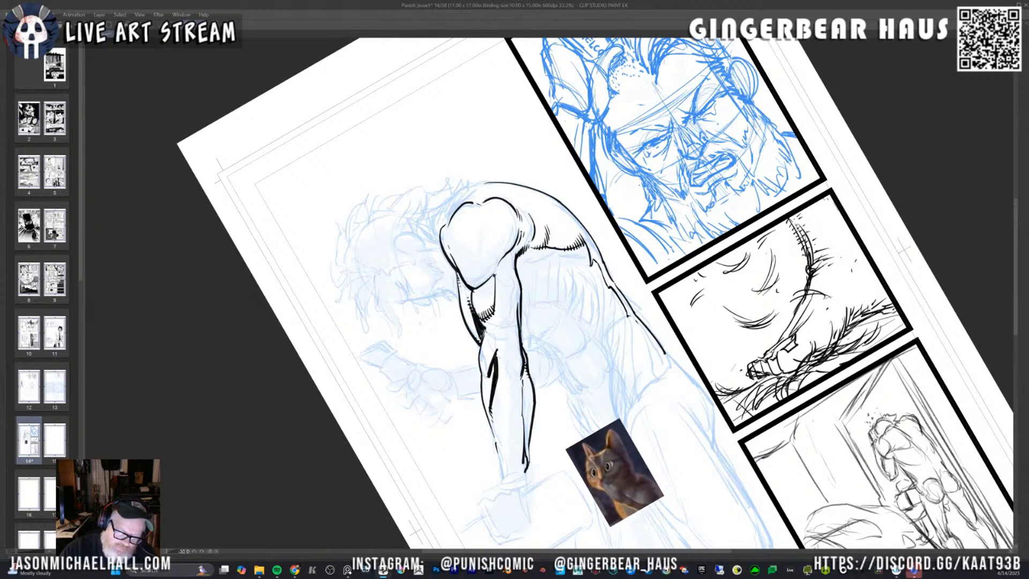
scroll(484, 314, up, 1)
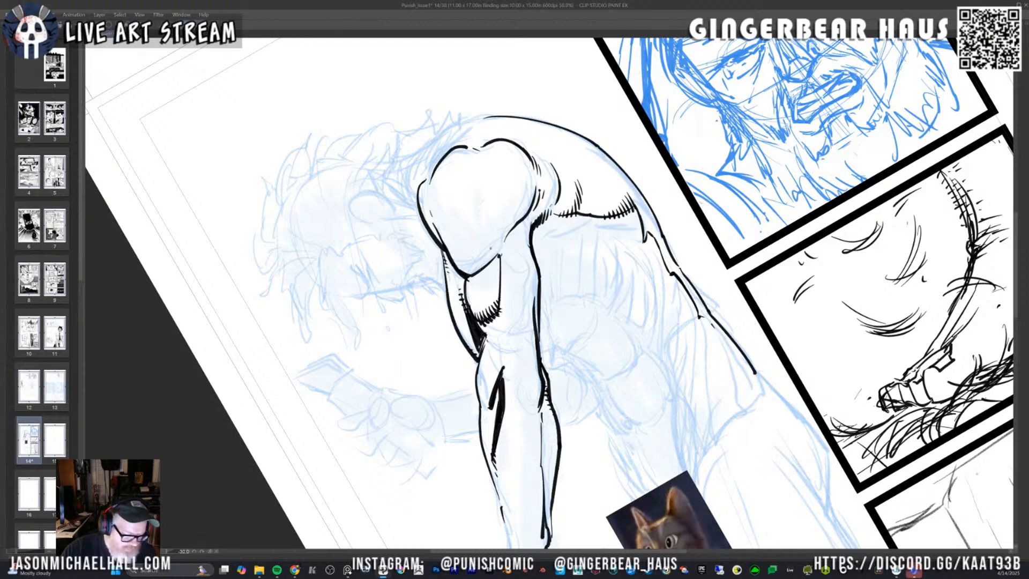
key(minus)
key(minus)
key(minus)
key(minus)
key(minus)
key(minus)
key(minus)
key(minus)
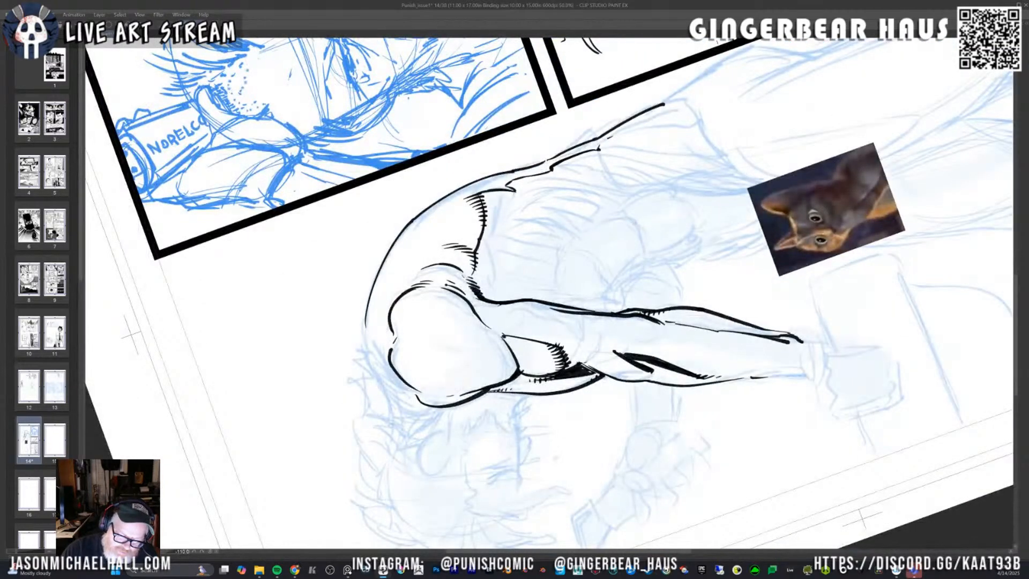
mouse_move(504, 345)
mouse_down()
mouse_move(508, 327)
mouse_move(517, 331)
mouse_up()
Add short feathered hatching along the front and lower edge of the shoulder muscle, undoing the last stray stroke.
key(minus)
key(minus)
key(asciicircum)
key(asciicircum)
key(asciicircum)
key(asciicircum)
key(asciicircum)
key(asciicircum)
key(asciicircum)
key(asciicircum)
key(asciicircum)
key(asciicircum)
key(asciicircum)
key(asciicircum)
key(asciicircum)
key(asciicircum)
key(asciicircum)
key(asciicircum)
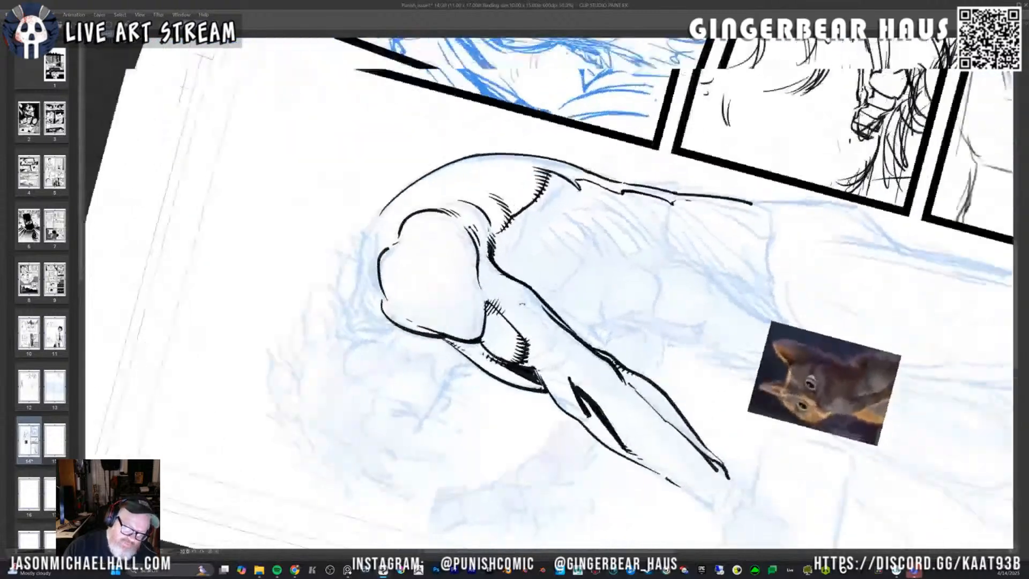
key(asciicircum)
key(asciicircum)
key(asciicircum)
key(asciicircum)
key(asciicircum)
key(asciicircum)
key(asciicircum)
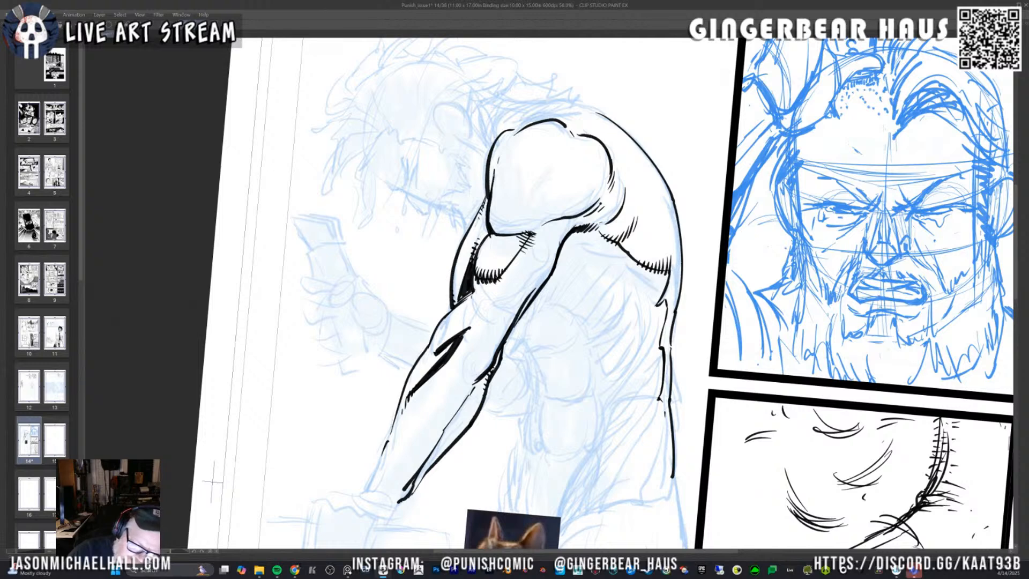
key(minus)
key(minus)
key(minus)
key(minus)
key(minus)
key(minus)
key(minus)
key(minus)
key(minus)
key(minus)
key(minus)
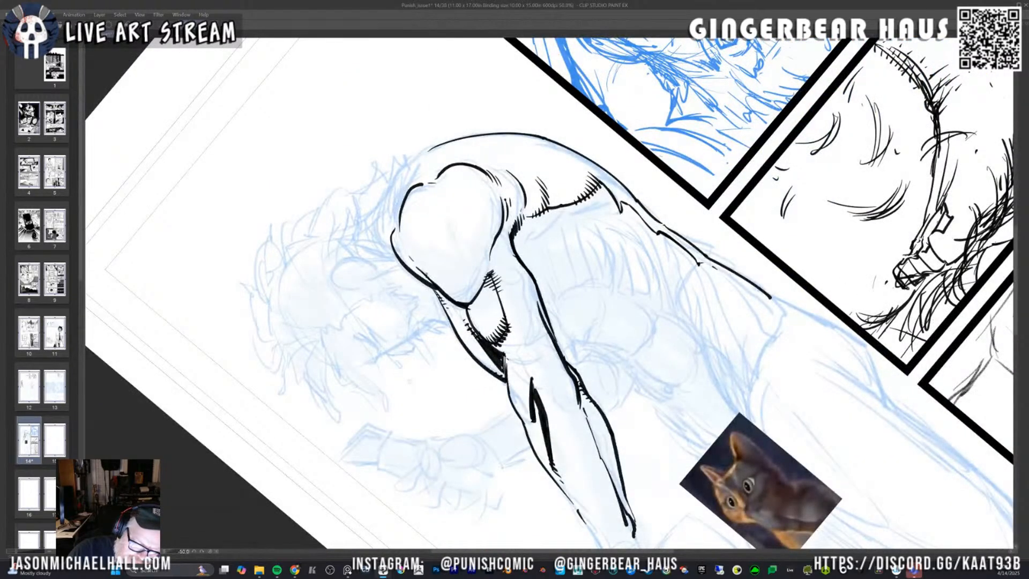
drag(412, 266, 423, 274)
mouse_move(416, 261)
mouse_down()
mouse_move(421, 273)
mouse_move(418, 260)
mouse_up()
drag(409, 251, 413, 254)
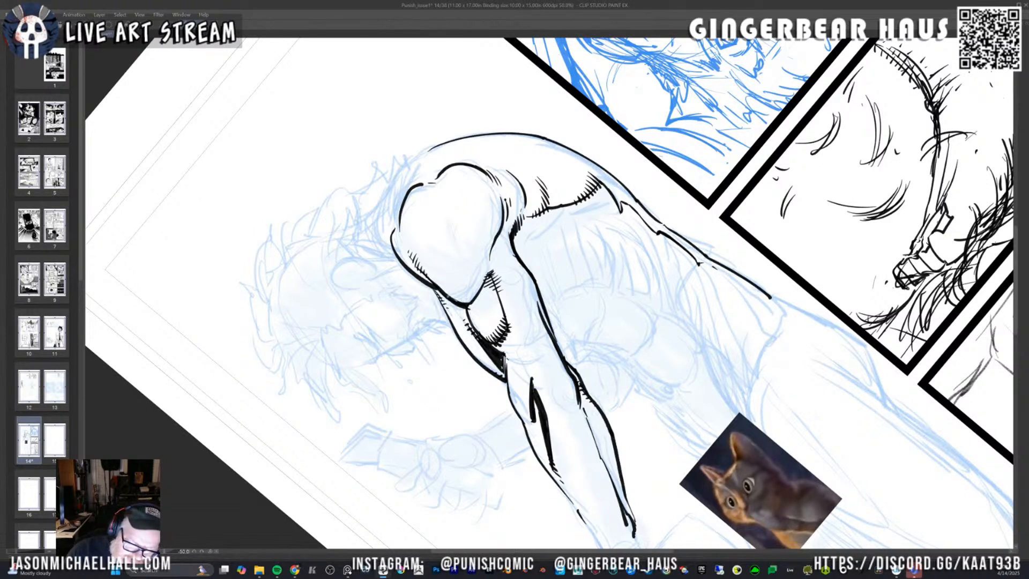
drag(462, 298, 466, 303)
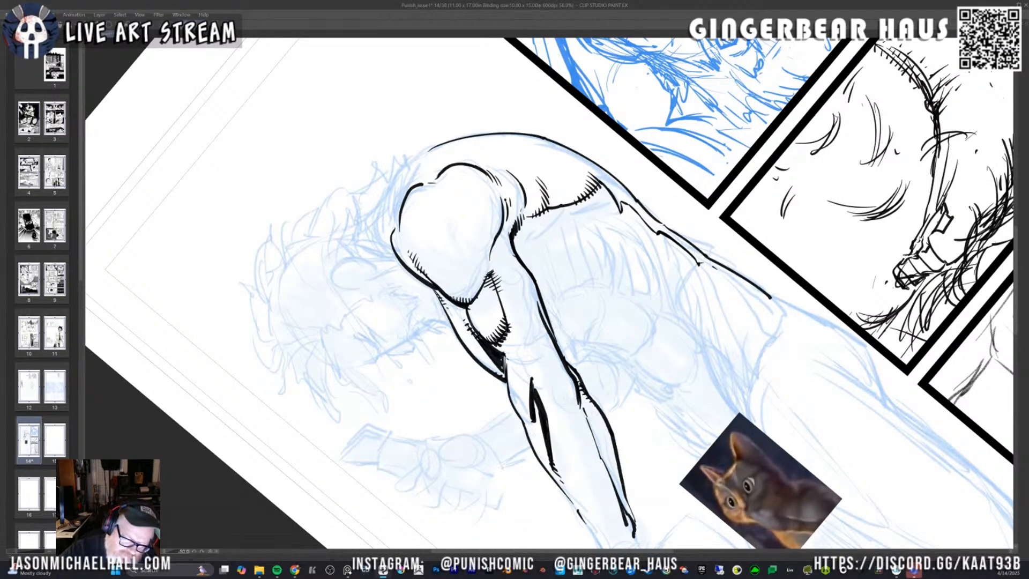
mouse_move(448, 292)
mouse_down()
mouse_move(471, 303)
mouse_move(454, 299)
mouse_up()
key(ctrl+z)
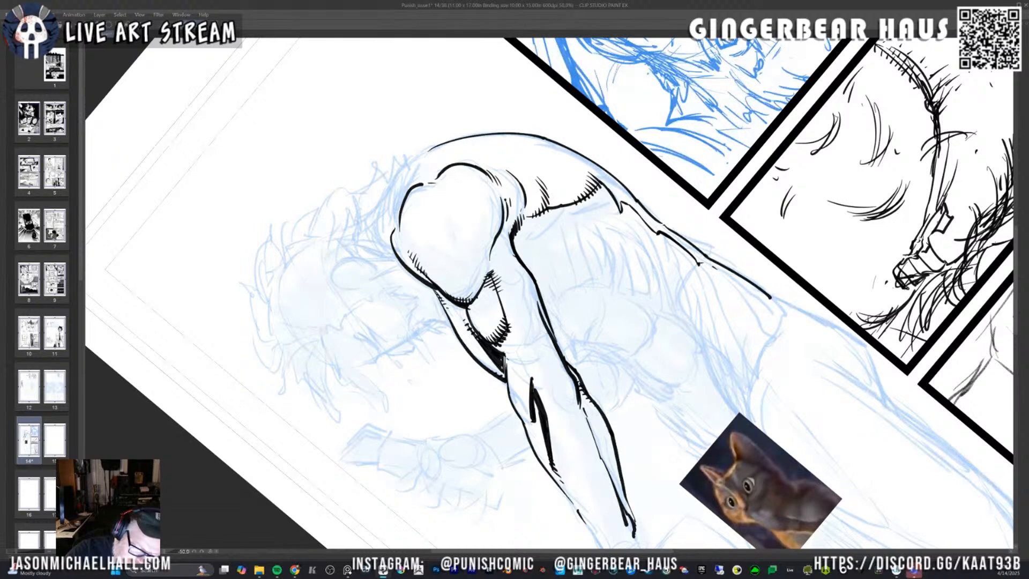
Ink the muscle separation lines inside the shoulder and thicken the central crease with dark shading.
mouse_move(425, 272)
mouse_down()
mouse_move(459, 283)
mouse_move(448, 225)
mouse_move(471, 251)
mouse_move(500, 194)
mouse_move(503, 208)
mouse_up()
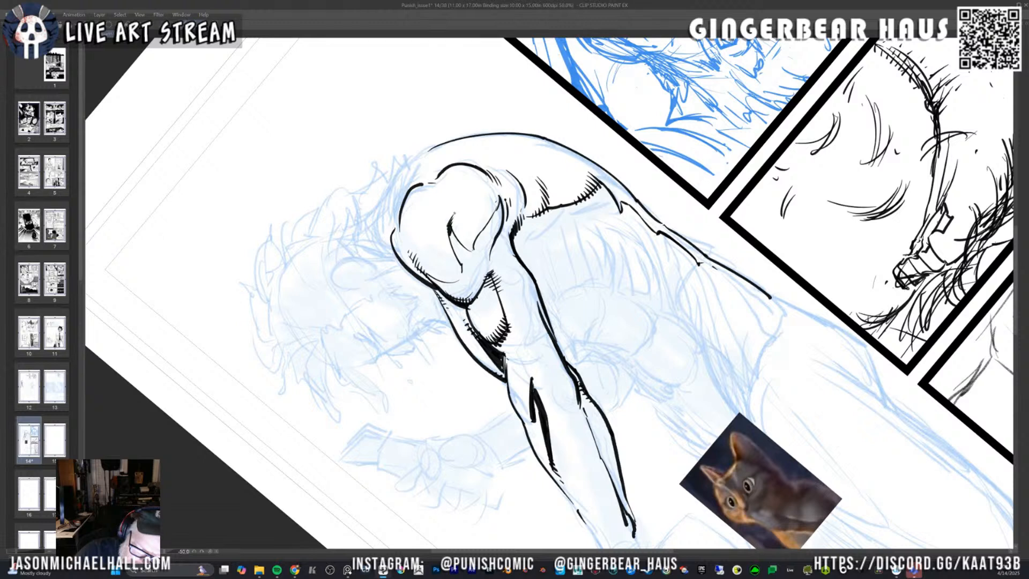
drag(454, 209, 447, 220)
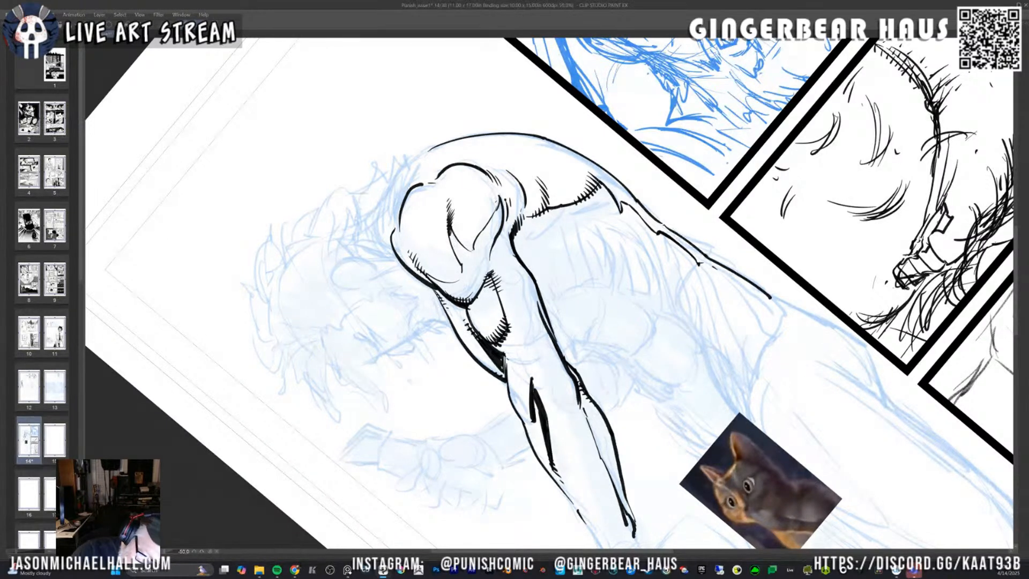
drag(455, 232, 453, 256)
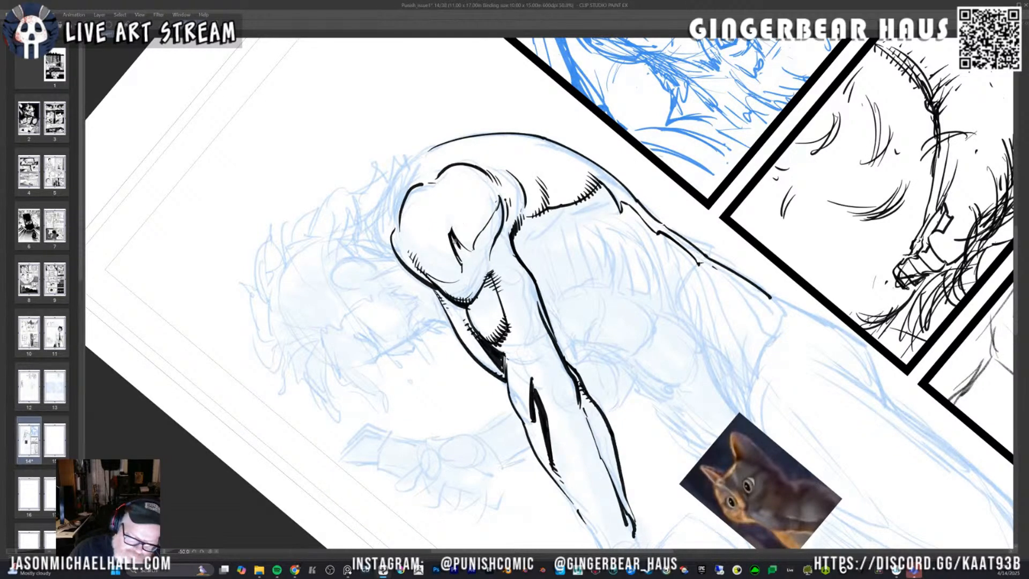
scroll(455, 236, up, 2)
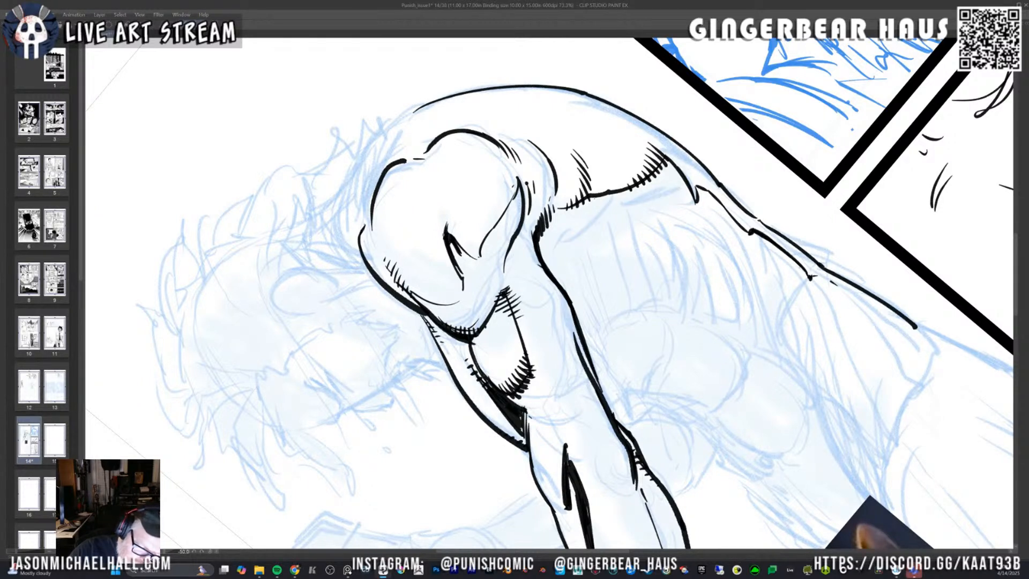
drag(444, 234, 436, 195)
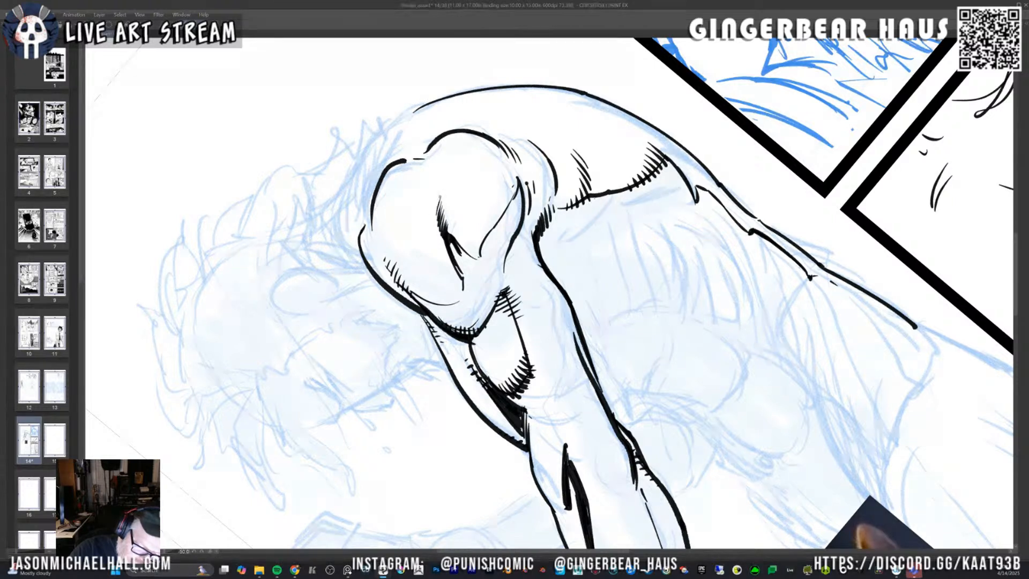
key(ctrl+z)
key(ctrl+z)
key(ctrl+z)
key(ctrl+z)
key(ctrl+z)
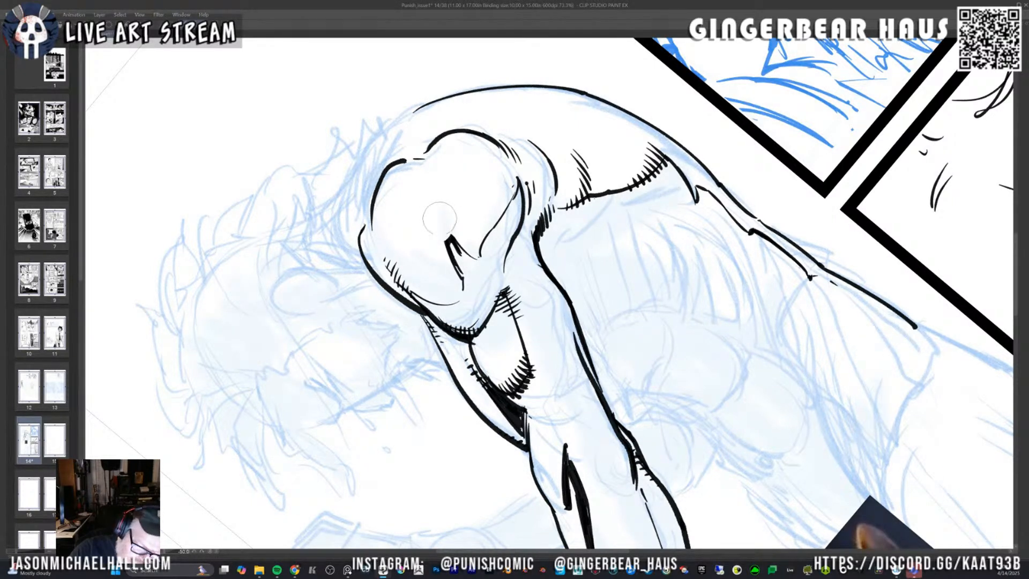
Ink tapered feathering that extends the central crease of the hunched figure's shoulder muscle.
drag(447, 244, 447, 230)
drag(710, 292, 389, 292)
mouse_move(698, 364)
mouse_down()
mouse_move(549, 285)
mouse_move(552, 300)
mouse_up()
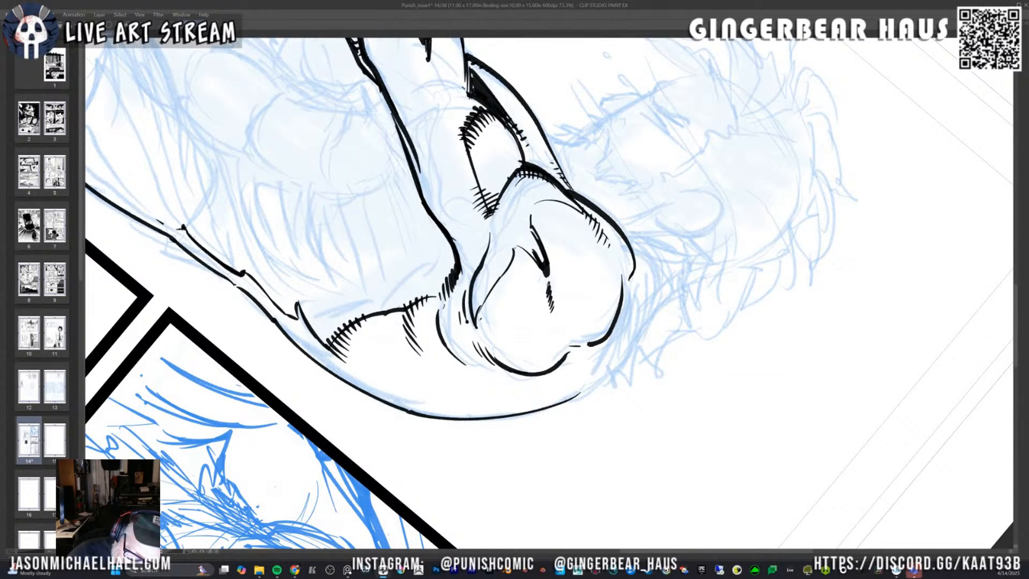
drag(547, 283, 547, 273)
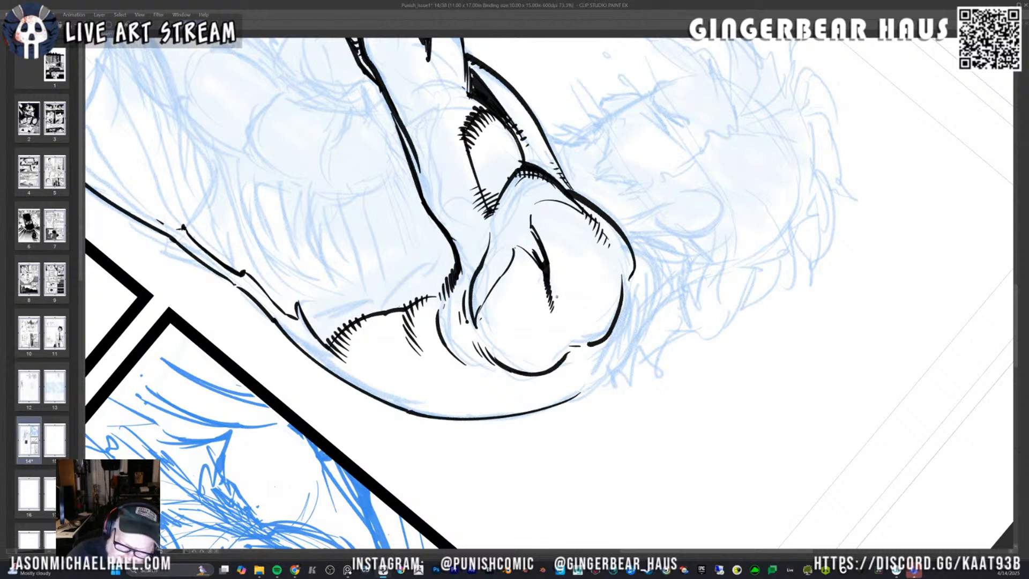
key(ctrl+z)
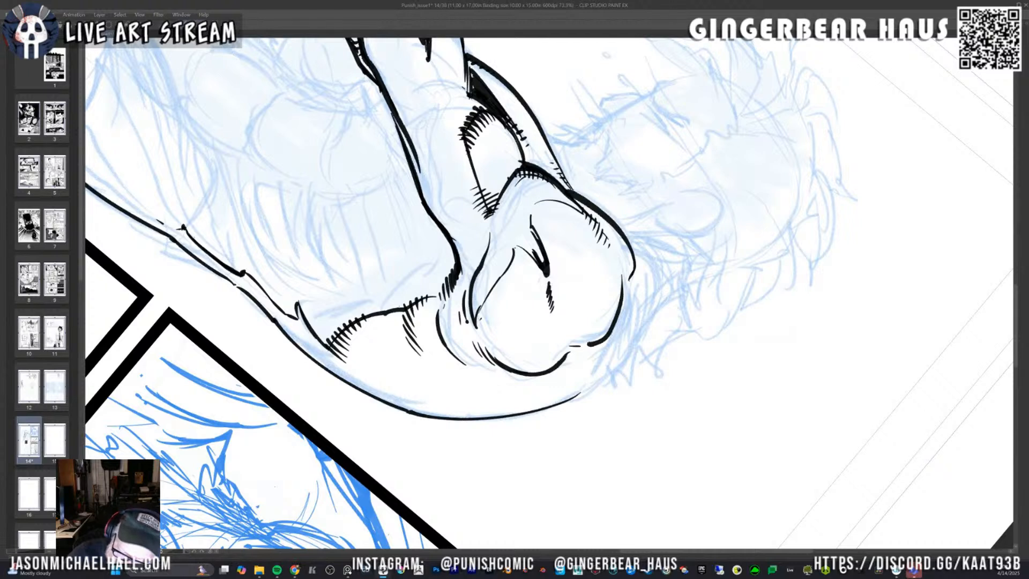
key(ctrl+z)
key(ctrl+z)
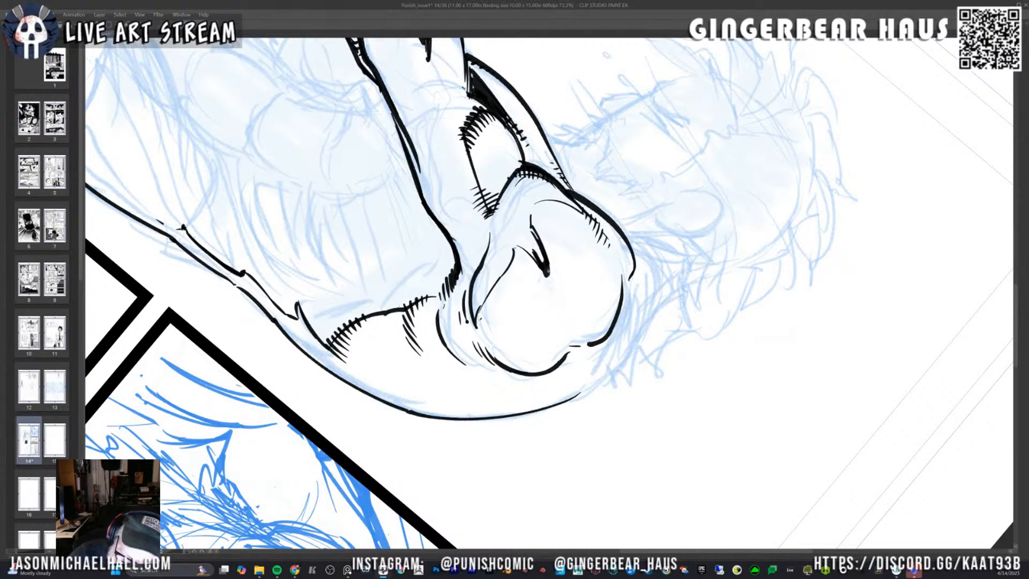
drag(545, 270, 553, 313)
drag(545, 308, 554, 320)
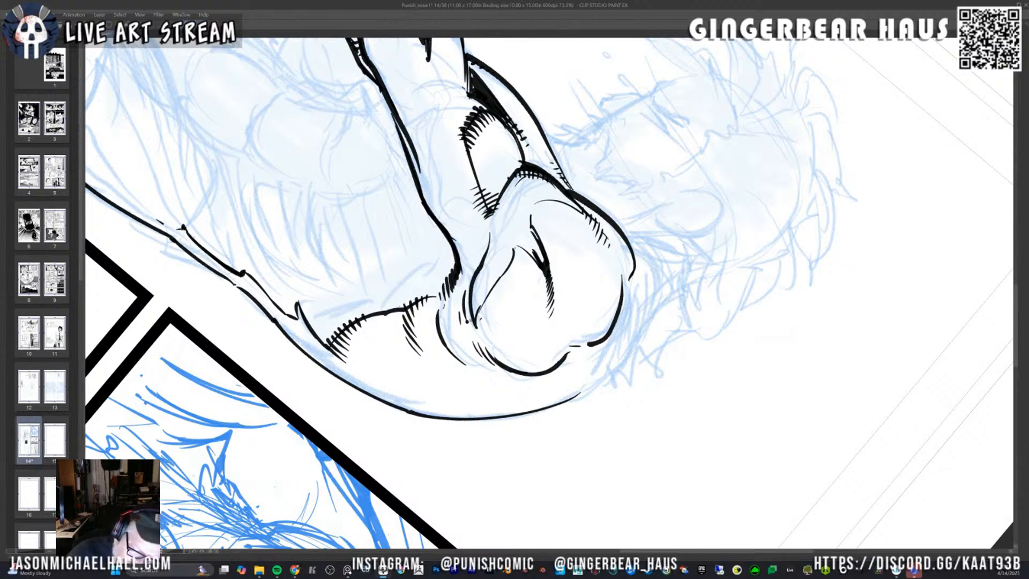
Ink short hatching where the shoulder muscle's lower contour curves up toward the back.
mouse_move(482, 286)
mouse_down()
mouse_move(551, 366)
mouse_move(606, 343)
mouse_up()
mouse_move(613, 328)
mouse_down()
mouse_move(608, 341)
mouse_move(611, 333)
mouse_up()
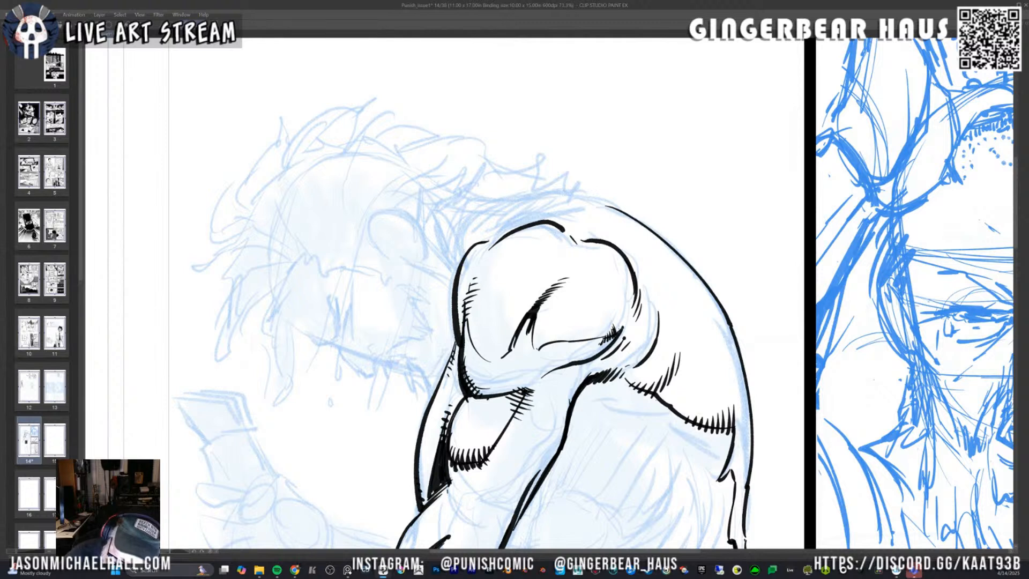
key(ctrl+z)
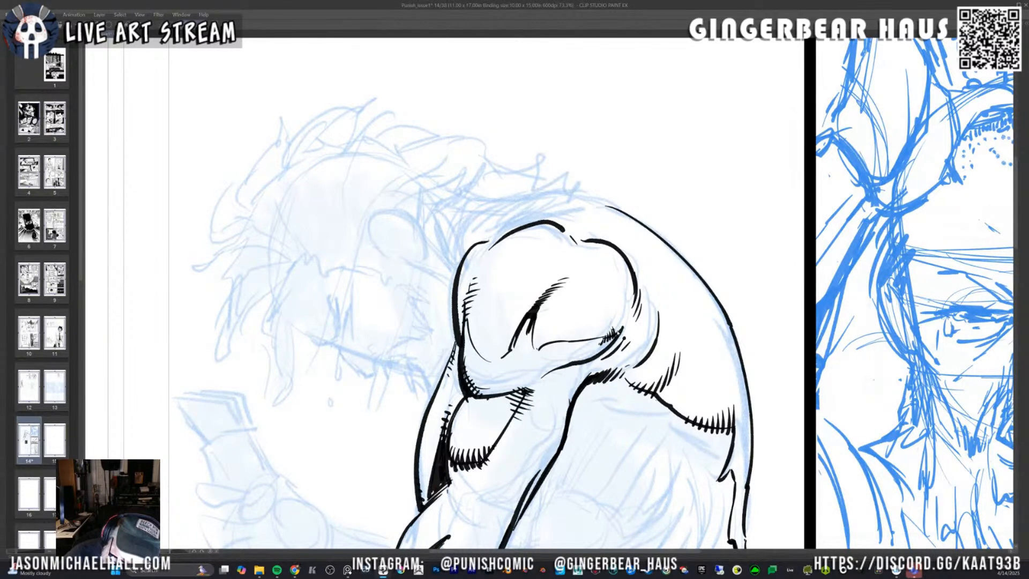
mouse_move(614, 323)
mouse_down()
mouse_move(621, 334)
mouse_move(623, 310)
mouse_up()
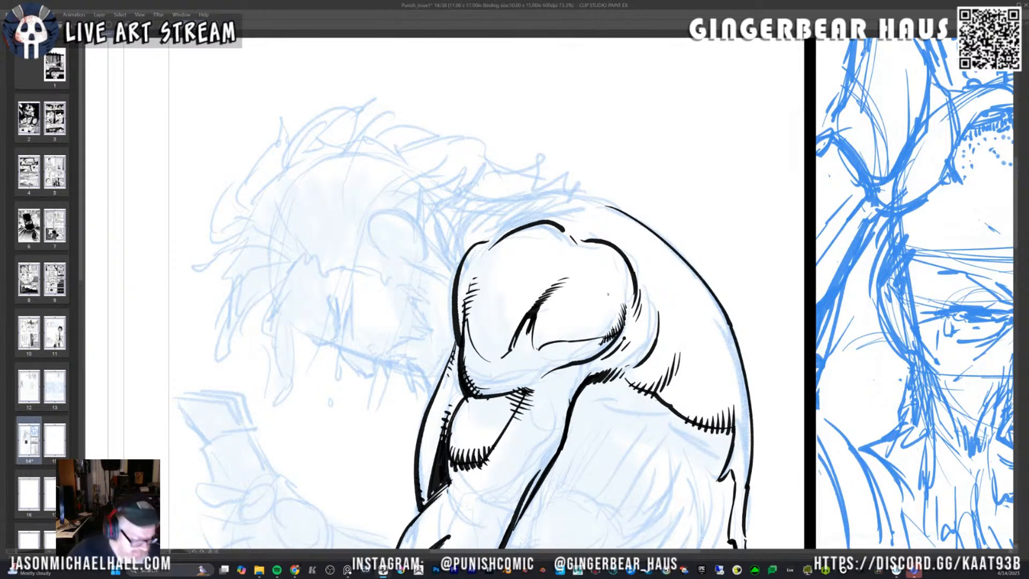
drag(626, 301, 623, 312)
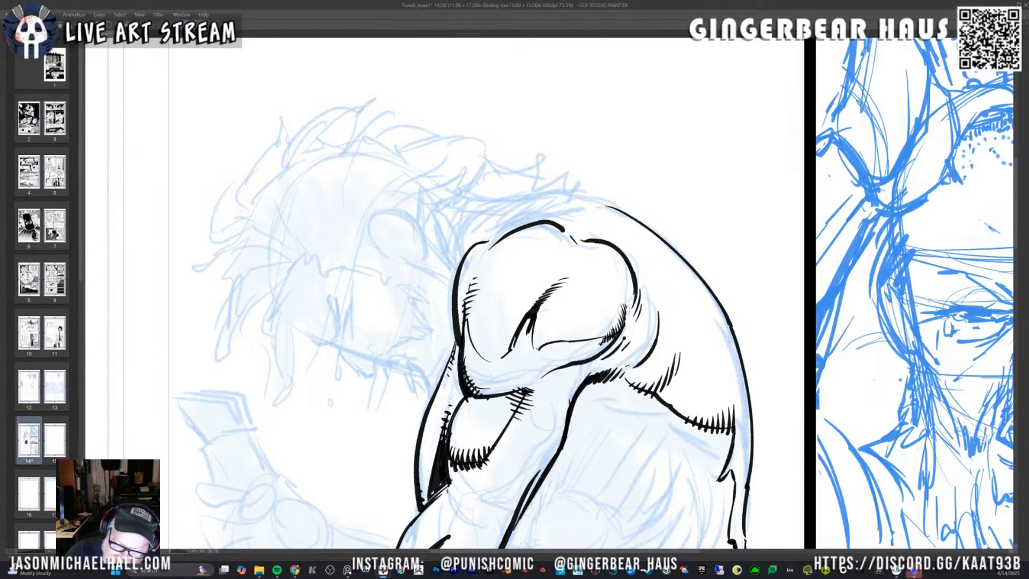
mouse_move(625, 303)
mouse_down()
mouse_move(610, 331)
mouse_move(622, 325)
mouse_up()
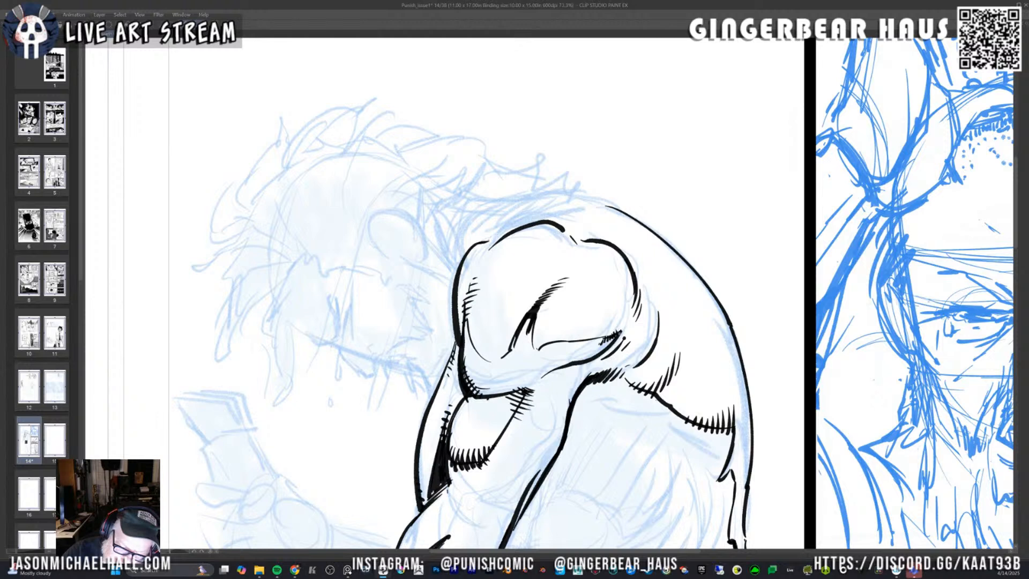
drag(621, 332, 618, 322)
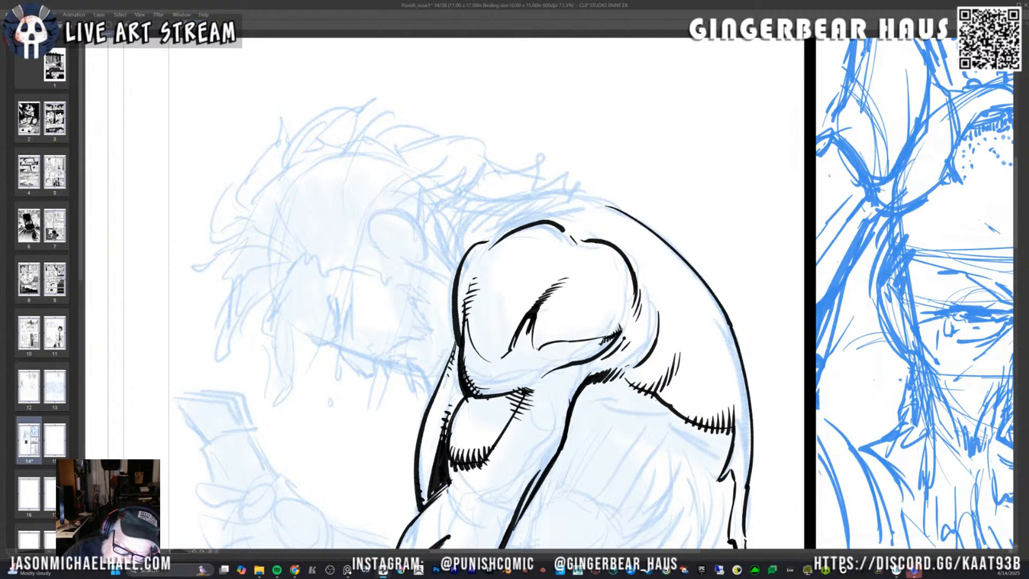
key(ctrl+z)
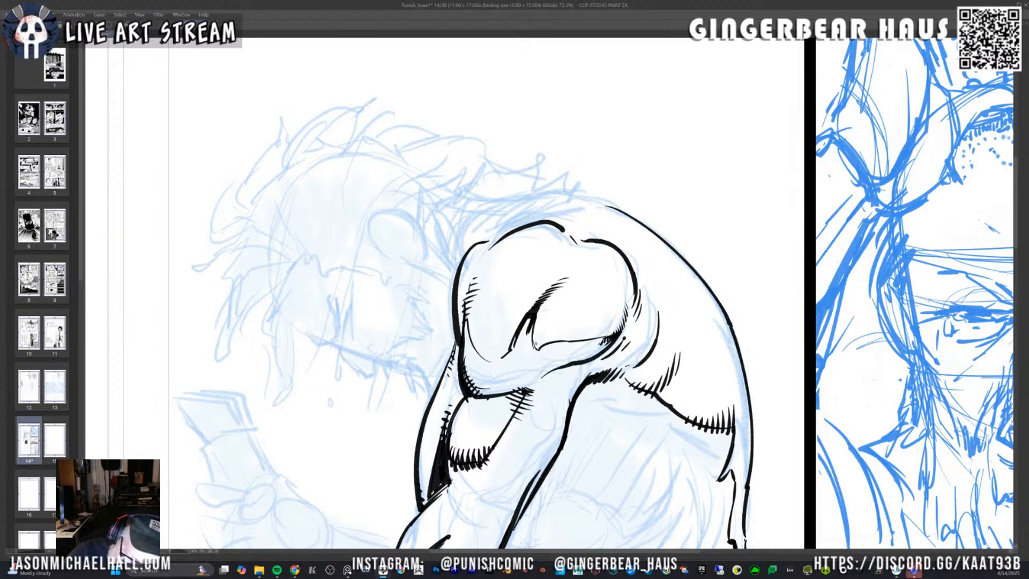
Feather the shoulder muscle's lower contour with short hatches and join the front curve to the central crease.
drag(541, 348, 545, 340)
drag(543, 348, 558, 339)
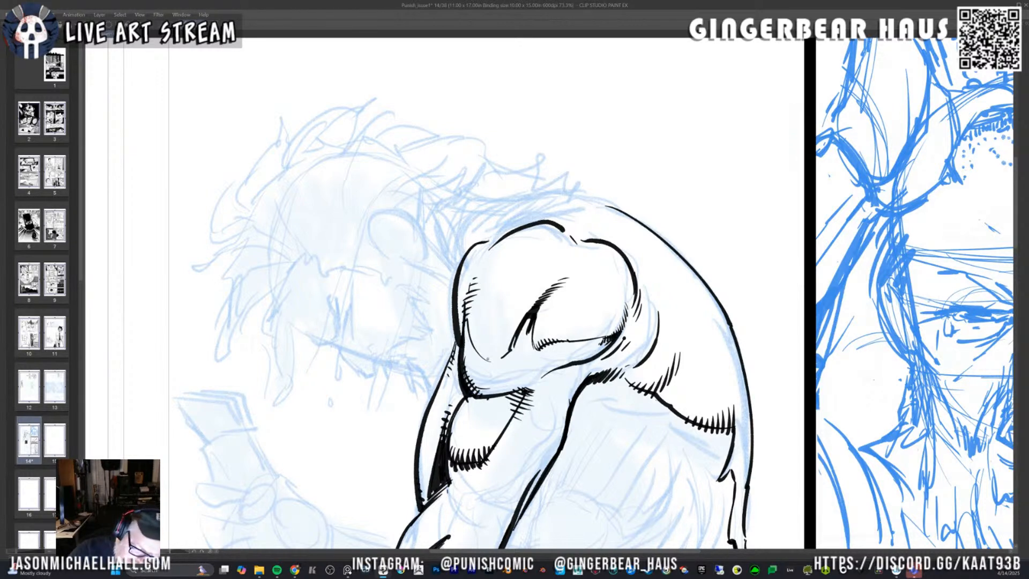
drag(483, 360, 506, 354)
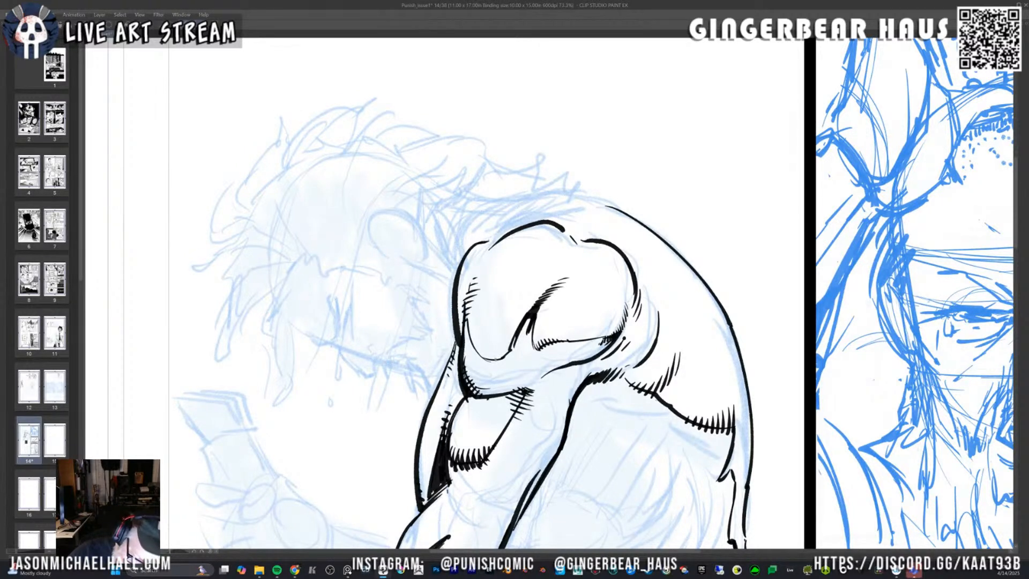
drag(499, 359, 511, 347)
drag(506, 350, 514, 343)
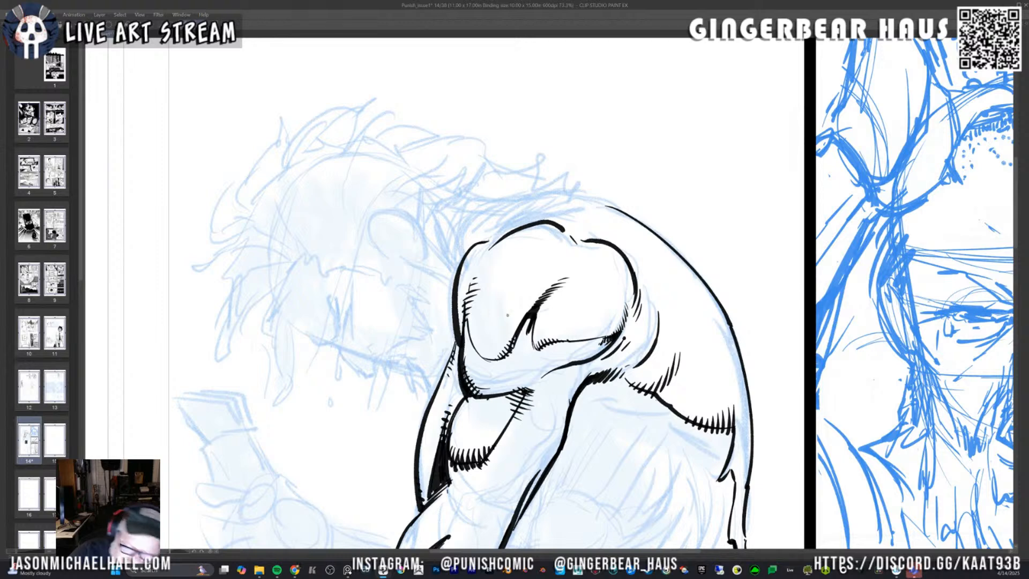
Ink a dark wedge of short strokes at the armpit, where the upper arm meets the torso.
key(minus)
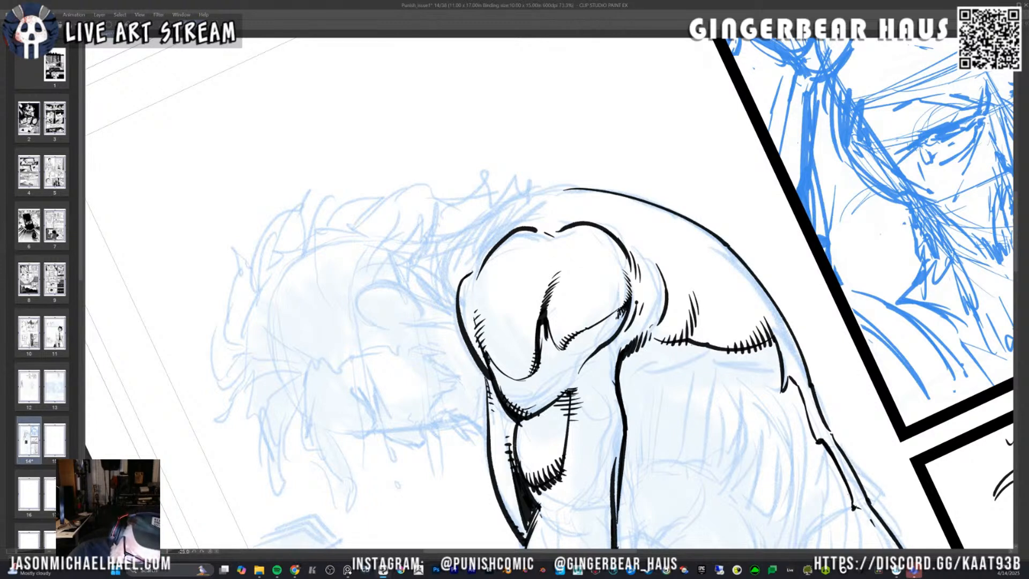
drag(490, 361, 501, 392)
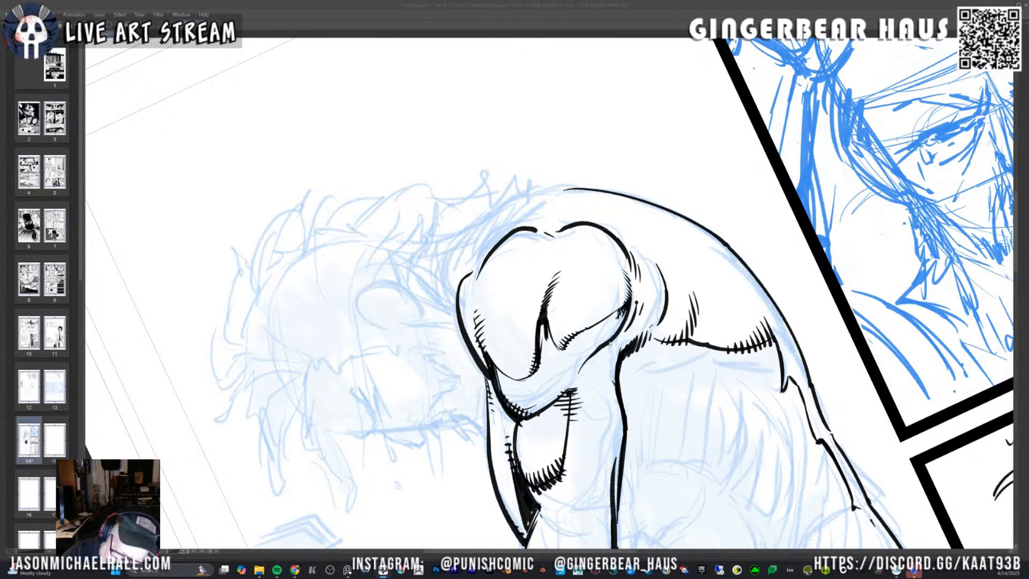
mouse_move(609, 344)
mouse_down()
mouse_move(601, 356)
mouse_move(611, 370)
mouse_up()
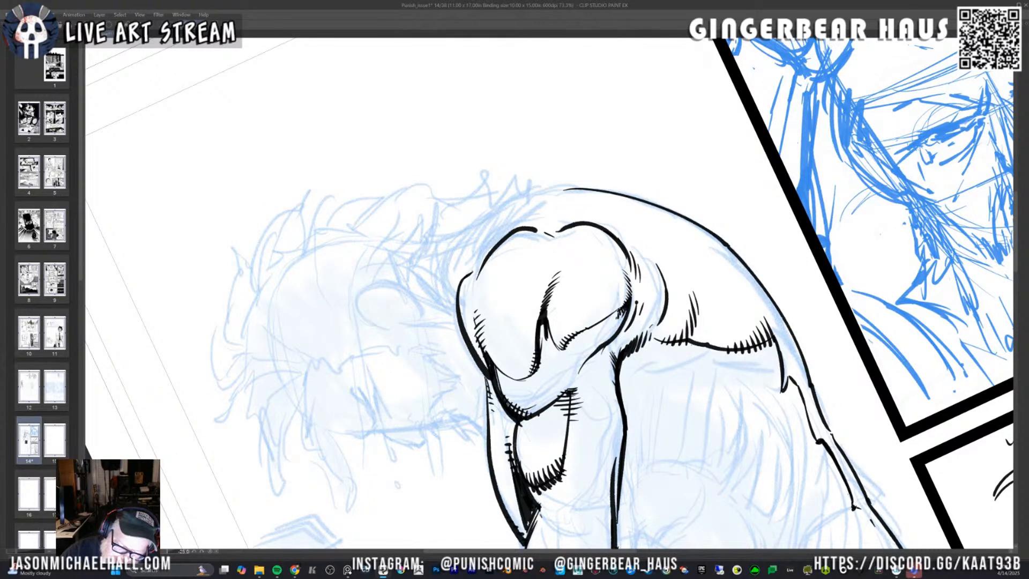
mouse_move(622, 346)
mouse_down()
mouse_move(618, 357)
mouse_move(619, 346)
mouse_up()
drag(627, 333, 621, 343)
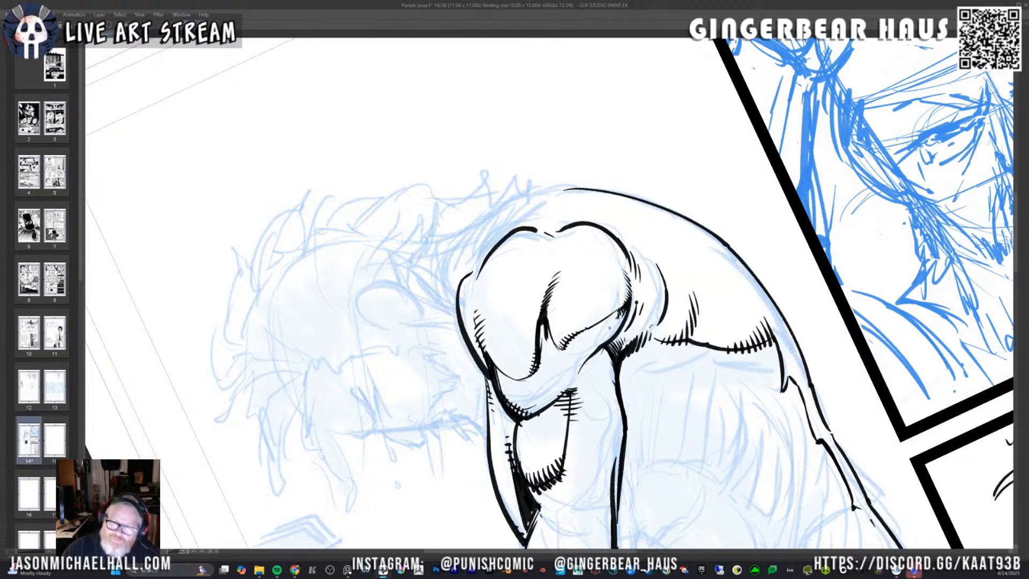
mouse_move(616, 345)
mouse_down()
mouse_move(605, 353)
mouse_move(611, 360)
mouse_up()
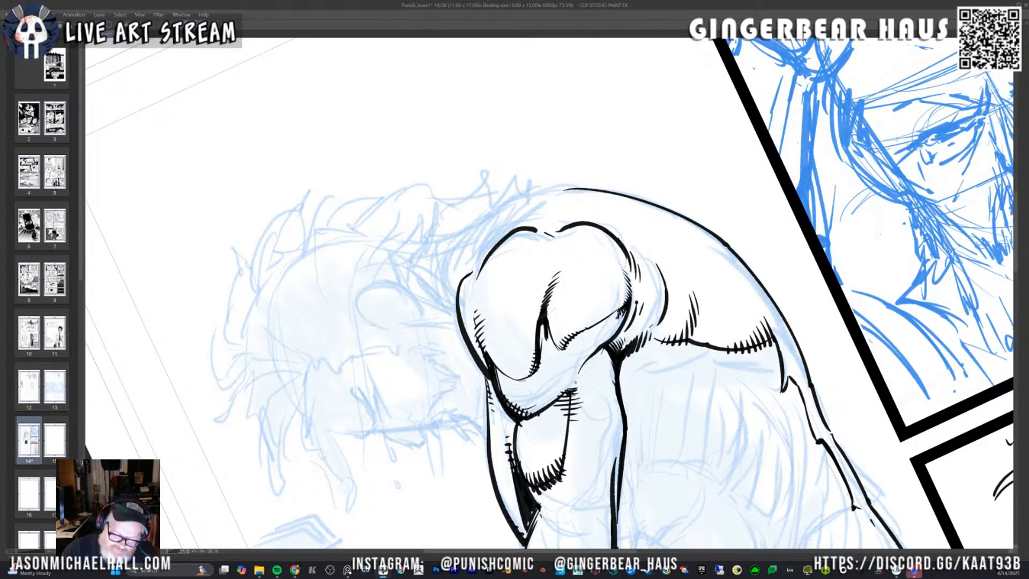
Thicken the shoulder muscle's lower contour line on the side nearest the armpit.
key(minus)
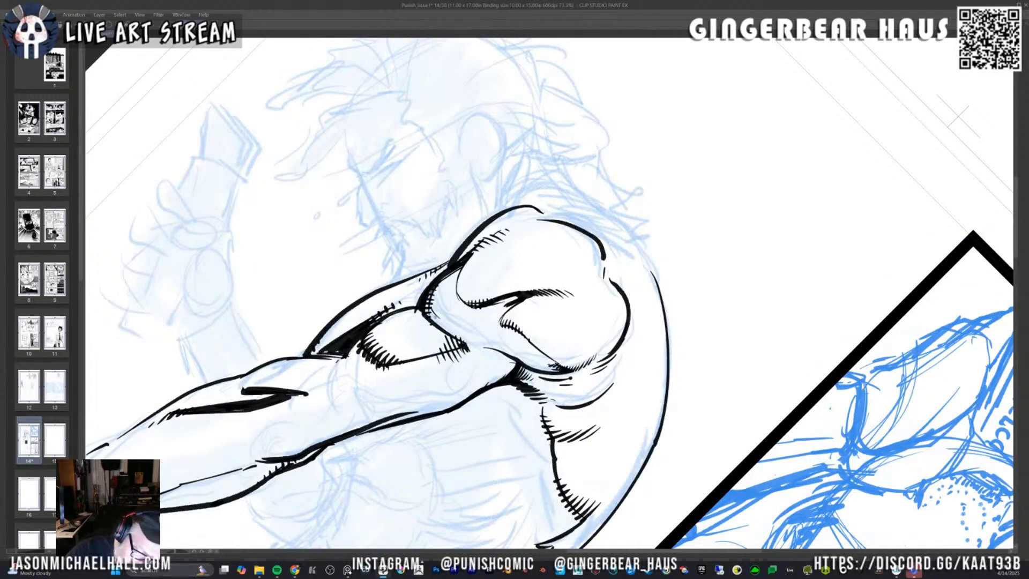
key(minus)
key(minus)
key(minus)
key(minus)
key(minus)
key(minus)
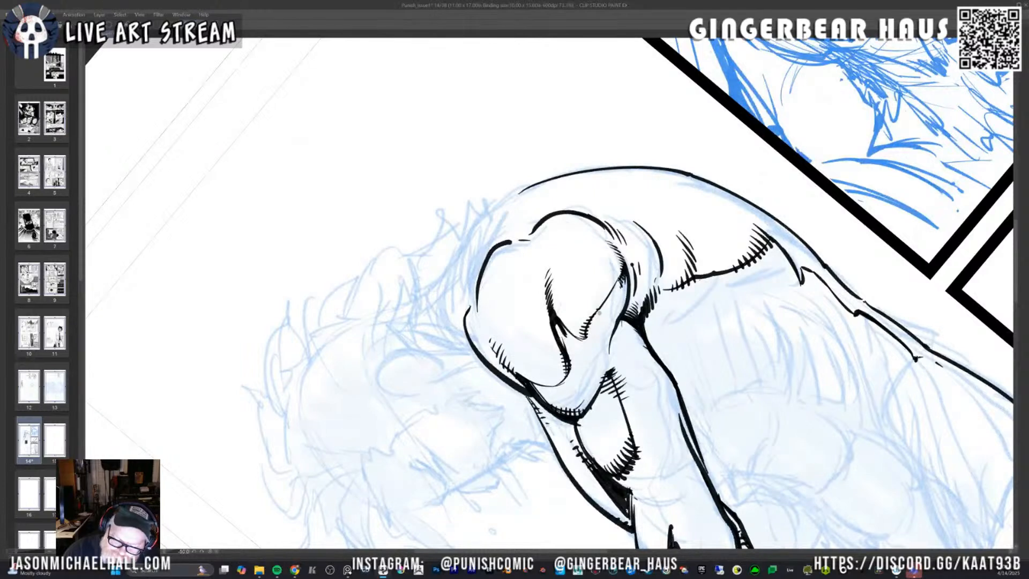
mouse_move(588, 331)
mouse_down()
mouse_move(626, 272)
mouse_move(626, 281)
mouse_up()
drag(619, 309, 624, 298)
drag(605, 337, 619, 307)
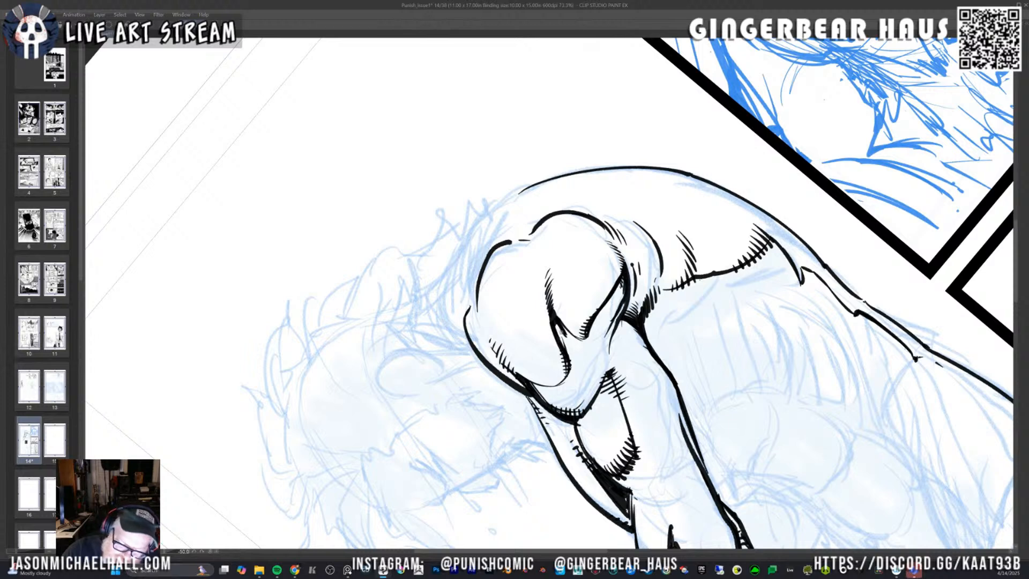
Thicken and feather the shoulder's central crease down into the front curve to build up the shadow edge.
drag(553, 351, 568, 321)
drag(566, 361, 575, 350)
mouse_move(556, 360)
mouse_down()
mouse_move(577, 326)
mouse_move(570, 337)
mouse_up()
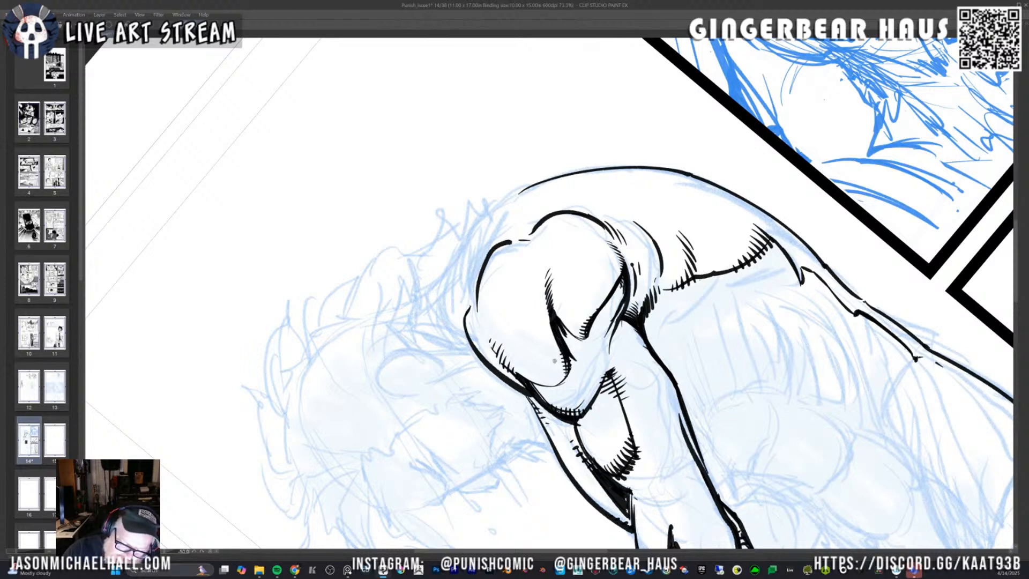
key(minus)
key(minus)
key(minus)
key(minus)
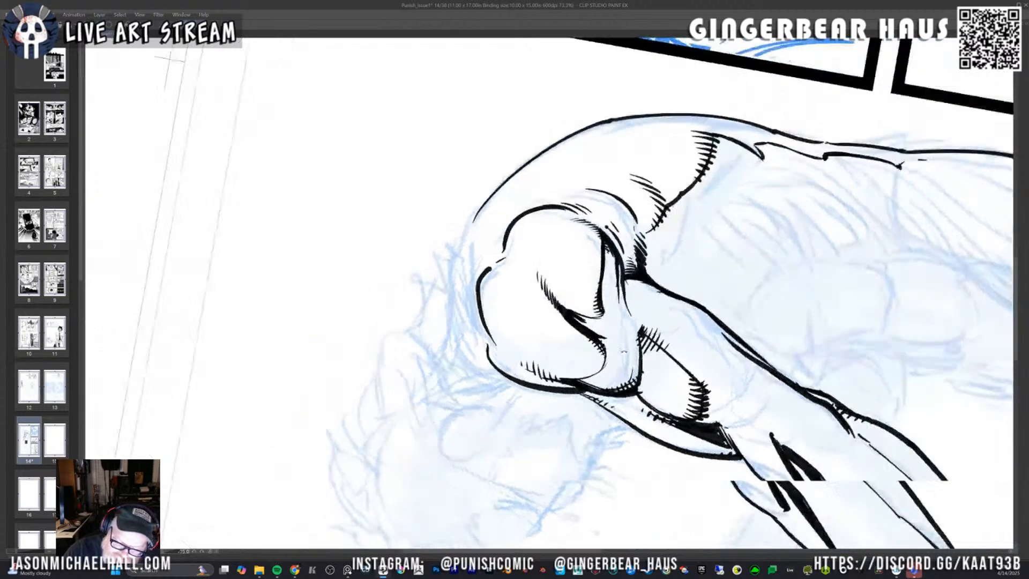
mouse_move(588, 377)
mouse_down()
mouse_move(618, 357)
mouse_move(615, 332)
mouse_up()
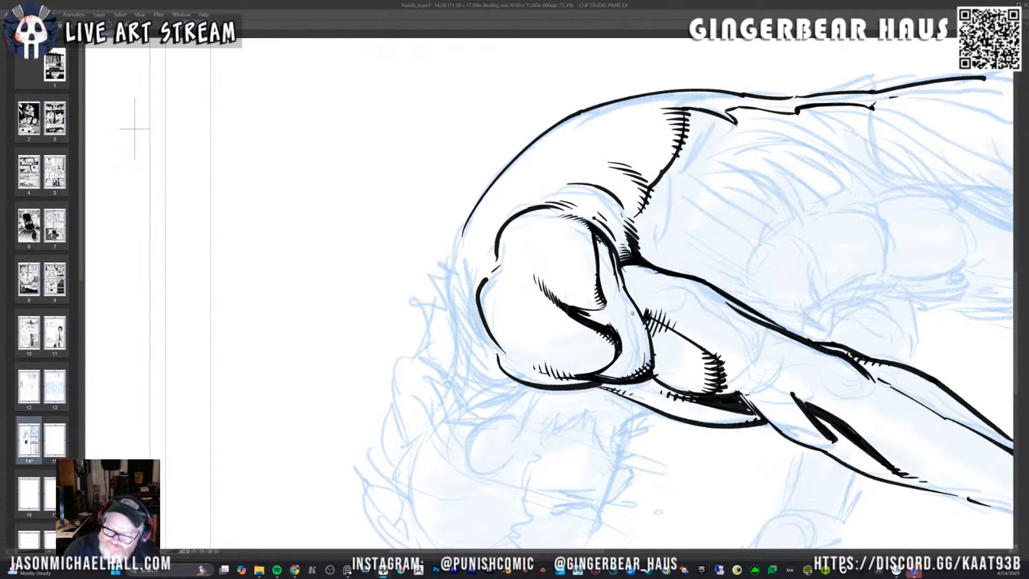
Fill the enclosed shadow shape under the shoulder muscle with solid black, and return to the inking pen.
key(Tab)
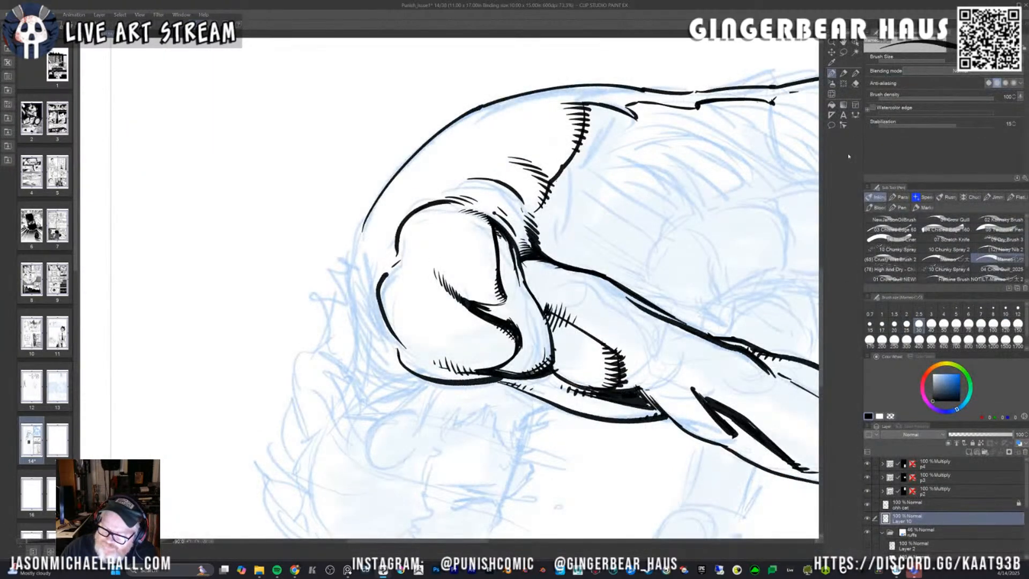
click(831, 105)
click(531, 308)
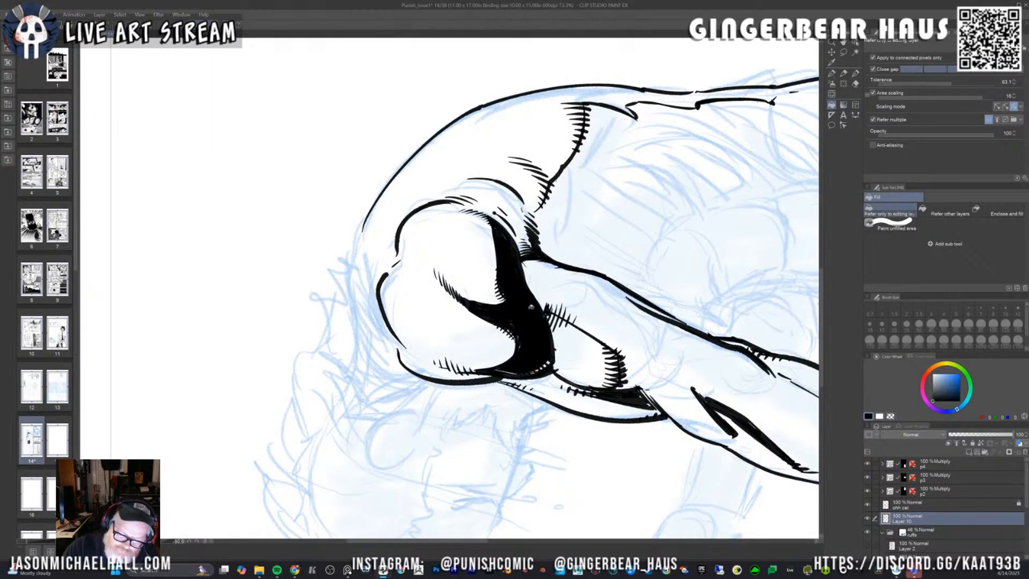
key(p)
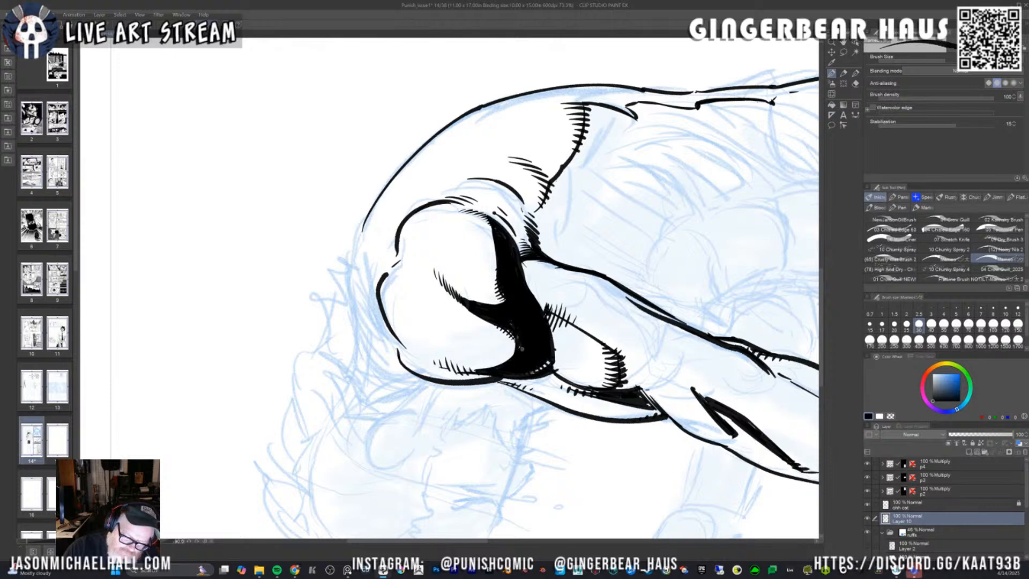
Ink a small rounded muscle contour below the shoulder's black shadow, between the upper-arm hatching and the armpit line.
key(minus)
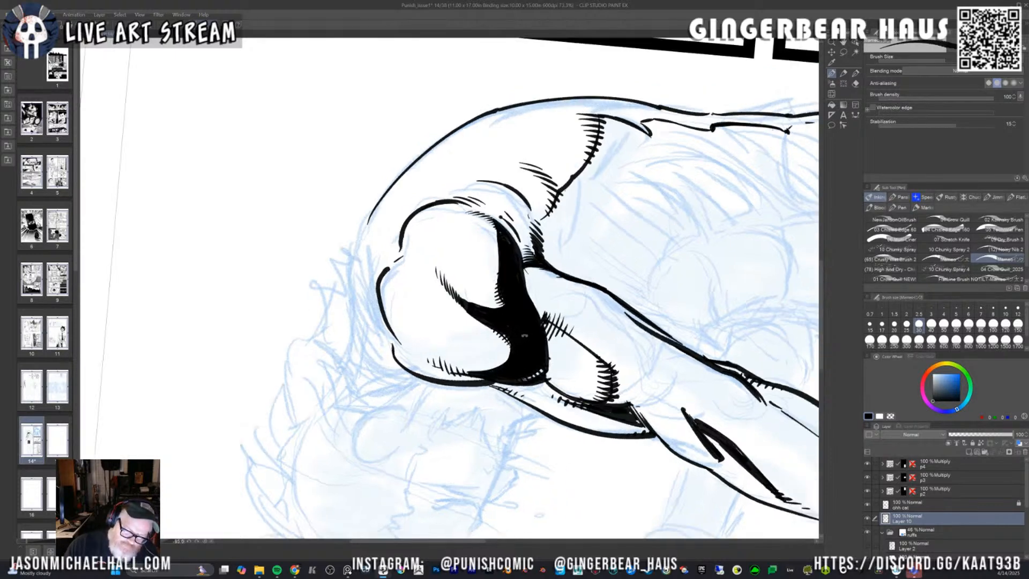
key(asciicircum)
key(asciicircum)
key(asciicircum)
key(asciicircum)
key(asciicircum)
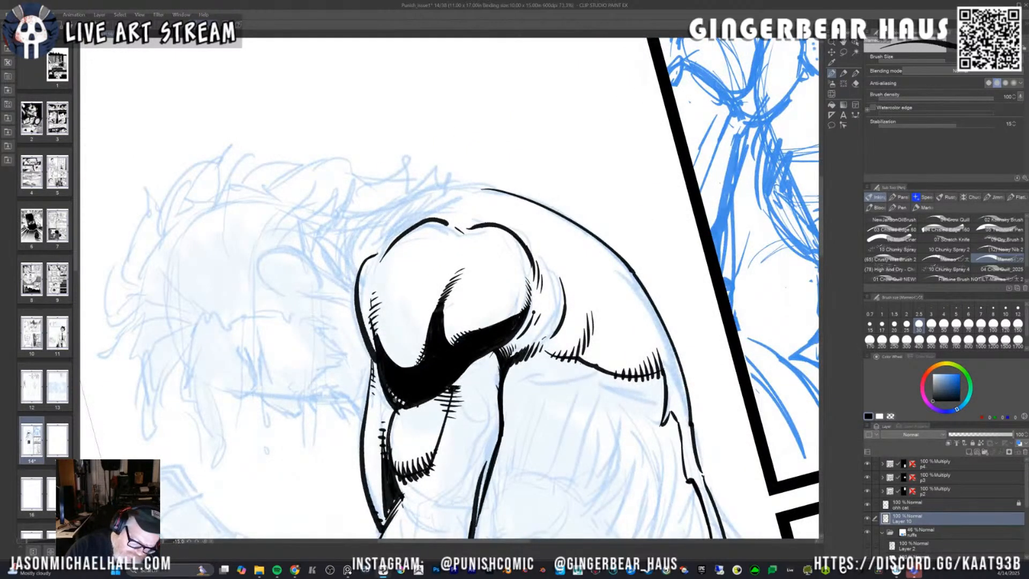
key(h)
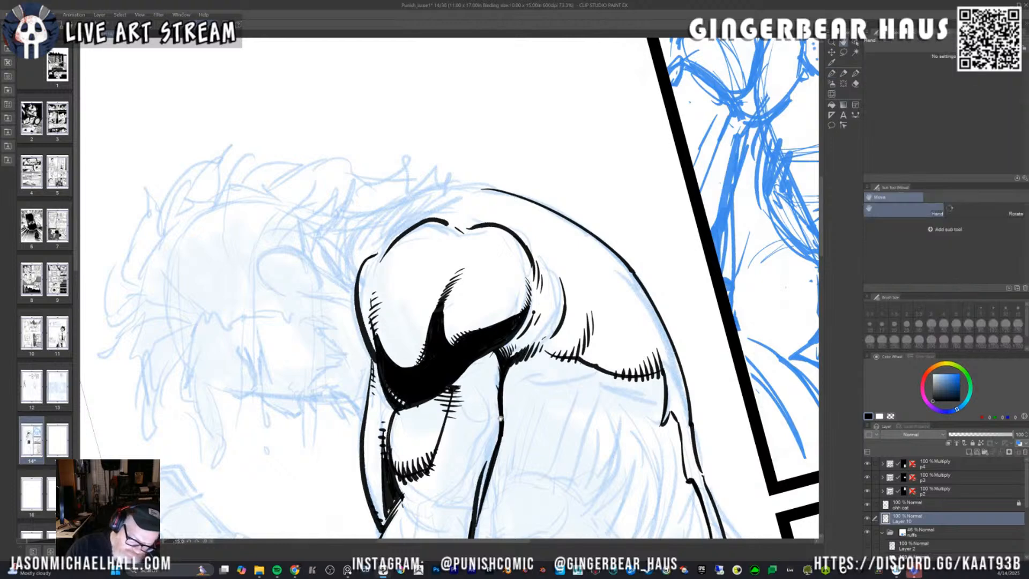
drag(501, 419, 551, 266)
key(p)
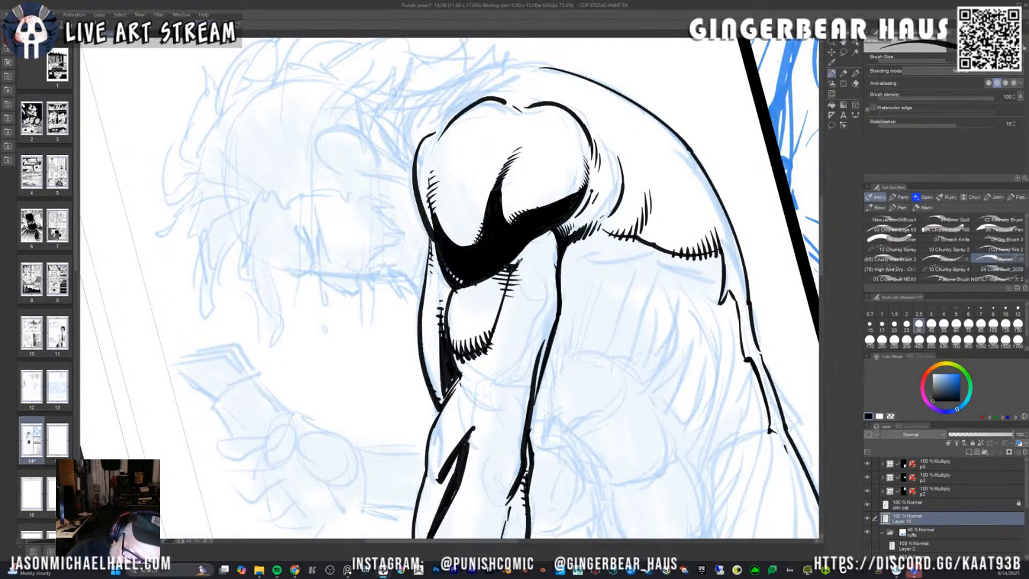
mouse_move(516, 263)
mouse_down()
mouse_move(555, 230)
mouse_move(513, 262)
mouse_move(545, 234)
mouse_move(515, 270)
mouse_move(516, 289)
mouse_move(518, 278)
mouse_move(524, 299)
mouse_move(544, 305)
mouse_move(558, 287)
mouse_up()
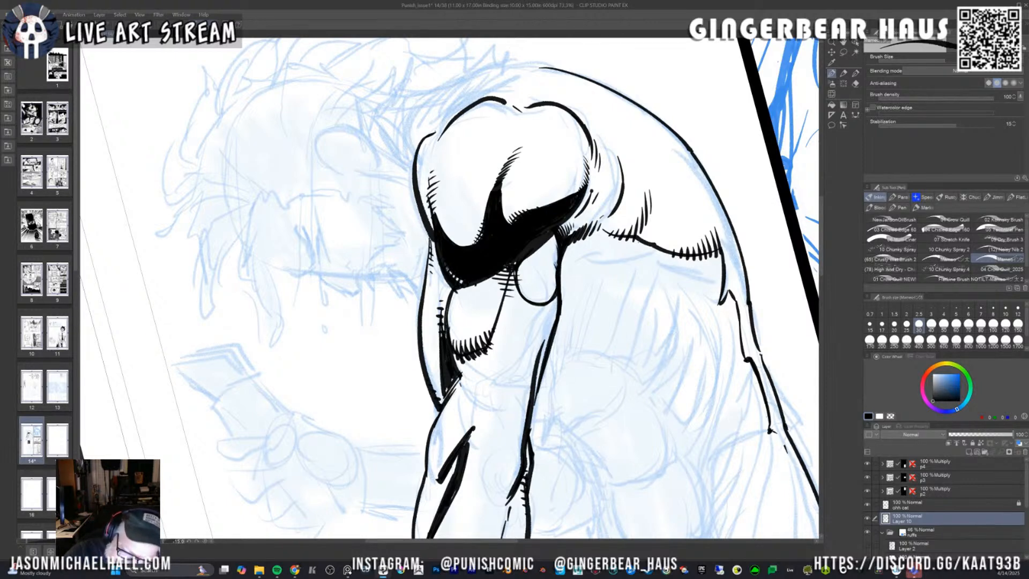
Reduce the brush size to 1 and hatch the small rounded muscle's armpit side and its edge along the shoulder shadow.
key(bracketleft)
key(bracketleft)
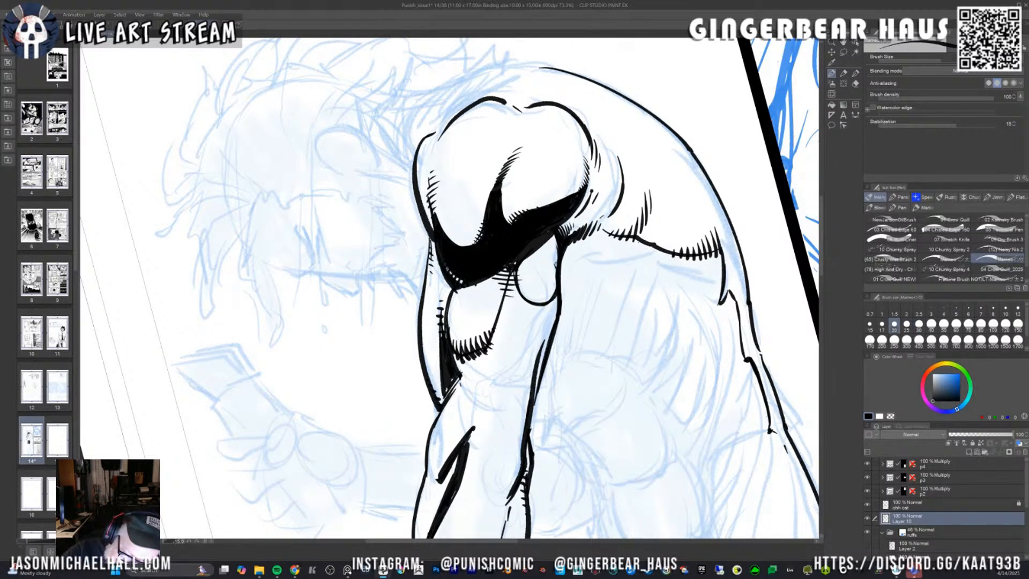
key(bracketleft)
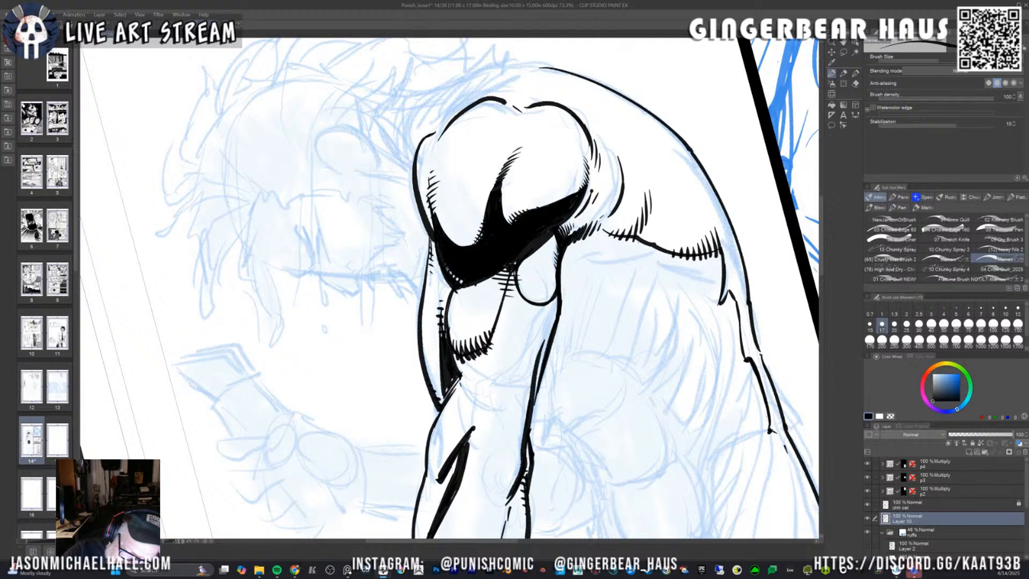
drag(551, 255, 558, 233)
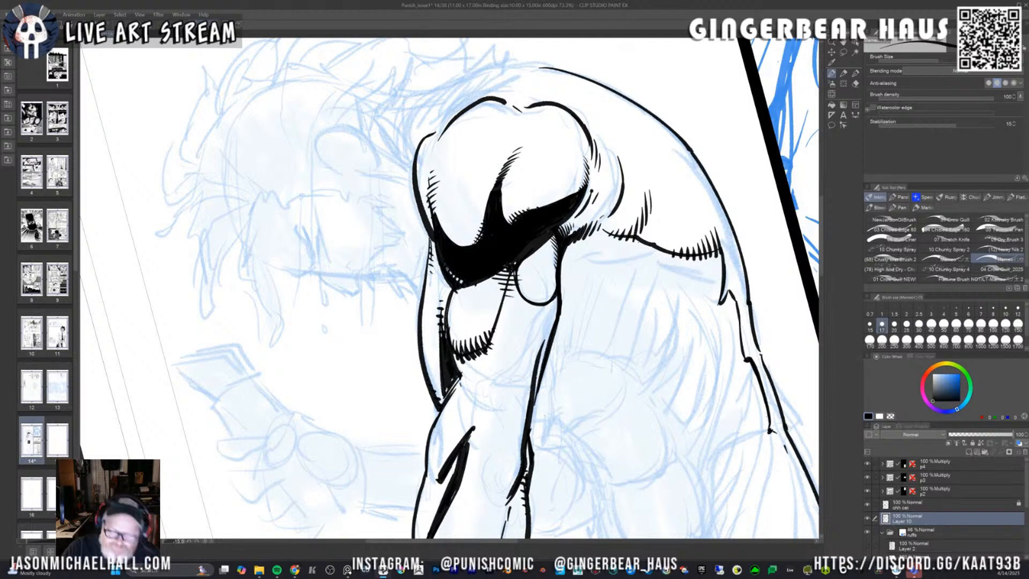
key(minus)
key(minus)
key(minus)
key(minus)
key(minus)
key(minus)
key(minus)
key(minus)
key(minus)
key(minus)
key(minus)
key(minus)
key(minus)
key(minus)
key(minus)
key(minus)
key(minus)
key(minus)
key(minus)
key(minus)
key(minus)
key(minus)
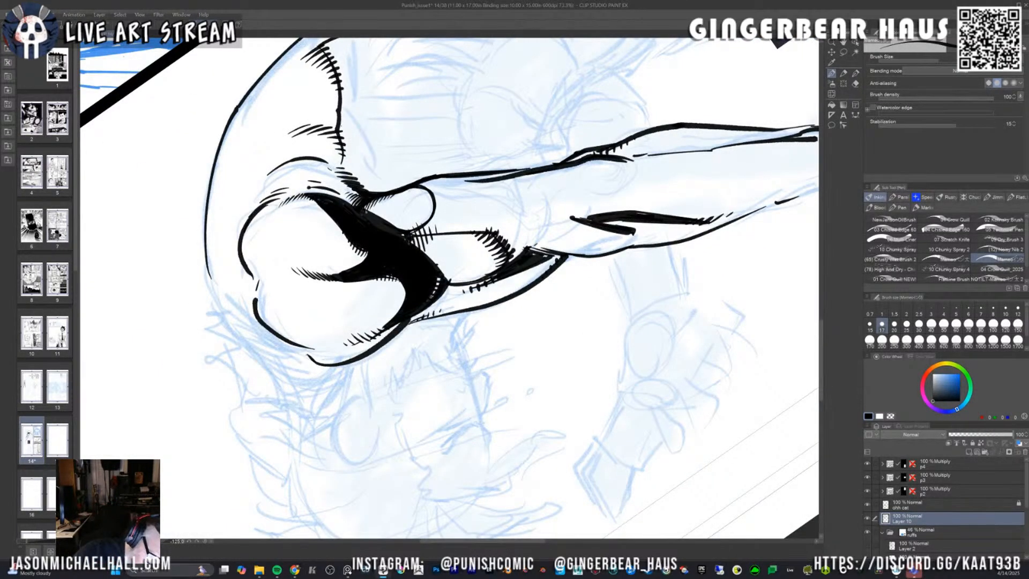
drag(376, 198, 375, 207)
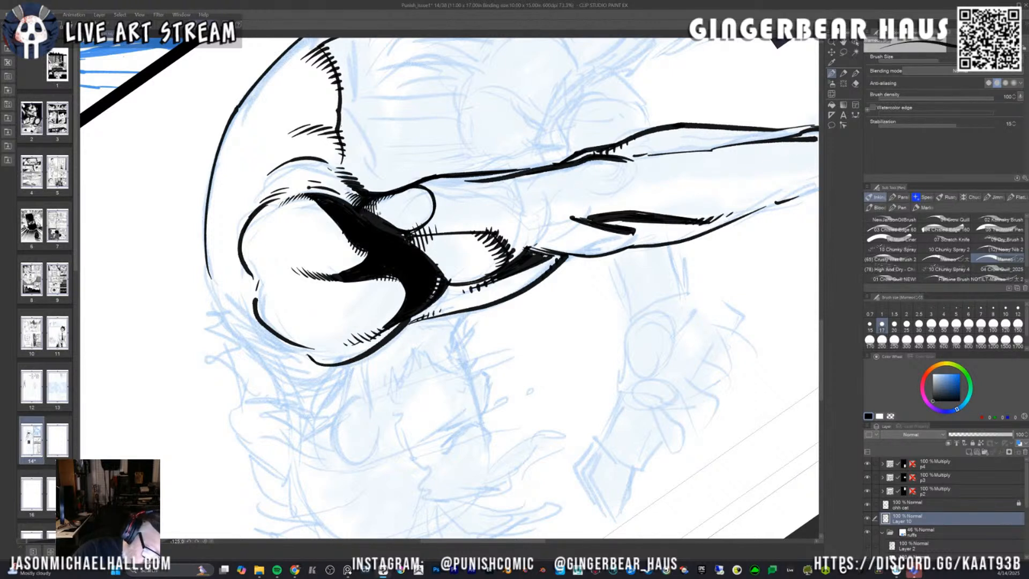
drag(385, 213, 380, 224)
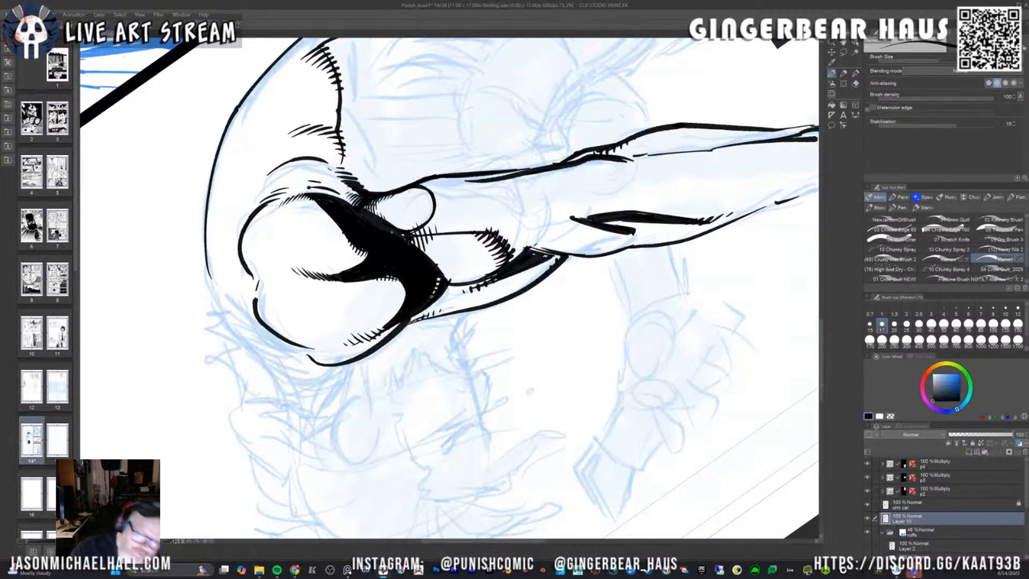
Hatch the lower curve of the small rounded muscle with short strokes and raise the brush size to 2.
key(asciicircum)
key(asciicircum)
key(asciicircum)
key(asciicircum)
key(asciicircum)
key(asciicircum)
key(asciicircum)
key(asciicircum)
key(asciicircum)
key(asciicircum)
key(asciicircum)
key(asciicircum)
key(asciicircum)
key(asciicircum)
key(asciicircum)
key(asciicircum)
key(asciicircum)
key(asciicircum)
key(asciicircum)
key(asciicircum)
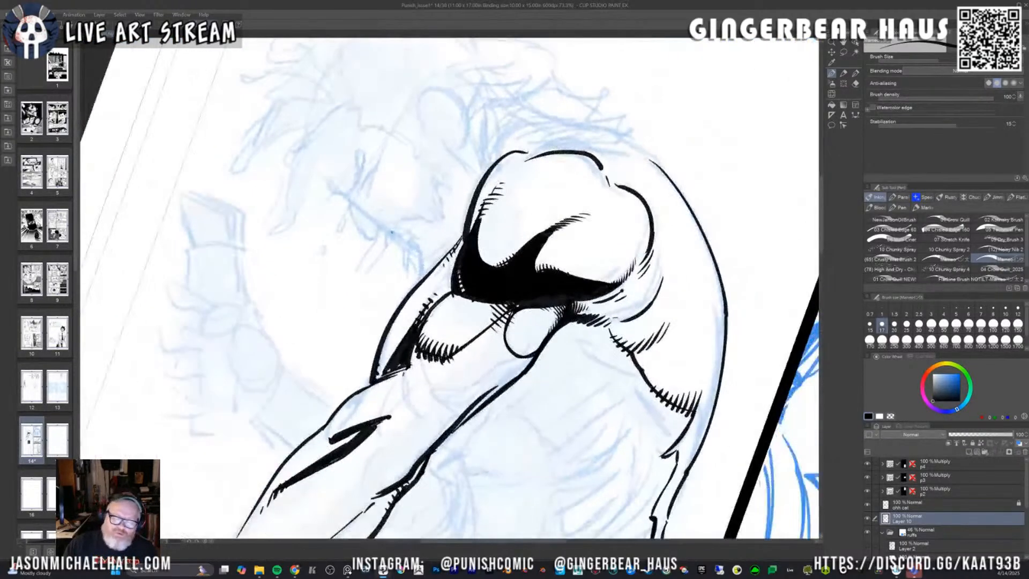
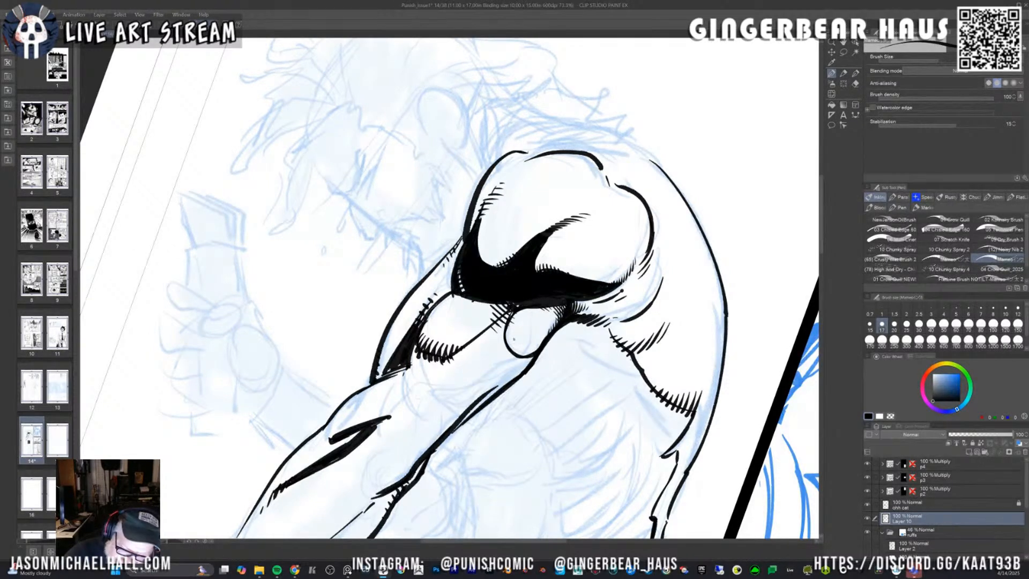
key(bracketright)
key(bracketright)
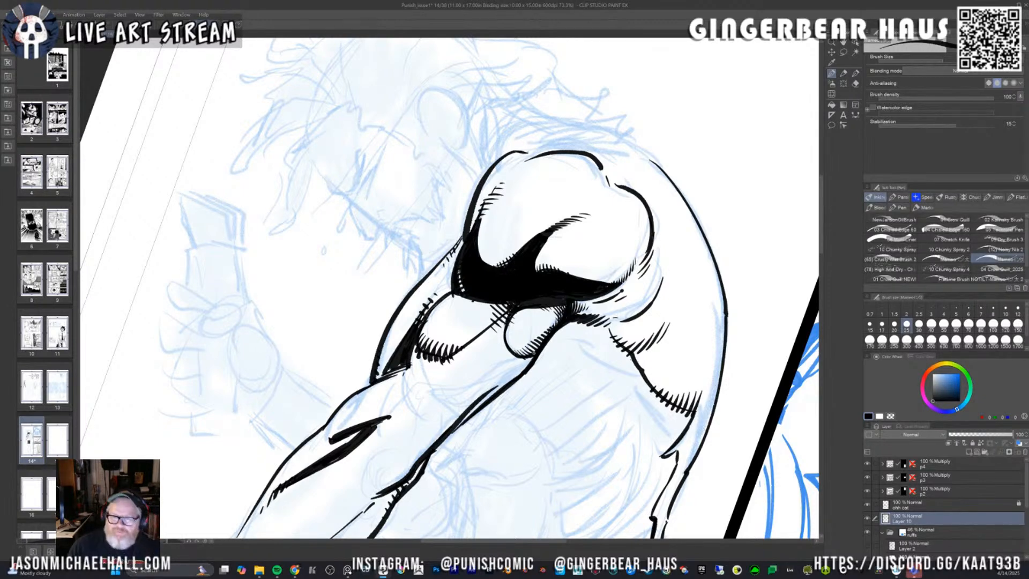
Thicken the crease between the upper-arm muscles and ink the contours of the outer forearm muscle just below the elbow.
key(minus)
key(minus)
key(minus)
key(minus)
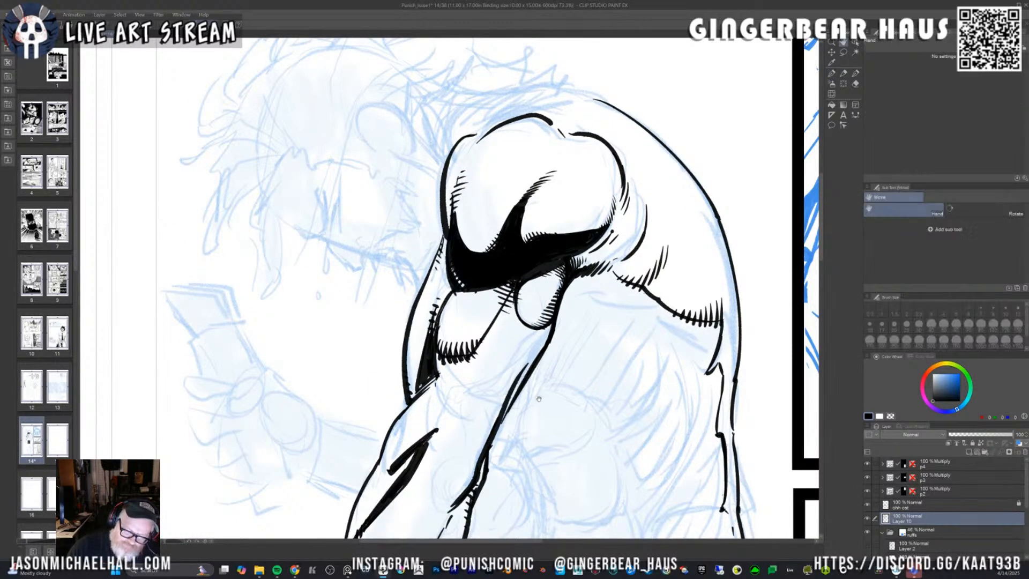
drag(537, 395, 613, 318)
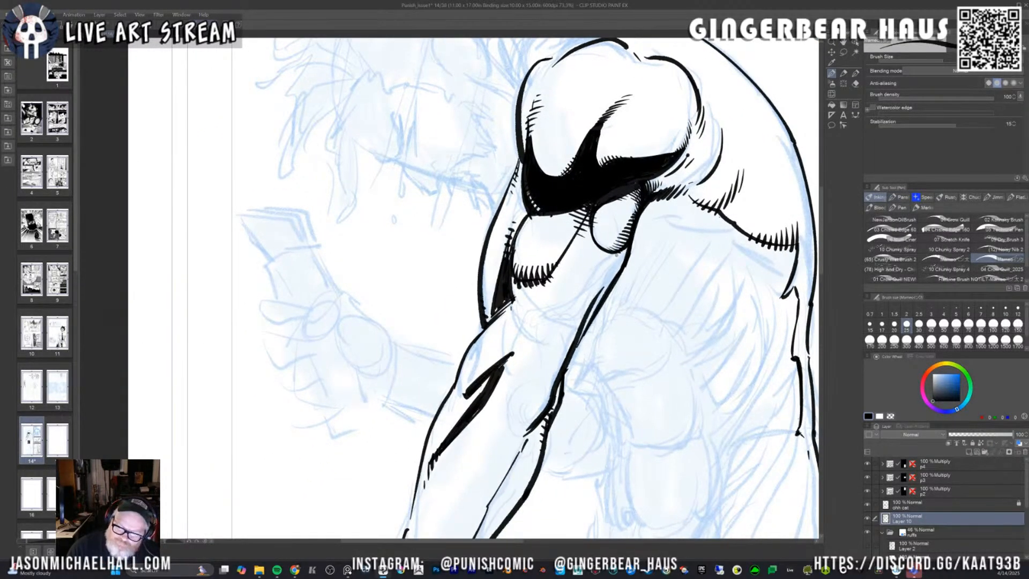
drag(604, 204, 569, 253)
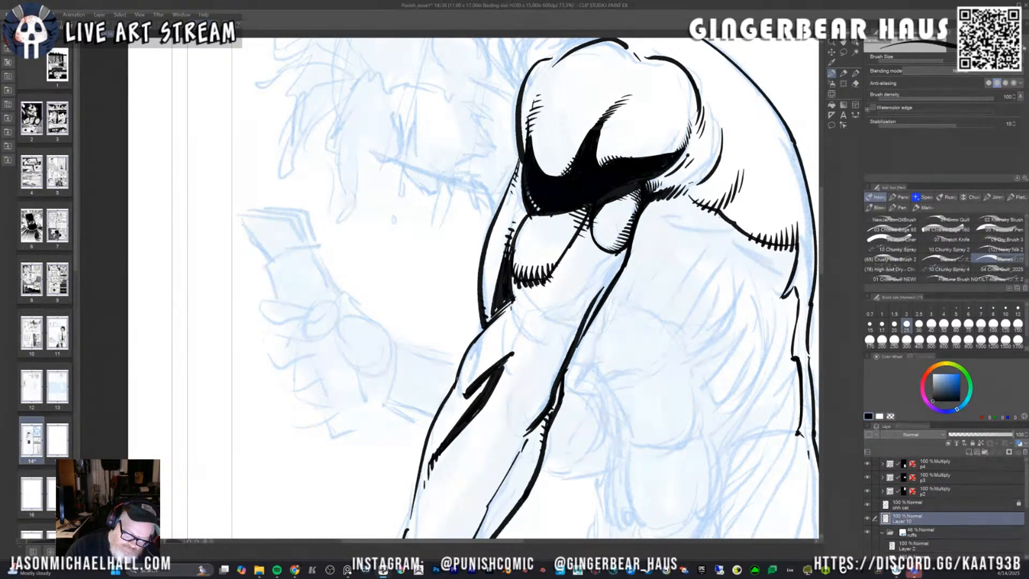
drag(459, 374, 464, 397)
drag(512, 297, 507, 357)
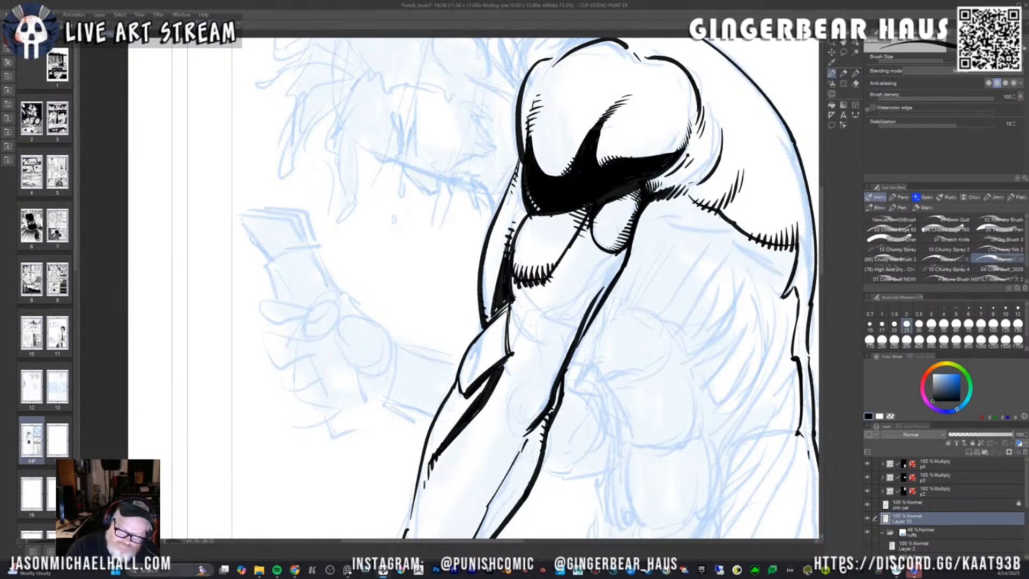
Set the brush size to 4 and extend the black shadow on the outer forearm toward the wrist with tapering strokes.
key(bracketright)
key(bracketright)
key(bracketright)
mouse_move(510, 302)
mouse_down()
mouse_move(504, 356)
mouse_move(490, 368)
mouse_move(572, 260)
mouse_up()
key(h)
key(p)
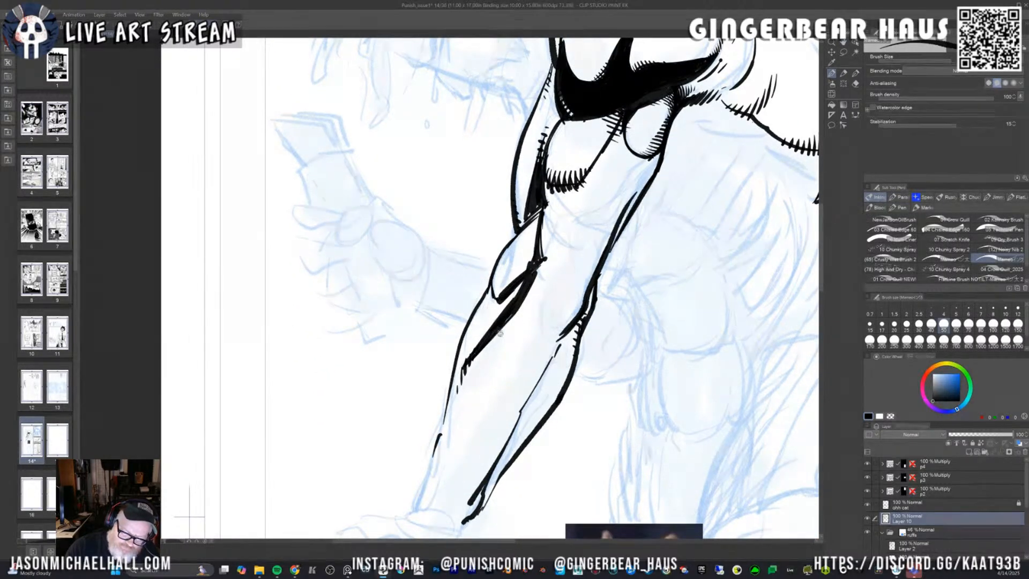
drag(447, 456, 501, 328)
drag(477, 384, 496, 330)
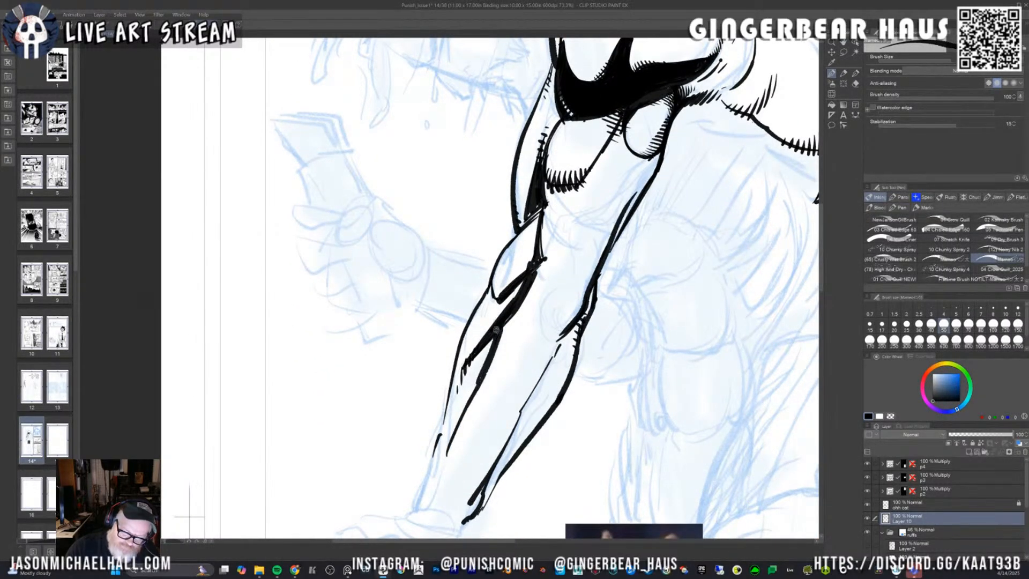
drag(473, 391, 510, 313)
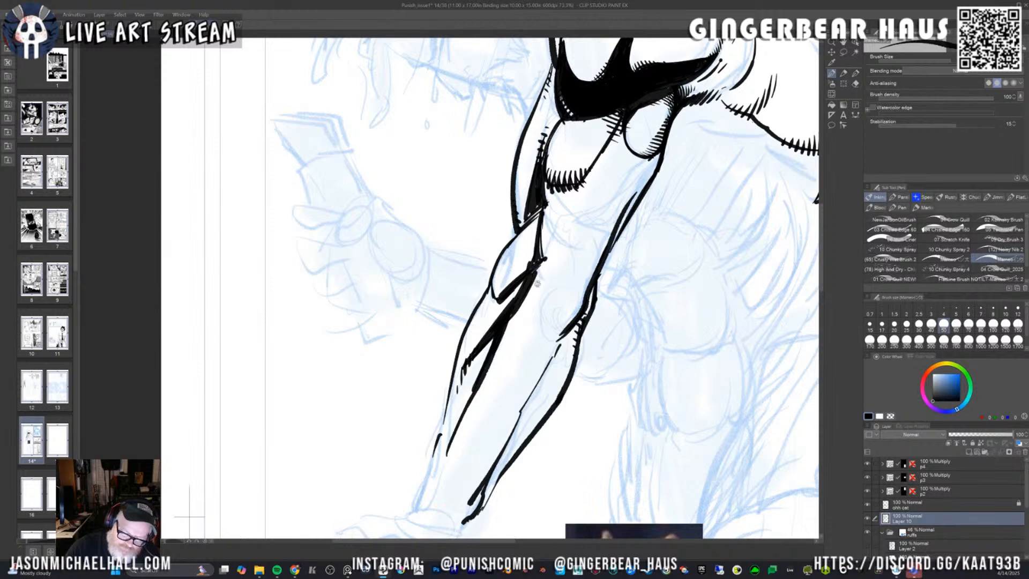
Ink the central forearm muscle line with its rounded inner-elbow curve, and a heavy black wedge in the elbow crease.
mouse_move(540, 275)
mouse_down()
mouse_move(535, 324)
mouse_move(510, 383)
mouse_up()
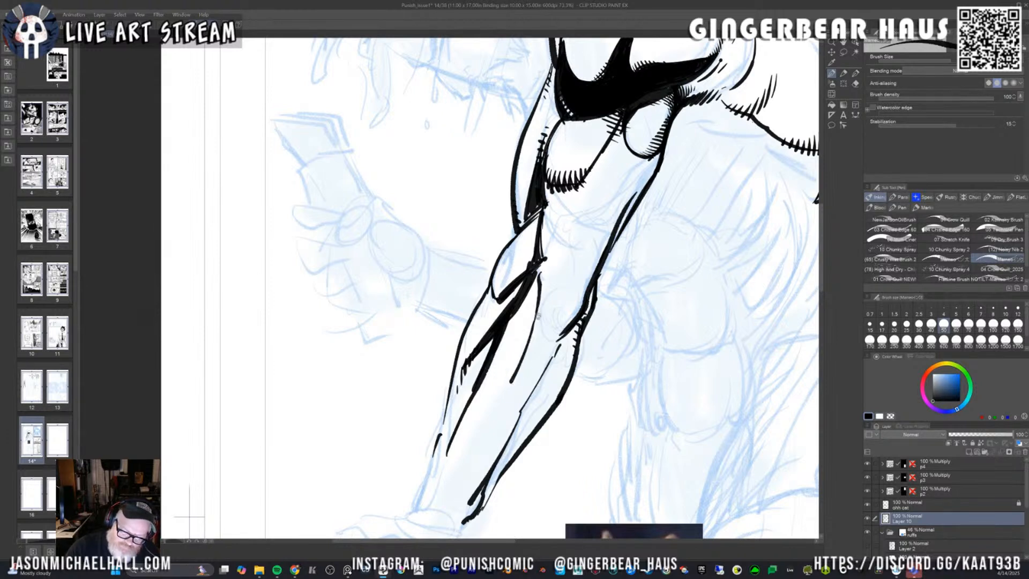
mouse_move(540, 315)
mouse_down()
mouse_move(553, 274)
mouse_move(552, 337)
mouse_move(563, 324)
mouse_up()
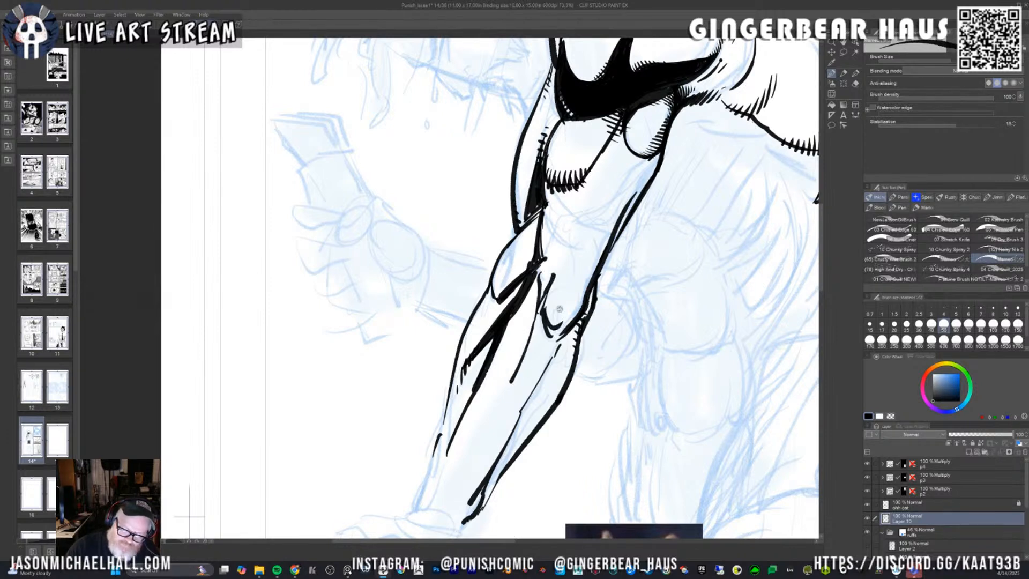
drag(552, 244, 573, 209)
drag(554, 242, 580, 210)
mouse_move(562, 239)
mouse_down()
mouse_move(586, 217)
mouse_move(551, 321)
mouse_move(569, 253)
mouse_move(608, 205)
mouse_up()
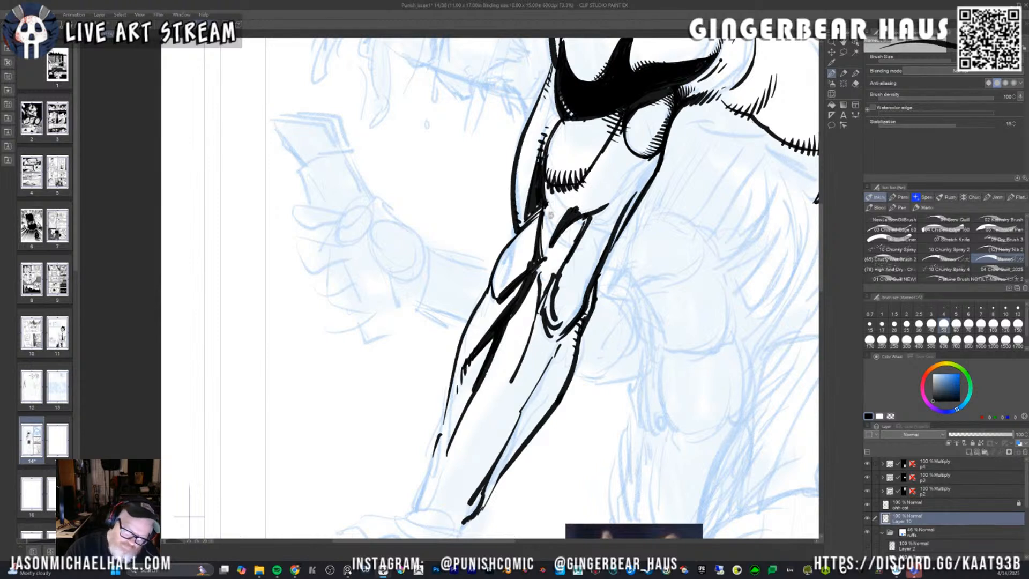
drag(552, 243, 543, 183)
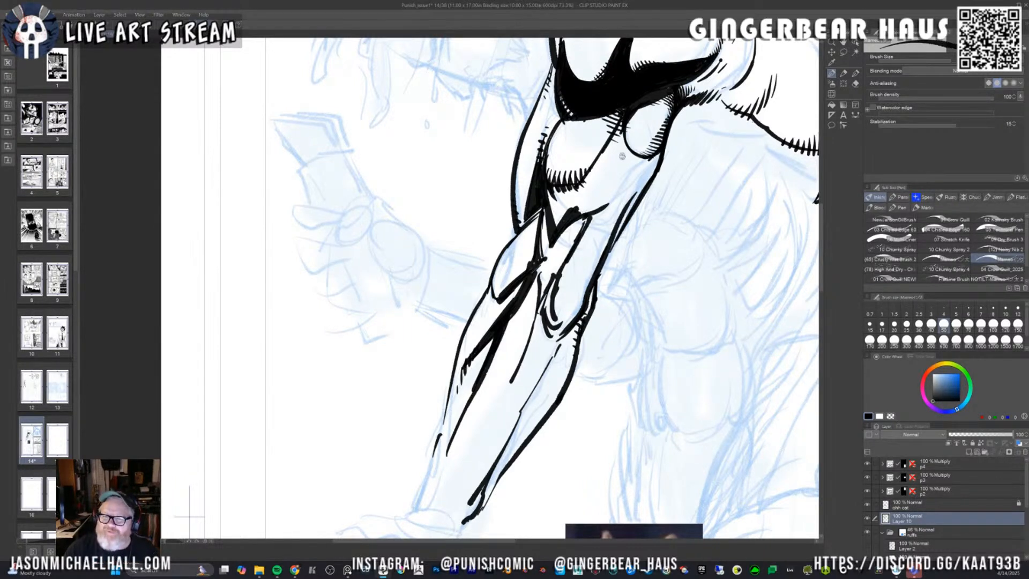
At brush size 2.5, thicken the upper-arm crease and close the gaps along the arm's inner edge and inner-elbow curve.
key(bracketleft)
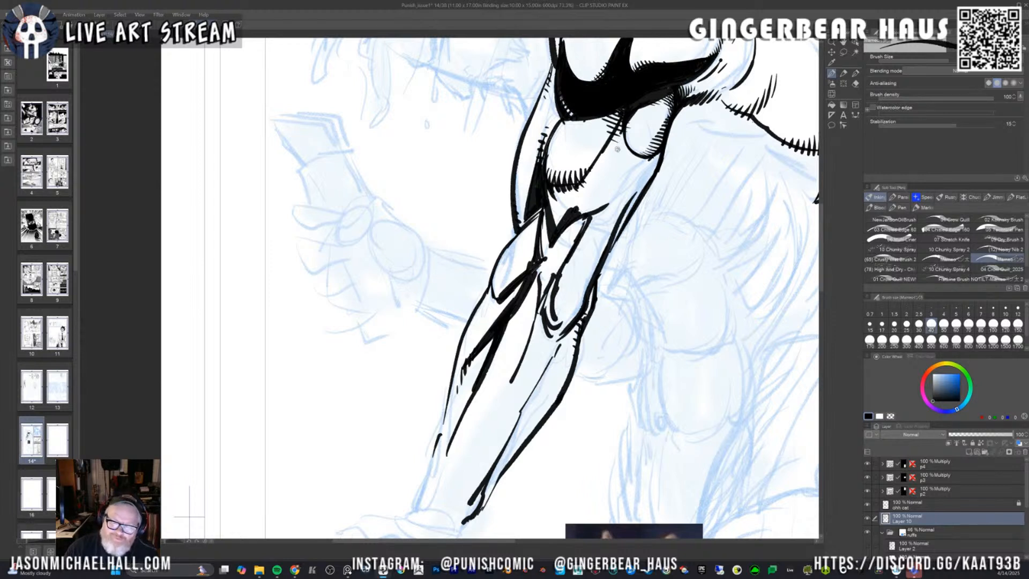
key(bracketleft)
drag(622, 122, 606, 152)
drag(623, 125, 618, 138)
drag(624, 127, 619, 144)
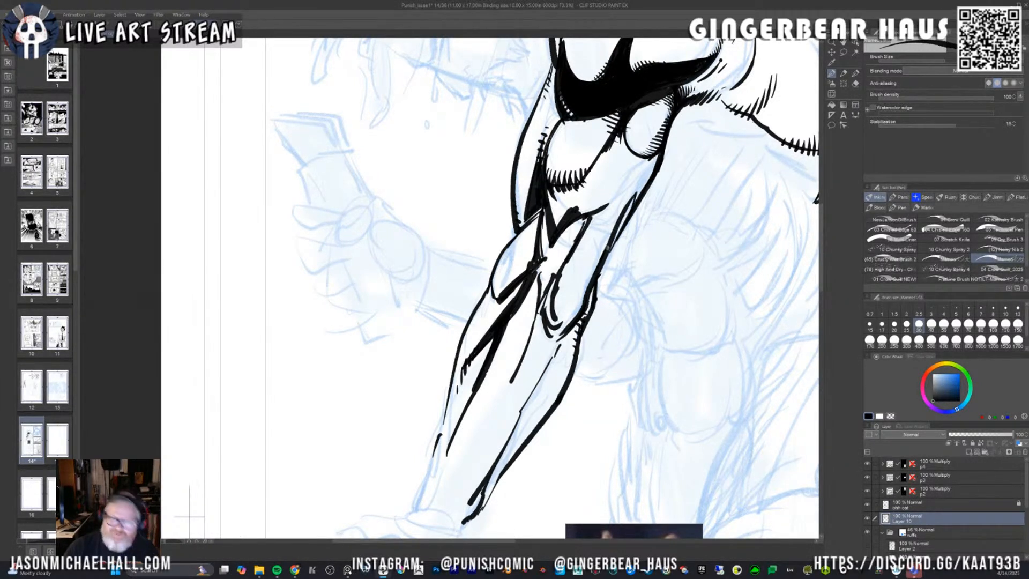
drag(617, 229, 644, 187)
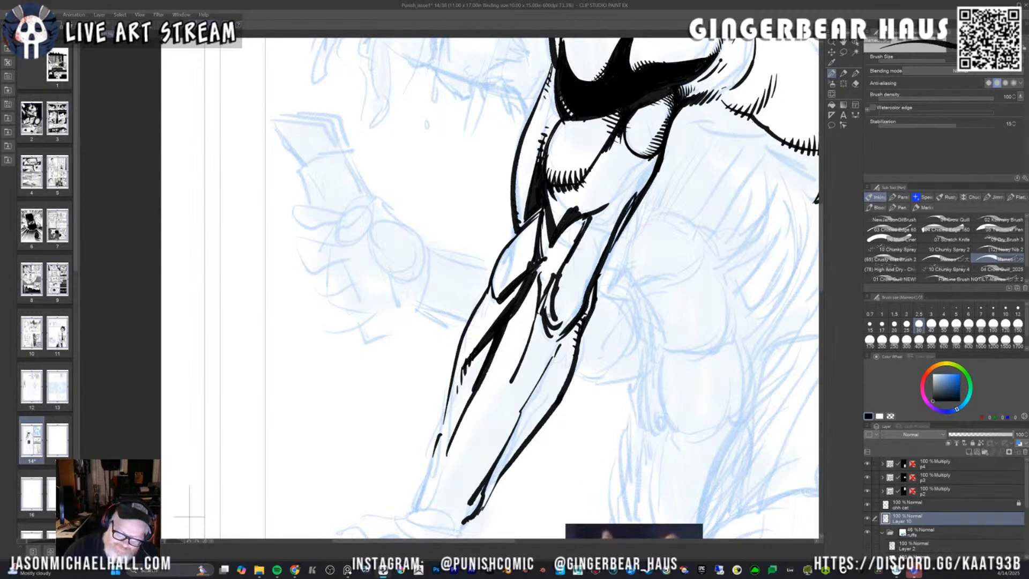
mouse_move(551, 318)
mouse_down()
mouse_move(569, 318)
mouse_move(562, 327)
mouse_up()
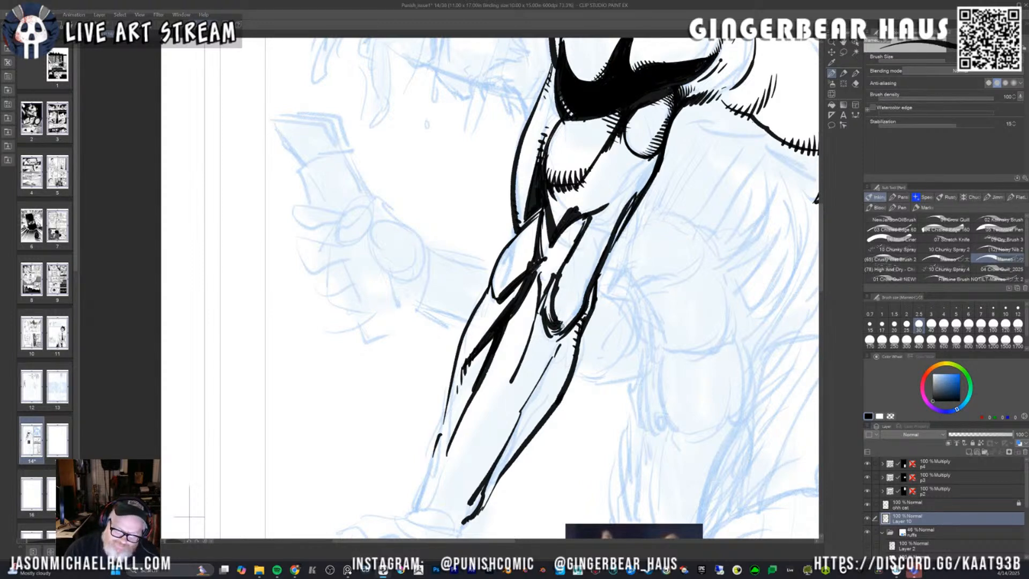
drag(564, 327, 573, 317)
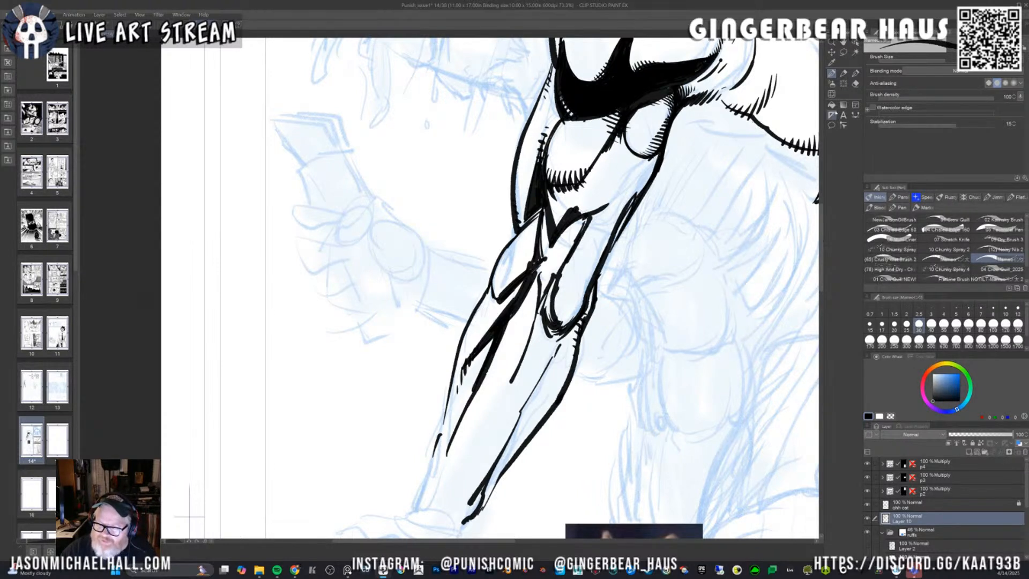
Fill the enclosed area from the upper arm down to the inner-elbow curve with solid black, and return to the inking pen.
click(832, 105)
click(630, 181)
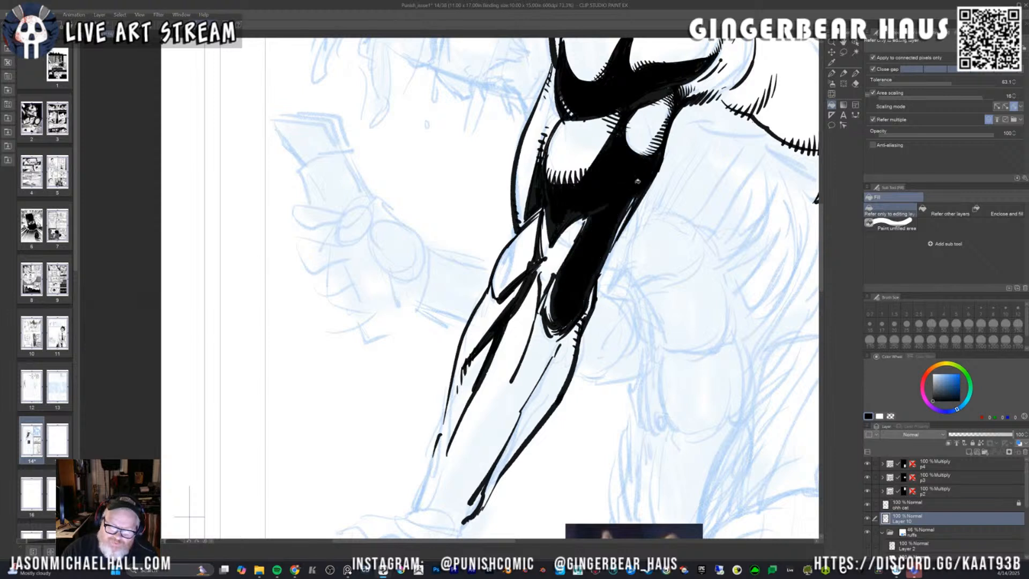
key(p)
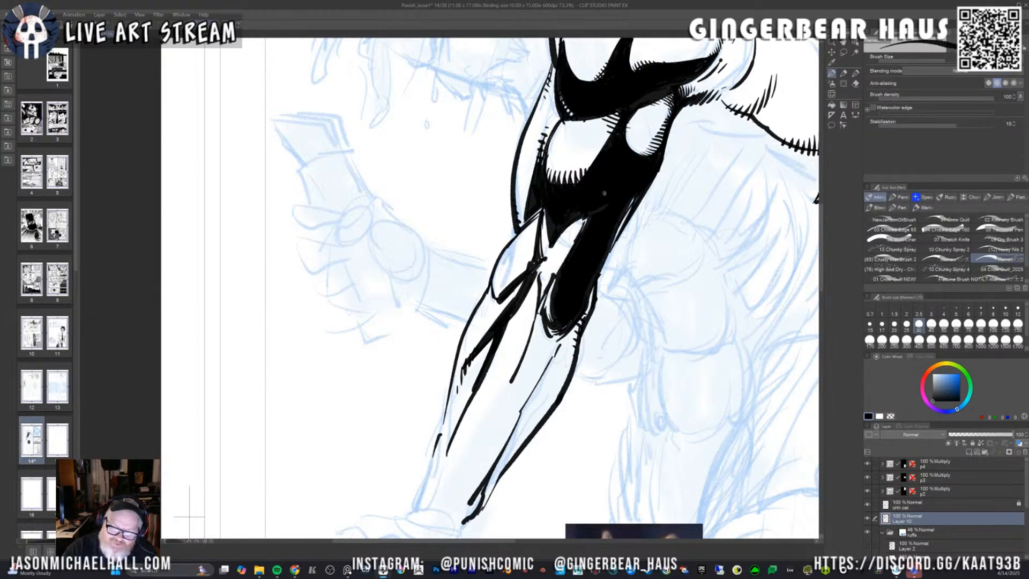
Set the brush size to 4 and extend the central forearm muscle line down to the wrist.
key(bracketright)
key(bracketright)
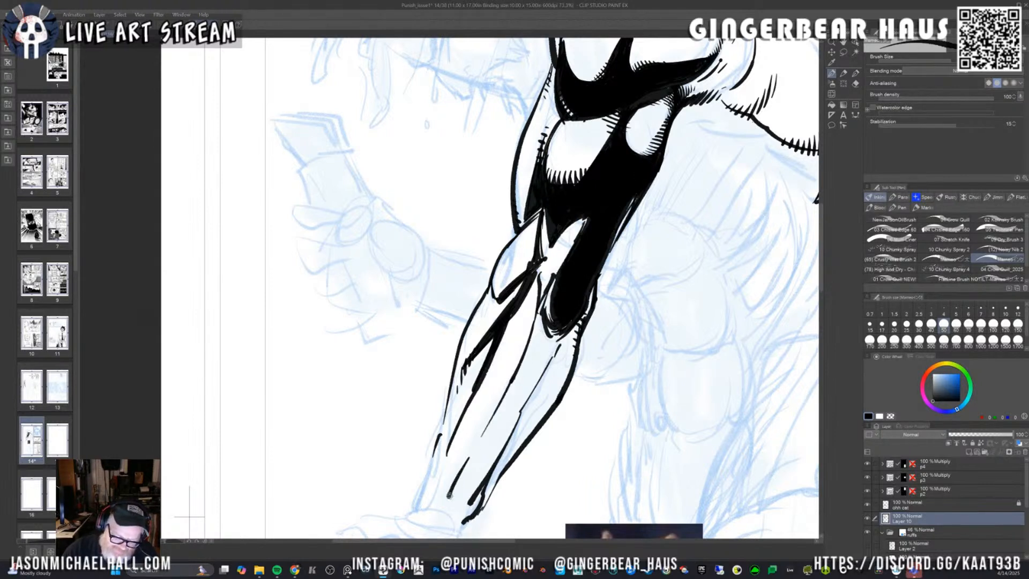
drag(447, 502, 531, 353)
drag(542, 302, 513, 386)
Build up a tapering black shadow along the forearm's inner edge, from below the elbow toward the wrist.
drag(484, 493, 553, 376)
mouse_move(518, 447)
mouse_down()
mouse_move(552, 375)
mouse_move(561, 383)
mouse_up()
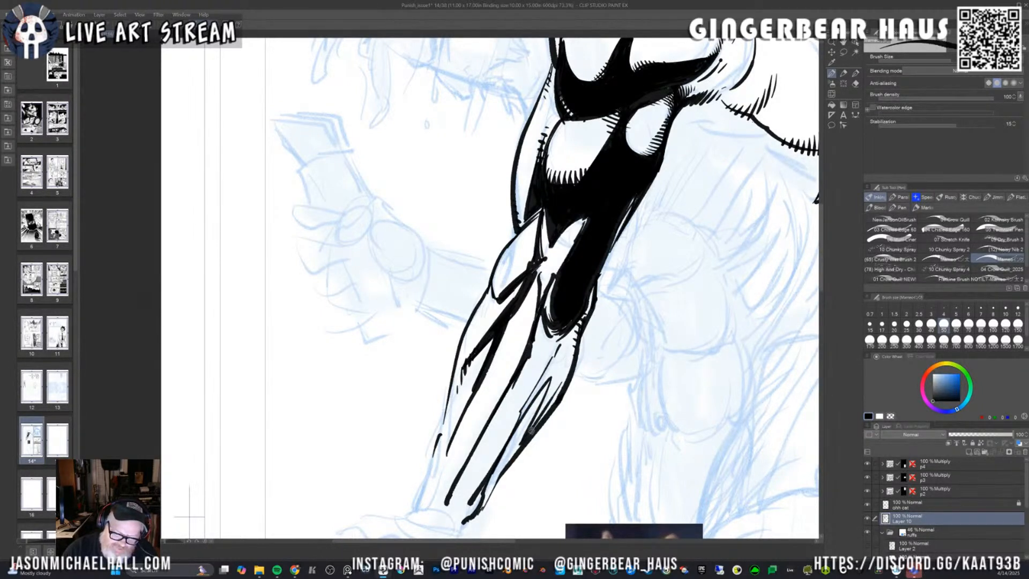
drag(530, 434, 570, 361)
drag(554, 402, 577, 325)
drag(556, 383, 573, 329)
drag(552, 394, 565, 356)
drag(531, 429, 567, 346)
drag(558, 393, 567, 358)
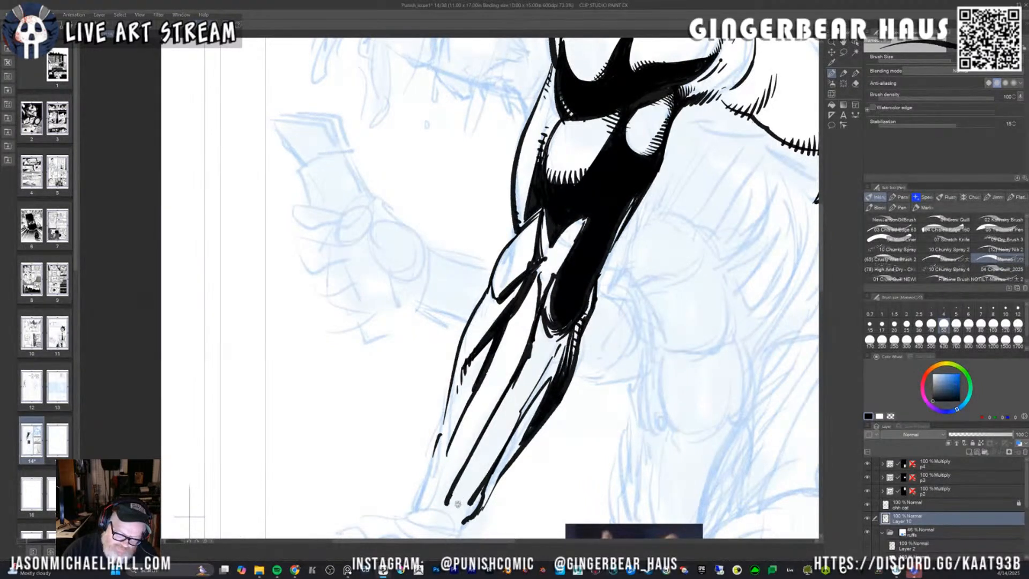
Build up black shadow strokes along the central forearm line, widening them below the inner-elbow curve.
mouse_move(542, 315)
mouse_down()
mouse_move(452, 500)
mouse_move(538, 344)
mouse_move(567, 335)
mouse_move(534, 380)
mouse_move(528, 358)
mouse_move(470, 476)
mouse_up()
drag(527, 361, 478, 447)
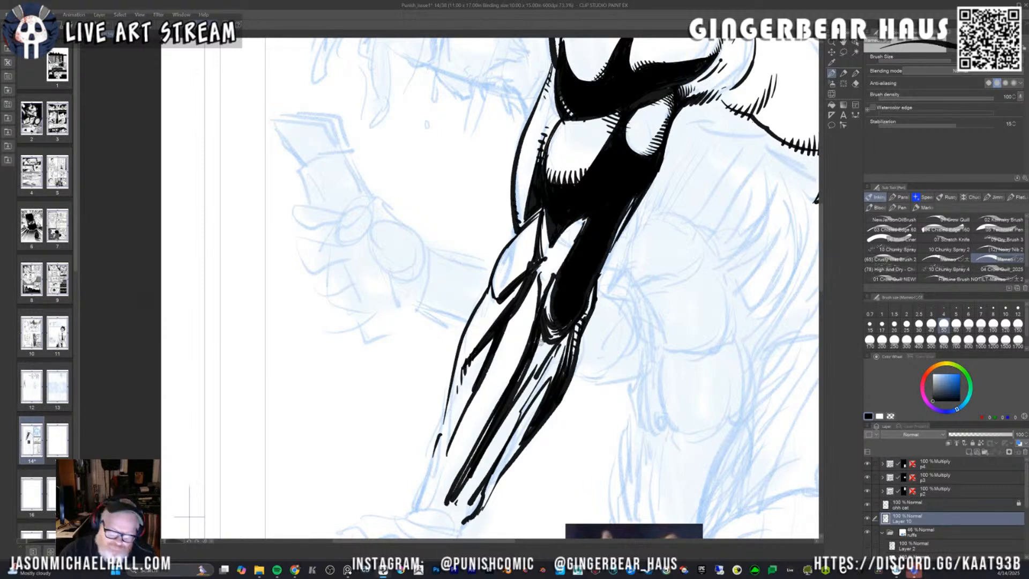
drag(563, 336, 551, 383)
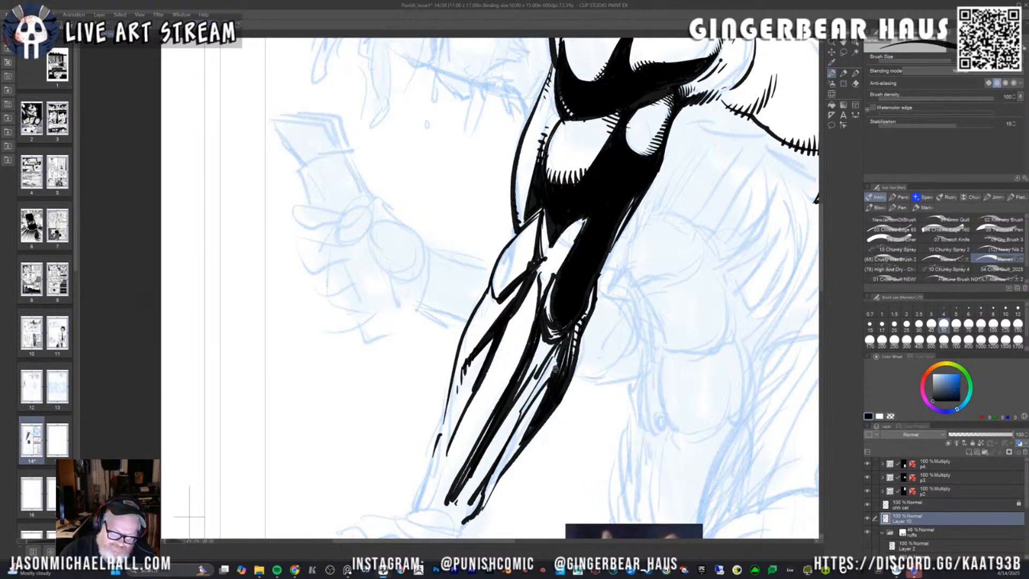
drag(485, 479, 550, 369)
mouse_move(506, 441)
mouse_down()
mouse_move(556, 364)
mouse_move(540, 388)
mouse_up()
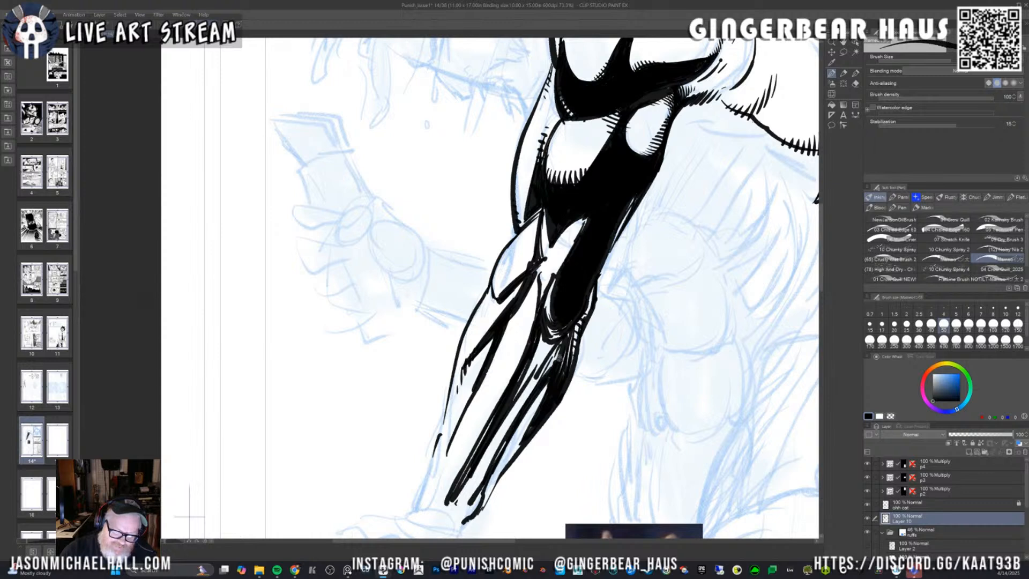
mouse_move(568, 336)
mouse_down()
mouse_move(534, 390)
mouse_move(527, 369)
mouse_move(515, 386)
mouse_move(531, 363)
mouse_move(532, 384)
mouse_up()
mouse_move(552, 351)
mouse_down()
mouse_move(494, 448)
mouse_move(513, 410)
mouse_move(504, 415)
mouse_up()
drag(536, 367, 523, 400)
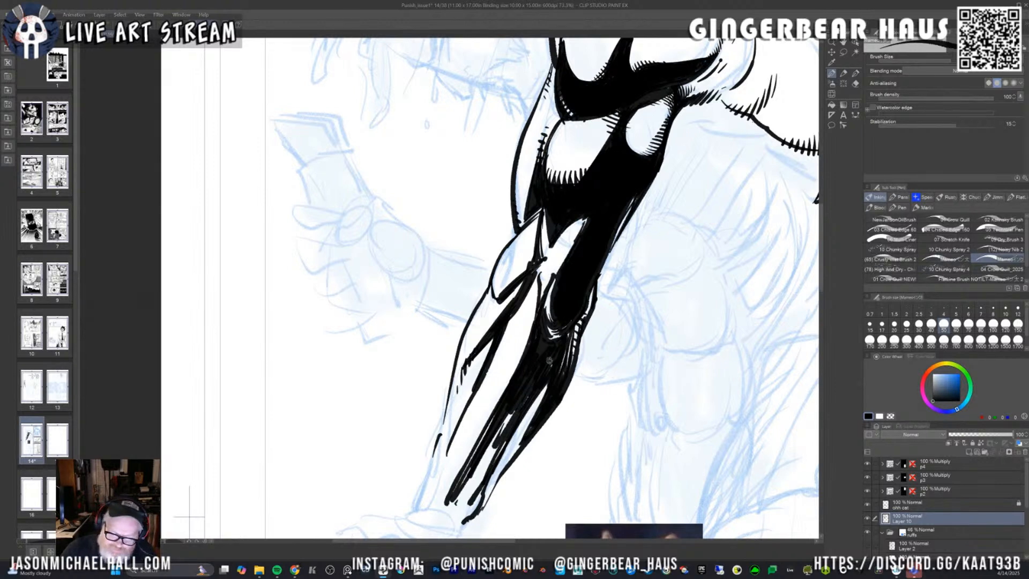
Extend the central forearm shadow down to the wrist and close its white gaps into a solid black band.
drag(543, 352, 464, 496)
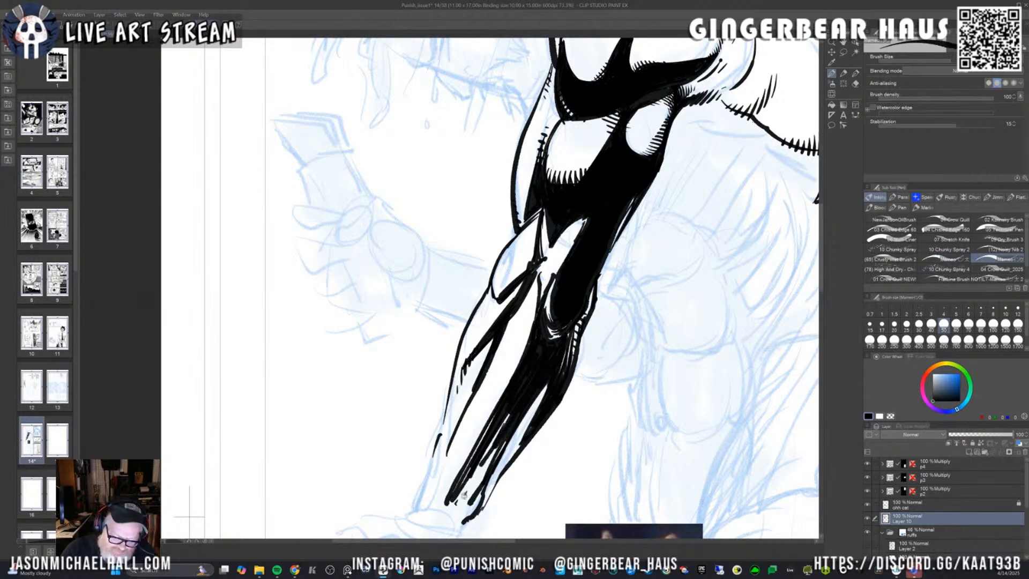
drag(512, 409, 463, 497)
mouse_move(499, 428)
mouse_down()
mouse_move(456, 504)
mouse_move(480, 485)
mouse_move(470, 495)
mouse_up()
mouse_move(487, 454)
mouse_down()
mouse_move(461, 504)
mouse_move(494, 414)
mouse_move(454, 492)
mouse_move(453, 521)
mouse_up()
mouse_move(483, 487)
mouse_down()
mouse_move(464, 521)
mouse_move(465, 474)
mouse_move(489, 428)
mouse_move(524, 413)
mouse_move(476, 509)
mouse_up()
drag(509, 453, 491, 483)
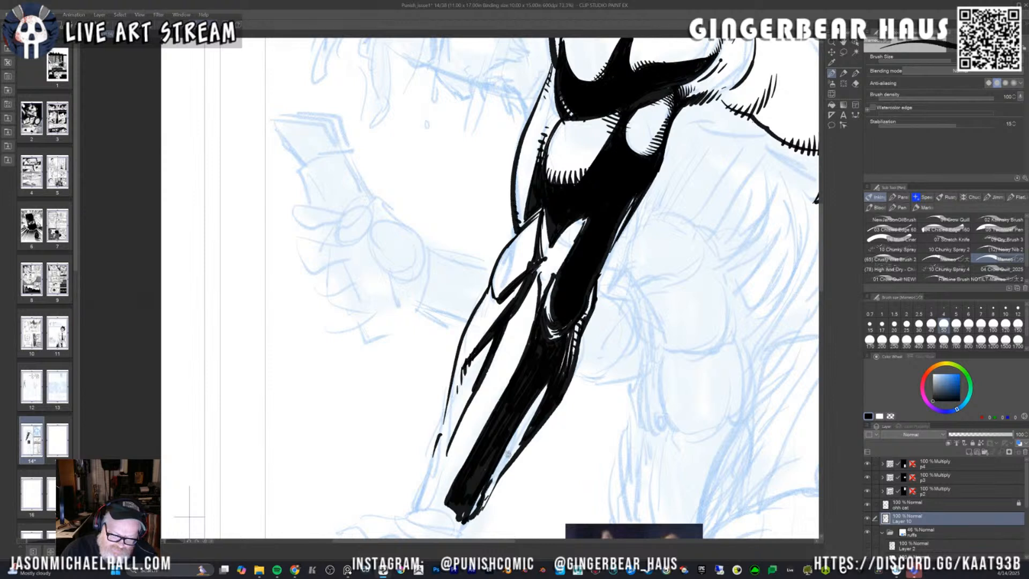
drag(536, 420, 481, 505)
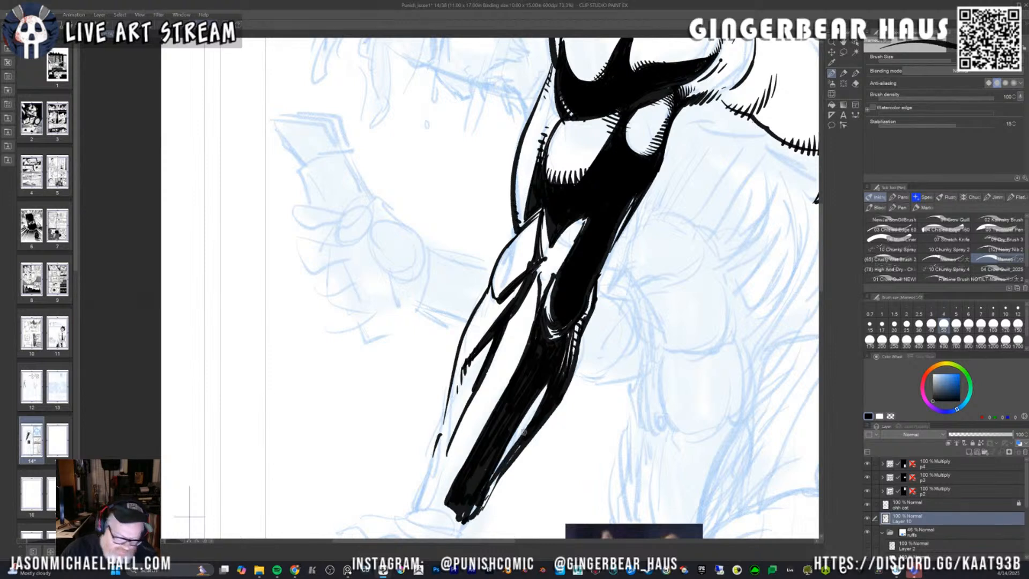
Set the brush size to 2 and hatch the narrow highlight along the forearm's inner edge.
key(bracketleft)
key(bracketleft)
key(bracketleft)
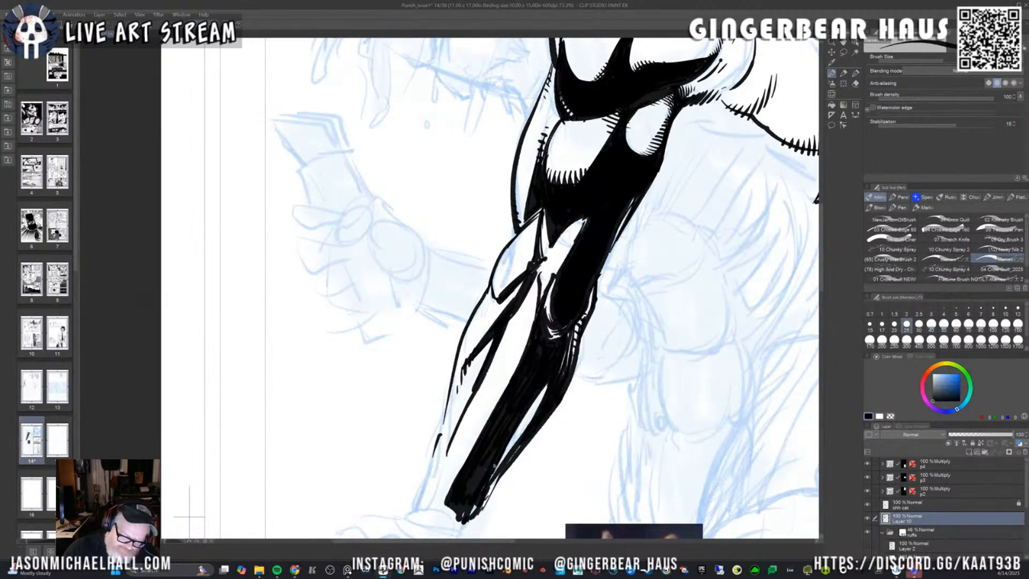
drag(502, 462, 508, 454)
drag(504, 458, 514, 450)
drag(514, 442, 518, 445)
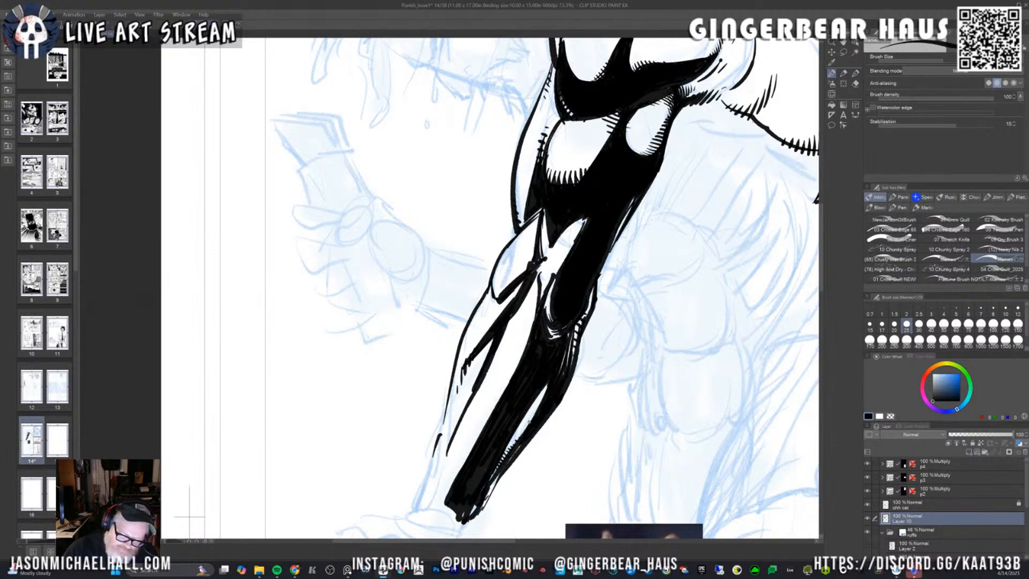
drag(539, 403, 549, 389)
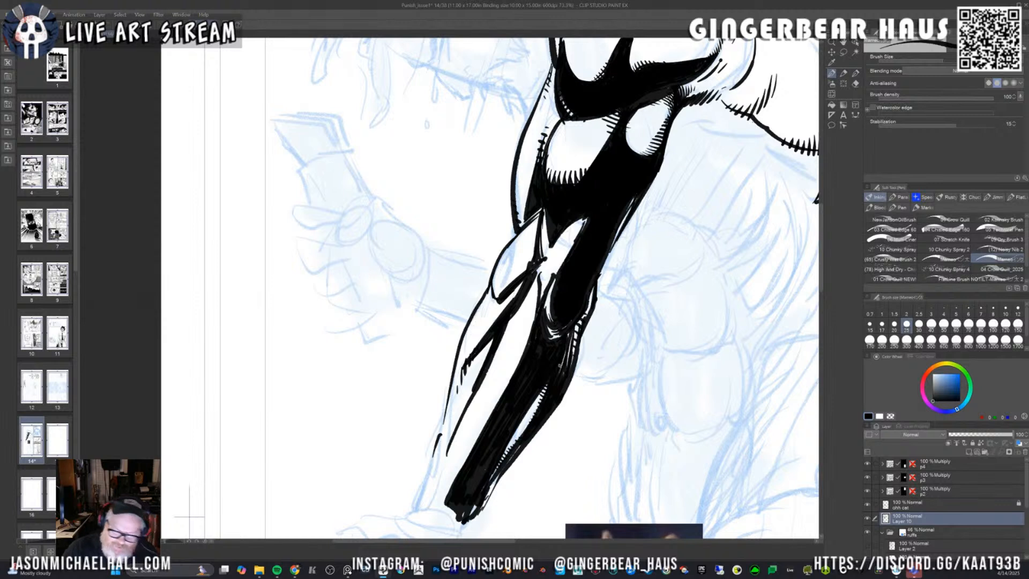
drag(525, 437, 480, 513)
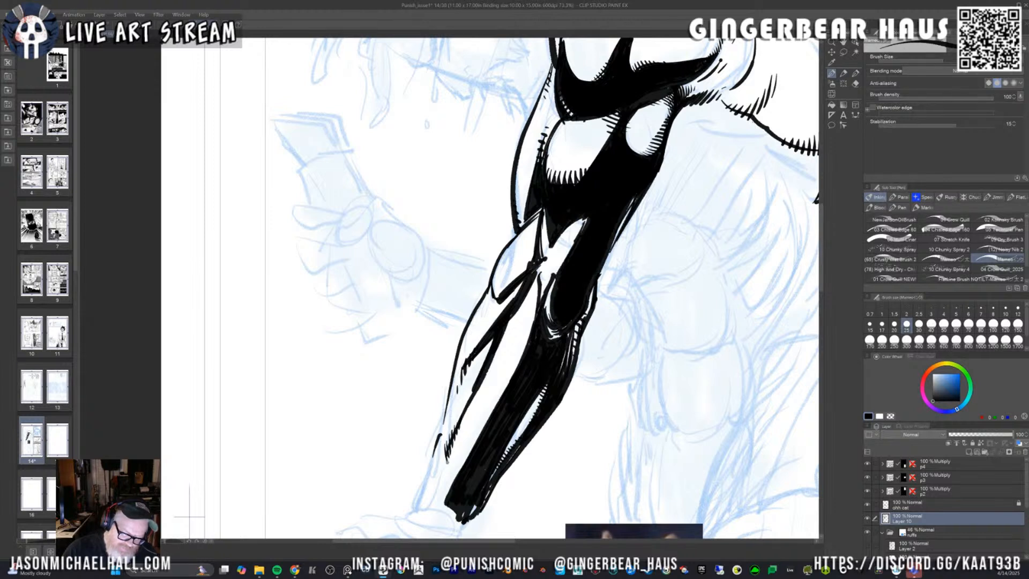
Hatch the outer forearm line near the wrist, add small ticks at the elbow, and thicken the outer muscle crease.
drag(447, 461, 441, 479)
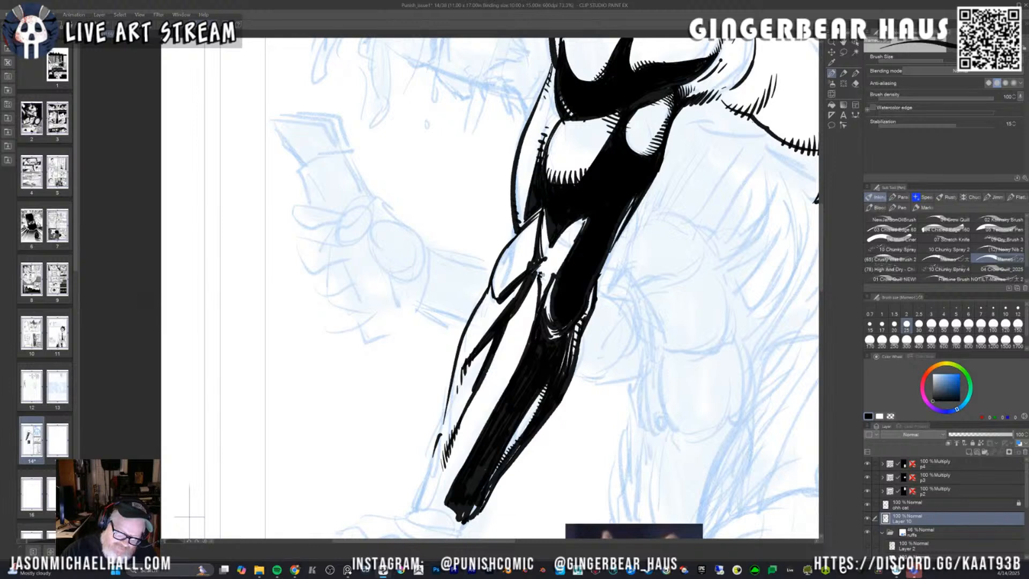
drag(540, 274, 548, 268)
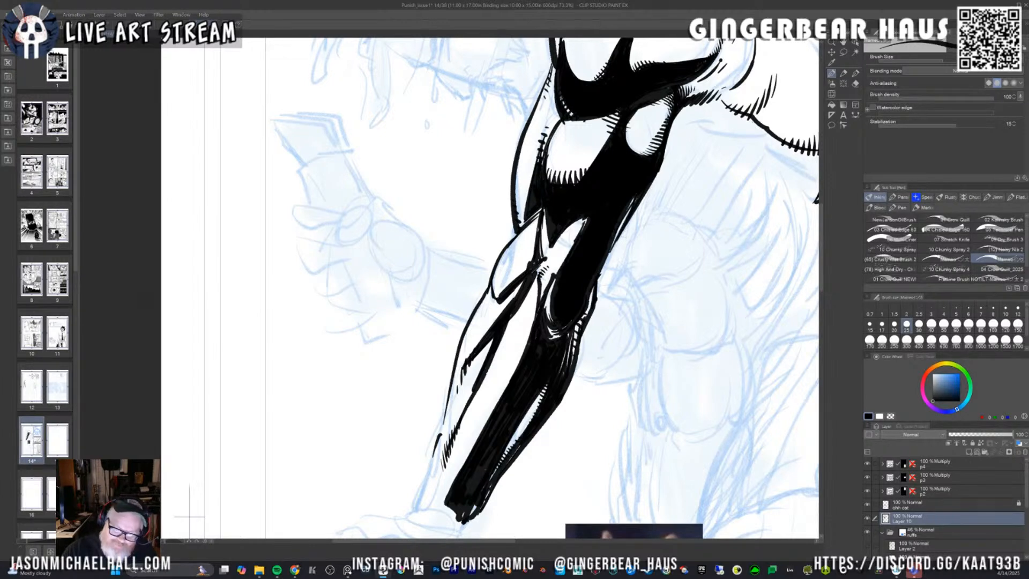
drag(498, 300, 492, 328)
mouse_move(502, 314)
mouse_down()
mouse_move(518, 287)
mouse_move(510, 304)
mouse_up()
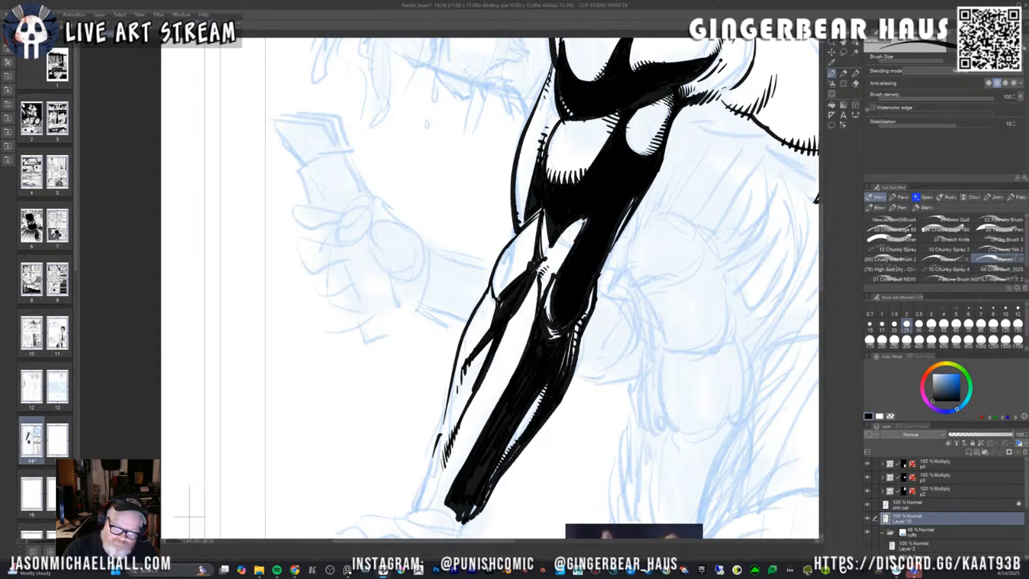
Darken the inner-elbow highlight with short shadow strokes, raising the brush size to 2.5.
scroll(536, 225, down, 5)
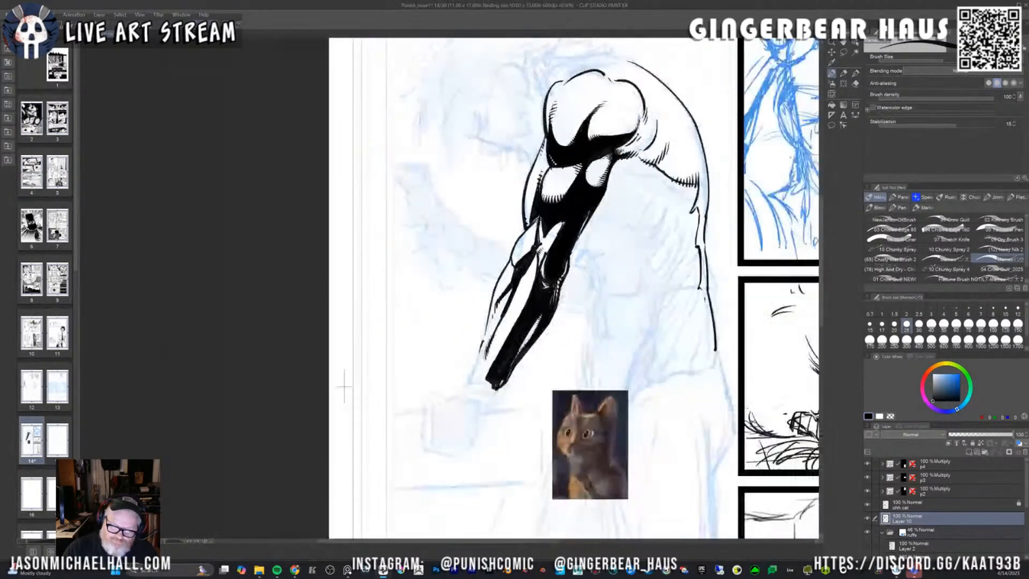
key(space)
drag(593, 236, 571, 317)
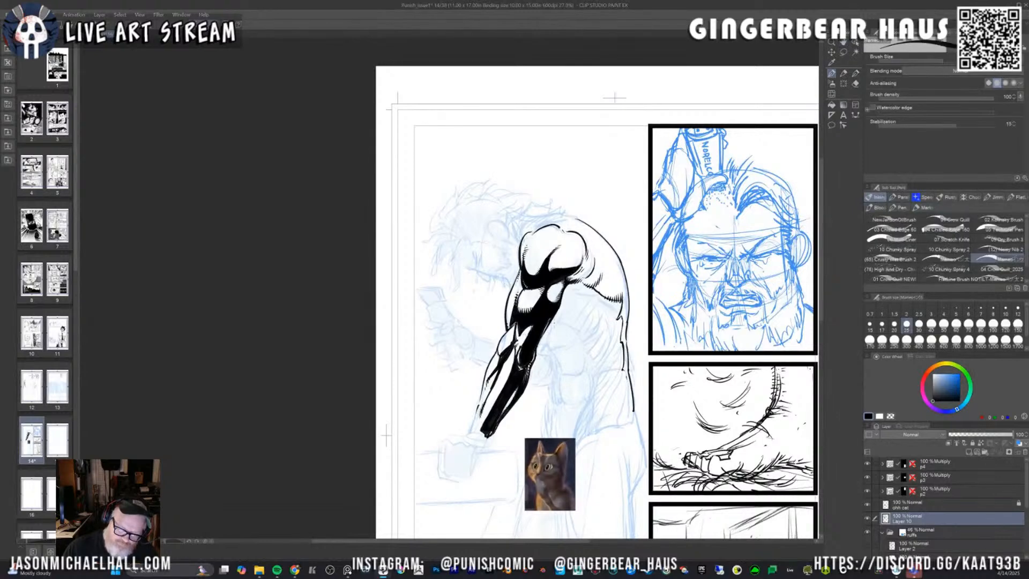
scroll(585, 276, up, 1)
scroll(542, 341, up, 1)
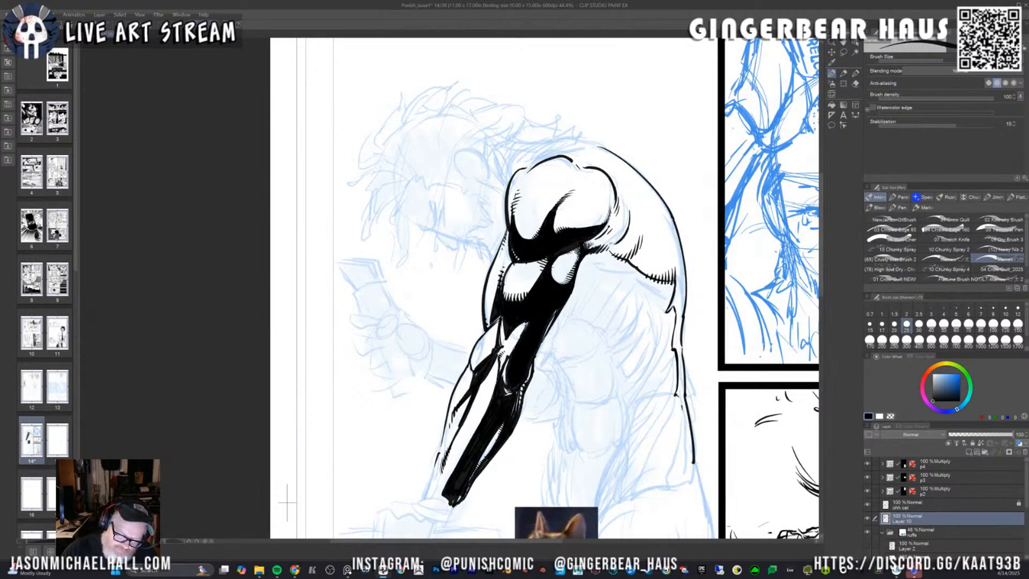
drag(512, 353, 530, 322)
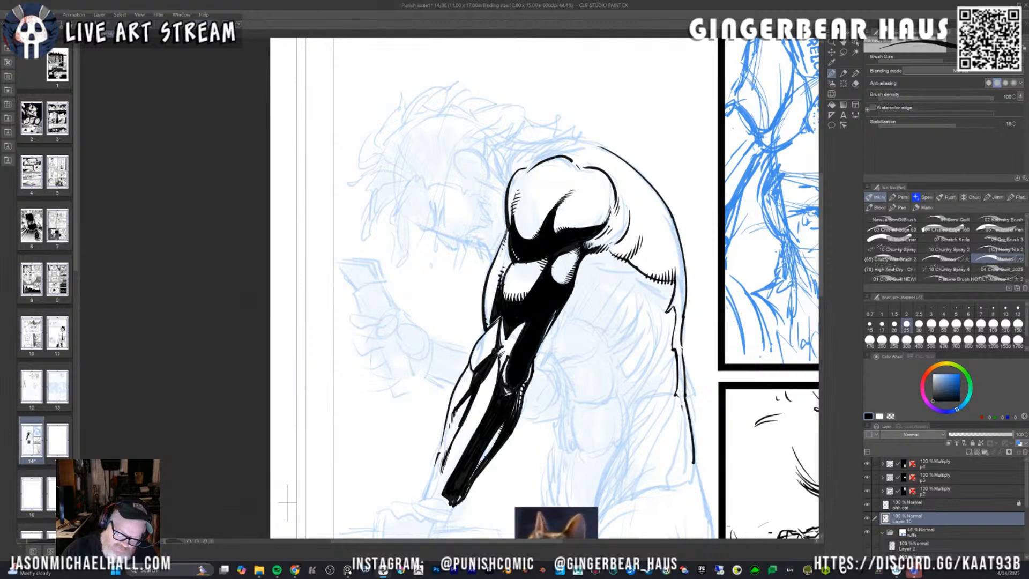
key(bracketright)
drag(510, 356, 521, 325)
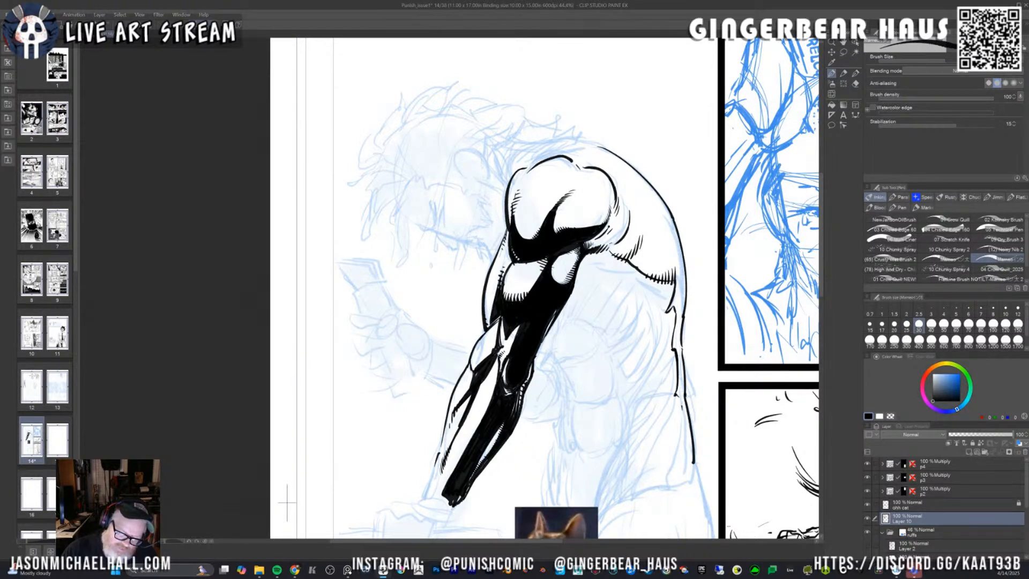
At brush size 4, strengthen the shadows below and beside the elbow and extend the outer forearm line toward the wrist.
key(bracketright)
key(bracketright)
mouse_move(490, 399)
mouse_down()
mouse_move(498, 362)
mouse_move(495, 379)
mouse_up()
drag(496, 371, 502, 363)
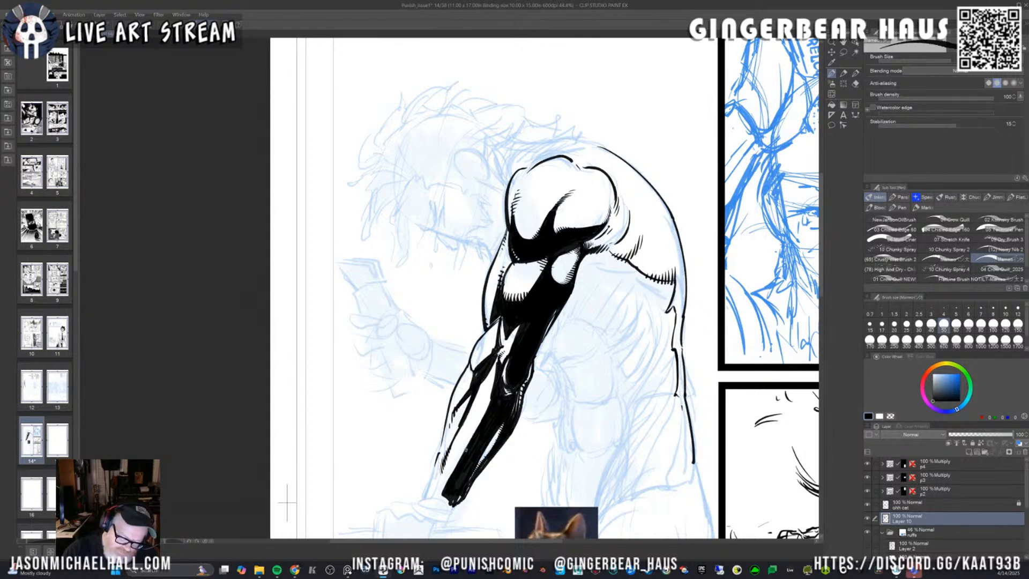
drag(441, 475, 430, 497)
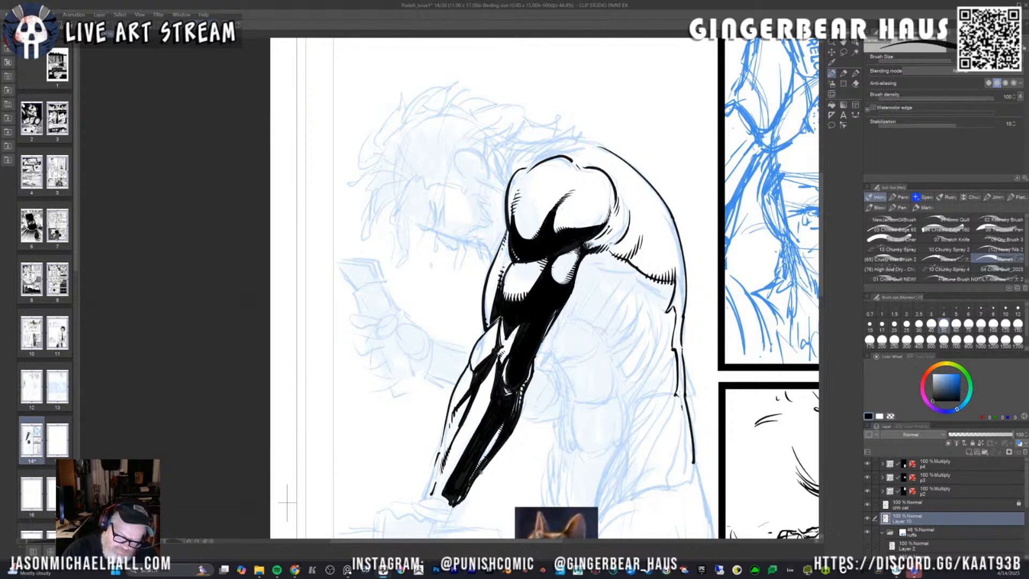
drag(534, 359, 551, 323)
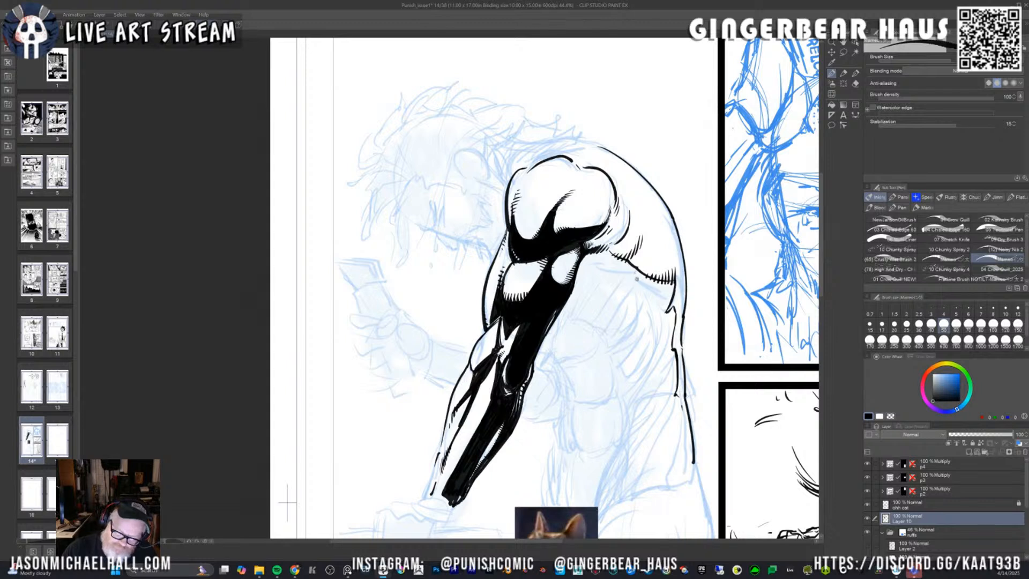
Ink short curved rib-muscle strokes on the torso just below the shoulder-blade hatching.
drag(615, 283, 639, 279)
key(ctrl+z)
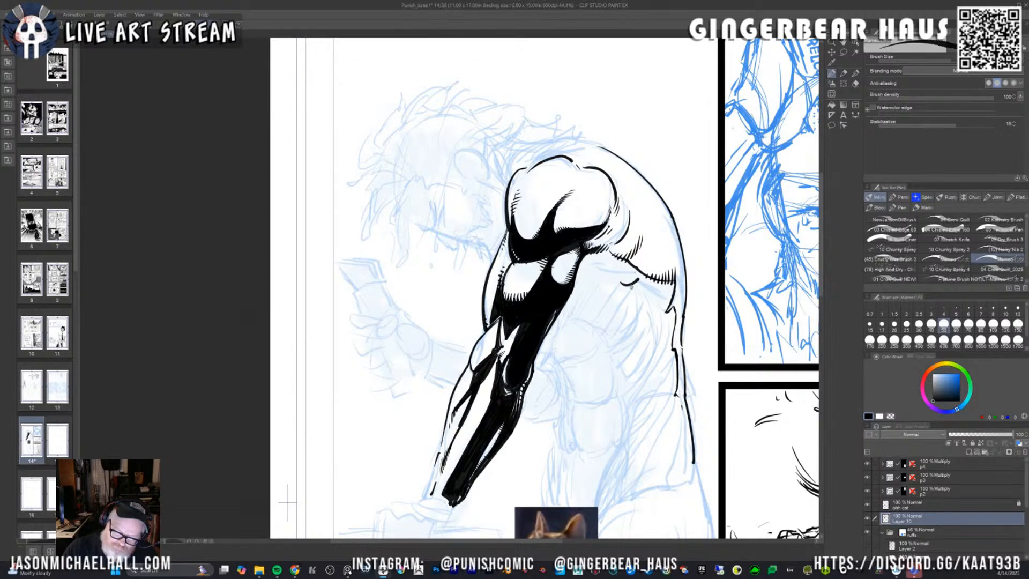
drag(631, 283, 612, 317)
mouse_move(639, 292)
mouse_down()
mouse_move(625, 324)
mouse_move(640, 303)
mouse_move(635, 331)
mouse_up()
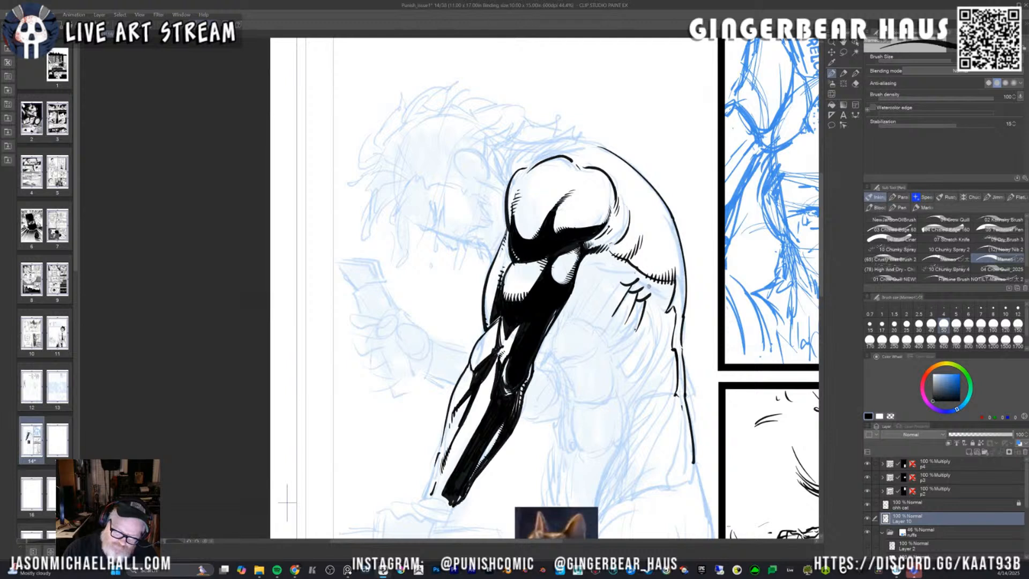
drag(622, 284, 613, 296)
mouse_move(621, 286)
mouse_down()
mouse_move(626, 274)
mouse_move(646, 307)
mouse_up()
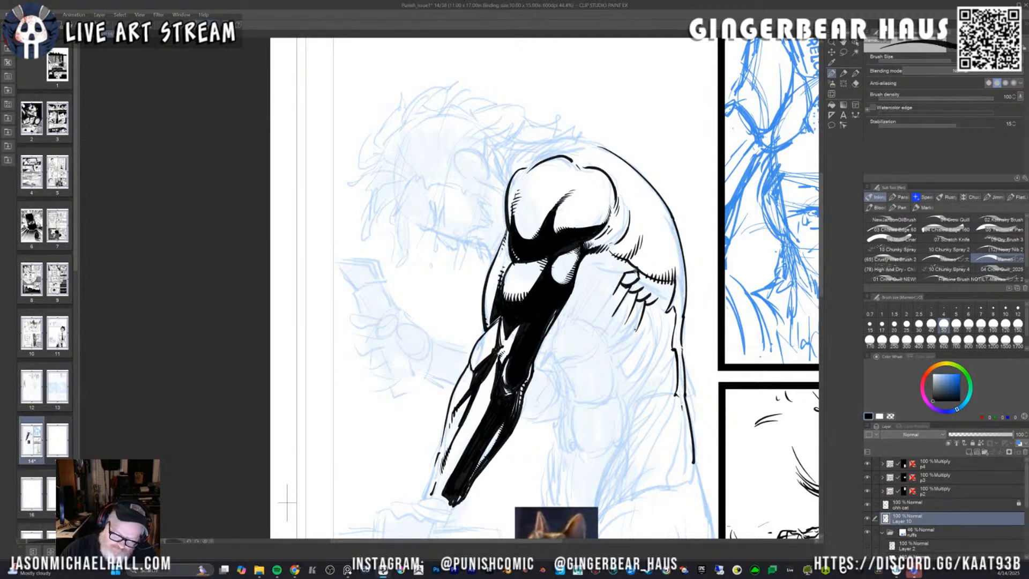
Thicken the rib-muscle strokes into tapering black wedges and connect them along their upper edge.
drag(632, 267, 665, 296)
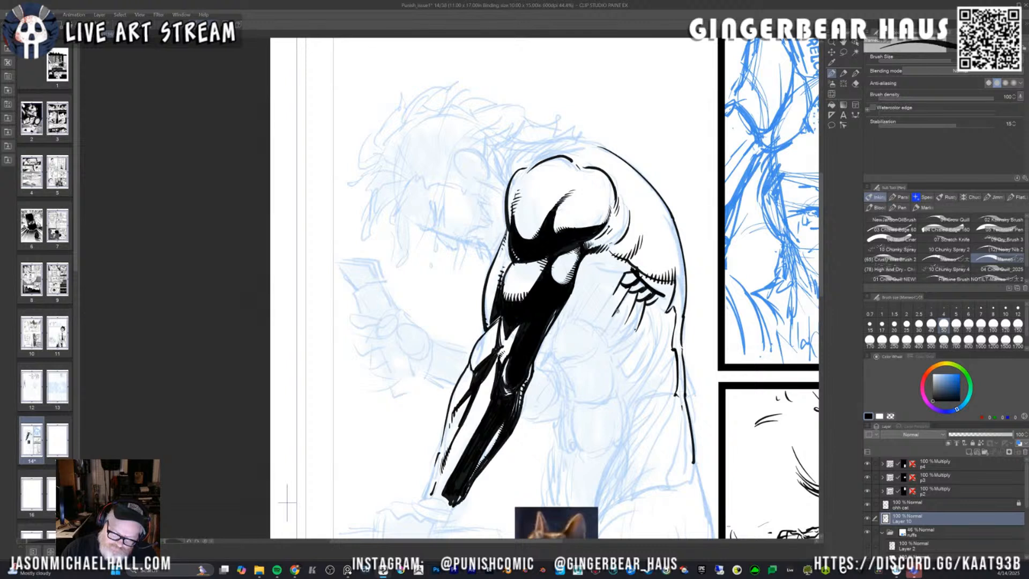
drag(631, 303, 627, 322)
mouse_move(638, 303)
mouse_down()
mouse_move(637, 324)
mouse_move(623, 329)
mouse_move(612, 308)
mouse_up()
mouse_move(617, 301)
mouse_down()
mouse_move(611, 318)
mouse_move(636, 324)
mouse_move(633, 335)
mouse_up()
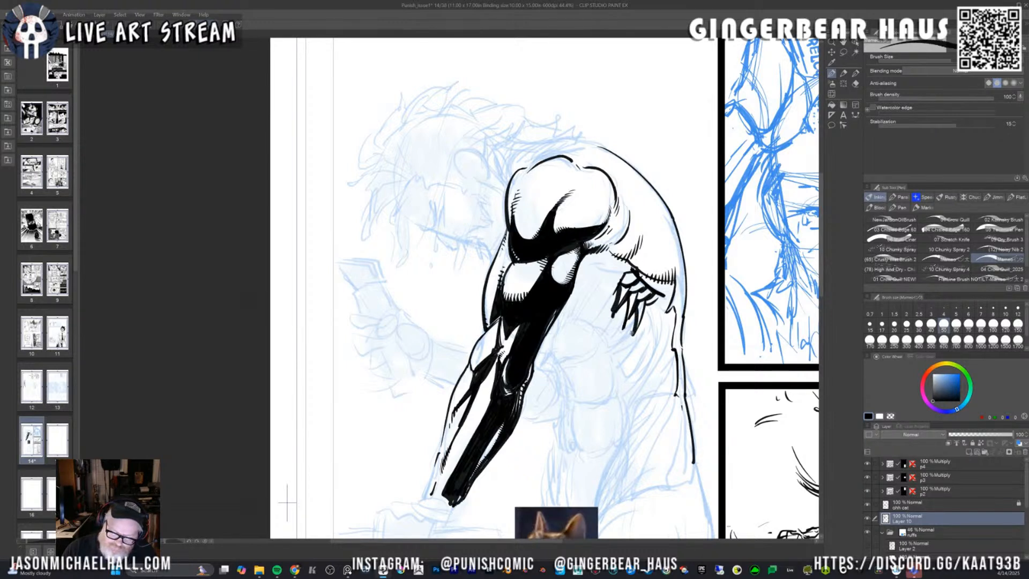
mouse_move(619, 287)
mouse_down()
mouse_move(622, 276)
mouse_move(651, 301)
mouse_move(663, 293)
mouse_move(620, 290)
mouse_move(638, 307)
mouse_move(646, 301)
mouse_move(640, 330)
mouse_up()
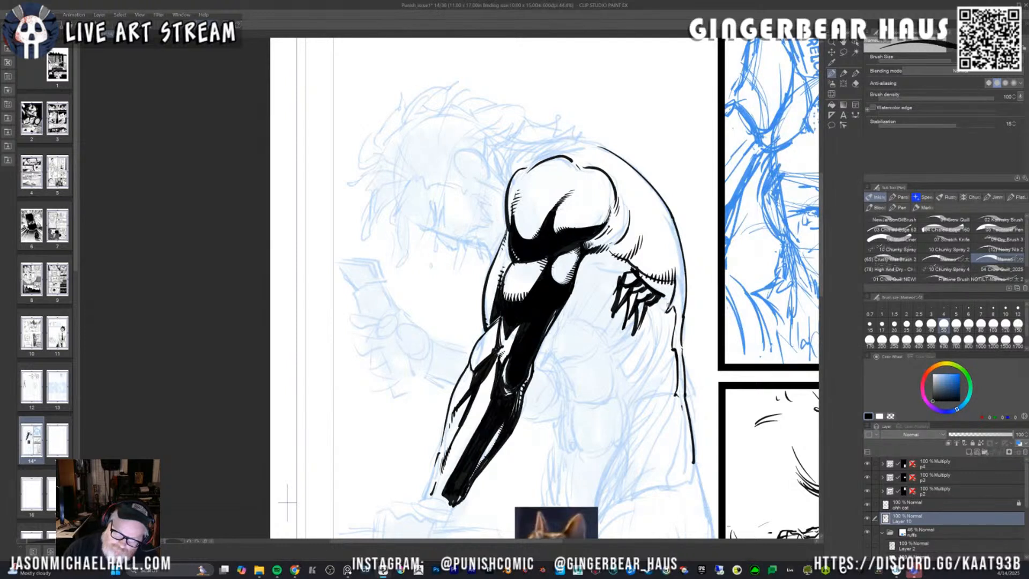
Set the brush size to 2.5 and ink the torso's front contour from behind the elbow down to the waist.
key(bracketleft)
key(bracketleft)
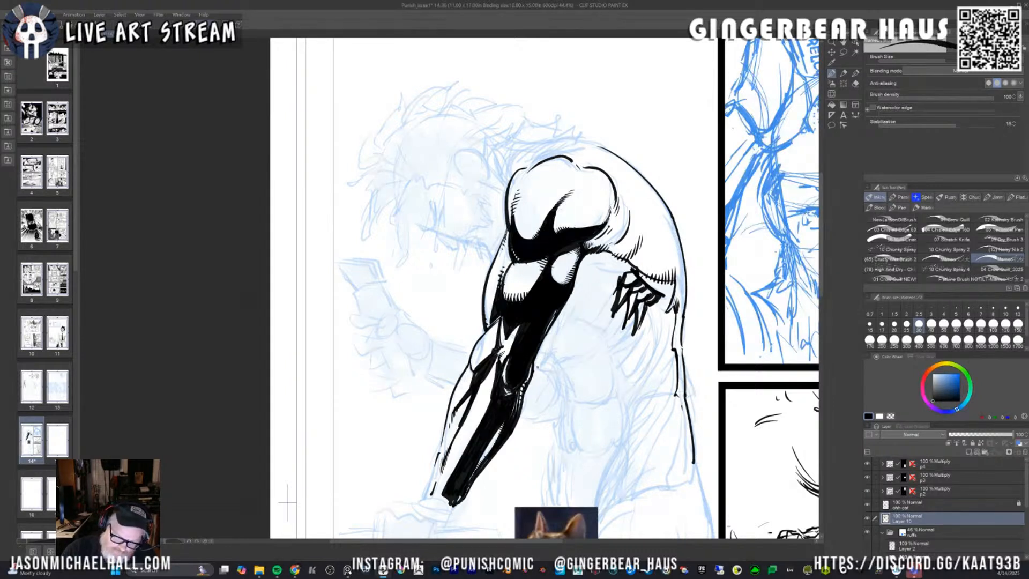
mouse_move(535, 363)
mouse_down()
mouse_move(561, 405)
mouse_move(553, 460)
mouse_up()
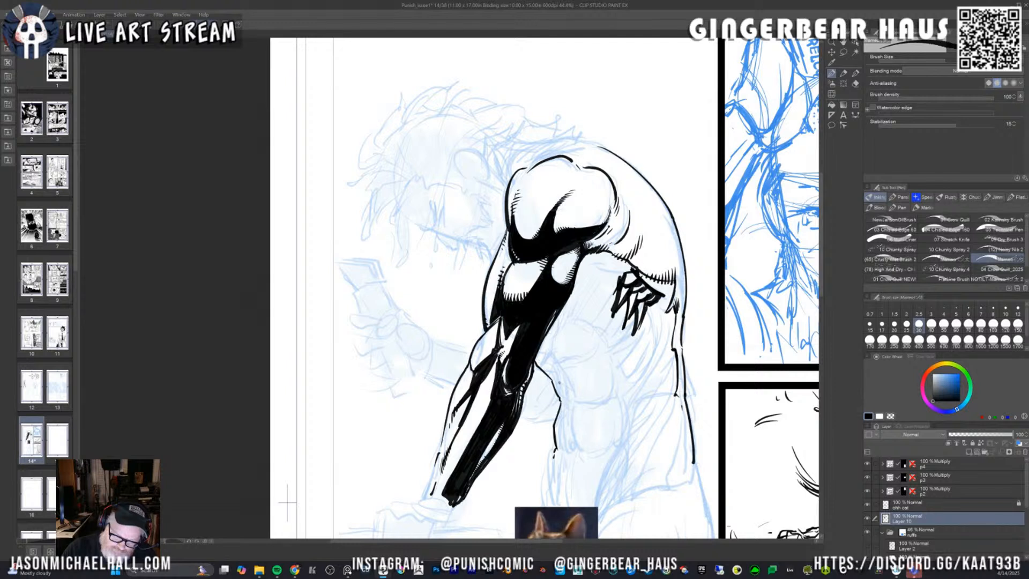
drag(557, 386, 565, 399)
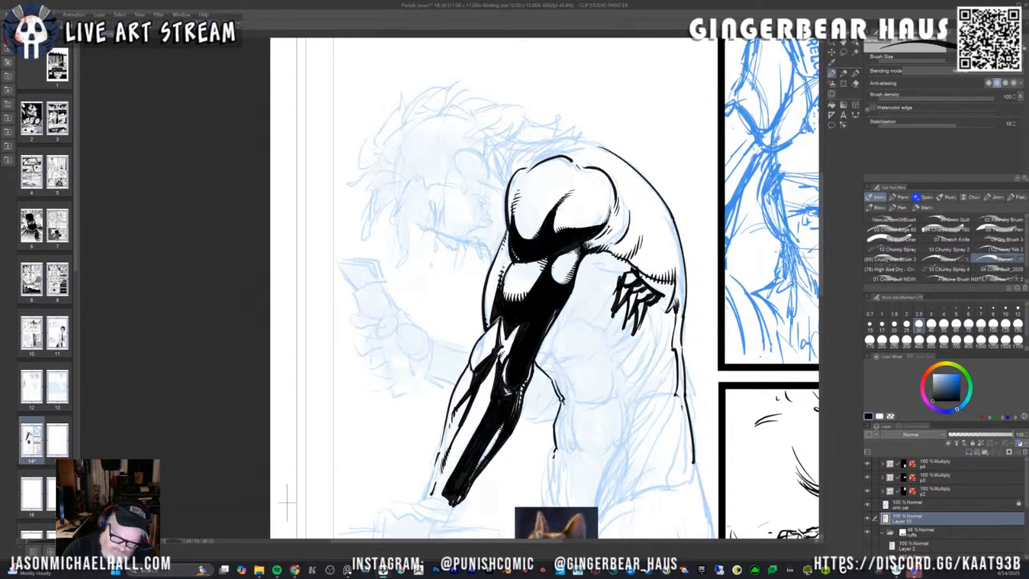
key(ctrl+z)
mouse_move(557, 384)
mouse_down()
mouse_move(570, 402)
mouse_move(558, 451)
mouse_up()
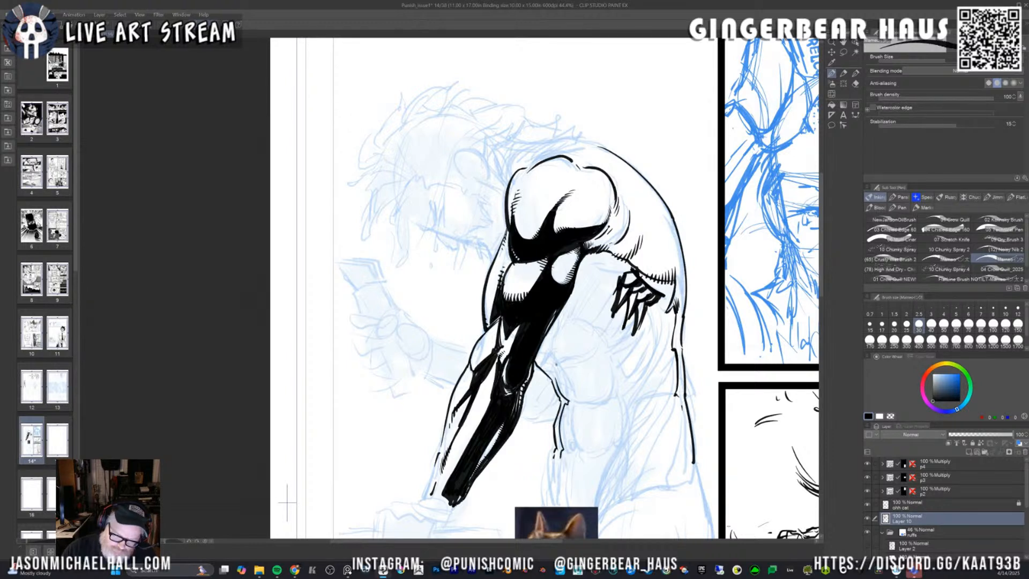
mouse_move(544, 362)
mouse_down()
mouse_move(554, 377)
mouse_move(543, 368)
mouse_up()
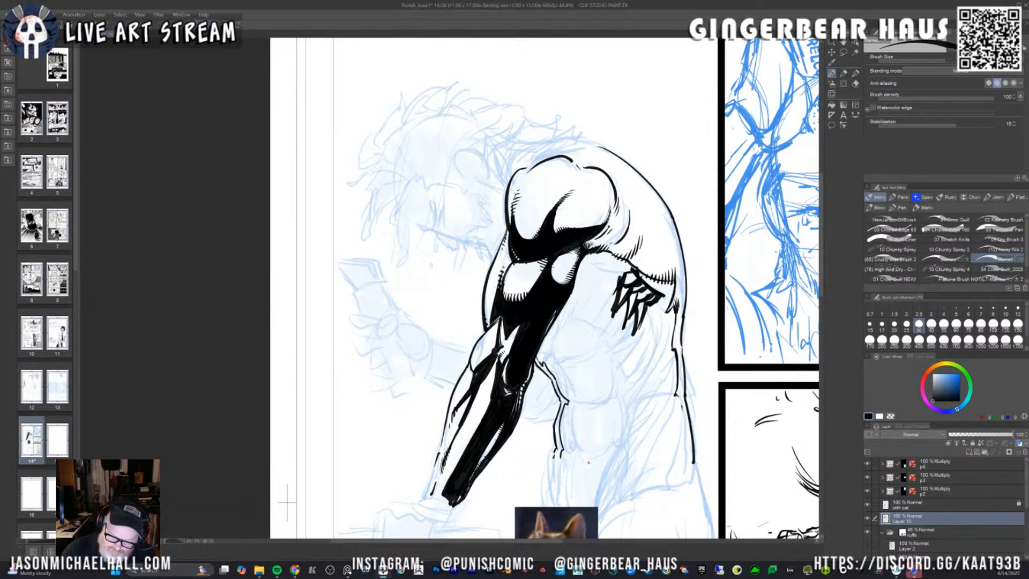
Ink the jagged waist edge between the back and front contours, and fill the enclosed torso with solid black.
mouse_move(671, 395)
mouse_down()
mouse_move(644, 396)
mouse_move(620, 447)
mouse_move(562, 456)
mouse_move(584, 453)
mouse_up()
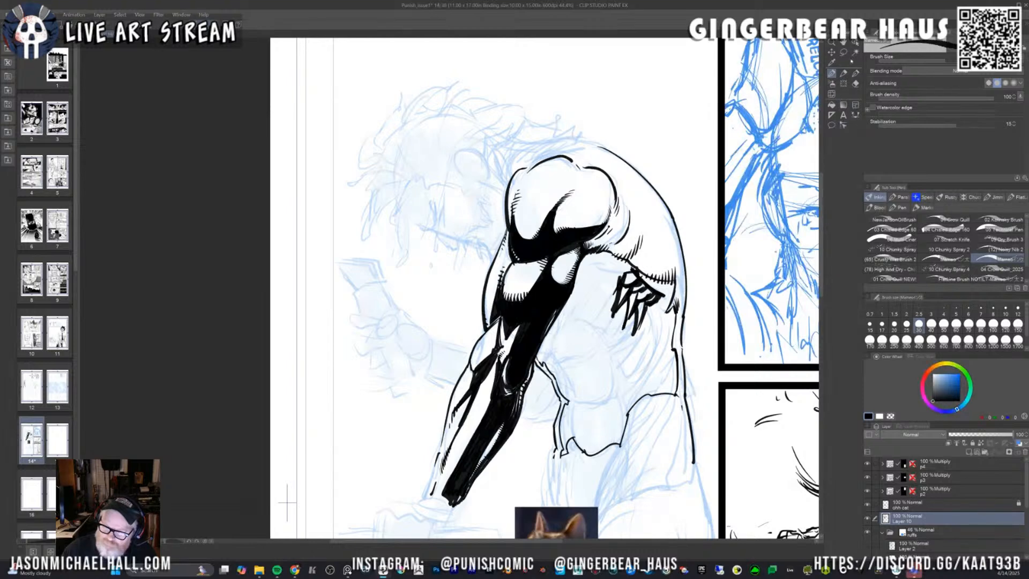
click(831, 105)
click(607, 375)
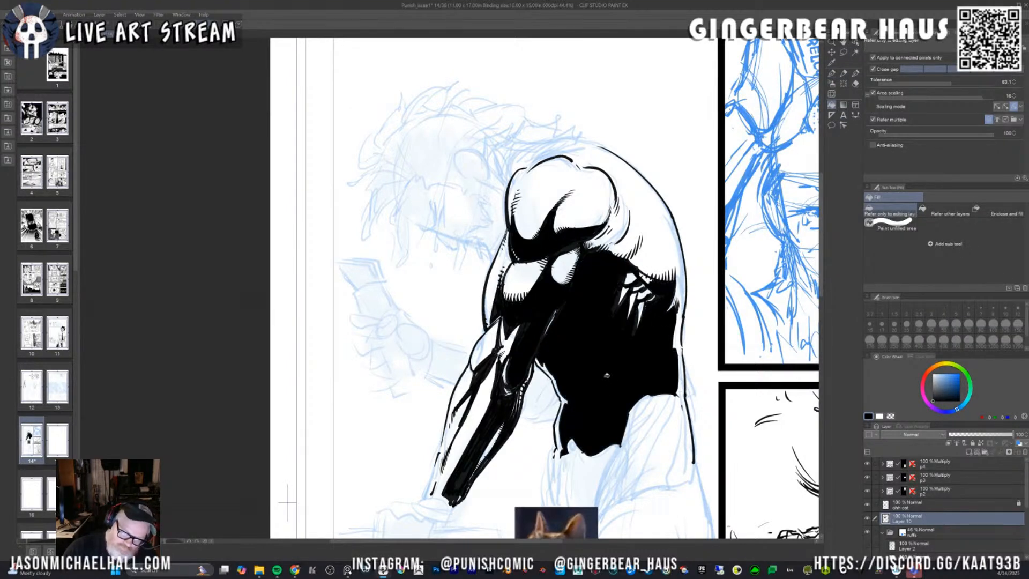
Refine the rib-muscle wedges below the shoulder blade at brush size 2.5, and add fine hatching to them at size 1.5.
scroll(606, 375, down, 5)
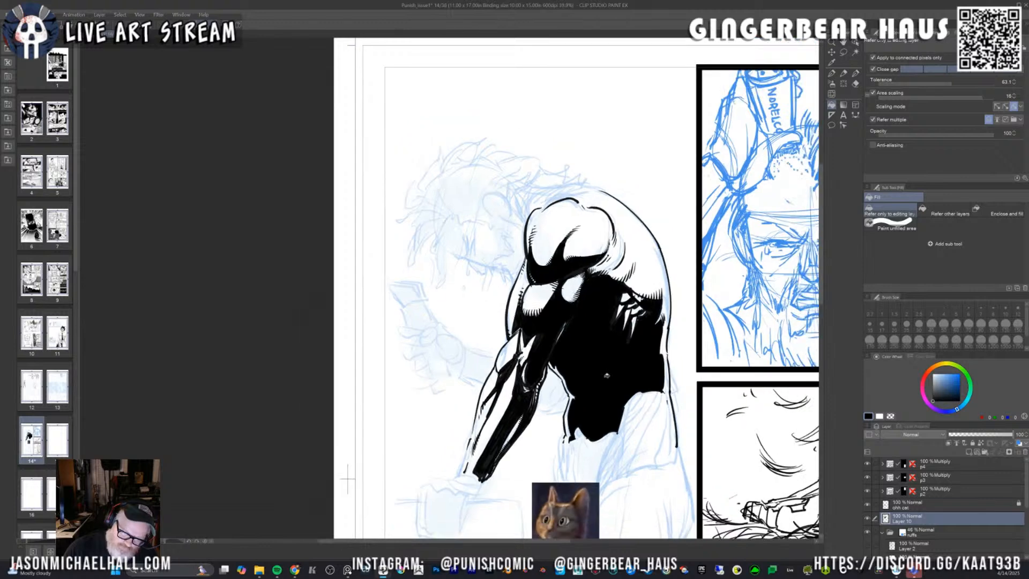
drag(626, 375, 593, 250)
key(p)
key(bracketright)
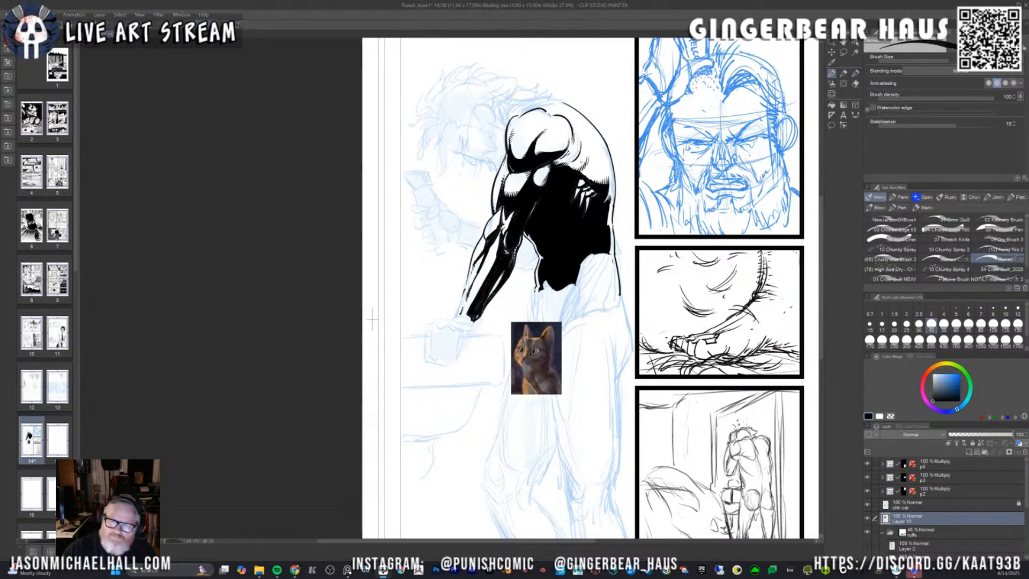
key(ctrl+plus)
key(ctrl+plus)
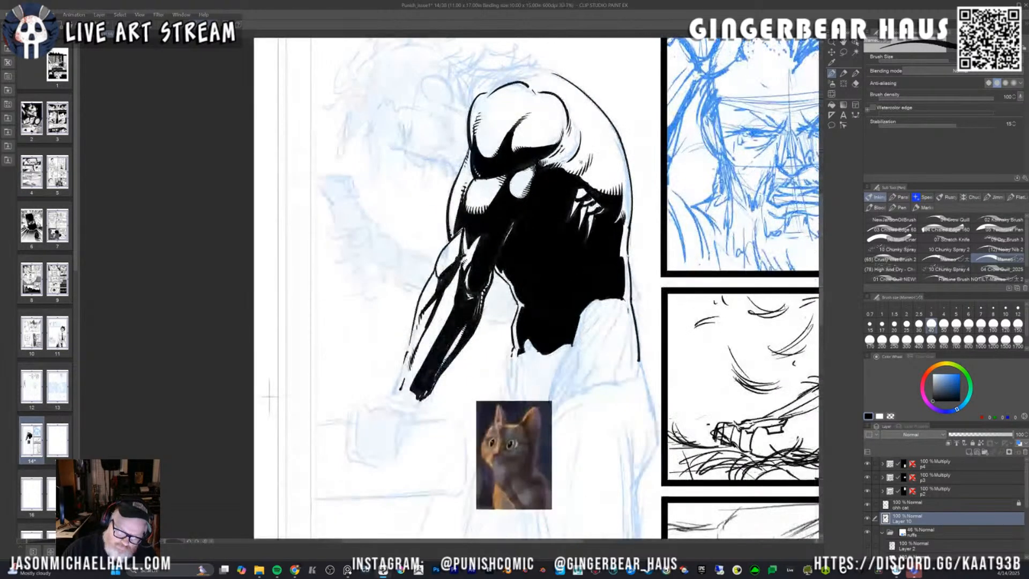
key(ctrl+plus)
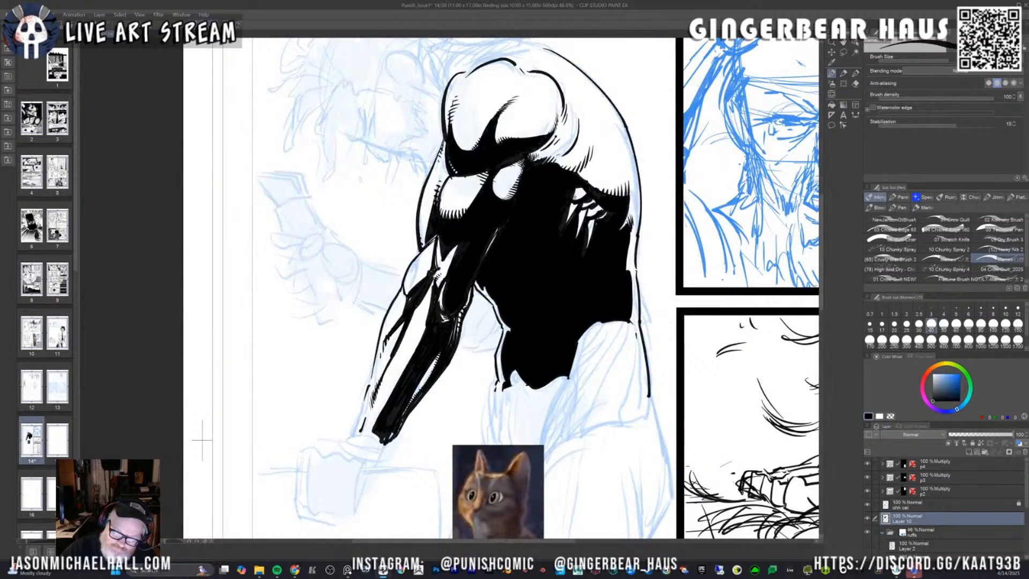
key(bracketright)
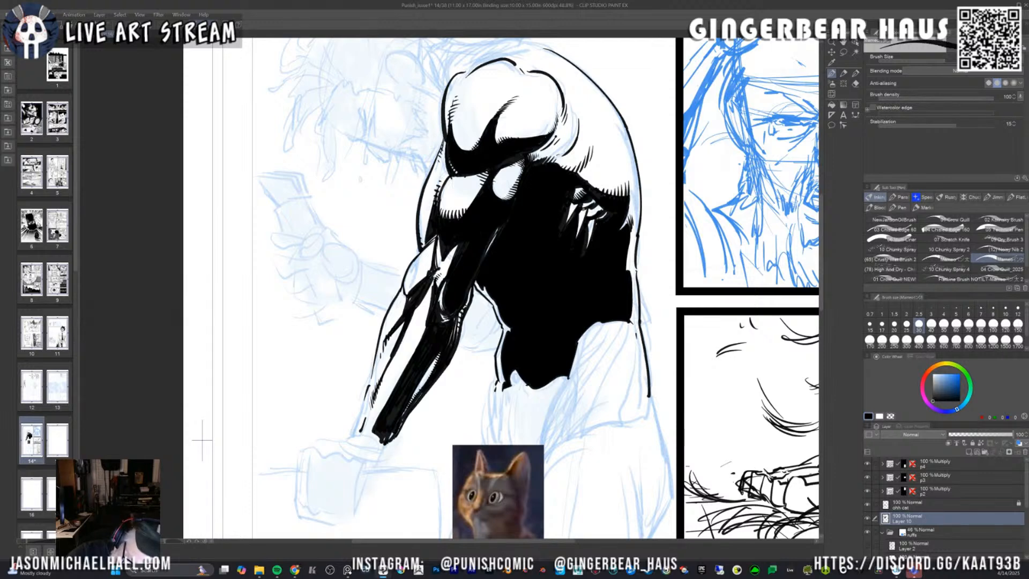
drag(582, 203, 585, 210)
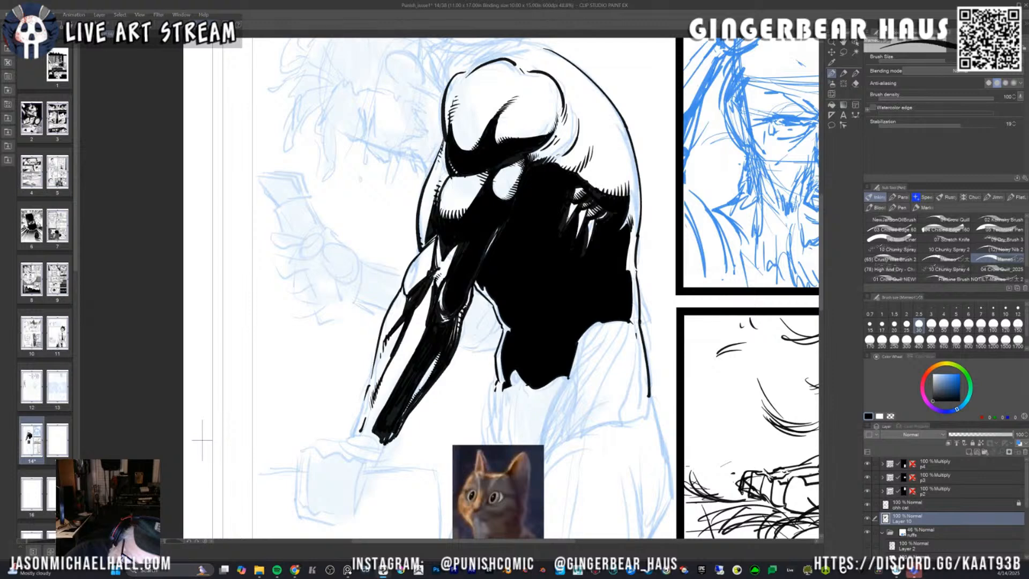
key(bracketleft)
key(bracketleft)
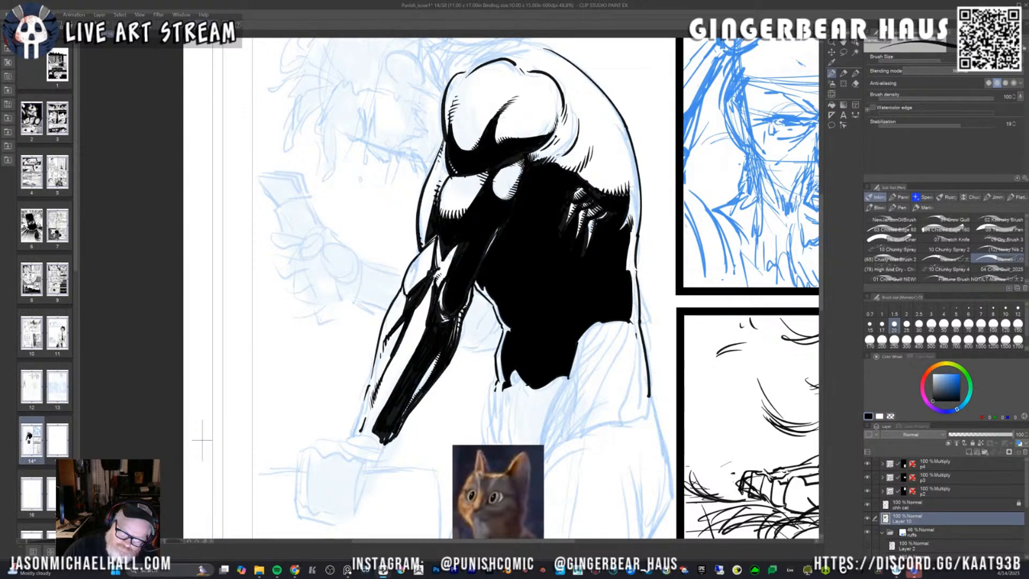
mouse_move(629, 197)
mouse_down()
mouse_move(622, 161)
mouse_move(623, 170)
mouse_up()
drag(629, 172, 622, 164)
drag(626, 171, 623, 157)
key(ctrl+z)
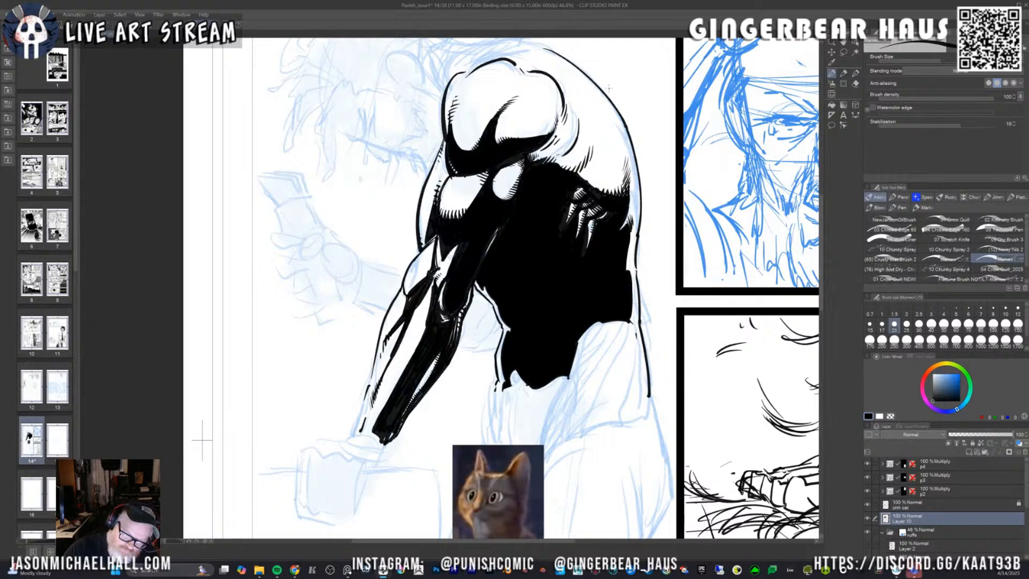
key(ctrl+z)
key(ctrl+z)
key(ctrl+z)
key(ctrl+z)
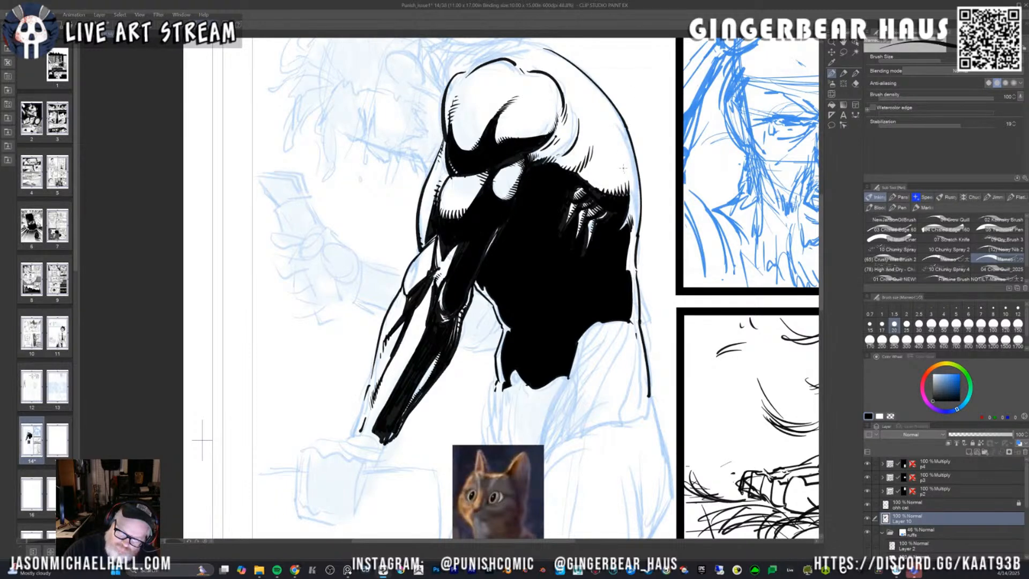
key(ctrl+z)
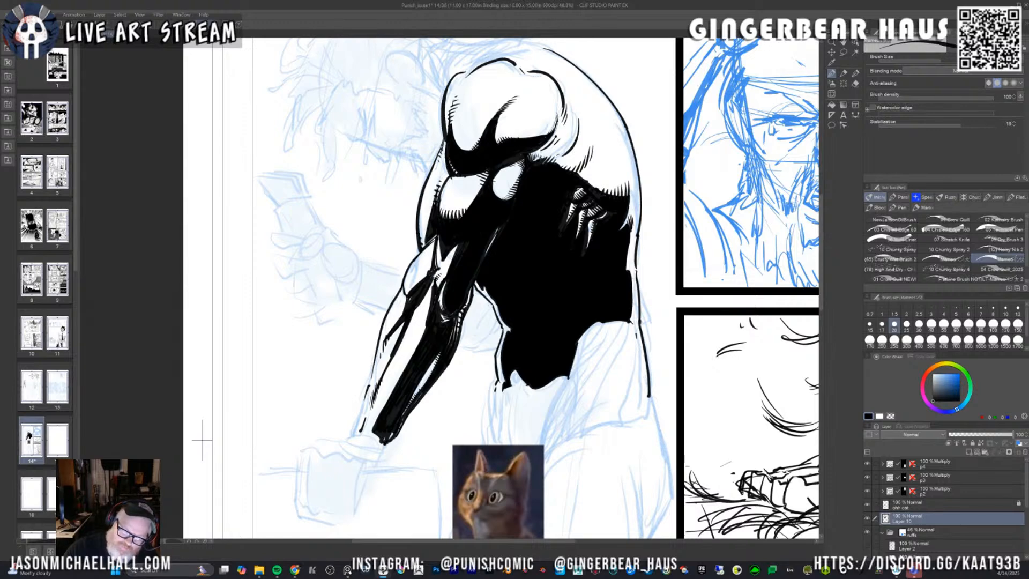
Hatch the shadow edge beneath the rear shoulder muscle, and erase the hatching along the lower edge of the upper-arm highlight.
drag(542, 159, 559, 145)
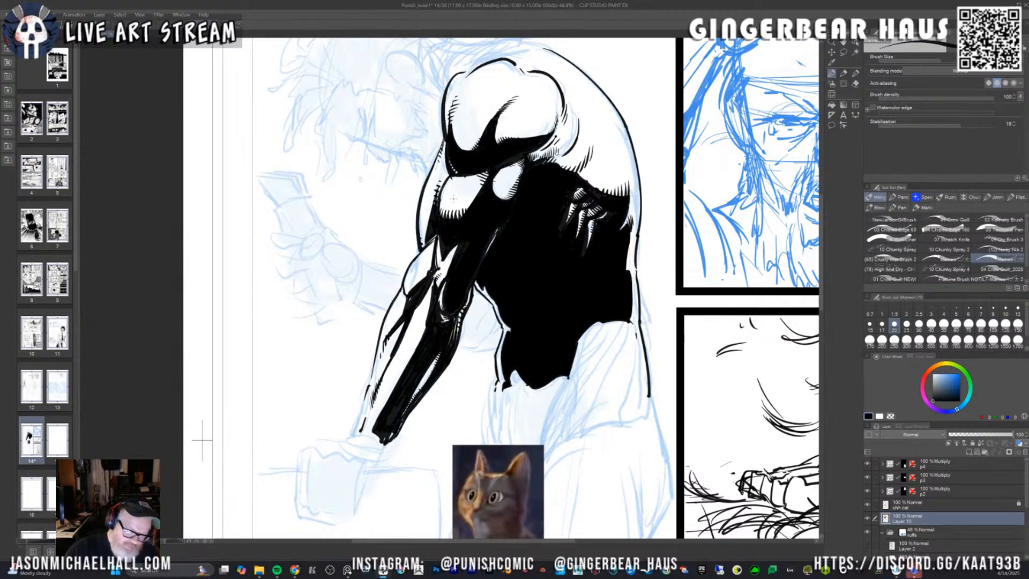
key(e)
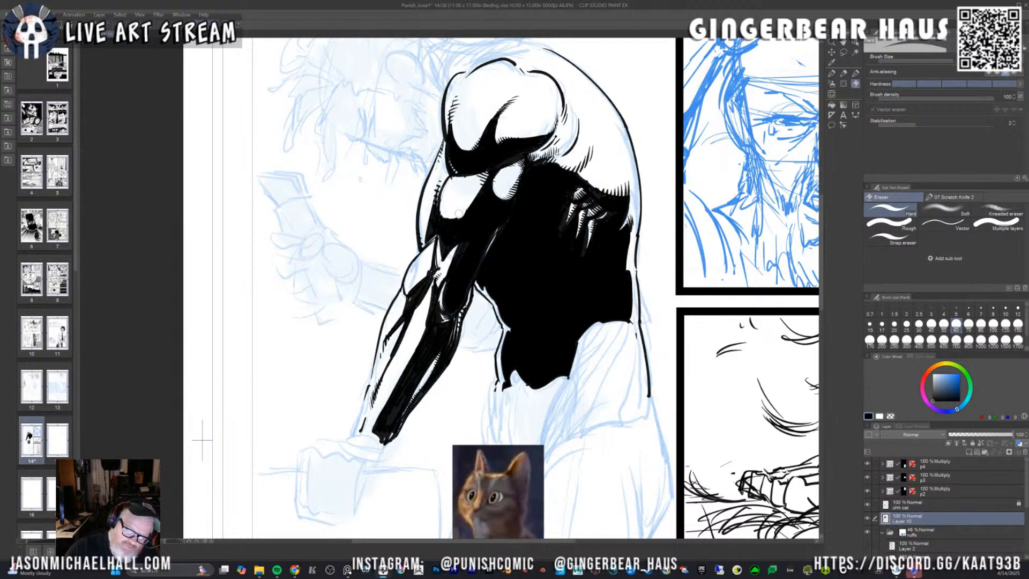
key(p)
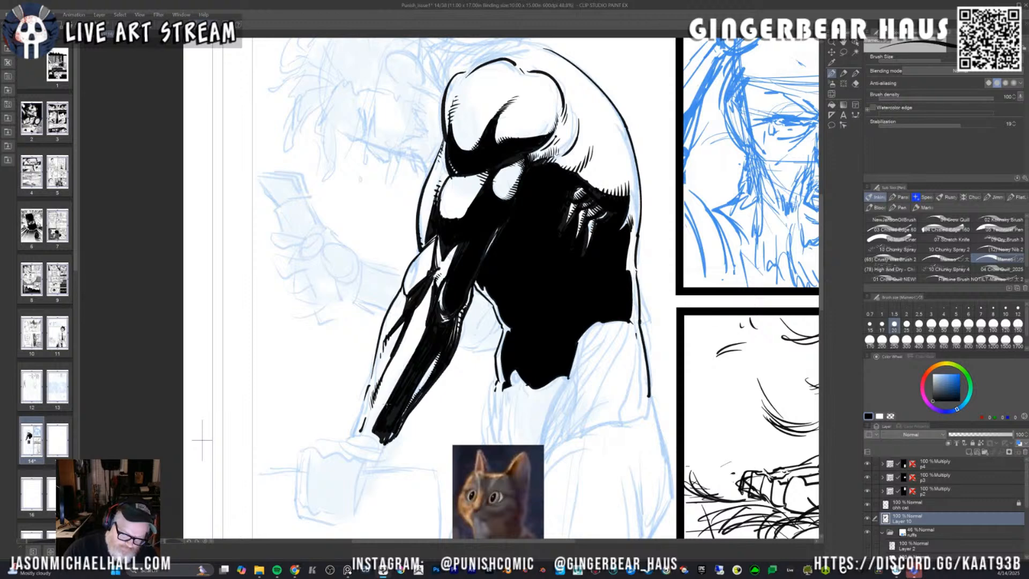
Raise the brush stabilization, set the brush size to 2.5, and ink long tapering strokes along the forearm from wrist to elbow.
click(973, 126)
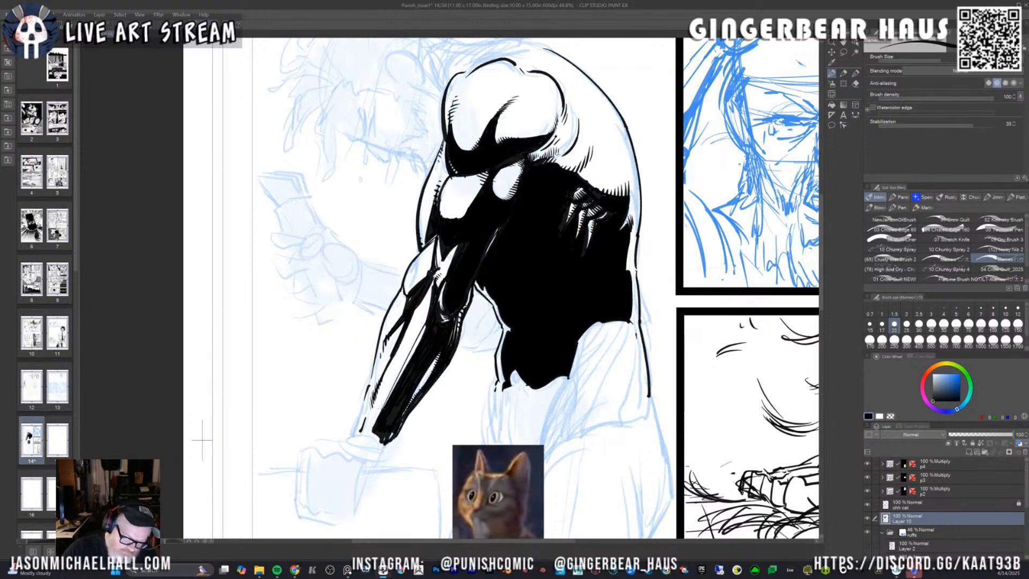
key(bracketright)
key(bracketright)
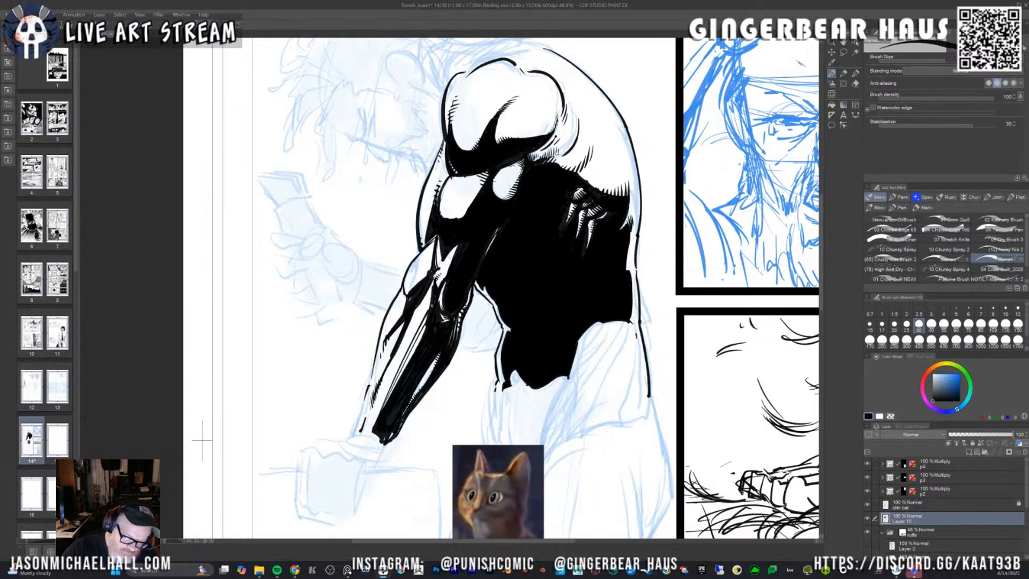
drag(379, 415, 429, 309)
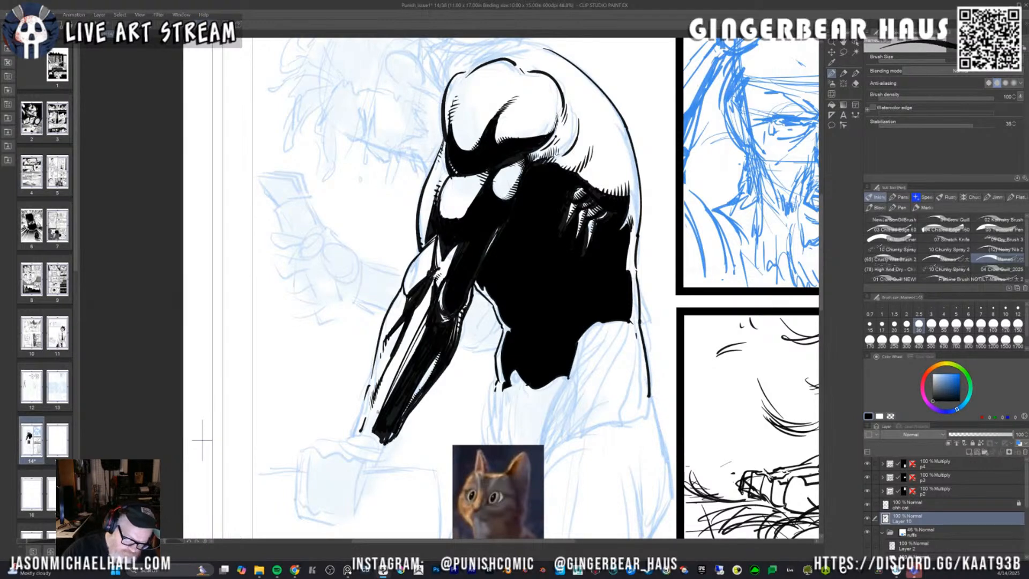
drag(379, 413, 431, 290)
key(ctrl+z)
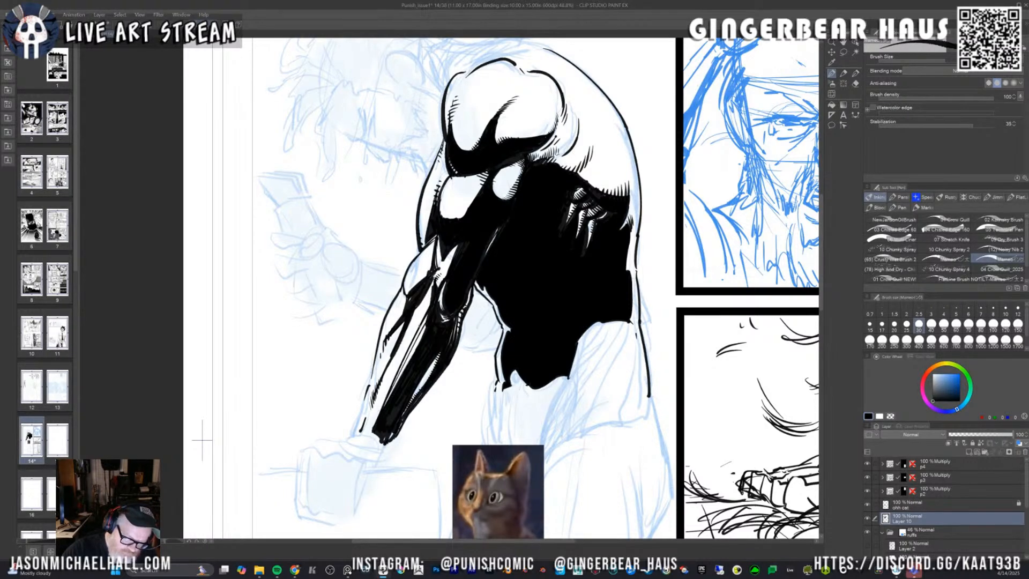
drag(379, 413, 433, 291)
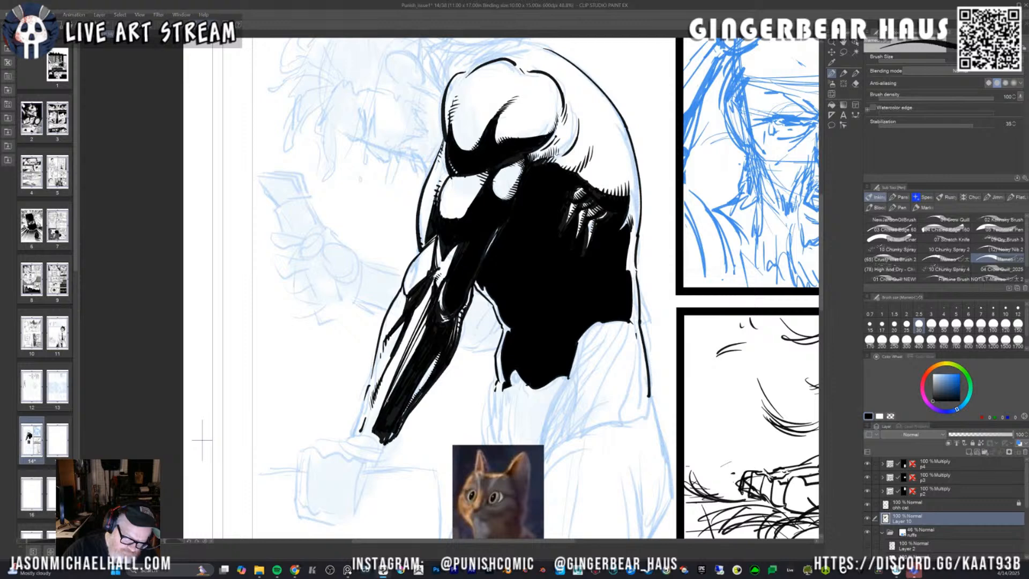
drag(401, 373, 426, 326)
drag(388, 399, 424, 321)
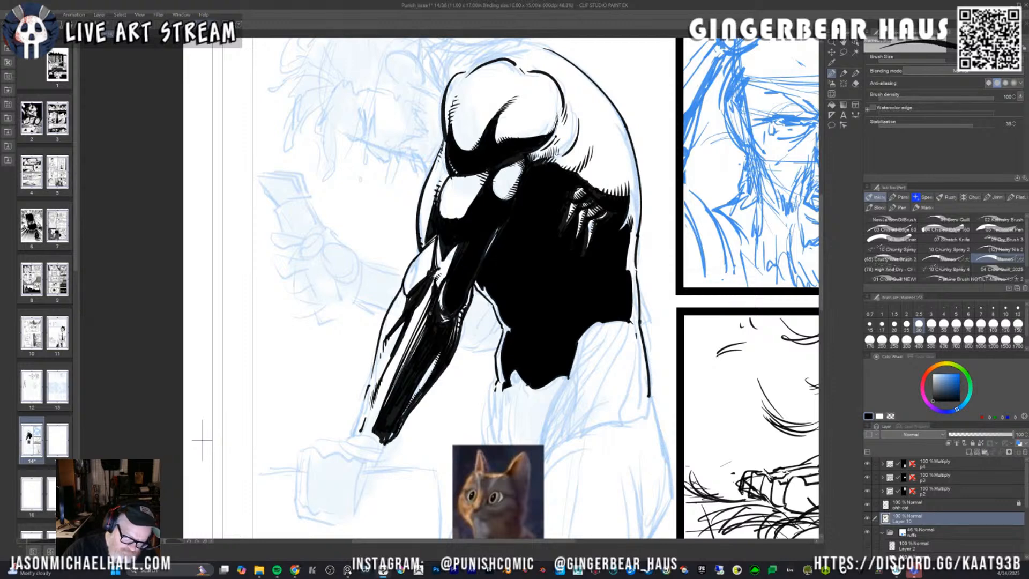
drag(395, 393, 424, 320)
drag(387, 401, 427, 315)
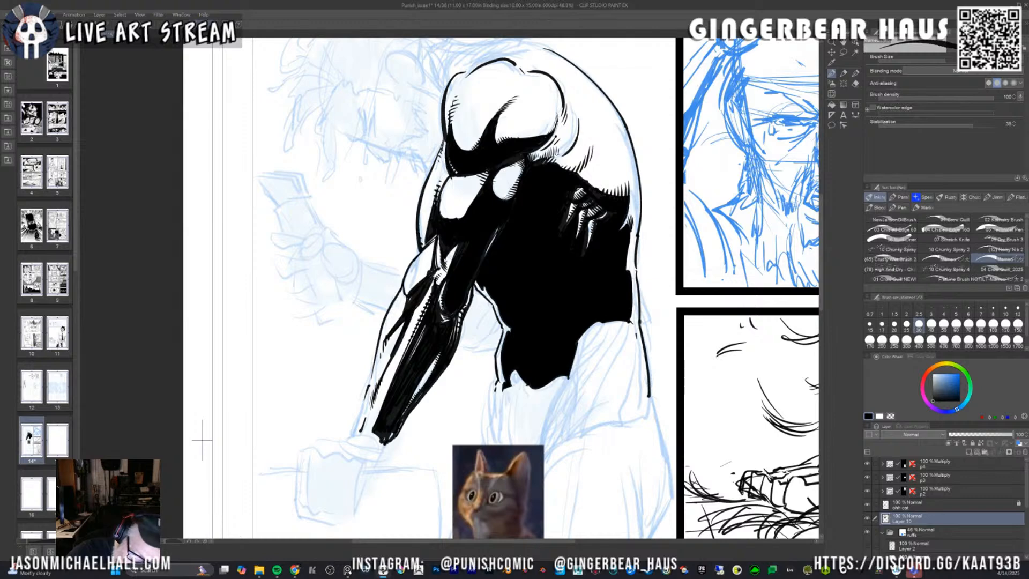
Set the brush size to 2, clean up the arm ink with the eraser, and darken the upper arm's edge and outer elbow.
key(bracketleft)
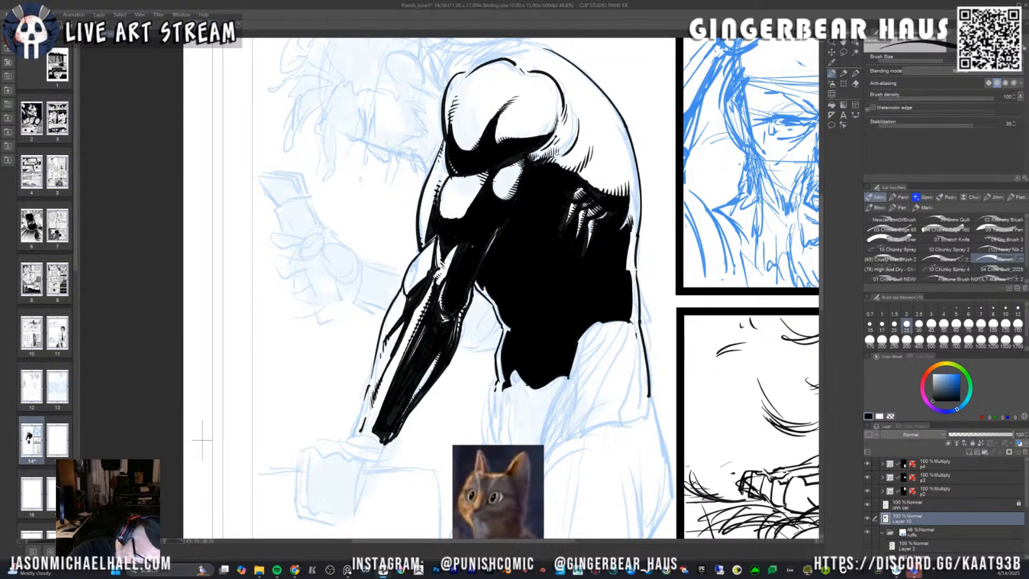
key(e)
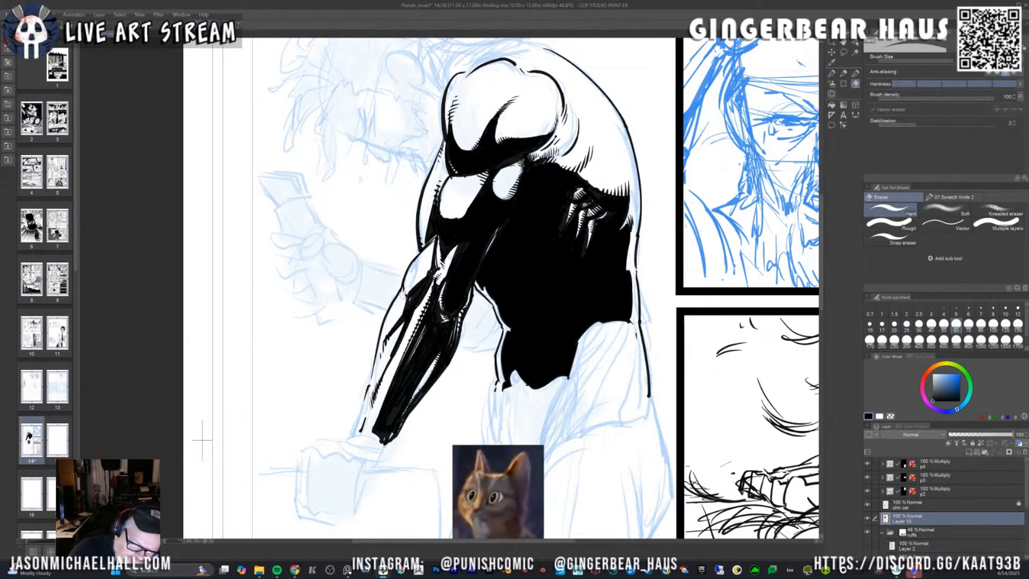
key(p)
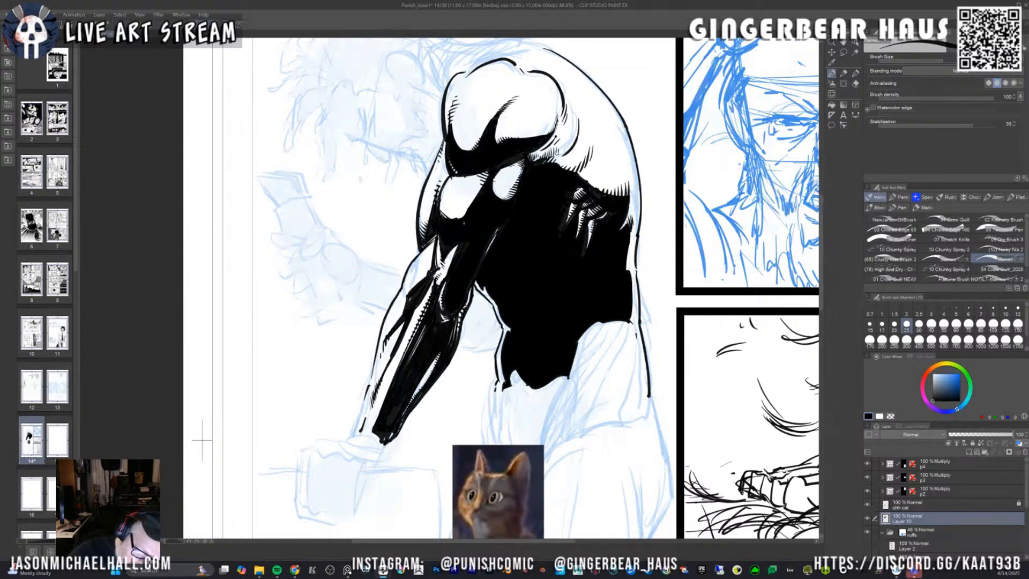
Set the brush size to 2.5 and ink the bowed head's face profile from the forehead over the nose and lips to the chin.
drag(609, 300, 594, 229)
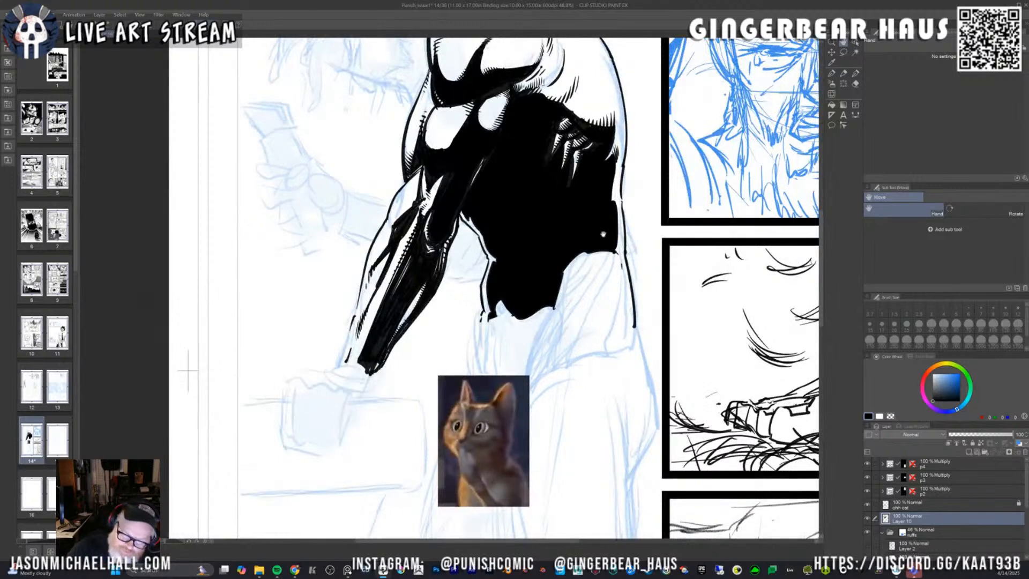
drag(187, 370, 220, 332)
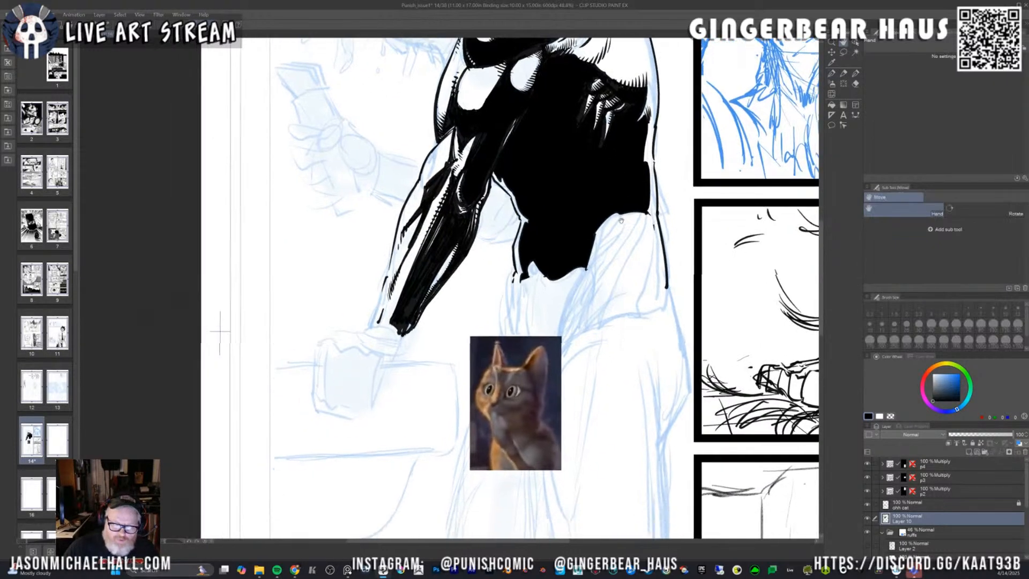
scroll(375, 289, down, 3)
scroll(397, 279, up, 6)
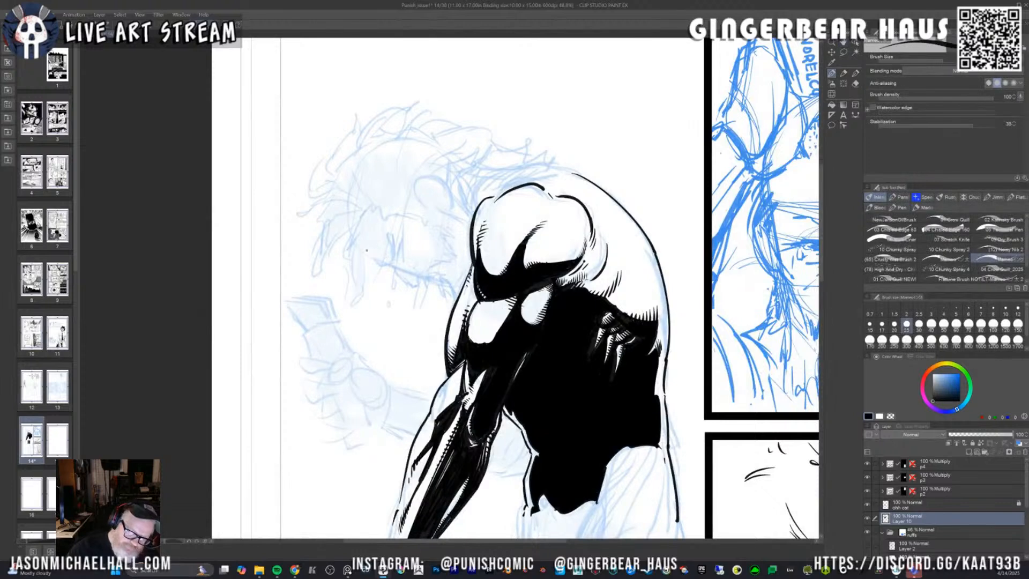
key(bracketright)
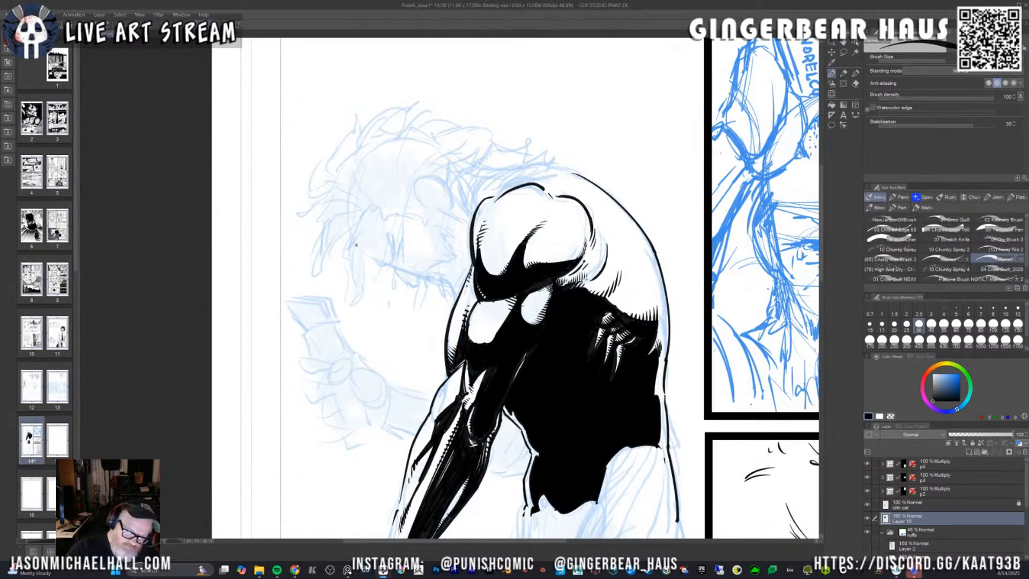
drag(356, 245, 381, 266)
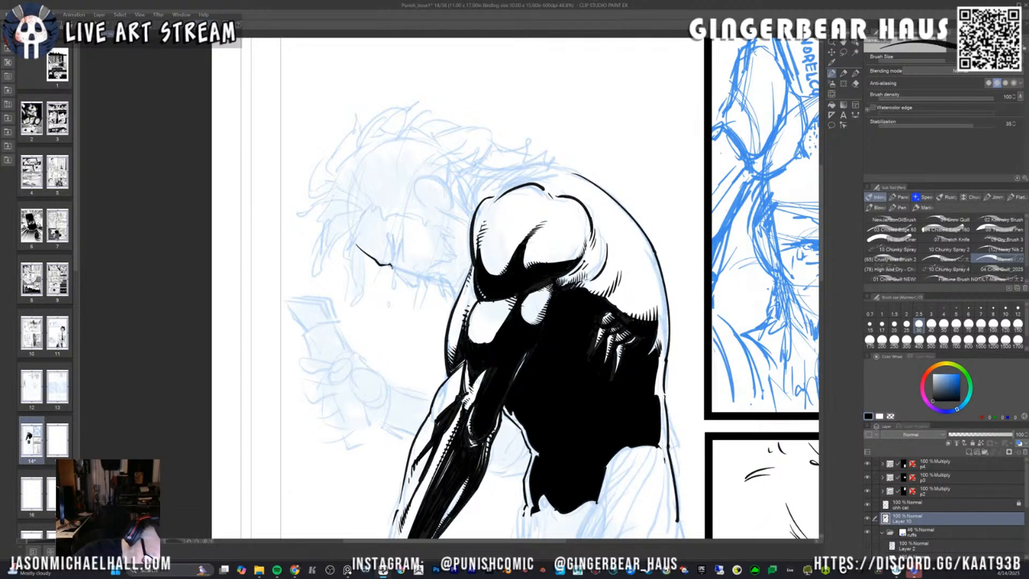
mouse_move(396, 271)
mouse_down()
mouse_move(417, 287)
mouse_move(422, 276)
mouse_up()
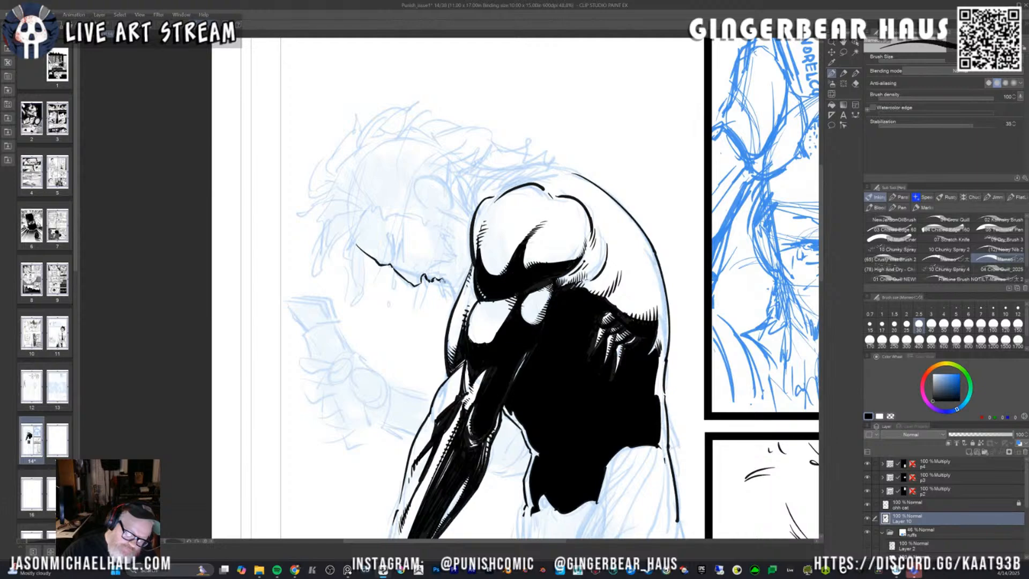
mouse_move(444, 279)
mouse_down()
mouse_move(456, 290)
mouse_move(429, 282)
mouse_up()
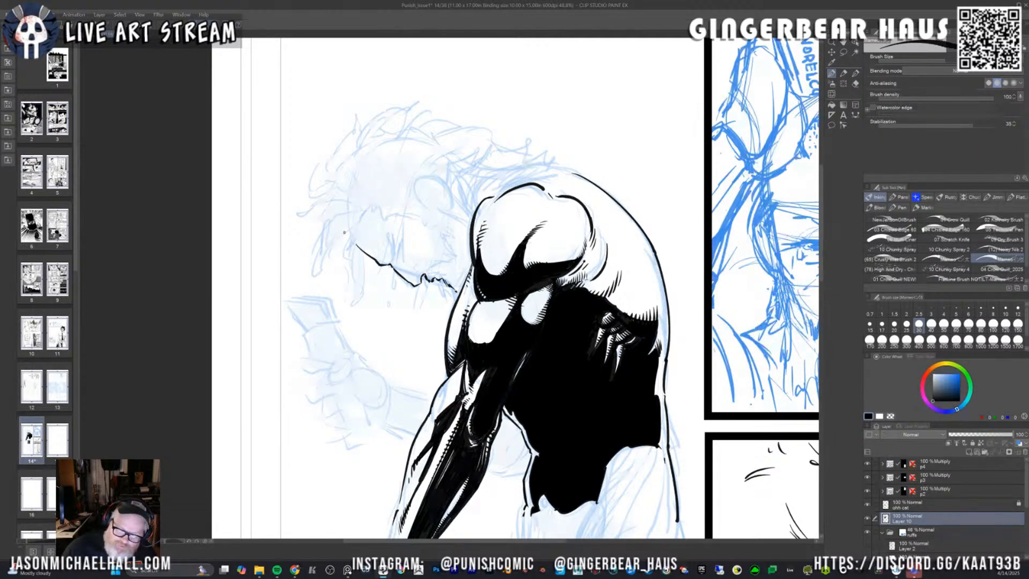
Ink the ear's outline and inner folds on the bowed head, with a small solid black shadow inside.
key(space)
mouse_move(344, 232)
mouse_down()
mouse_move(276, 232)
mouse_move(76, 286)
mouse_move(289, 232)
mouse_move(346, 239)
mouse_up()
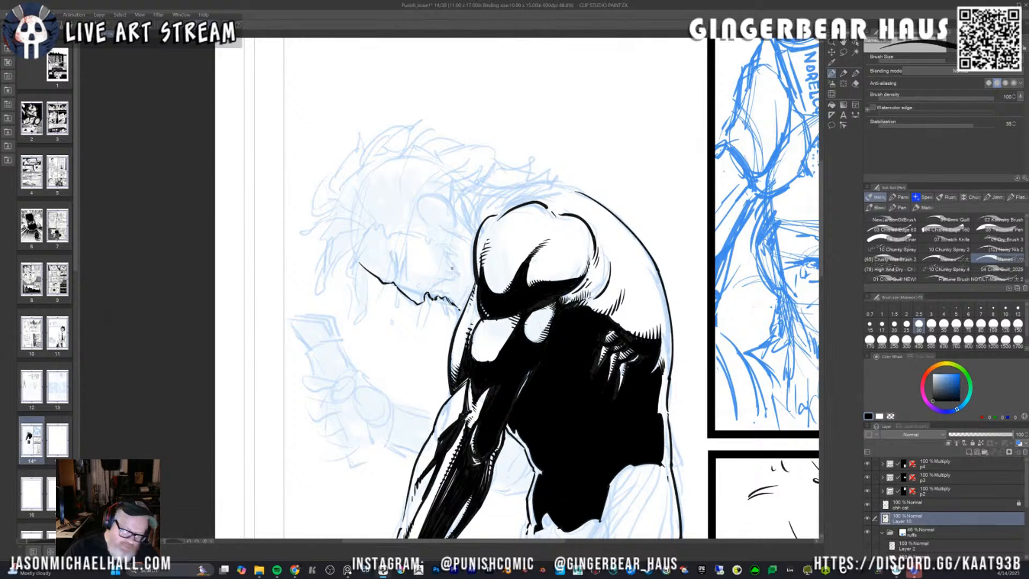
key(asciicircum)
key(asciicircum)
key(asciicircum)
key(asciicircum)
key(asciicircum)
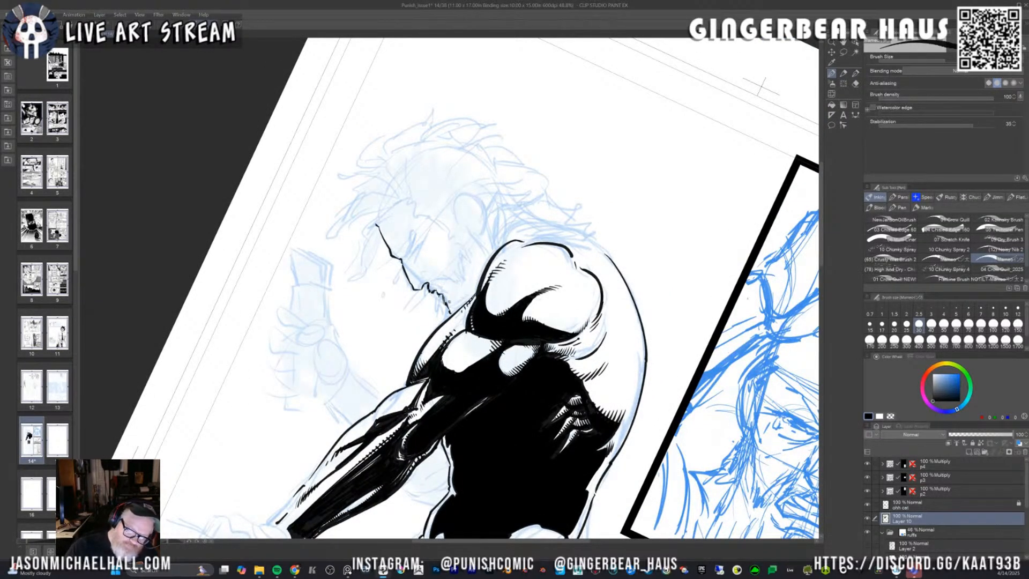
mouse_move(455, 213)
mouse_down()
mouse_move(453, 203)
mouse_move(477, 198)
mouse_move(482, 226)
mouse_move(470, 233)
mouse_move(468, 196)
mouse_move(478, 226)
mouse_move(474, 217)
mouse_up()
click(460, 215)
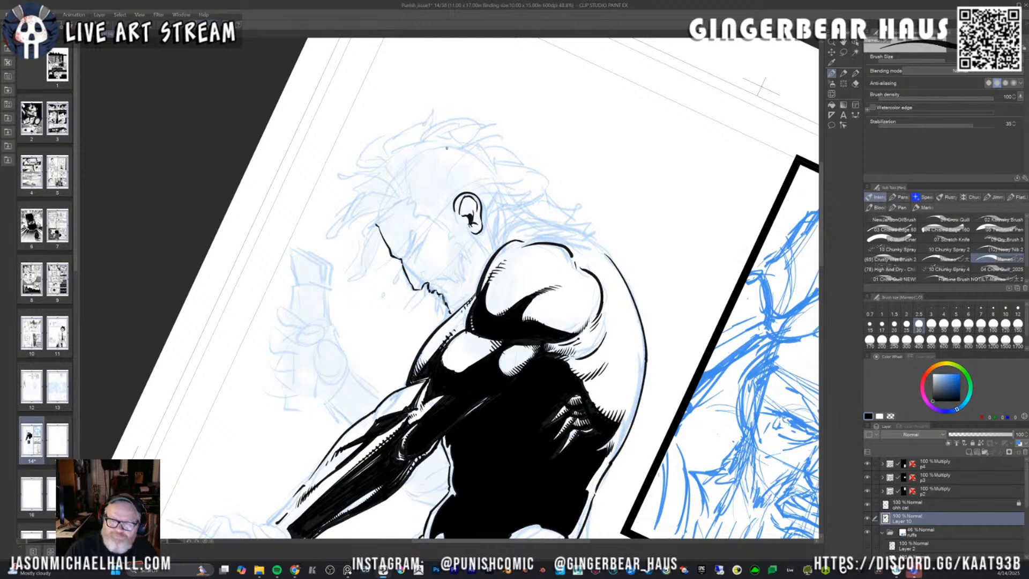
Ink a short curved nostril line at the base of the nose.
key(minus)
key(asciicircum)
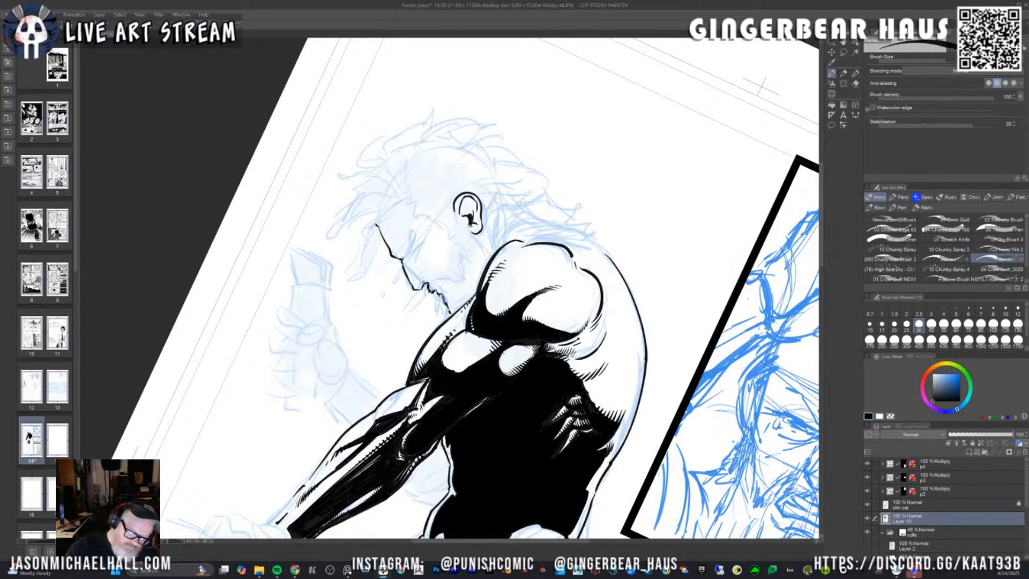
drag(423, 276, 425, 286)
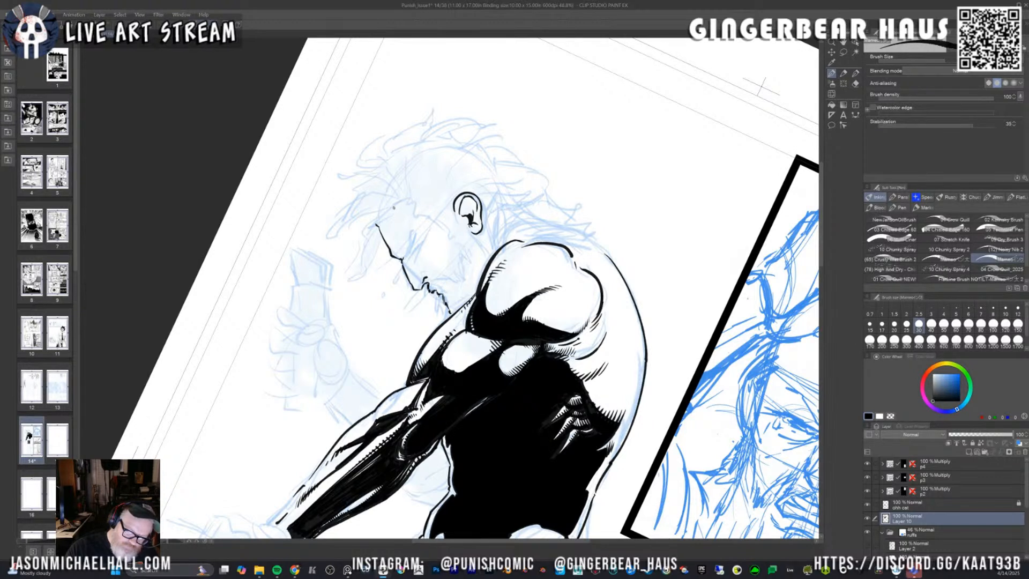
Ink the line from the forehead to the nose bridge and the closed eye with its lashes on the bowed head.
drag(394, 207, 411, 250)
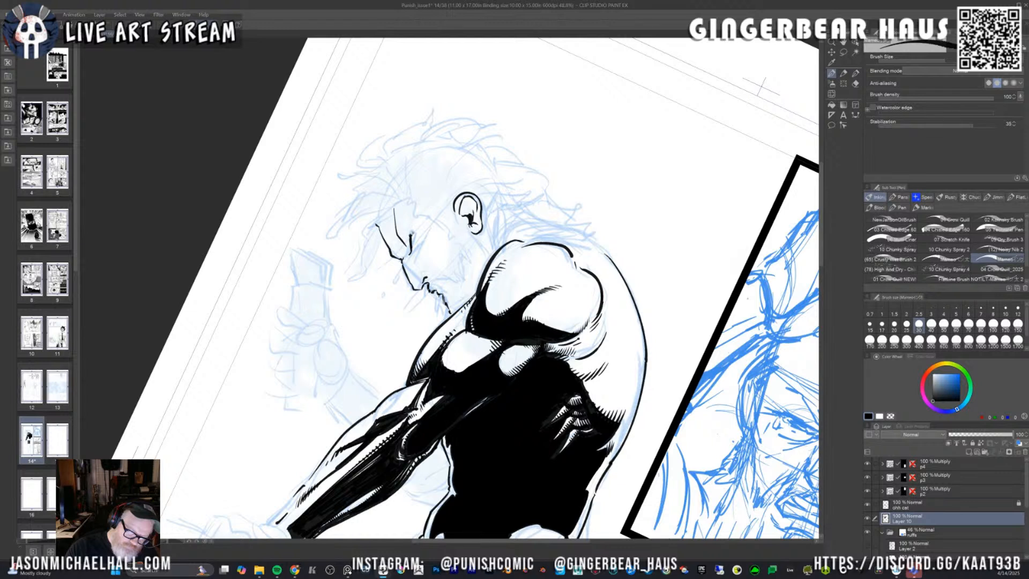
drag(410, 231, 414, 255)
mouse_move(424, 238)
mouse_down()
mouse_move(419, 245)
mouse_move(430, 236)
mouse_up()
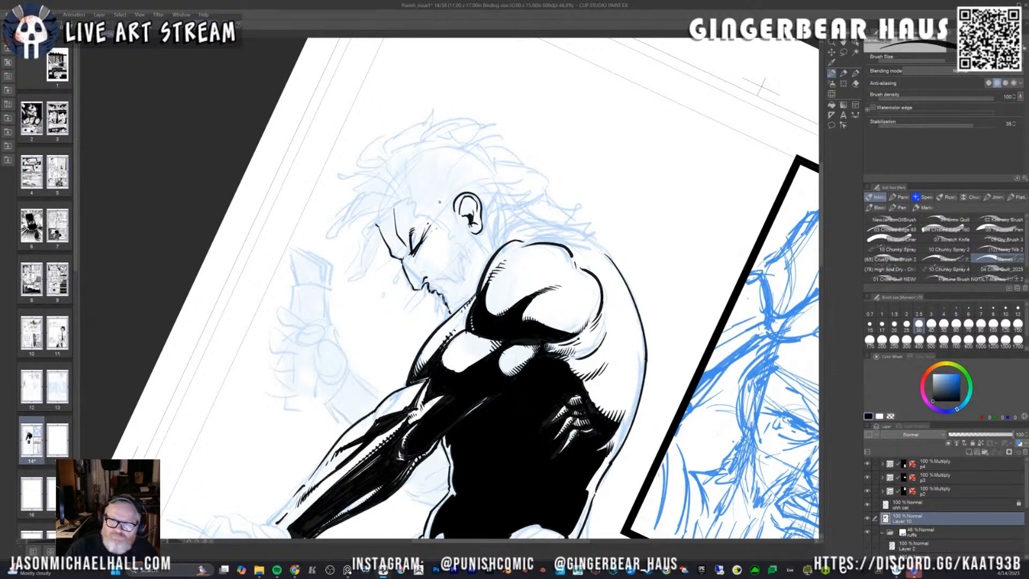
Set the brush size to 1.5 and hatch short fine lines on the forehead just above the brow line.
key(minus)
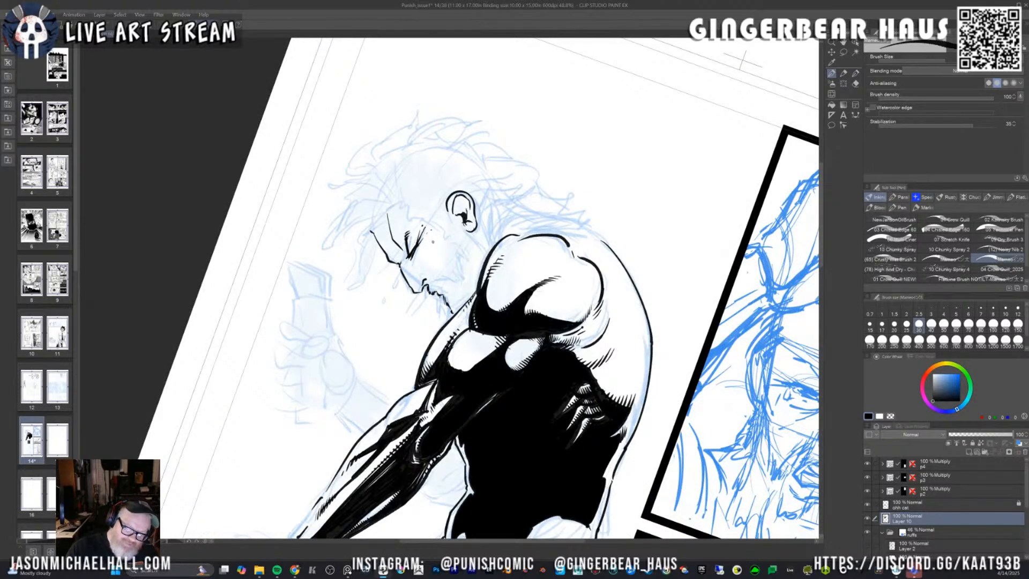
key(minus)
key(minus)
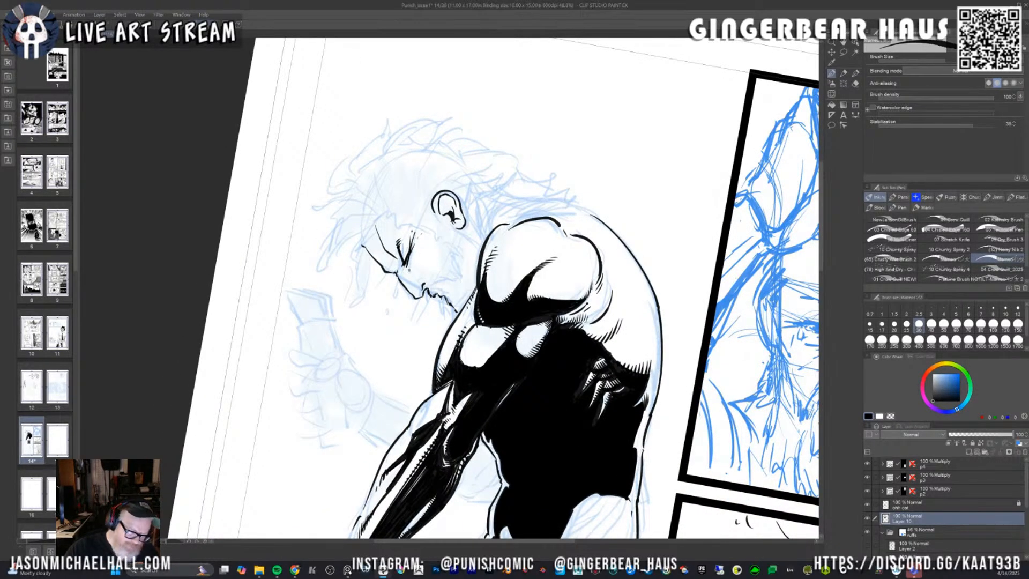
key(bracketleft)
key(bracketleft)
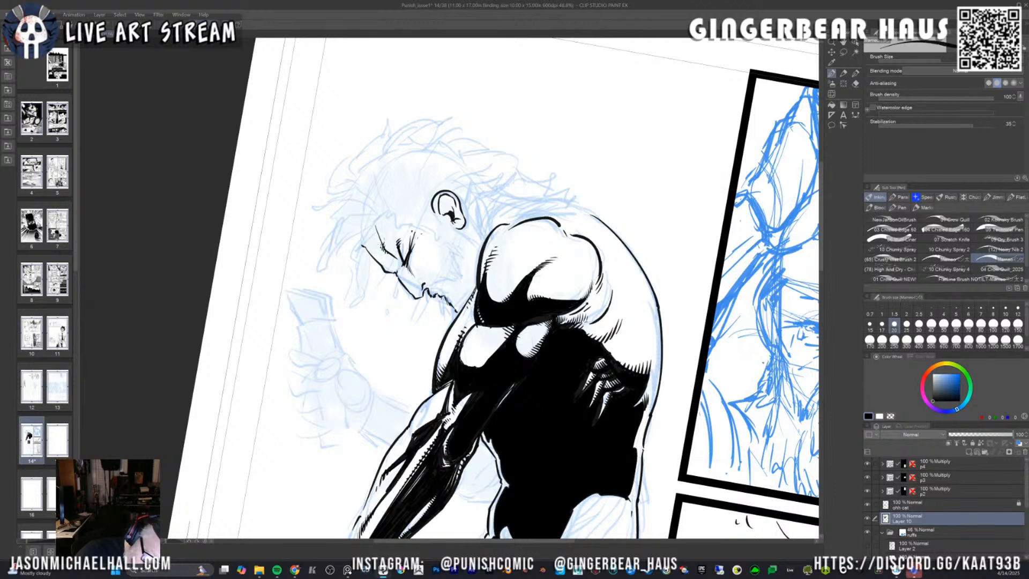
drag(376, 230, 381, 238)
drag(371, 218, 385, 226)
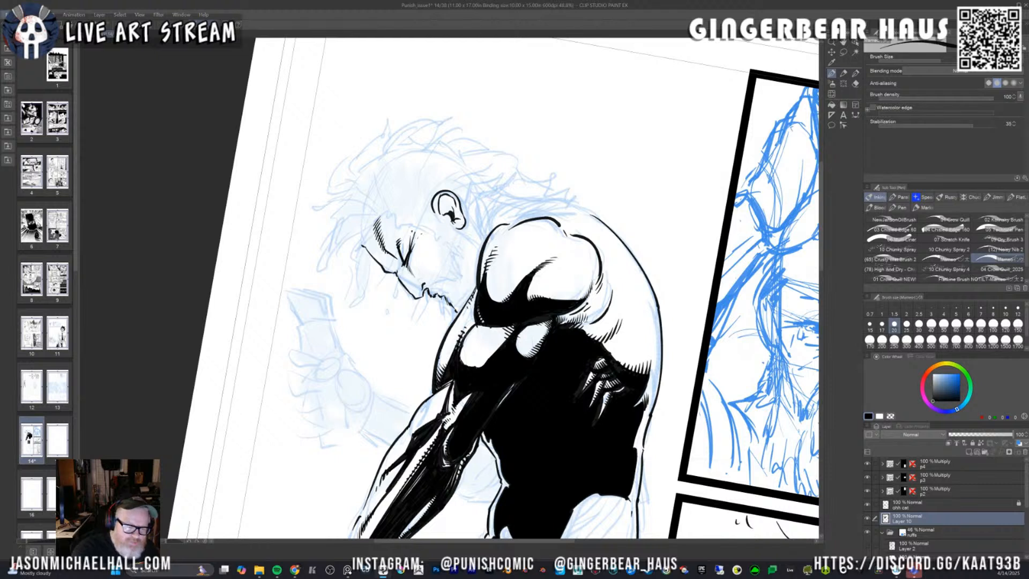
Create a new 11 x 17 color illustration at 600 dpi as a scratch canvas and add a raster layer.
click(6, 15)
click(22, 24)
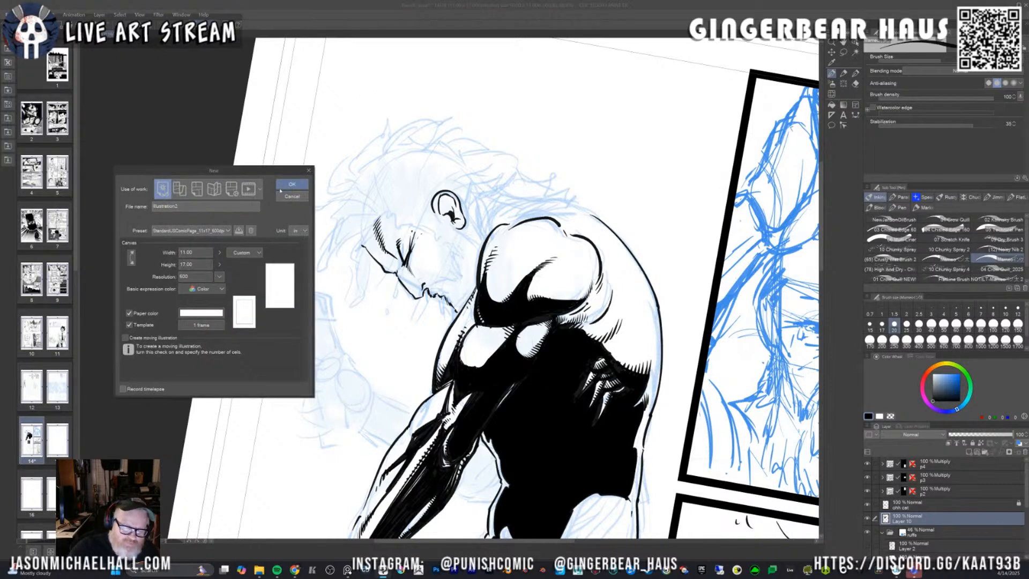
click(284, 182)
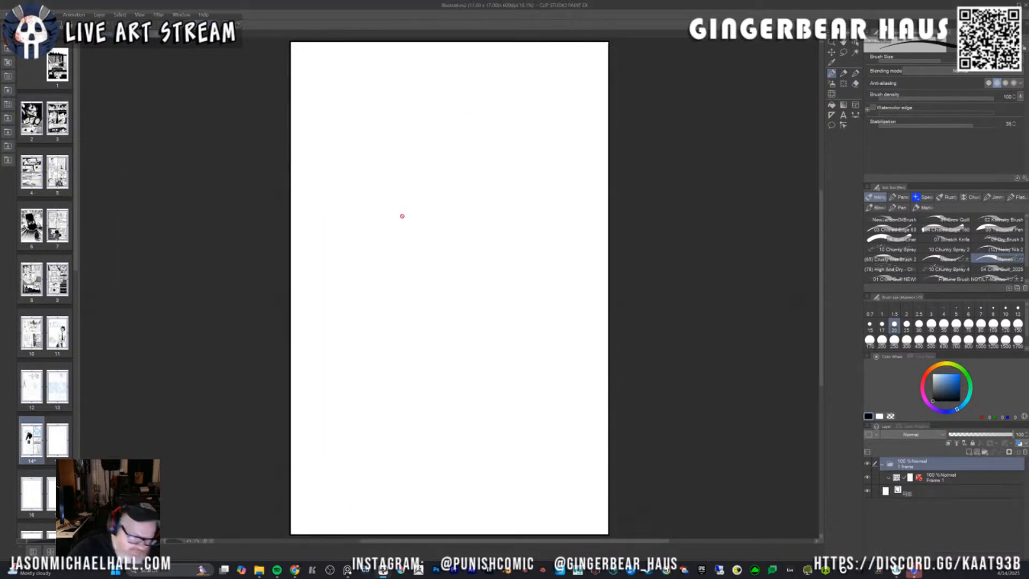
scroll(410, 226, up, 2)
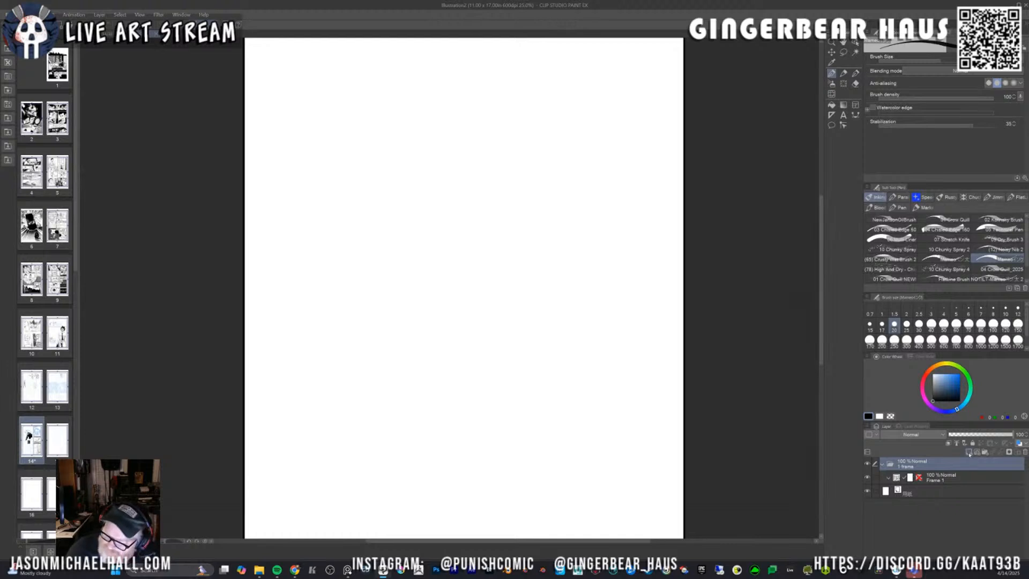
key(ctrl+shift+n)
scroll(402, 180, up, 1)
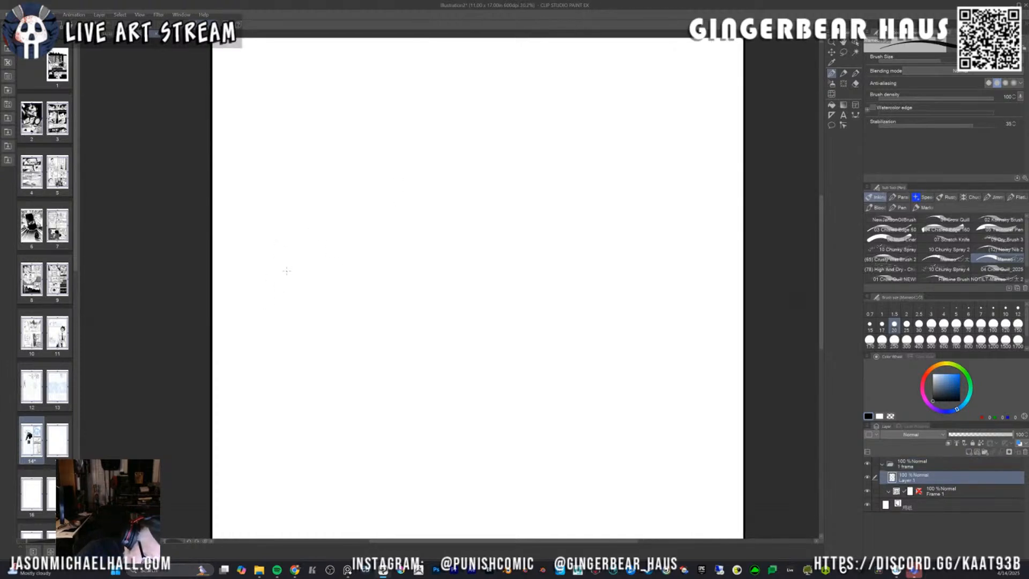
Set the brush size to 2.5 and make loose slanted practice strokes in the upper part of the blank page.
mouse_move(287, 273)
mouse_down()
mouse_move(303, 228)
mouse_move(364, 156)
mouse_up()
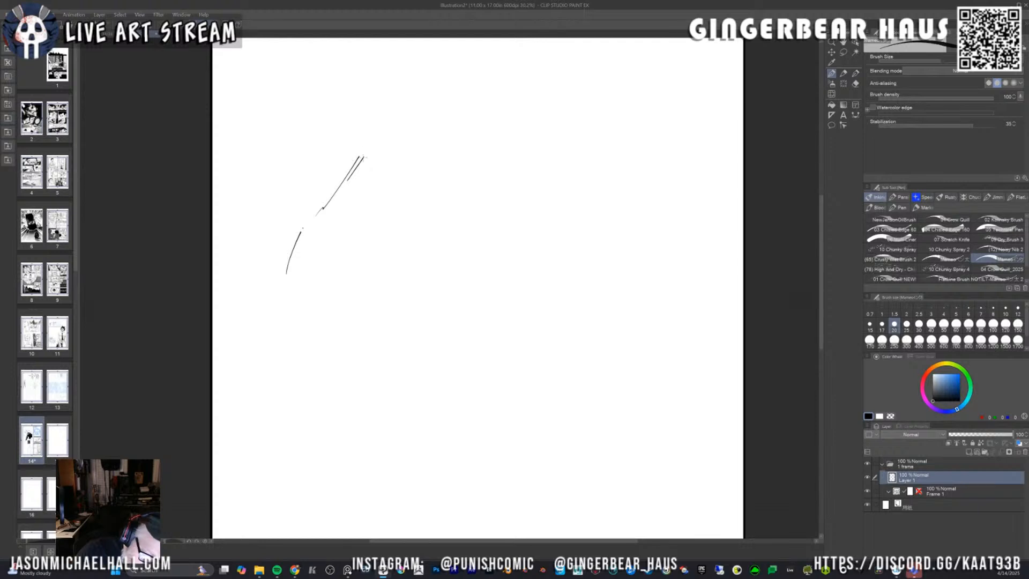
key(bracketright)
drag(354, 191, 382, 148)
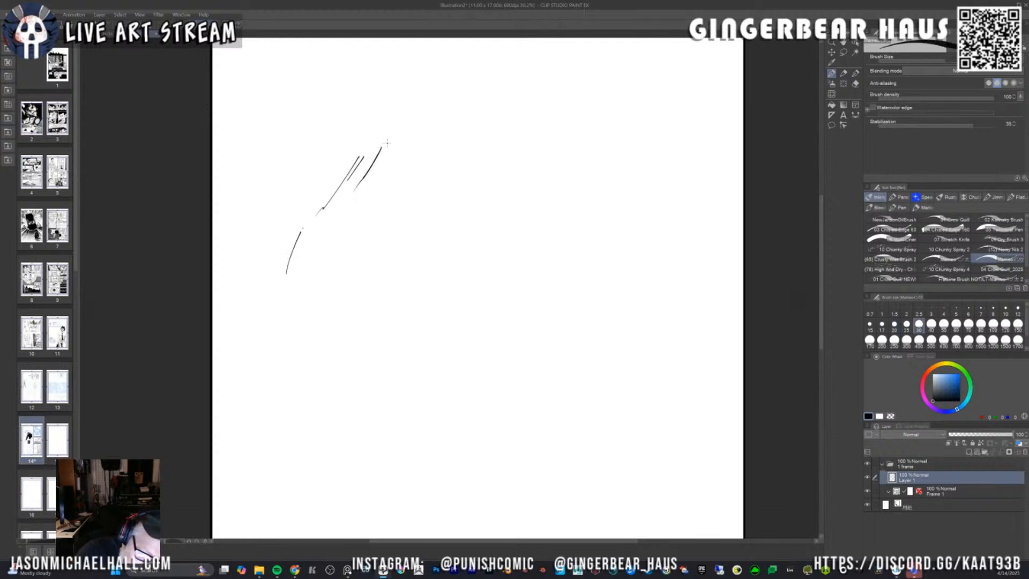
drag(369, 194, 411, 137)
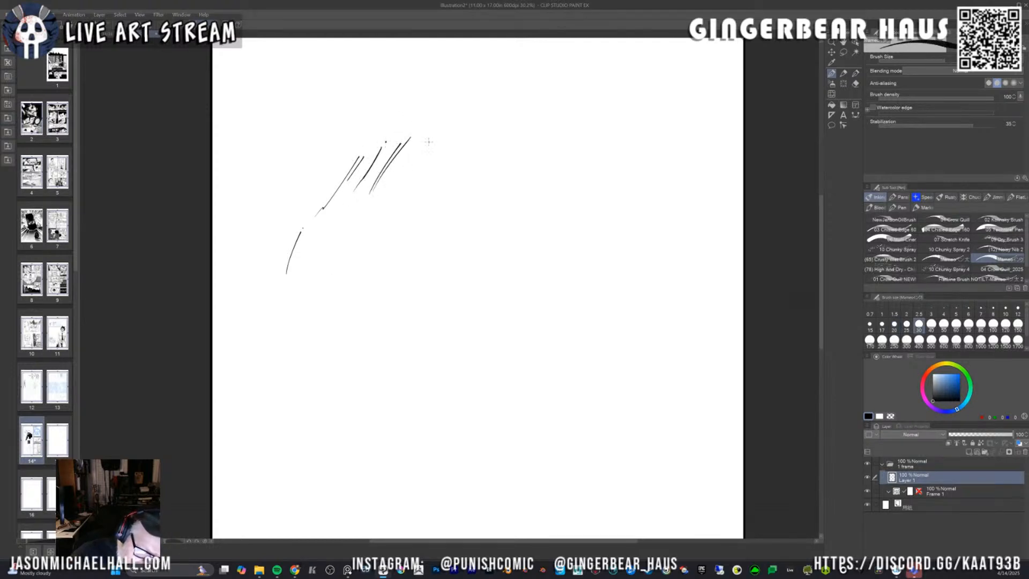
mouse_move(349, 231)
mouse_down()
mouse_move(427, 126)
mouse_move(425, 140)
mouse_move(438, 125)
mouse_up()
drag(357, 250, 431, 148)
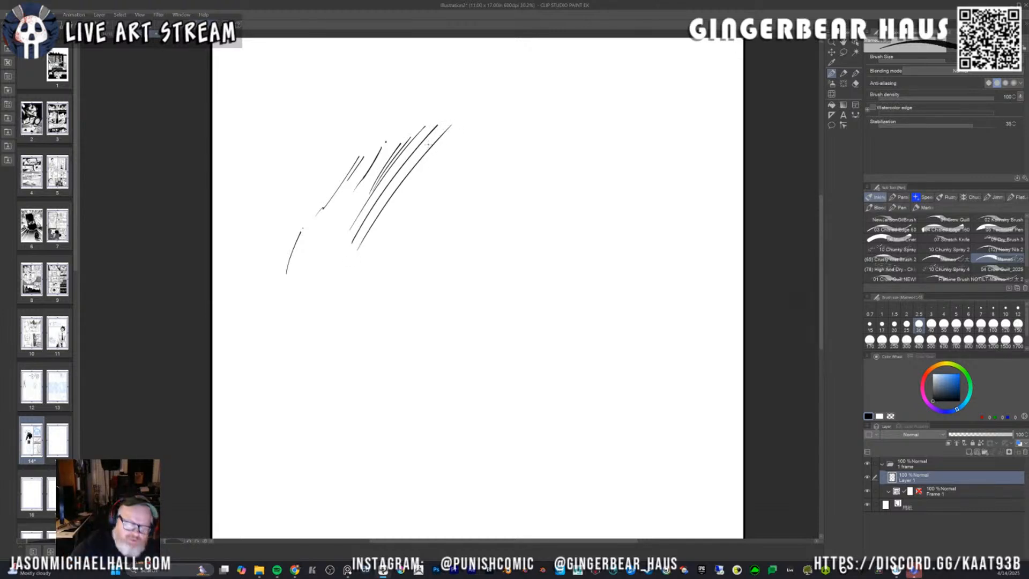
Hatch a long diagonal band of closely spaced, slightly curved tapering strokes beside the first practice strokes.
mouse_move(315, 333)
mouse_down()
mouse_move(464, 141)
mouse_move(322, 336)
mouse_move(458, 149)
mouse_move(367, 279)
mouse_move(469, 150)
mouse_up()
drag(343, 317, 486, 152)
drag(375, 283, 511, 134)
drag(397, 257, 519, 139)
drag(420, 244, 529, 136)
drag(446, 217, 558, 124)
drag(496, 183, 578, 112)
drag(343, 354, 380, 273)
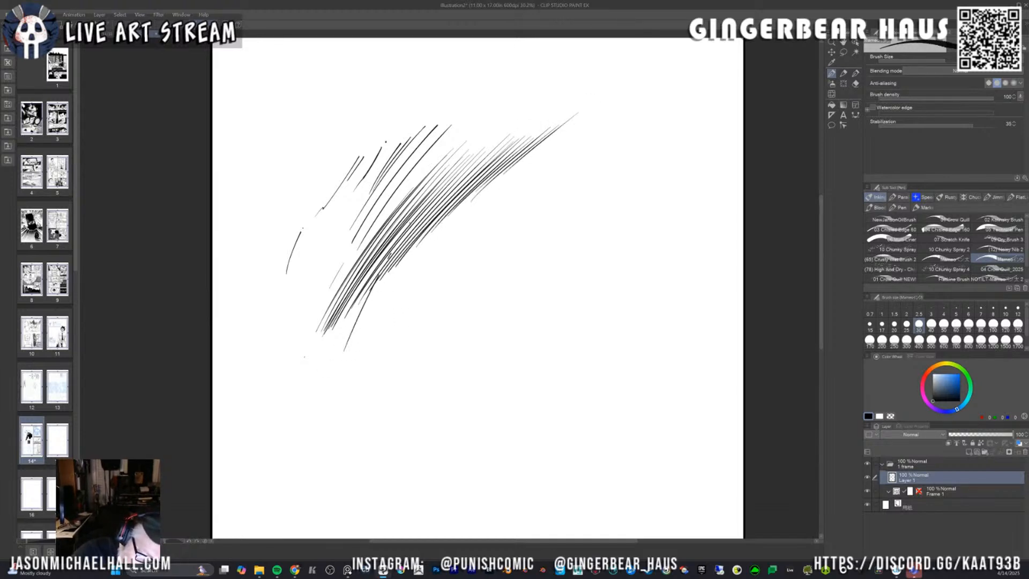
Overlay a second pass of shorter, slightly steeper strokes along the lower edge of the diagonal hatching band.
drag(360, 330, 424, 212)
mouse_move(373, 307)
mouse_down()
mouse_move(438, 198)
mouse_move(452, 193)
mouse_up()
drag(396, 286, 463, 181)
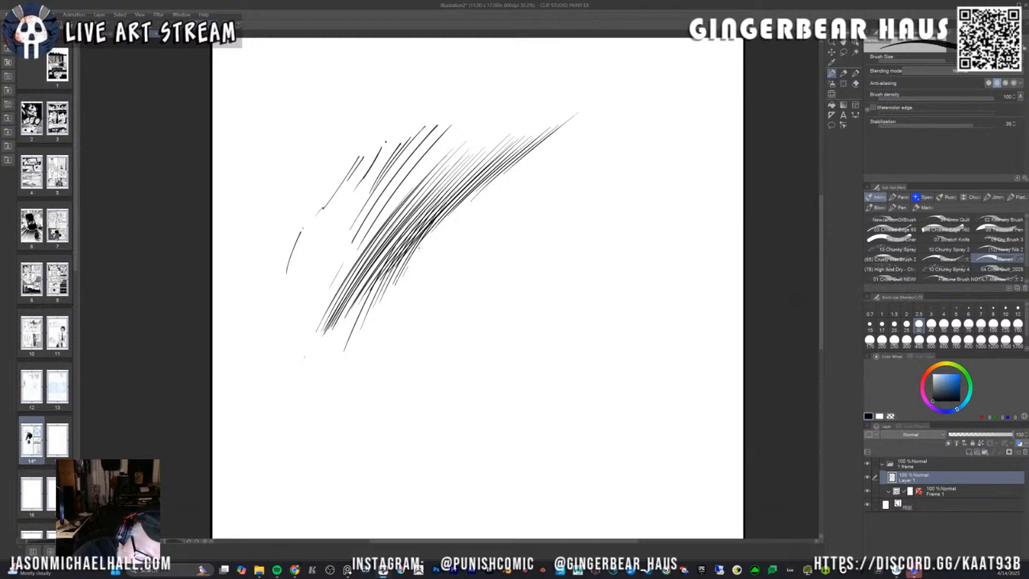
drag(410, 268, 488, 166)
drag(434, 242, 501, 163)
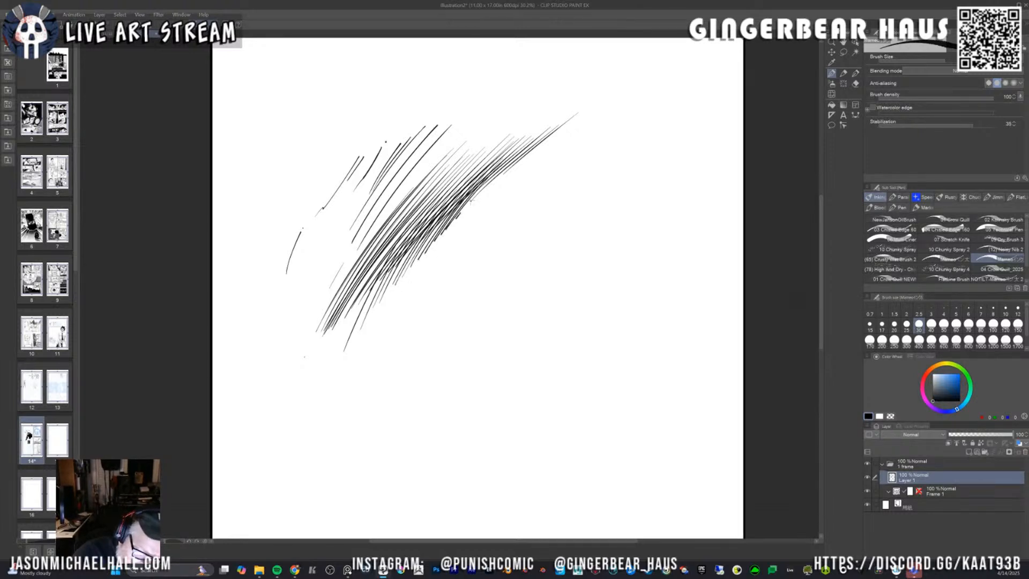
drag(460, 214, 518, 148)
drag(480, 198, 514, 162)
Cross the lower end of the hatching band with a third pass of steeper strokes, starting from a long near-vertical tail.
drag(351, 412, 349, 299)
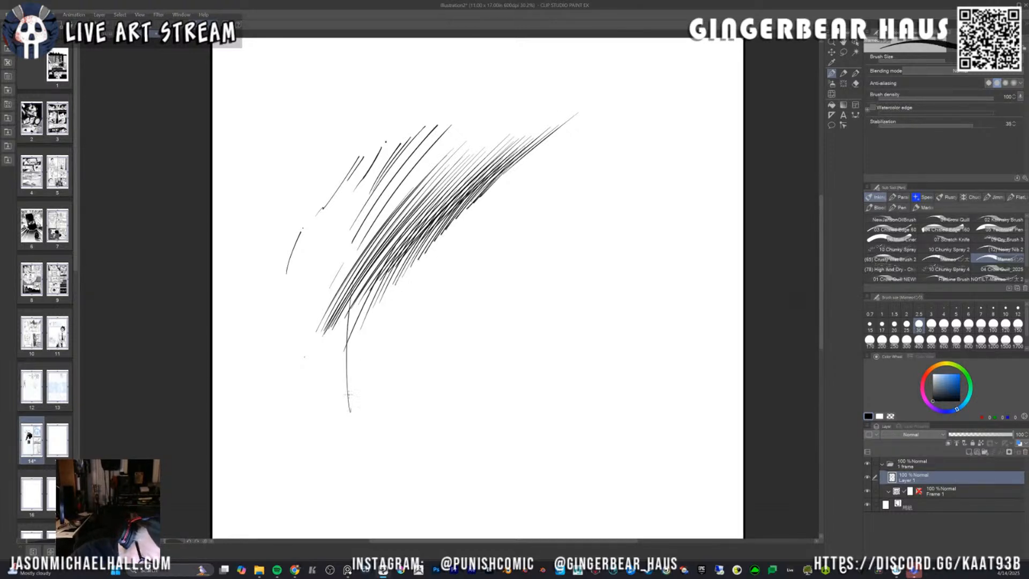
drag(349, 377, 369, 273)
drag(356, 359, 376, 263)
drag(371, 326, 393, 241)
mouse_move(379, 305)
mouse_down()
mouse_move(405, 232)
mouse_move(426, 217)
mouse_up()
drag(403, 281, 435, 210)
mouse_move(410, 276)
mouse_down()
mouse_move(446, 192)
mouse_move(437, 232)
mouse_up()
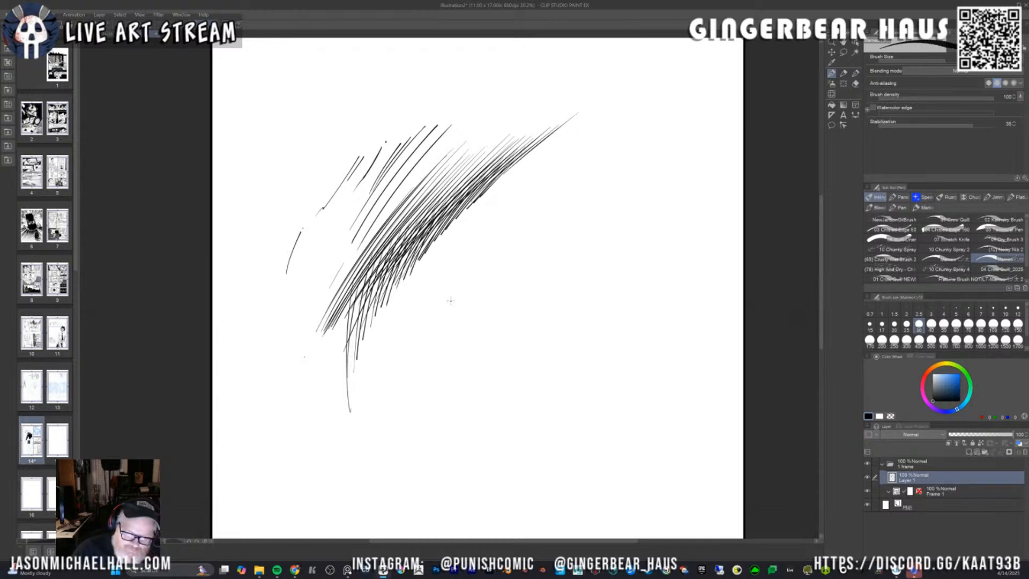
Set the brush size to 4 and hatch two small dense clusters of short curved strokes beside the band.
scroll(472, 262, up, 2)
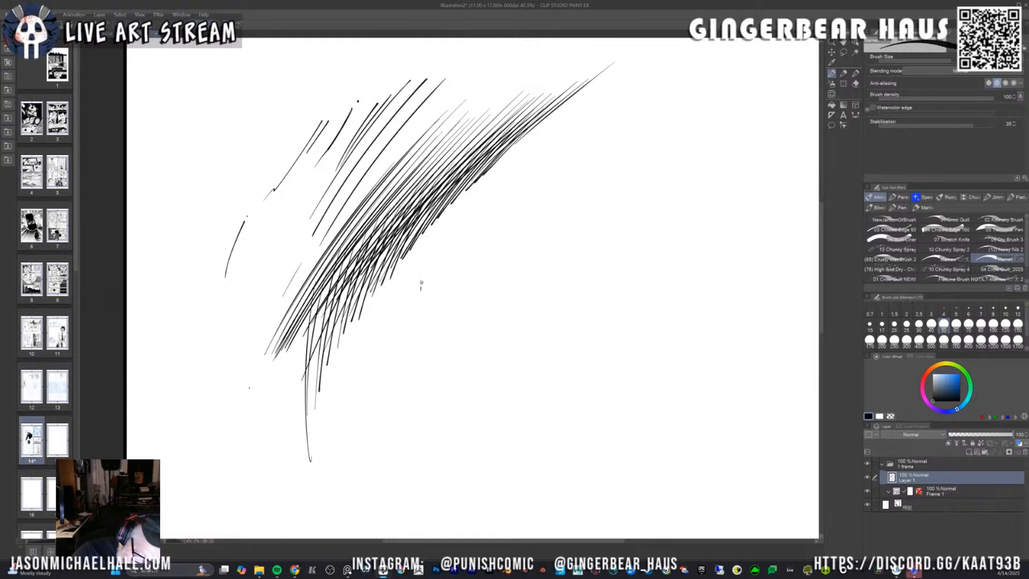
drag(422, 288, 427, 268)
mouse_move(424, 286)
mouse_down()
mouse_move(430, 267)
mouse_move(444, 267)
mouse_up()
drag(441, 279, 452, 224)
drag(450, 236, 456, 220)
drag(453, 241, 458, 219)
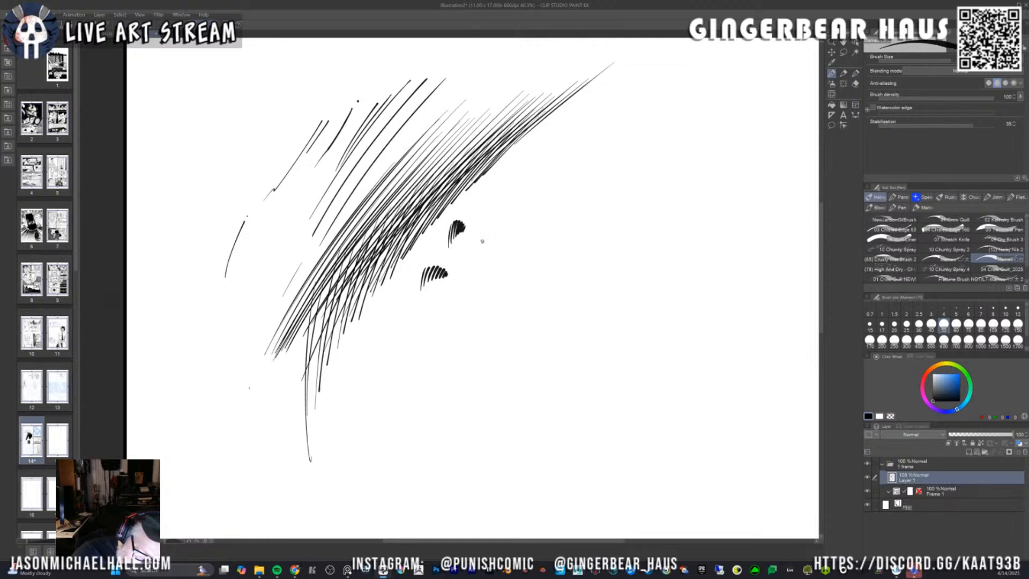
Add two looser short-stroke clusters and a curved contour arc with small hatch marks along its inner edge.
drag(390, 343, 400, 314)
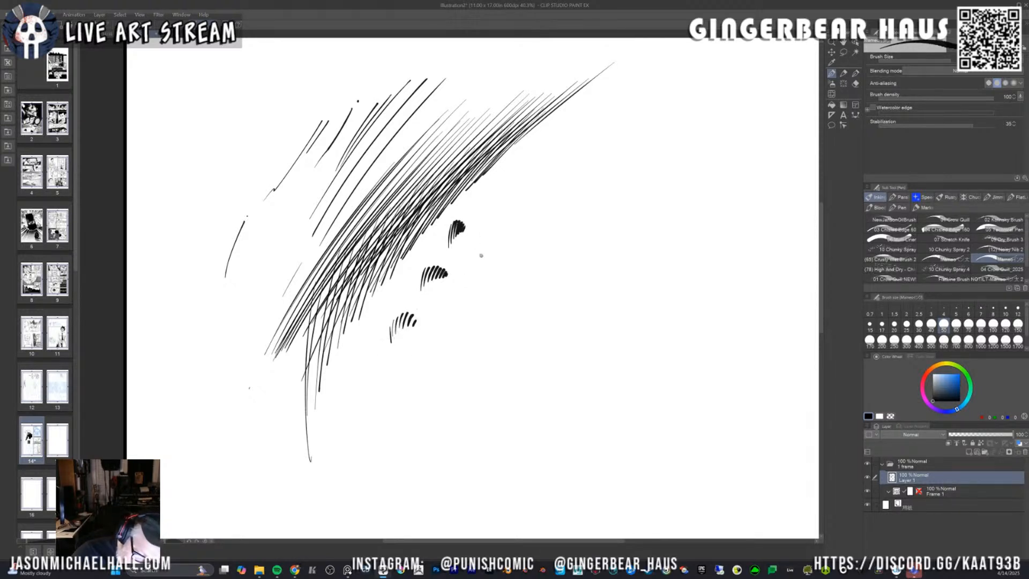
drag(481, 257, 505, 239)
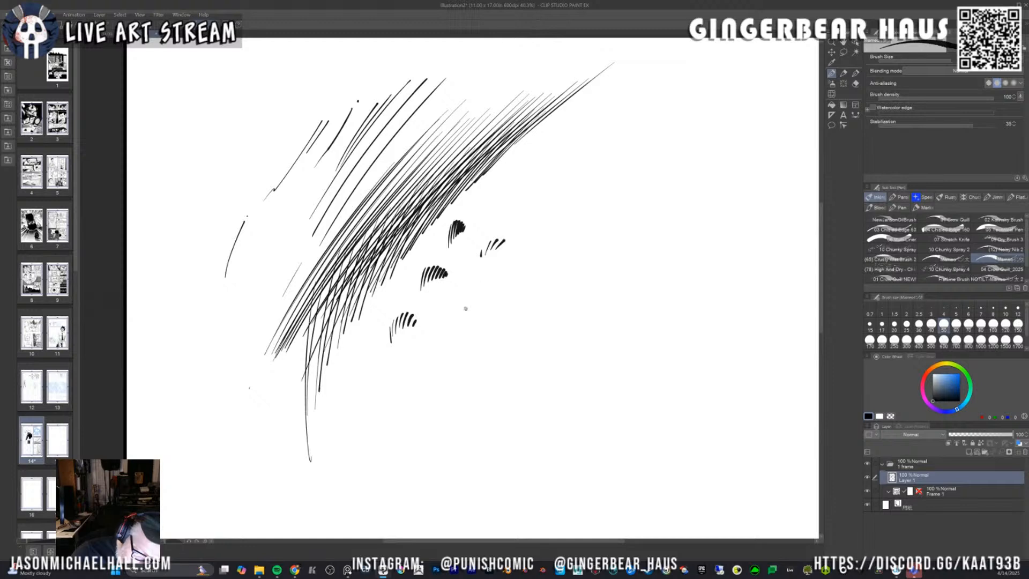
drag(459, 357, 475, 296)
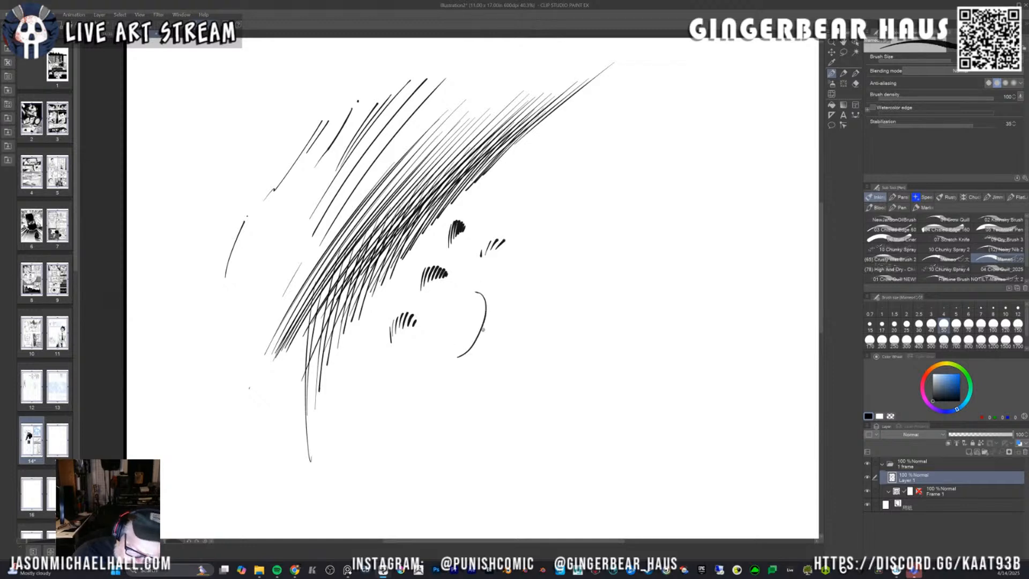
key(minus)
key(minus)
key(minus)
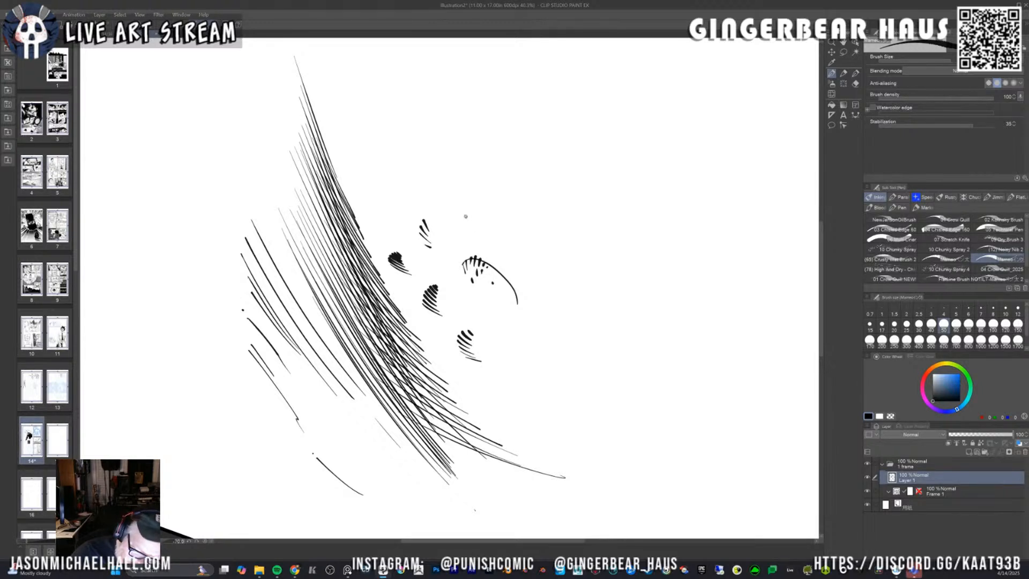
Hatch two adjoining clusters of tapering strokes beyond the arc and a smaller separate cluster near the band.
drag(461, 209, 464, 188)
mouse_move(464, 218)
mouse_down()
mouse_move(469, 179)
mouse_move(480, 174)
mouse_up()
drag(479, 184, 483, 175)
mouse_move(478, 230)
mouse_down()
mouse_move(476, 199)
mouse_move(479, 218)
mouse_move(506, 186)
mouse_up()
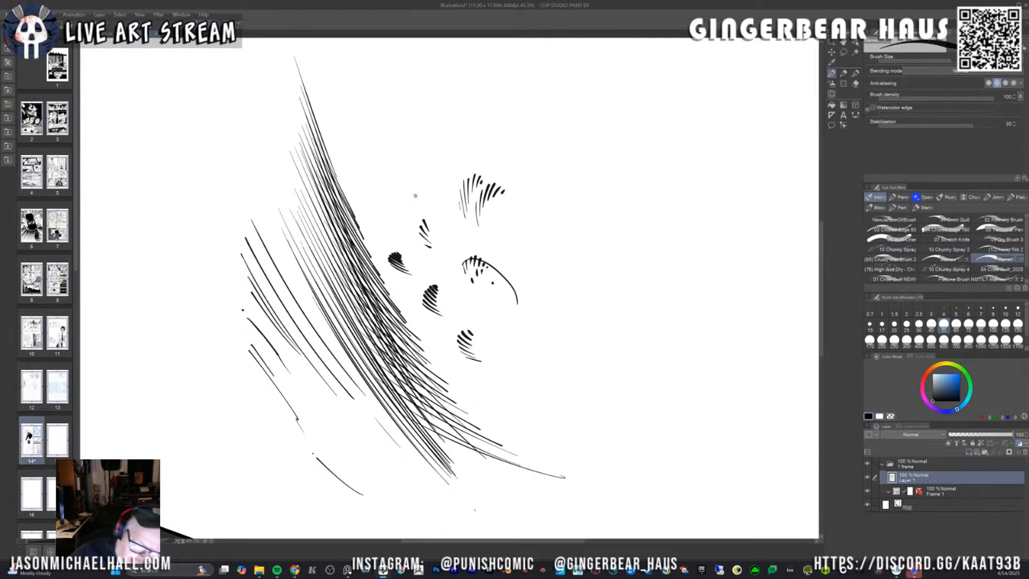
drag(419, 200, 433, 159)
mouse_move(430, 178)
mouse_down()
mouse_move(437, 154)
mouse_move(468, 196)
mouse_up()
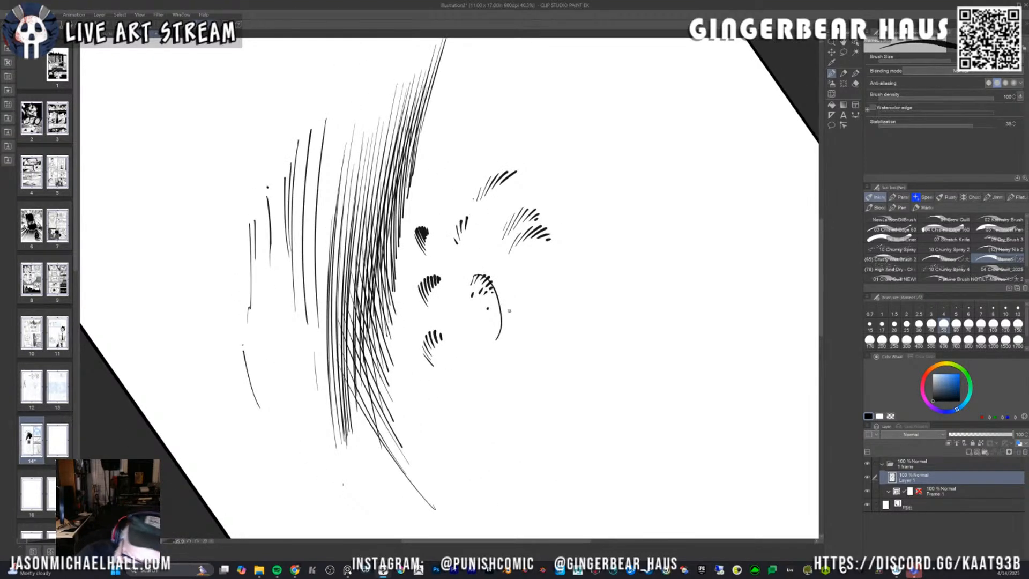
Hatch three slanted groups of tapering strokes on the outer side of the contour arc.
mouse_move(516, 324)
mouse_down()
mouse_move(541, 282)
mouse_move(534, 298)
mouse_up()
drag(533, 299, 547, 279)
mouse_move(508, 367)
mouse_down()
mouse_move(525, 329)
mouse_move(521, 341)
mouse_move(556, 305)
mouse_up()
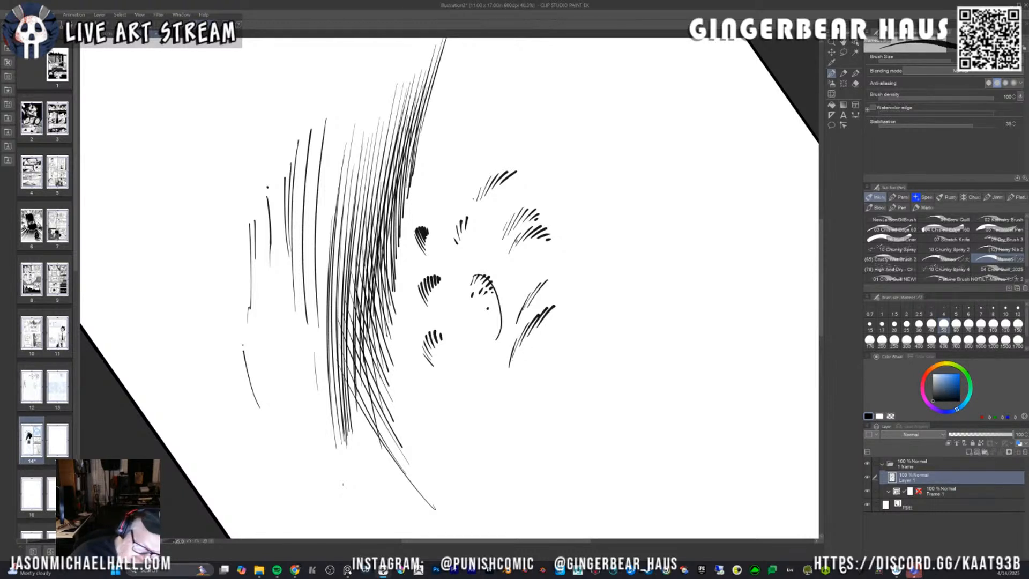
mouse_move(548, 264)
mouse_down()
mouse_move(560, 221)
mouse_move(585, 207)
mouse_up()
Rotate the canvas and hatch two dense neighbouring clusters of short thick strokes in the empty area above the earlier samples.
key(asciicircum)
key(asciicircum)
key(asciicircum)
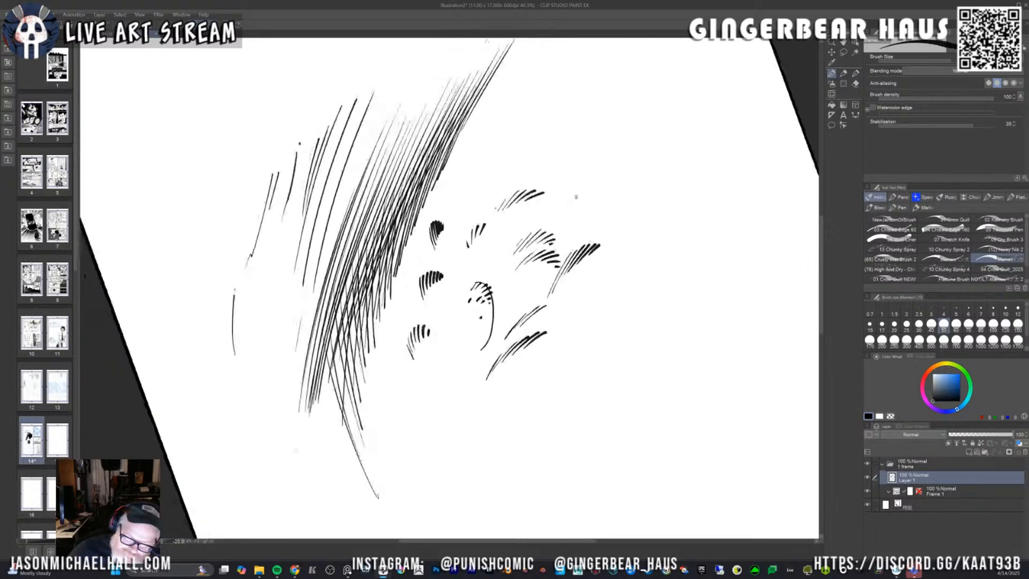
key(minus)
key(minus)
key(minus)
key(minus)
key(space)
drag(535, 105, 446, 253)
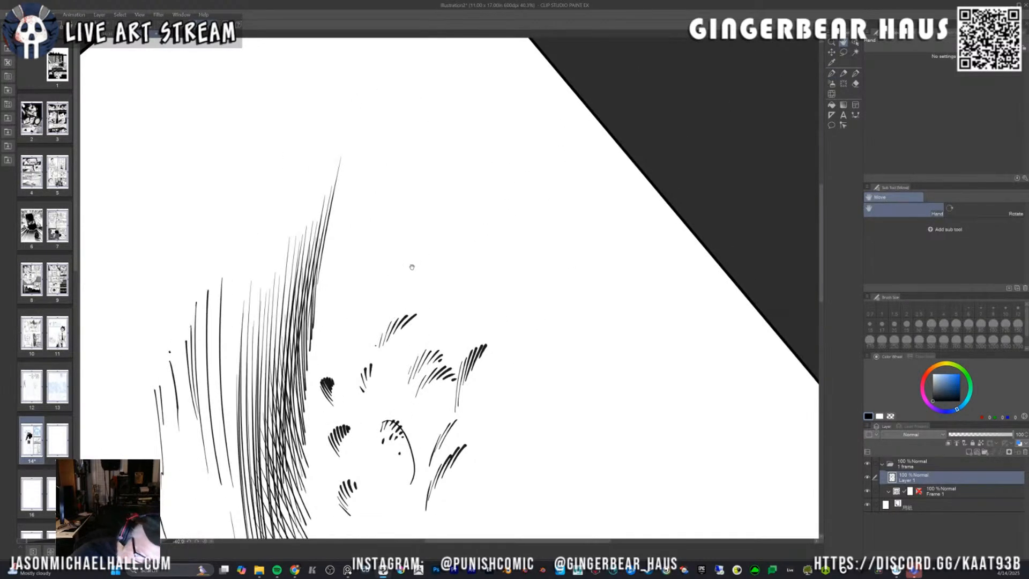
mouse_move(407, 293)
mouse_down()
mouse_move(411, 253)
mouse_move(414, 263)
mouse_up()
drag(414, 272, 421, 241)
drag(420, 268, 431, 236)
mouse_move(427, 260)
mouse_down()
mouse_move(434, 236)
mouse_move(448, 241)
mouse_up()
drag(446, 261, 461, 231)
drag(463, 253, 468, 233)
Extend the upper samples with a long row of light slanted strokes and add a few thin strokes near the band's tip.
drag(451, 304, 460, 267)
drag(459, 281, 470, 254)
drag(459, 301, 479, 252)
drag(478, 254, 489, 239)
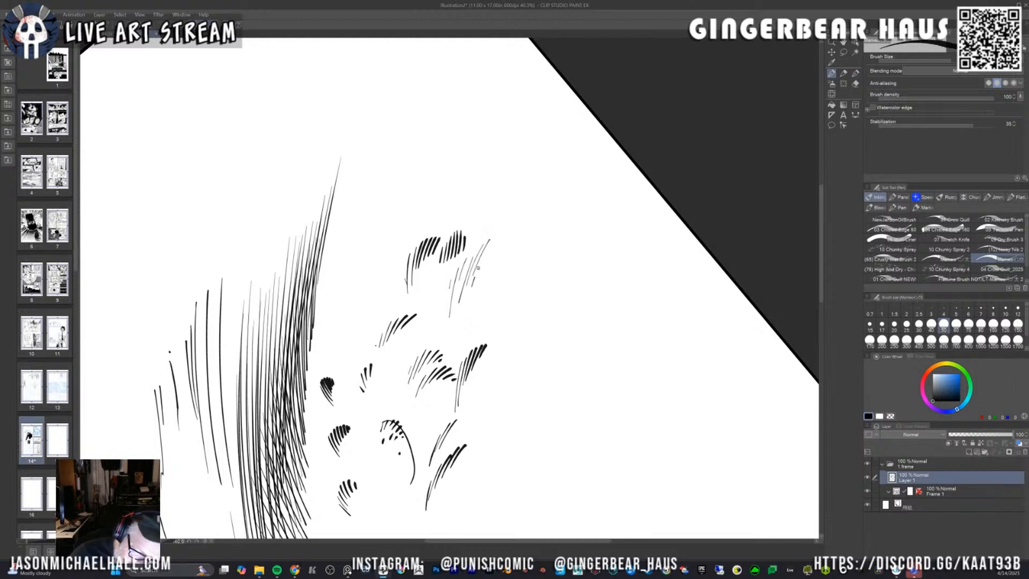
drag(475, 278, 516, 218)
drag(501, 264, 525, 228)
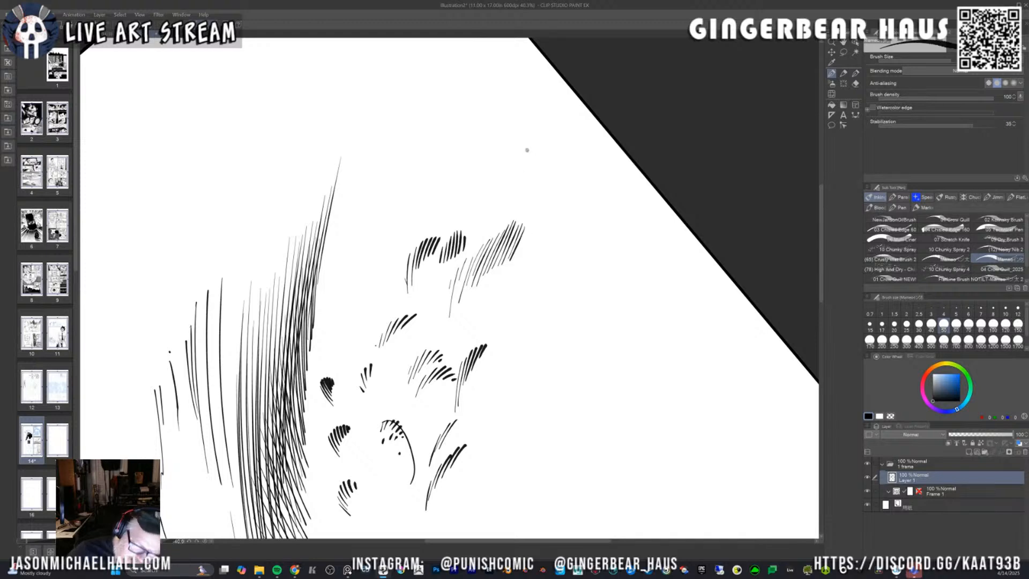
drag(373, 248, 378, 200)
drag(377, 239, 396, 174)
Hatch two dense stroke clusters below the earlier samples, plus a thin and a thick slanted group at their outer side.
mouse_move(431, 517)
mouse_down()
mouse_move(410, 469)
mouse_move(398, 330)
mouse_up()
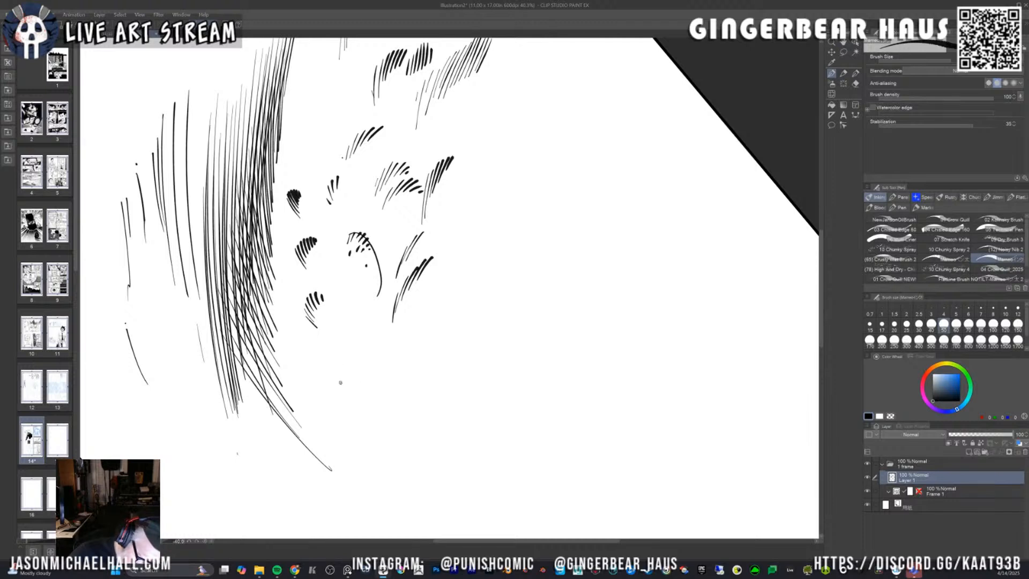
mouse_move(341, 376)
mouse_down()
mouse_move(349, 329)
mouse_move(377, 318)
mouse_up()
drag(373, 331, 412, 298)
drag(406, 331, 419, 297)
drag(417, 310, 426, 287)
drag(420, 306, 429, 288)
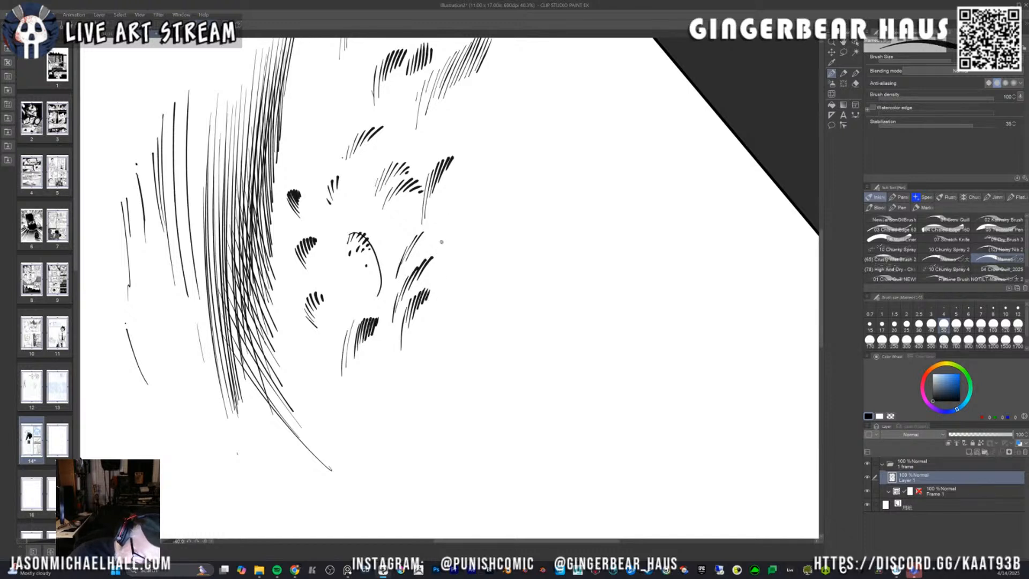
drag(442, 242, 455, 196)
drag(485, 138, 474, 190)
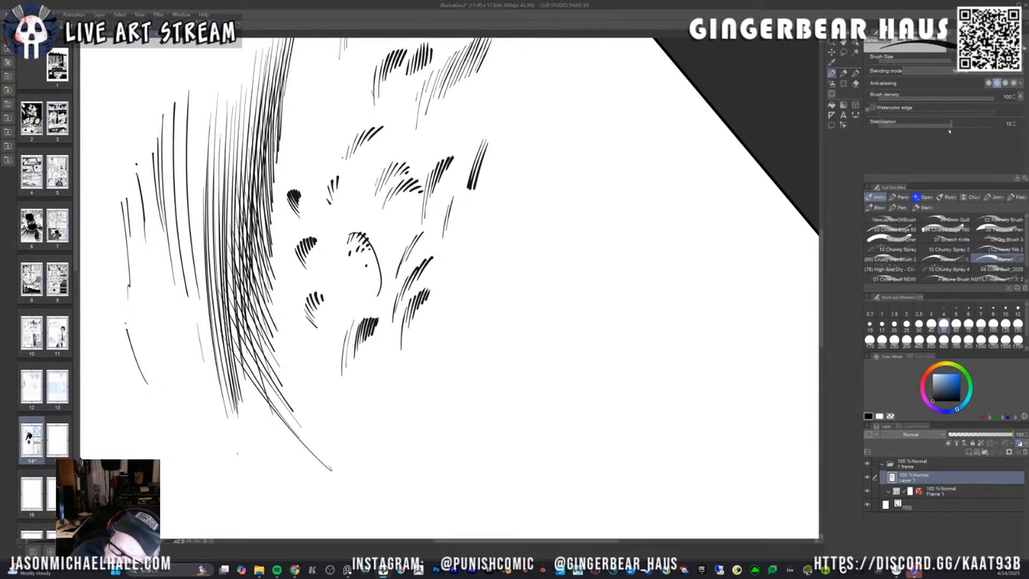
Lower the brush stabilization and hatch a narrow group of steep tapering strokes beyond the outermost samples.
drag(949, 131, 939, 135)
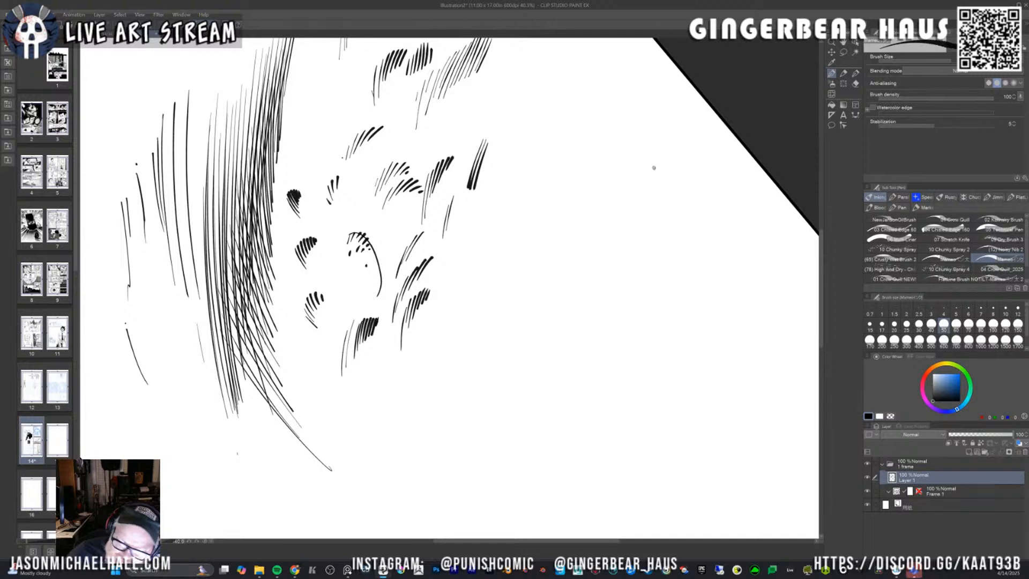
drag(508, 166, 485, 268)
drag(509, 210, 491, 278)
Hatch a wide fan of long thick slanted strokes on the outer side of the steep group.
mouse_move(544, 187)
mouse_down()
mouse_move(504, 271)
mouse_move(555, 177)
mouse_up()
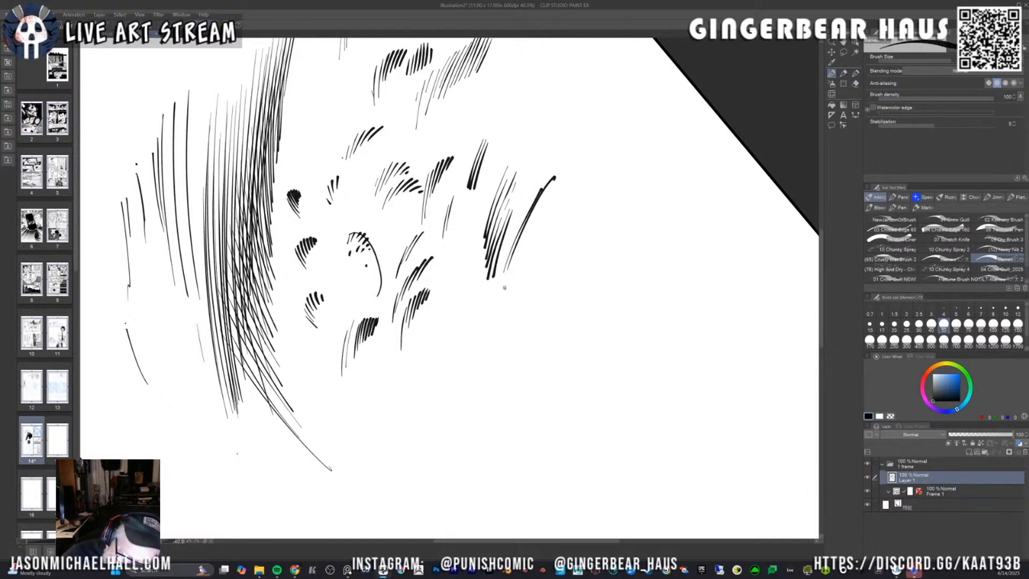
drag(527, 238, 556, 193)
drag(515, 278, 563, 202)
drag(523, 268, 577, 199)
drag(532, 269, 588, 203)
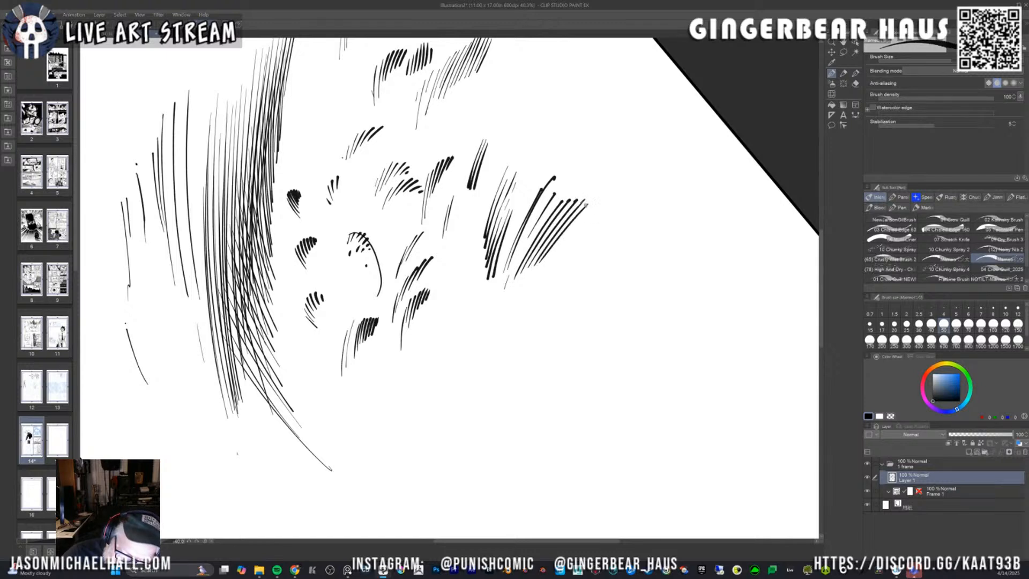
drag(545, 260, 603, 205)
drag(578, 239, 609, 206)
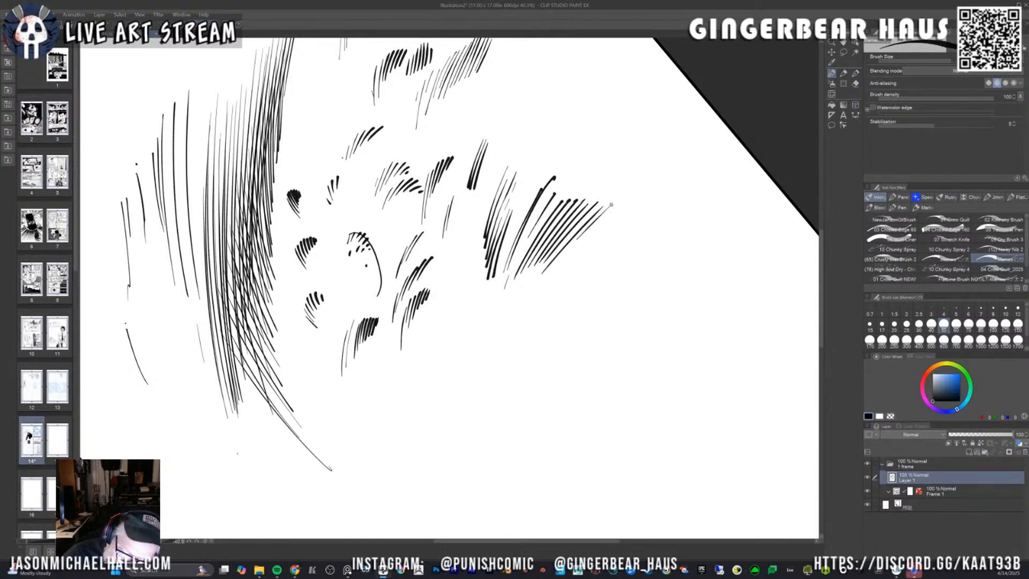
drag(561, 264, 624, 211)
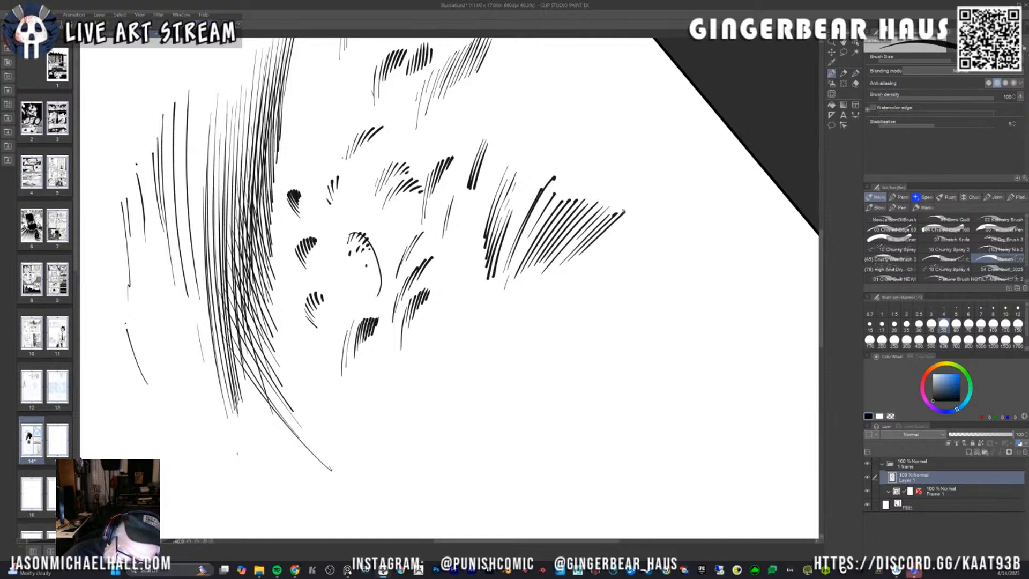
drag(555, 286, 640, 216)
drag(584, 266, 654, 220)
drag(622, 251, 650, 230)
Hatch a dense group of long thin slanted strokes directly below the steep group.
drag(432, 349, 471, 272)
mouse_move(431, 372)
mouse_down()
mouse_move(477, 271)
mouse_move(485, 274)
mouse_up()
drag(438, 393, 486, 277)
drag(484, 278, 491, 266)
drag(445, 381, 489, 277)
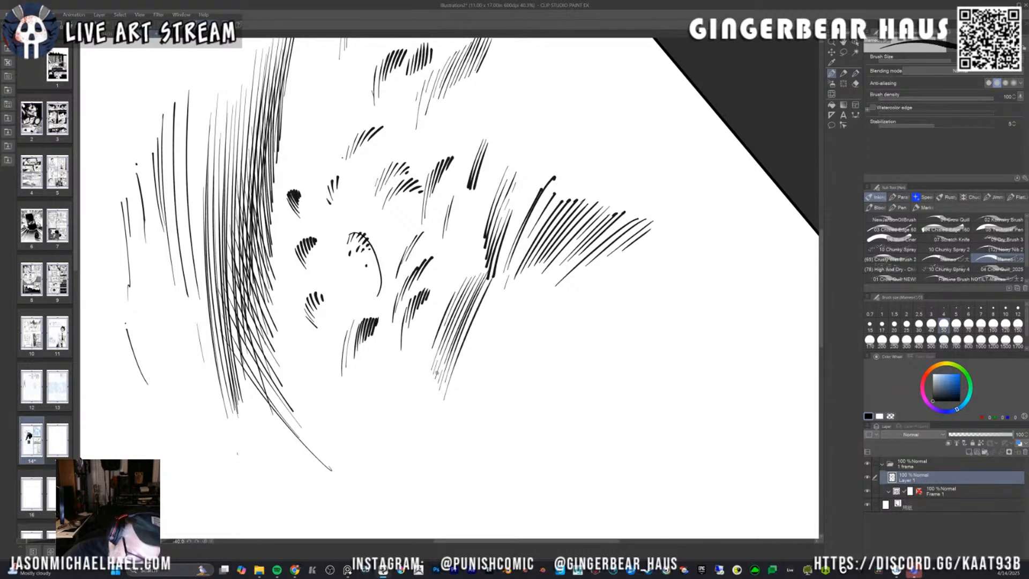
Reduce the brush size to 30 and hatch a long curved band of fine strokes below the thick fan.
key(bracketleft)
key(bracketleft)
drag(428, 316, 456, 239)
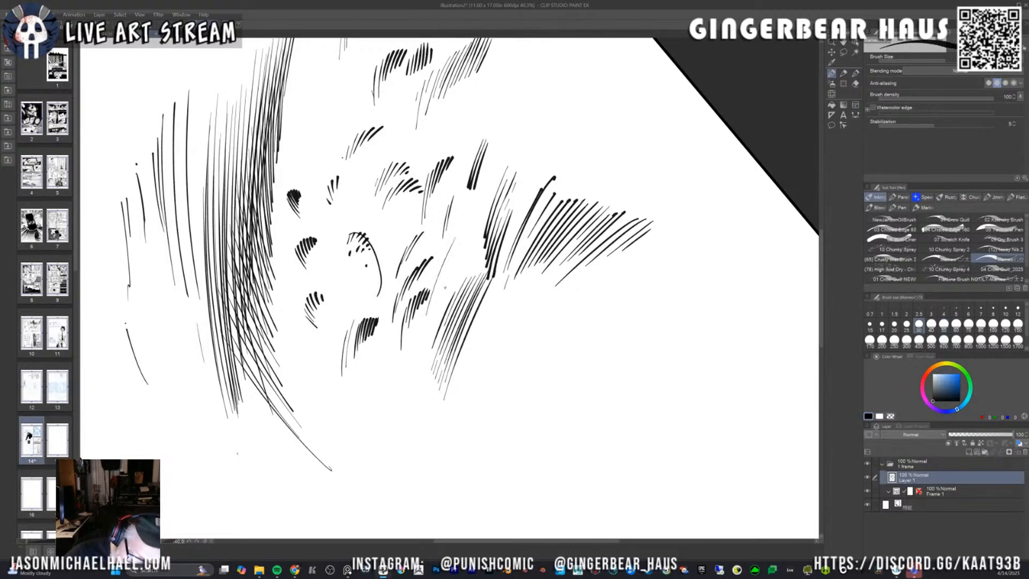
key(space)
drag(488, 314, 382, 217)
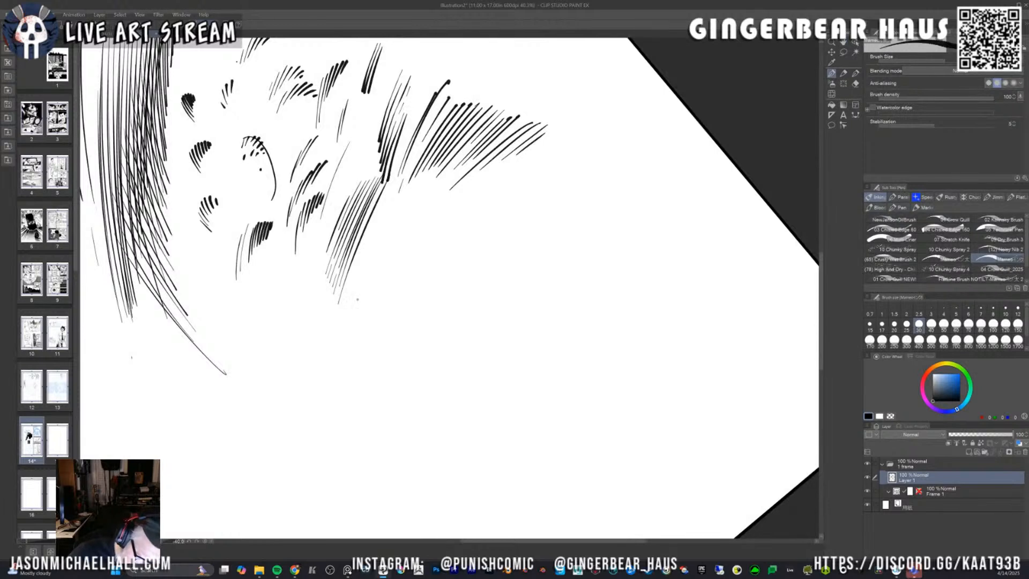
drag(346, 360, 385, 257)
drag(359, 334, 394, 242)
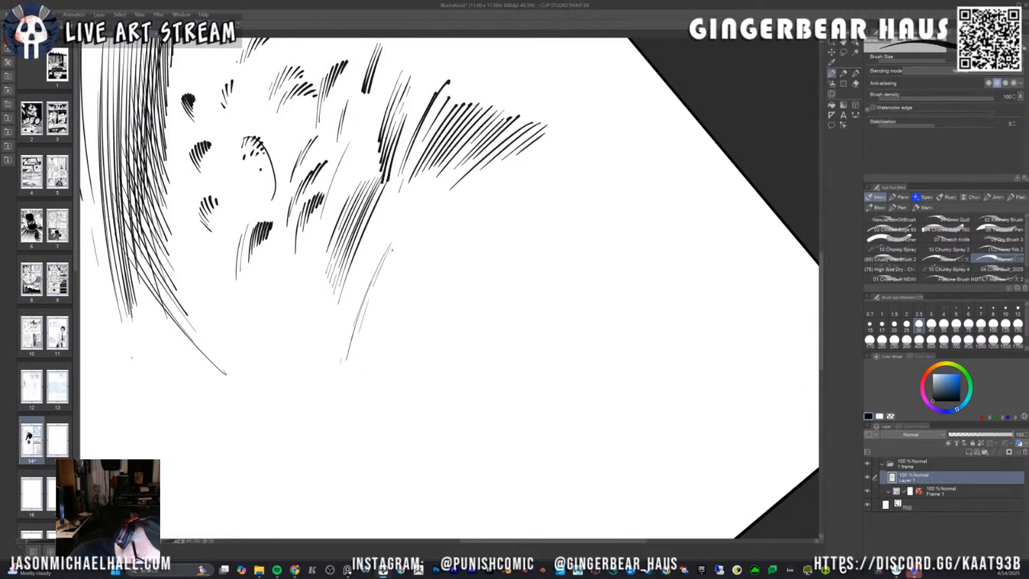
mouse_move(366, 317)
mouse_down()
mouse_move(410, 225)
mouse_move(432, 207)
mouse_up()
drag(381, 300, 446, 203)
drag(413, 262, 448, 203)
mouse_move(407, 275)
mouse_down()
mouse_move(441, 218)
mouse_move(473, 197)
mouse_up()
drag(409, 297, 475, 197)
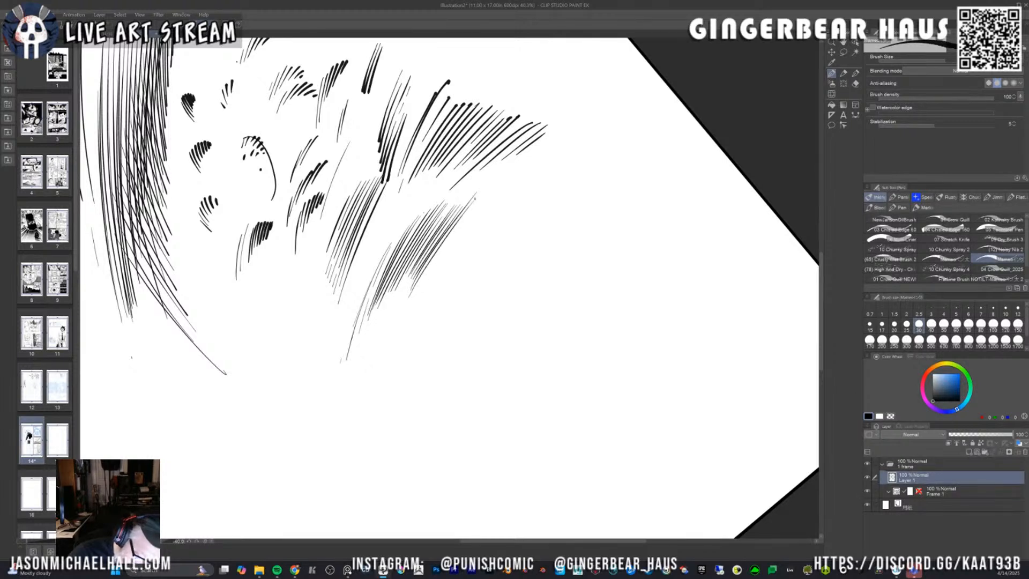
mouse_move(424, 273)
mouse_down()
mouse_move(479, 196)
mouse_move(475, 207)
mouse_move(494, 193)
mouse_up()
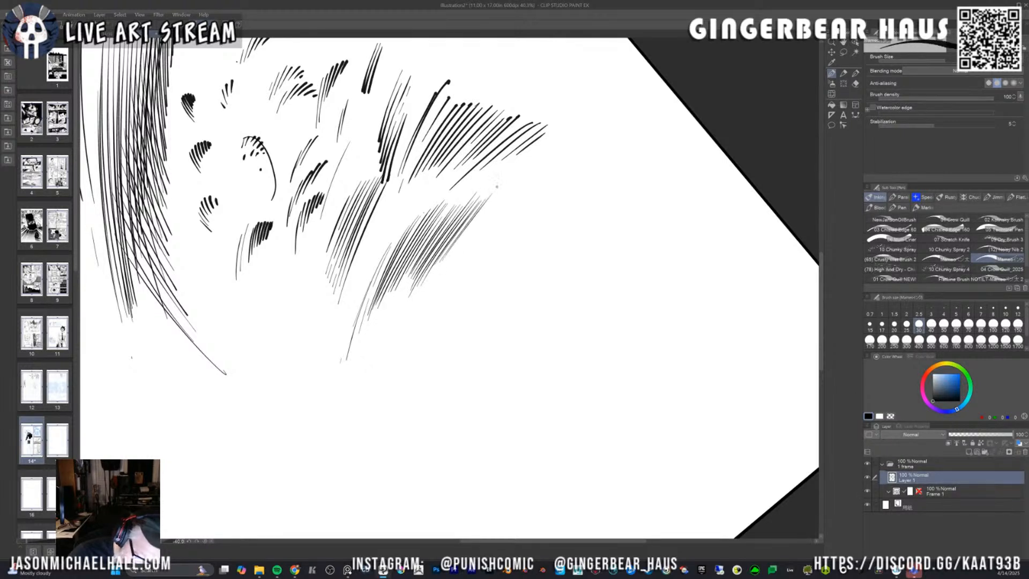
drag(445, 260, 497, 192)
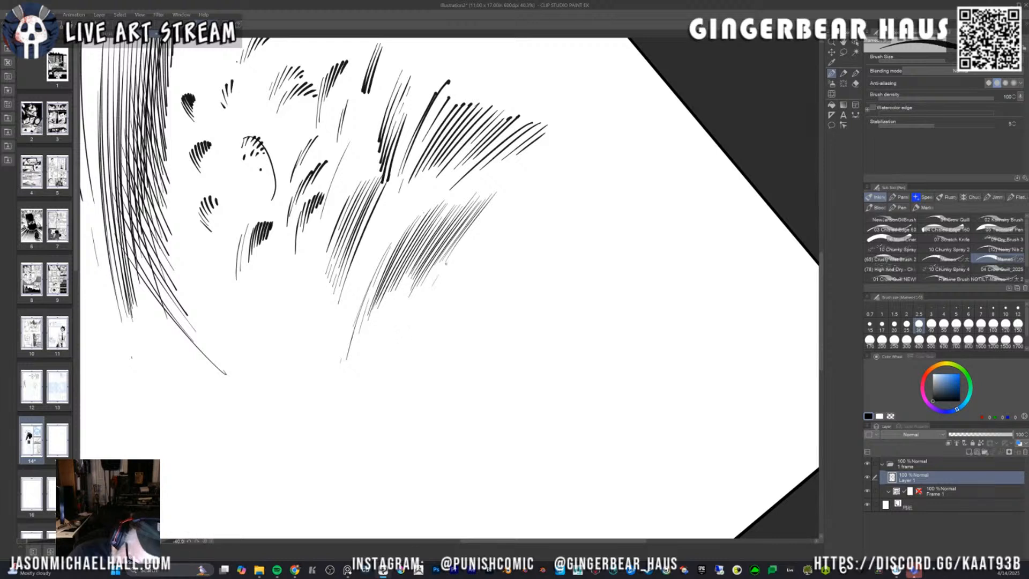
Add a second fine slanted band along the first one's lower edge, followed by a shorter parallel row.
drag(423, 306, 454, 256)
drag(409, 342, 473, 231)
drag(431, 294, 476, 230)
drag(420, 324, 479, 229)
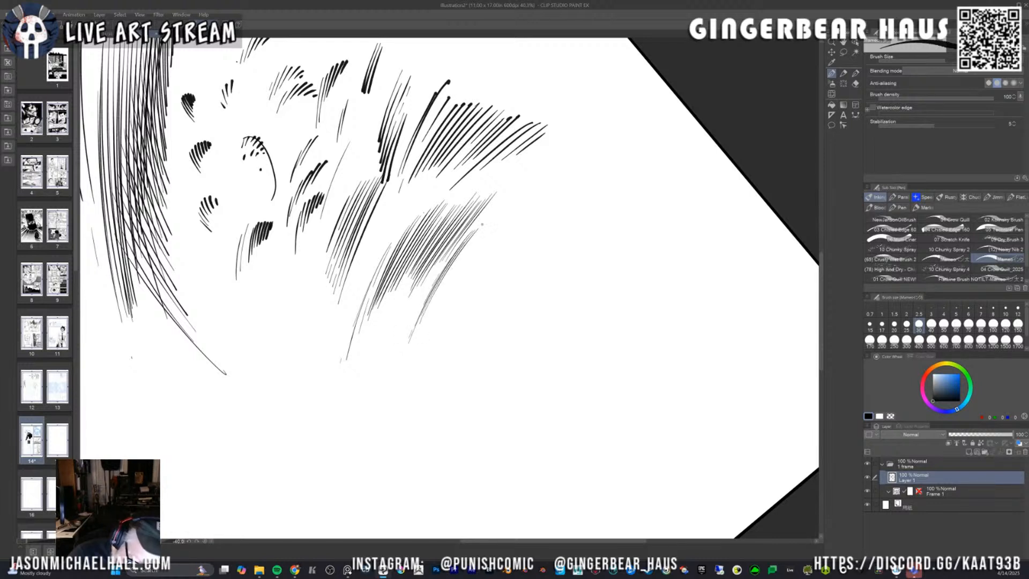
drag(429, 306, 501, 209)
drag(446, 284, 506, 208)
mouse_move(446, 285)
mouse_down()
mouse_move(518, 202)
mouse_move(477, 250)
mouse_up()
drag(476, 251, 525, 200)
drag(460, 272, 532, 198)
drag(439, 320, 507, 236)
drag(445, 320, 510, 237)
drag(453, 314, 514, 238)
mouse_move(471, 295)
mouse_down()
mouse_move(527, 229)
mouse_move(492, 266)
mouse_up()
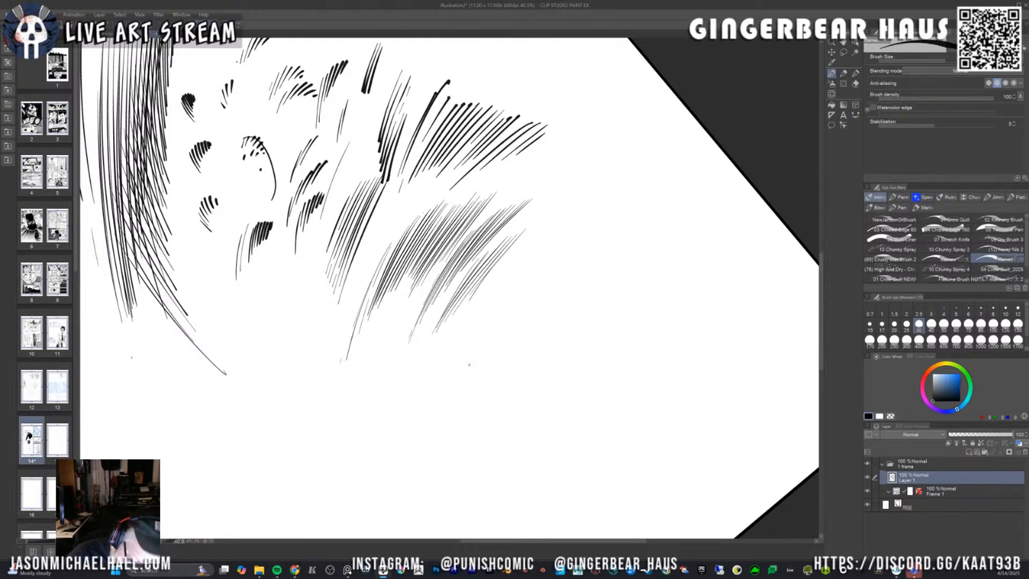
Hatch two small clusters of short fine strokes at the lower outer end of the fine bands.
drag(462, 348, 479, 310)
drag(466, 344, 498, 286)
drag(483, 317, 493, 295)
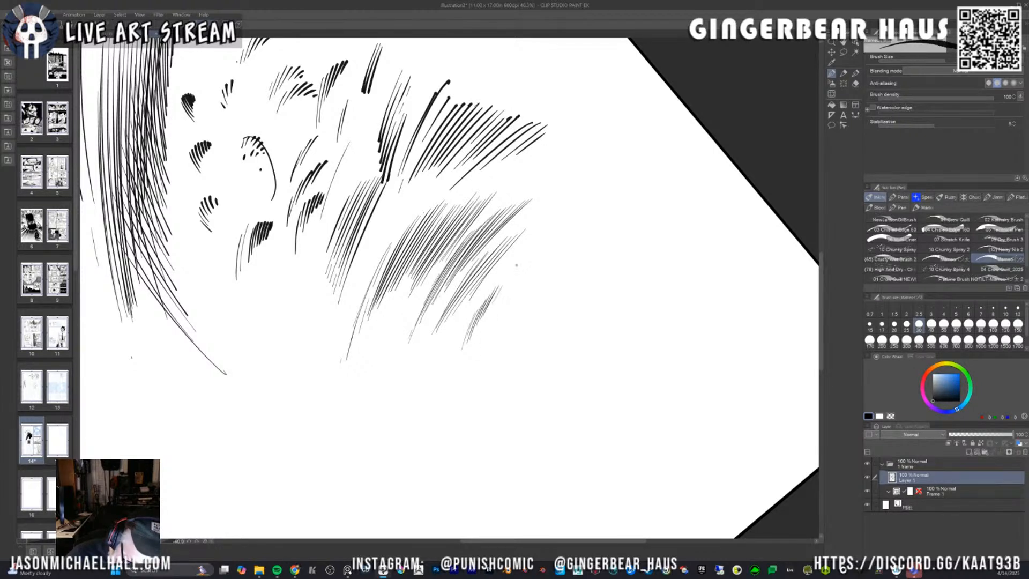
drag(490, 345, 514, 281)
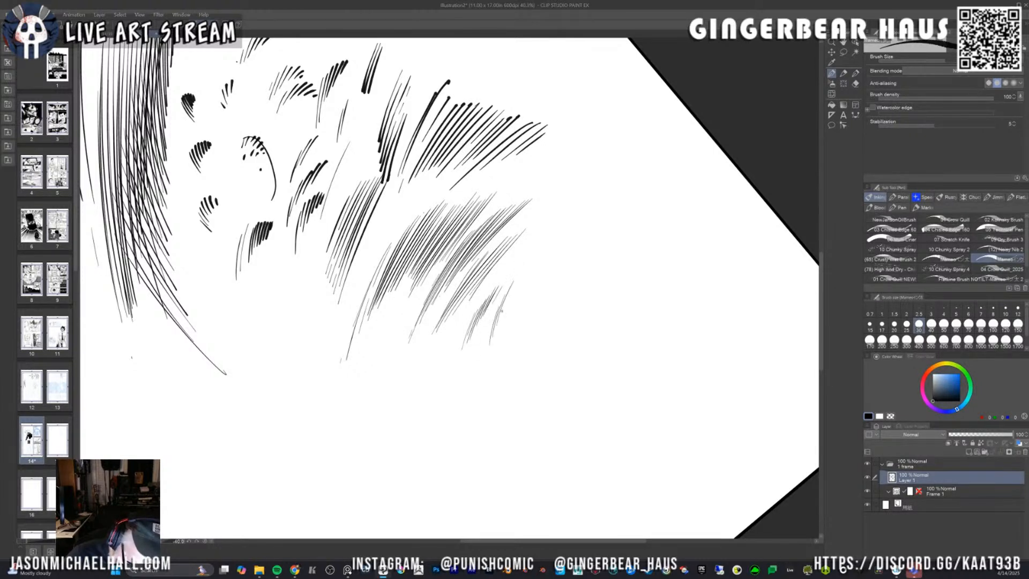
drag(504, 316, 527, 270)
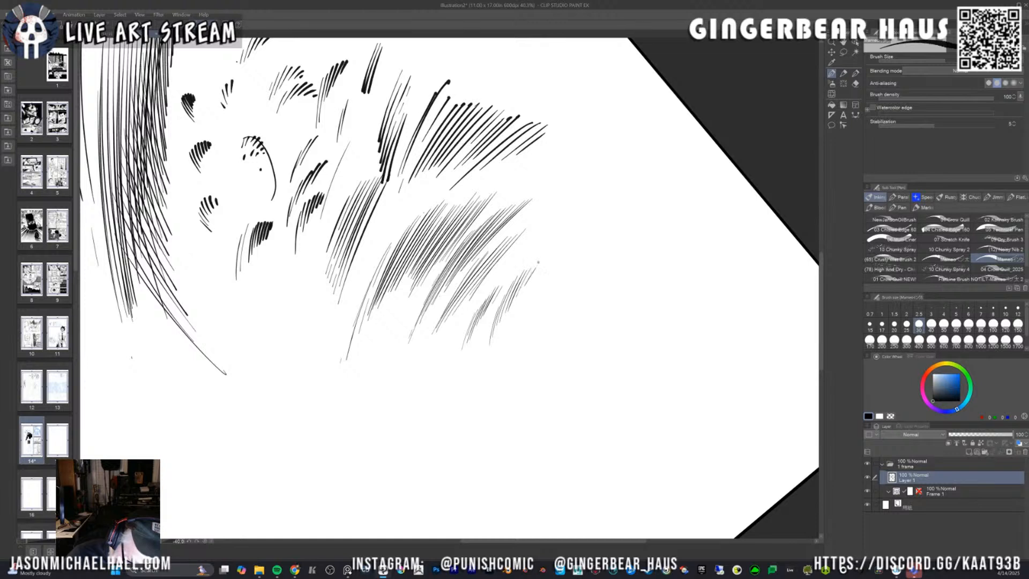
drag(504, 323, 515, 278)
drag(512, 302, 522, 276)
drag(520, 289, 529, 265)
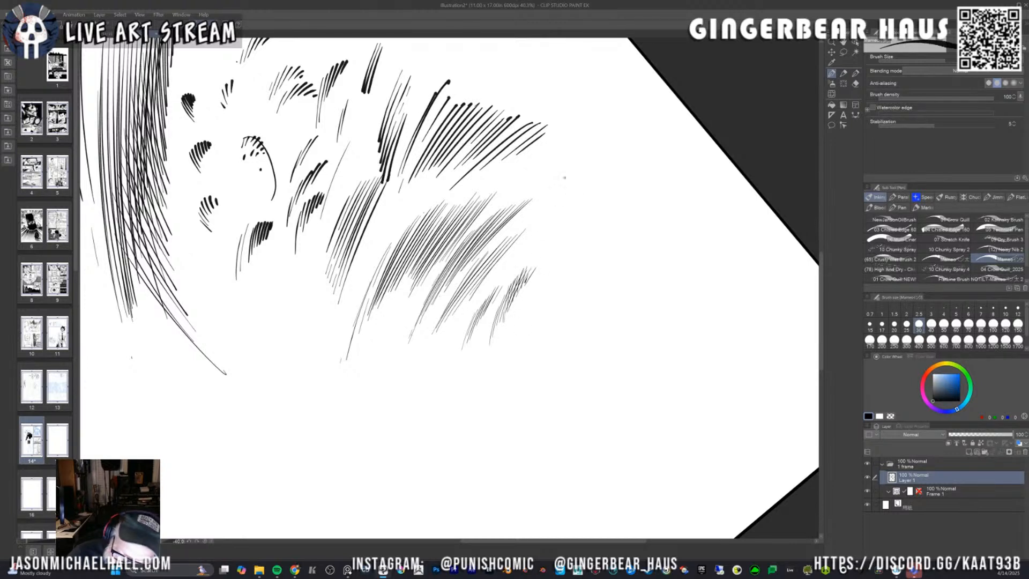
Hatch two small rows of short thick strokes in the empty area beyond the fan, packing the lower one densely.
mouse_move(562, 197)
mouse_down()
mouse_move(577, 173)
mouse_move(621, 152)
mouse_up()
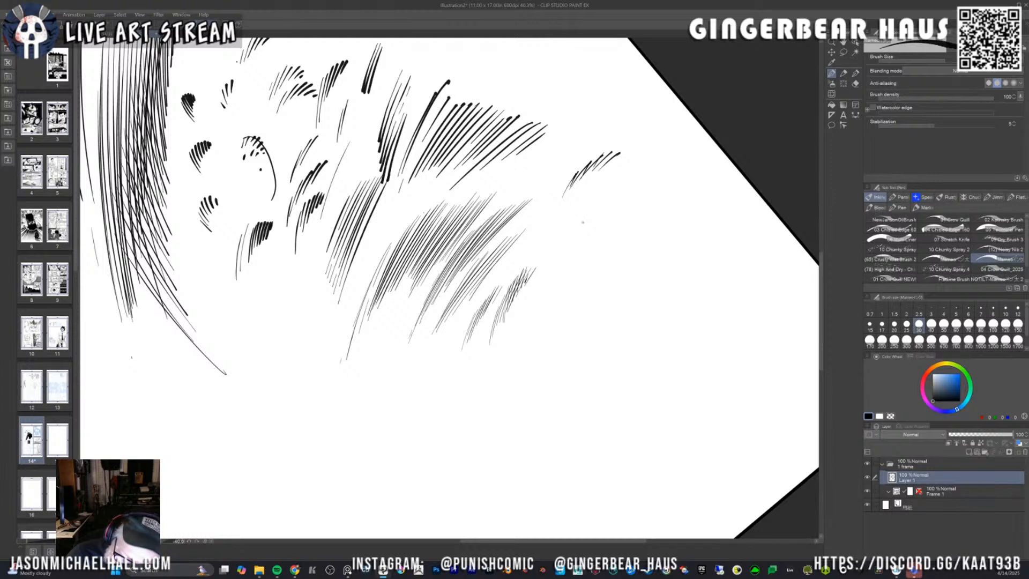
drag(584, 221, 612, 194)
drag(603, 208, 618, 195)
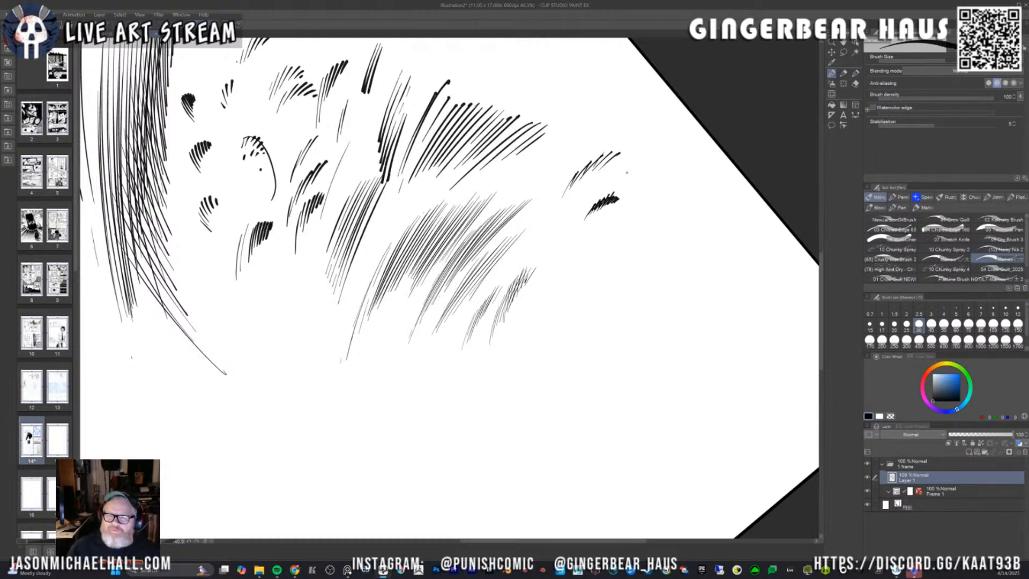
Hatch two small groups of tapering strokes below the short thick rows, plus a few loose strokes and dots beside them.
key(space)
mouse_move(567, 274)
mouse_down()
mouse_move(548, 264)
mouse_move(548, 223)
mouse_up()
scroll(547, 243, up, 3)
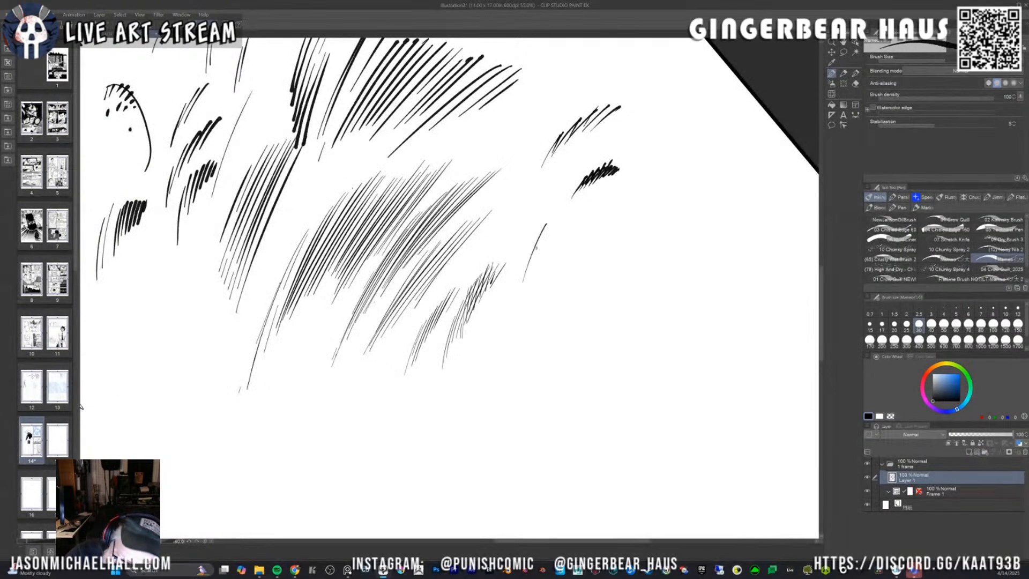
drag(528, 268, 555, 217)
drag(541, 268, 579, 215)
drag(551, 255, 592, 209)
drag(554, 329, 628, 200)
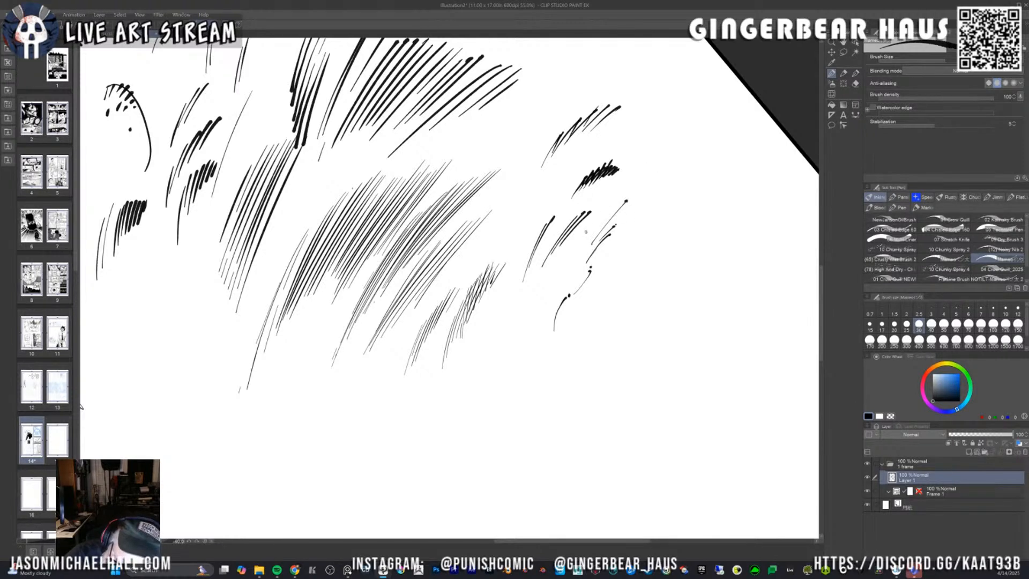
Draw several long thin slanted strokes extending outward from the loose marks.
drag(601, 214, 660, 160)
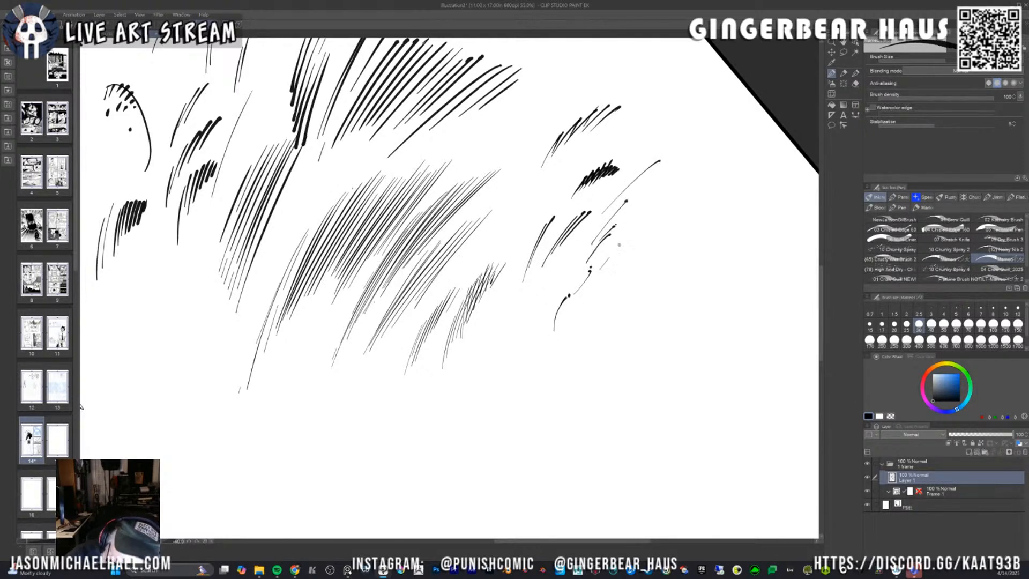
drag(608, 259, 666, 196)
drag(633, 230, 690, 180)
drag(616, 256, 704, 174)
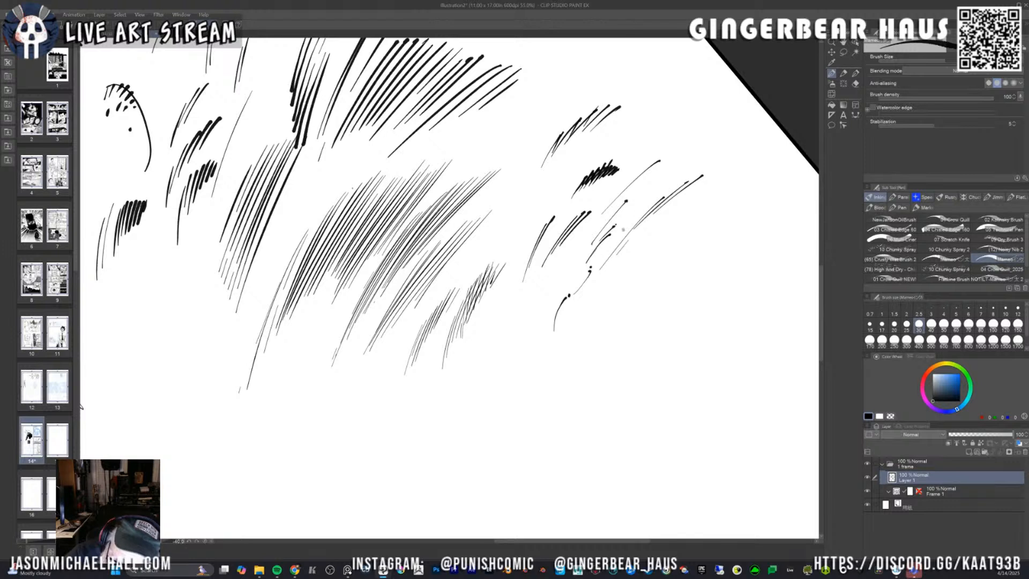
drag(626, 227, 710, 152)
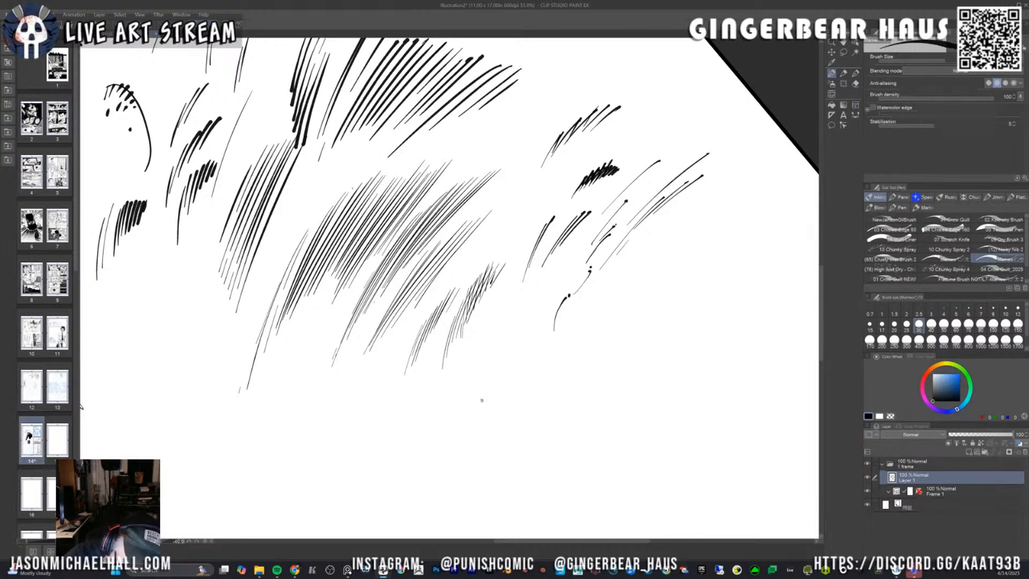
Build a long dense band of fine slanted strokes below and over the loose marks.
drag(489, 380, 546, 278)
drag(522, 315, 569, 251)
mouse_move(508, 346)
mouse_down()
mouse_move(559, 262)
mouse_move(503, 359)
mouse_move(583, 238)
mouse_up()
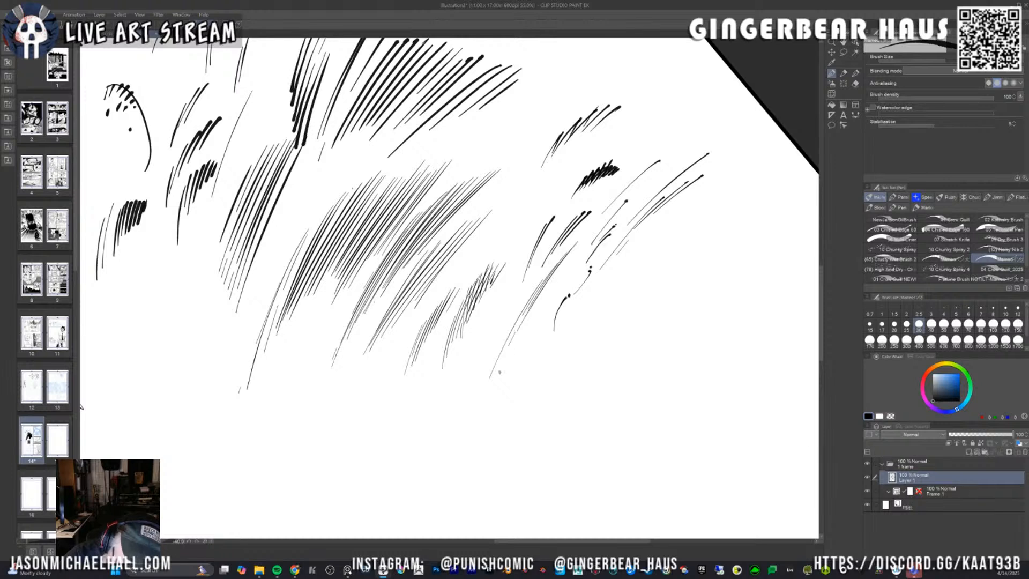
drag(524, 322, 590, 228)
drag(502, 375, 586, 240)
drag(512, 365, 584, 241)
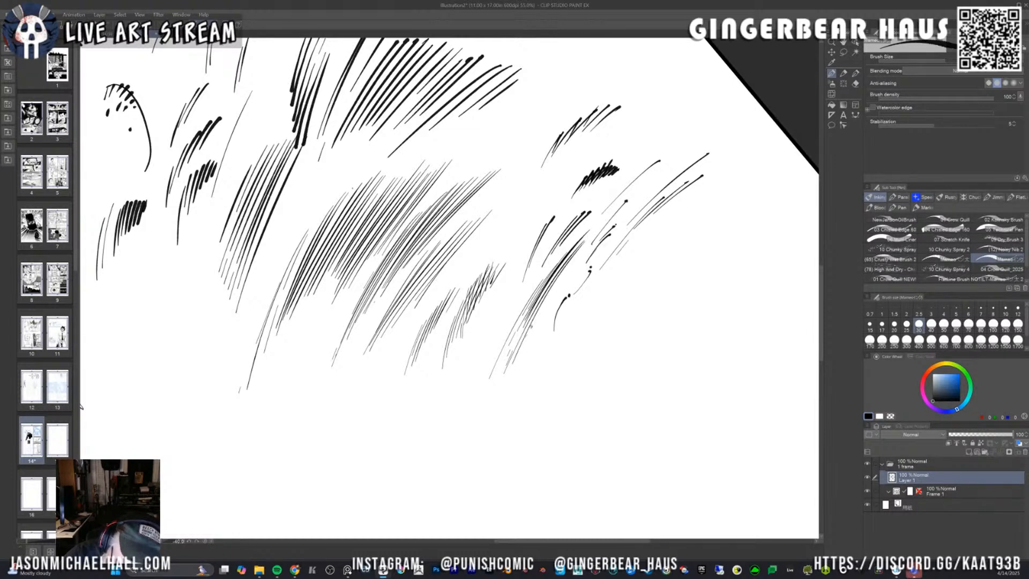
drag(528, 334, 587, 245)
drag(519, 354, 596, 239)
drag(551, 305, 606, 233)
mouse_move(538, 331)
mouse_down()
mouse_move(603, 243)
mouse_move(537, 339)
mouse_move(621, 225)
mouse_up()
mouse_move(537, 335)
mouse_down()
mouse_move(624, 227)
mouse_move(667, 211)
mouse_up()
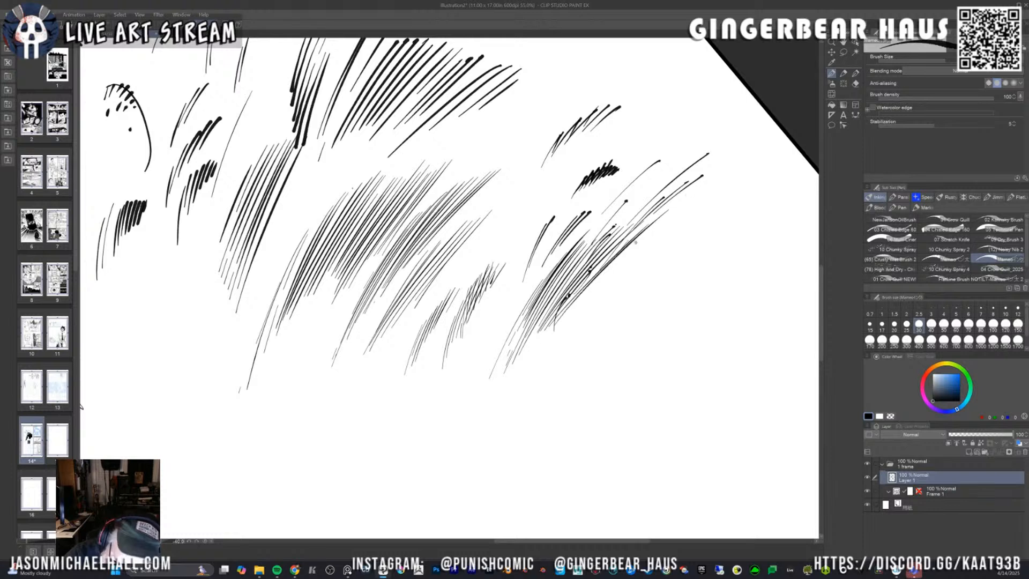
mouse_move(565, 316)
mouse_down()
mouse_move(669, 213)
mouse_move(681, 214)
mouse_up()
drag(618, 272, 683, 216)
drag(624, 269, 696, 209)
Add near-vertical strokes beneath the small fine cluster and a few thin curved strokes in the empty area below the samples.
drag(403, 413, 412, 319)
drag(418, 411, 416, 322)
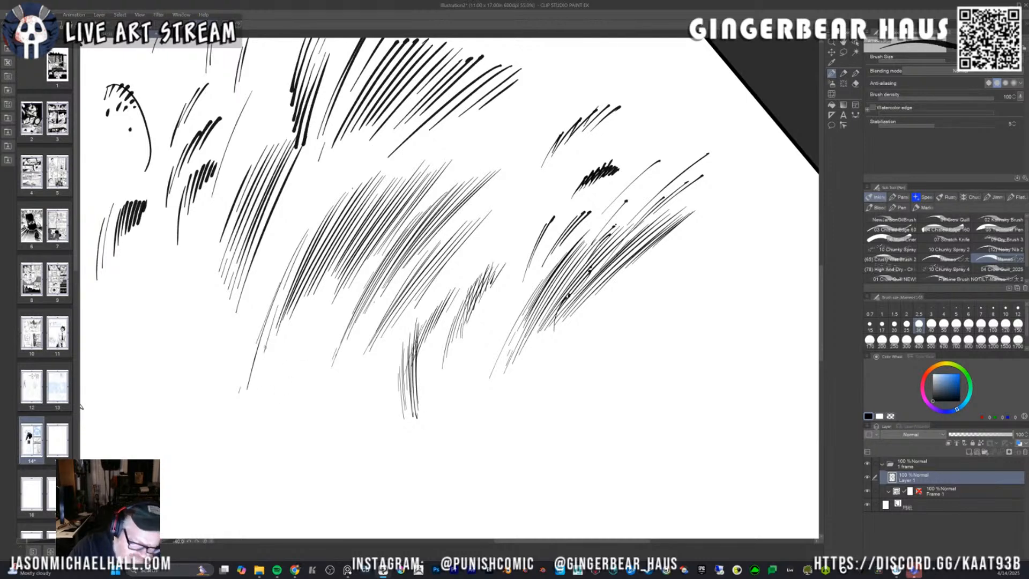
drag(279, 413, 382, 183)
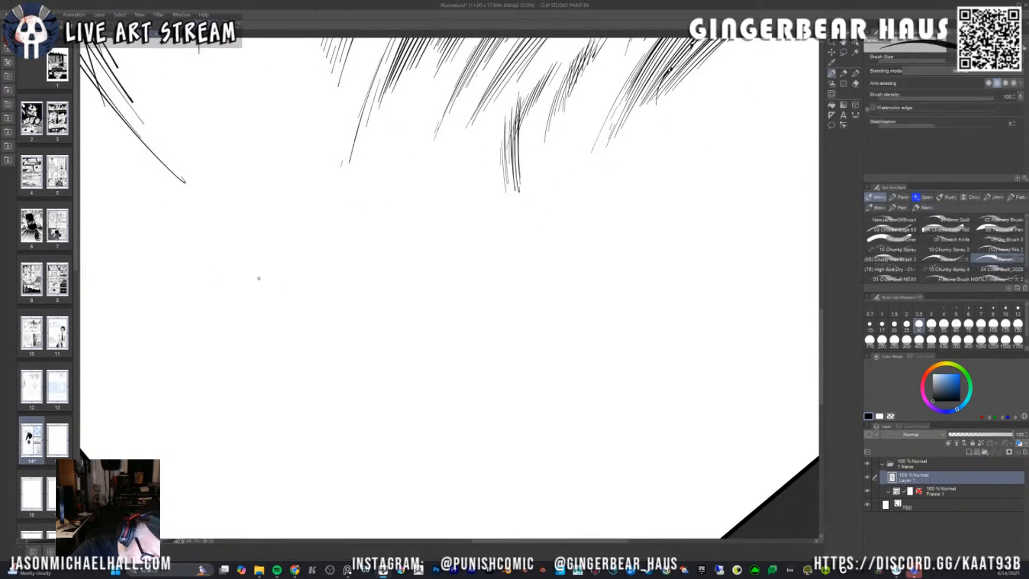
drag(237, 347, 256, 257)
drag(242, 339, 256, 251)
drag(247, 303, 264, 225)
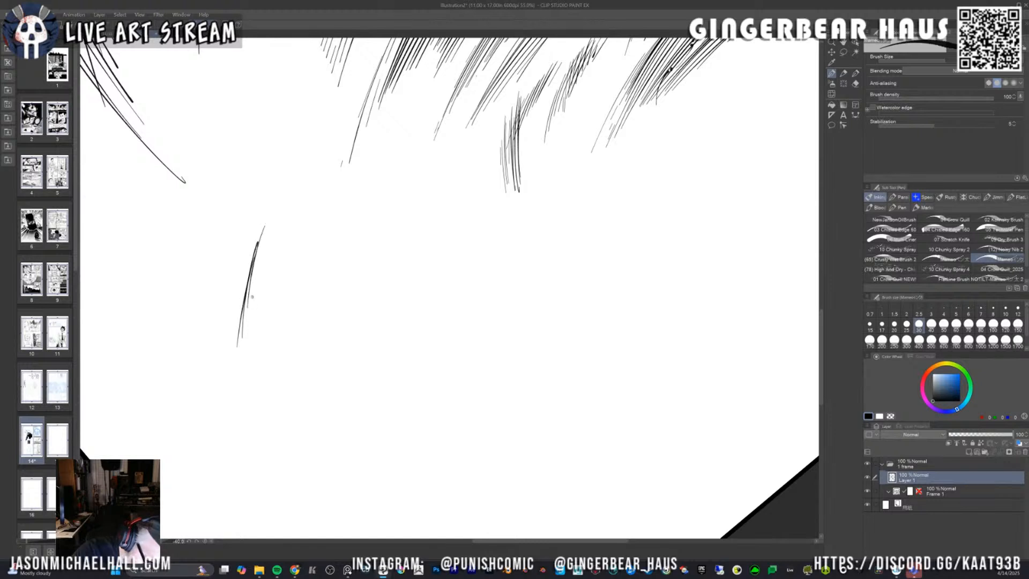
Reduce the brush size to 20 and hatch a curved band of very fine strokes rising from the new curved strokes.
key(bracketleft)
key(bracketleft)
drag(261, 275, 292, 198)
drag(258, 292, 299, 182)
drag(260, 299, 300, 181)
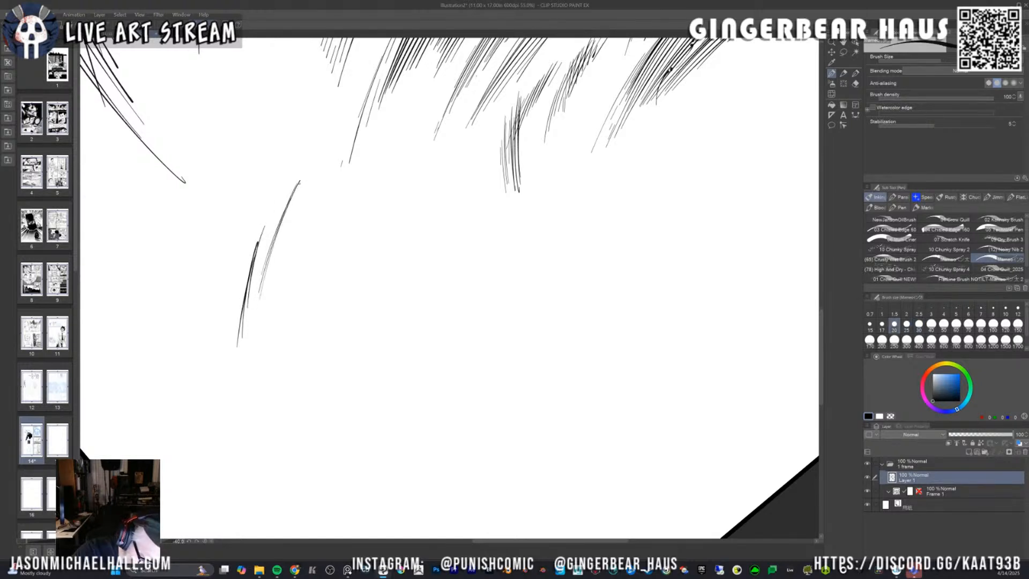
drag(268, 272, 307, 175)
drag(274, 254, 320, 160)
drag(285, 236, 324, 157)
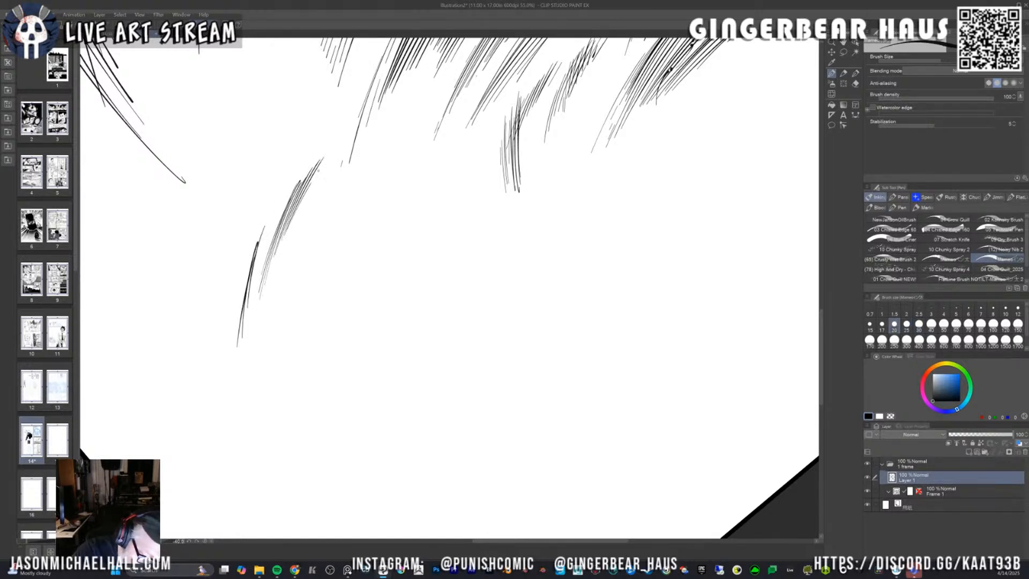
drag(295, 219, 346, 143)
drag(312, 203, 369, 129)
drag(339, 179, 391, 115)
drag(363, 150, 393, 119)
Hatch a small curved cluster beneath the very fine band and switch back to the comic page document.
drag(304, 303, 313, 237)
drag(309, 281, 337, 196)
drag(324, 232, 339, 194)
drag(327, 227, 345, 186)
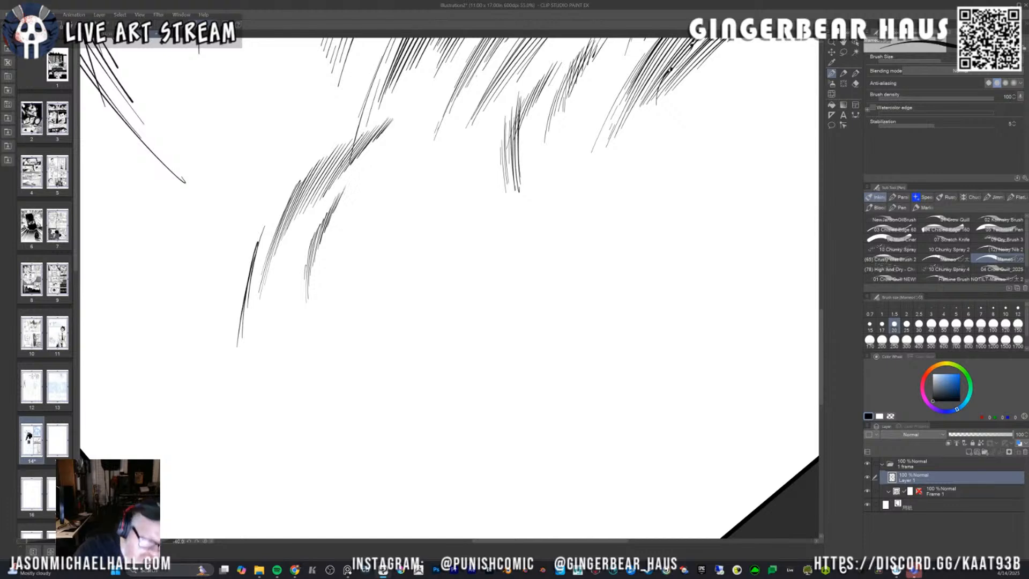
click(108, 35)
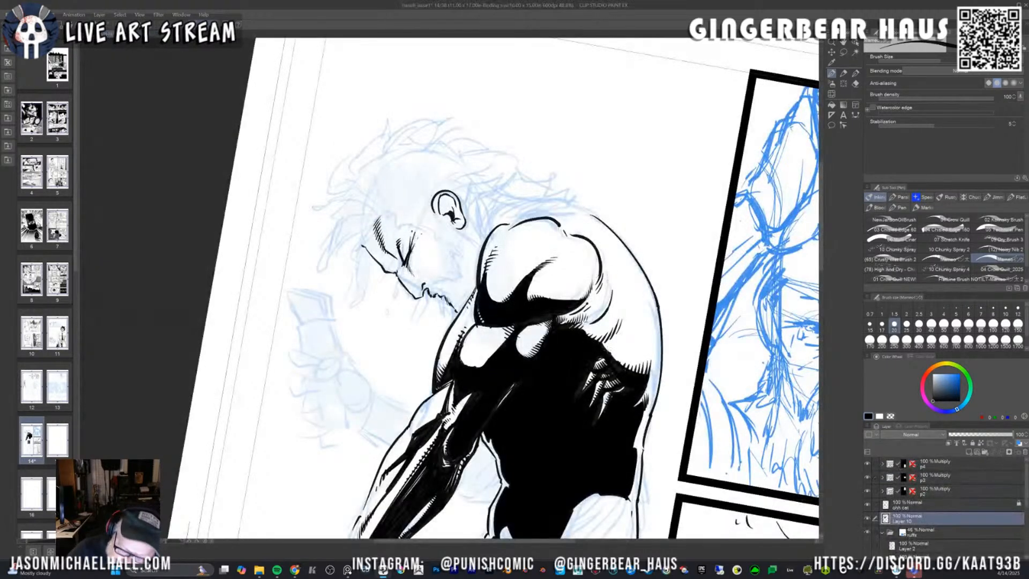
Hatch curved feathered strokes on the figure's back behind the shoulder, following the muscle contour up from the torso's black area.
drag(608, 351, 506, 336)
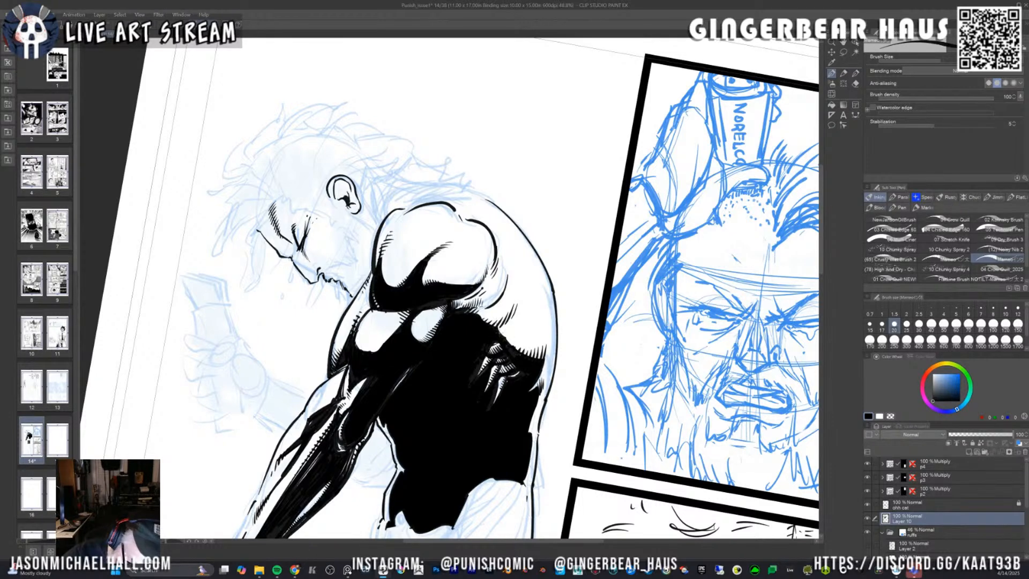
drag(497, 337, 516, 288)
drag(515, 309, 518, 280)
drag(513, 302, 517, 274)
drag(510, 295, 521, 261)
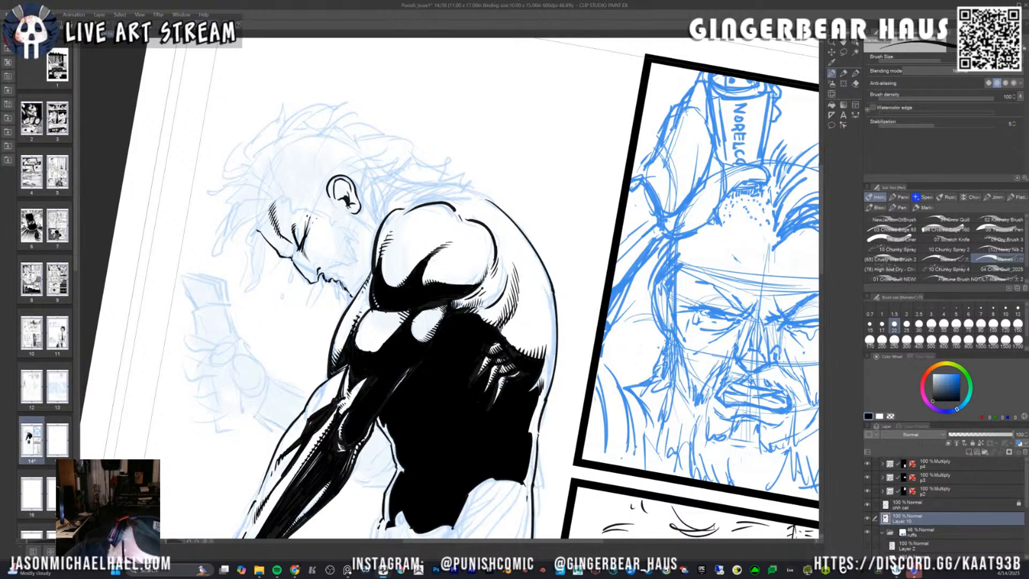
drag(499, 301, 508, 272)
drag(505, 278, 511, 244)
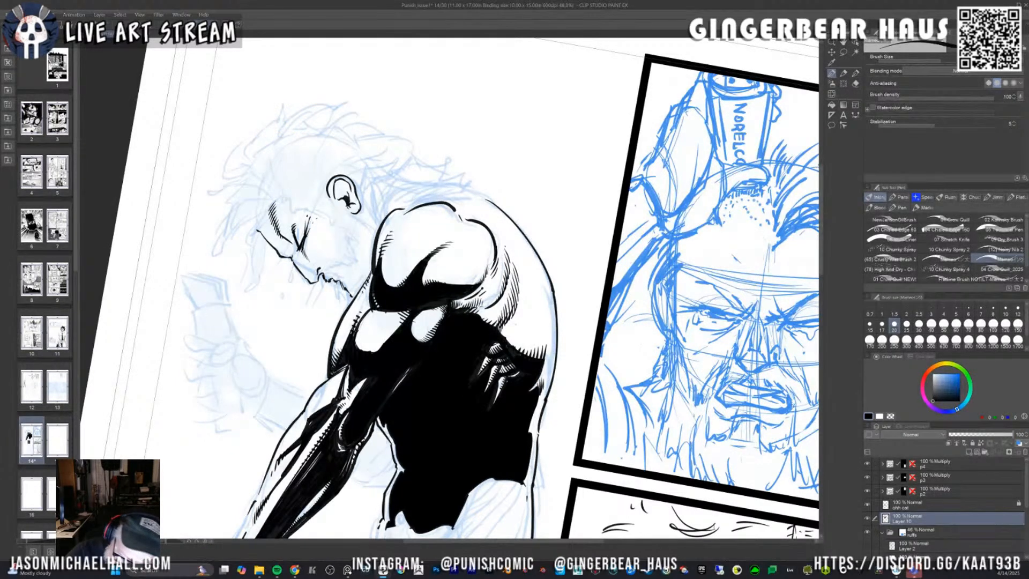
Thicken the hatching behind the shoulder, undo the stray stroke near the back outline, and add short strokes on the forearm.
drag(512, 320, 516, 295)
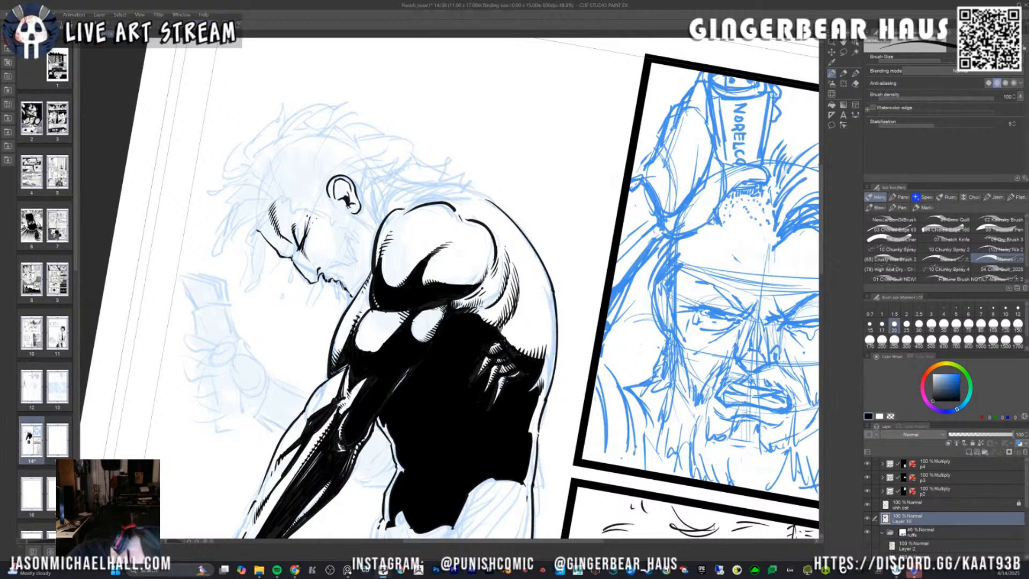
drag(549, 315, 545, 301)
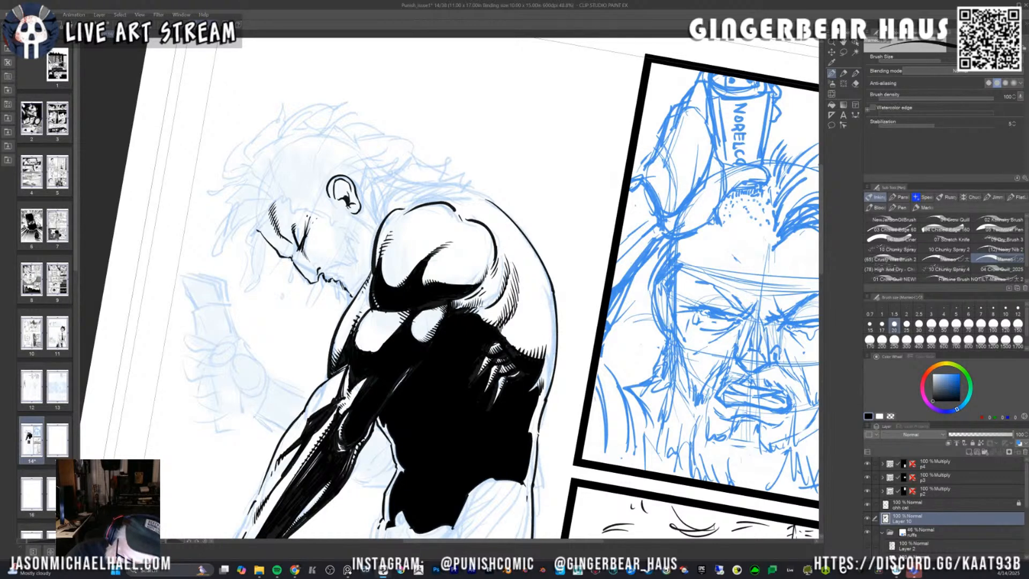
key(ctrl+z)
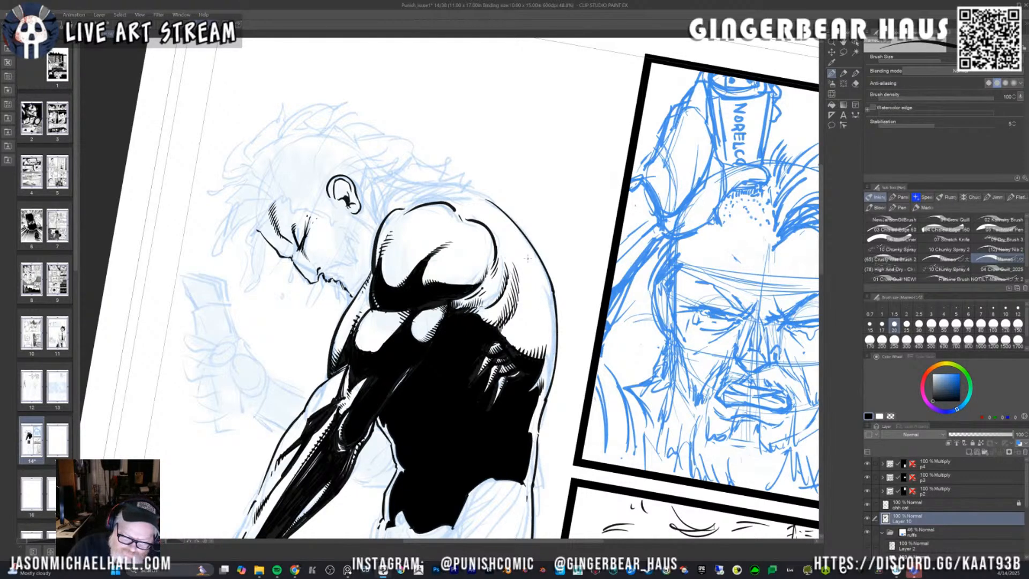
drag(507, 275, 510, 248)
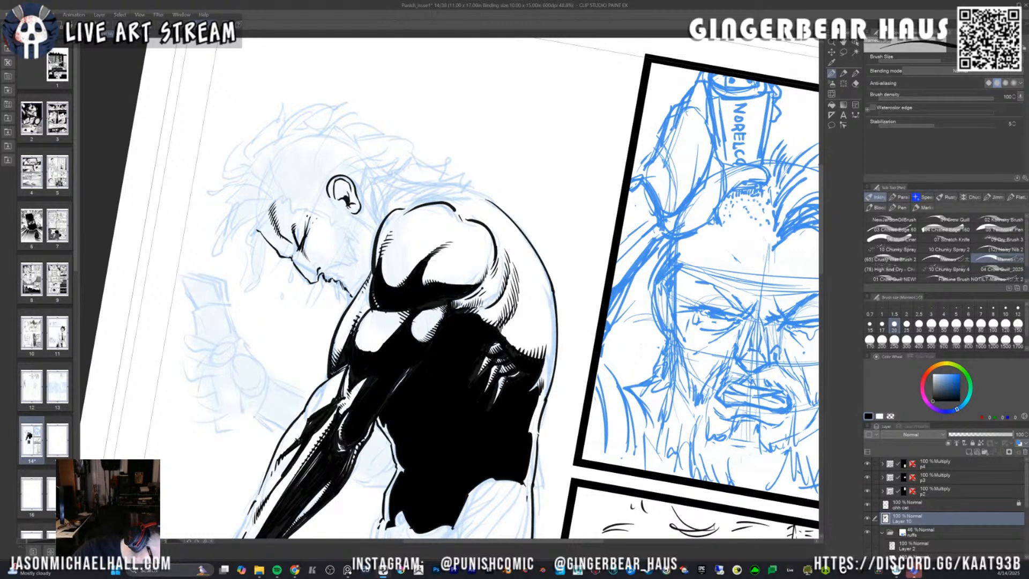
drag(296, 442, 308, 418)
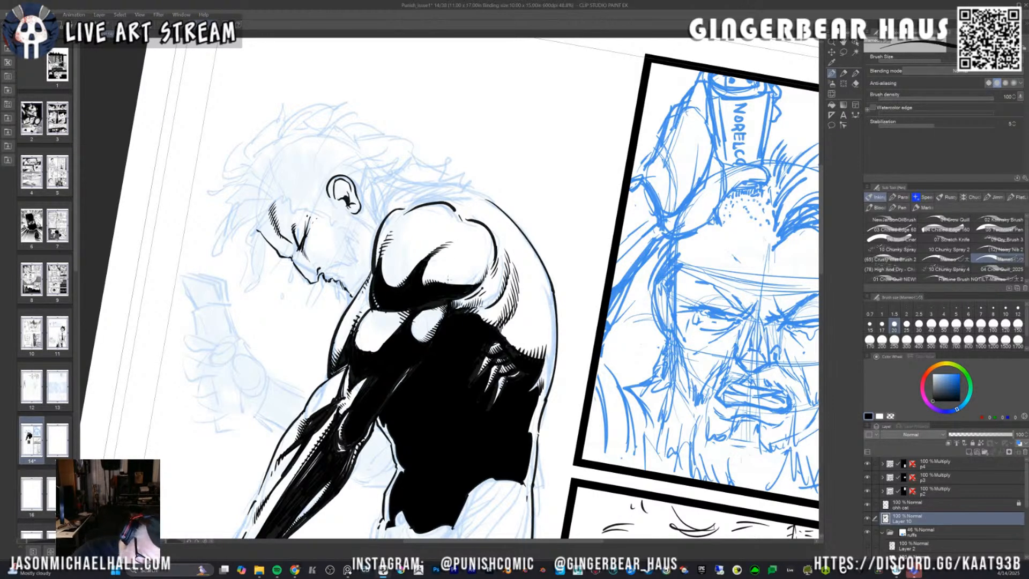
Erase the thin curved tip of the shadow in the middle of the shoulder and re-ink it with feathered, tapering strokes.
key(e)
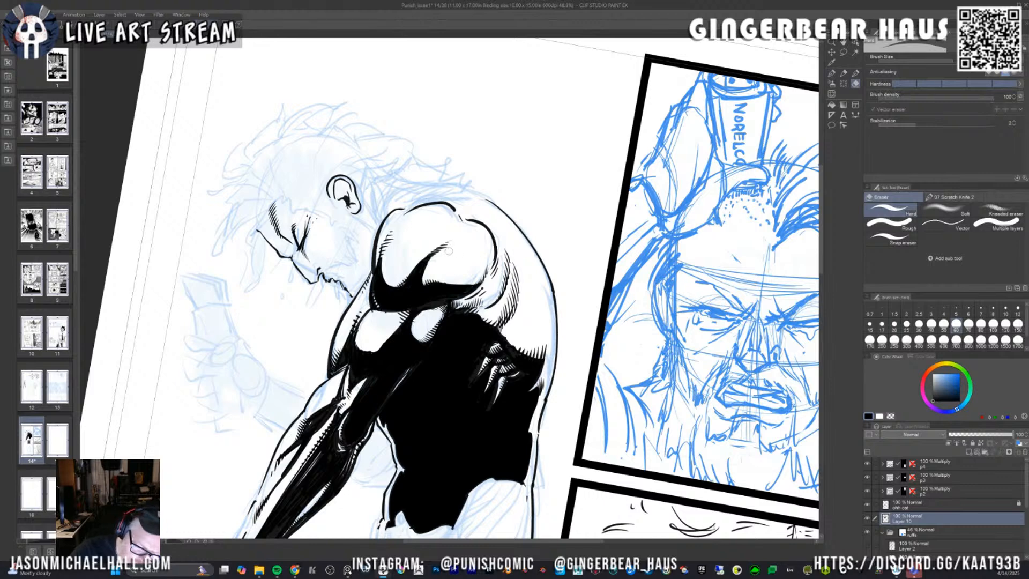
drag(449, 250, 427, 253)
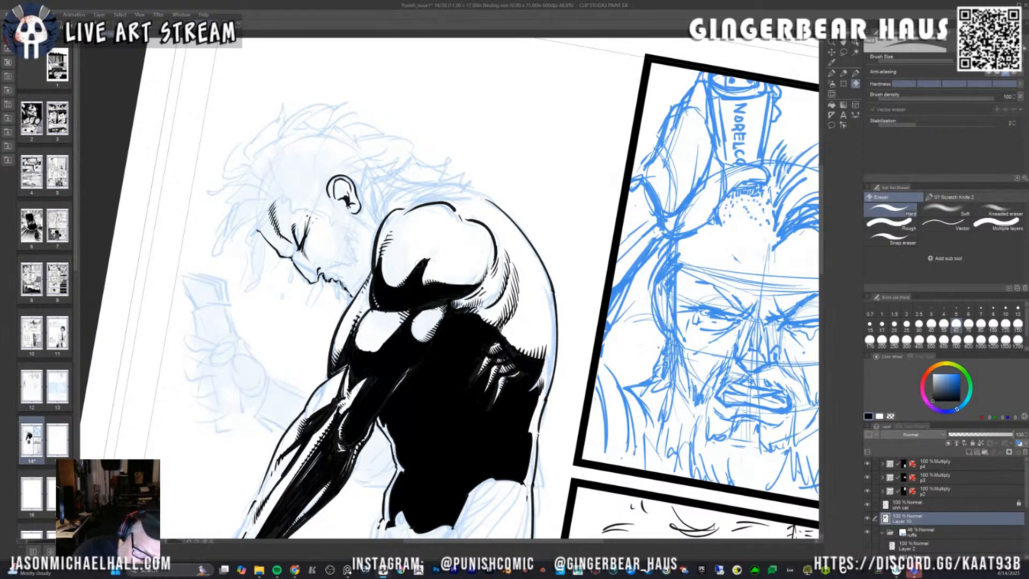
key(p)
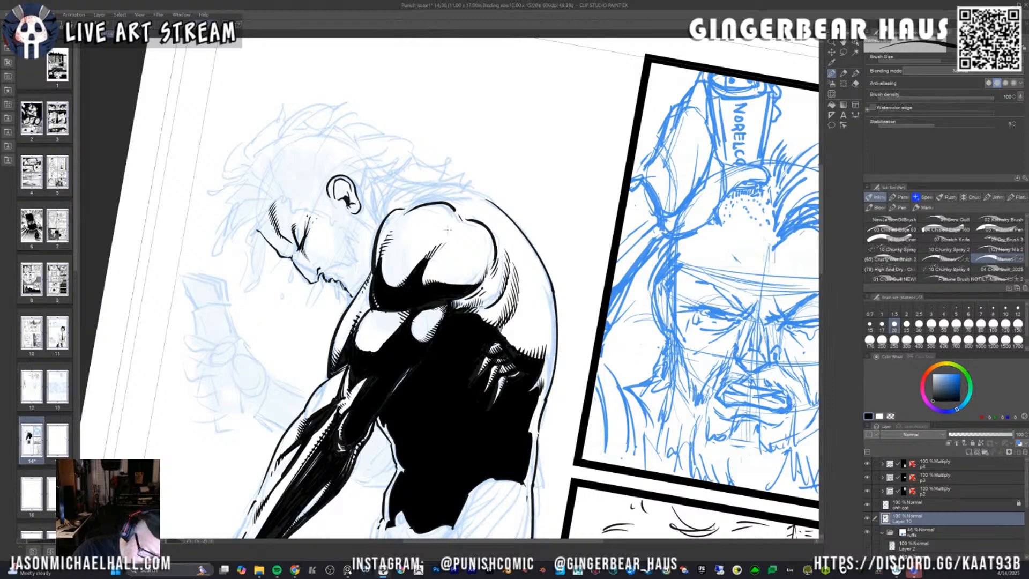
drag(448, 230, 397, 300)
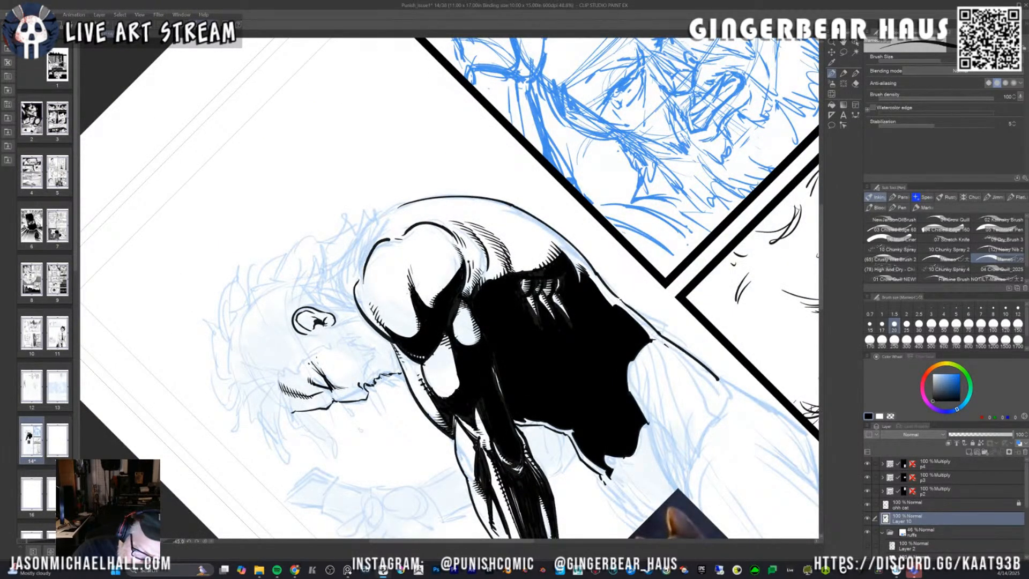
drag(411, 293, 406, 236)
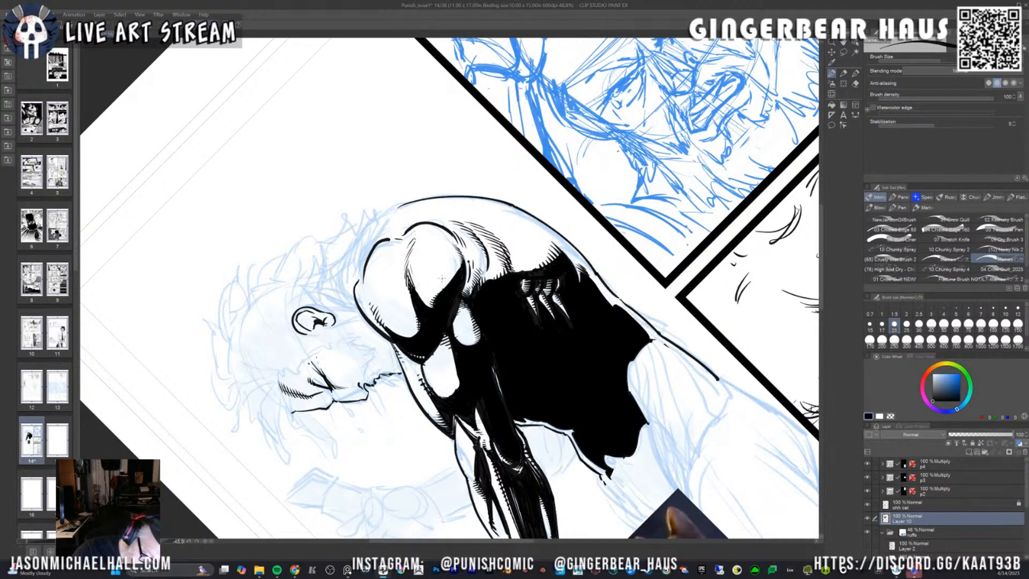
Hatch a band of slanted strokes along the inside of the shoulder's front edge.
key(e)
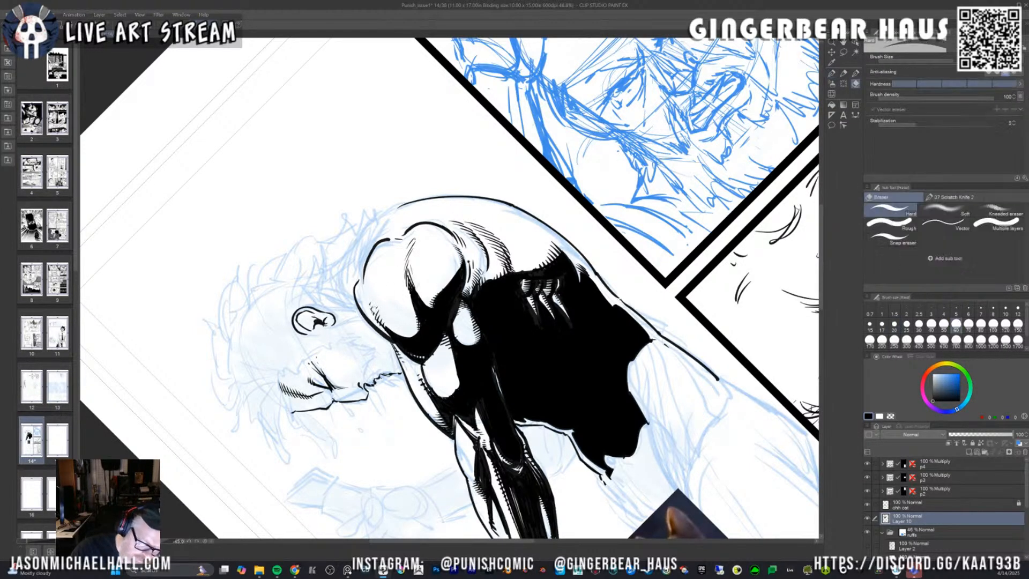
key(p)
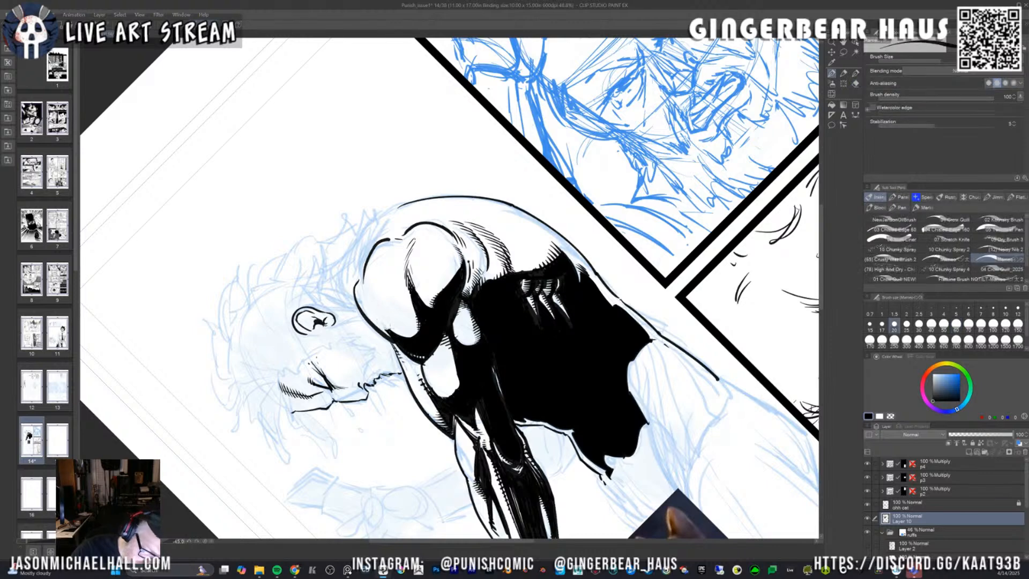
drag(385, 330, 379, 310)
drag(383, 322, 373, 296)
drag(377, 318, 374, 289)
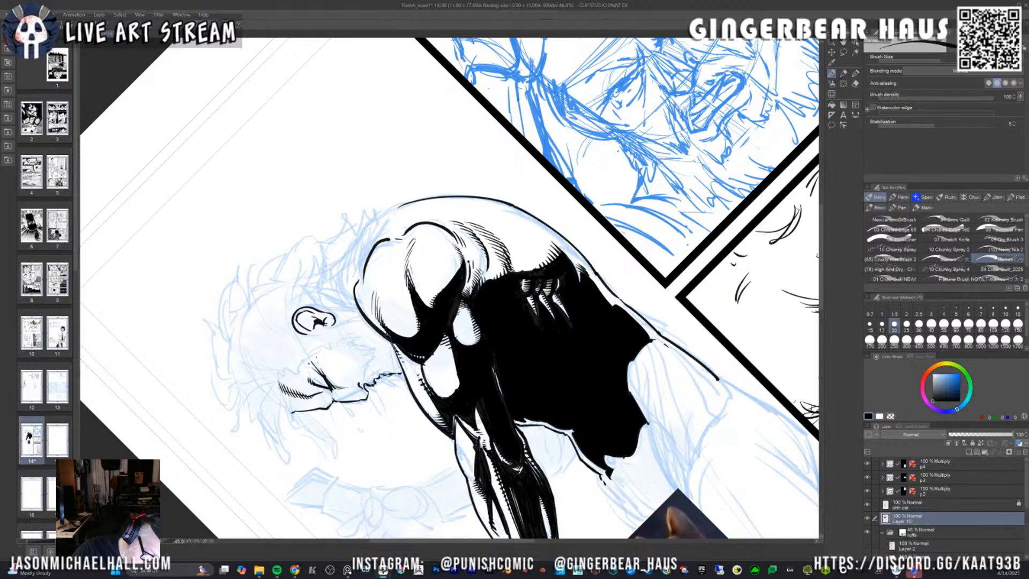
drag(385, 333, 367, 276)
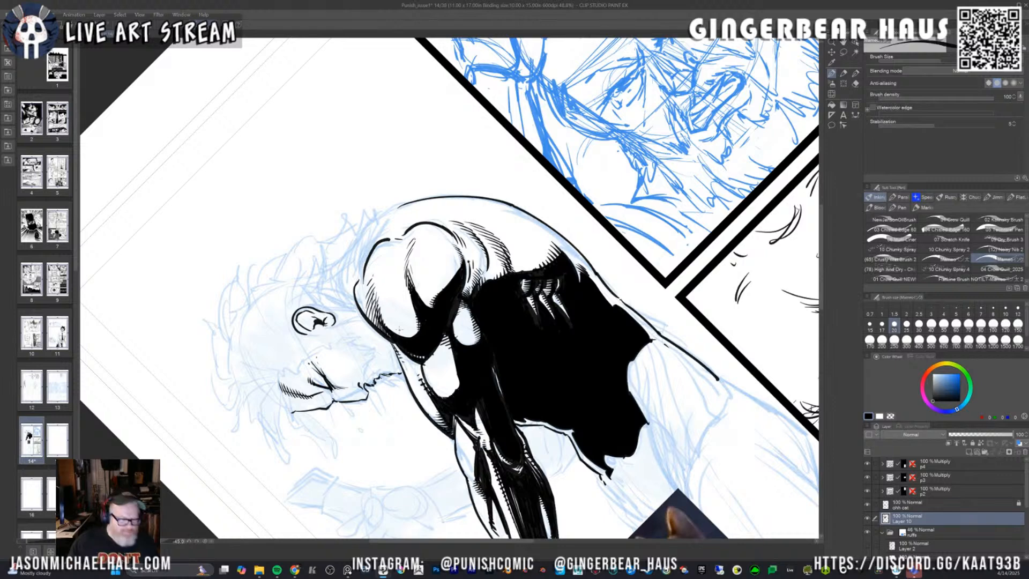
Zoom in on the shoulder and torso and duplicate Layer 10 for reworking the hatching.
scroll(424, 264, up, 4)
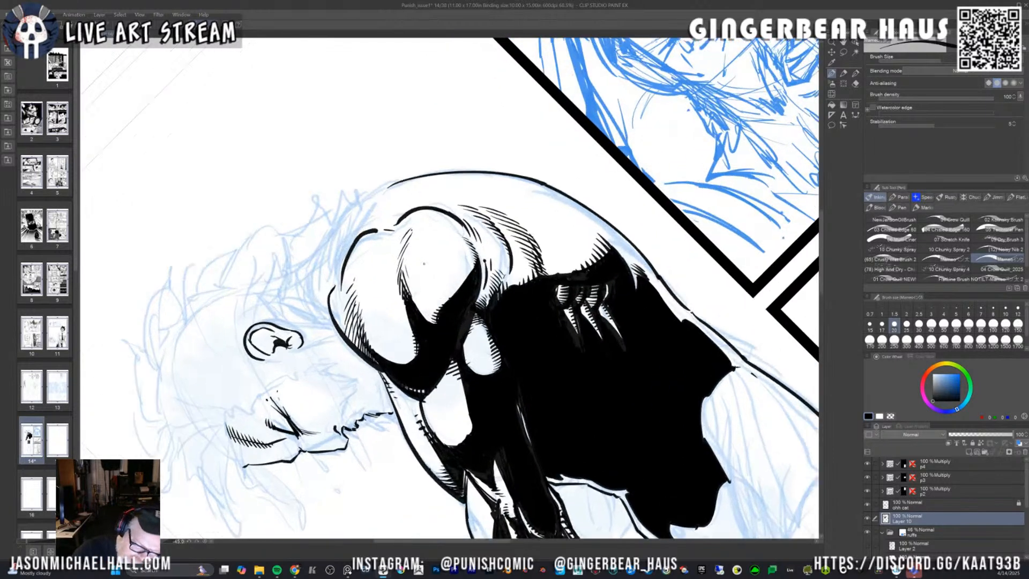
scroll(424, 263, up, 2)
drag(696, 340, 527, 302)
drag(462, 269, 486, 296)
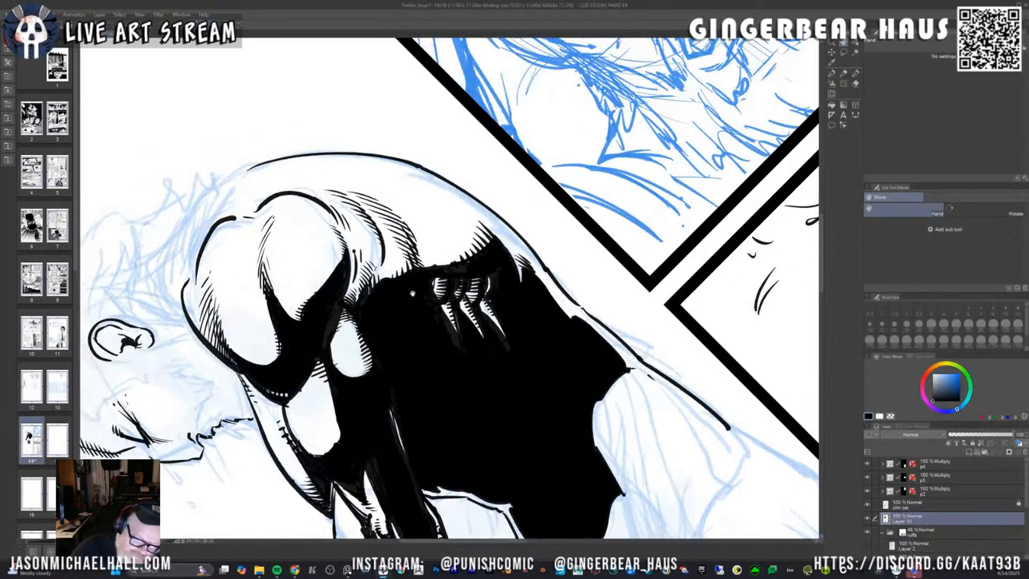
drag(377, 329, 455, 328)
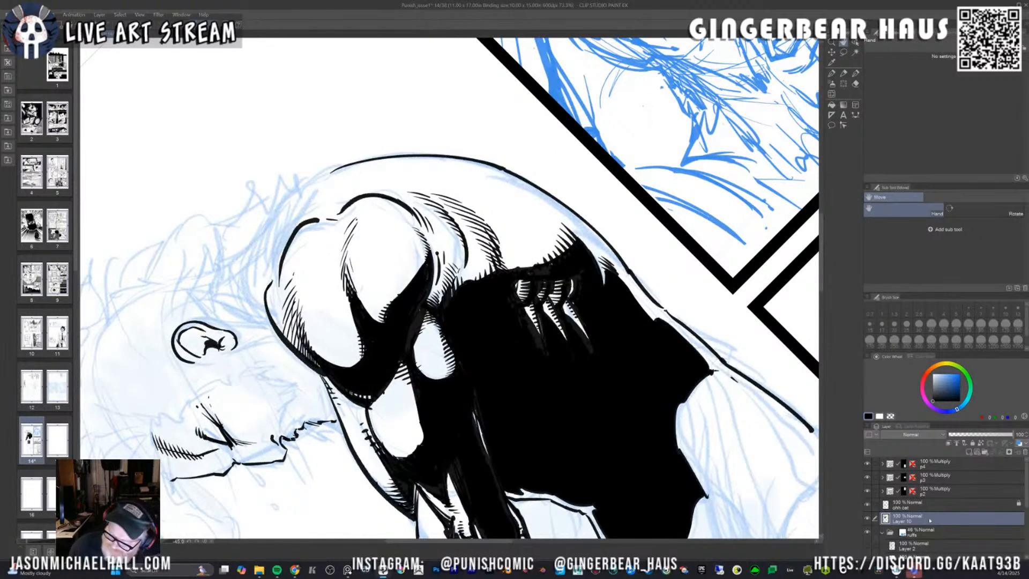
drag(954, 518, 970, 453)
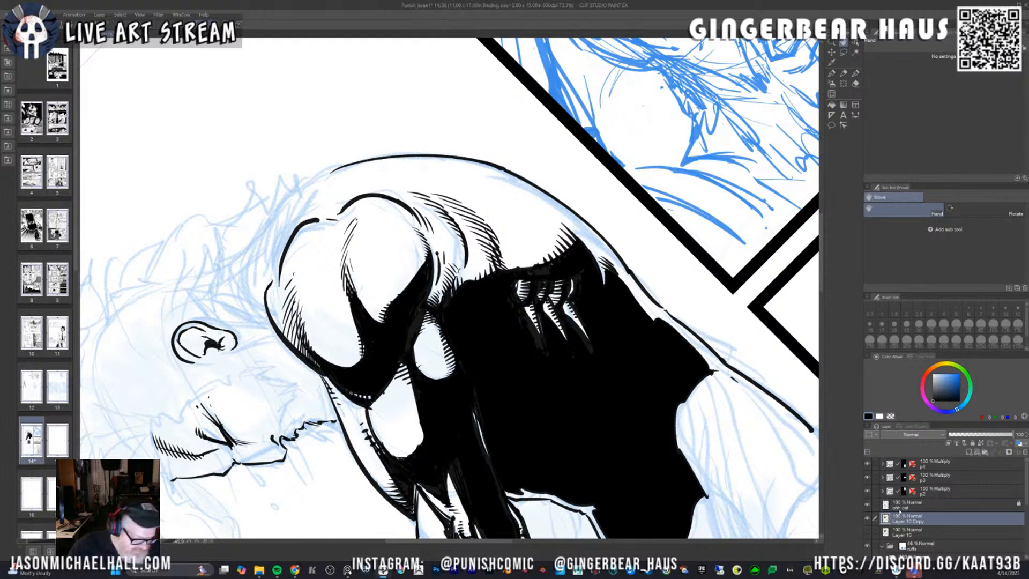
Erase the hatching behind the shoulder on the copied layer and re-ink the upper edge of the torso's black area.
key(e)
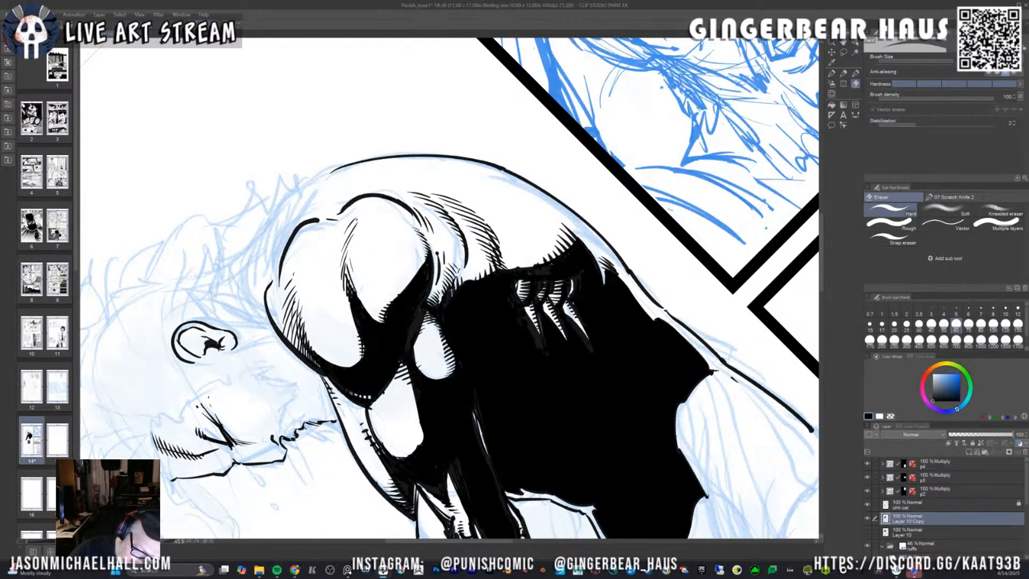
mouse_move(448, 268)
mouse_down()
mouse_move(448, 289)
mouse_move(469, 271)
mouse_move(457, 250)
mouse_move(485, 231)
mouse_move(490, 268)
mouse_move(483, 220)
mouse_move(428, 200)
mouse_move(477, 292)
mouse_move(448, 279)
mouse_move(482, 288)
mouse_move(508, 267)
mouse_up()
key(p)
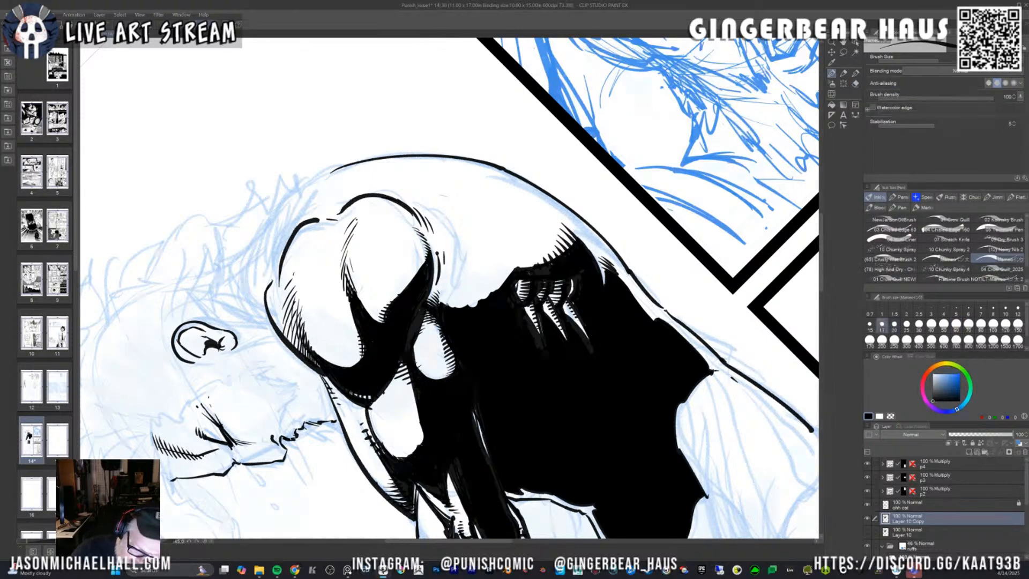
mouse_move(464, 303)
mouse_down()
mouse_move(516, 264)
mouse_move(502, 284)
mouse_move(458, 304)
mouse_move(483, 278)
mouse_move(468, 293)
mouse_move(517, 268)
mouse_move(467, 291)
mouse_up()
Try fine hatching at brush size 10 in the gap between the shoulder and the torso's black area.
key(bracketleft)
key(bracketleft)
key(bracketleft)
key(bracketleft)
key(bracketleft)
key(bracketleft)
key(bracketleft)
key(bracketleft)
key(bracketleft)
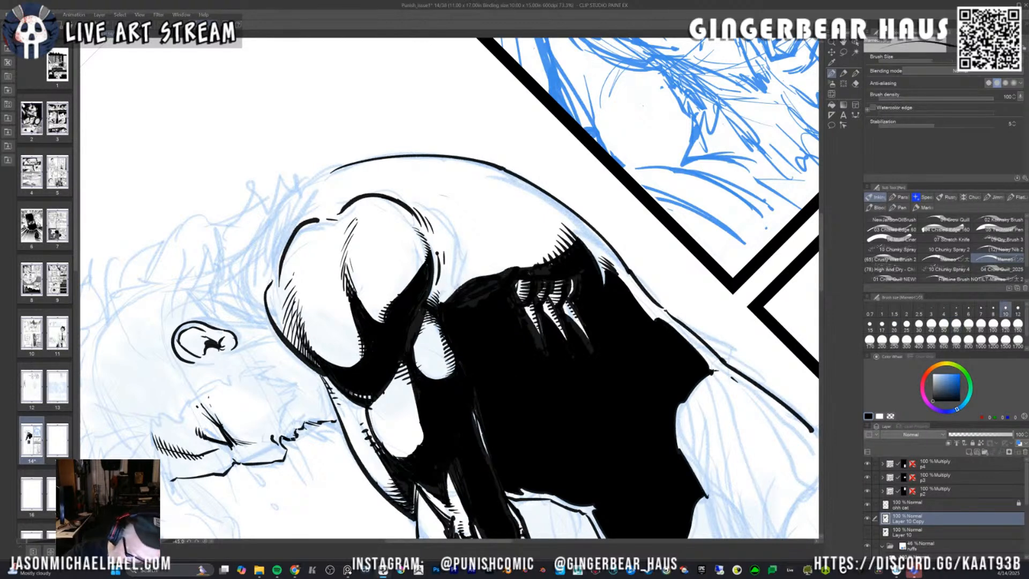
key(asciicircum)
key(asciicircum)
key(asciicircum)
key(asciicircum)
key(asciicircum)
key(asciicircum)
key(asciicircum)
key(asciicircum)
key(asciicircum)
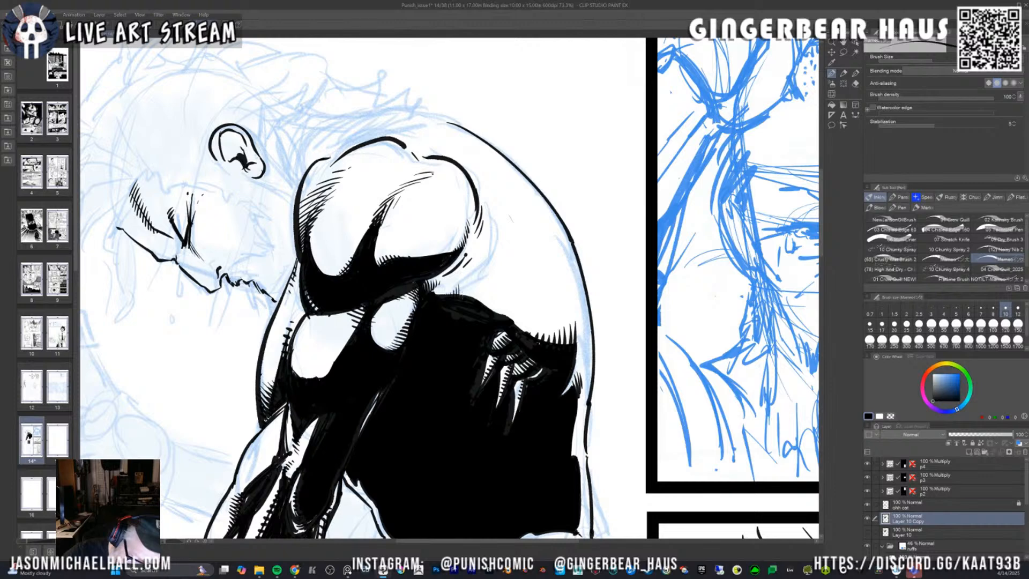
drag(465, 291, 485, 239)
Extend the fine hatching around the back contour of the shoulder, rotating the canvas to suit the stroke direction.
key(minus)
key(minus)
key(minus)
key(minus)
key(minus)
key(minus)
key(minus)
key(minus)
key(minus)
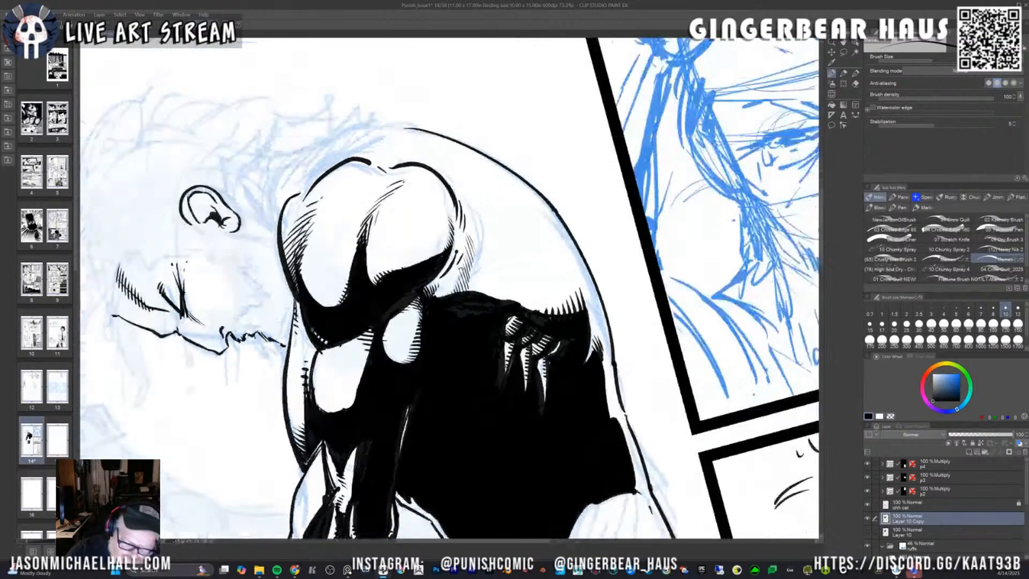
key(minus)
key(minus)
key(minus)
key(minus)
key(minus)
key(minus)
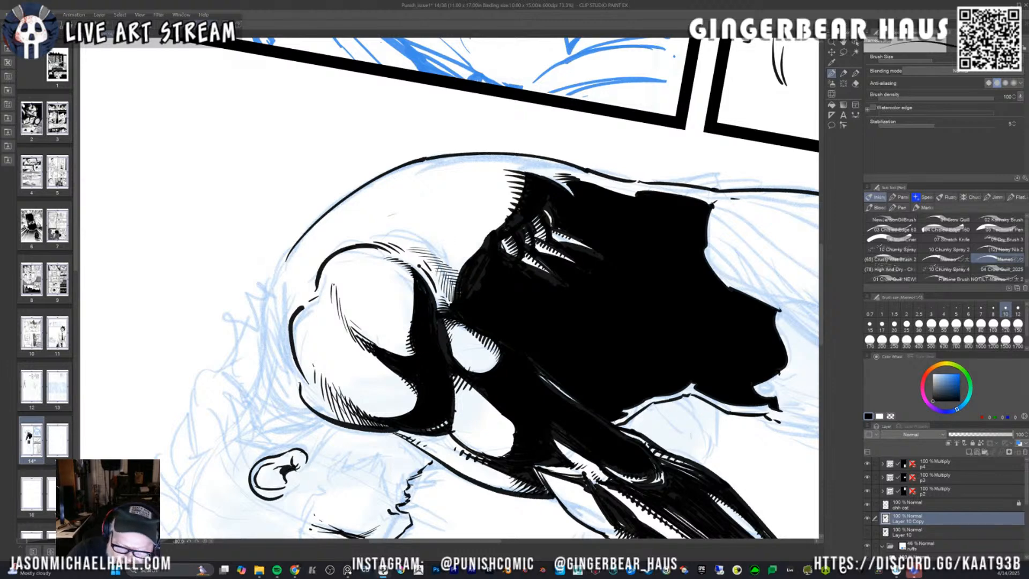
Try longer fine strokes rising from the torso's black edge onto the back, then erase the fine hatching.
key(minus)
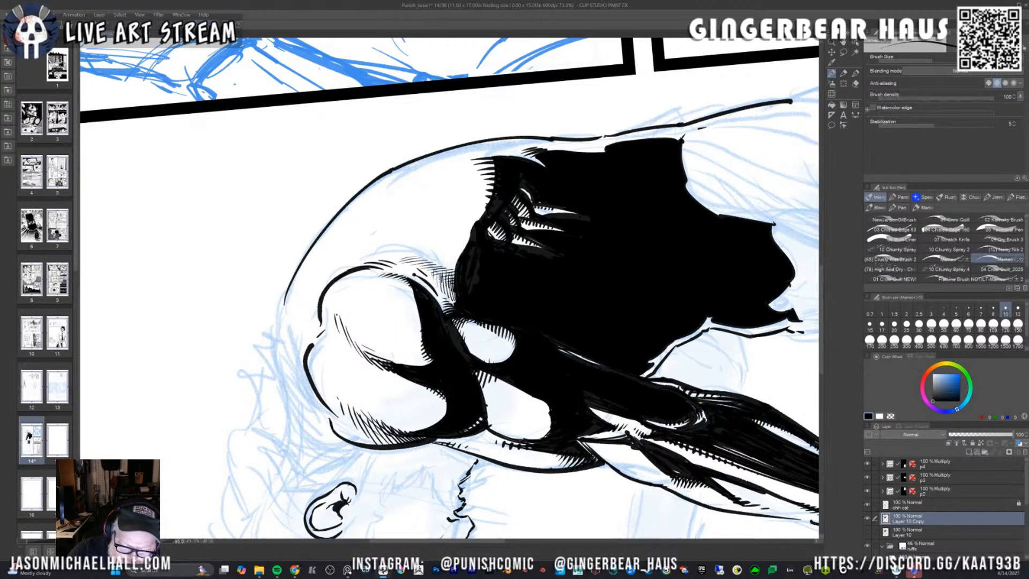
mouse_move(457, 253)
mouse_down()
mouse_move(453, 278)
mouse_move(445, 256)
mouse_up()
drag(457, 233, 441, 256)
mouse_move(448, 224)
mouse_down()
mouse_move(439, 251)
mouse_move(440, 236)
mouse_up()
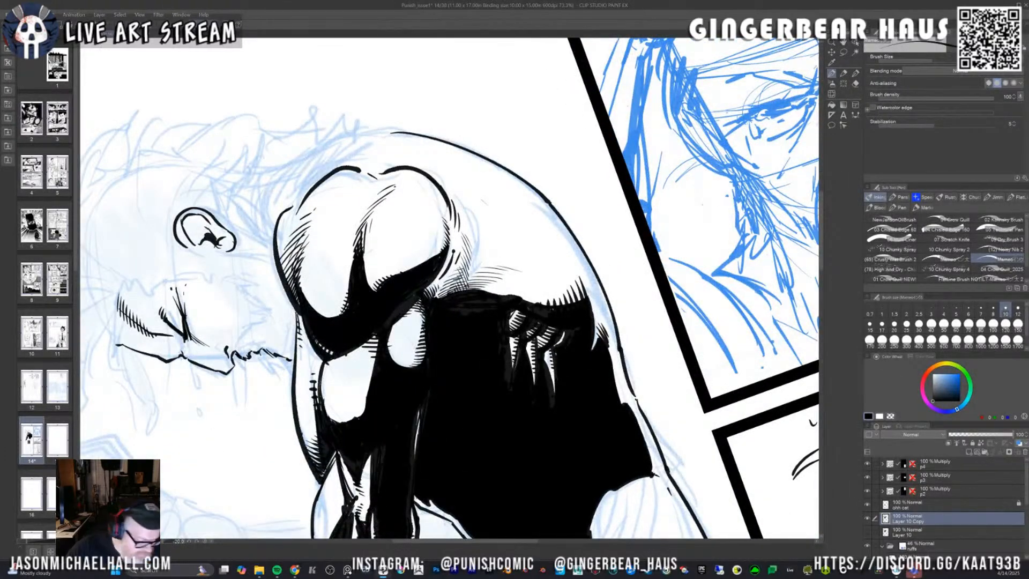
key(e)
mouse_move(469, 284)
mouse_down()
mouse_move(466, 238)
mouse_move(462, 266)
mouse_move(447, 282)
mouse_move(495, 277)
mouse_move(480, 264)
mouse_move(486, 282)
mouse_move(462, 284)
mouse_move(493, 272)
mouse_up()
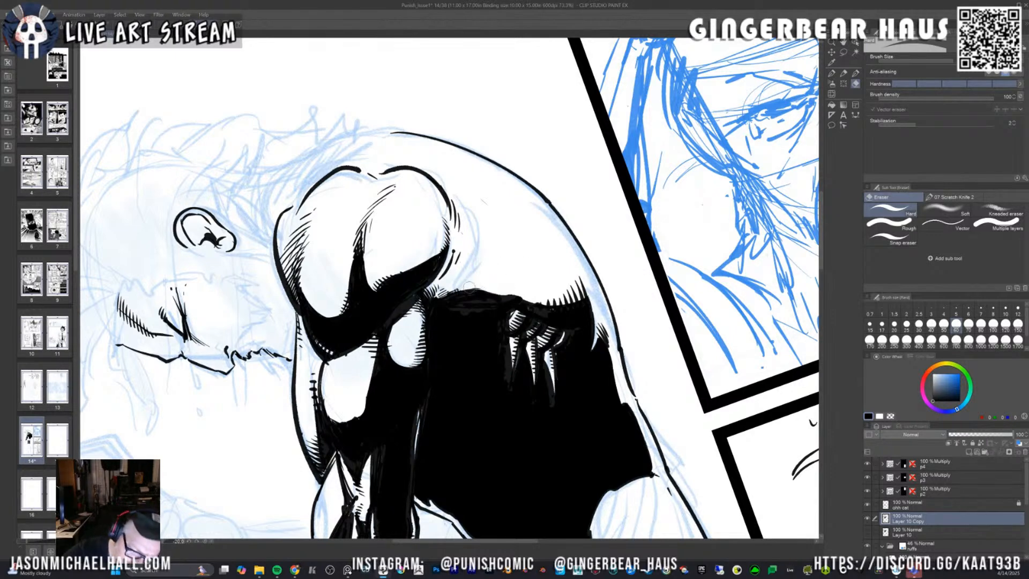
Set the brush size to 17 and hatch a short slanted cluster rising from the torso's black edge behind the shoulder.
key(p)
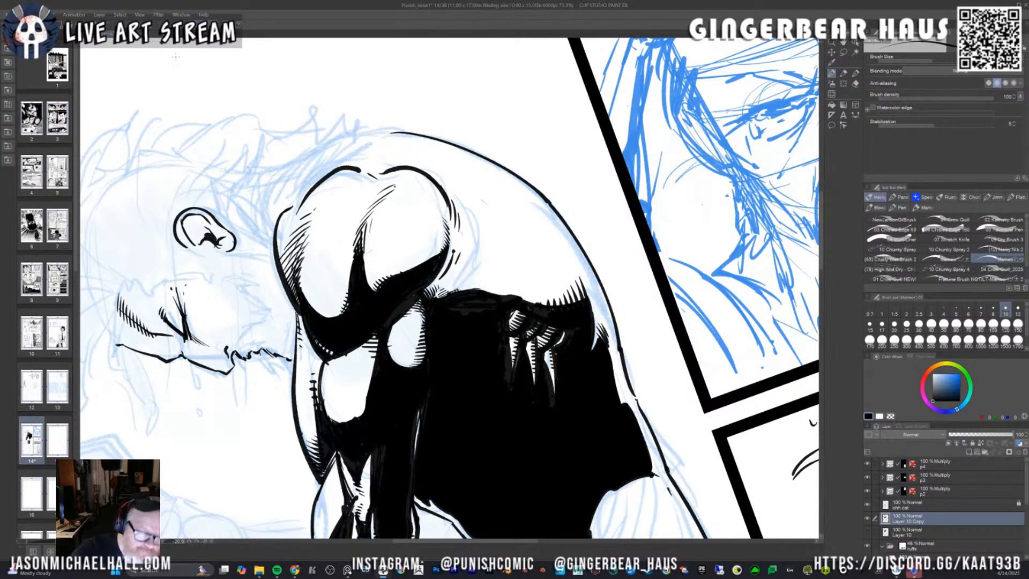
drag(474, 288, 474, 294)
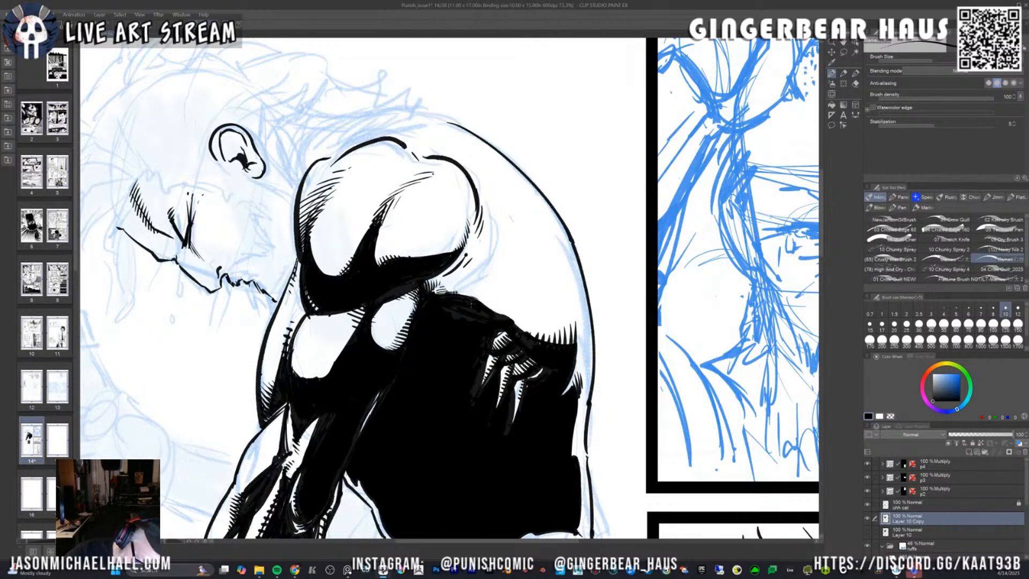
drag(476, 296, 475, 293)
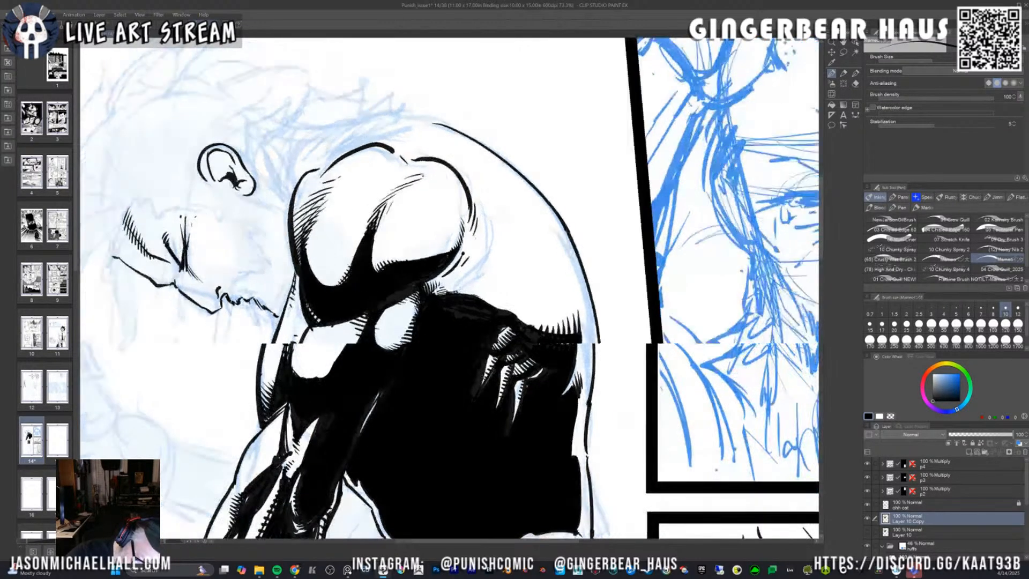
key(bracketright)
key(bracketright)
key(bracketright)
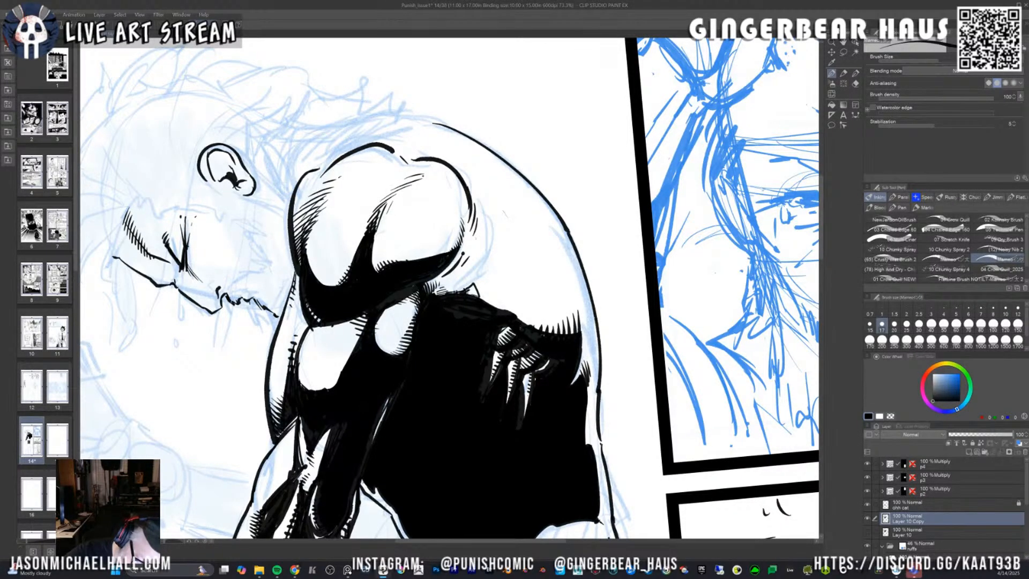
drag(471, 283, 480, 262)
drag(486, 270, 481, 261)
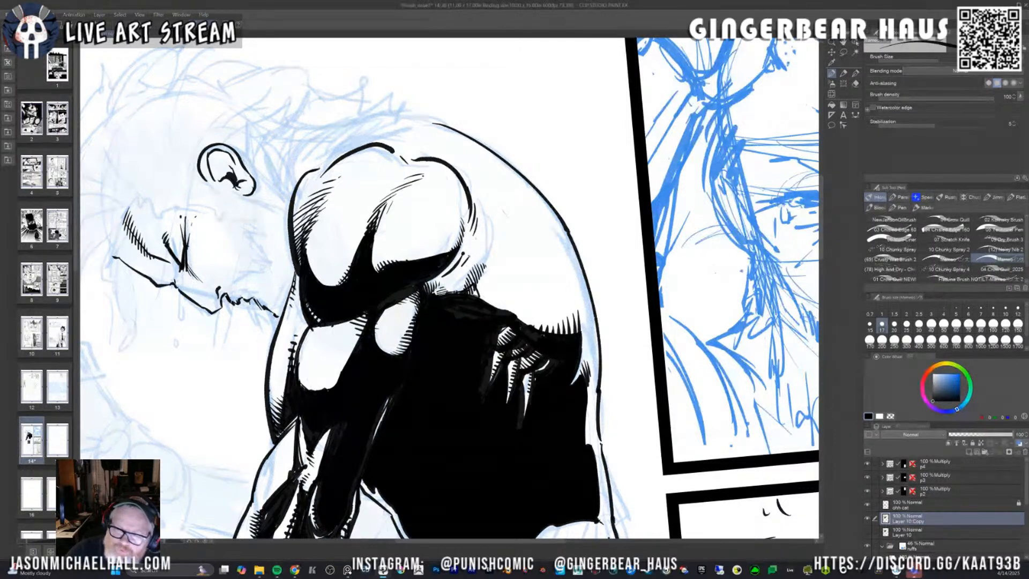
Set the brush size to 25 and reinforce the base of the hatching where the torso's black area meets the shoulder.
key(bracketright)
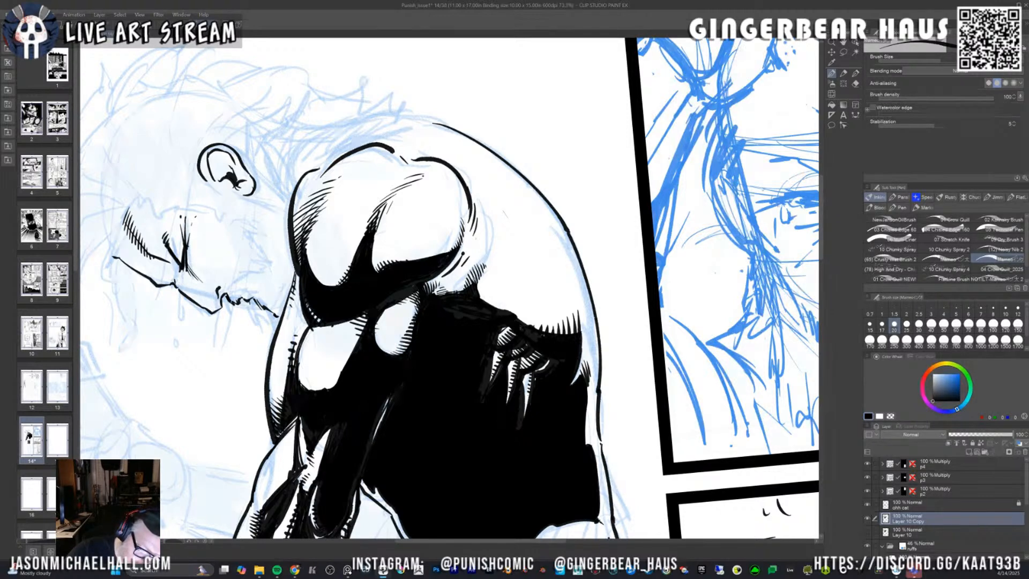
key(bracketright)
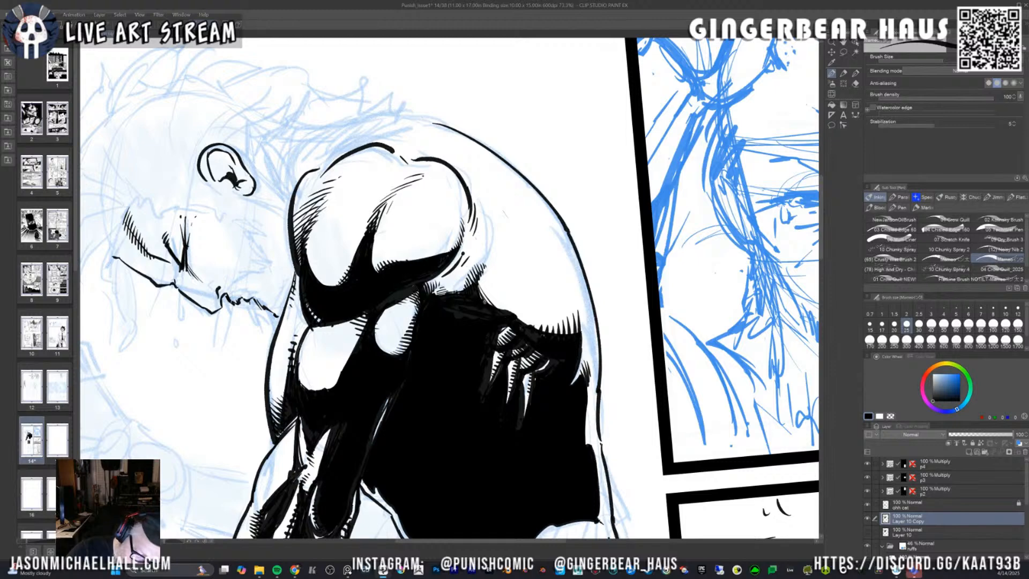
drag(482, 287, 477, 299)
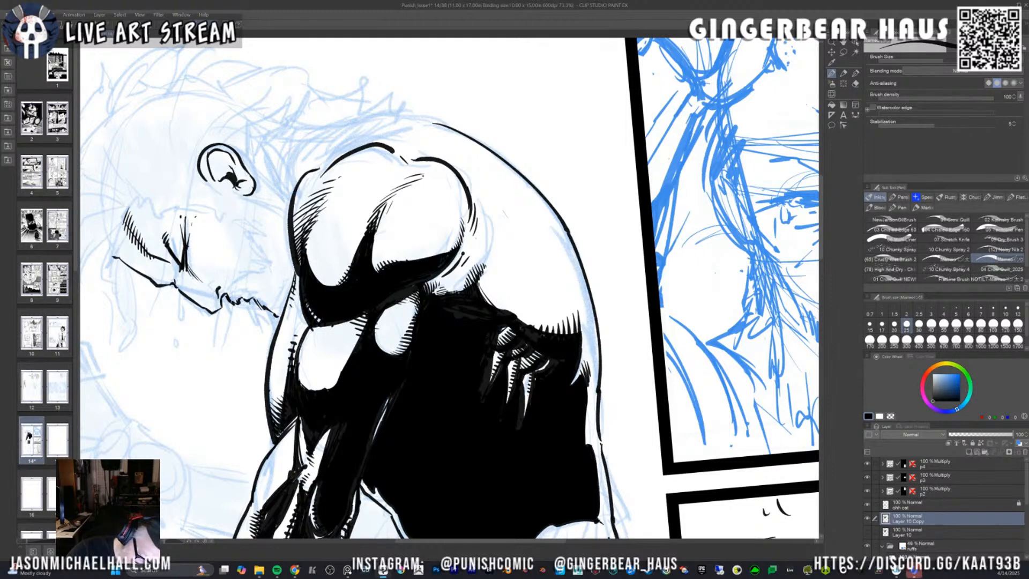
Reduce the brush size to 12 and add short fine strokes rising from the torso's black edge behind the shoulder.
key(bracketleft)
key(bracketleft)
key(bracketleft)
key(bracketleft)
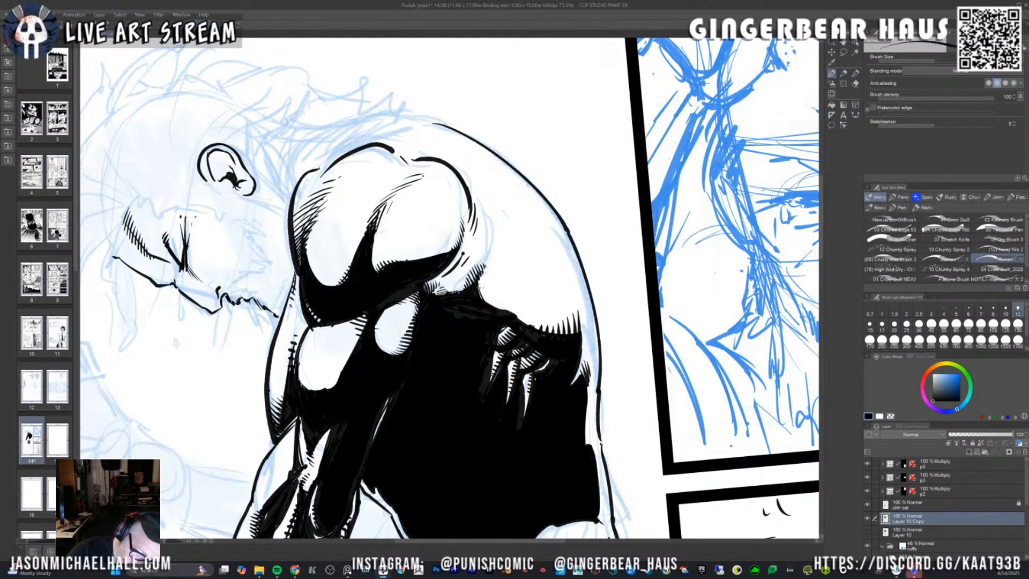
drag(489, 284, 477, 303)
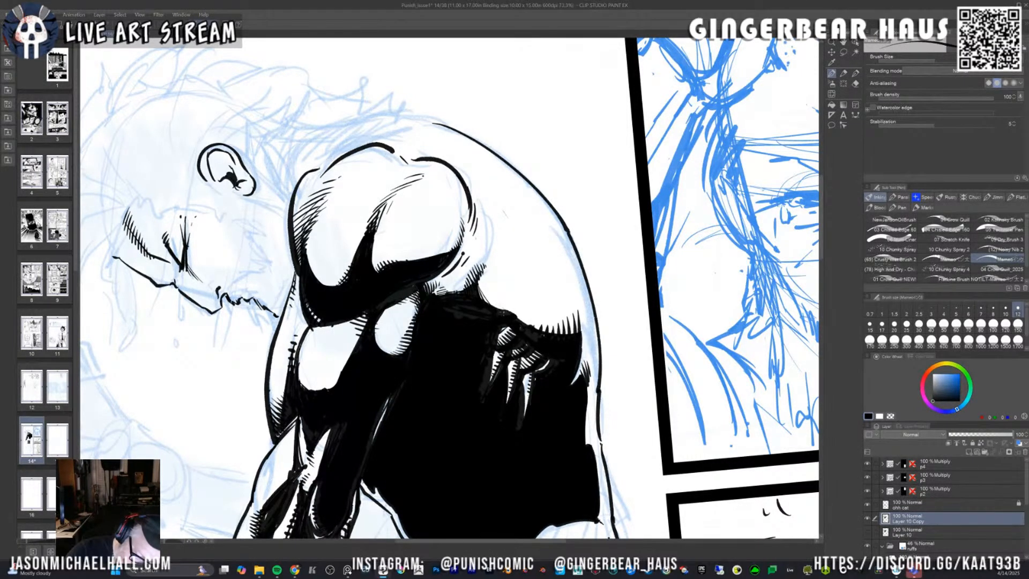
mouse_move(510, 306)
mouse_down()
mouse_move(503, 316)
mouse_move(513, 317)
mouse_up()
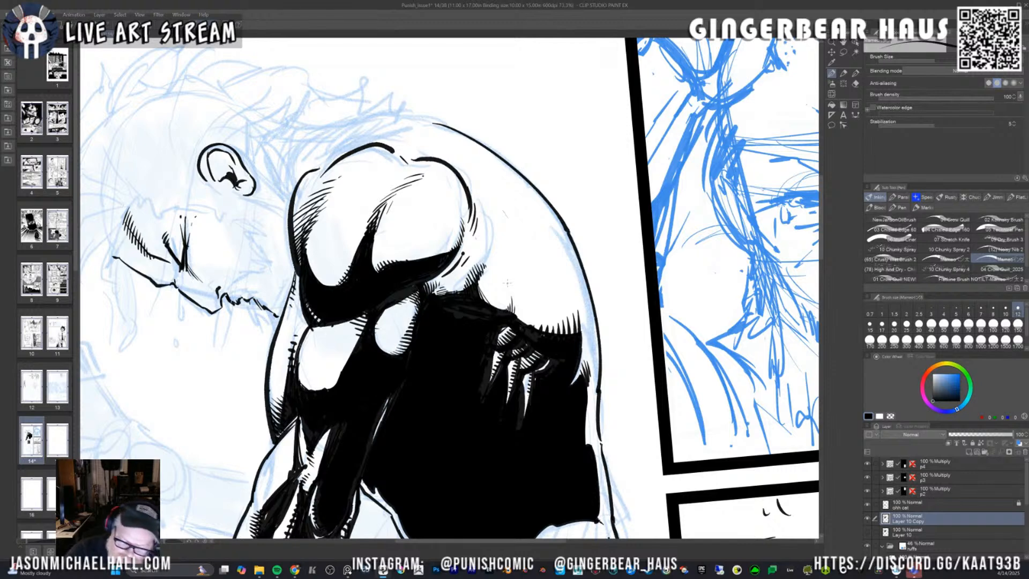
Set the brush size to 15 and hatch short strokes inside the back's outline above the black area, undoing the last stroke.
scroll(508, 282, down, 3)
key(e)
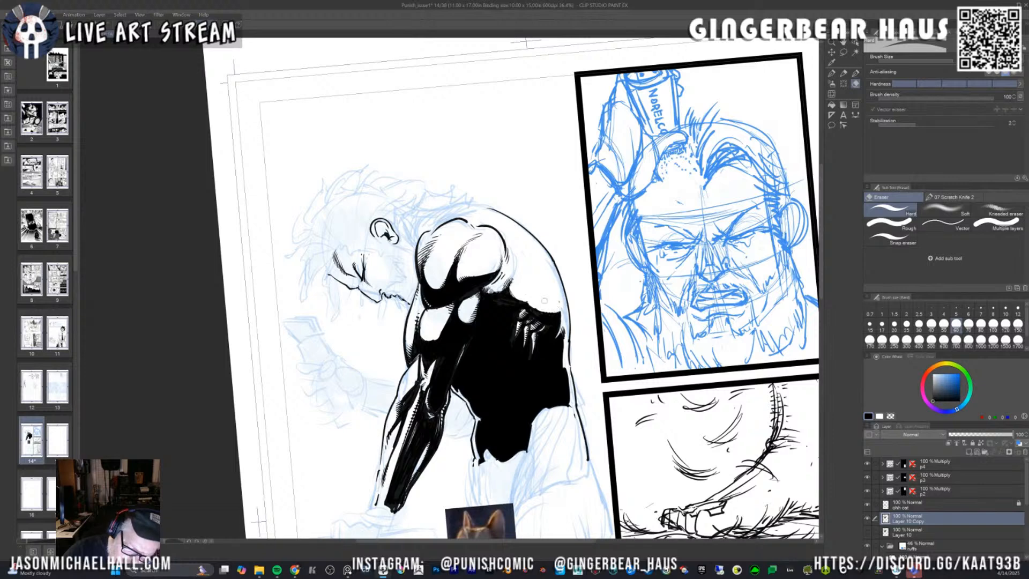
key(p)
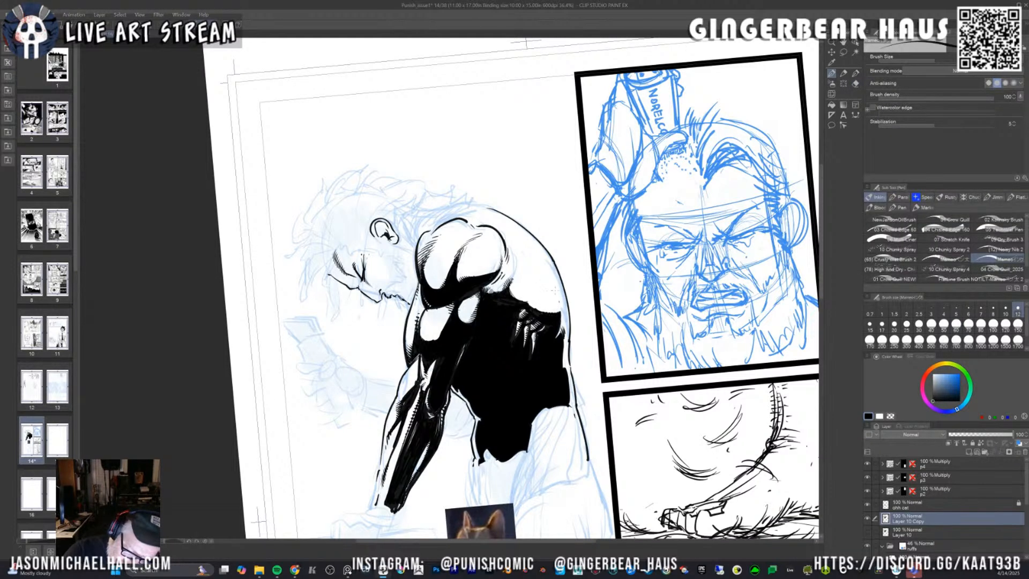
key(minus)
key(asciicircum)
key(bracketright)
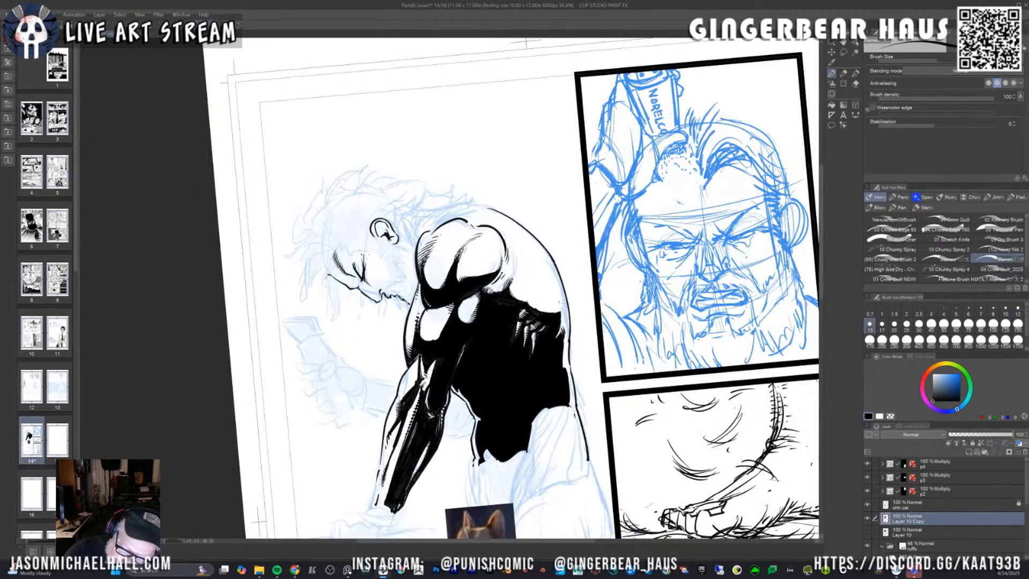
key(minus)
key(minus)
key(minus)
key(minus)
key(minus)
key(minus)
key(minus)
key(minus)
key(minus)
key(minus)
key(minus)
key(minus)
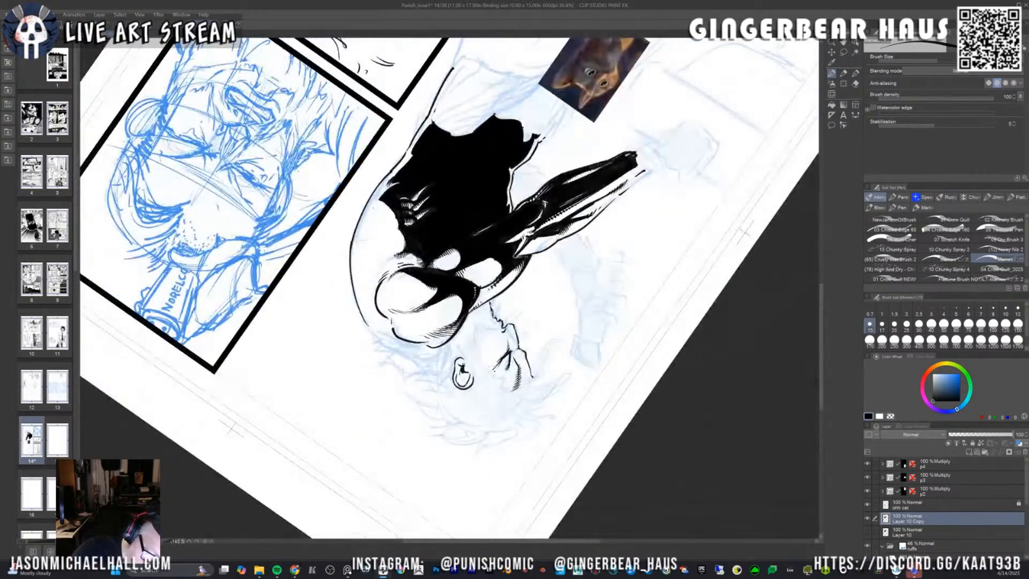
mouse_move(360, 237)
mouse_down()
mouse_move(359, 249)
mouse_move(363, 230)
mouse_up()
mouse_move(378, 196)
mouse_down()
mouse_move(367, 225)
mouse_move(372, 213)
mouse_up()
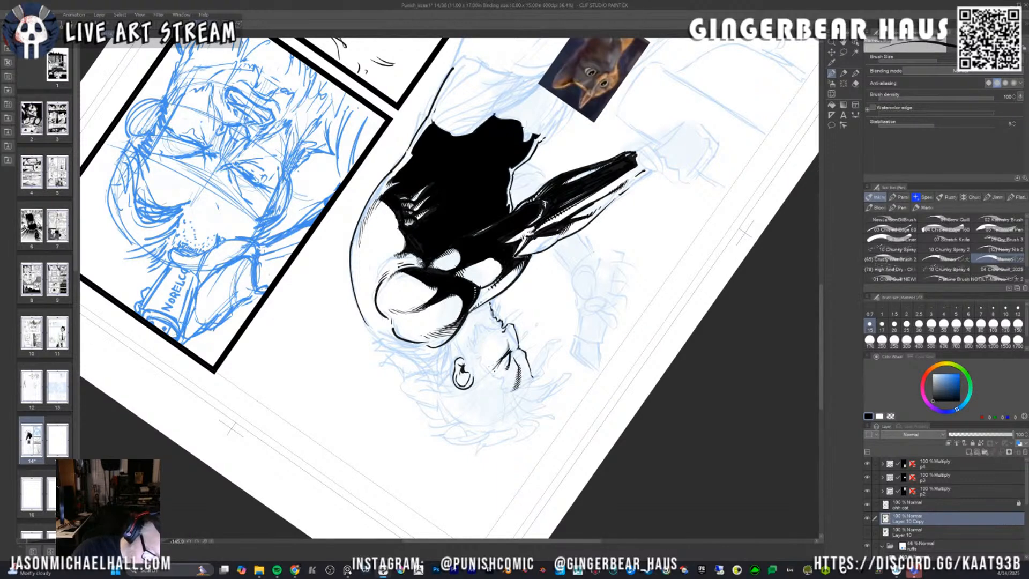
key(ctrl+z)
Set the brush size to 30 and strengthen the black edge where the torso meets the back's outline.
key(bracketright)
key(bracketright)
key(bracketright)
key(bracketright)
key(bracketright)
key(bracketright)
key(bracketright)
key(bracketright)
key(bracketright)
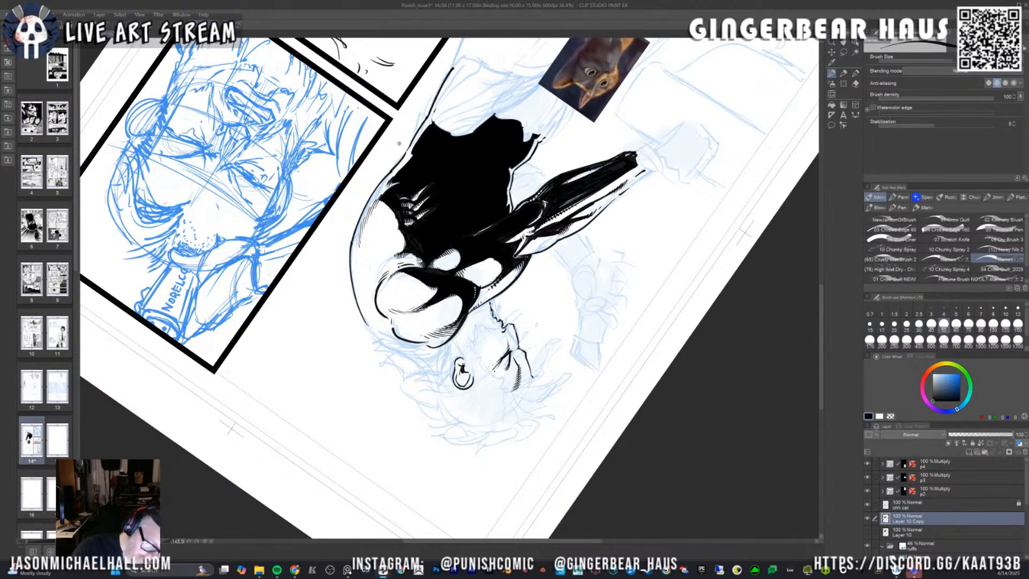
key(bracketleft)
key(bracketleft)
key(bracketleft)
key(bracketleft)
key(bracketleft)
drag(463, 182, 392, 198)
key(minus)
key(minus)
key(minus)
key(minus)
key(minus)
key(minus)
key(minus)
key(minus)
key(minus)
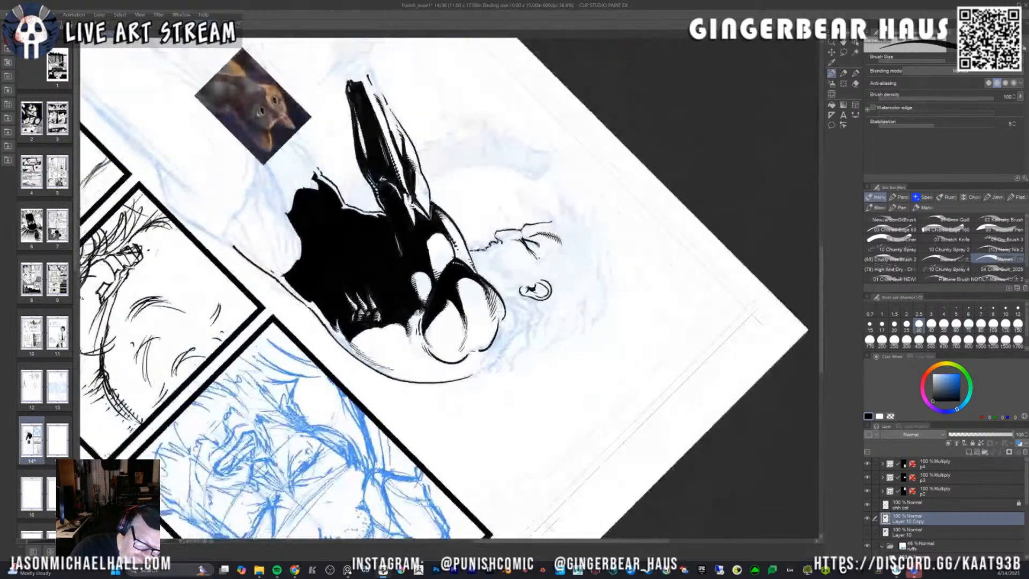
key(asciicircum)
key(asciicircum)
key(asciicircum)
key(asciicircum)
key(asciicircum)
key(asciicircum)
key(asciicircum)
key(asciicircum)
key(asciicircum)
key(asciicircum)
key(asciicircum)
key(asciicircum)
key(asciicircum)
key(asciicircum)
key(asciicircum)
key(asciicircum)
key(asciicircum)
key(asciicircum)
key(asciicircum)
key(asciicircum)
key(asciicircum)
key(asciicircum)
key(asciicircum)
key(asciicircum)
key(asciicircum)
key(asciicircum)
key(asciicircum)
key(asciicircum)
key(asciicircum)
key(asciicircum)
key(asciicircum)
key(asciicircum)
key(asciicircum)
key(asciicircum)
key(asciicircum)
key(asciicircum)
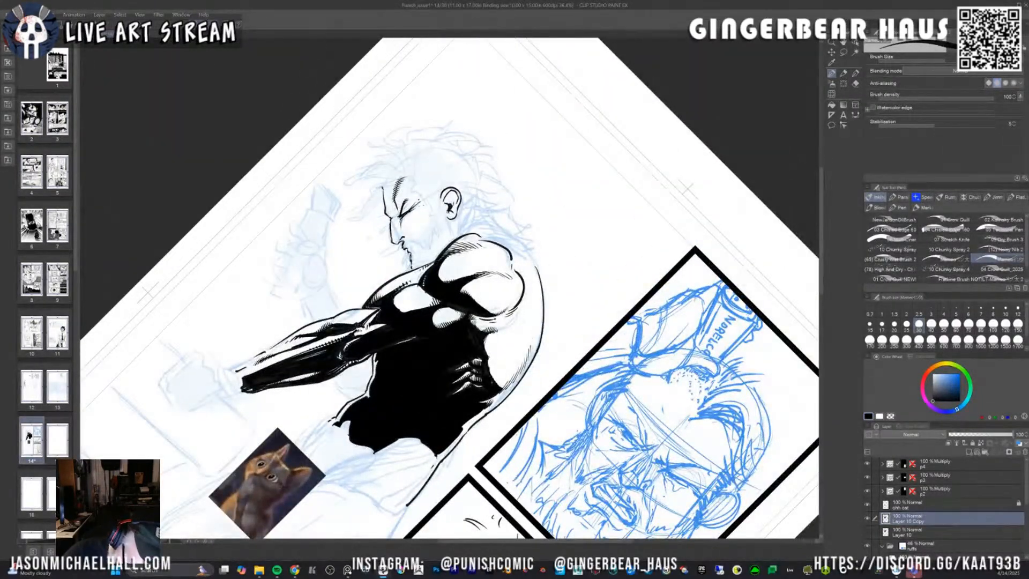
drag(496, 378, 499, 386)
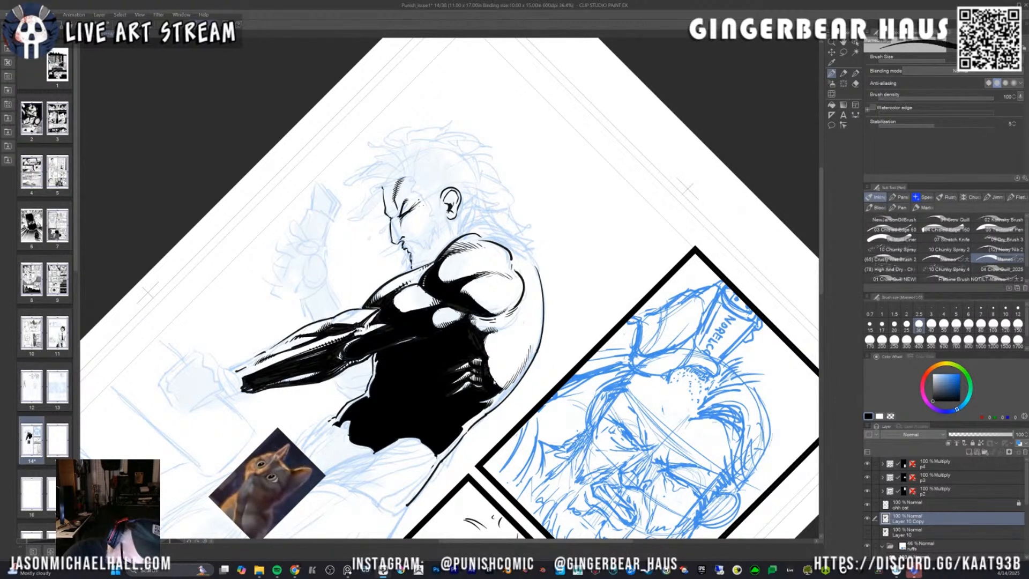
Build up feathered hatching from the torso's black edge along the inside of the back's outline, rotating the canvas to suit the strokes.
key(minus)
key(minus)
key(minus)
key(minus)
key(minus)
key(minus)
key(minus)
key(minus)
key(minus)
key(minus)
key(minus)
key(minus)
key(minus)
key(minus)
key(minus)
key(minus)
key(minus)
key(minus)
key(minus)
key(minus)
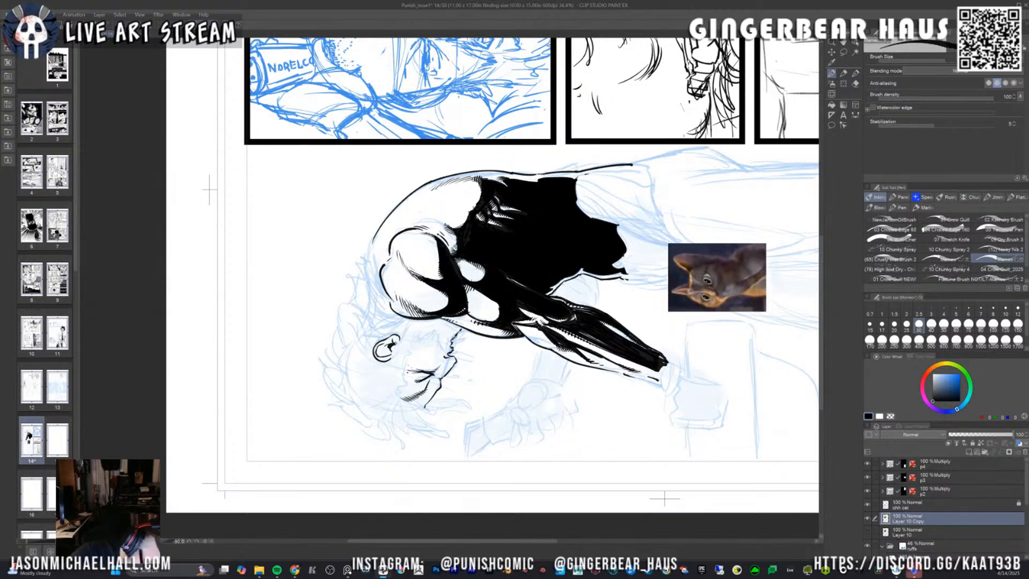
key(minus)
key(minus)
key(minus)
key(minus)
key(minus)
key(minus)
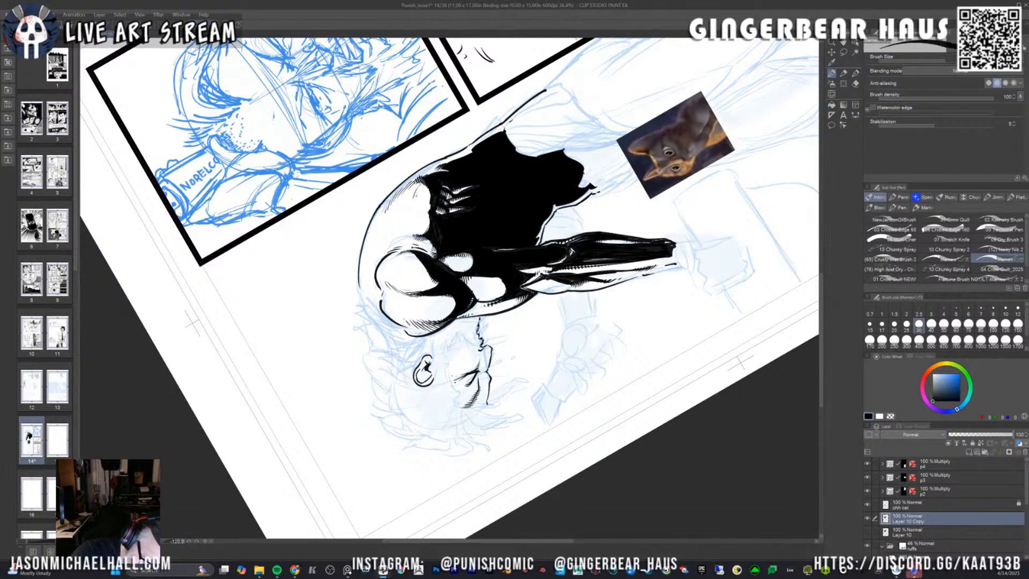
key(asciicircum)
key(asciicircum)
key(asciicircum)
key(asciicircum)
key(asciicircum)
key(asciicircum)
key(asciicircum)
key(asciicircum)
key(asciicircum)
key(asciicircum)
key(asciicircum)
key(asciicircum)
key(asciicircum)
key(asciicircum)
key(asciicircum)
key(asciicircum)
key(asciicircum)
key(asciicircum)
key(asciicircum)
key(asciicircum)
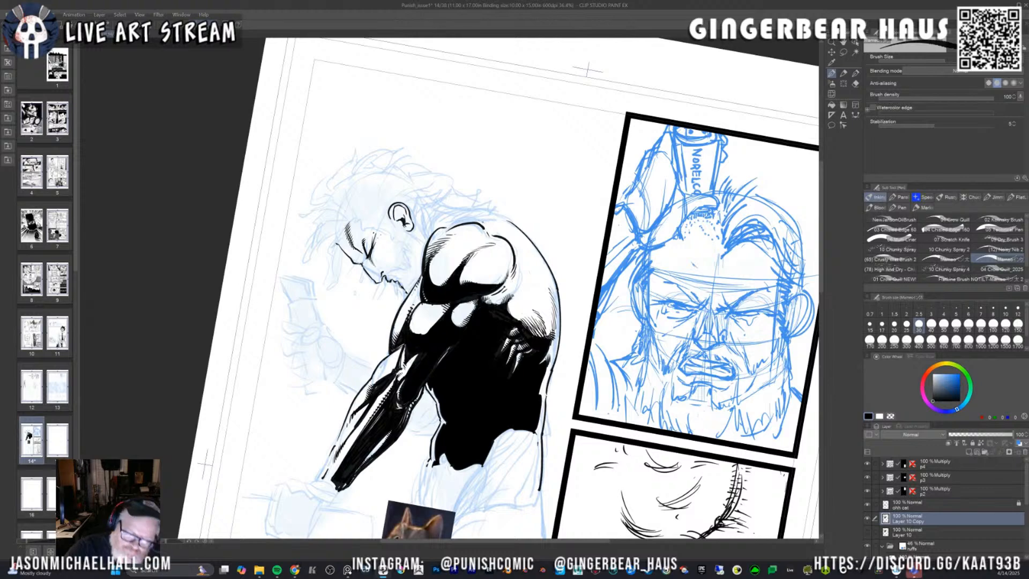
Try a short stroke at the gap in the top of the shoulder's outline with the canvas rotated, then undo it.
key(minus)
key(minus)
key(minus)
key(minus)
key(minus)
key(minus)
key(minus)
key(minus)
key(minus)
key(minus)
key(minus)
key(minus)
key(minus)
key(minus)
key(minus)
key(minus)
key(minus)
key(minus)
key(minus)
key(minus)
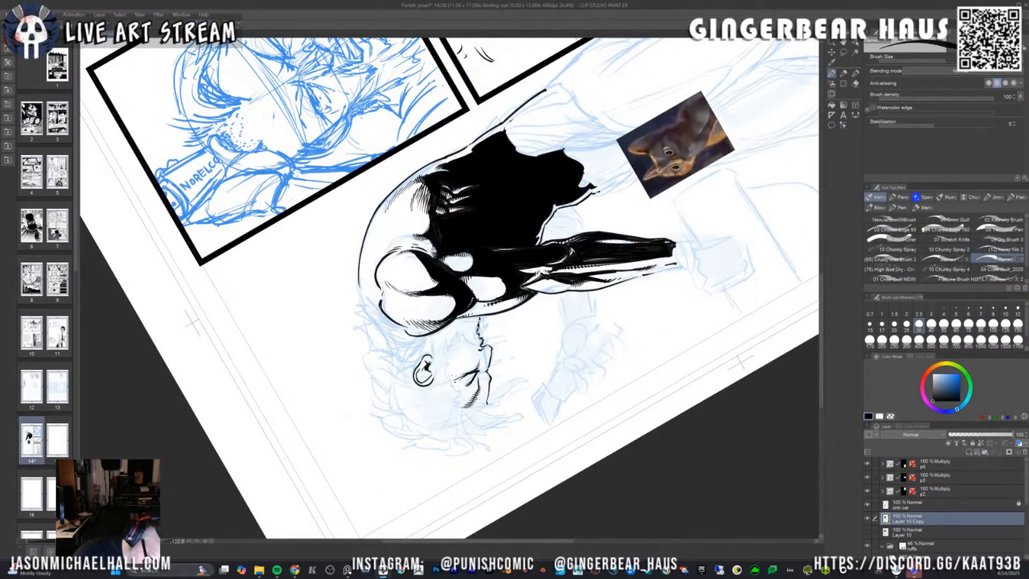
key(minus)
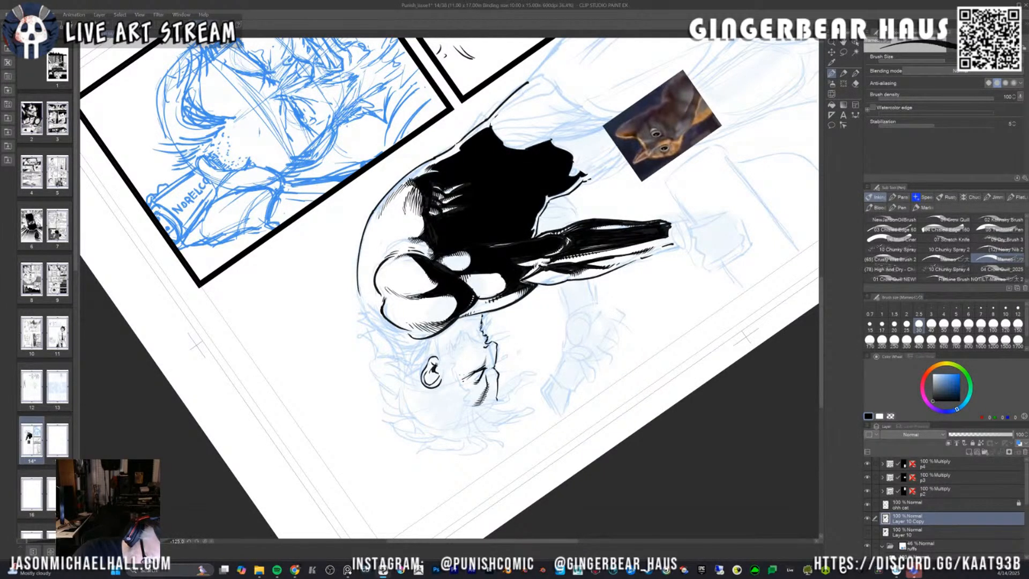
drag(386, 297, 382, 309)
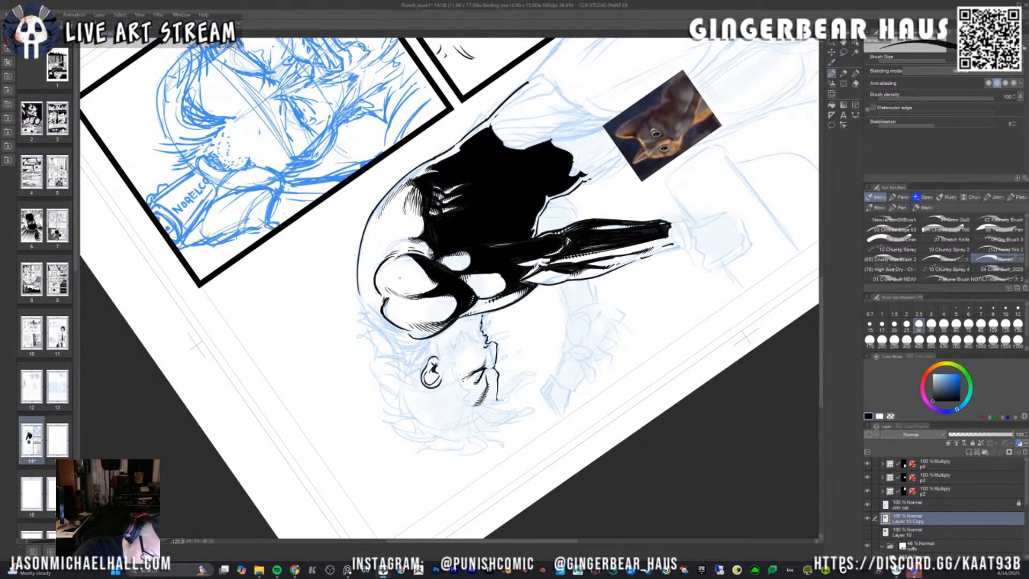
key(ctrl+z)
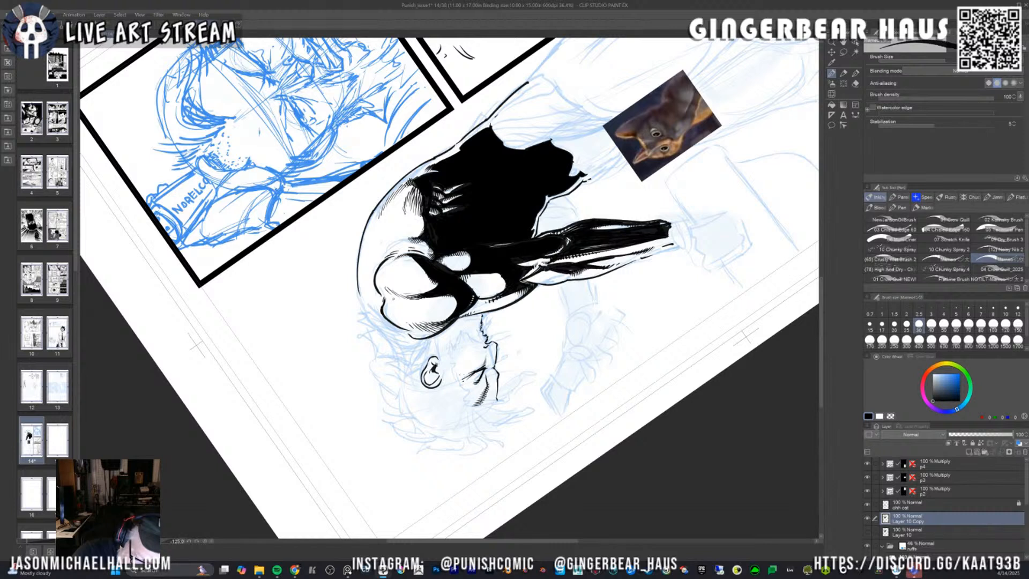
Thicken and hatch the shoulder's outer edge where it meets the lower end of the back's outline.
drag(385, 299, 391, 310)
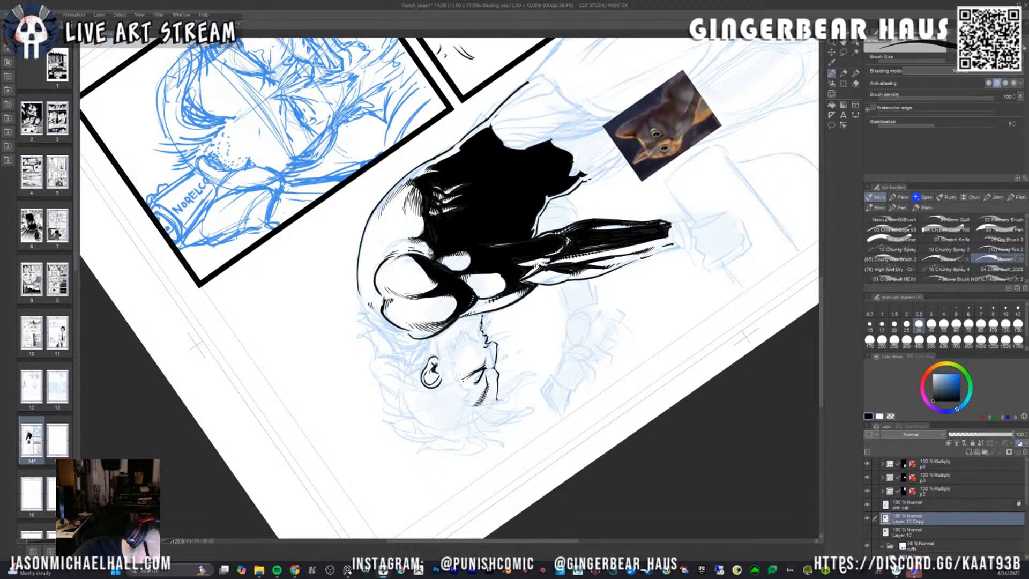
drag(372, 303, 383, 317)
mouse_move(361, 285)
mouse_down()
mouse_move(366, 310)
mouse_move(401, 332)
mouse_up()
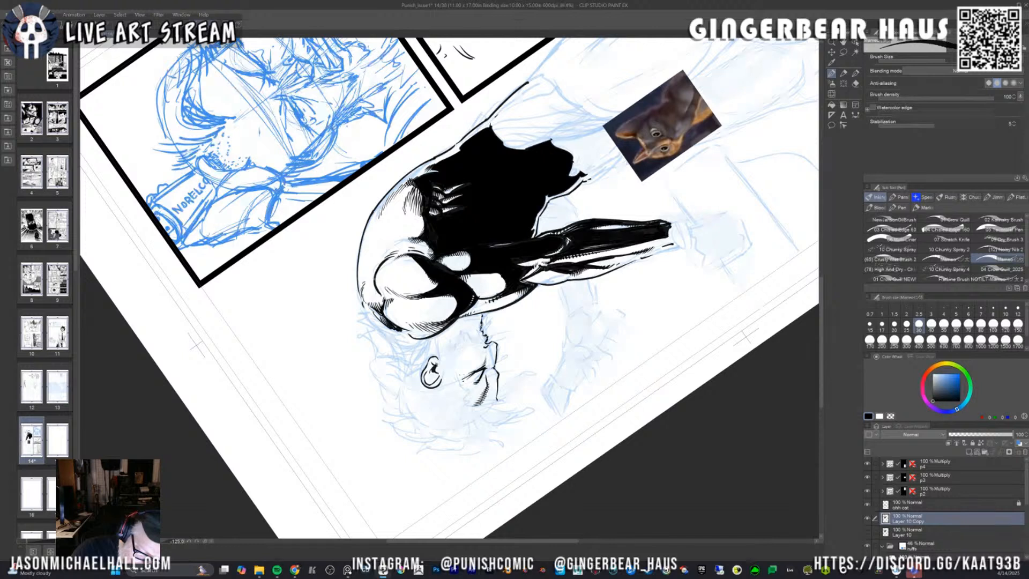
drag(380, 274, 374, 298)
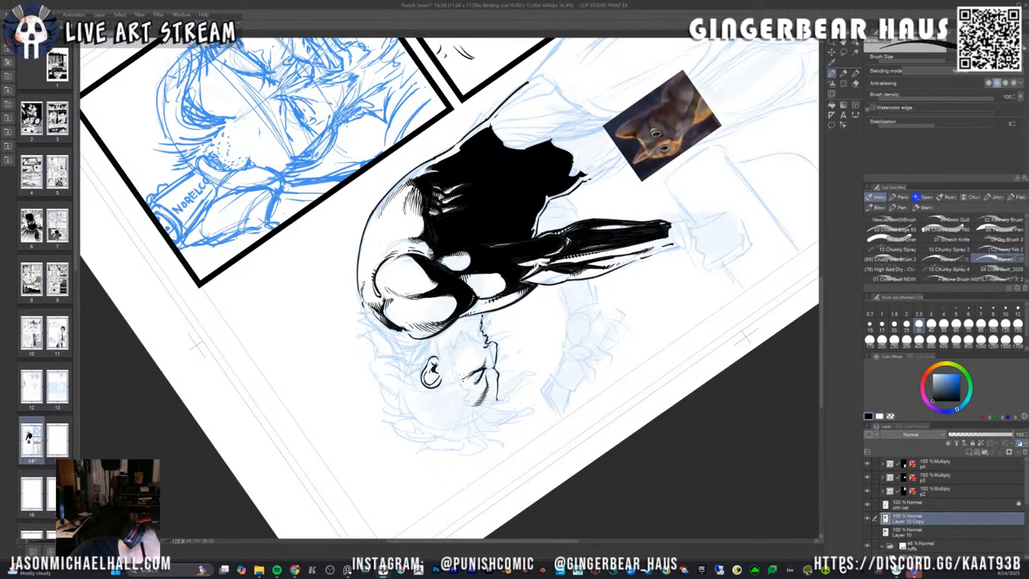
drag(403, 327, 416, 340)
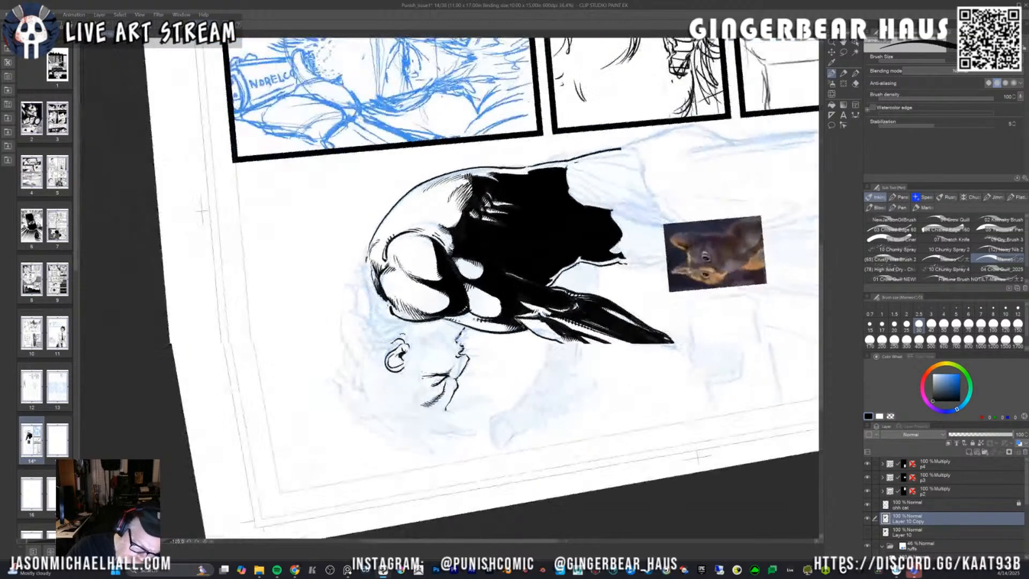
Raise the stabilization to 19 and ink the back of the neck and its base below the shoulder.
key(asciicircum)
key(asciicircum)
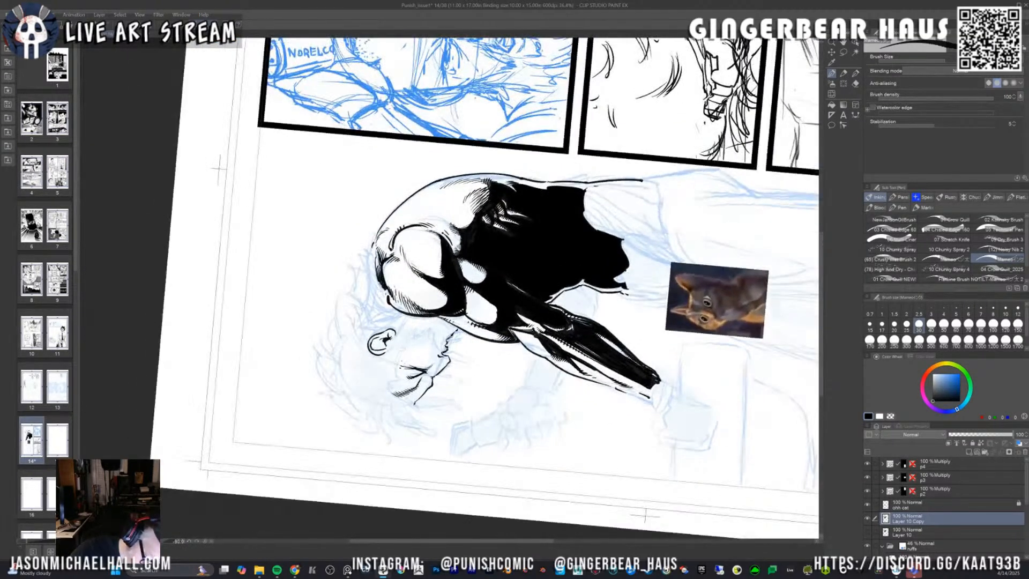
drag(386, 284, 381, 306)
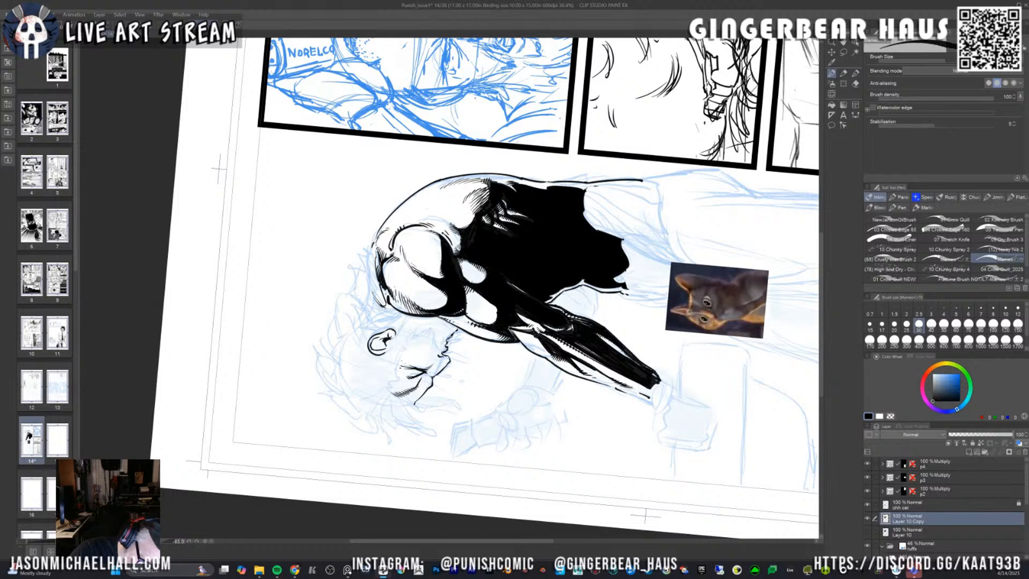
click(960, 125)
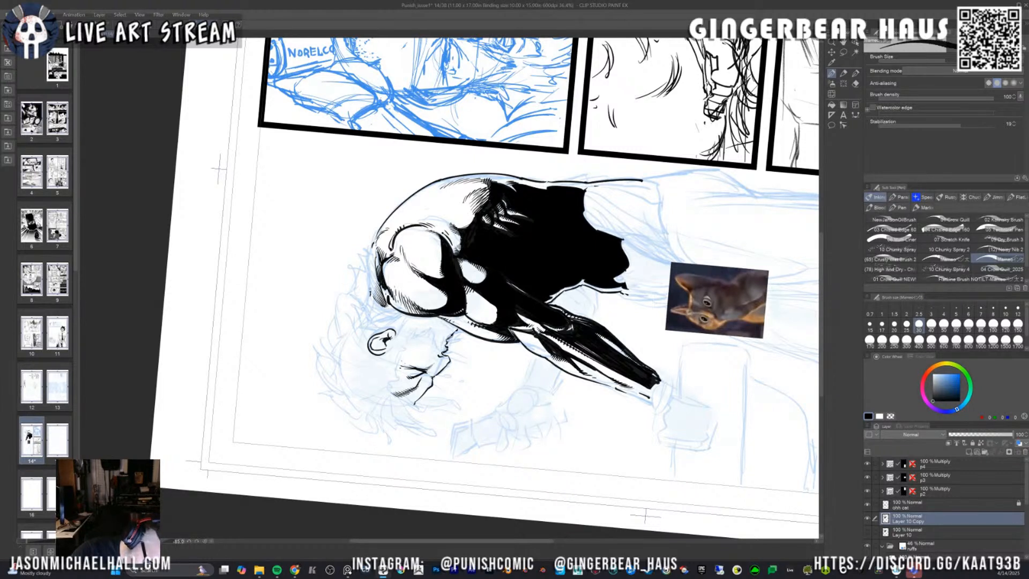
drag(372, 249, 369, 283)
key(ctrl+z)
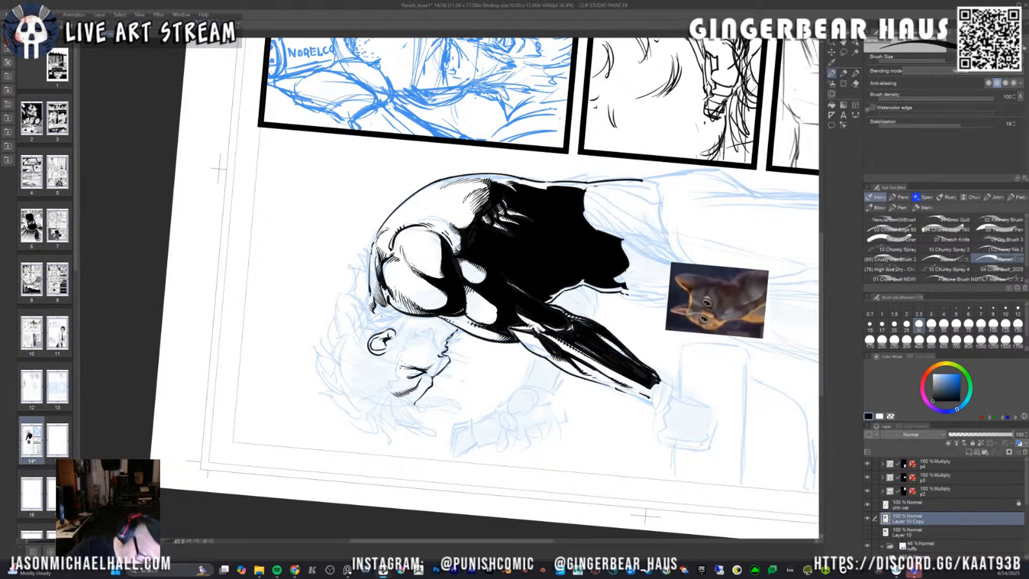
mouse_move(372, 314)
mouse_down()
mouse_move(404, 316)
mouse_move(382, 300)
mouse_up()
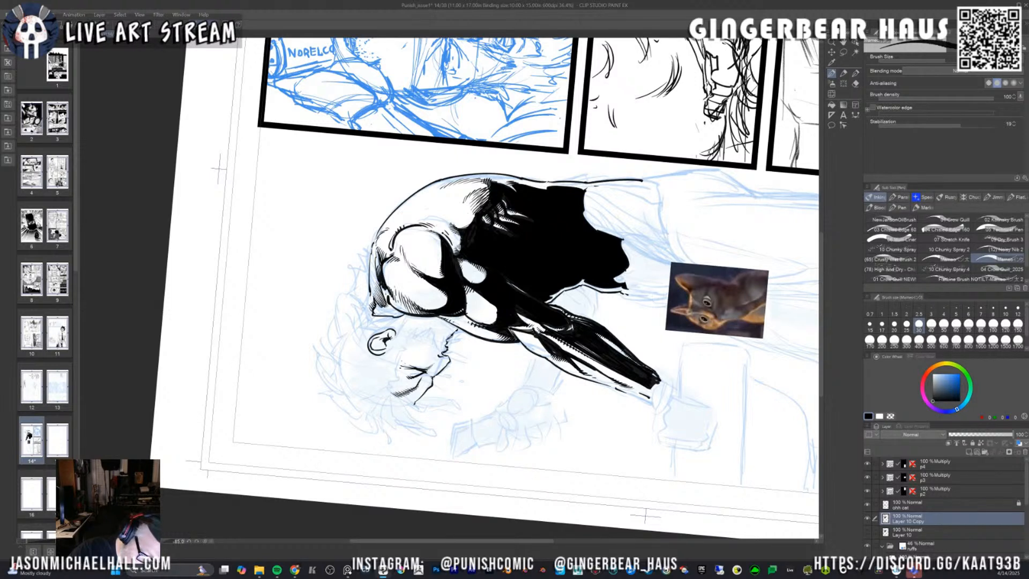
Fill the enclosed neck area with black and add short strokes from its lower edge toward the ear.
key(g)
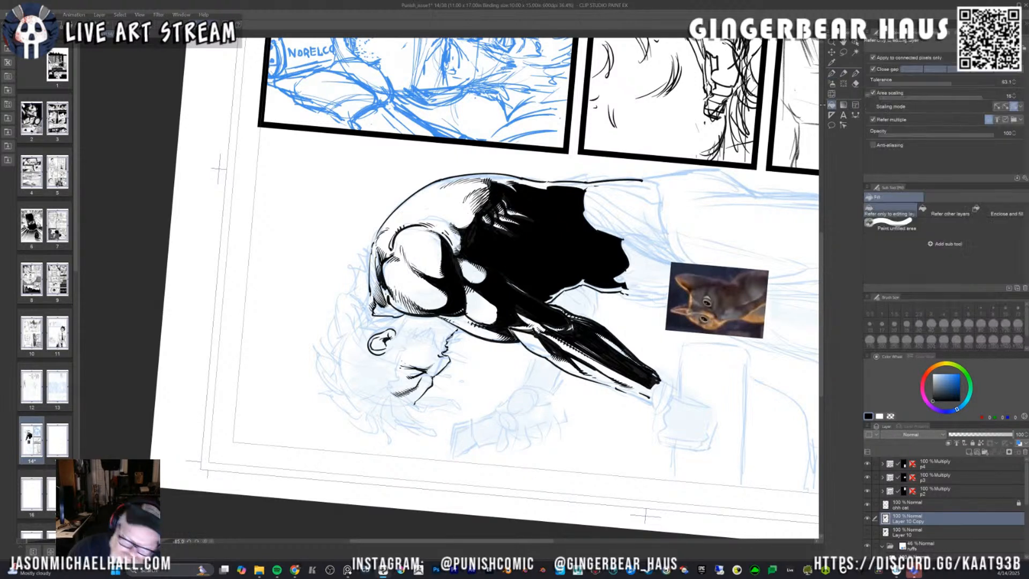
click(385, 311)
key(p)
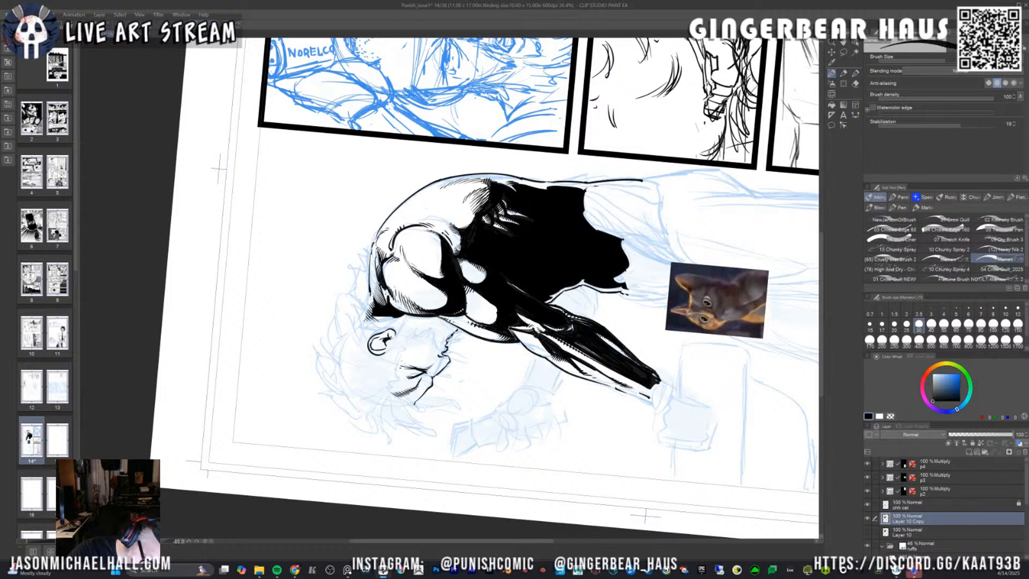
drag(382, 317, 380, 320)
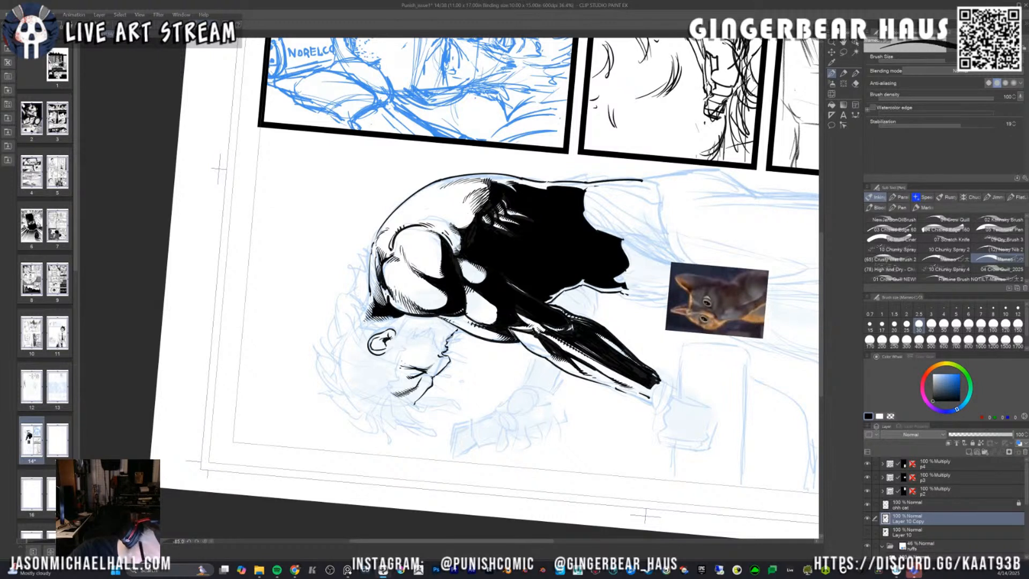
drag(402, 316, 395, 325)
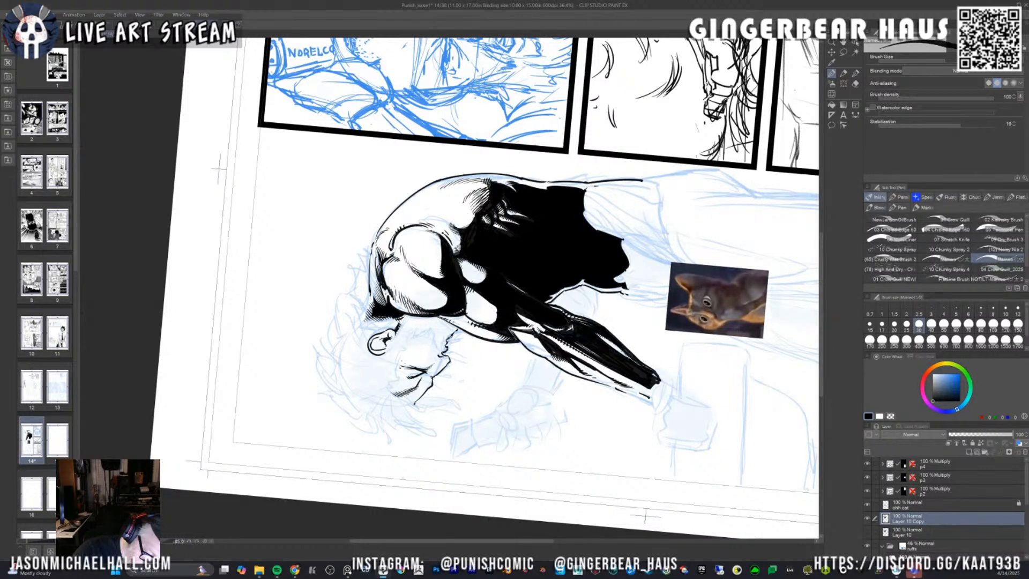
Ink a shadow contour from in front of the ear down the side of the face, rotating the canvas to suit.
key(asciicircum)
key(asciicircum)
key(asciicircum)
key(asciicircum)
key(asciicircum)
key(asciicircum)
key(asciicircum)
key(asciicircum)
key(asciicircum)
key(asciicircum)
key(asciicircum)
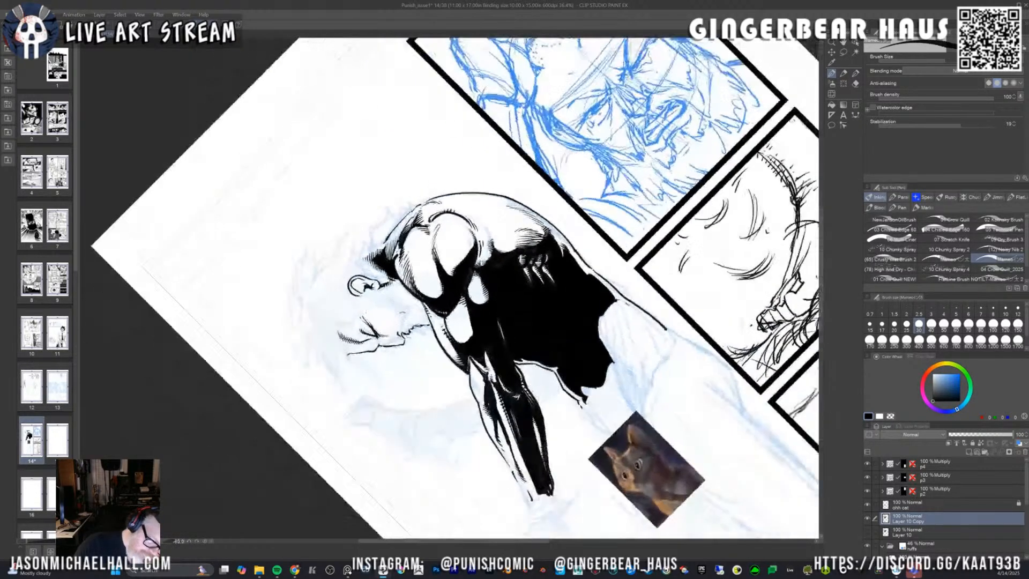
key(asciicircum)
key(asciicircum)
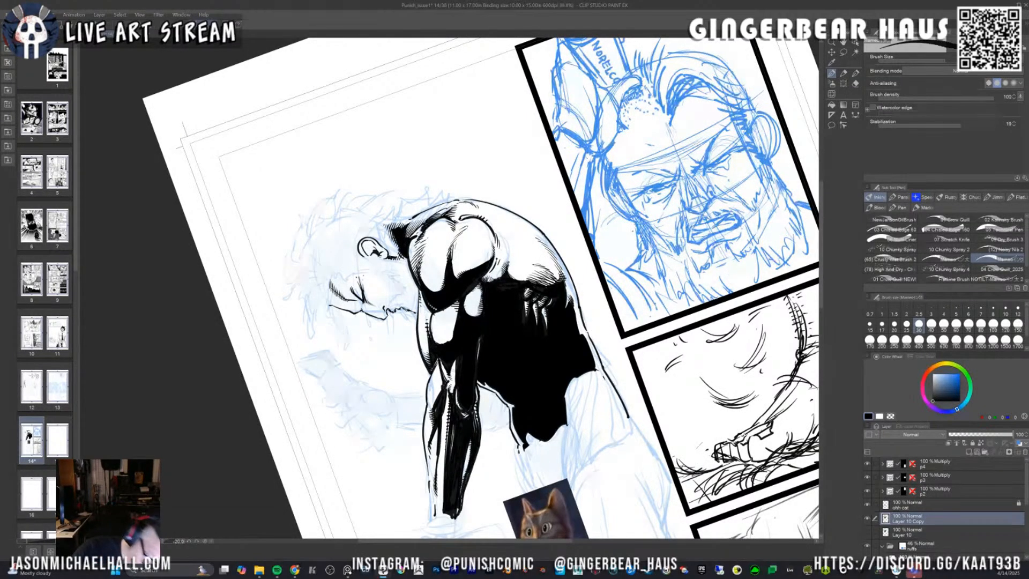
drag(360, 247, 366, 301)
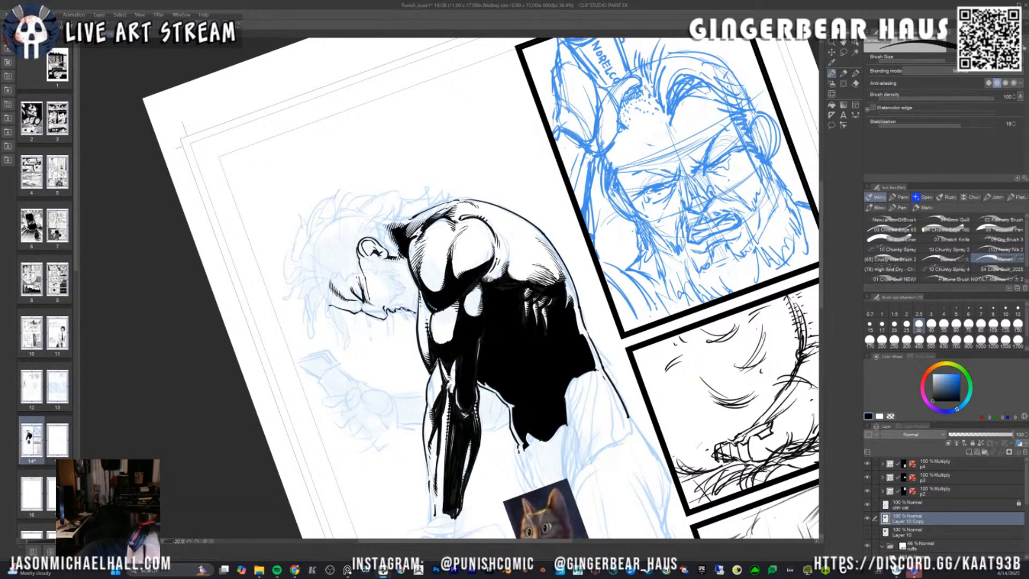
Set the brush size to 25 and feather short strokes along the cheek and temple.
key(bracketleft)
drag(368, 284, 361, 308)
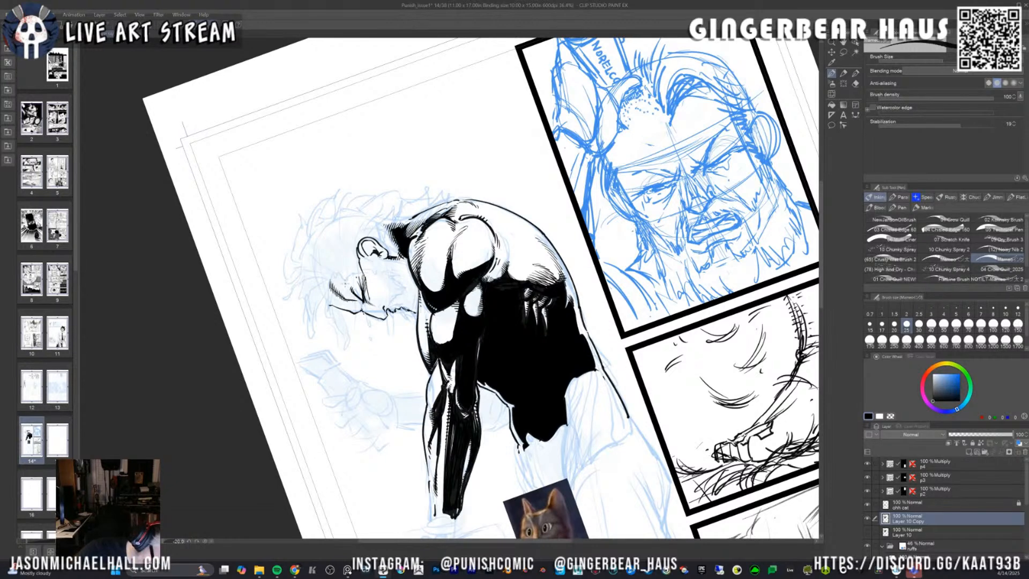
mouse_move(349, 284)
mouse_down()
mouse_move(344, 303)
mouse_move(342, 294)
mouse_up()
mouse_move(343, 274)
mouse_down()
mouse_move(328, 280)
mouse_move(352, 281)
mouse_up()
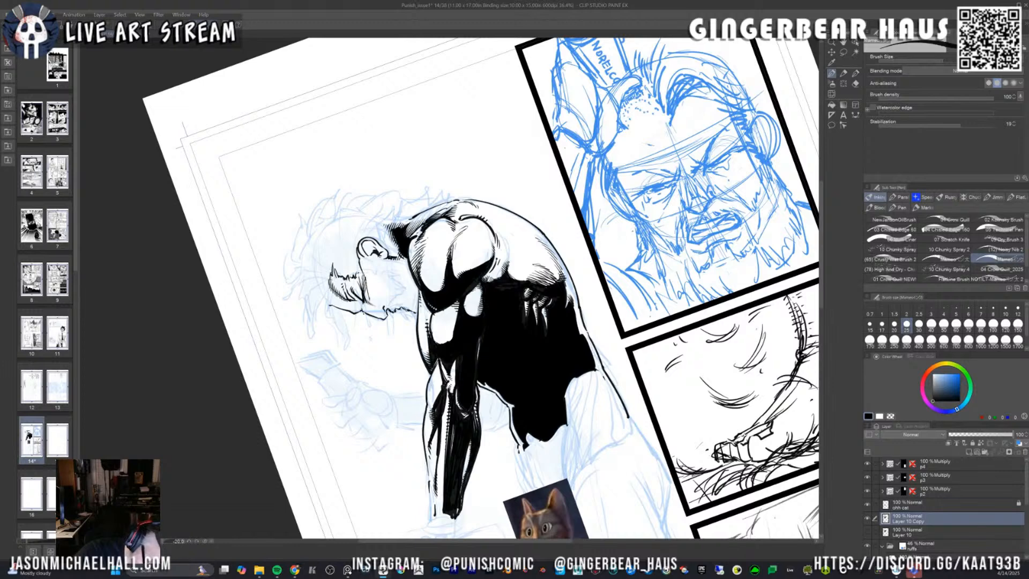
drag(334, 276, 330, 284)
mouse_move(342, 284)
mouse_down()
mouse_move(336, 295)
mouse_move(329, 286)
mouse_up()
mouse_move(344, 285)
mouse_down()
mouse_move(337, 297)
mouse_move(334, 284)
mouse_up()
mouse_move(347, 283)
mouse_down()
mouse_move(338, 301)
mouse_move(337, 284)
mouse_up()
mouse_move(351, 283)
mouse_down()
mouse_move(342, 300)
mouse_move(340, 287)
mouse_up()
mouse_move(352, 285)
mouse_down()
mouse_move(345, 305)
mouse_move(355, 293)
mouse_up()
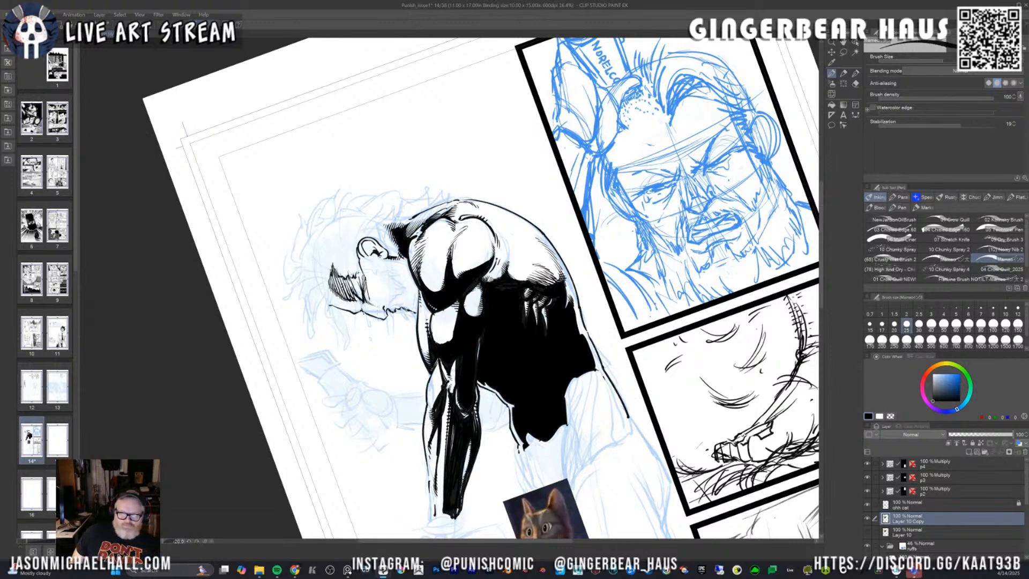
key(ctrl+z)
key(ctrl+z)
key(ctrl+z)
key(ctrl+z)
key(ctrl+z)
key(ctrl+z)
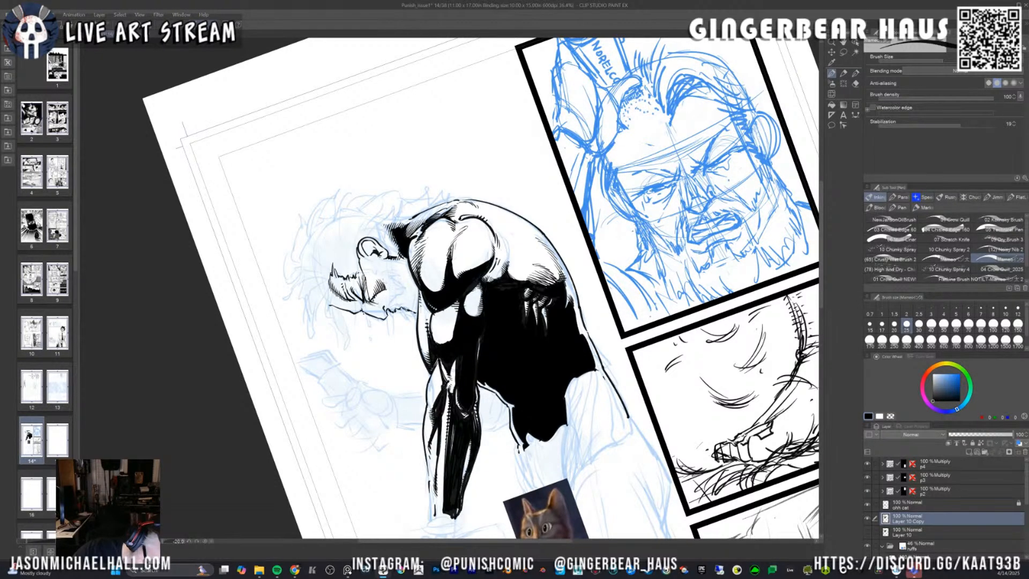
Set the brush size to 40 and build up the black shadow on the middle of the cheek.
key(bracketright)
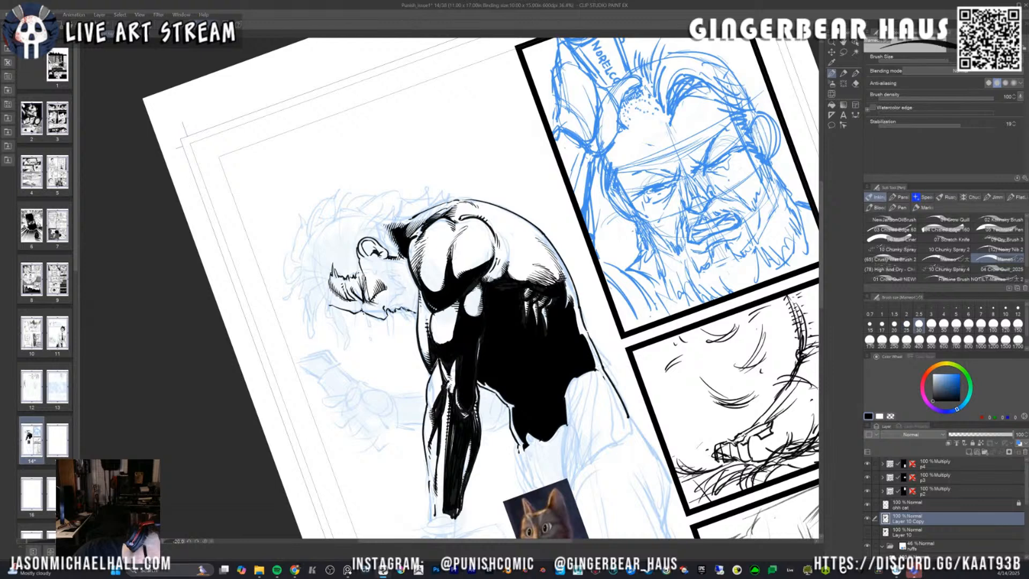
key(bracketright)
drag(386, 288, 373, 300)
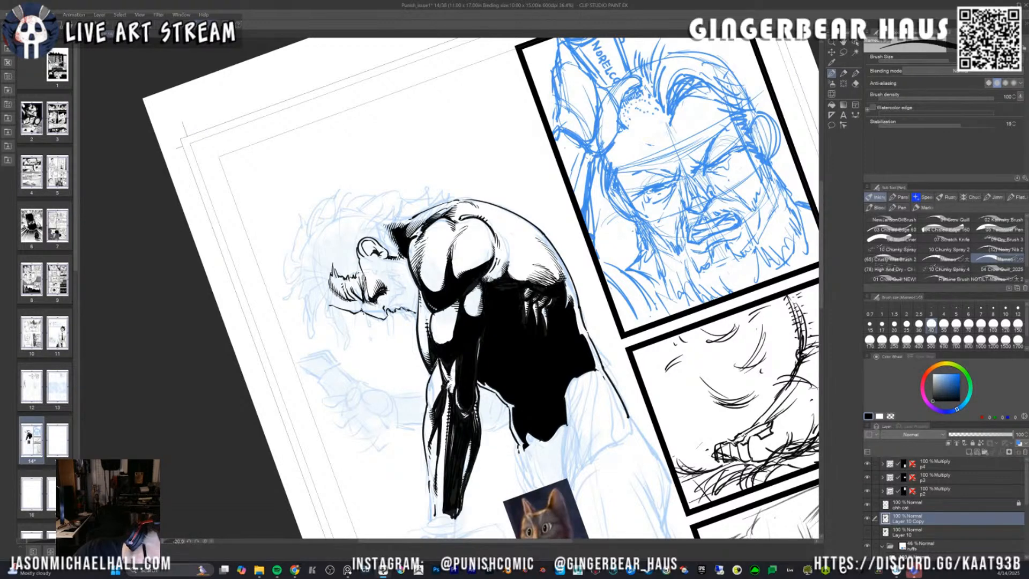
drag(384, 294, 387, 301)
Set the brush size to 20 and add fine feathering on the cheek just below the ear.
key(bracketleft)
key(bracketleft)
key(bracketleft)
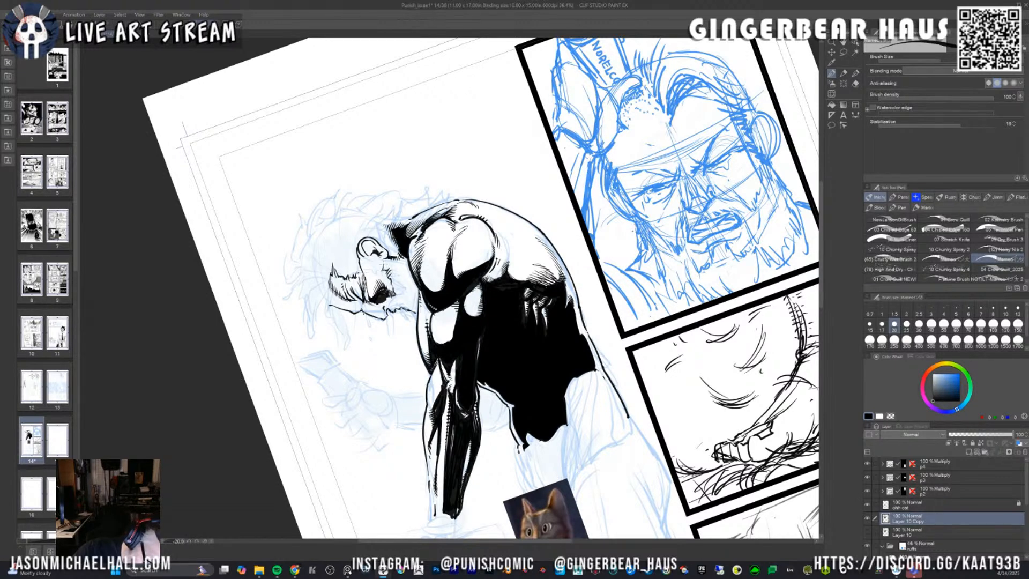
drag(374, 267, 380, 275)
Set the brush size to 30 and close the shadow's outline along the face's profile, the jaw behind the ear and the brow.
key(bracketright)
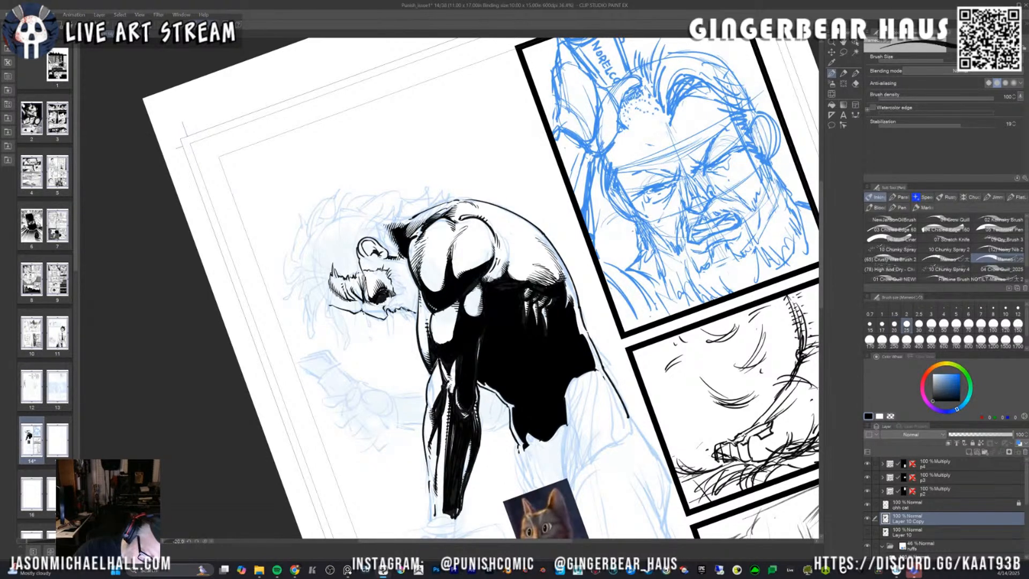
key(bracketright)
drag(385, 299, 390, 308)
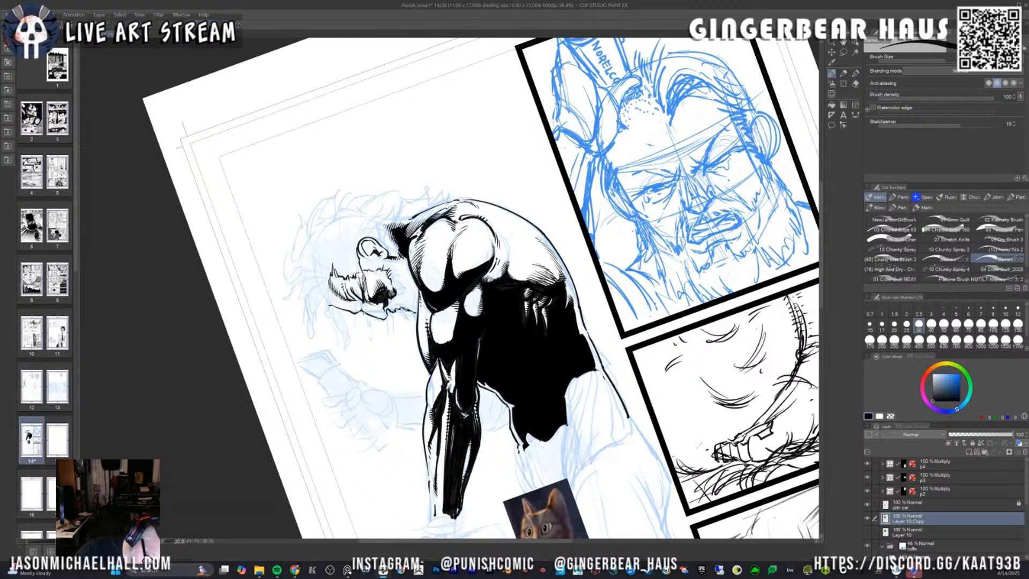
drag(393, 263, 406, 260)
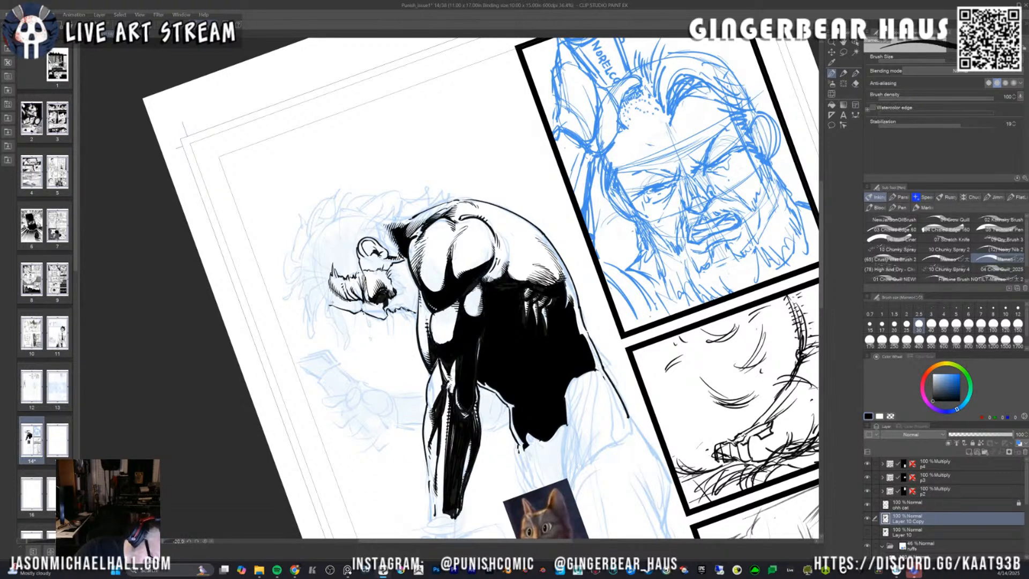
drag(329, 292, 334, 300)
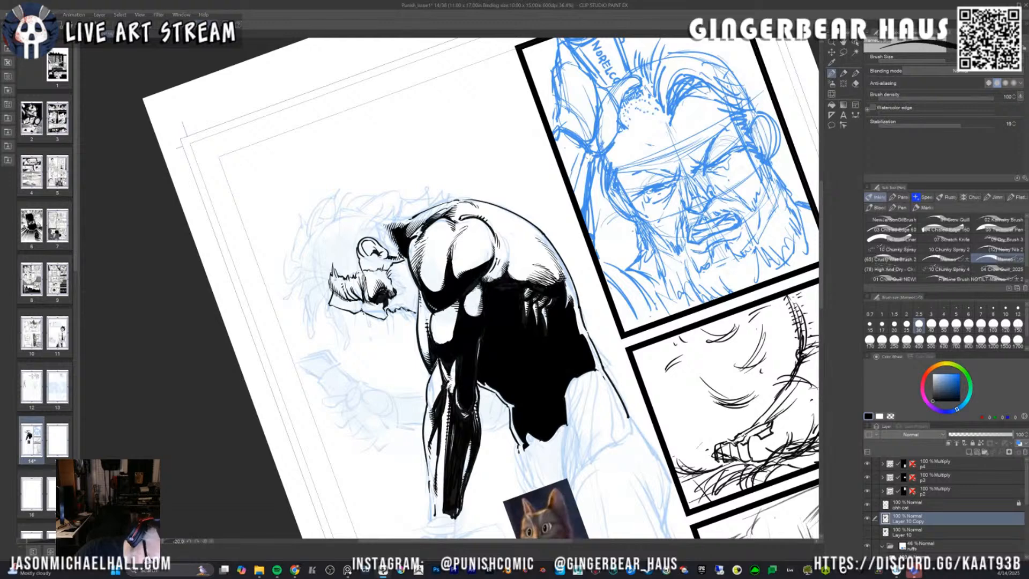
Fill the throat and the enclosed front of the face with black, and touch up the shadow's feathered edge with the pen.
key(g)
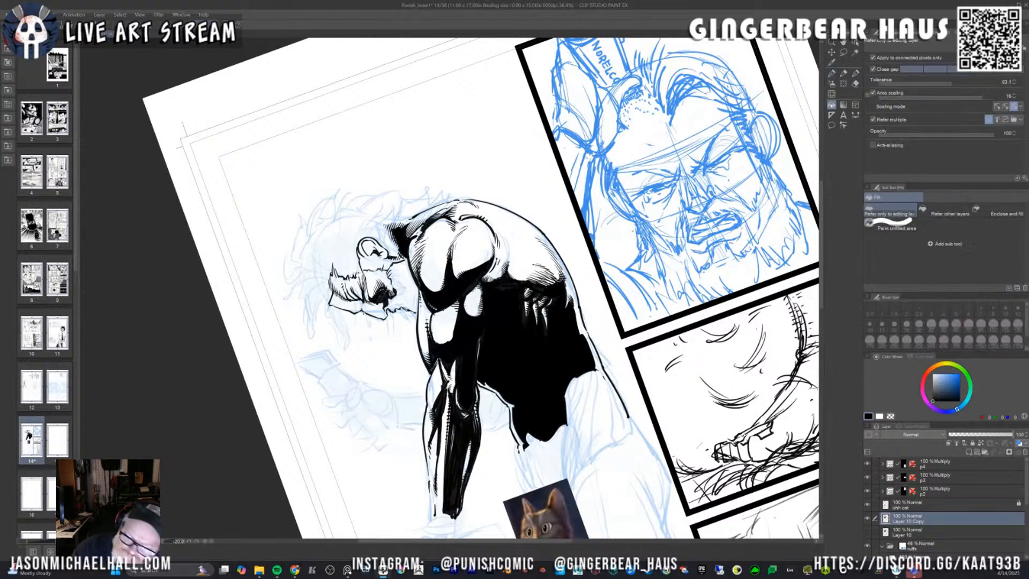
click(408, 288)
click(381, 307)
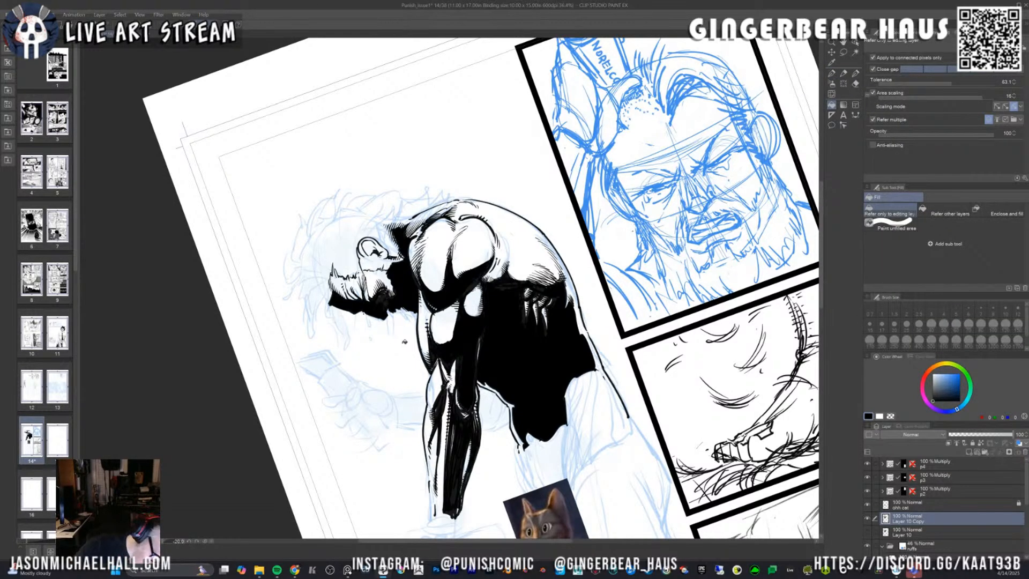
key(p)
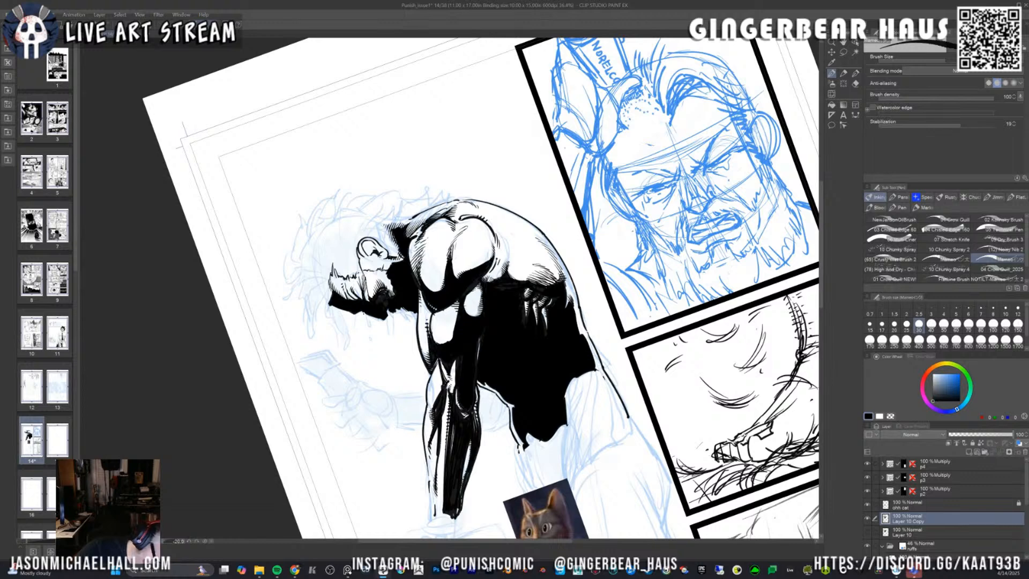
drag(348, 295, 354, 303)
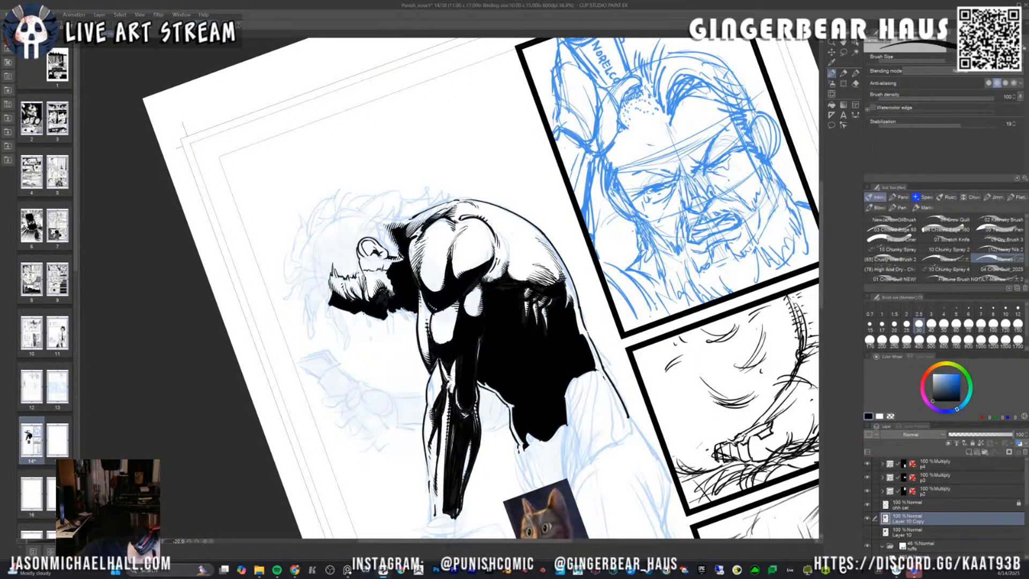
Switch to the hard eraser and set its size to 30 for working on the face's shadow.
key(minus)
key(asciicircum)
key(asciicircum)
key(asciicircum)
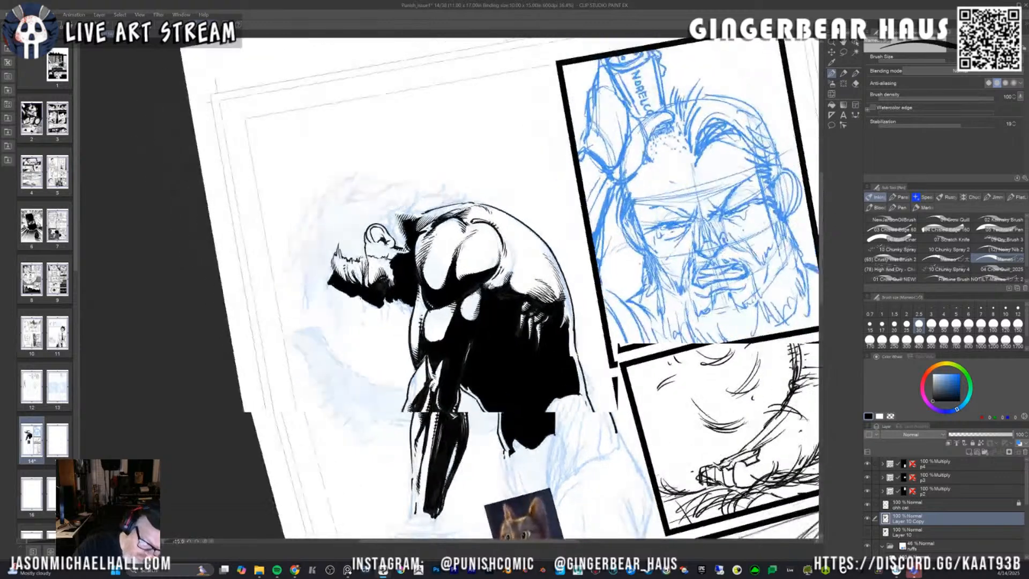
key(e)
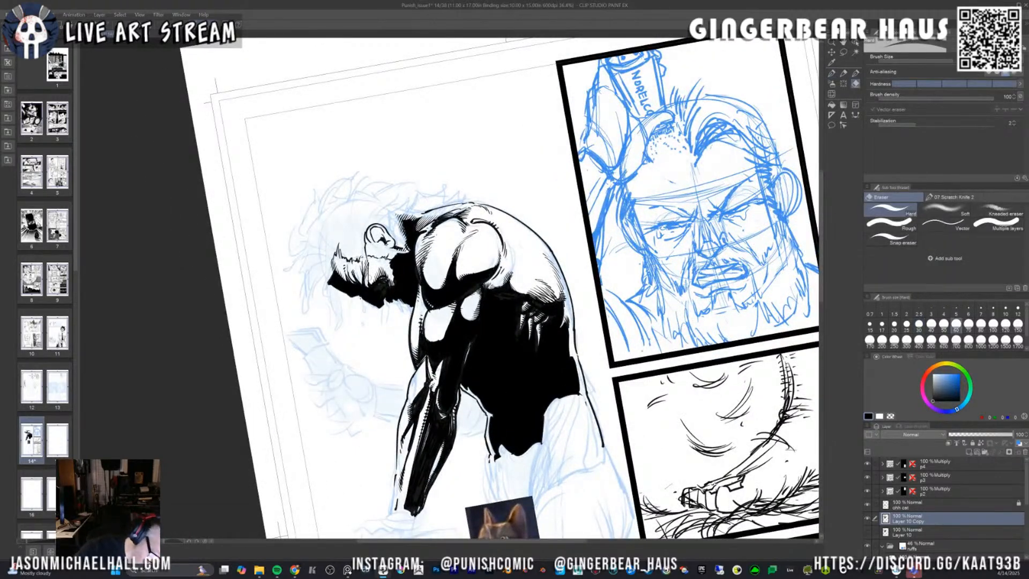
key(bracketleft)
key(bracketleft)
key(bracketleft)
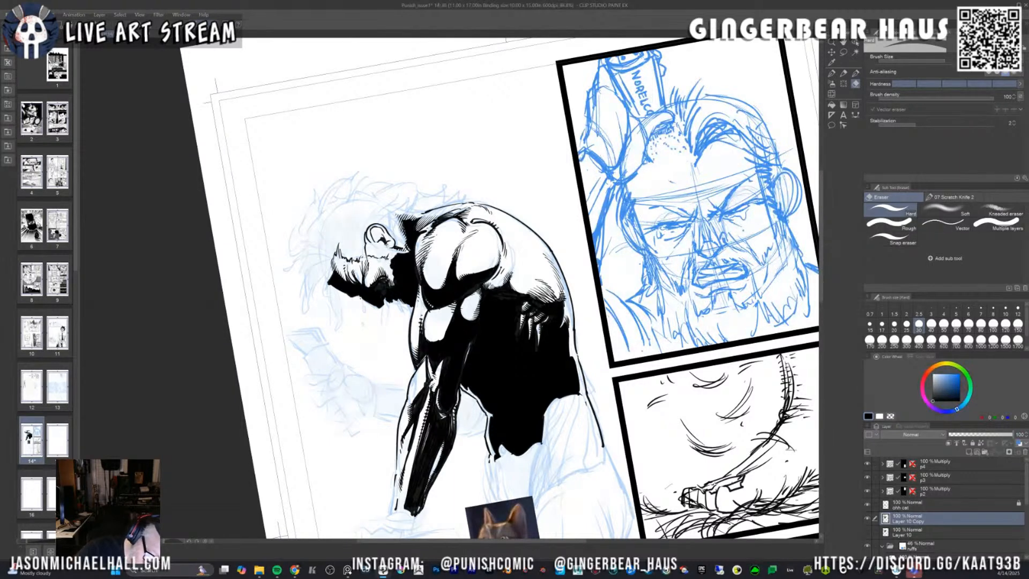
Set the pen size to 40 and feather a dark shadow down the cheek just in front of the ear.
key(p)
key(bracketright)
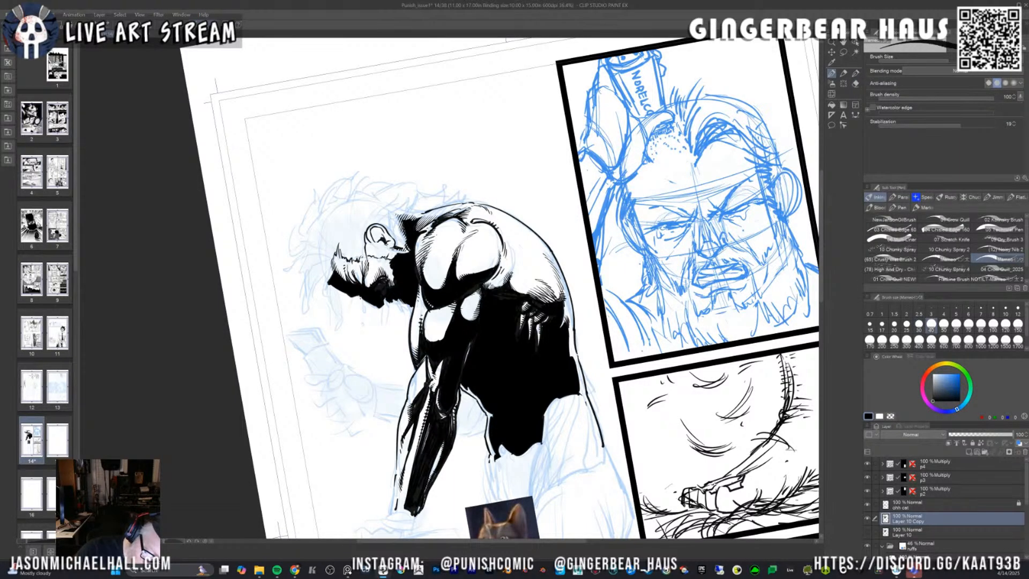
key(asciicircum)
key(asciicircum)
key(asciicircum)
key(asciicircum)
key(asciicircum)
key(asciicircum)
key(asciicircum)
key(asciicircum)
key(asciicircum)
key(asciicircum)
key(asciicircum)
key(asciicircum)
key(asciicircum)
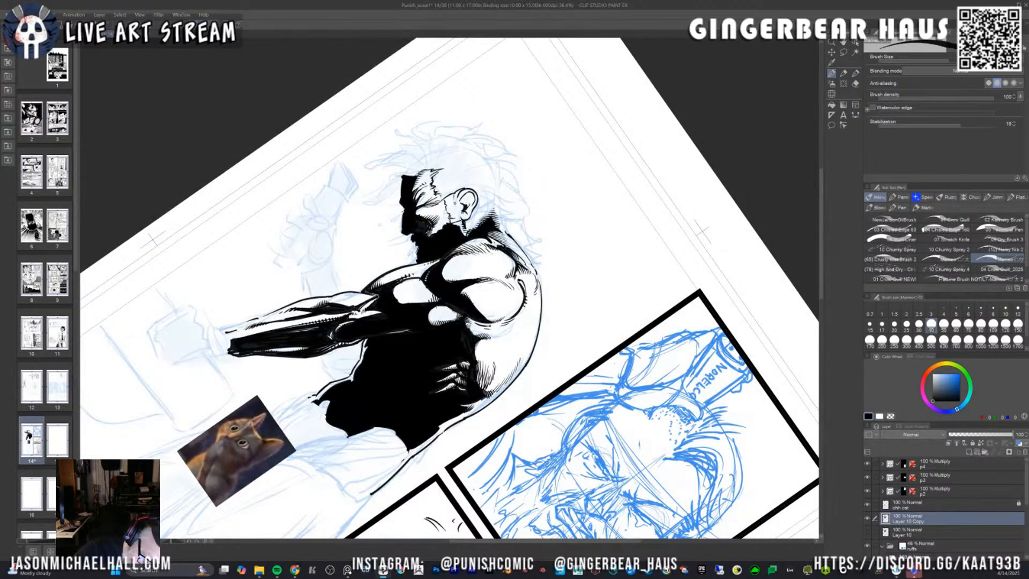
drag(457, 195, 453, 220)
drag(455, 194, 454, 221)
drag(454, 194, 452, 220)
mouse_move(454, 195)
mouse_down()
mouse_move(446, 227)
mouse_move(444, 212)
mouse_up()
drag(452, 211, 433, 234)
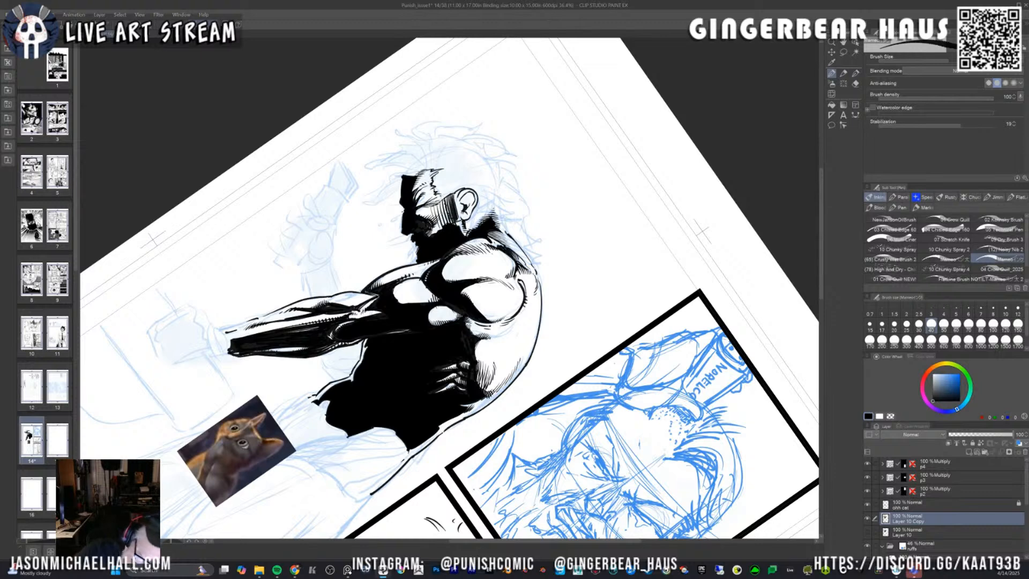
Set the pen size to 30 and refine the feathering between the cheek, the jaw and the earlobe.
key(minus)
key(asciicircum)
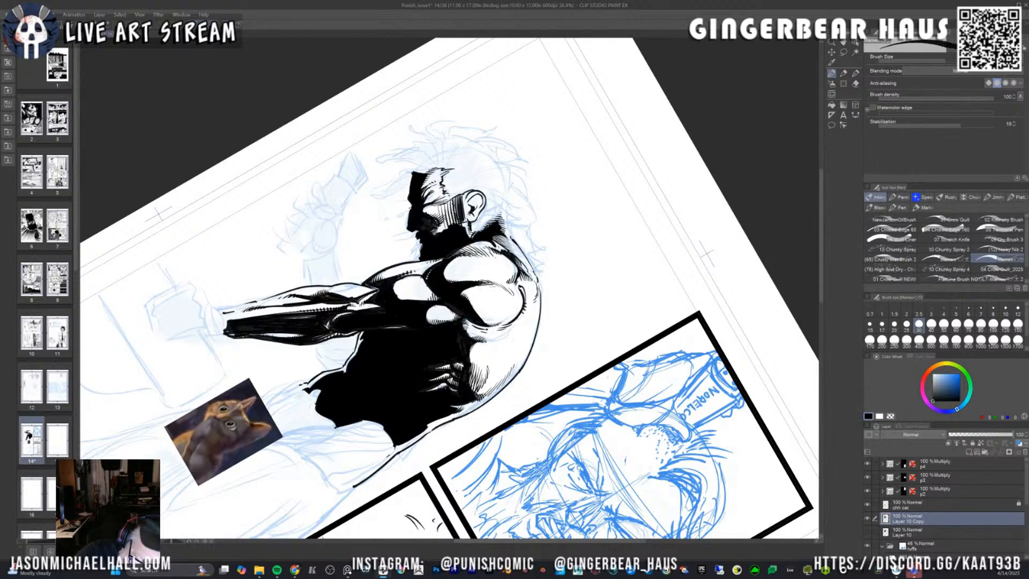
drag(453, 211, 448, 223)
drag(464, 221, 470, 236)
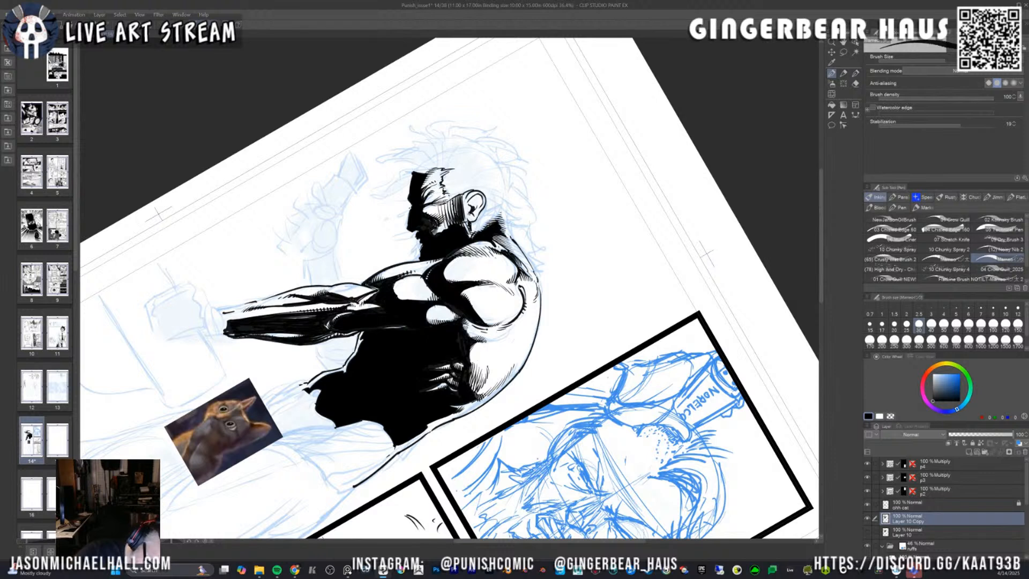
drag(454, 194, 453, 199)
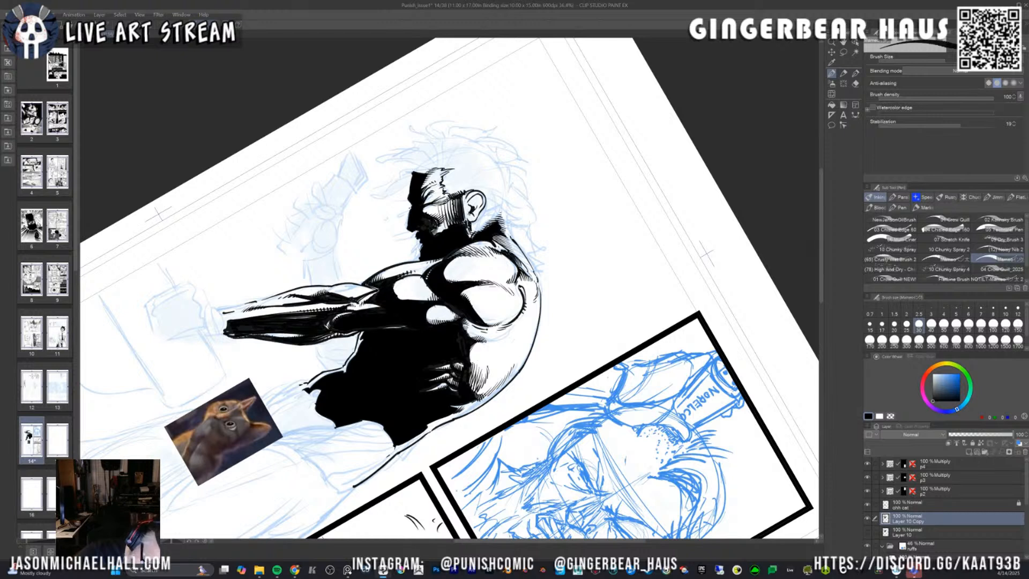
Set the pen size to 40 and black in the inside of the ear within its outline.
key(bracketright)
drag(468, 197, 464, 206)
drag(473, 194, 468, 199)
drag(482, 193, 475, 206)
mouse_move(483, 193)
mouse_down()
mouse_move(471, 217)
mouse_move(473, 204)
mouse_up()
drag(478, 196, 465, 212)
drag(470, 200, 461, 217)
drag(468, 206, 463, 218)
mouse_move(574, 218)
mouse_down()
mouse_move(463, 146)
mouse_move(426, 147)
mouse_up()
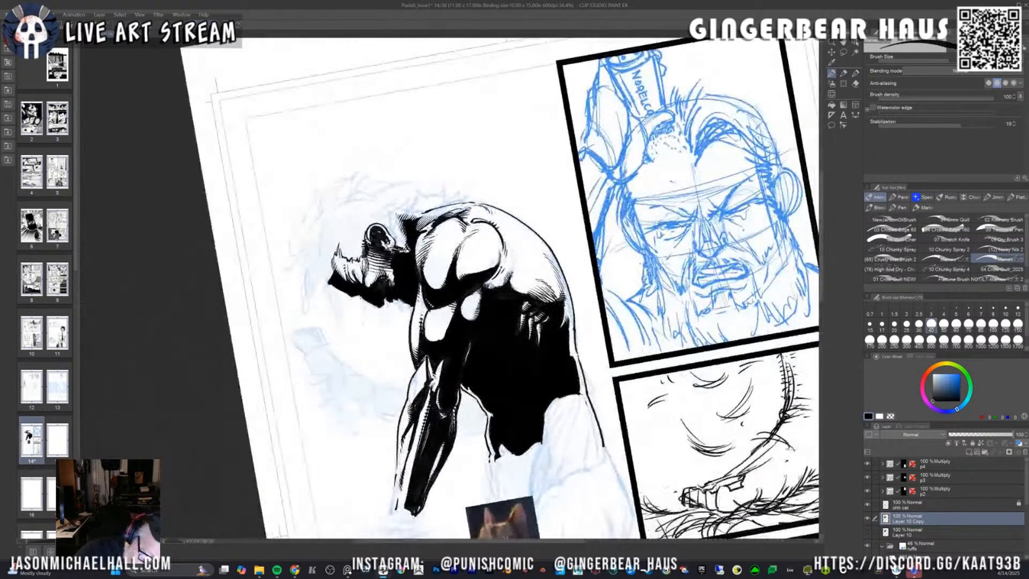
drag(387, 234, 392, 250)
mouse_move(380, 239)
mouse_down()
mouse_move(389, 250)
mouse_move(366, 241)
mouse_up()
drag(370, 235, 366, 243)
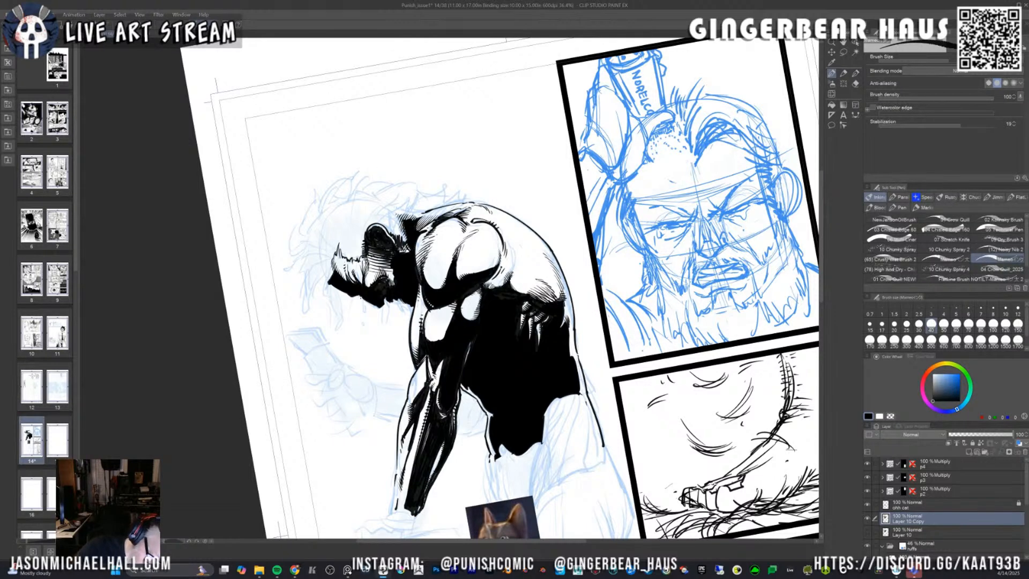
Extend the solid black behind the ear onto the neck and across the temple toward the brow.
drag(399, 244, 402, 261)
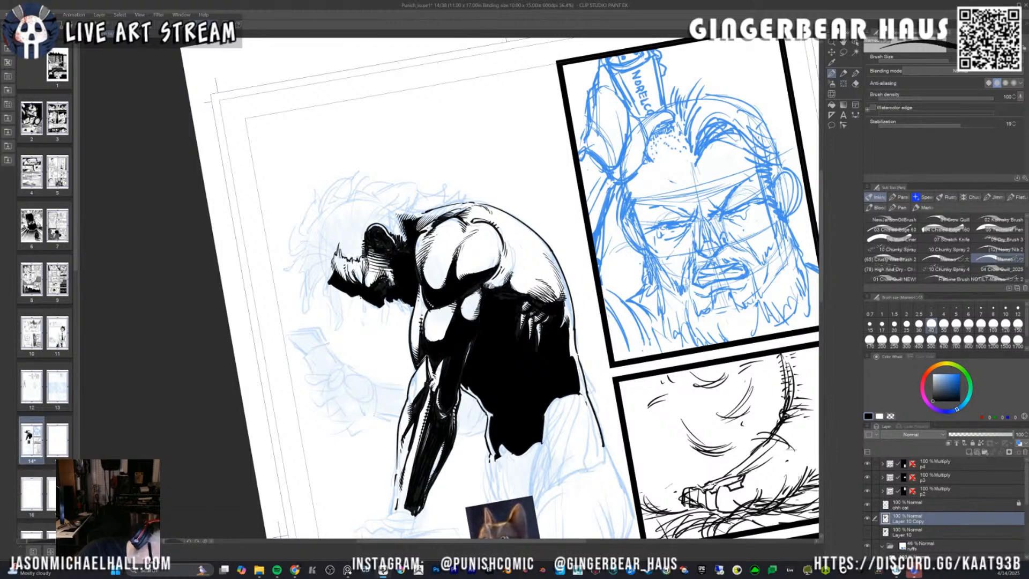
drag(369, 249, 383, 257)
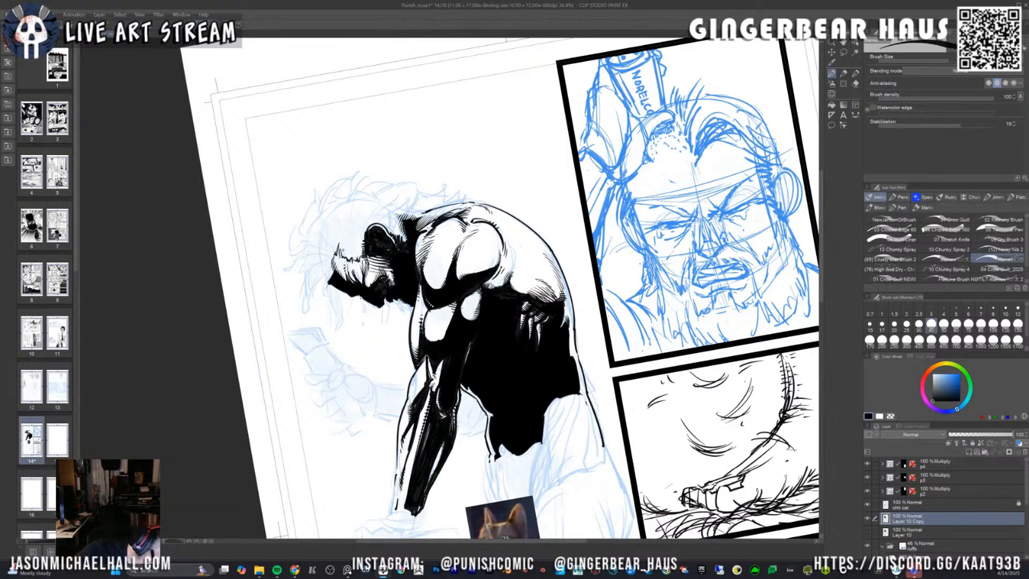
mouse_move(342, 247)
mouse_down()
mouse_move(352, 262)
mouse_move(368, 247)
mouse_up()
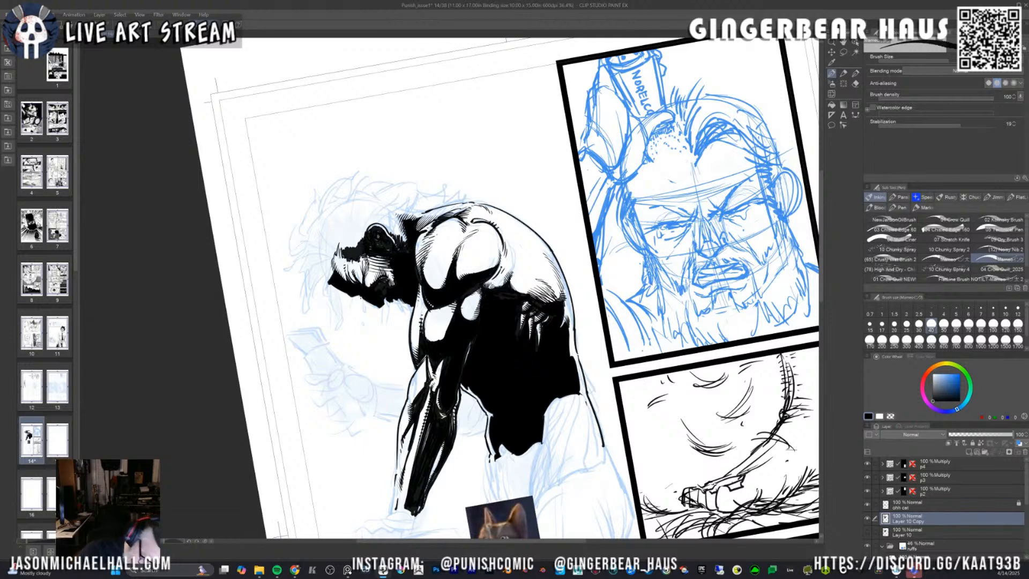
drag(370, 253, 367, 276)
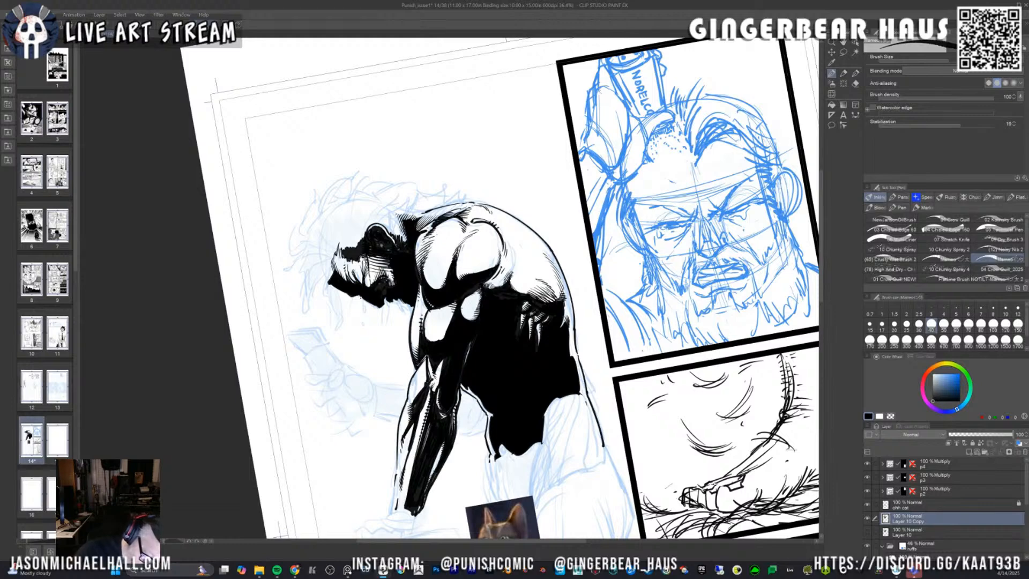
Add more feathered strokes across the middle of the cheek between the temple and the jaw.
key(asciicircum)
key(asciicircum)
key(asciicircum)
key(asciicircum)
key(asciicircum)
key(asciicircum)
key(asciicircum)
key(asciicircum)
key(asciicircum)
key(asciicircum)
key(asciicircum)
key(asciicircum)
key(asciicircum)
key(asciicircum)
key(asciicircum)
key(asciicircum)
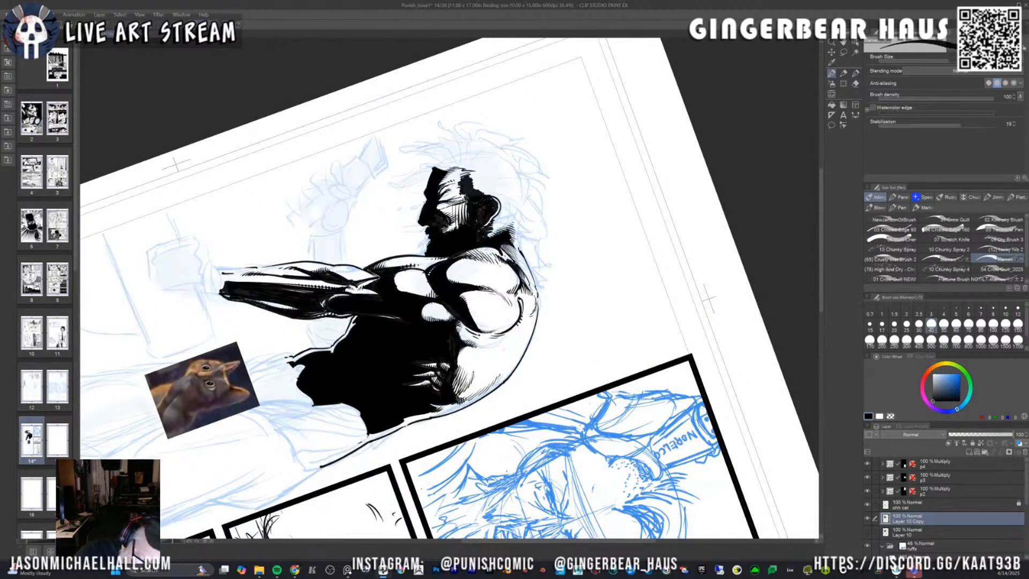
mouse_move(467, 202)
mouse_down()
mouse_move(470, 221)
mouse_move(451, 225)
mouse_up()
drag(453, 205, 445, 216)
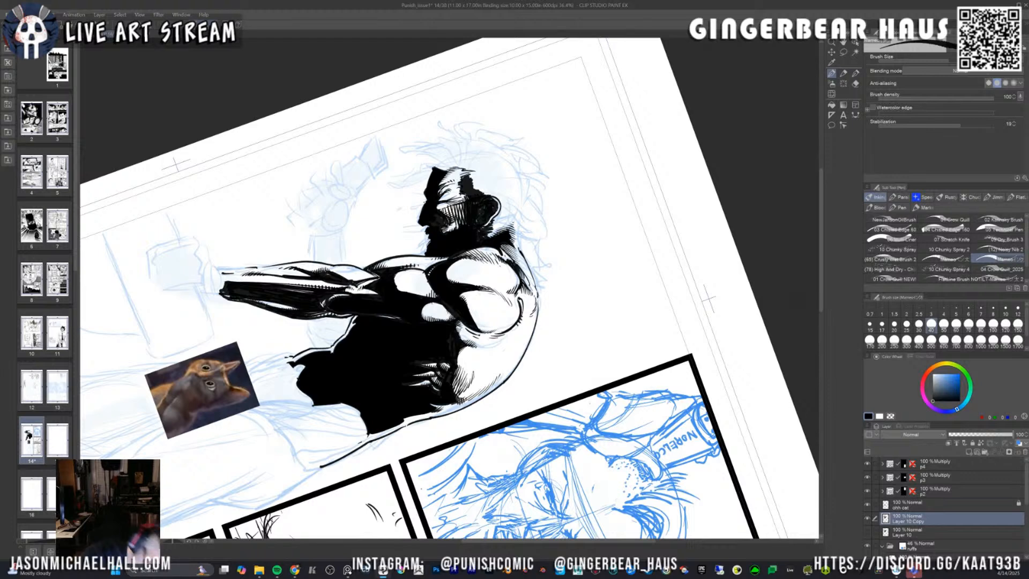
Set the pen size to 80 and cover the cheek between the ear and the face shadow with solid black.
key(minus)
key(minus)
key(minus)
key(minus)
key(minus)
key(minus)
key(minus)
key(minus)
key(minus)
key(minus)
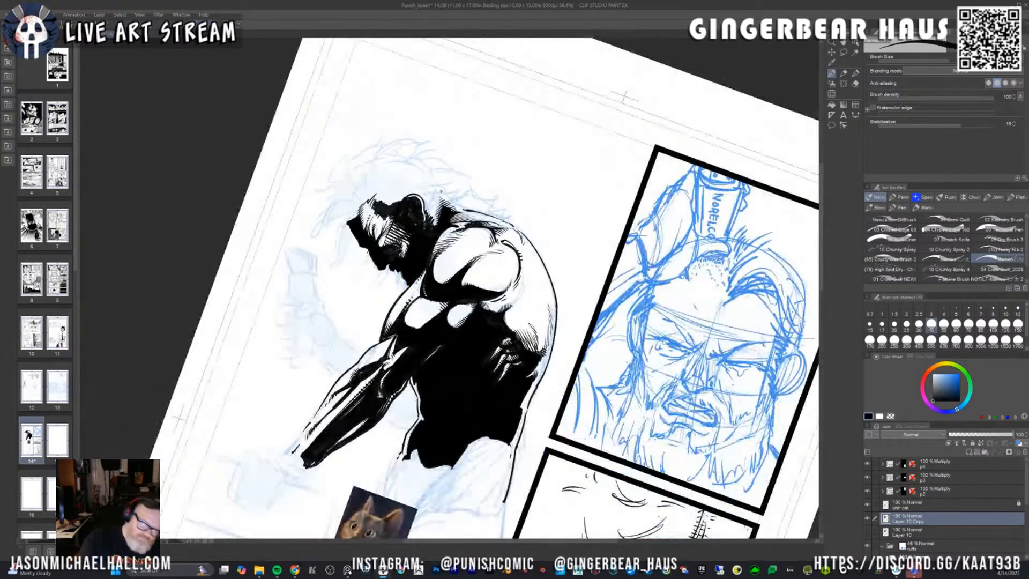
scroll(401, 241, up, 3)
scroll(401, 241, down, 2)
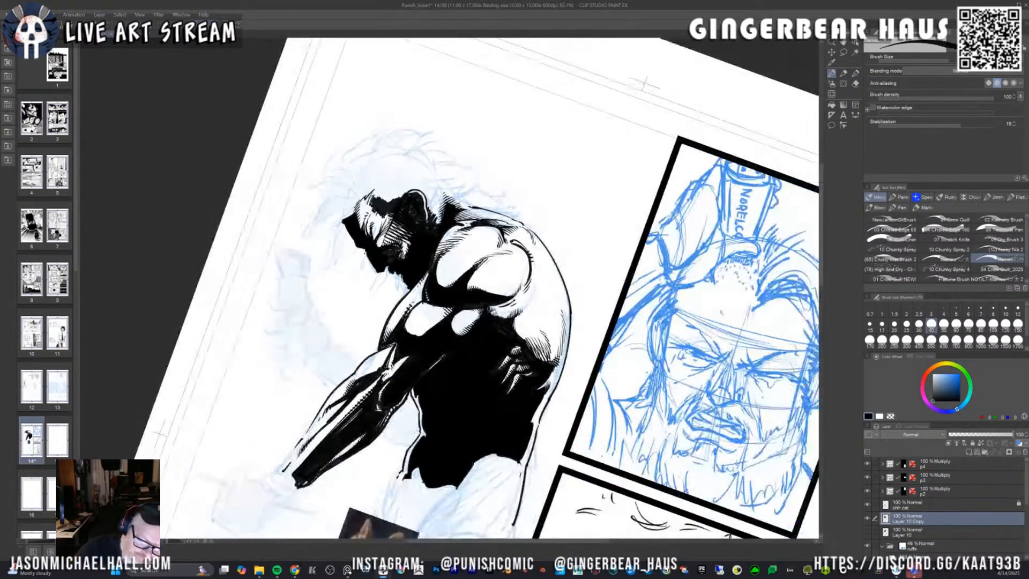
key(bracketright)
key(bracketright)
key(bracketright)
key(bracketright)
mouse_move(395, 221)
mouse_down()
mouse_move(379, 255)
mouse_move(403, 257)
mouse_up()
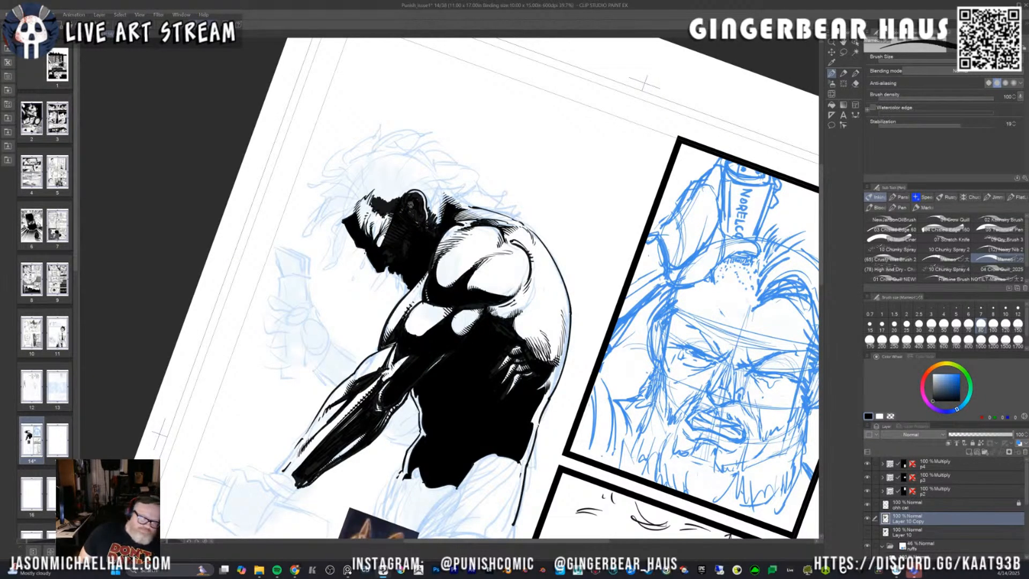
Undo the solid black on the cheek, temple and ear.
key(ctrl+z)
key(ctrl+z)
key(ctrl+z)
key(ctrl+z)
key(ctrl+z)
key(ctrl+z)
key(ctrl+z)
key(ctrl+z)
key(ctrl+z)
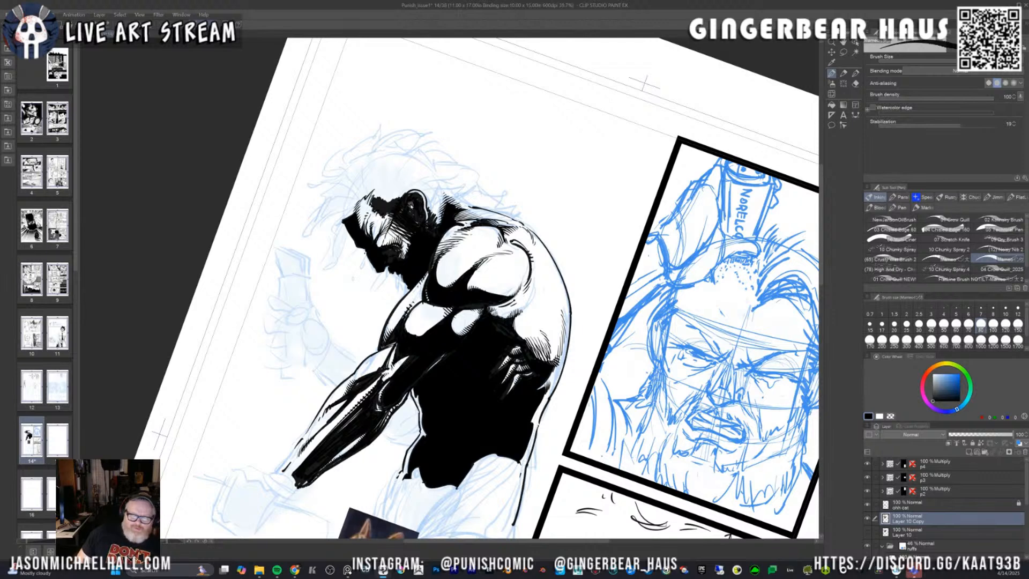
key(ctrl+z)
key(ctrl+z)
key(ctrl+z)
key(ctrl+z)
key(ctrl+z)
key(ctrl+z)
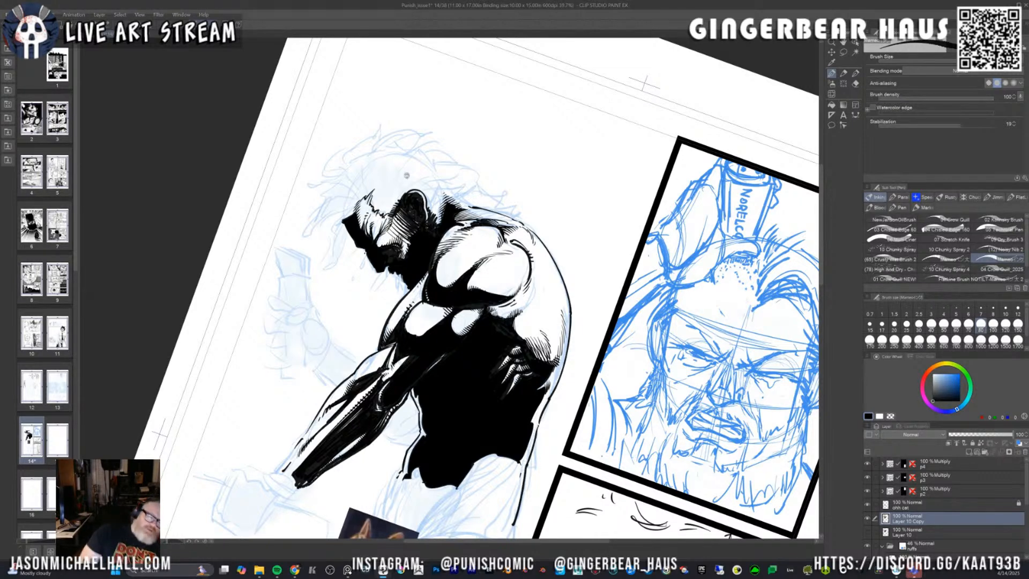
key(ctrl+z)
key(ctrl+z)
key(ctrl+z)
key(ctrl+z)
key(ctrl+z)
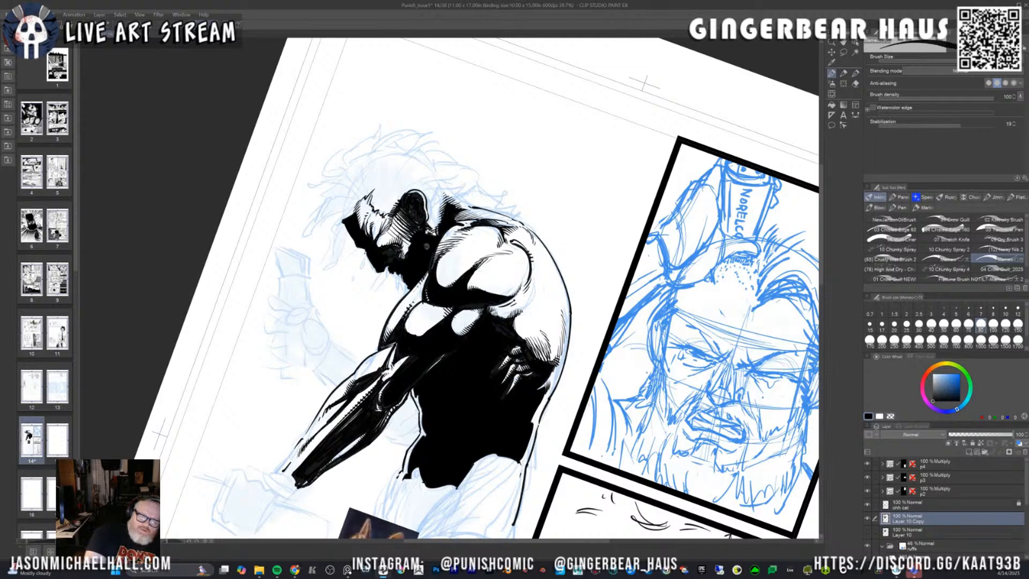
key(ctrl+z)
key(ctrl+z)
key(ctrl+z)
key(ctrl+z)
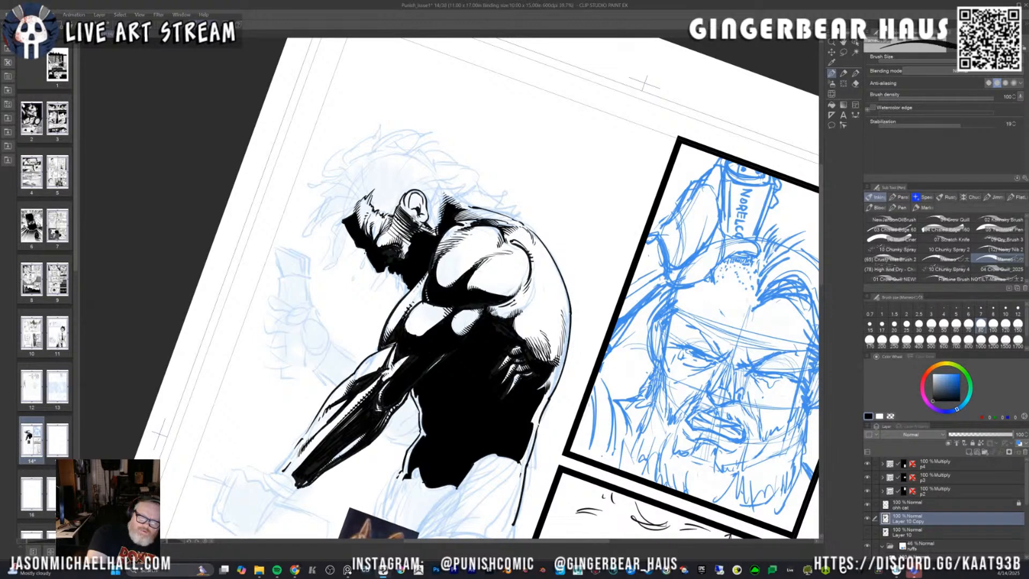
Undo the feathered strokes on the cheek in front of the ear.
key(ctrl+z)
key(ctrl+z)
key(ctrl+z)
key(ctrl+z)
key(ctrl+z)
key(ctrl+z)
key(ctrl+z)
key(ctrl+z)
key(ctrl+z)
key(ctrl+z)
key(ctrl+z)
key(ctrl+z)
key(ctrl+z)
key(ctrl+z)
key(ctrl+z)
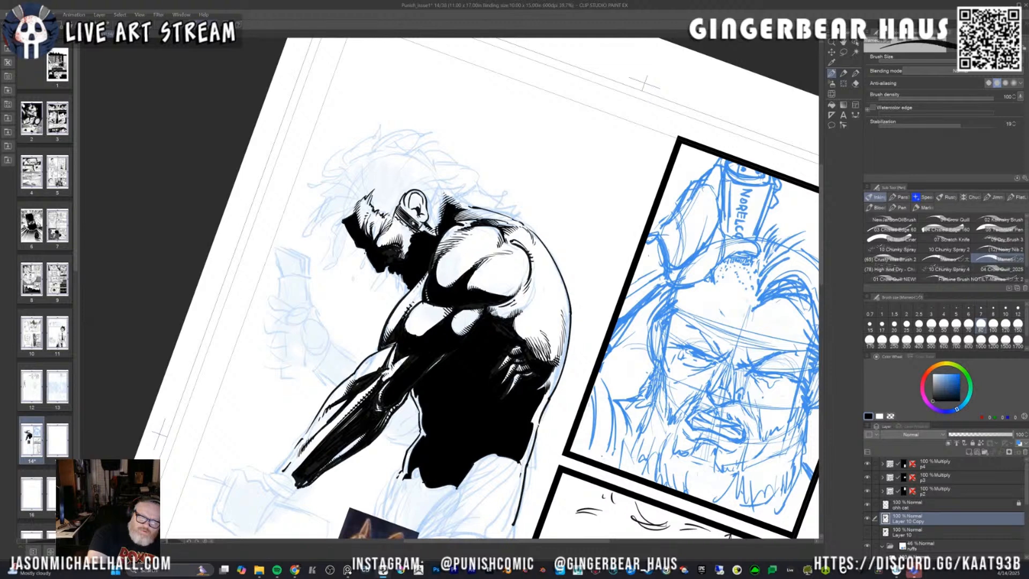
key(ctrl+z)
key(ctrl+z)
key(ctrl+z)
key(ctrl+z)
key(ctrl+z)
key(ctrl+z)
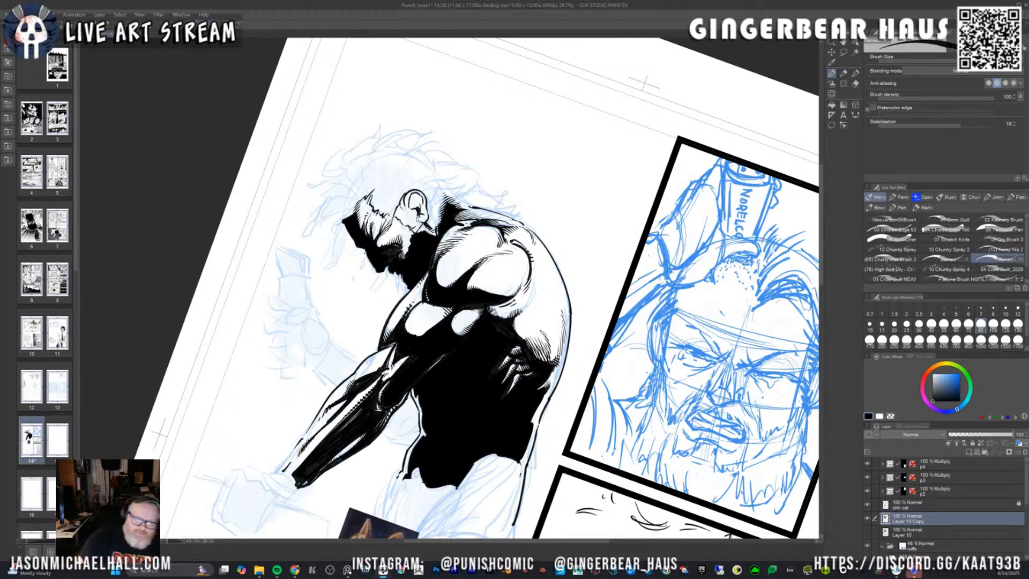
key(ctrl+z)
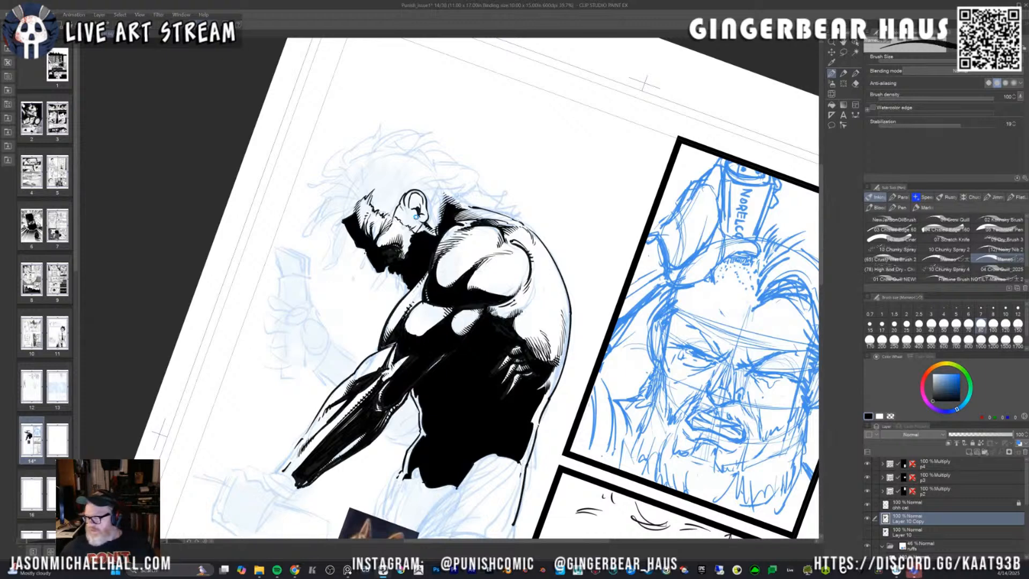
Examine the inked figure and all the panels on the full upright page with the tool palettes hidden.
scroll(537, 327, down, 1)
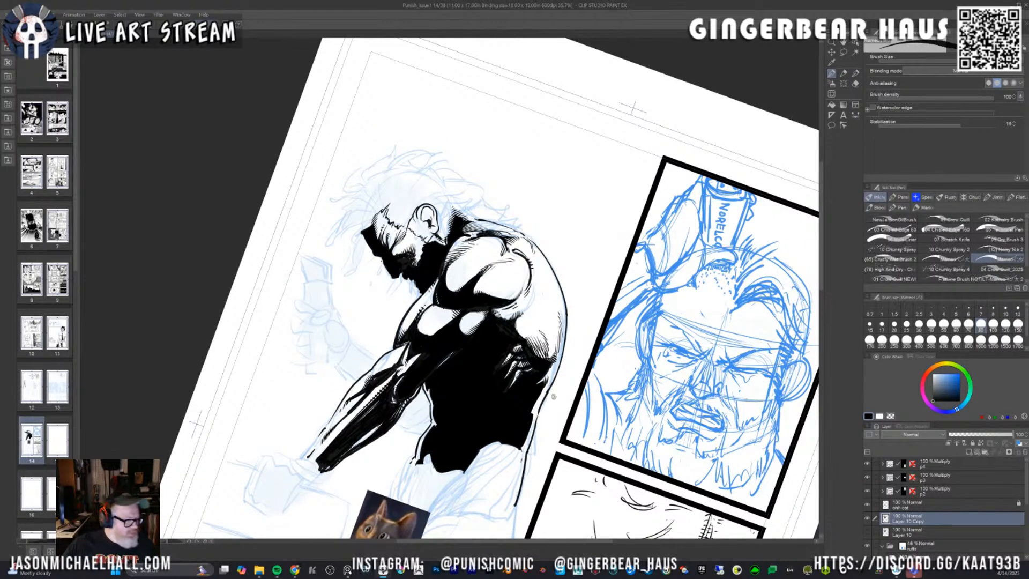
key(space)
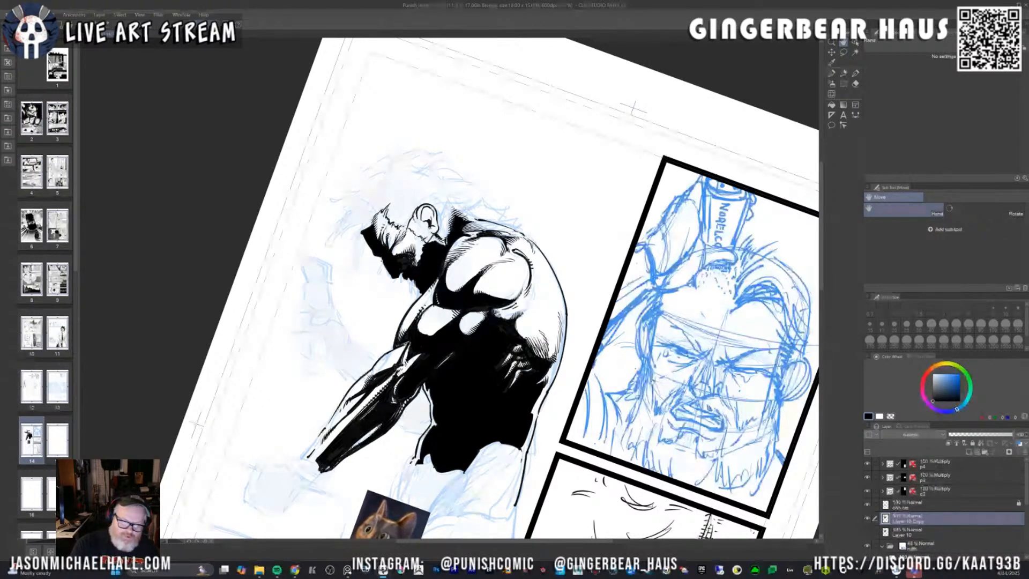
key(ctrl+at)
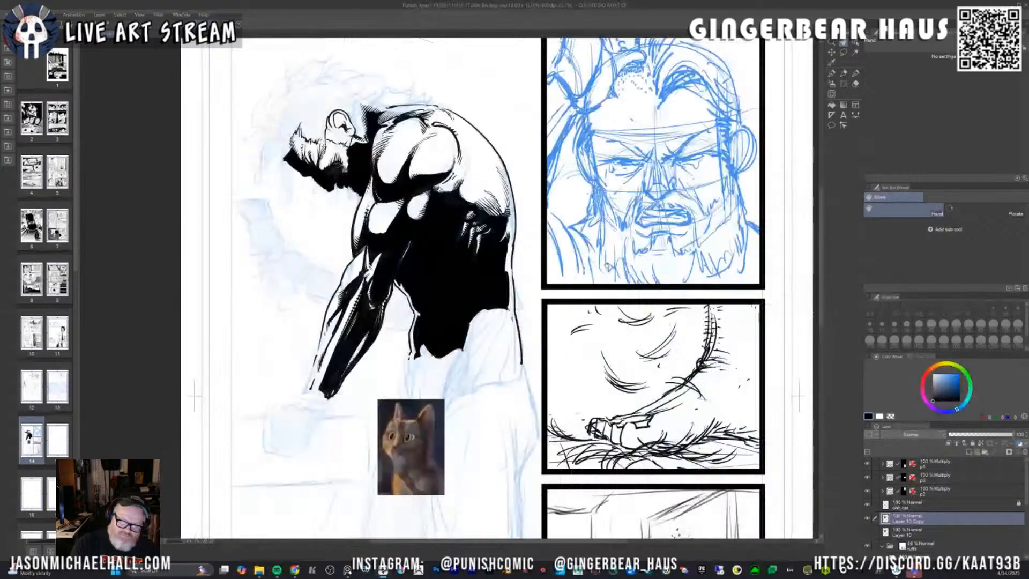
scroll(377, 143, down, 2)
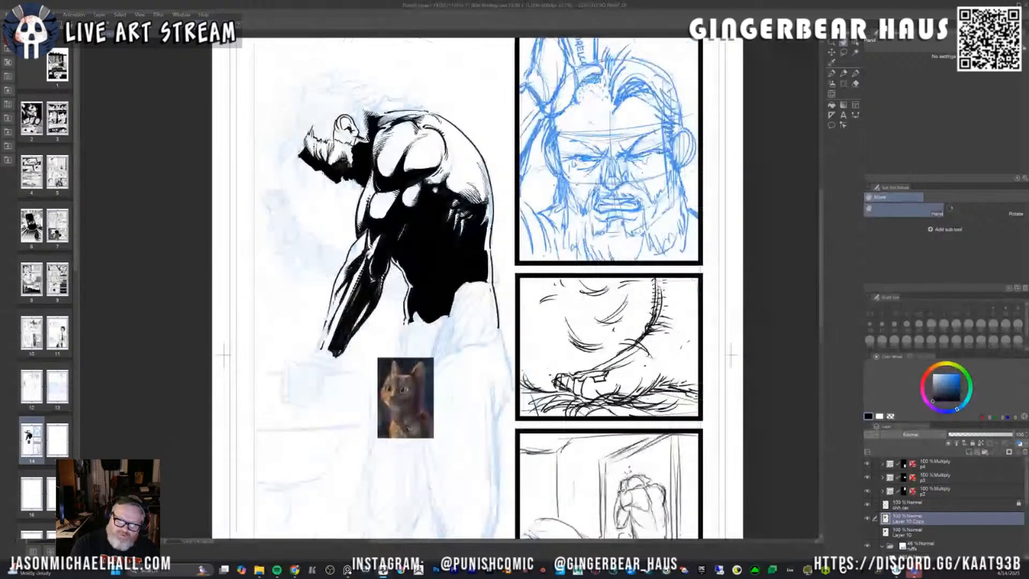
scroll(433, 196, down, 2)
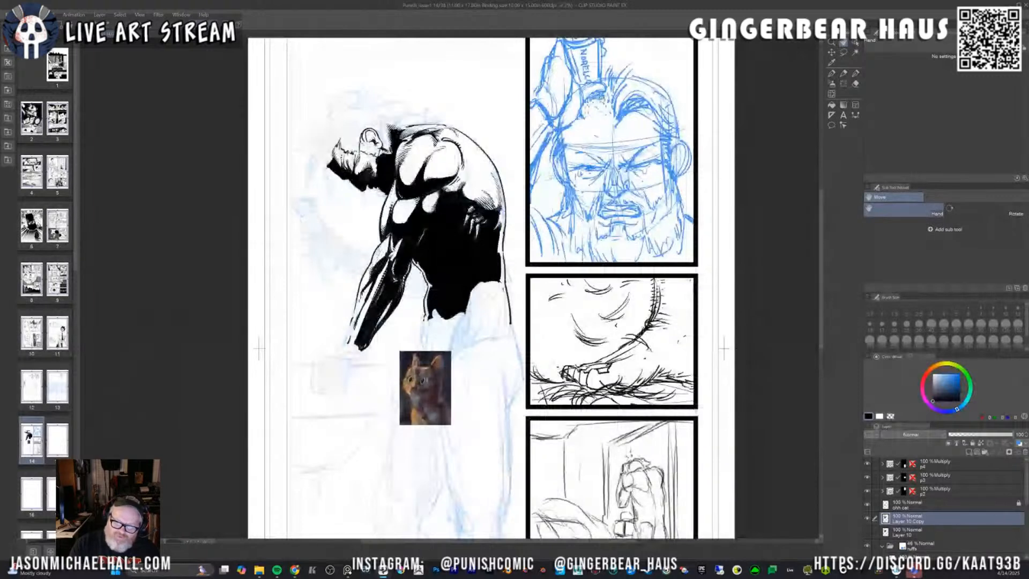
scroll(623, 210, up, 1)
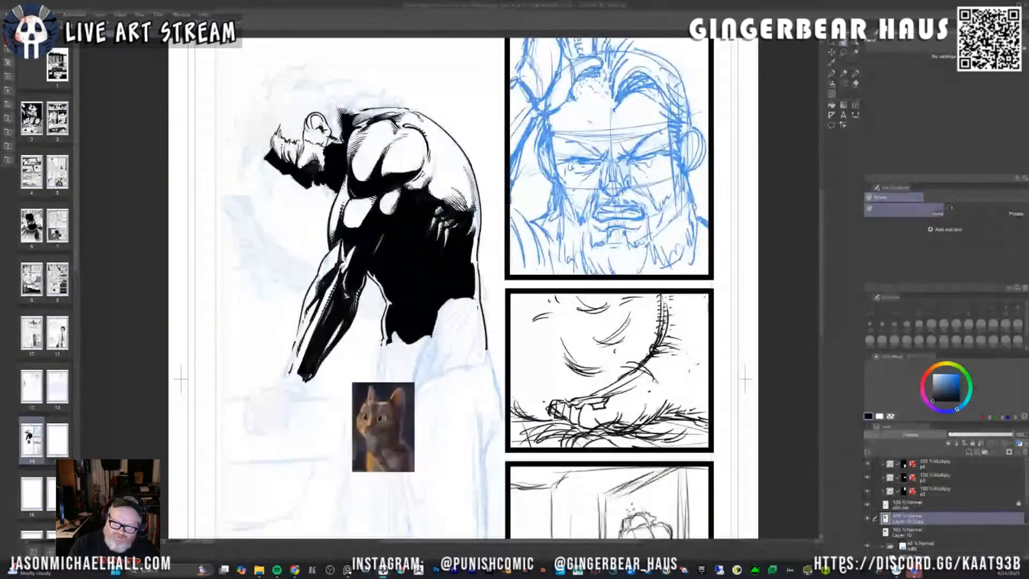
scroll(463, 290, down, 1)
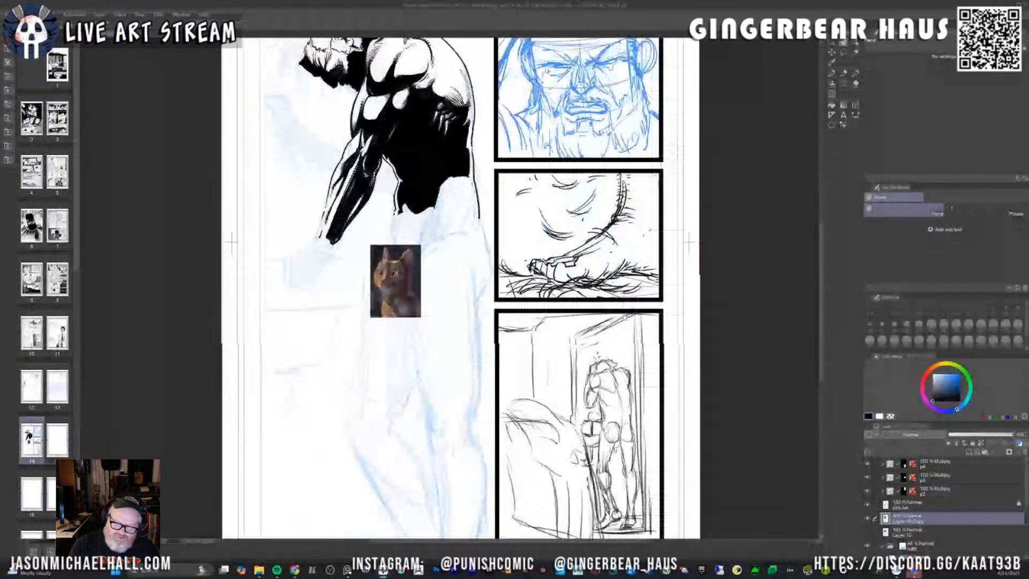
scroll(461, 290, up, 1)
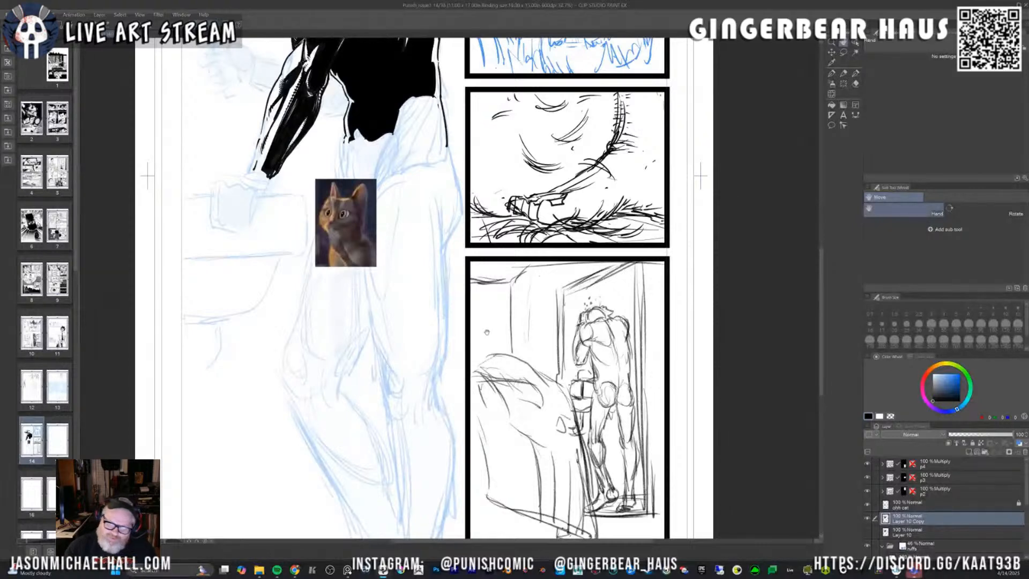
scroll(621, 281, down, 3)
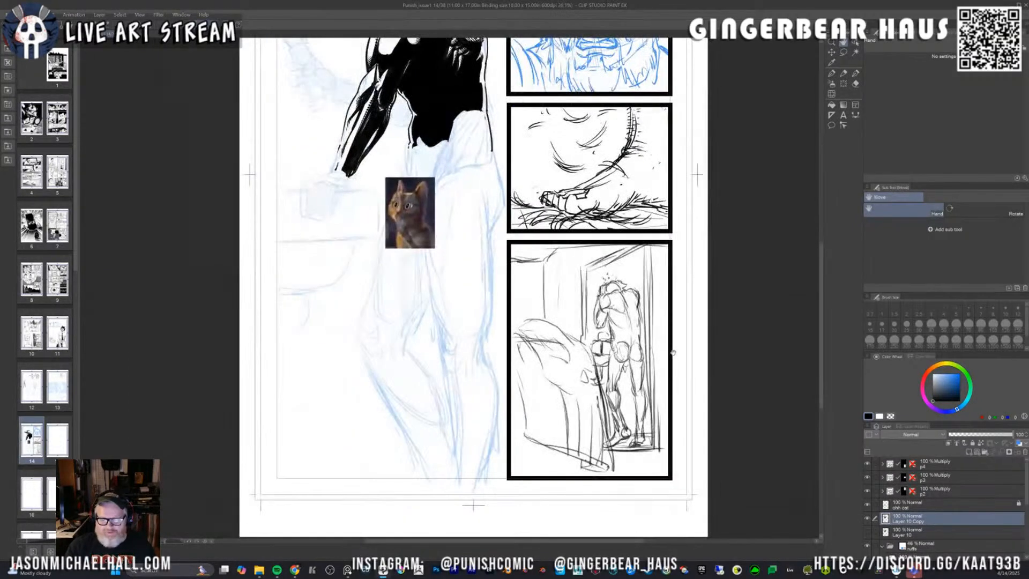
scroll(635, 373, down, 2)
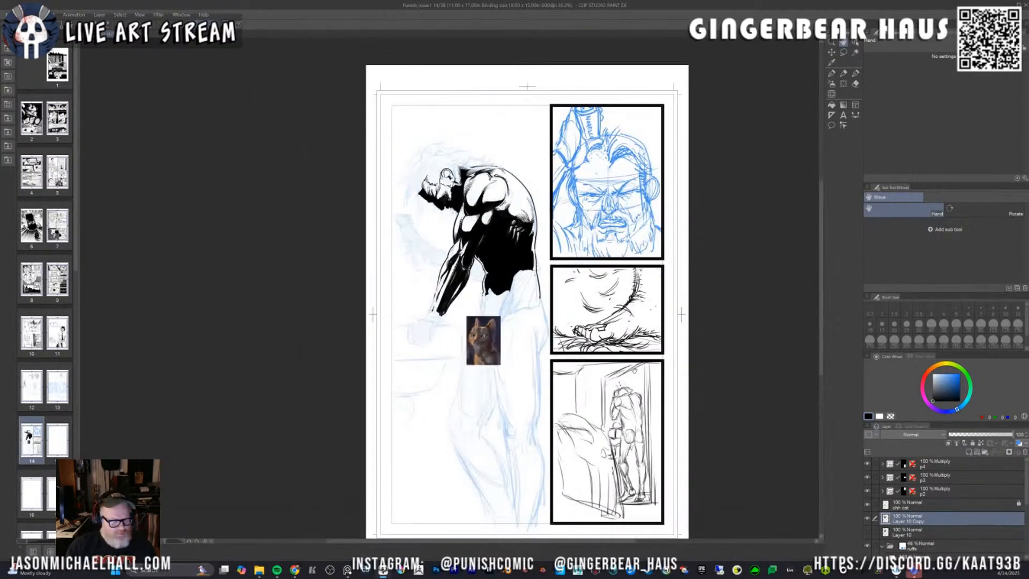
key(Tab)
drag(639, 370, 547, 341)
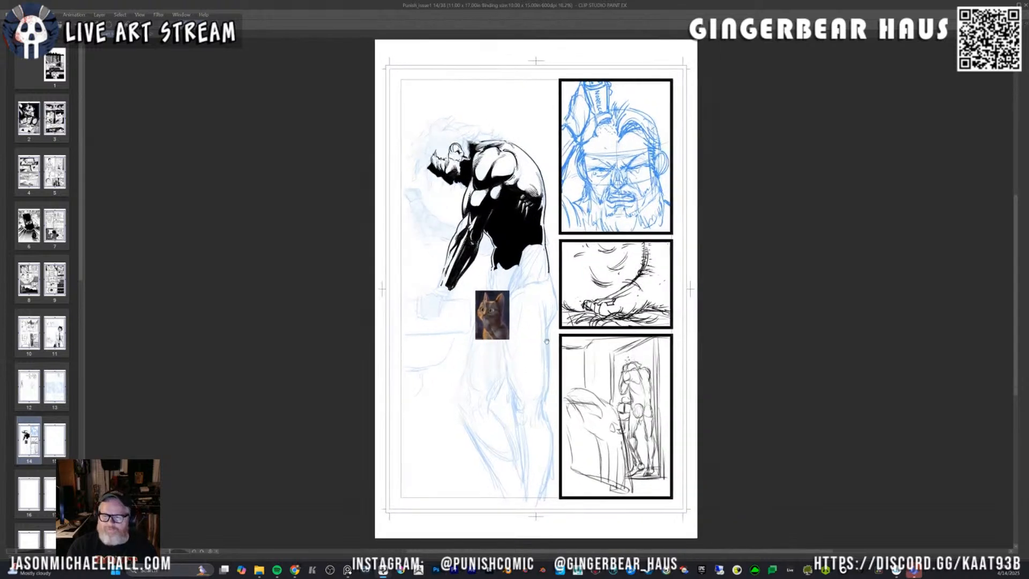
scroll(547, 341, up, 1)
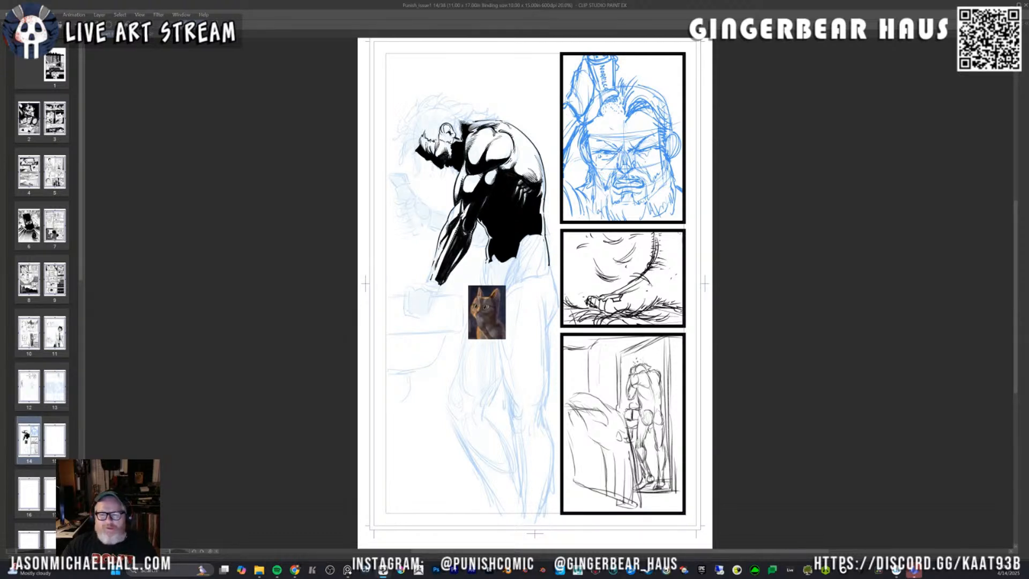
key(alt+Tab)
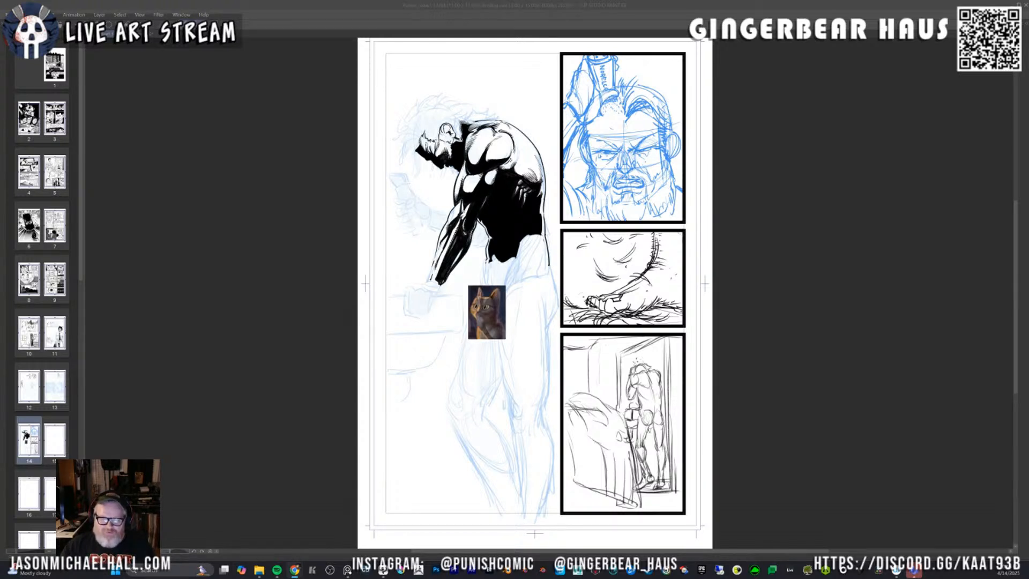
click(165, 190)
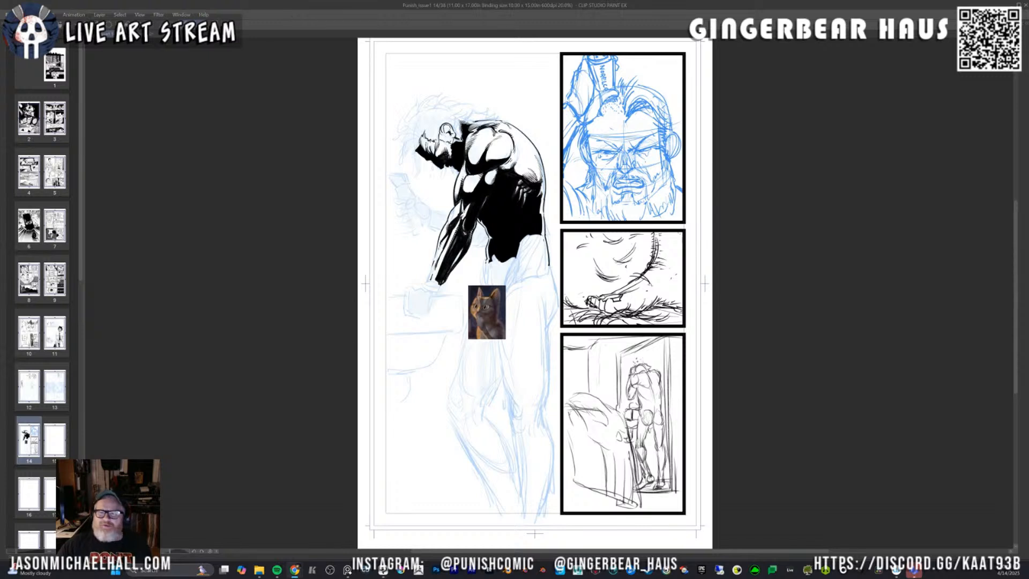